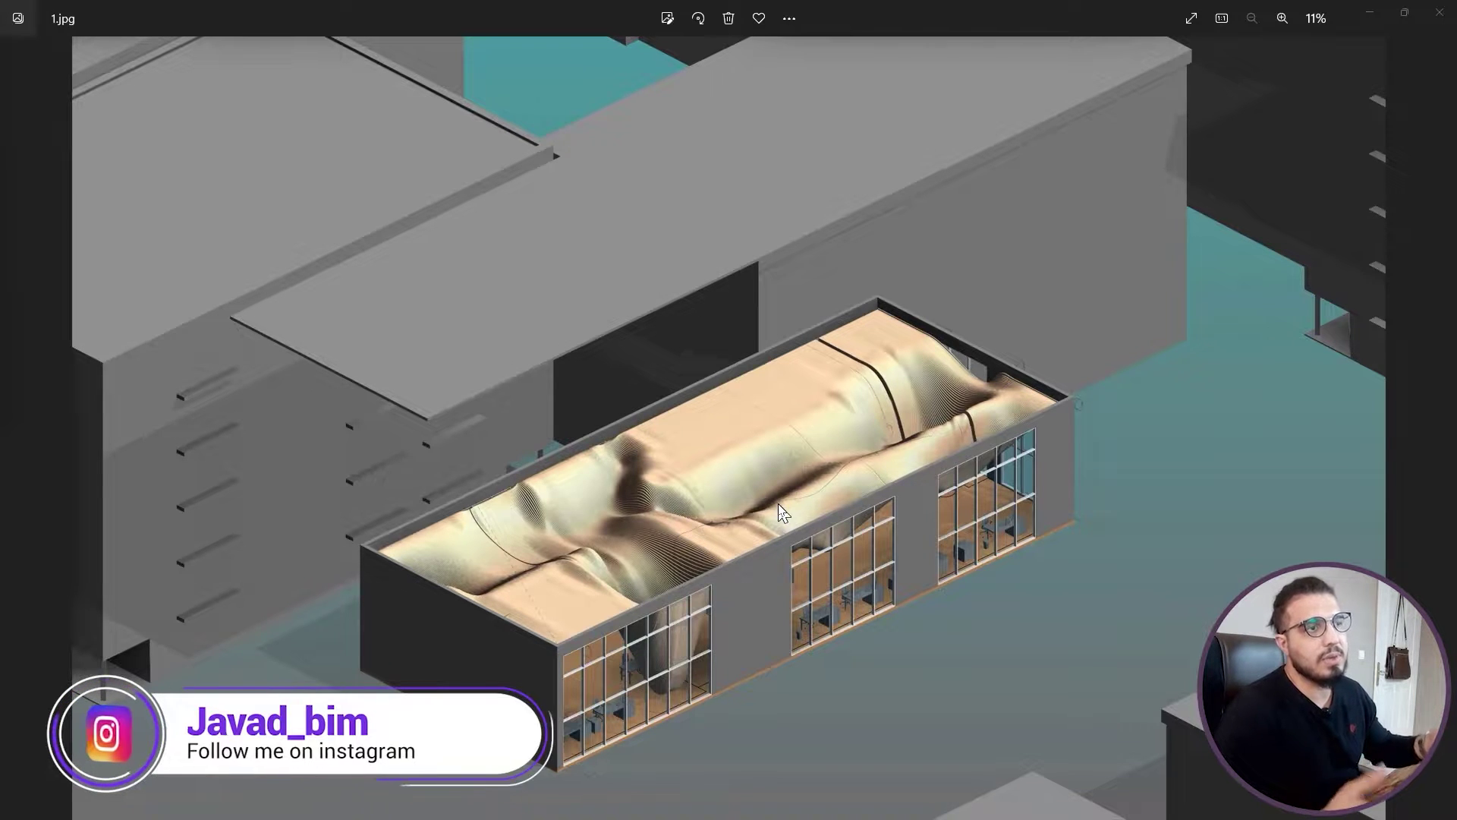
# Step: Look through the reference images of the wavy ceiling, including the roof views and the interior rendering
pyautogui.scroll(1, 781, 513)
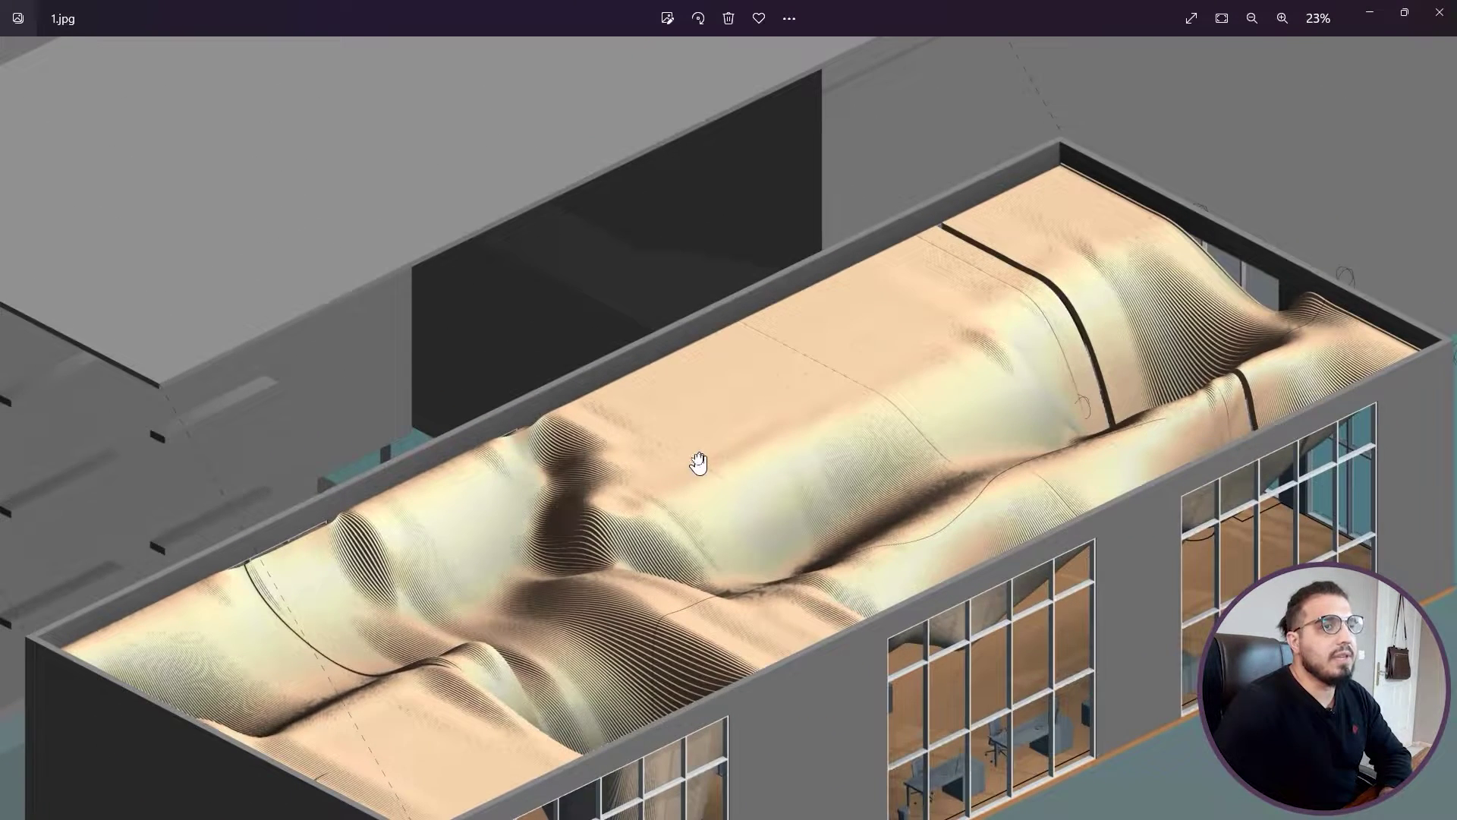
pyautogui.scroll(-1, 699, 462)
pyautogui.press('Right')
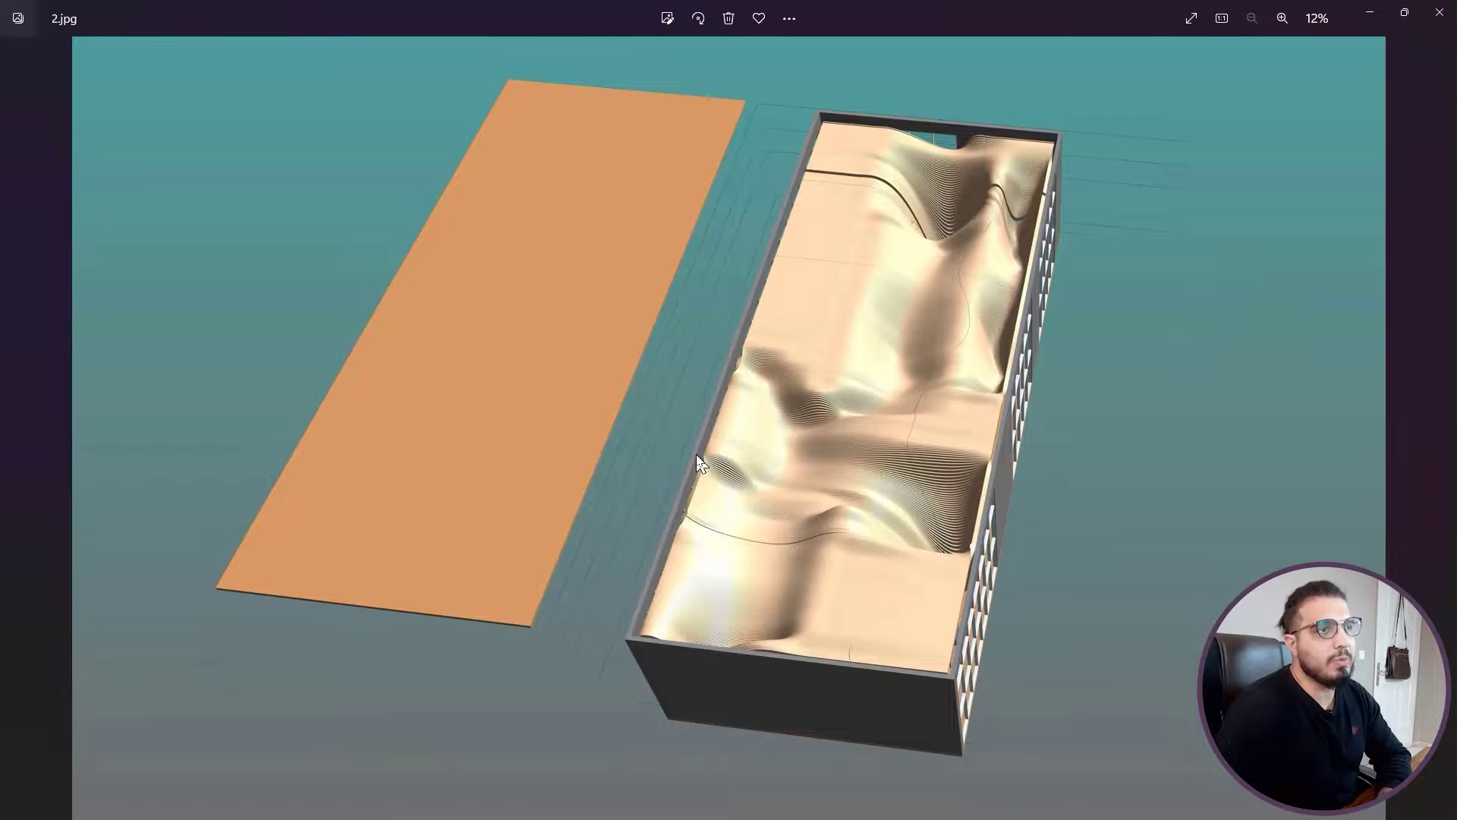
pyautogui.press('Right')
pyautogui.press('Right')
pyautogui.press('Right')
pyautogui.press('Right')
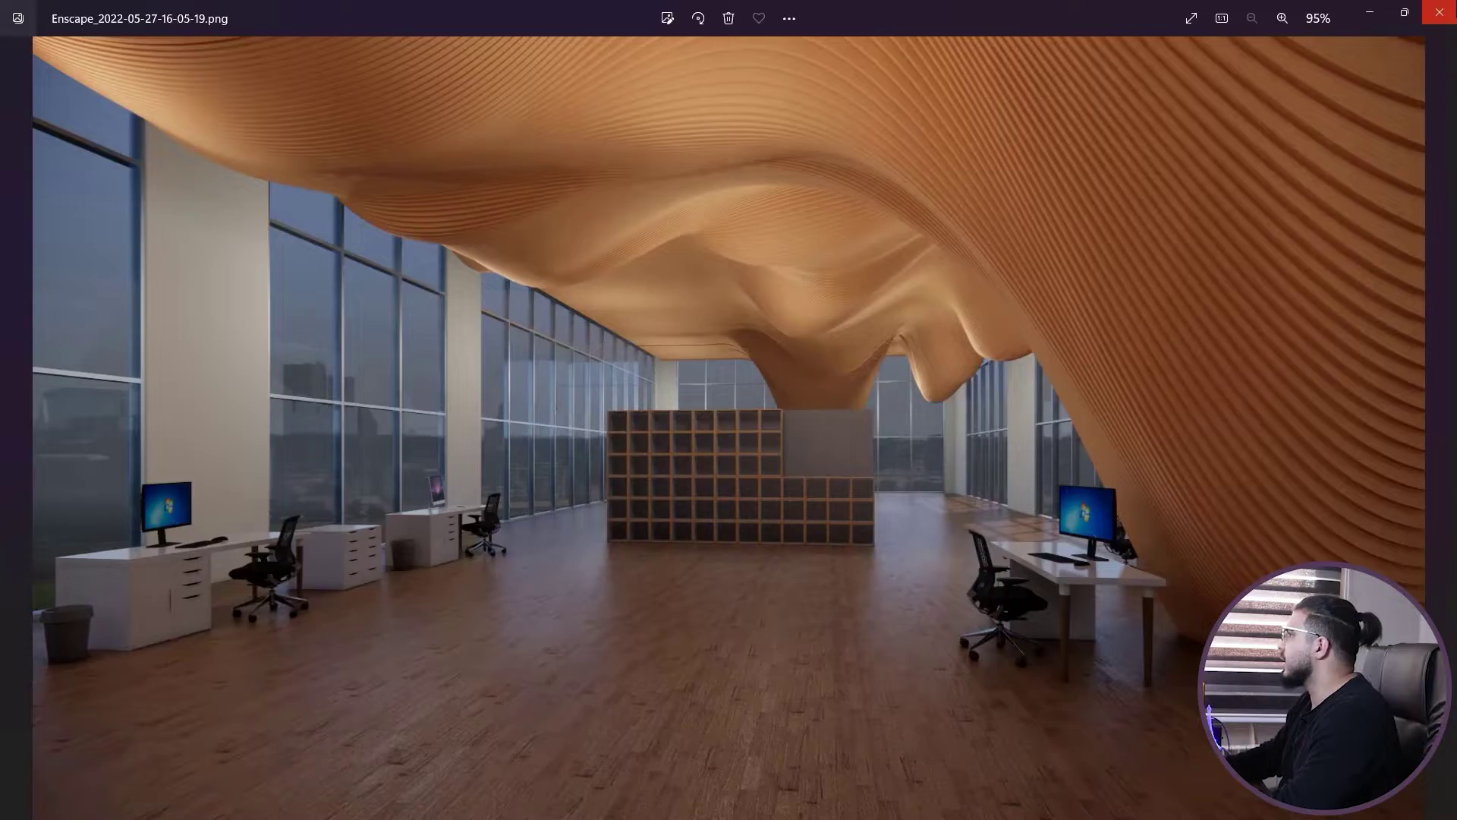
# Step: Close the image viewer, switch to Revit and inspect the finished wavy ceiling model from several angles
pyautogui.click(1440, 12)
pyautogui.scroll(-2, 742, 504)
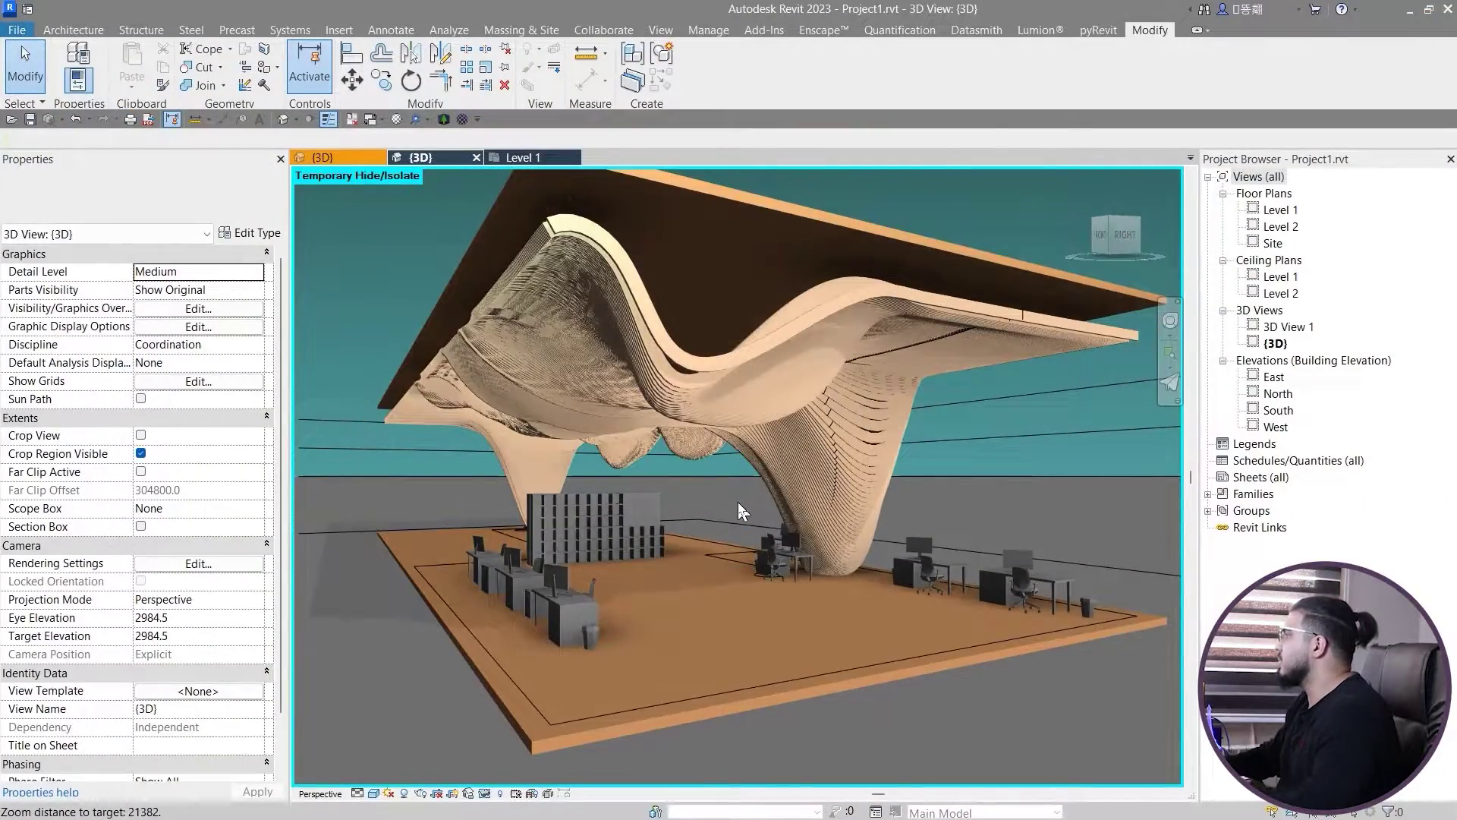
pyautogui.keyDown('shift'); pyautogui.moveTo(712, 535); pyautogui.dragTo(1005, 544, button='middle'); pyautogui.keyUp('shift')
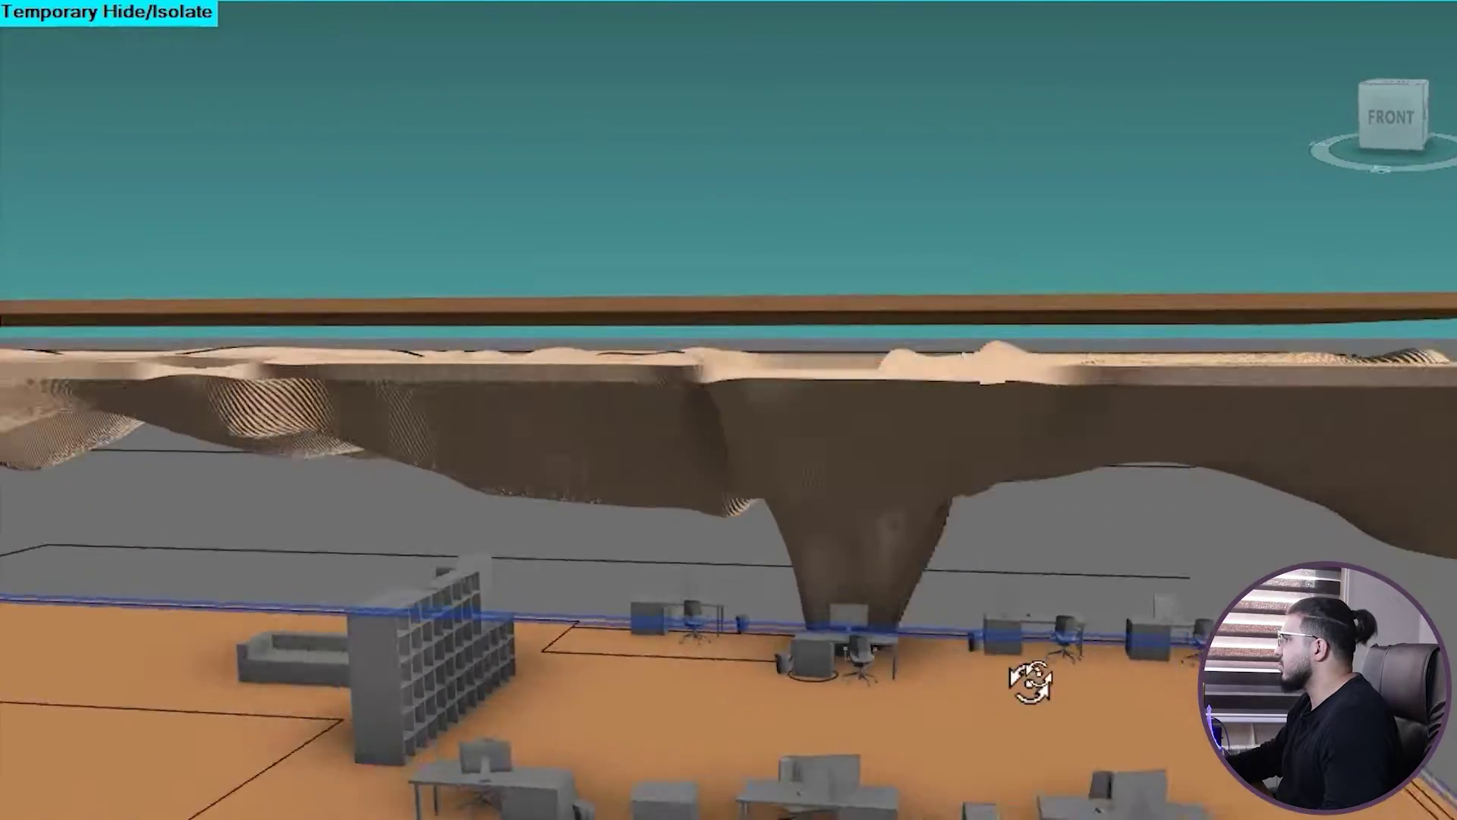
pyautogui.keyDown('shift'); pyautogui.moveTo(1175, 619); pyautogui.dragTo(422, 576, button='middle'); pyautogui.keyUp('shift')
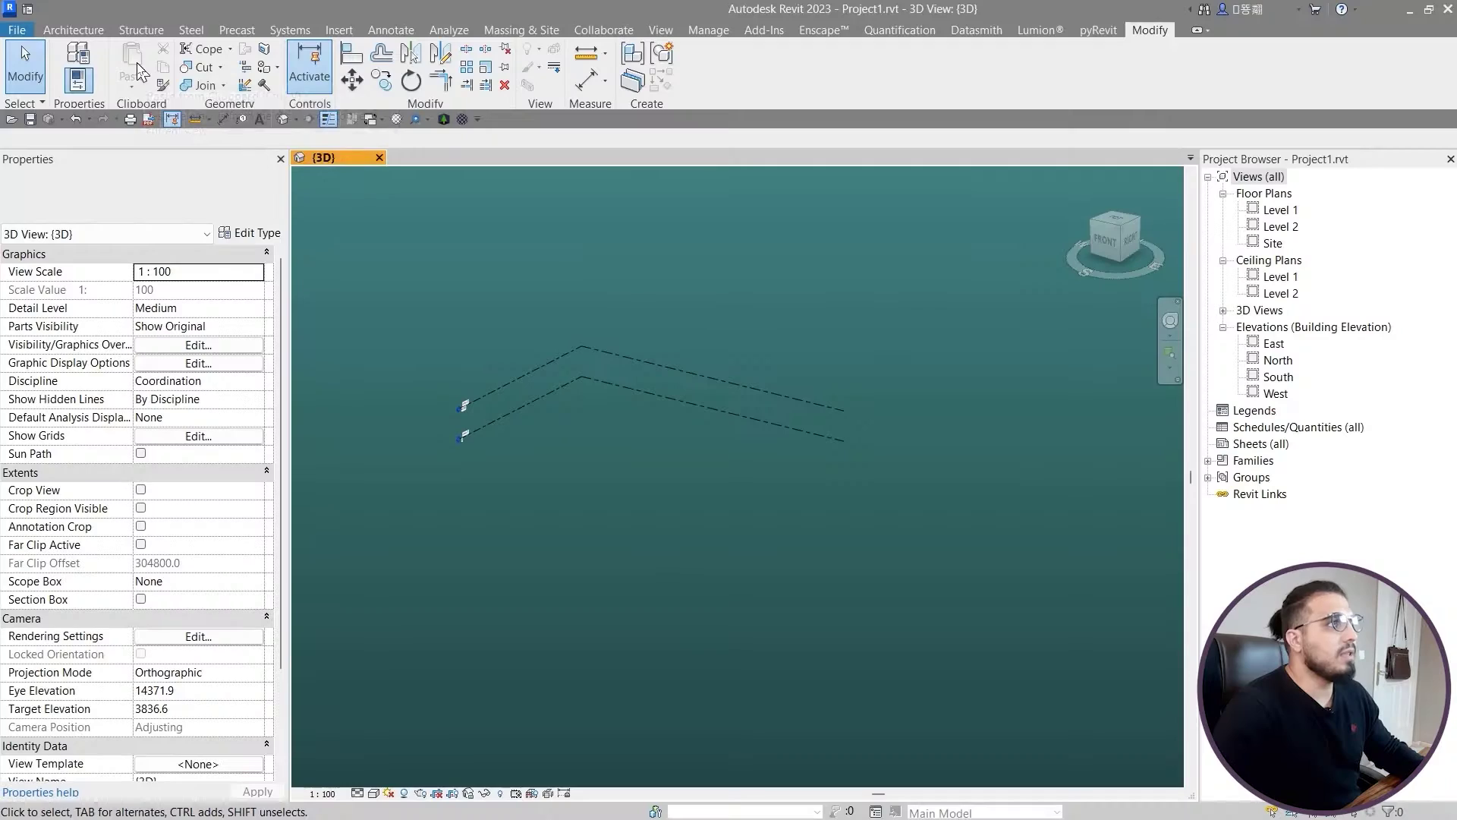
# Step: Create a new conceptual mass family from the Metric Mass.rft template
pyautogui.click(17, 29)
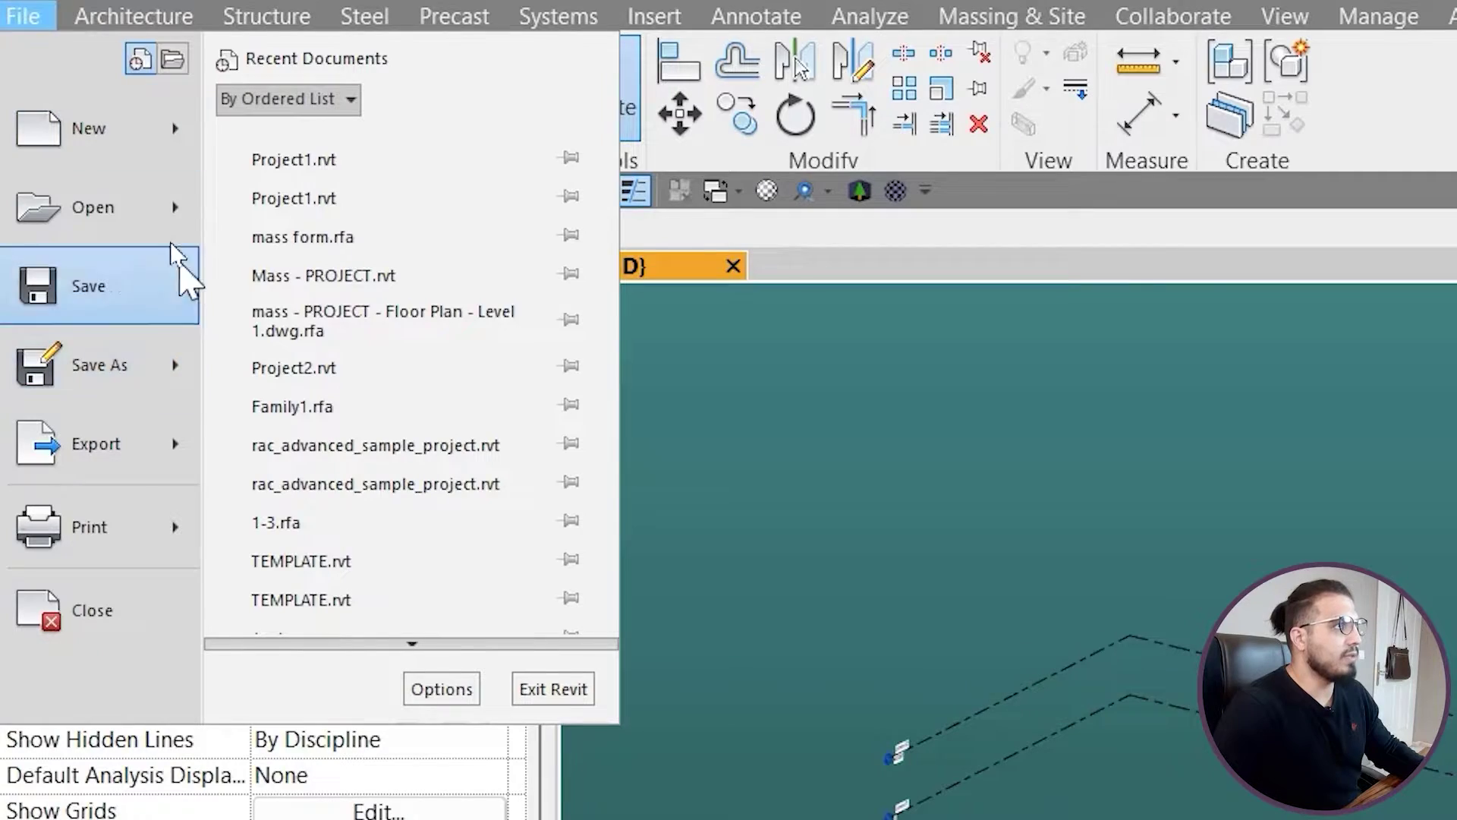
pyautogui.moveTo(146, 179)
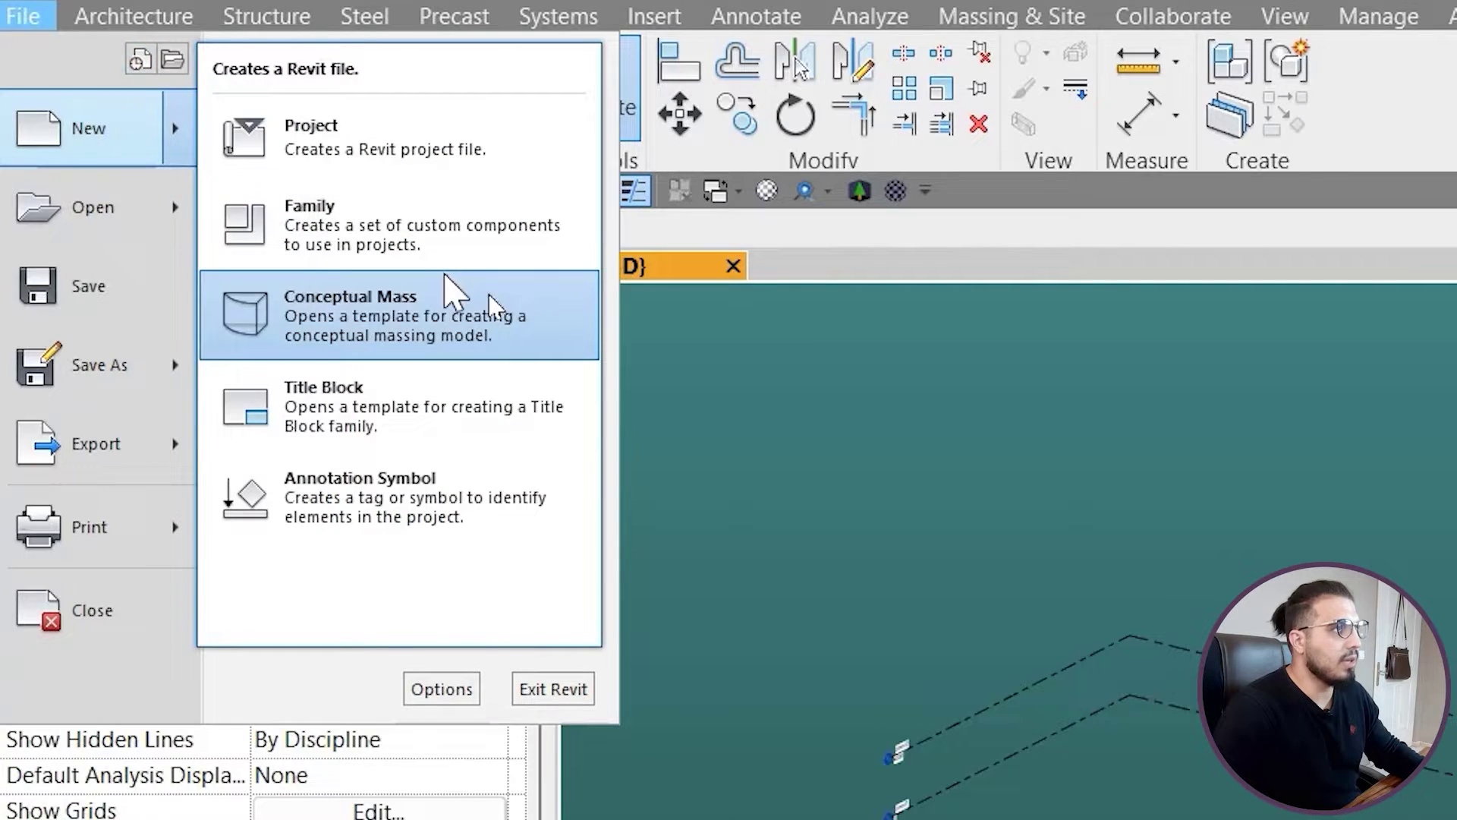
pyautogui.click(446, 293)
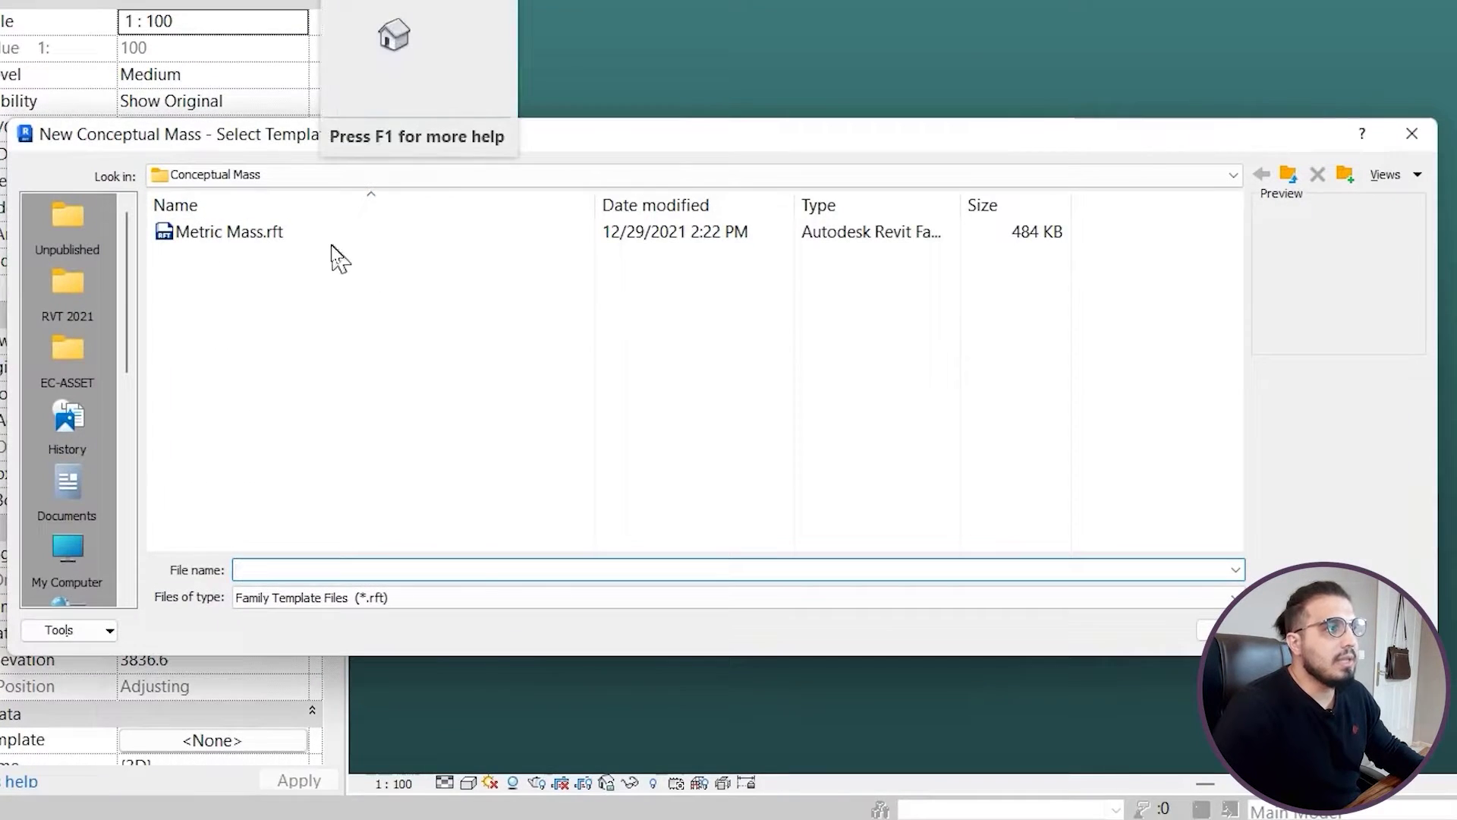
pyautogui.click(289, 241)
pyautogui.click(1237, 629)
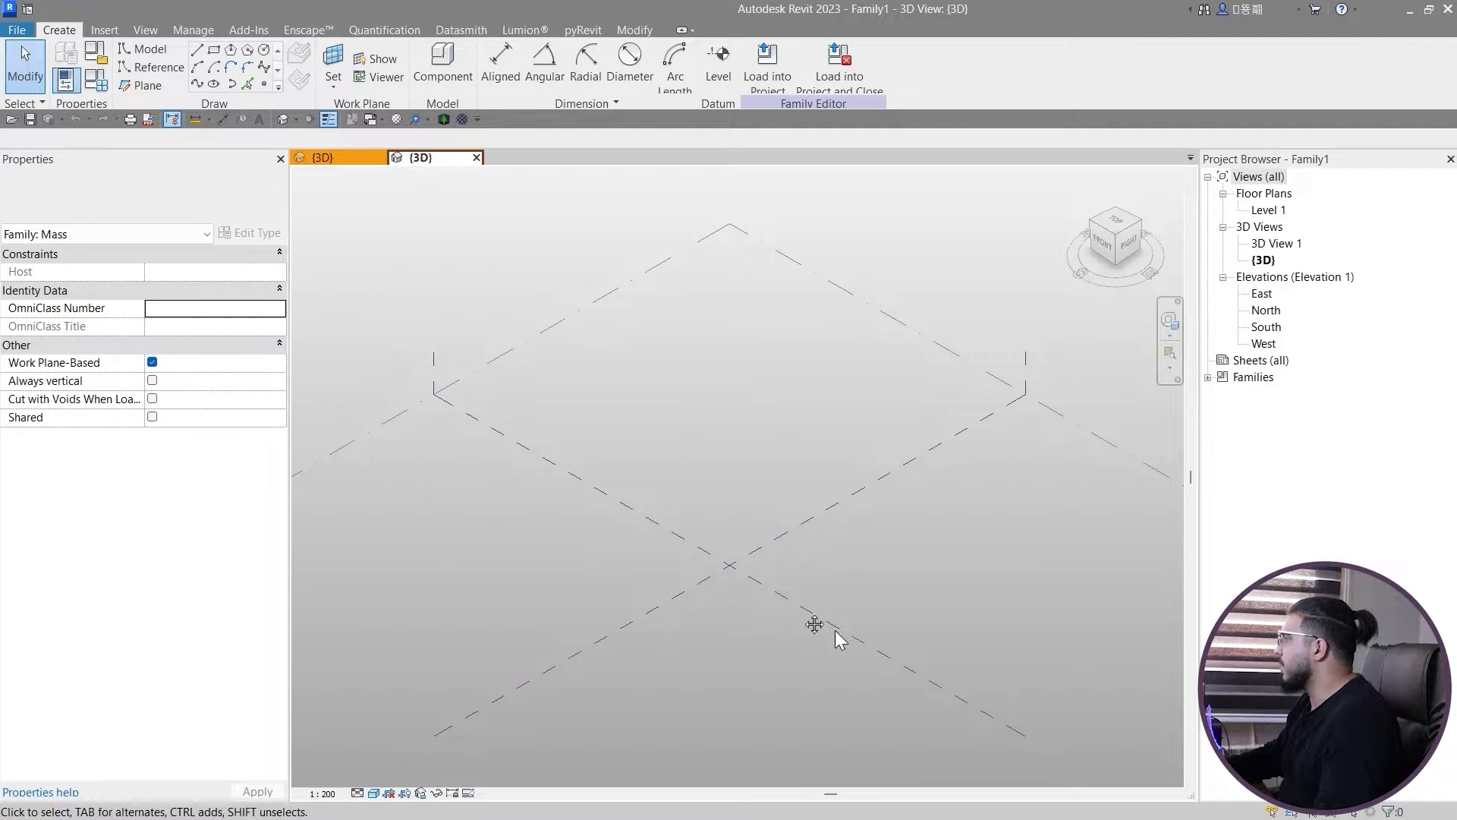
# Step: In the top view, add five parallel reference planes north of the horizontal center plane, each offset 5000 from the previous one
pyautogui.moveTo(835, 631); pyautogui.dragTo(711, 556, button='middle')
pyautogui.click(1117, 230)
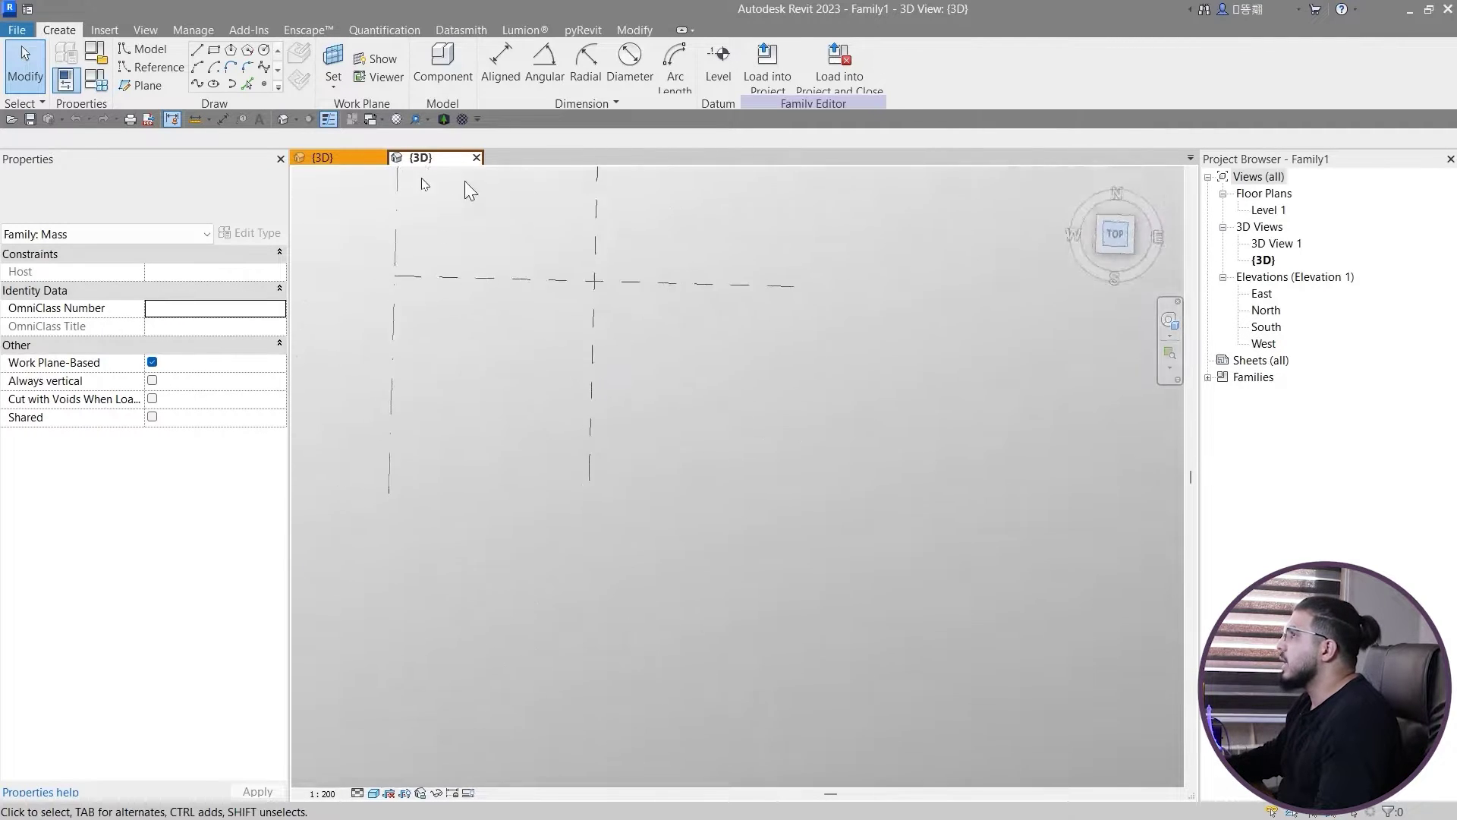
pyautogui.click(144, 85)
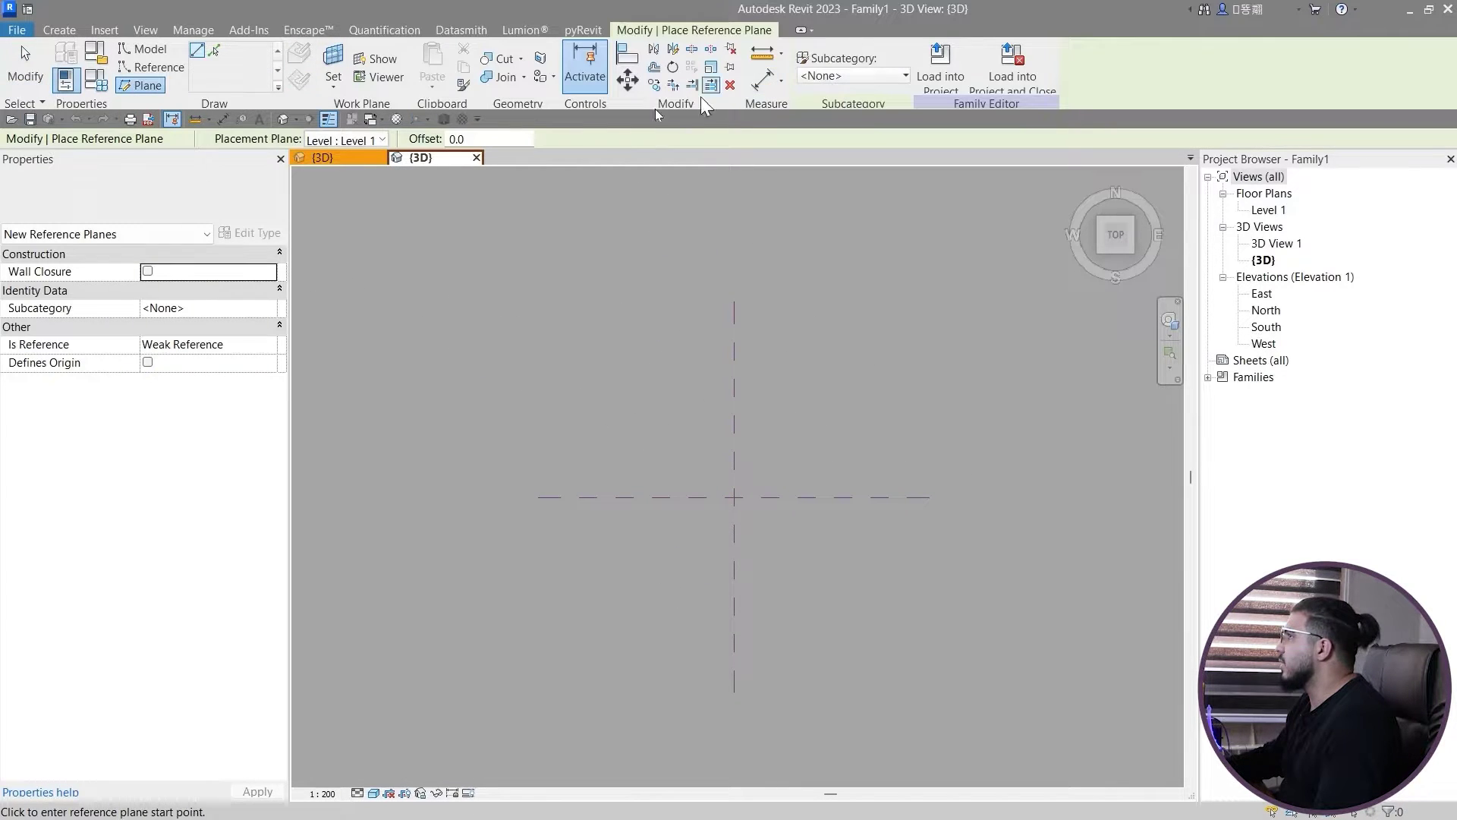
pyautogui.doubleClick(477, 140)
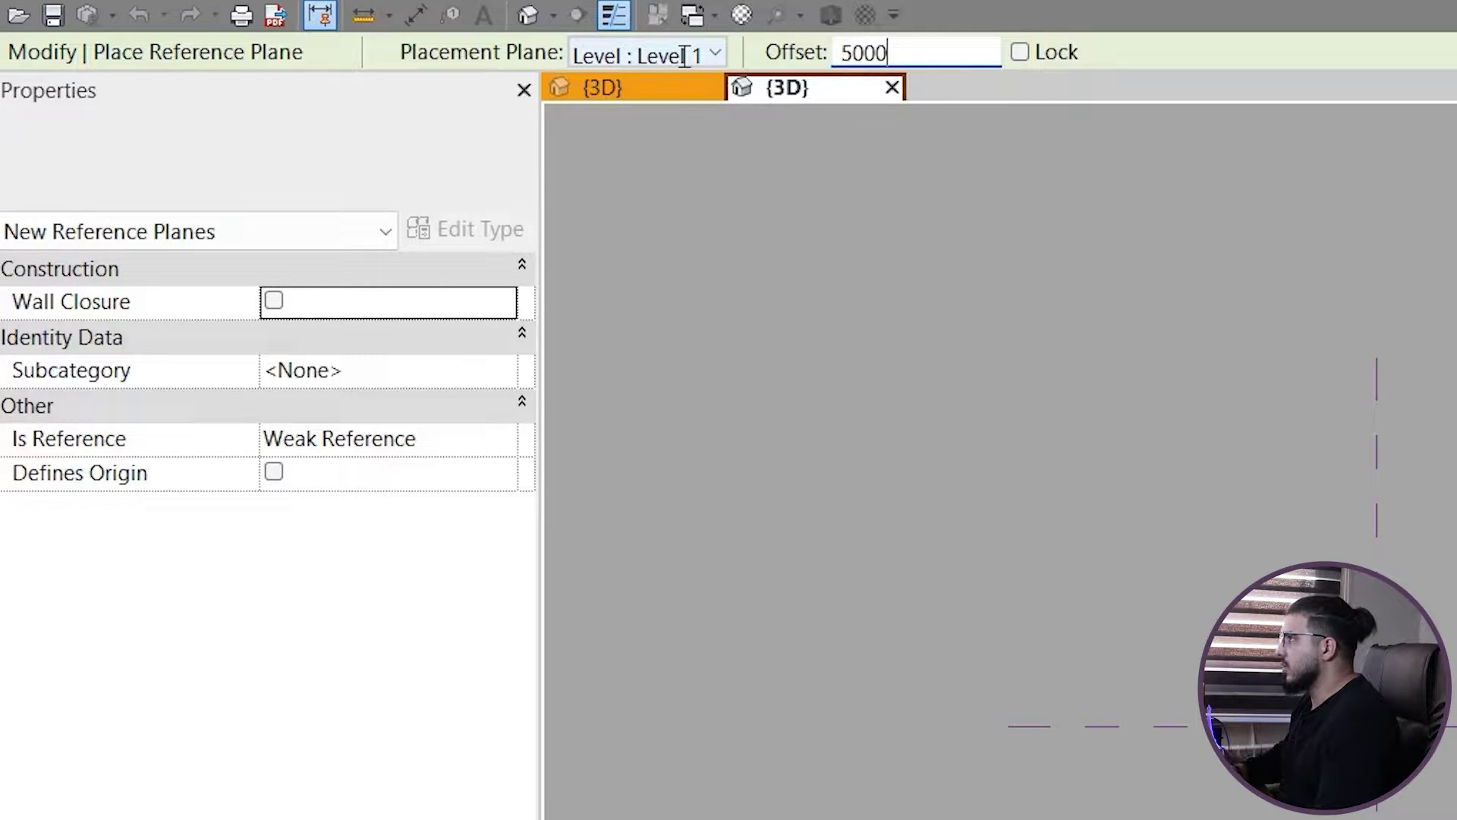
pyautogui.press('Return')
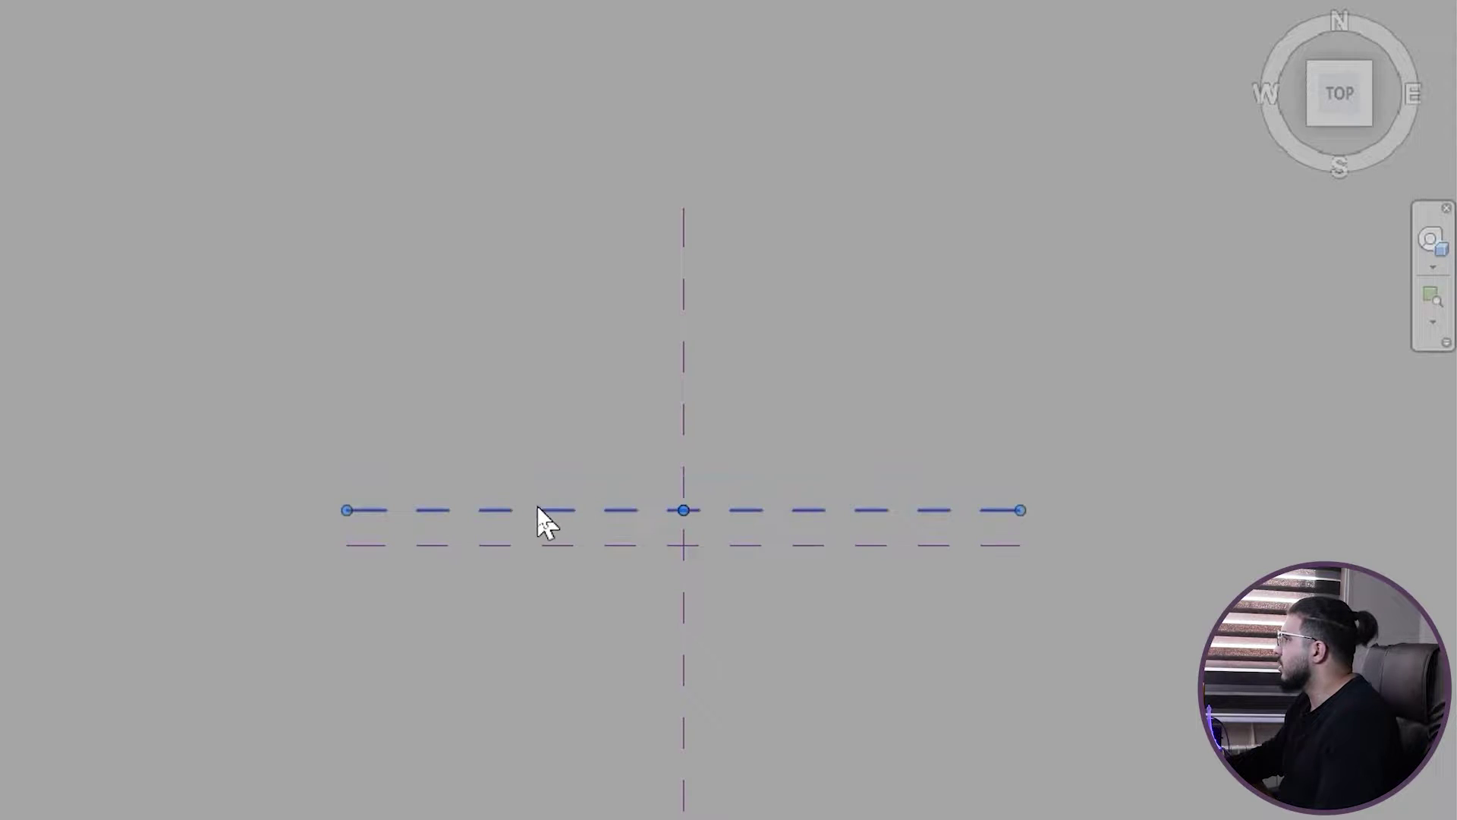
pyautogui.click(537, 506)
pyautogui.click(523, 471)
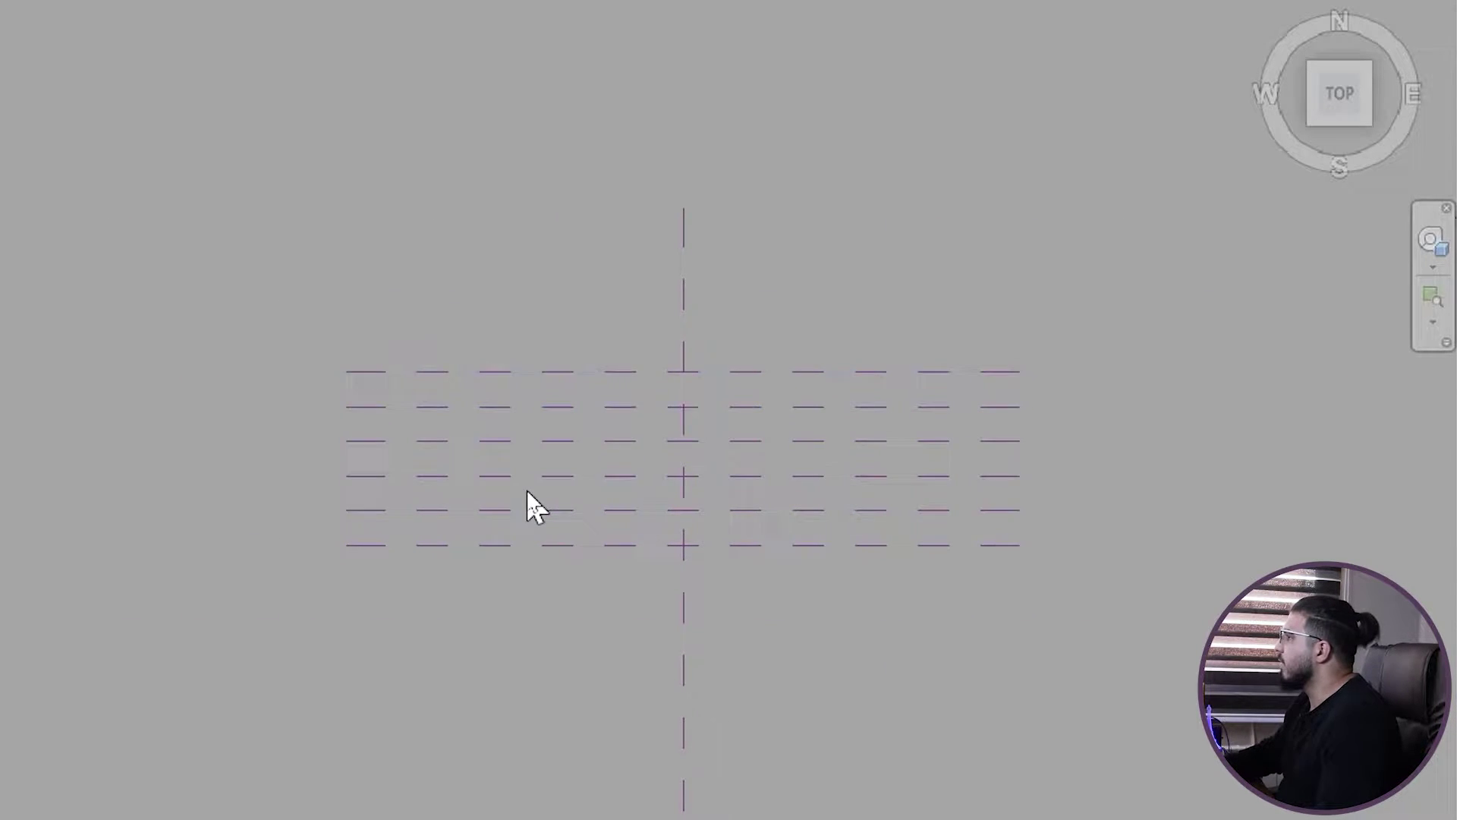
# Step: In the front view, copy Level 1 upward by 11000 to create a second level
pyautogui.scroll(4, 527, 491)
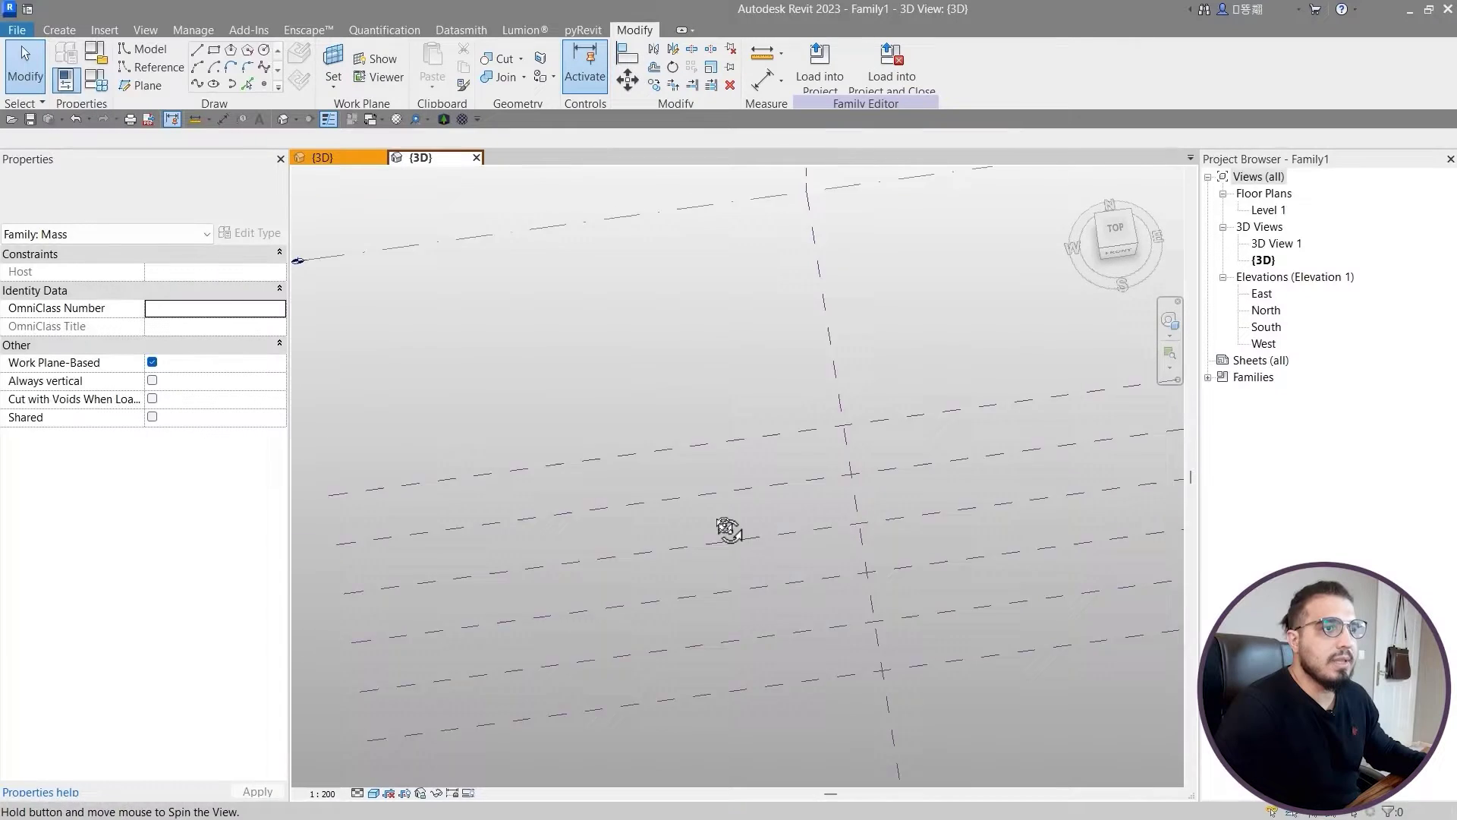
pyautogui.moveTo(727, 528); pyautogui.dragTo(804, 330, button='middle')
pyautogui.moveTo(702, 468); pyautogui.dragTo(716, 494, button='middle')
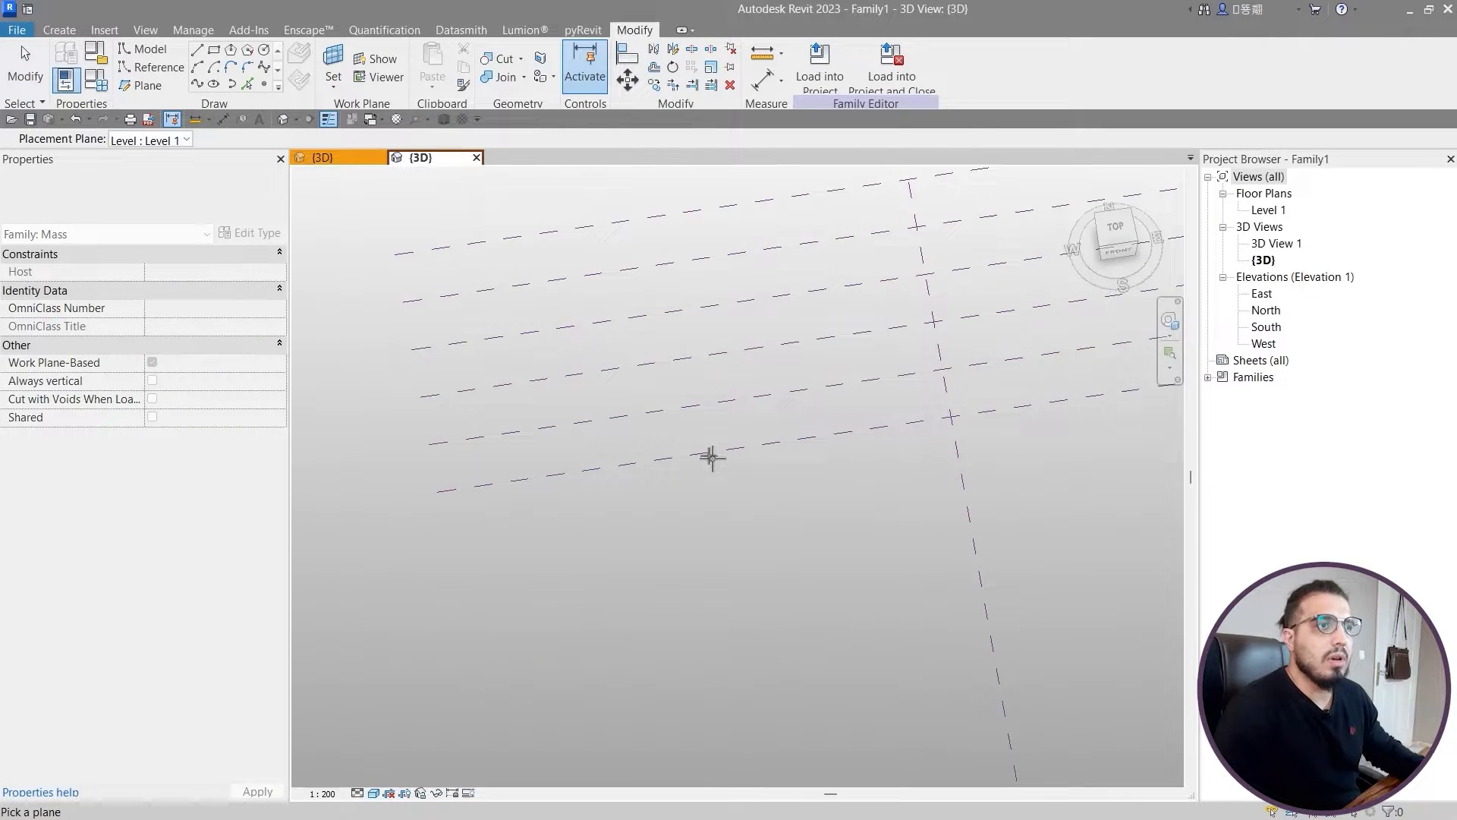
pyautogui.click(1119, 252)
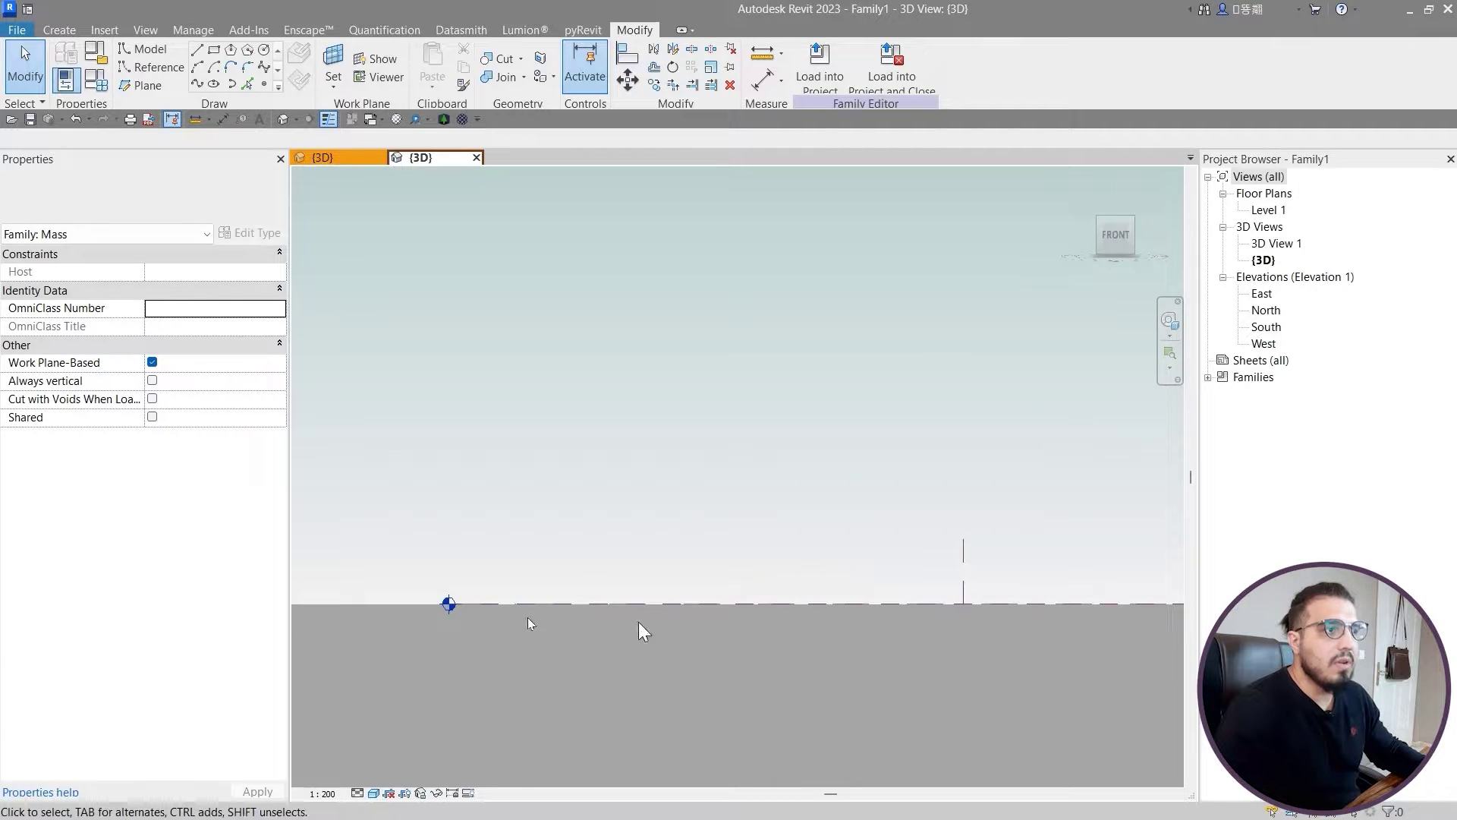
pyautogui.click(536, 583)
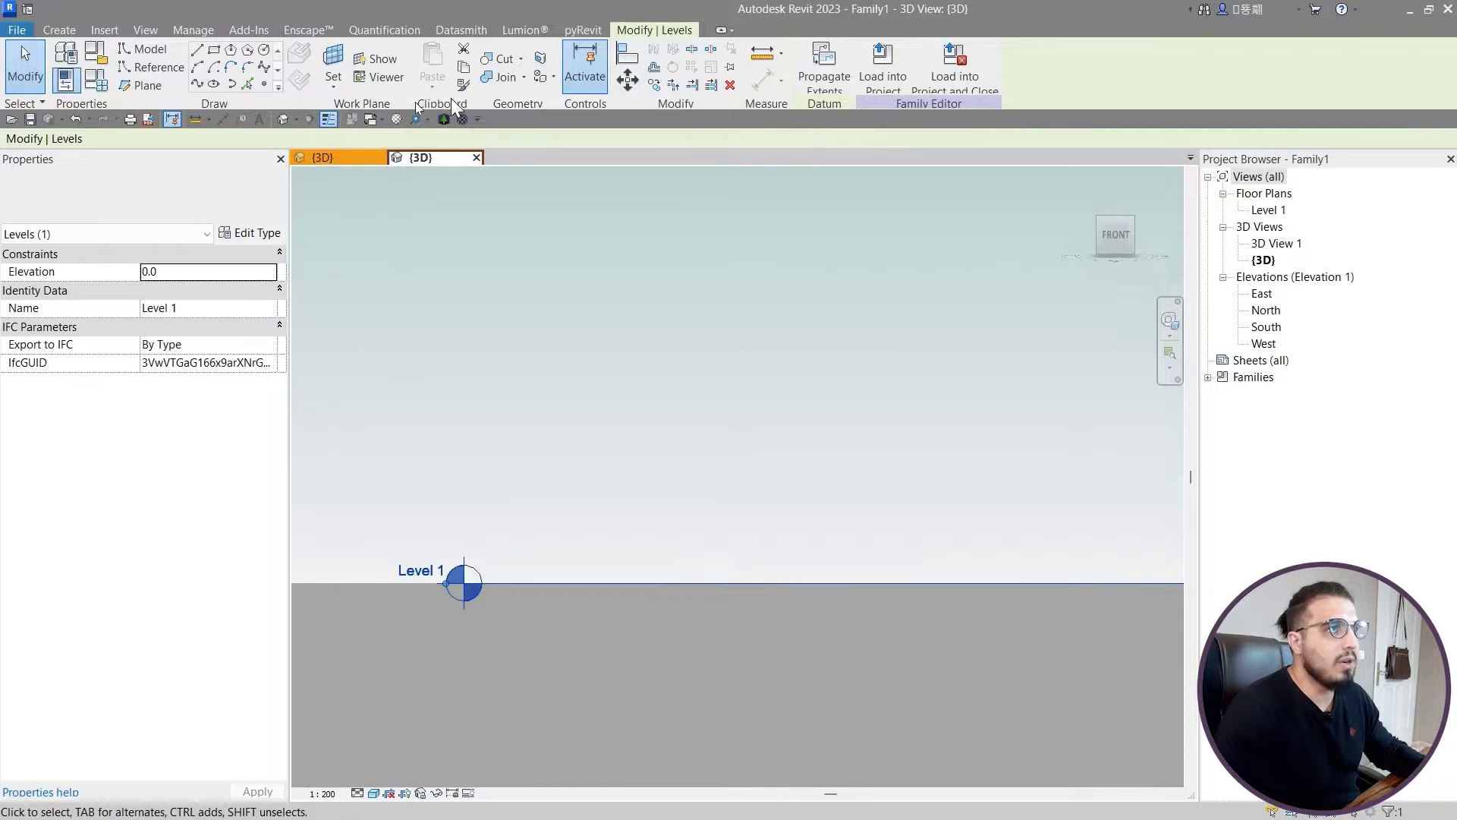
pyautogui.click(657, 84)
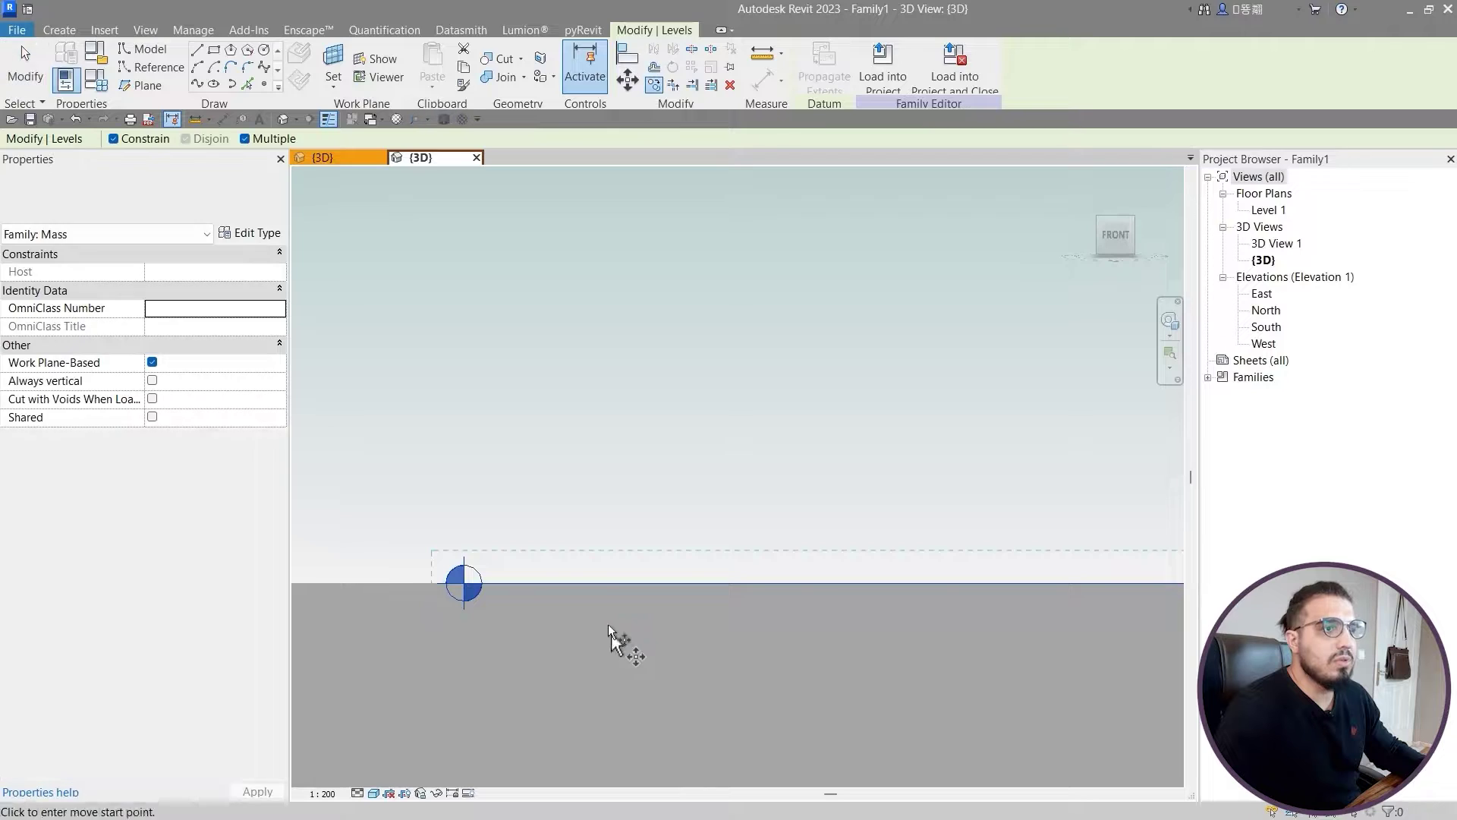
pyautogui.click(598, 583)
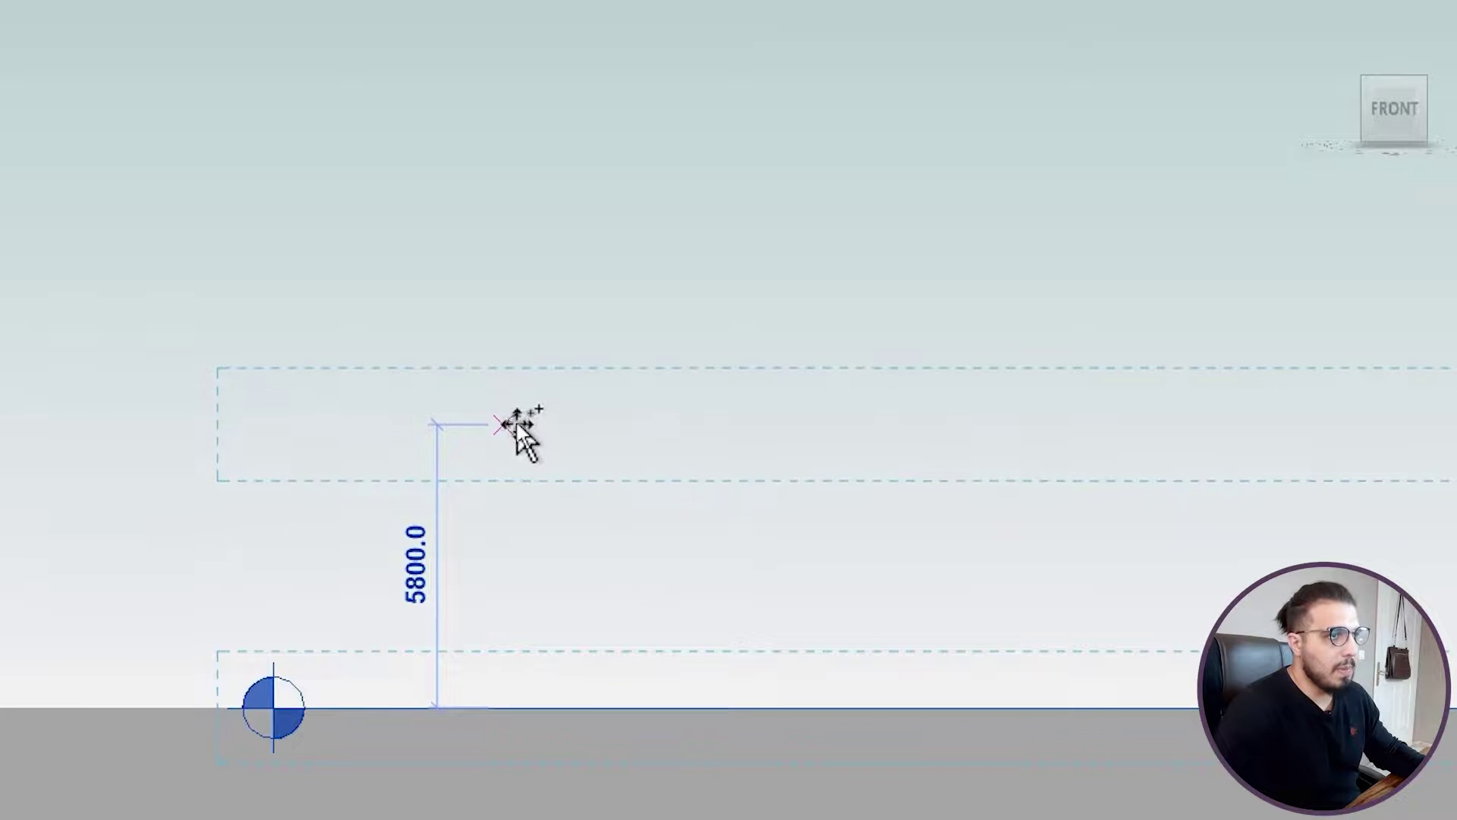
pyautogui.write('11')
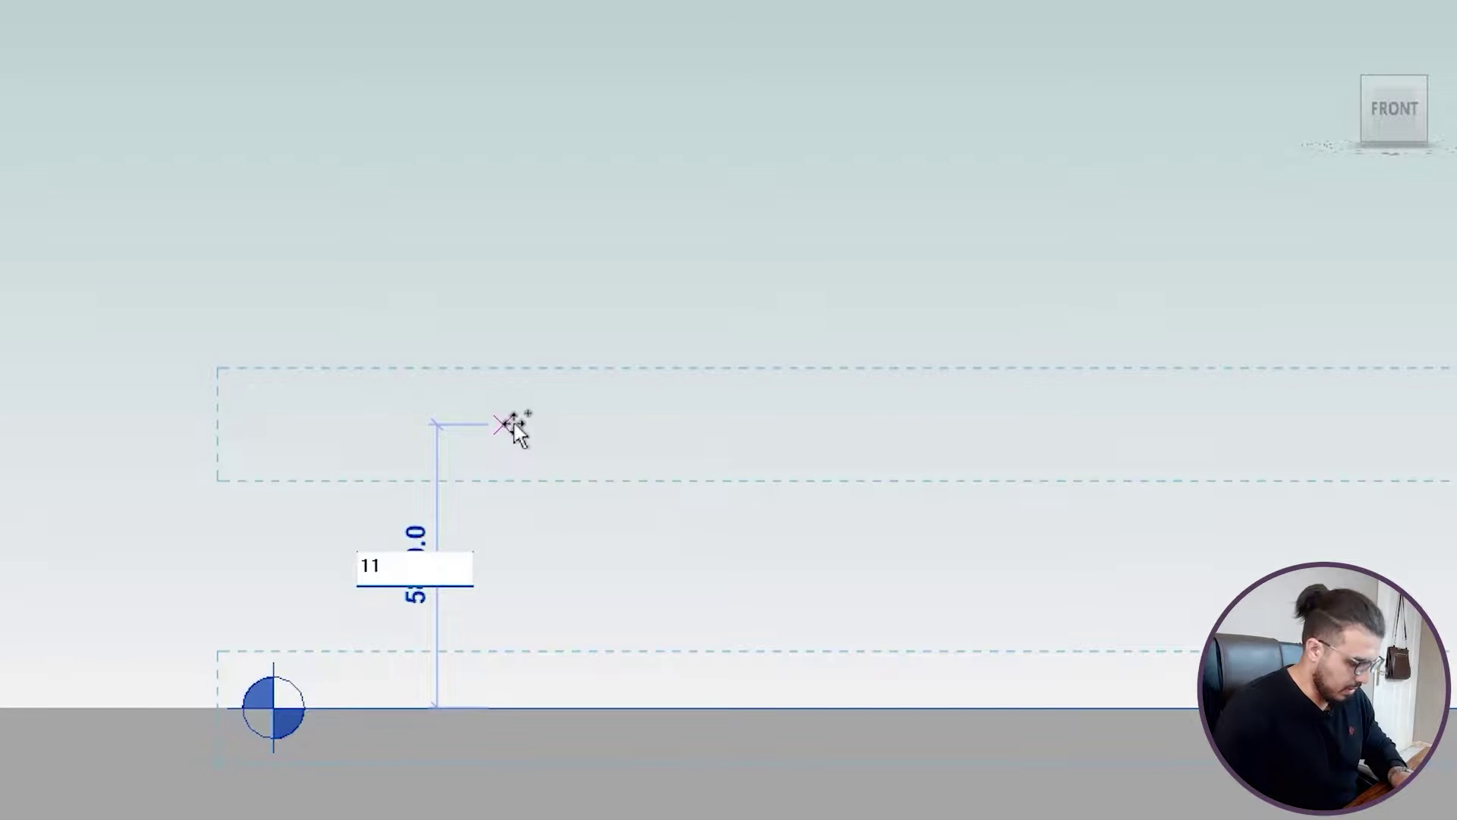
pyautogui.write('000')
pyautogui.press('Return')
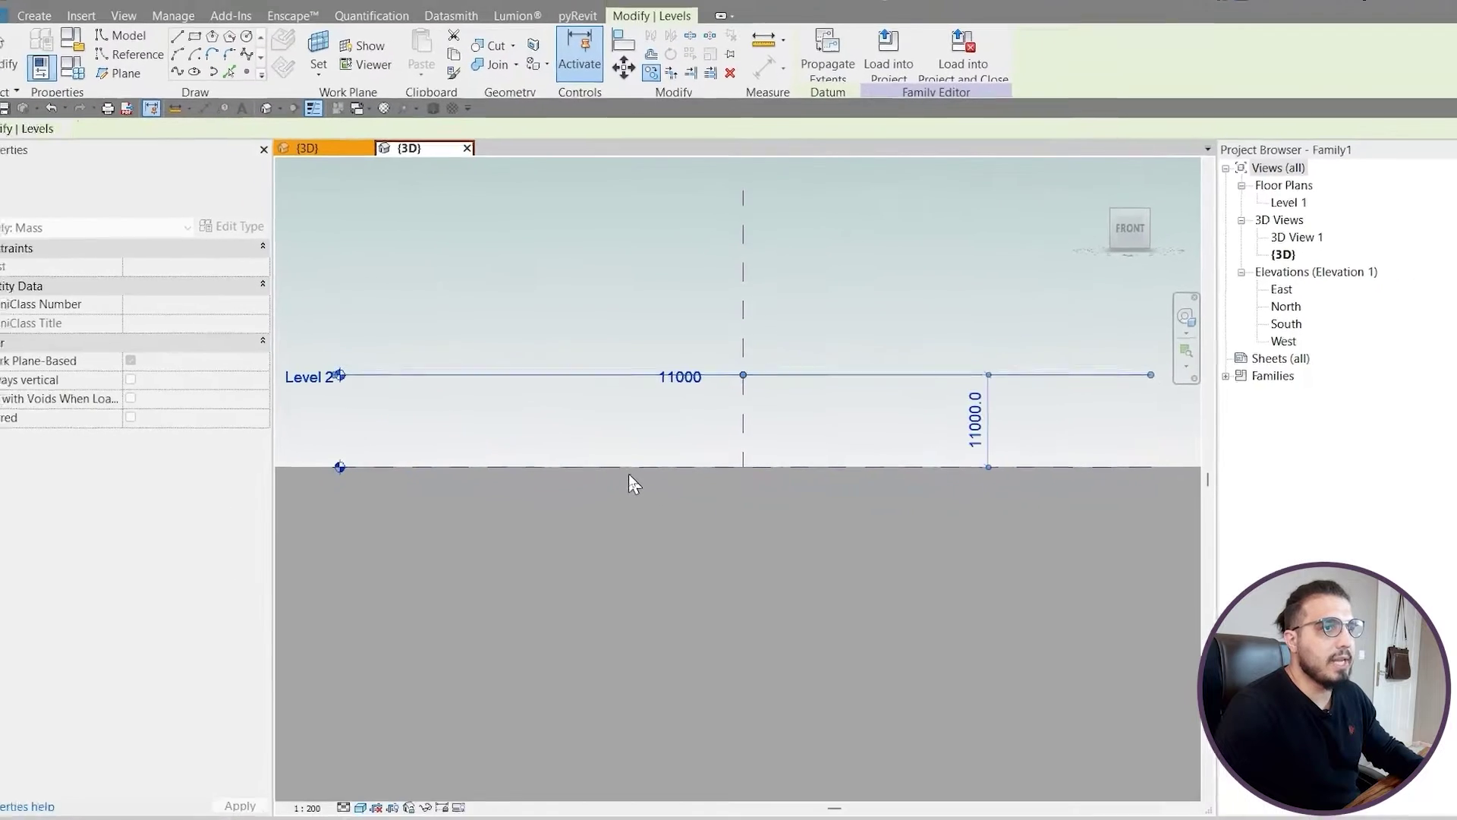
pyautogui.press('Escape')
# Step: Start a model spline and set the frontmost horizontal reference plane as its work plane
pyautogui.scroll(3, 628, 475)
pyautogui.moveTo(577, 415); pyautogui.dragTo(719, 564, button='middle')
pyautogui.scroll(-2, 614, 424)
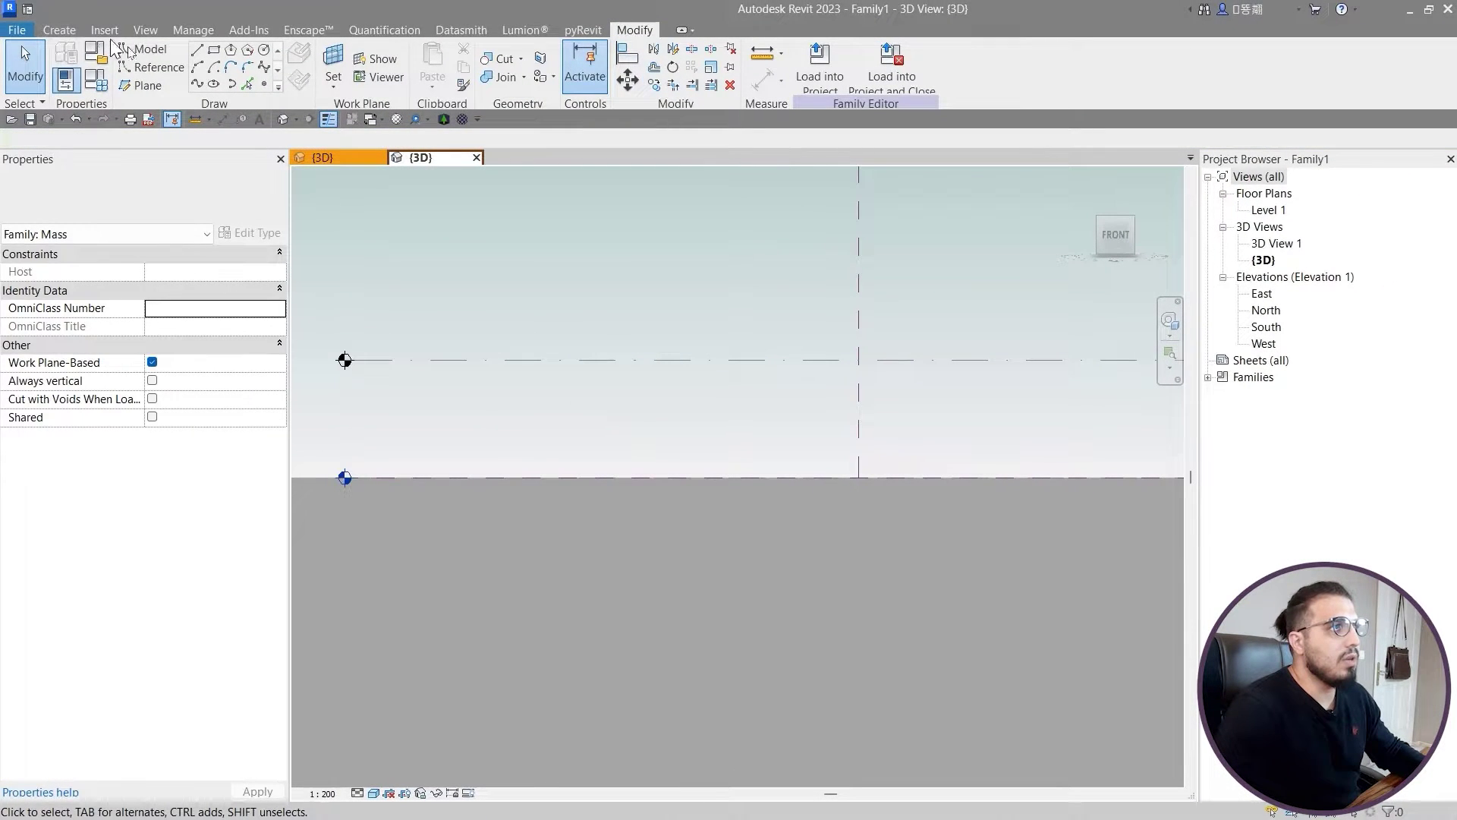
pyautogui.click(198, 85)
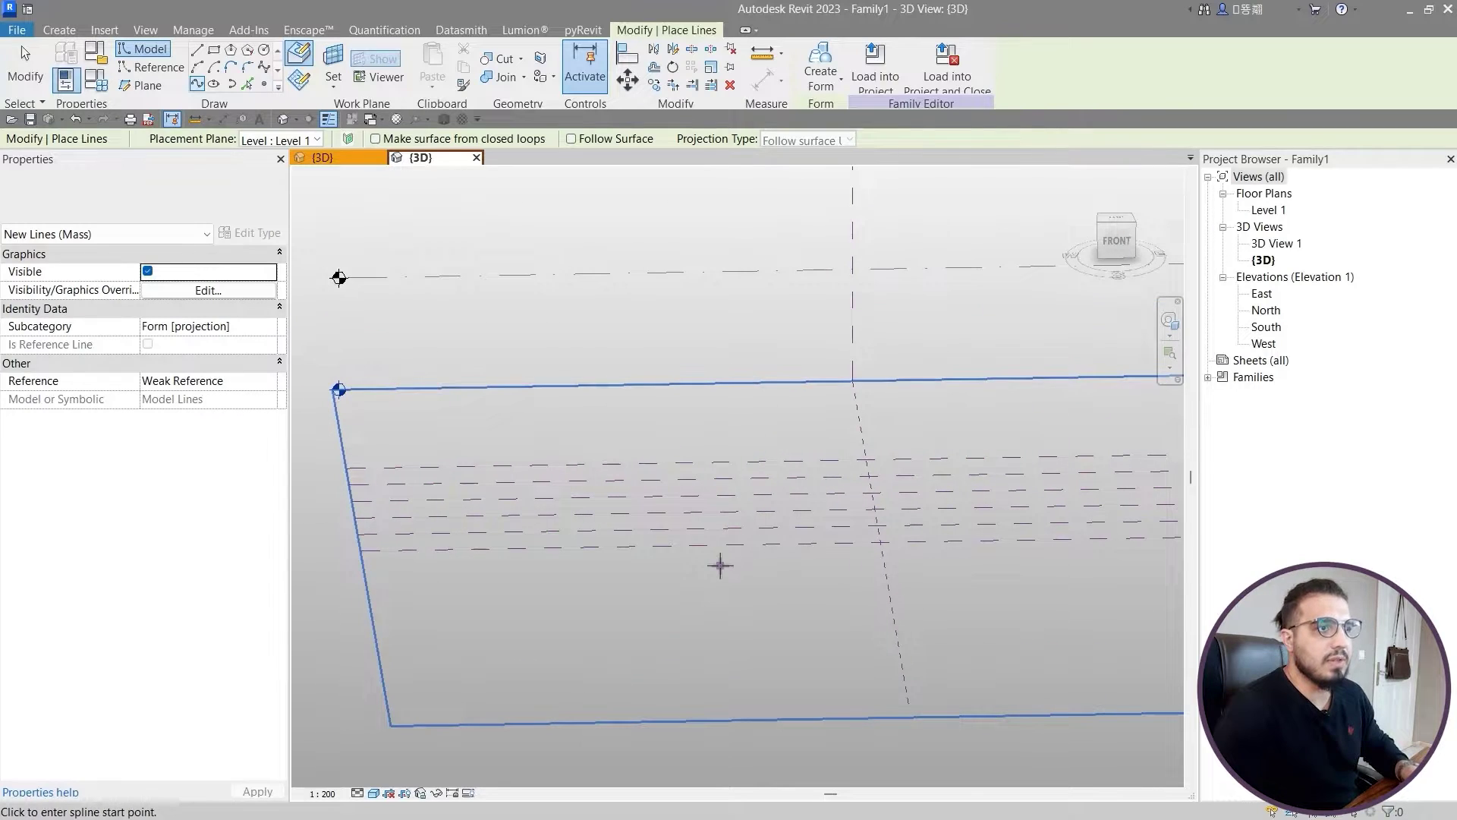
pyautogui.press('w')
pyautogui.press('p')
pyautogui.click(694, 550)
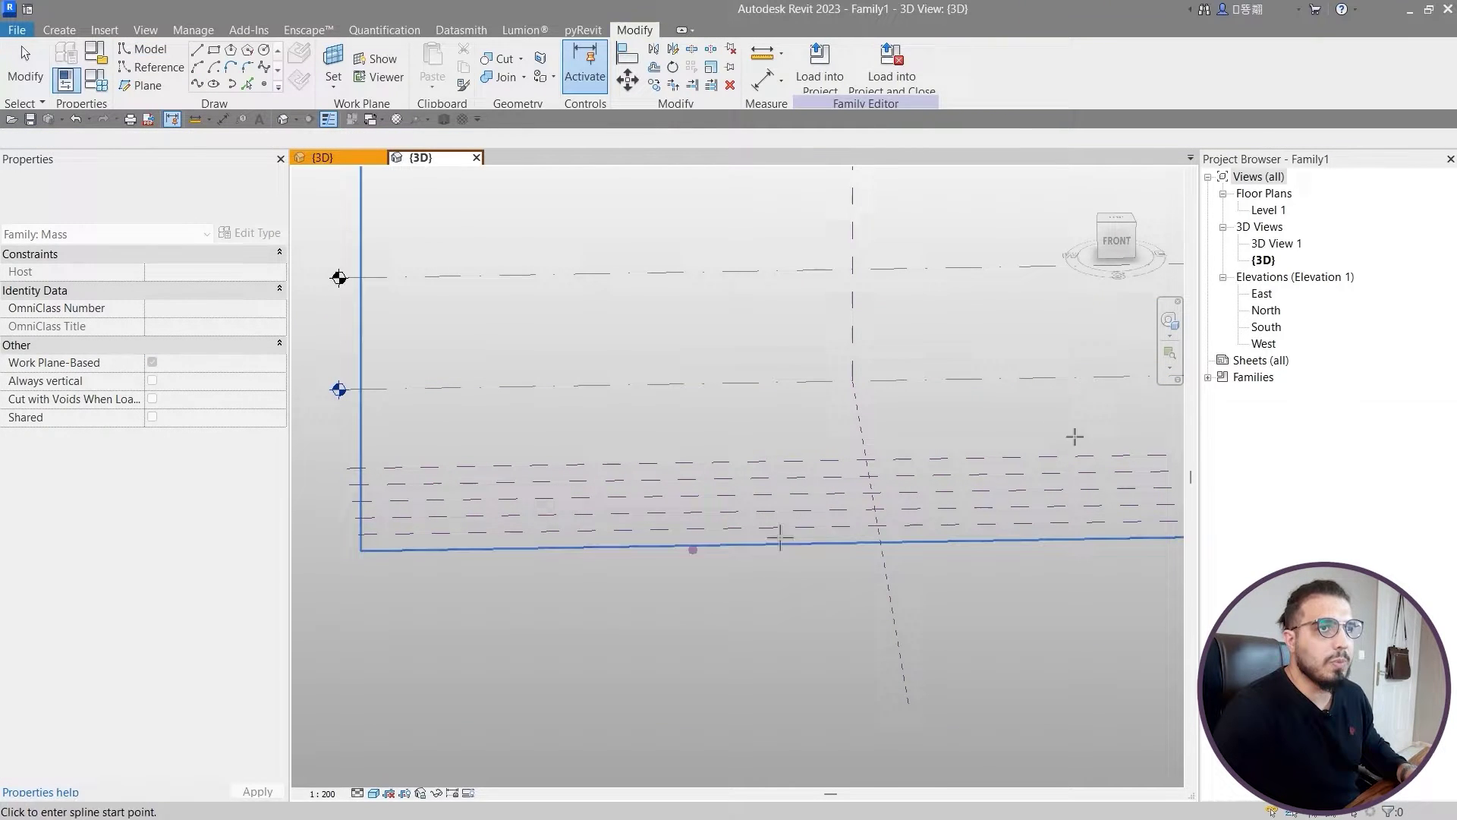
pyautogui.press('Escape')
pyautogui.press('Escape')
# Step: In the front view, draw a wavy five-point spline about 28,700 mm long below the upper level, ending at the vertical center plane
pyautogui.click(1120, 258)
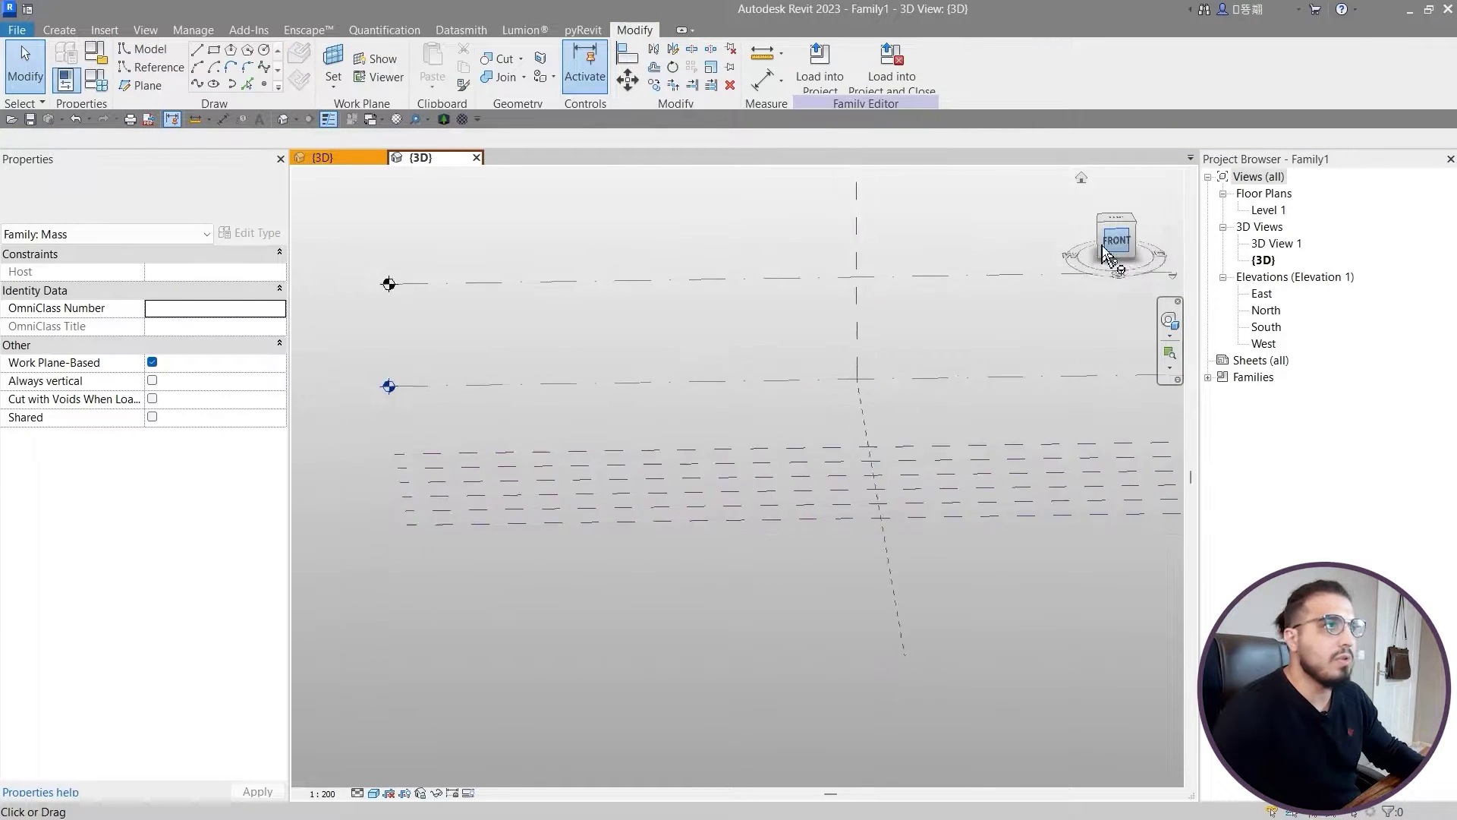
pyautogui.click(198, 84)
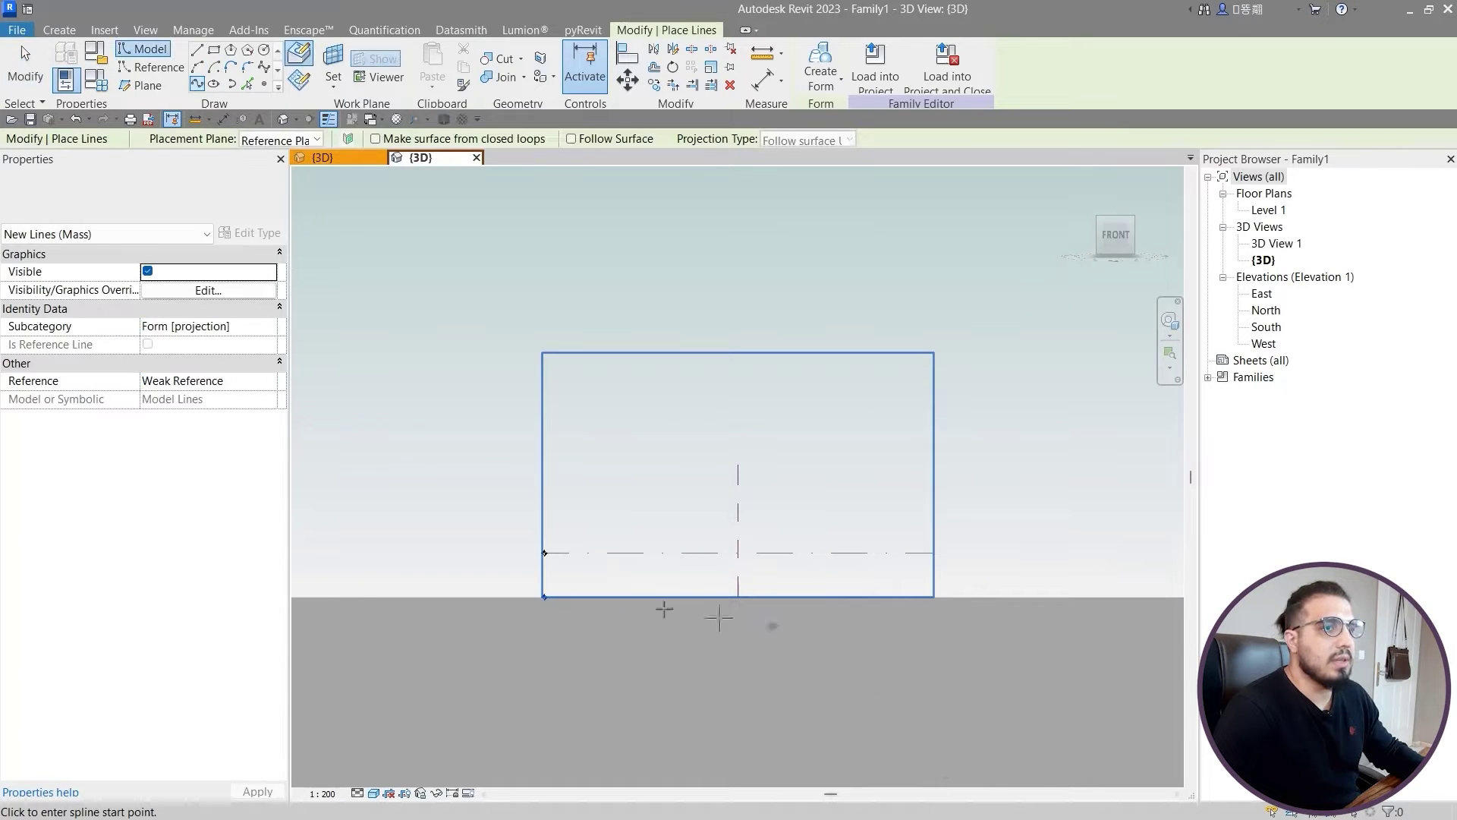
pyautogui.scroll(5, 666, 596)
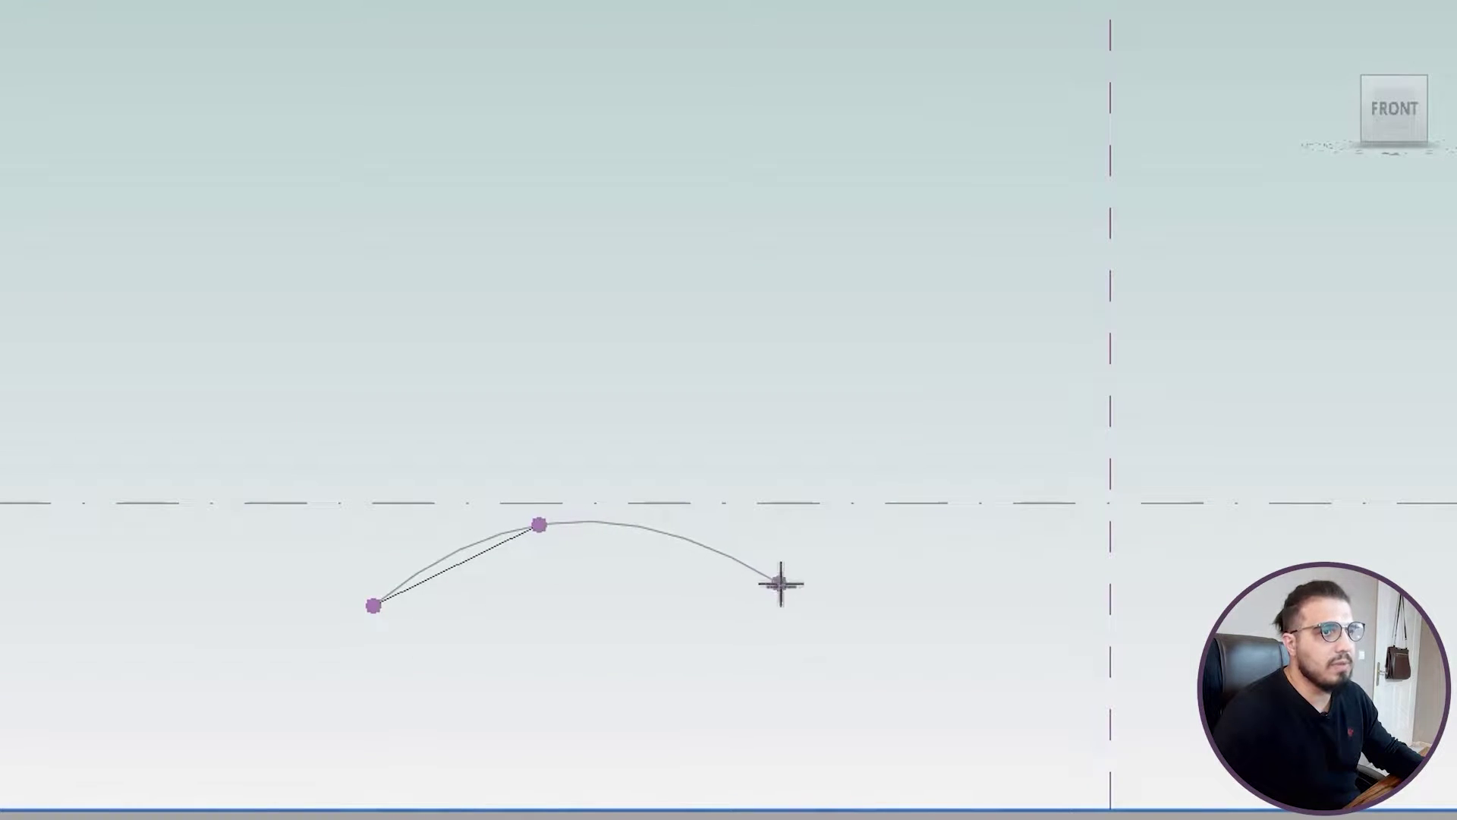
pyautogui.click(939, 607)
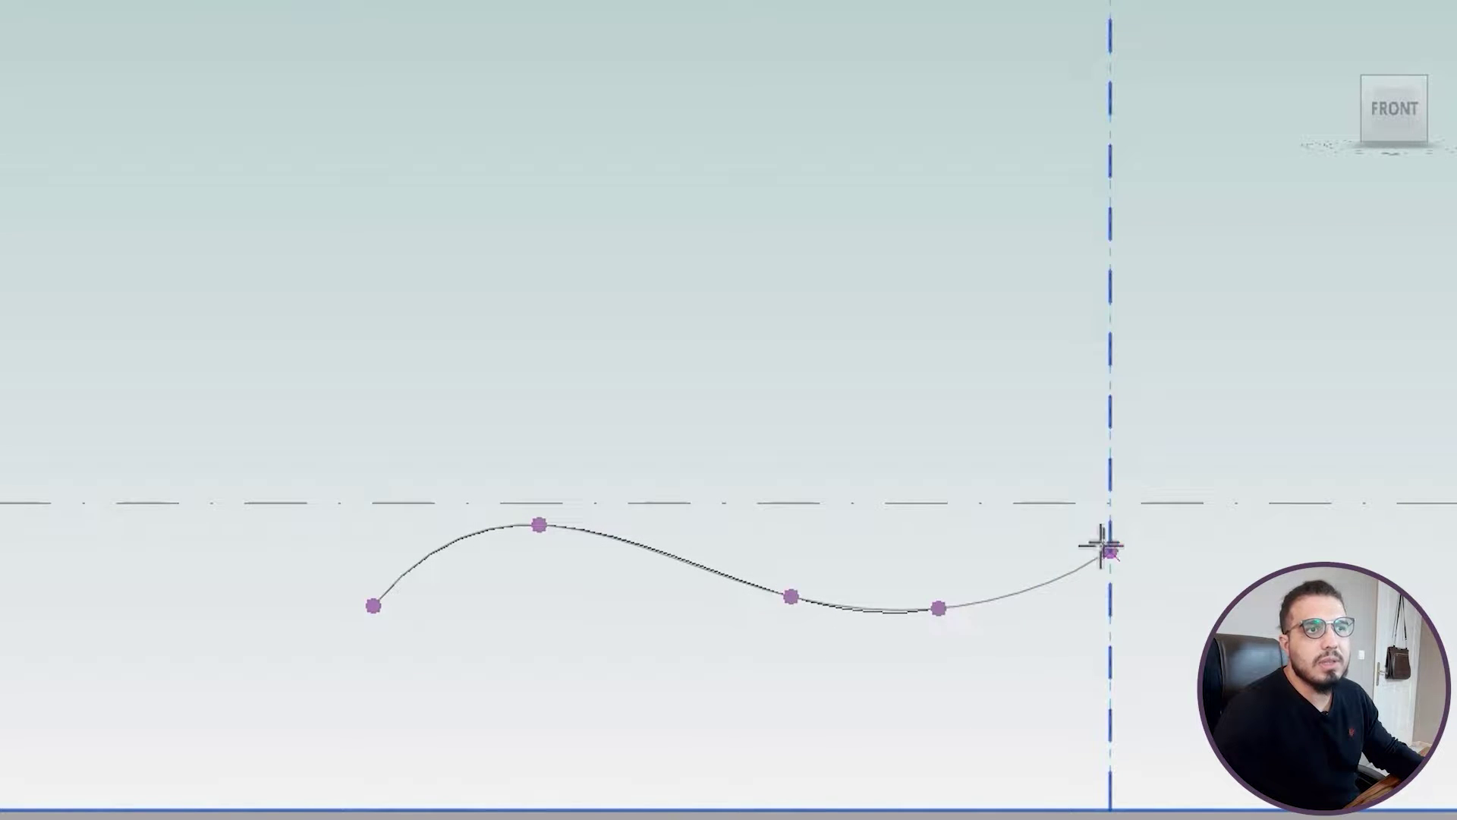
pyautogui.click(1105, 518)
pyautogui.press('Escape')
pyautogui.scroll(-3, 986, 651)
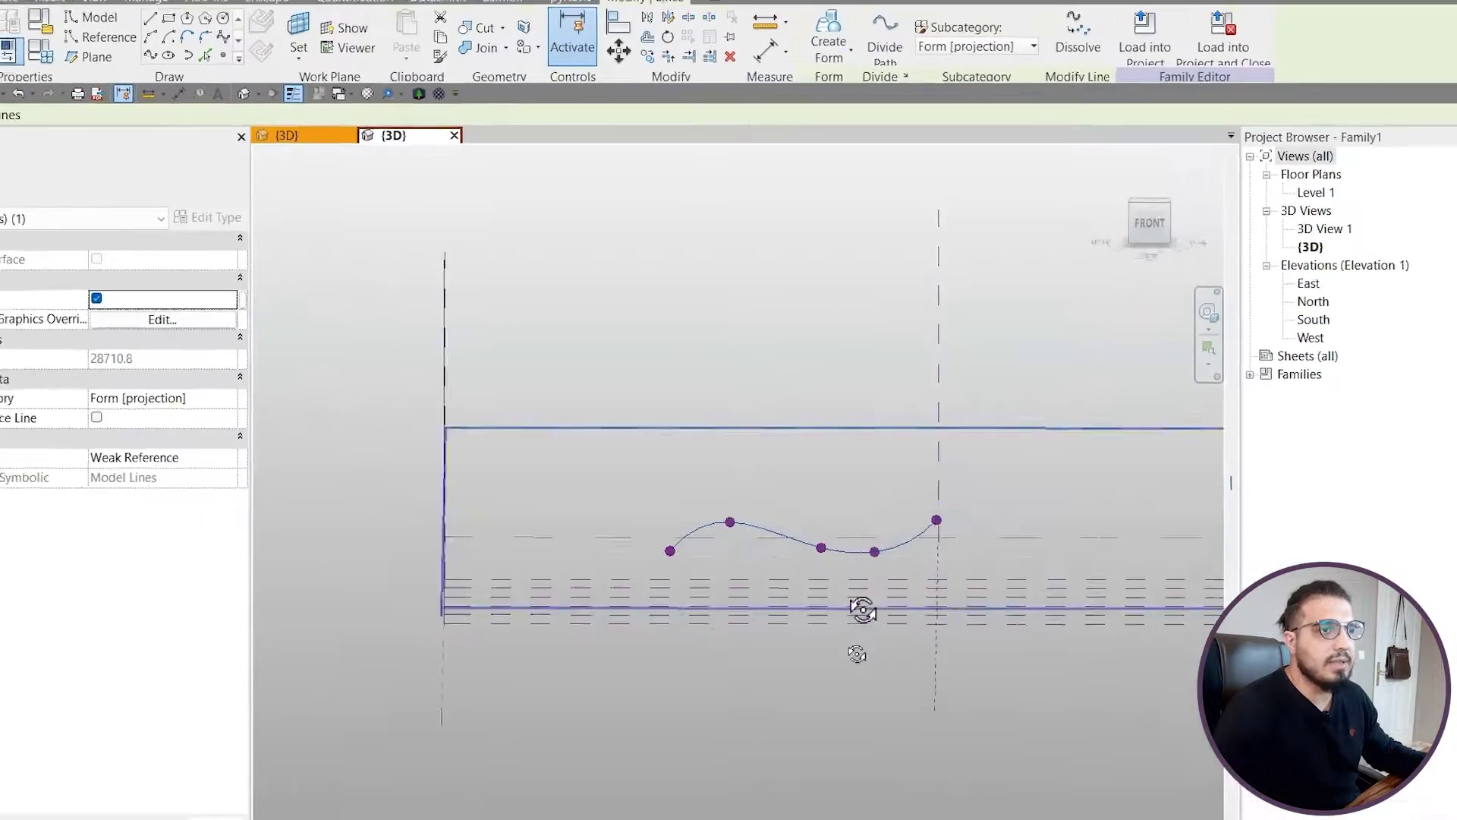
# Step: Select the wavy spline and copy it onto each of the other five parallel reference planes
pyautogui.keyDown('shift'); pyautogui.moveTo(863, 610); pyautogui.dragTo(637, 586, button='middle'); pyautogui.keyUp('shift')
pyautogui.click(812, 714)
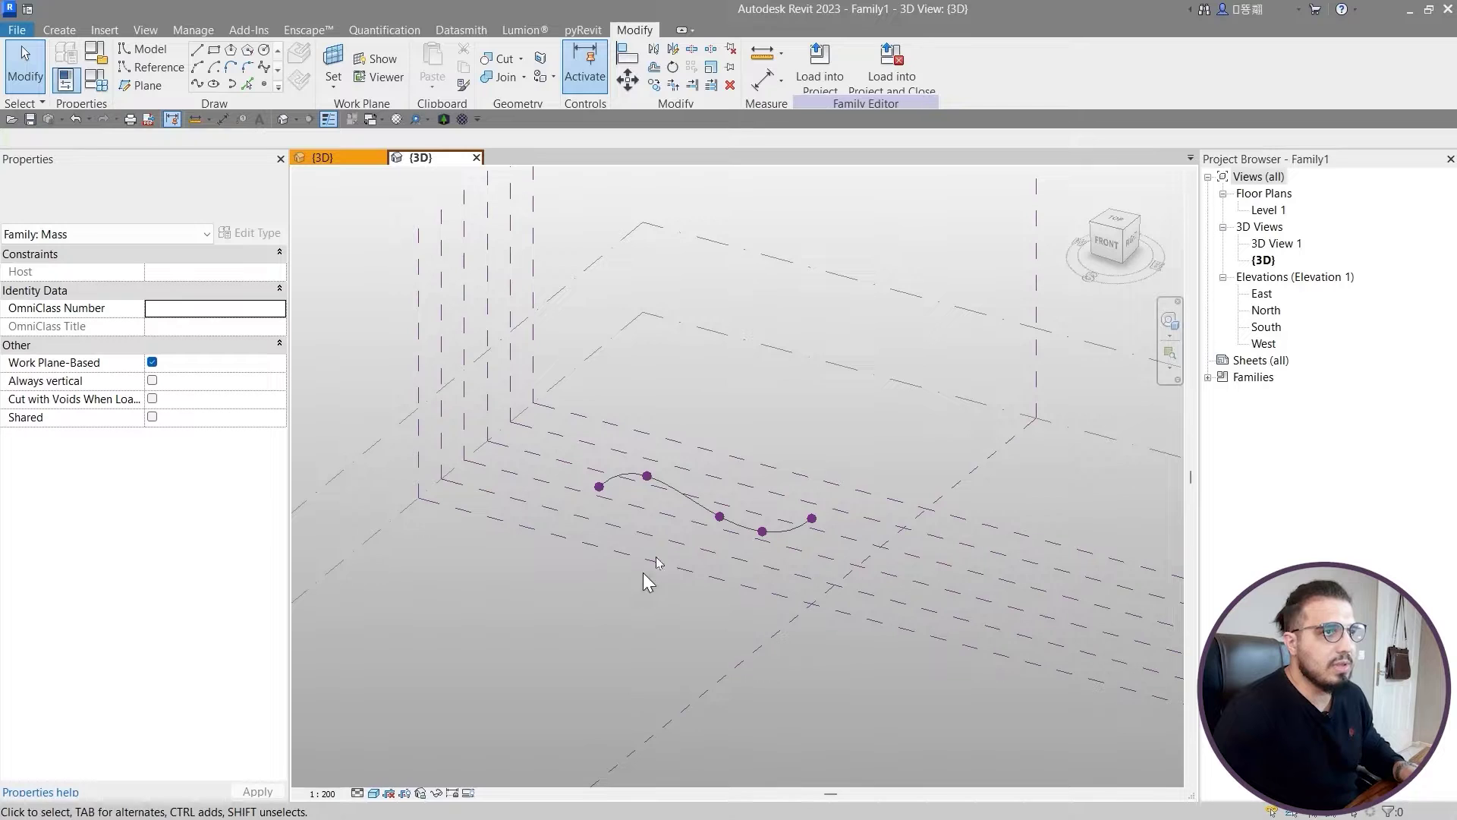
pyautogui.click(298, 34)
pyautogui.press('Escape')
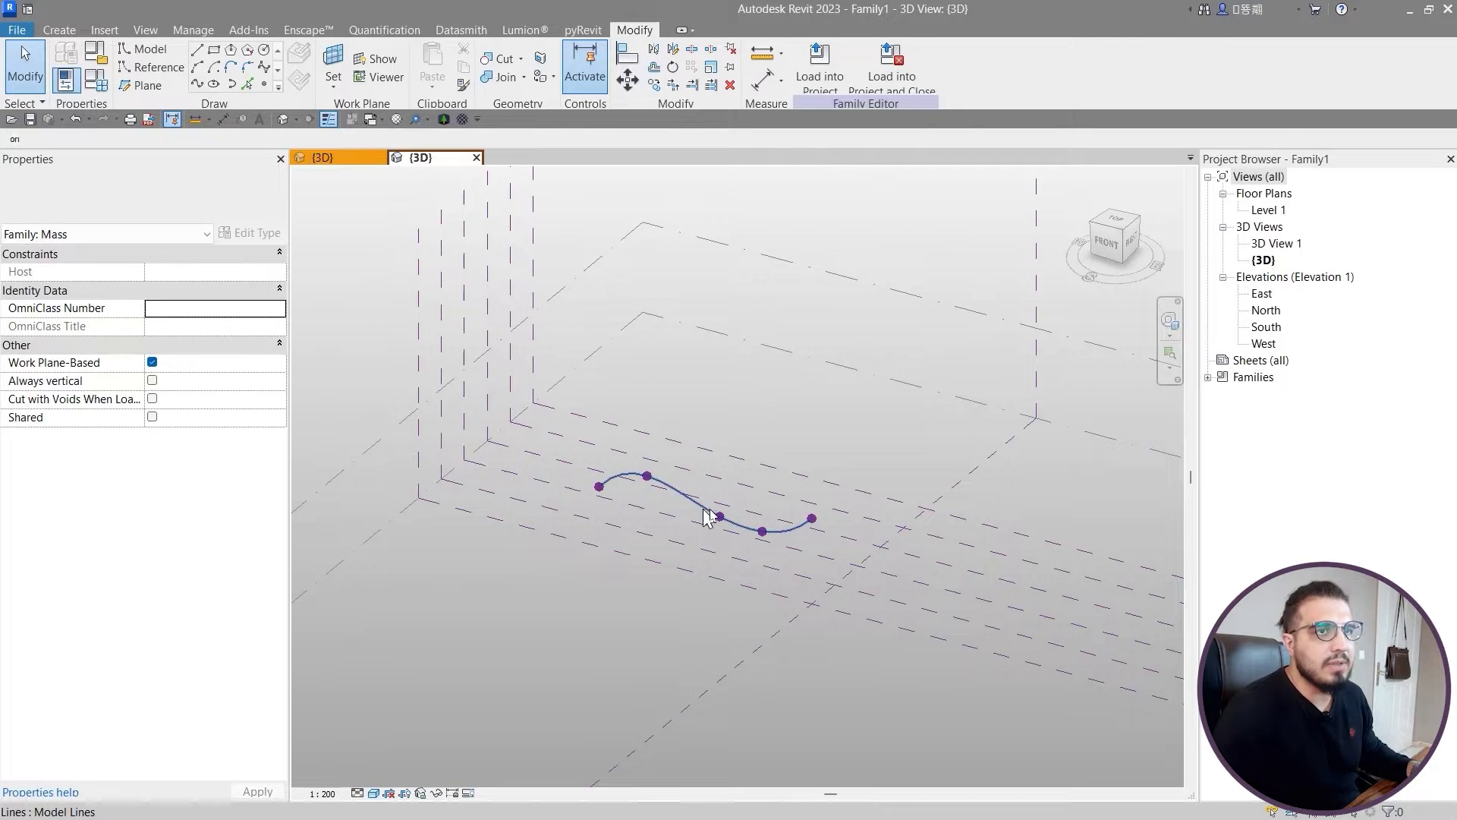
pyautogui.click(708, 517)
pyautogui.keyDown('shift'); pyautogui.moveTo(884, 398); pyautogui.dragTo(956, 486, button='middle'); pyautogui.keyUp('shift')
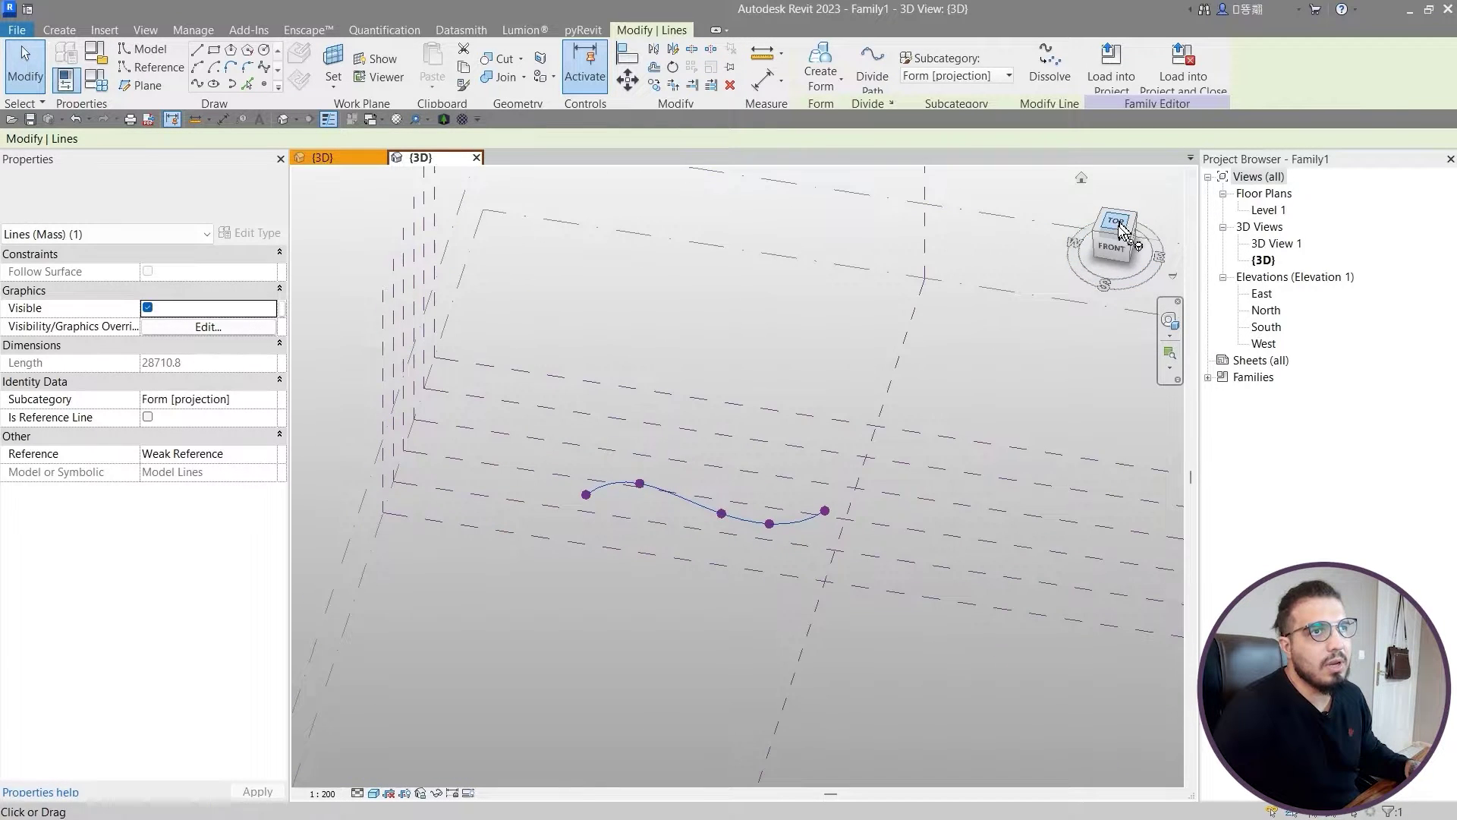
pyautogui.click(1122, 228)
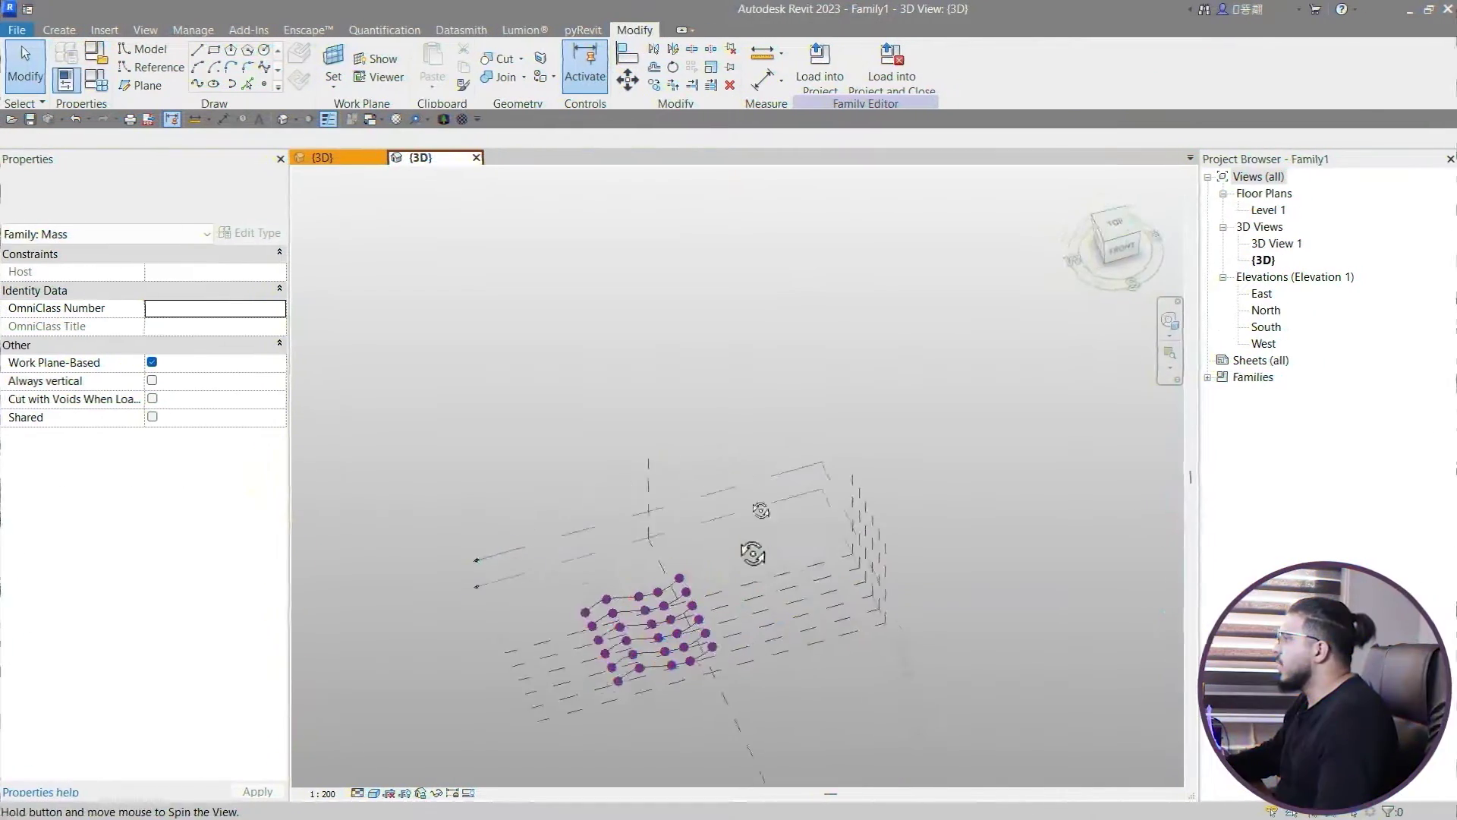
# Step: Lower the middle point of the second spline from the front so its curve dips below the neighbouring splines
pyautogui.keyDown('shift'); pyautogui.moveTo(752, 553); pyautogui.dragTo(667, 717, button='middle'); pyautogui.keyUp('shift')
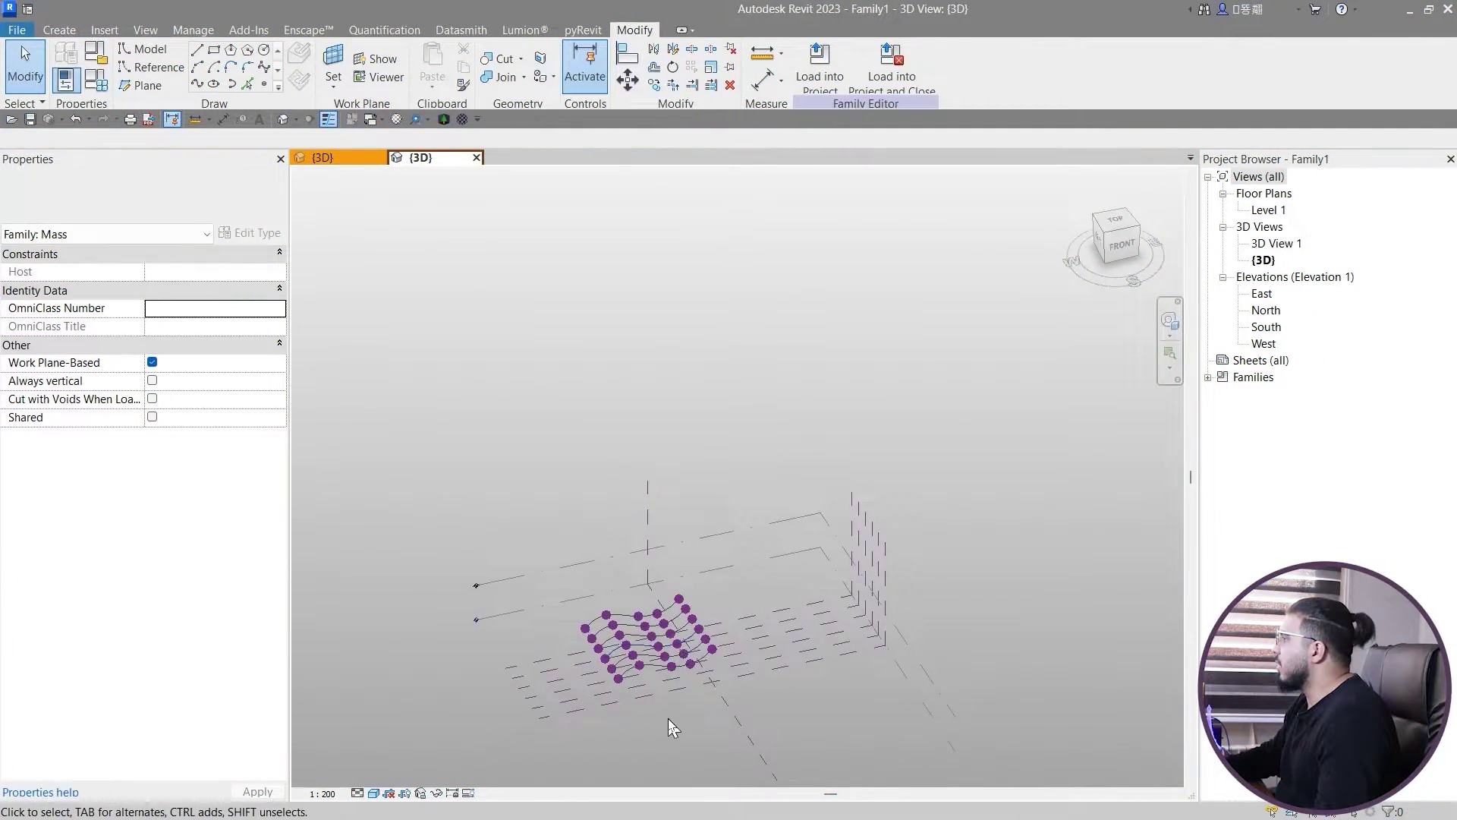
pyautogui.scroll(3, 668, 718)
pyautogui.keyDown('shift'); pyautogui.moveTo(638, 648); pyautogui.dragTo(592, 612, button='middle'); pyautogui.keyUp('shift')
pyautogui.scroll(3, 592, 611)
pyautogui.keyDown('shift'); pyautogui.moveTo(743, 615); pyautogui.dragTo(753, 610, button='middle'); pyautogui.keyUp('shift')
pyautogui.scroll(2, 826, 545)
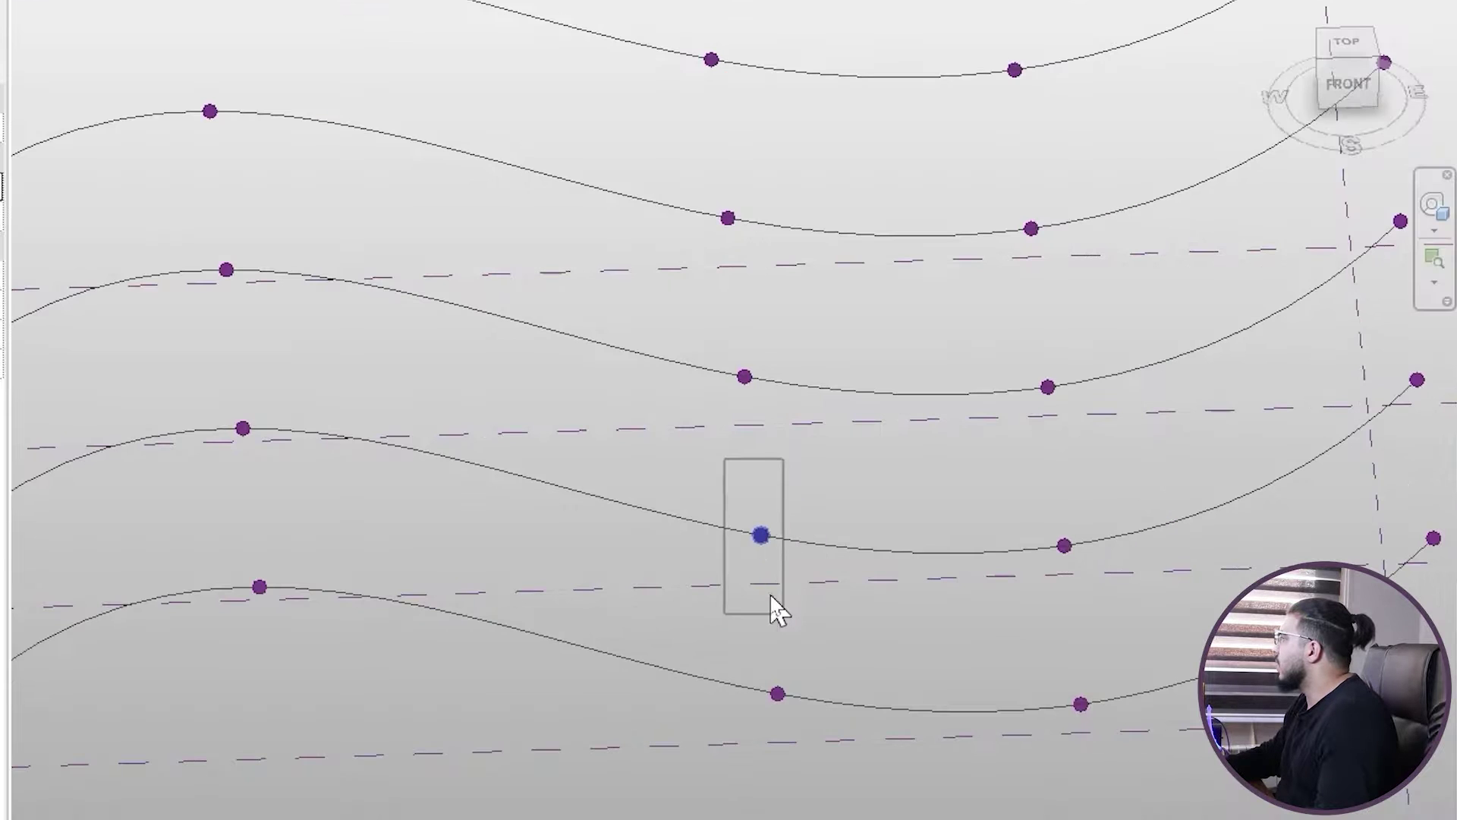
pyautogui.click(753, 523)
pyautogui.moveTo(765, 497); pyautogui.dragTo(754, 742)
pyautogui.keyDown('shift'); pyautogui.moveTo(754, 741); pyautogui.dragTo(858, 660, button='middle'); pyautogui.keyUp('shift')
pyautogui.moveTo(755, 710); pyautogui.dragTo(757, 653)
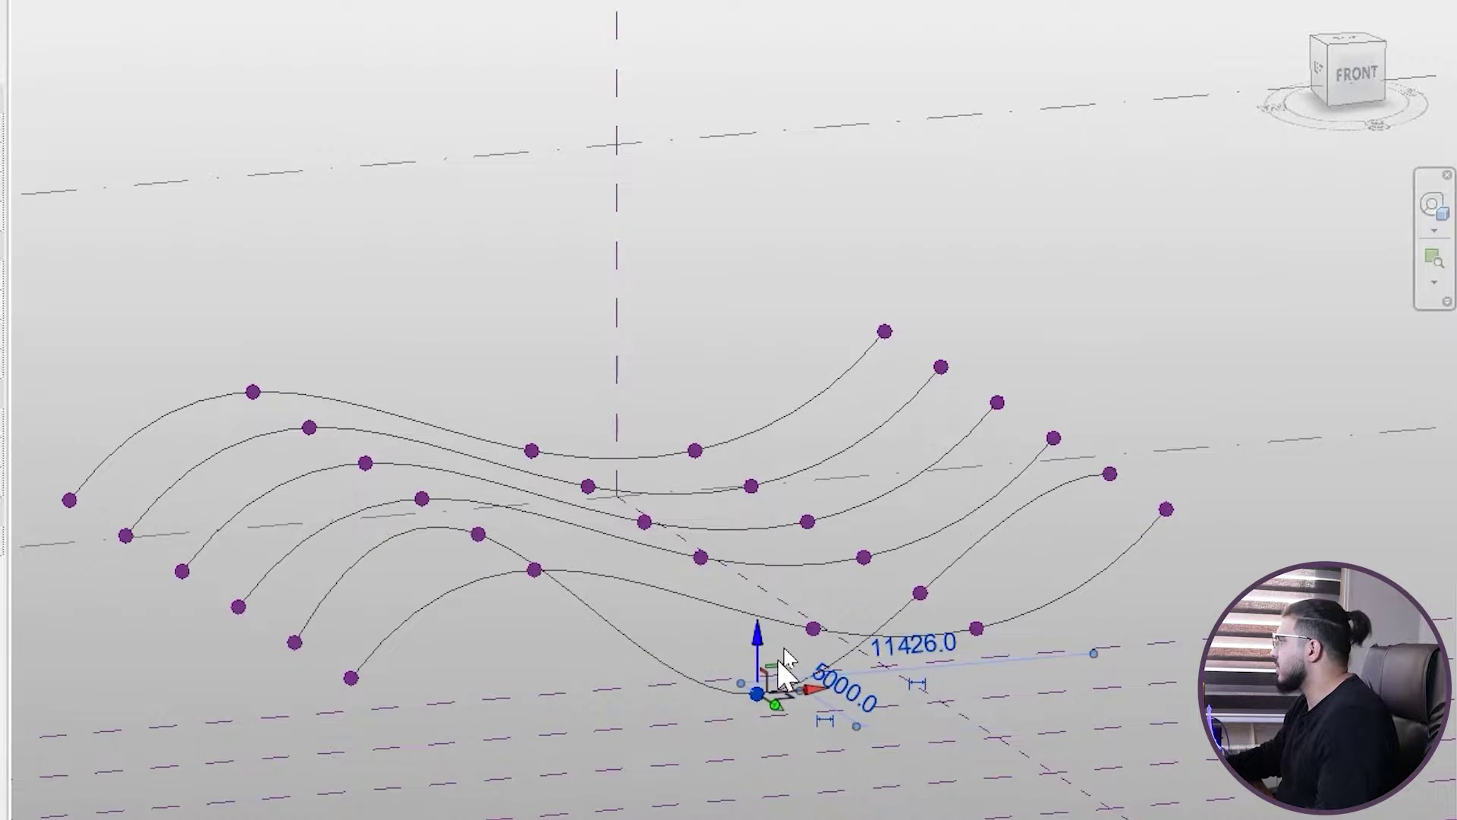
# Step: Lower the middle point of the third spline from the front to the base plane, refining its height in the front view
pyautogui.scroll(5, 718, 576)
pyautogui.click(747, 508)
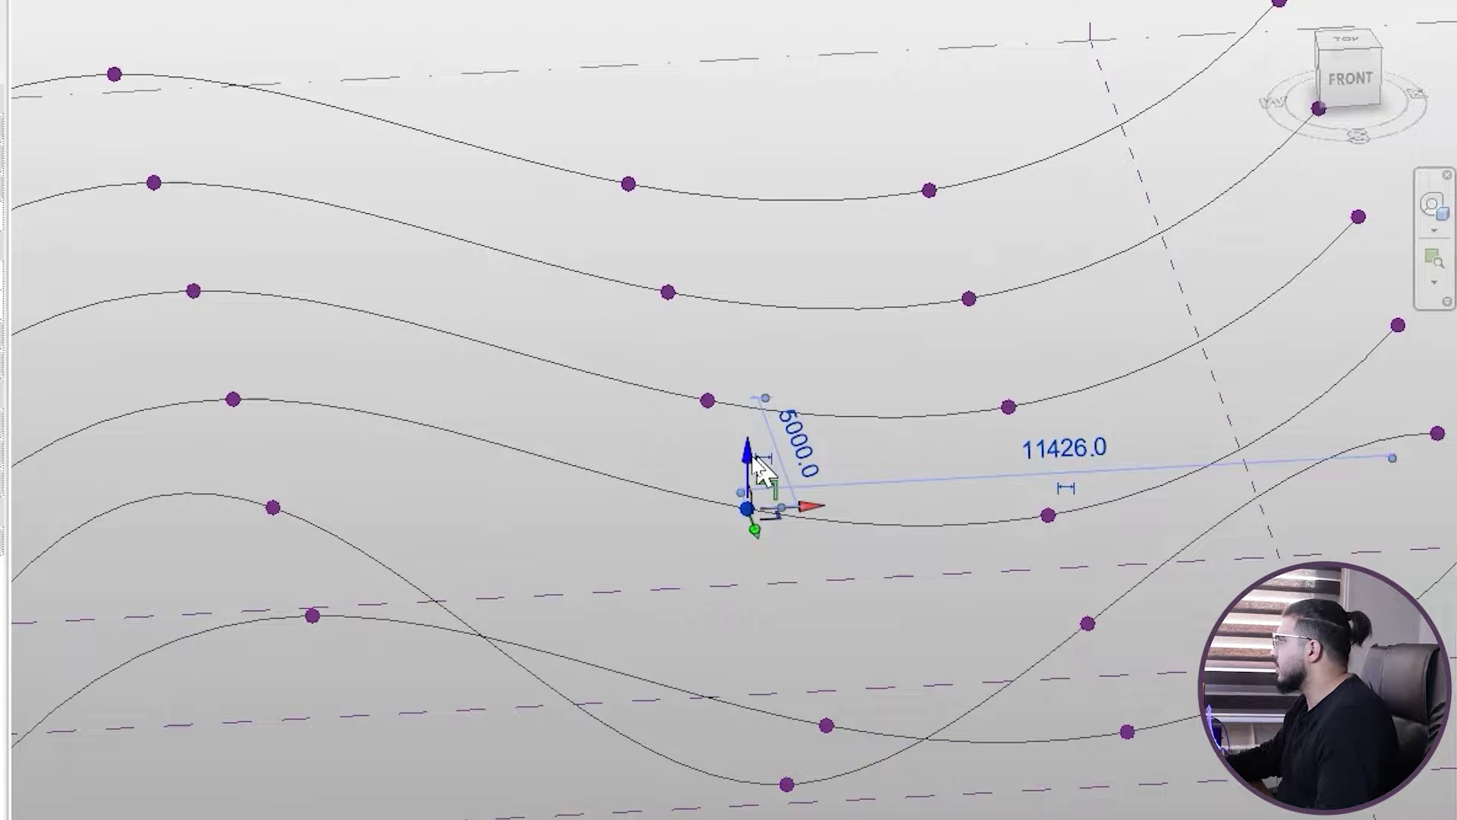
pyautogui.moveTo(762, 470); pyautogui.dragTo(740, 687)
pyautogui.keyDown('shift'); pyautogui.moveTo(740, 687); pyautogui.dragTo(671, 591, button='middle'); pyautogui.keyUp('shift')
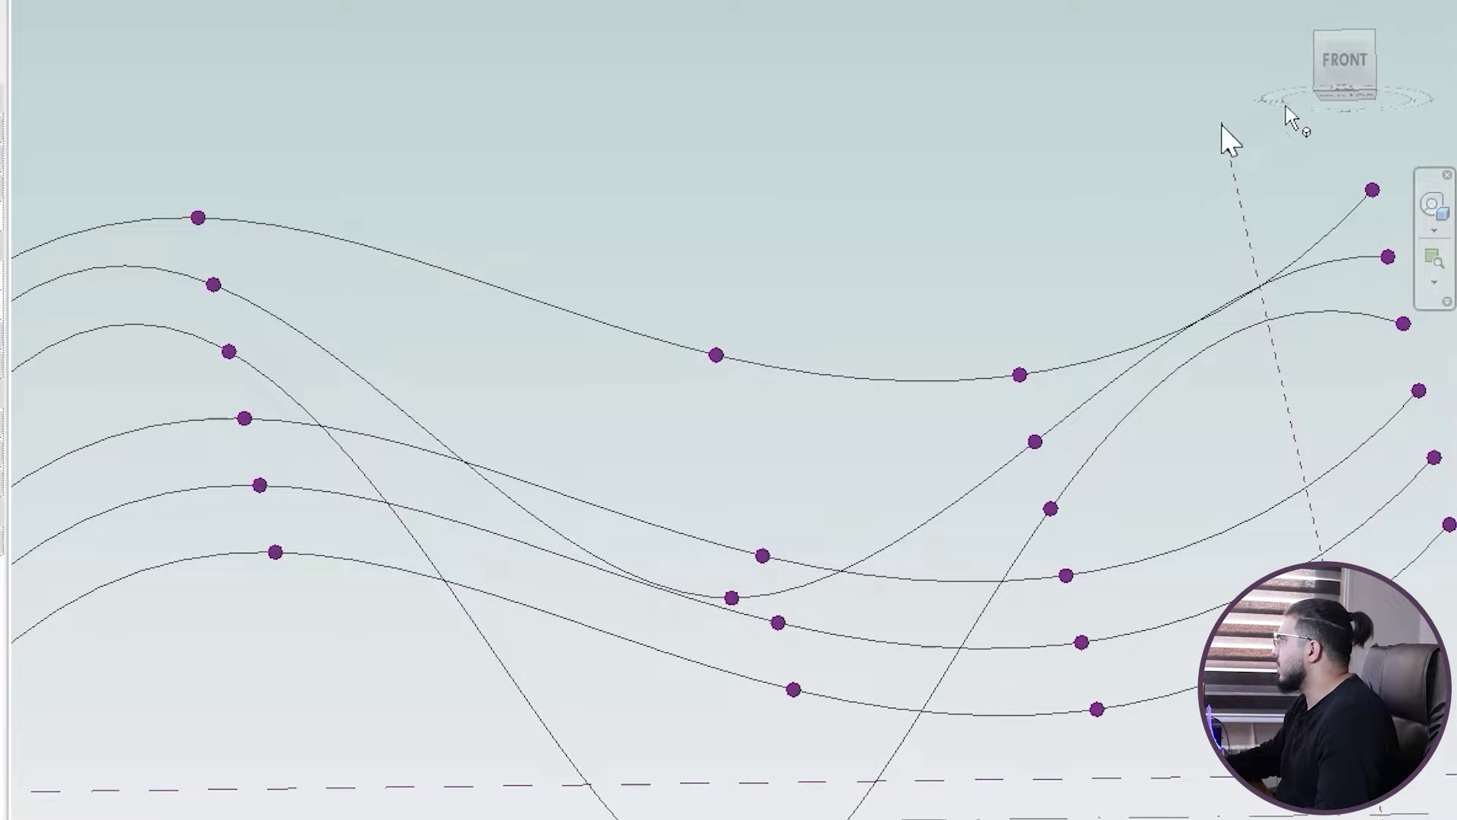
pyautogui.click(1339, 65)
pyautogui.scroll(5, 721, 425)
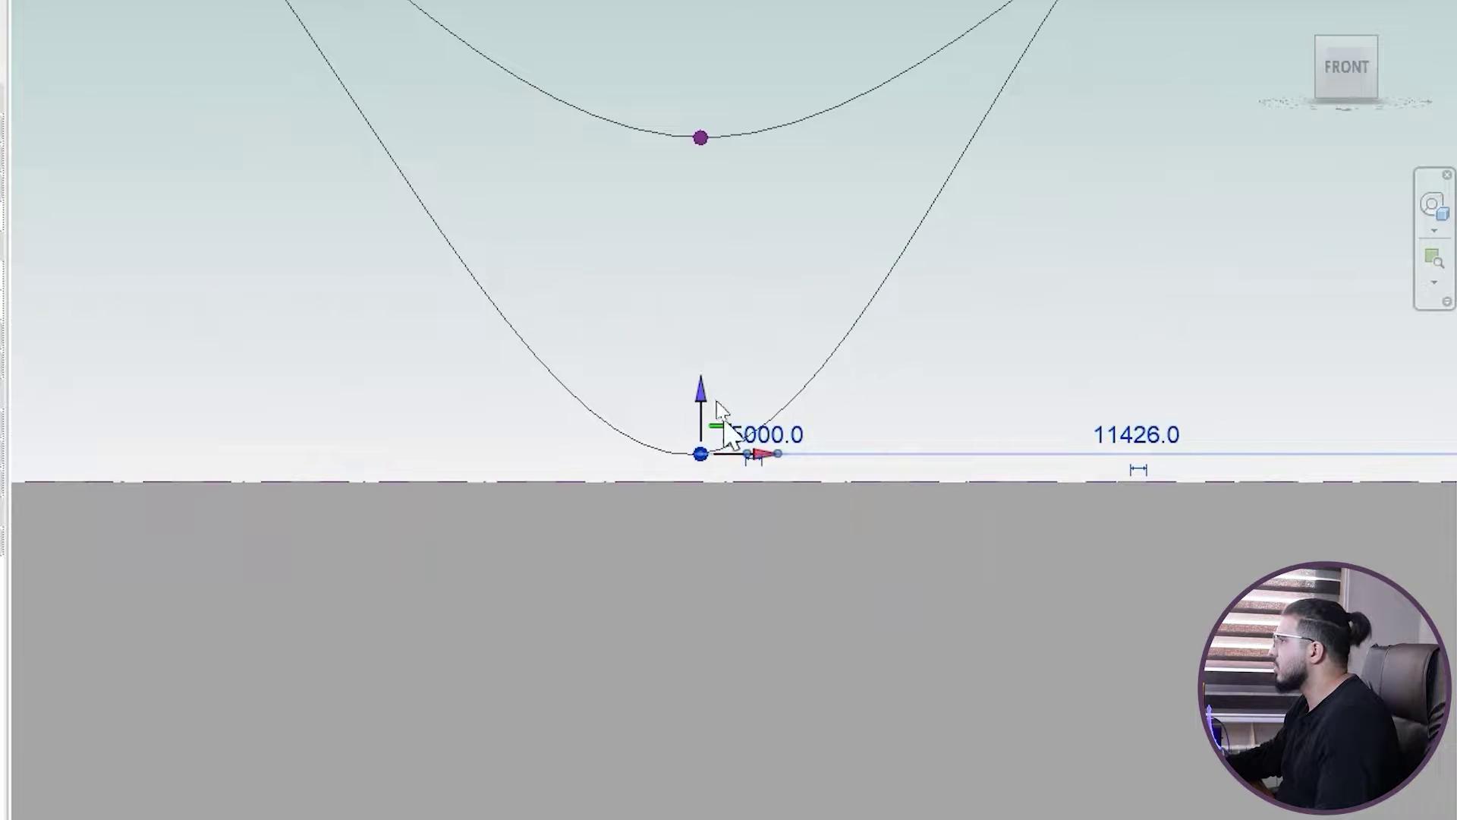
pyautogui.moveTo(690, 394); pyautogui.dragTo(695, 421)
# Step: In the front view, lower the middle point of the fourth spline from the front to form a moderate dip
pyautogui.scroll(-3, 645, 683)
pyautogui.keyDown('shift'); pyautogui.moveTo(683, 577); pyautogui.dragTo(721, 683, button='middle'); pyautogui.keyUp('shift')
pyautogui.moveTo(702, 78); pyautogui.dragTo(697, 85)
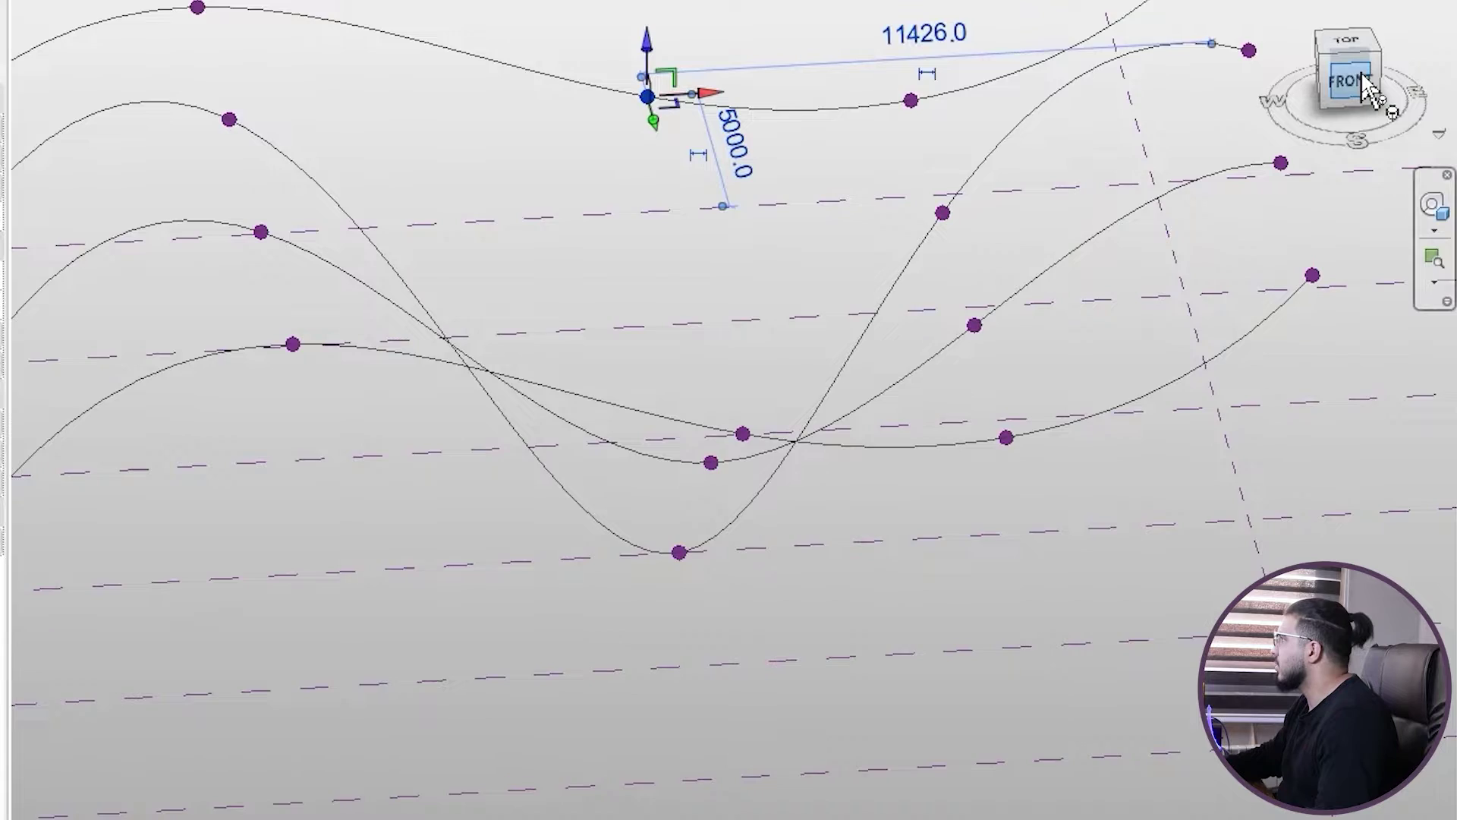
pyautogui.click(1364, 84)
pyautogui.scroll(2, 745, 423)
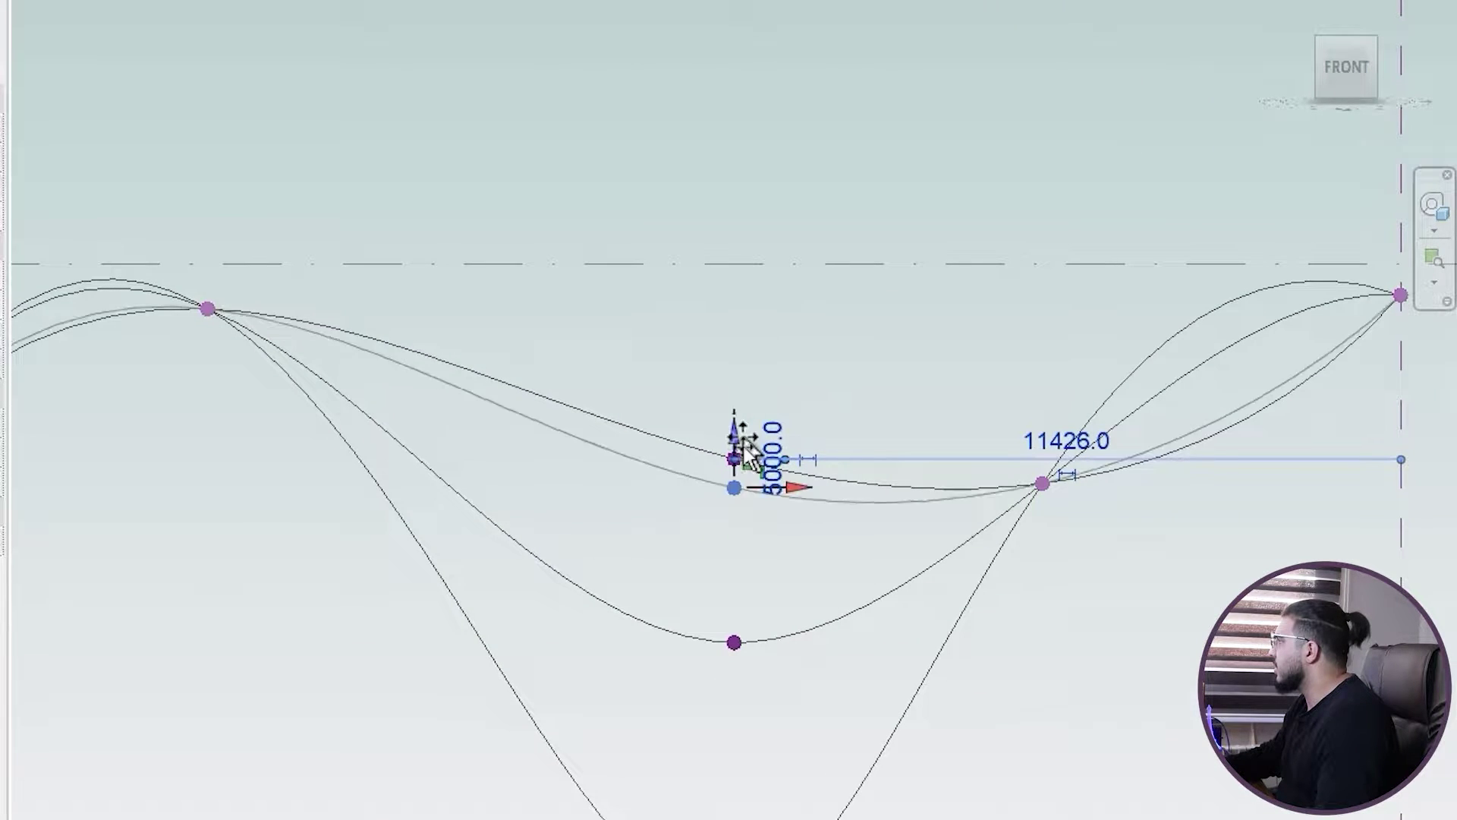
pyautogui.moveTo(747, 454); pyautogui.dragTo(745, 563)
# Step: Lower the second point of the fifth spline from the front and raise the fourth point of the rearmost spline
pyautogui.keyDown('shift'); pyautogui.moveTo(744, 564); pyautogui.dragTo(407, 431, button='middle'); pyautogui.keyUp('shift')
pyautogui.moveTo(559, 330); pyautogui.dragTo(494, 585)
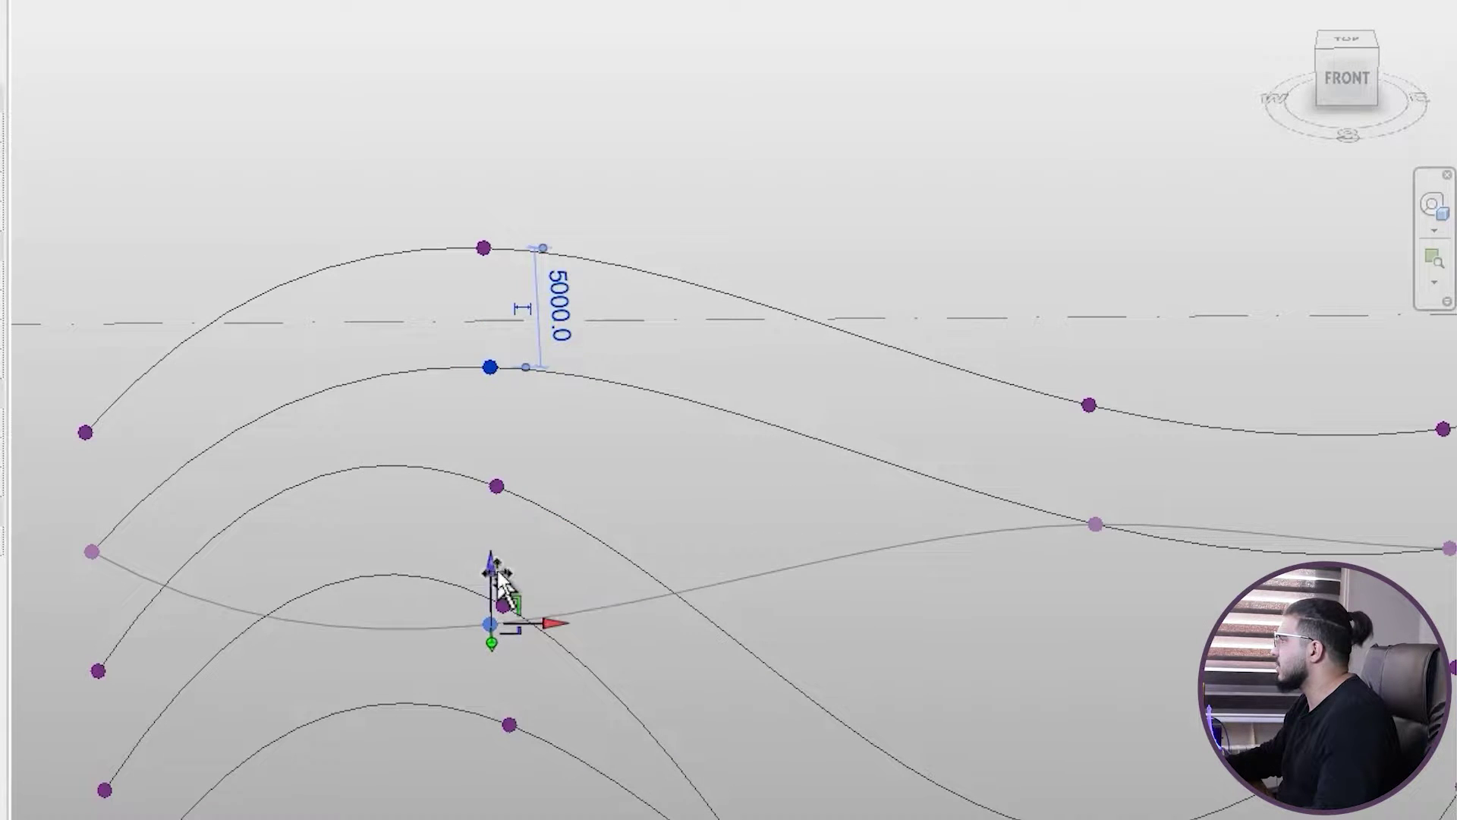
pyautogui.moveTo(494, 585); pyautogui.dragTo(135, 565, button='middle')
pyautogui.moveTo(1002, 548); pyautogui.dragTo(732, 628, button='middle')
pyautogui.moveTo(693, 585); pyautogui.dragTo(717, 394)
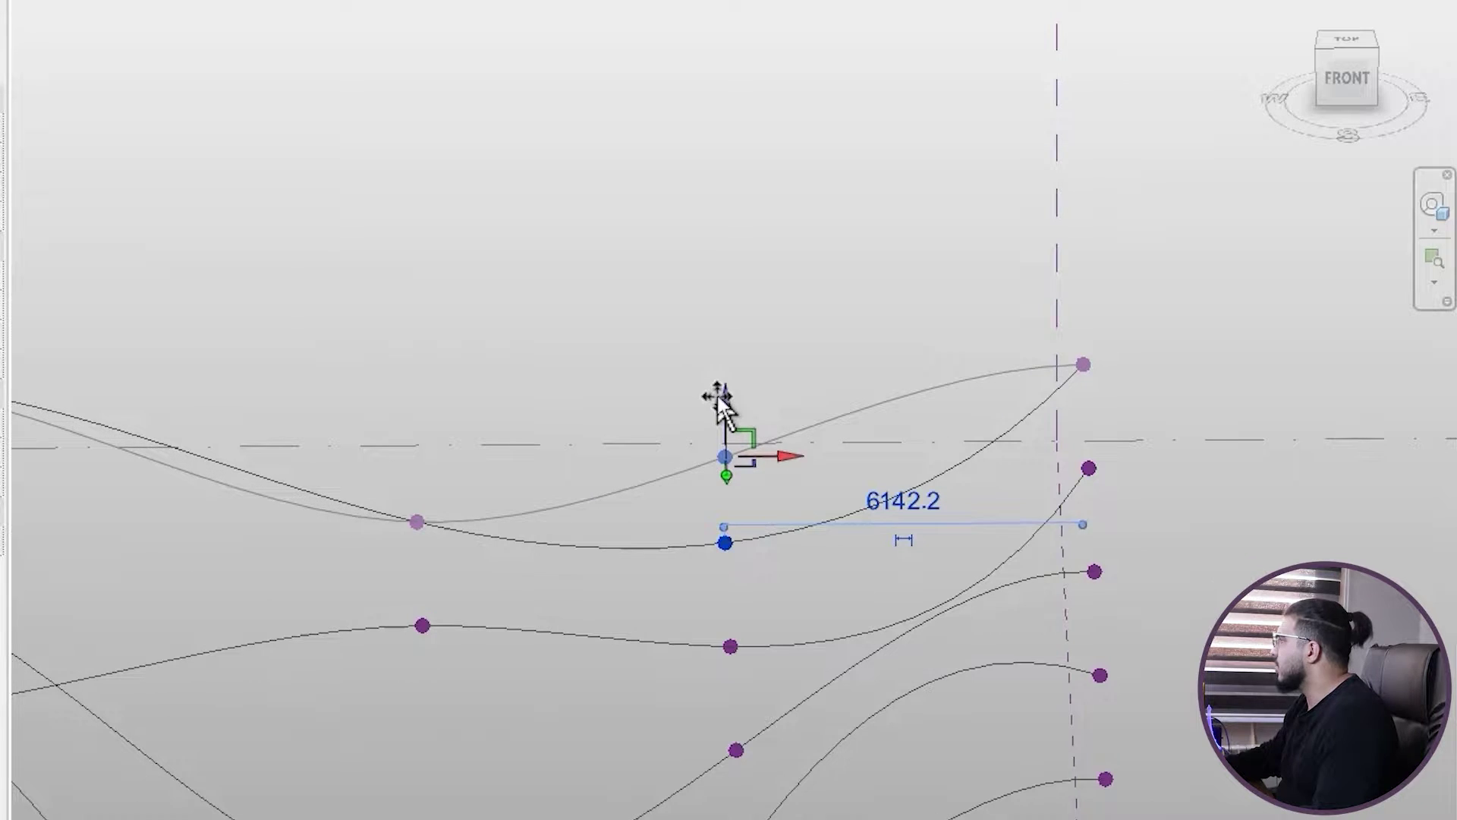
# Step: Select all six wavy splines and create a lofted surface form from them
pyautogui.keyDown('shift'); pyautogui.moveTo(717, 393); pyautogui.dragTo(794, 819, button='middle'); pyautogui.keyUp('shift')
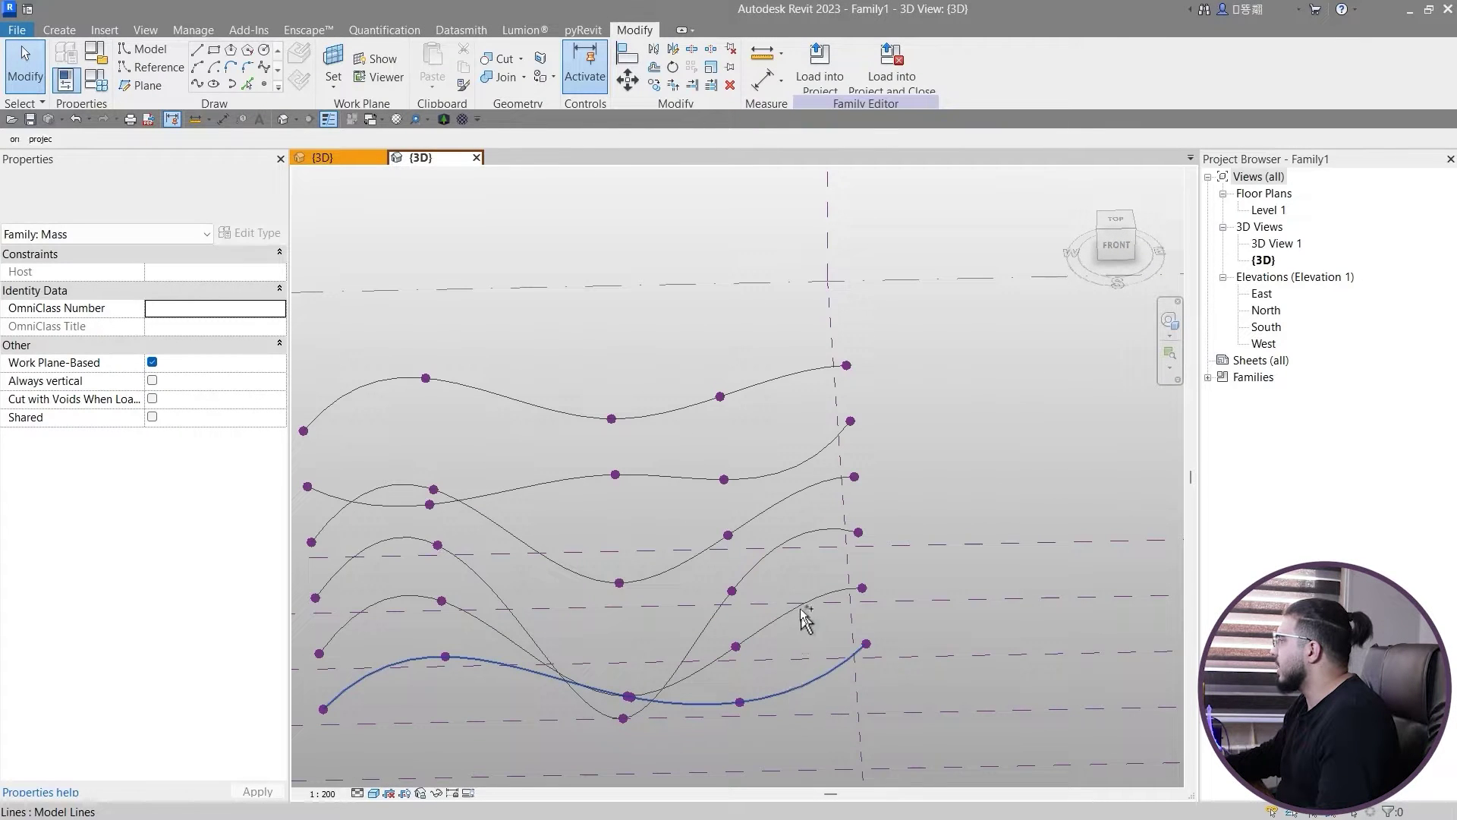
pyautogui.keyDown('ctrl'); pyautogui.click(801, 607); pyautogui.keyUp('ctrl')
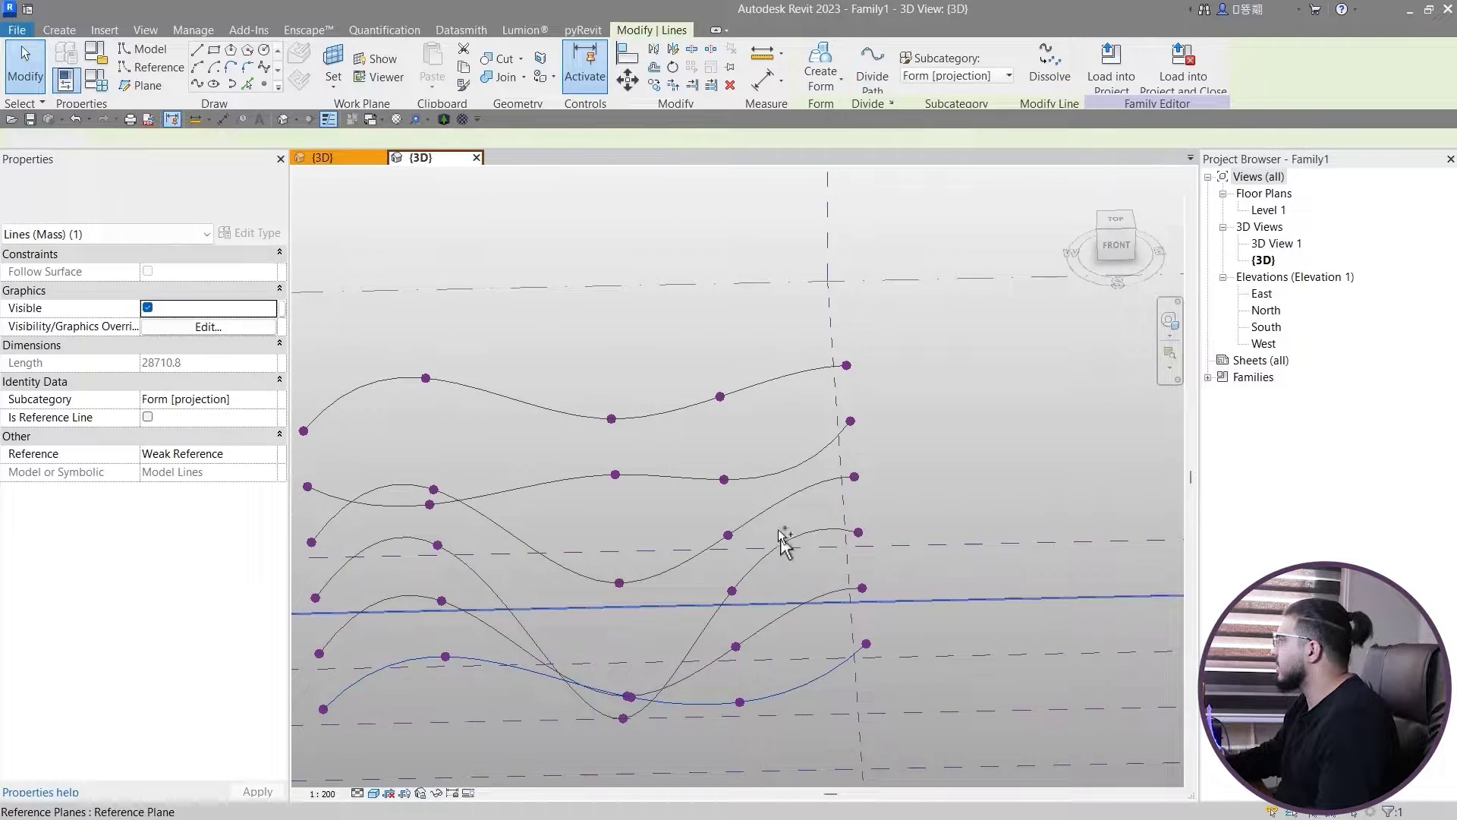
pyautogui.press('Escape')
pyautogui.keyDown('ctrl'); pyautogui.click(796, 688); pyautogui.keyUp('ctrl')
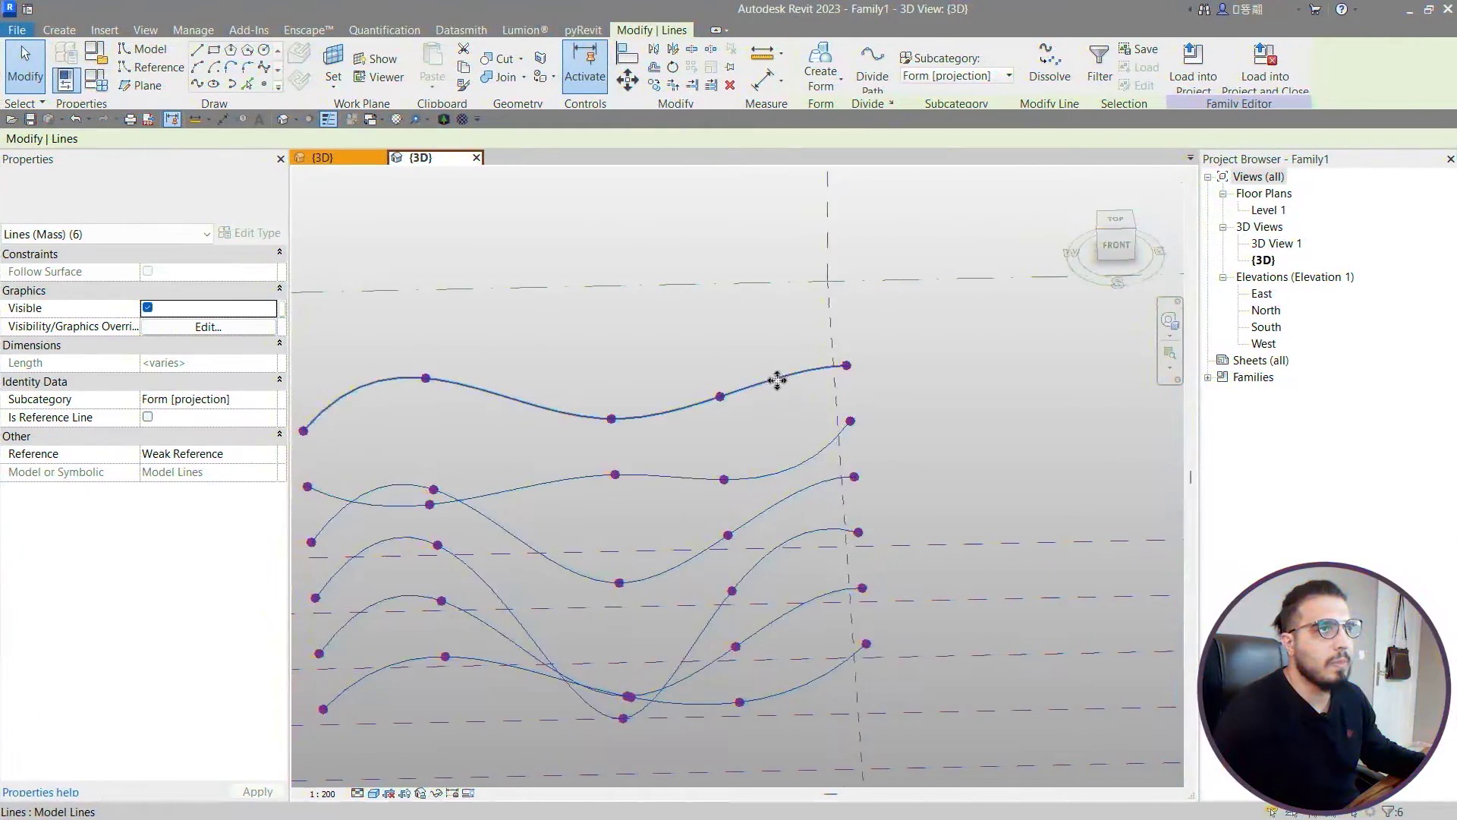
pyautogui.scroll(-2, 847, 408)
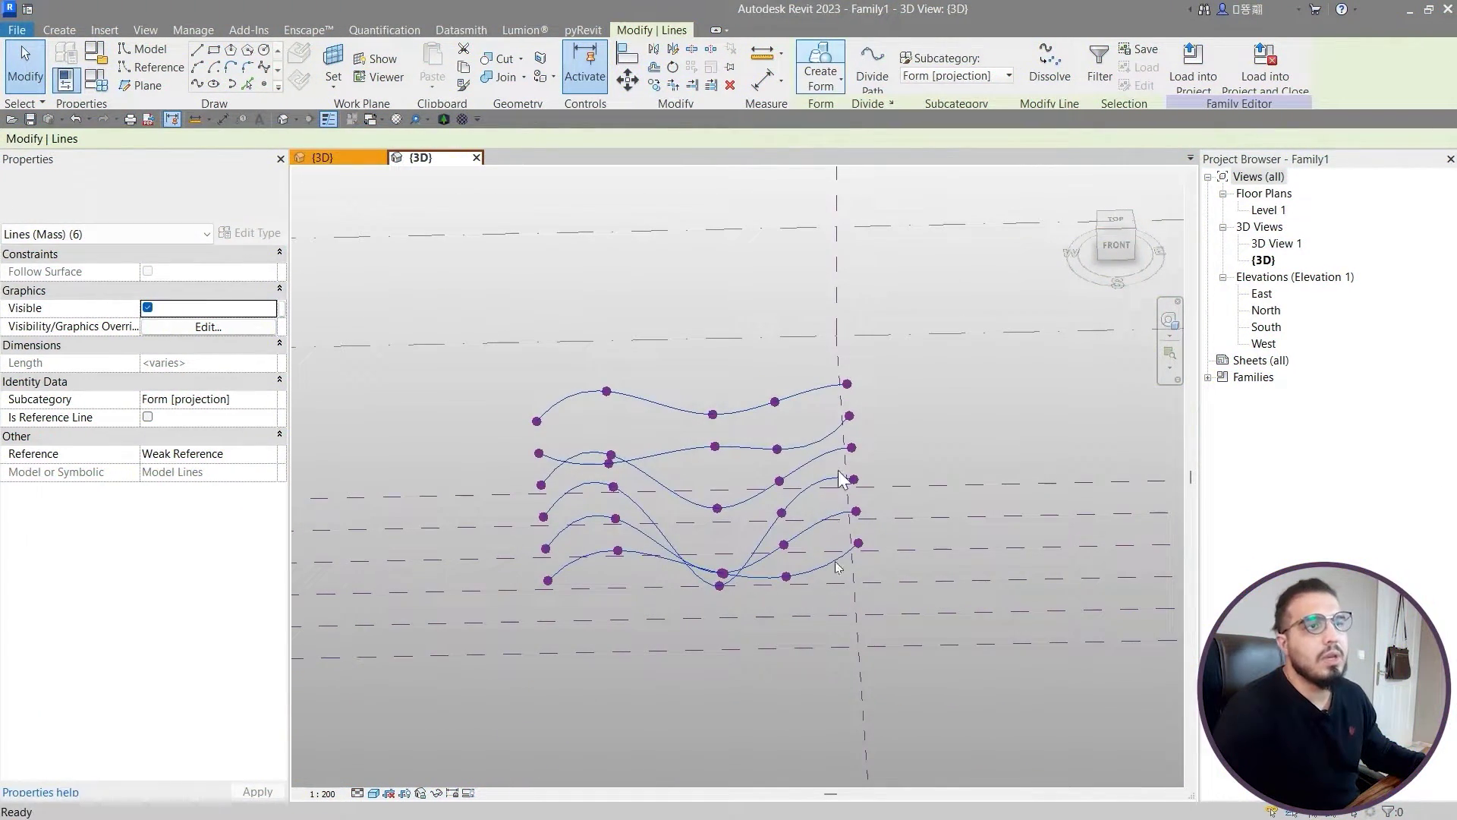
pyautogui.keyDown('shift'); pyautogui.moveTo(762, 593); pyautogui.dragTo(1139, 577, button='middle'); pyautogui.keyUp('shift')
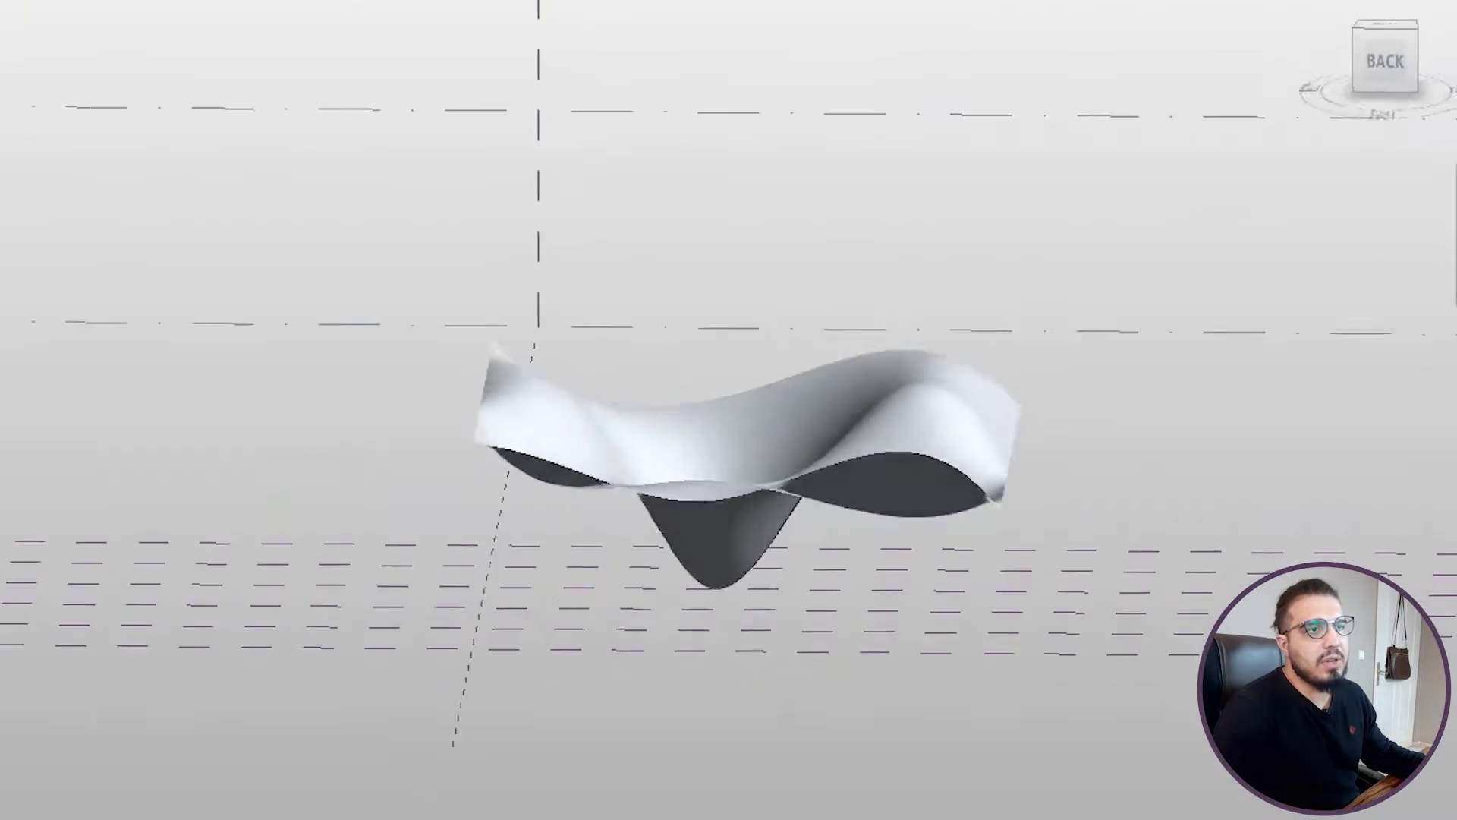
pyautogui.keyDown('shift'); pyautogui.moveTo(949, 720); pyautogui.dragTo(709, 774, button='middle'); pyautogui.keyUp('shift')
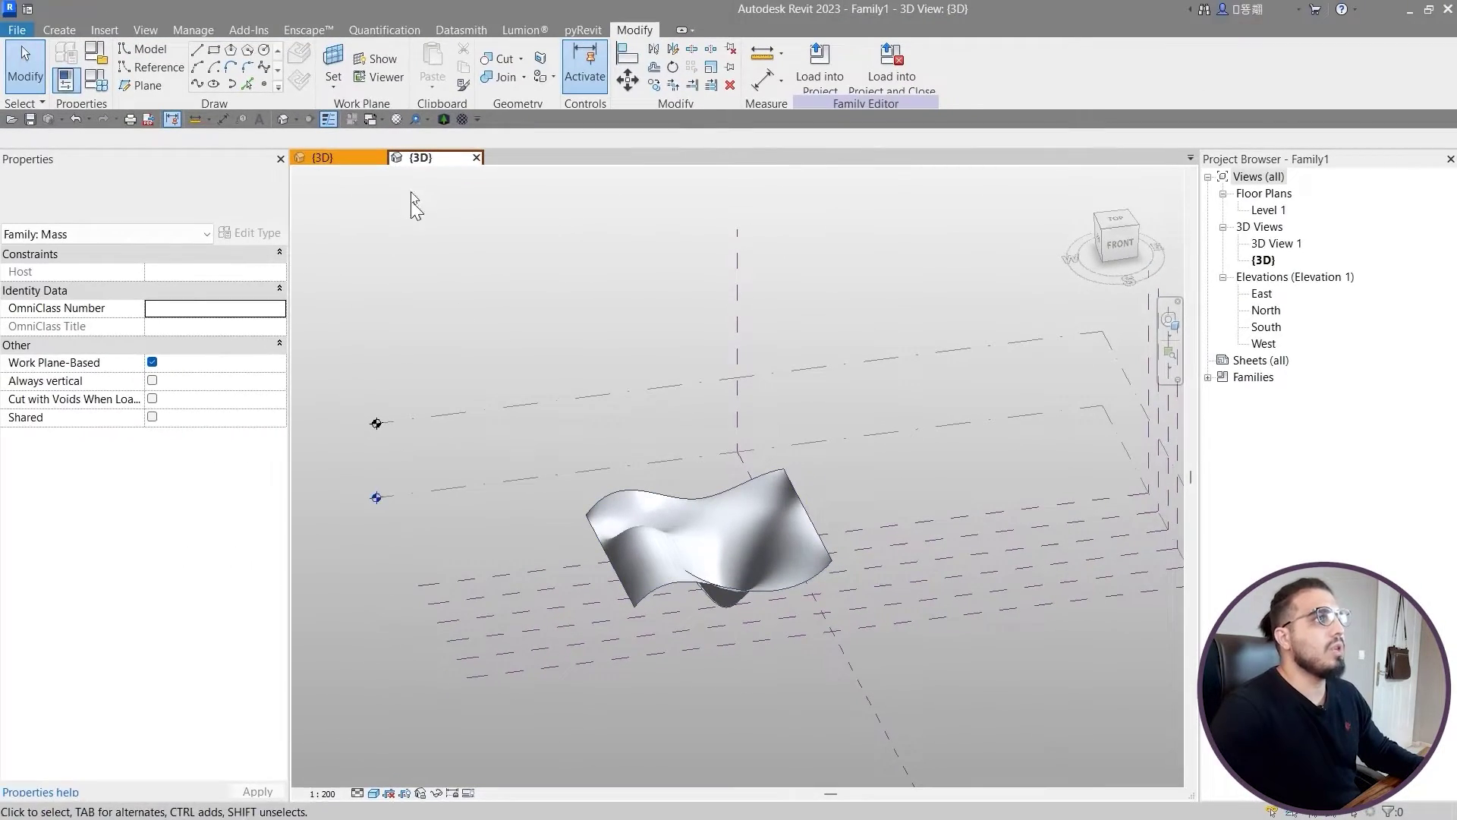
pyautogui.moveTo(847, 724); pyautogui.dragTo(803, 691, button='middle')
pyautogui.scroll(3, 671, 494)
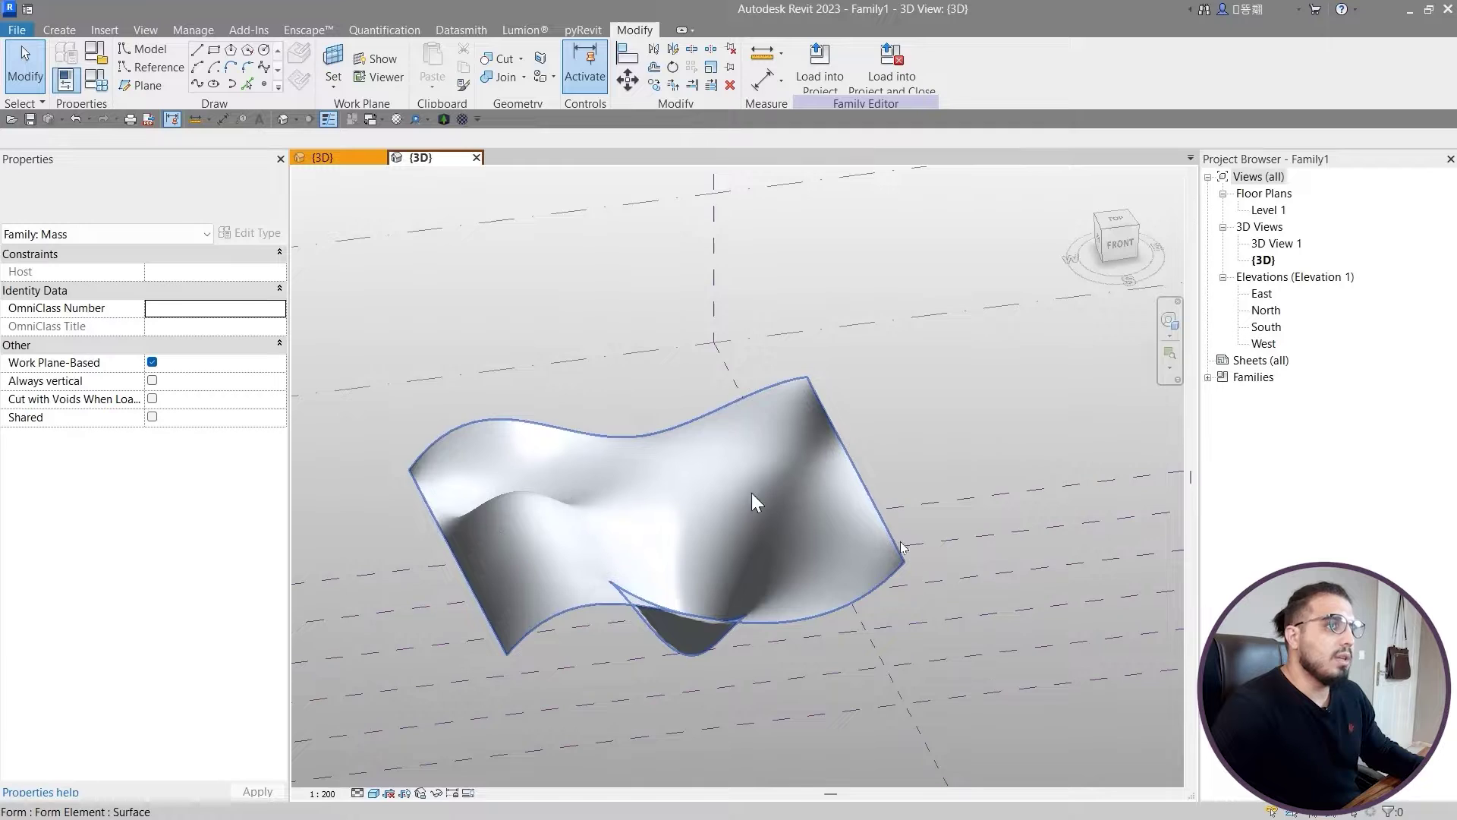
pyautogui.moveTo(767, 555); pyautogui.dragTo(813, 481, button='middle')
pyautogui.scroll(-1, 797, 554)
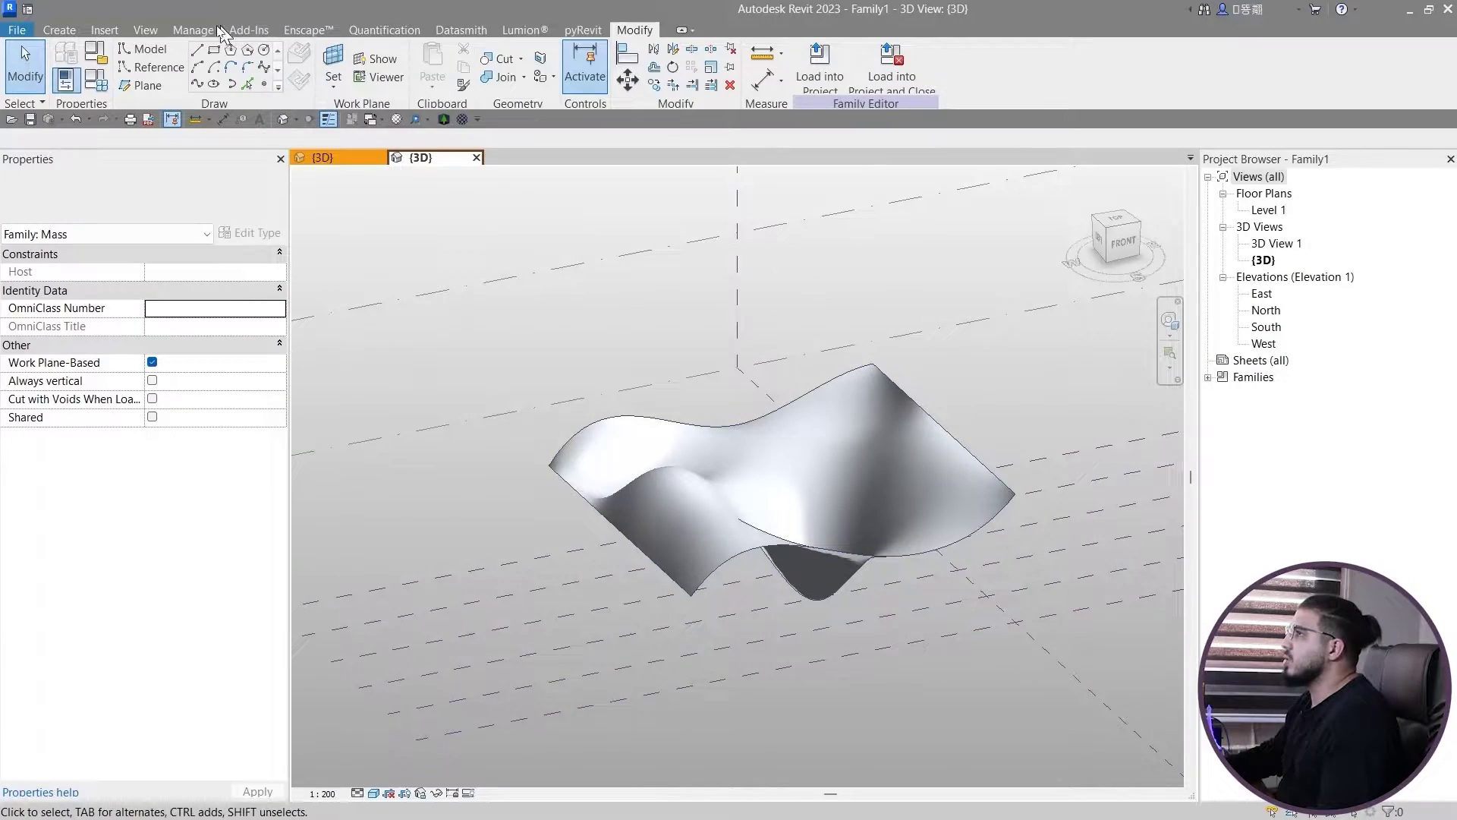
# Step: Open Dynamo, narrow its node library and position its window so the wavy surface stays accessible
pyautogui.click(216, 30)
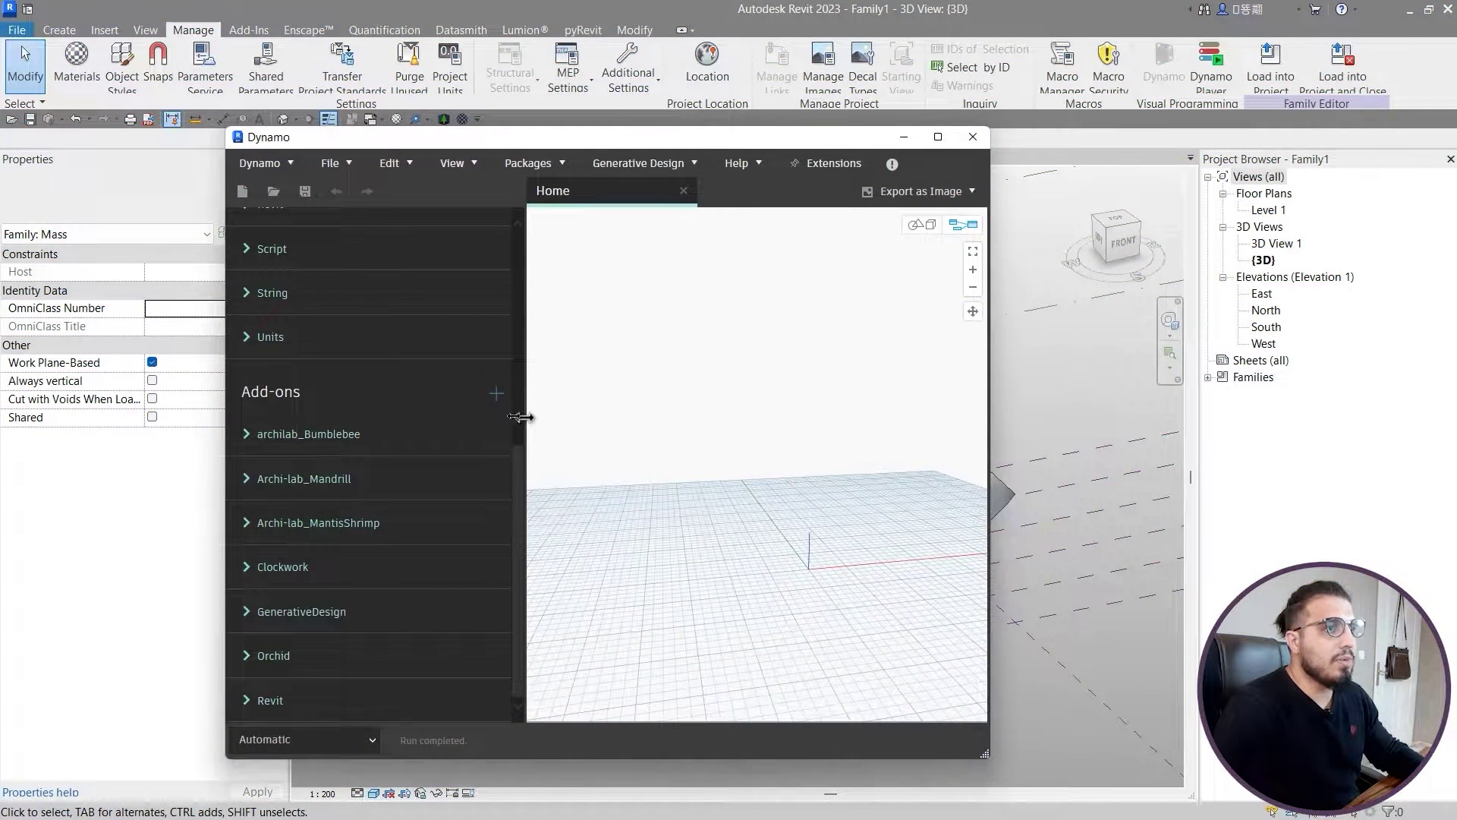
pyautogui.moveTo(521, 416); pyautogui.dragTo(427, 417)
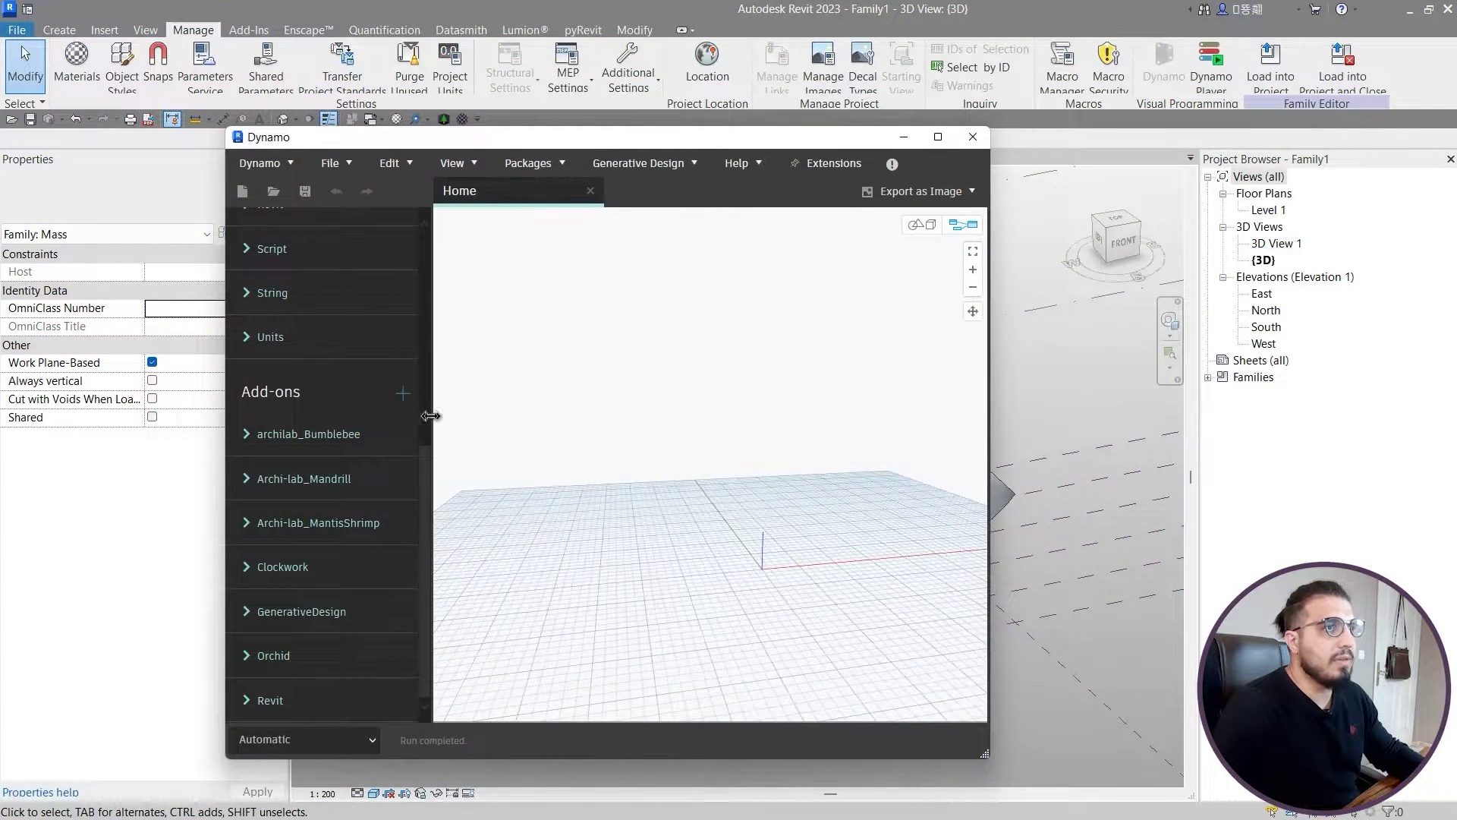
pyautogui.moveTo(570, 136); pyautogui.dragTo(1188, 145)
pyautogui.moveTo(642, 360); pyautogui.dragTo(440, 360, button='middle')
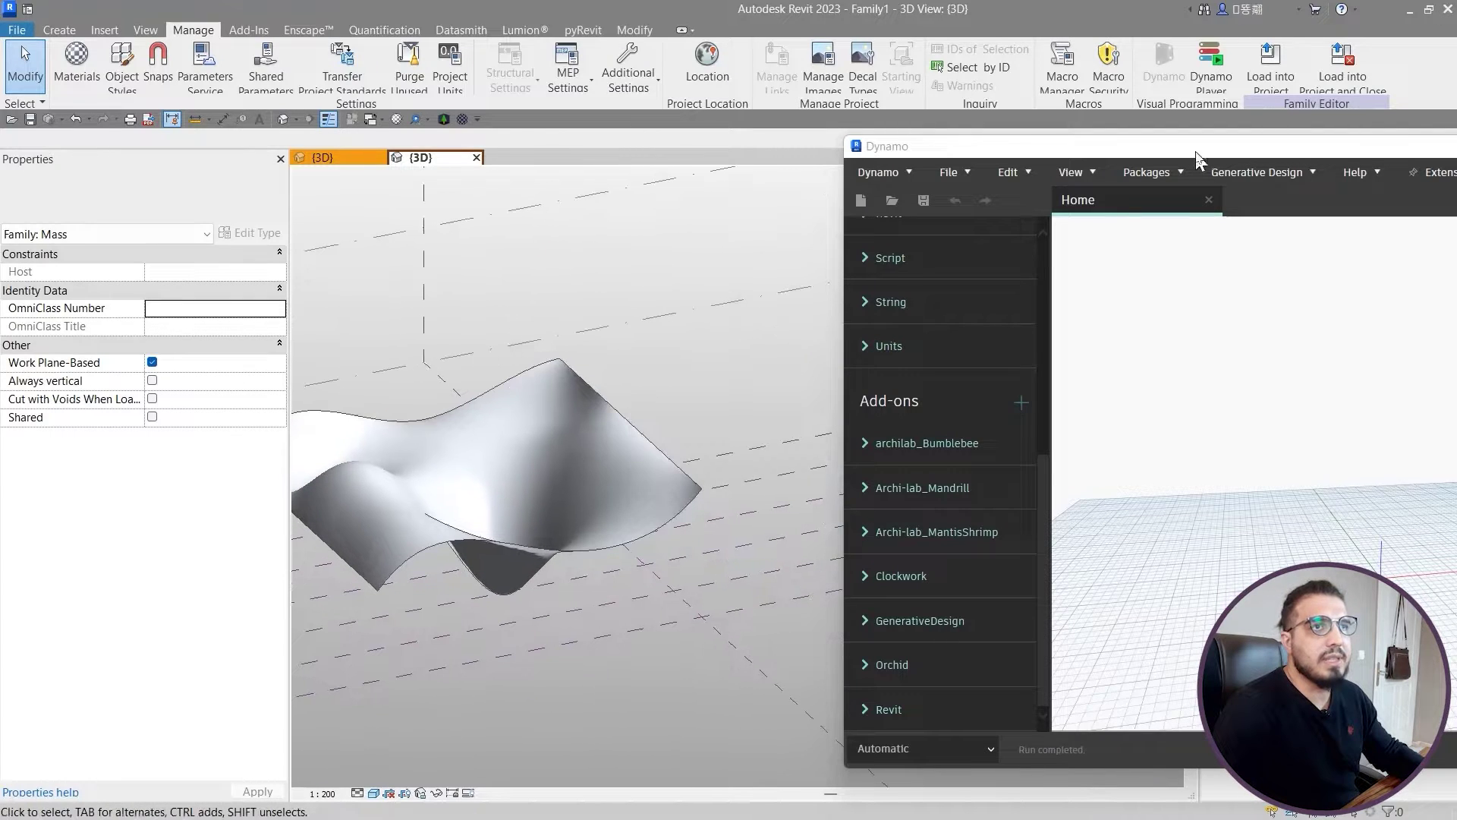
pyautogui.moveTo(1190, 151); pyautogui.dragTo(923, 139)
# Step: Add a Select Face node and pick the wavy mass surface as its face
pyautogui.rightClick(909, 373)
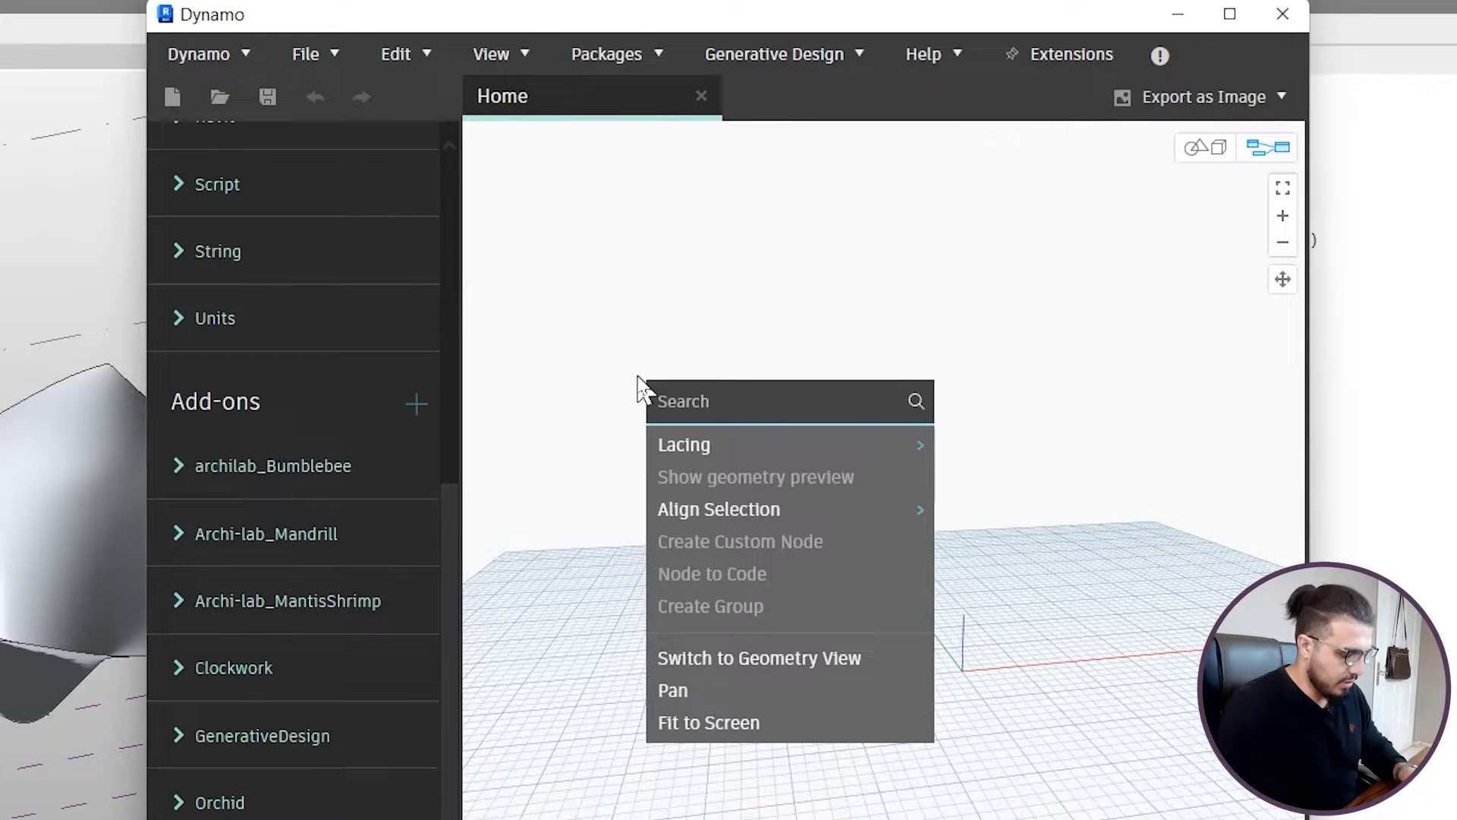
pyautogui.write('select')
pyautogui.click(780, 486)
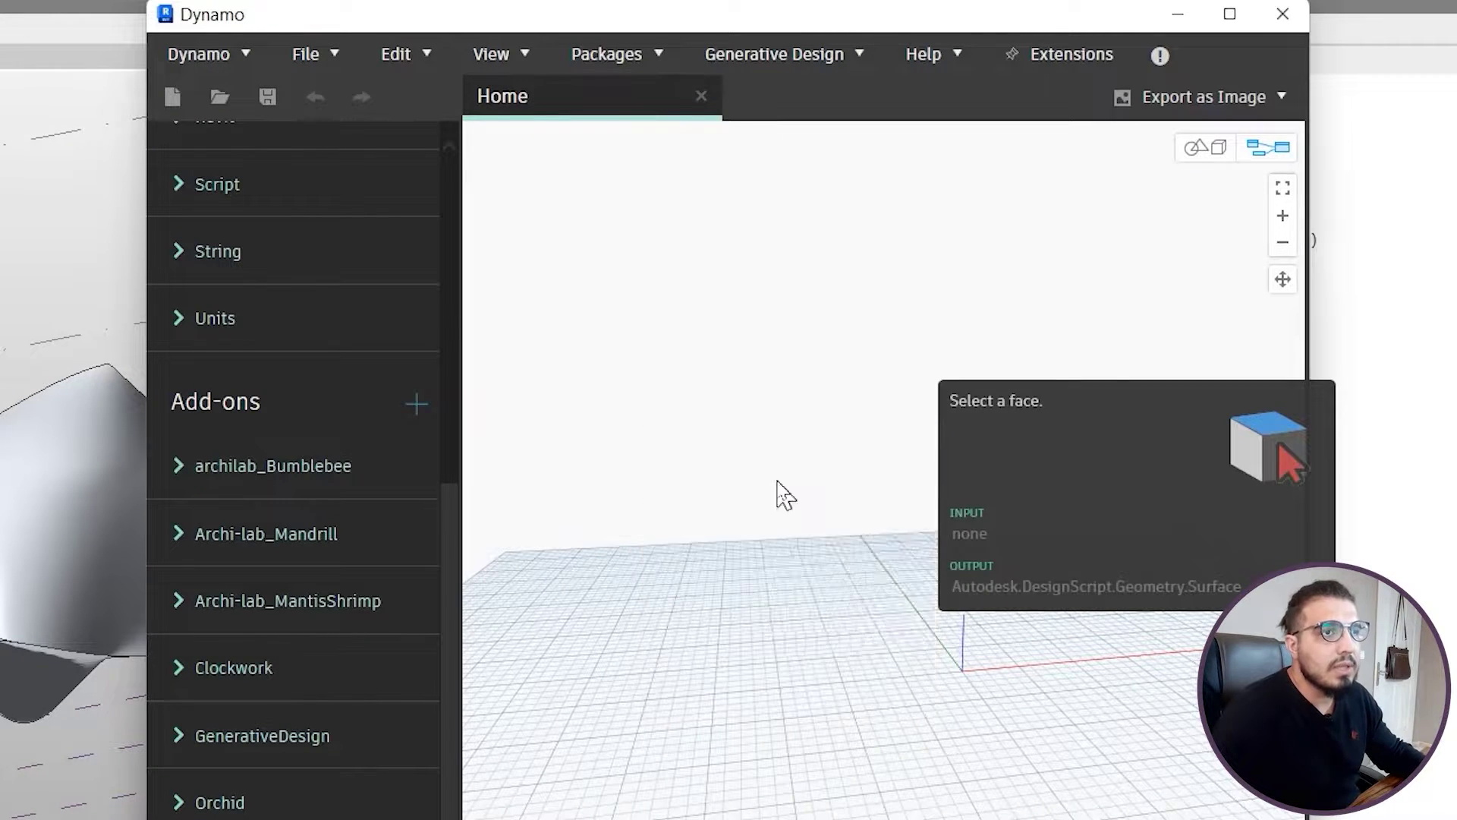
pyautogui.click(852, 579)
pyautogui.click(15, 421)
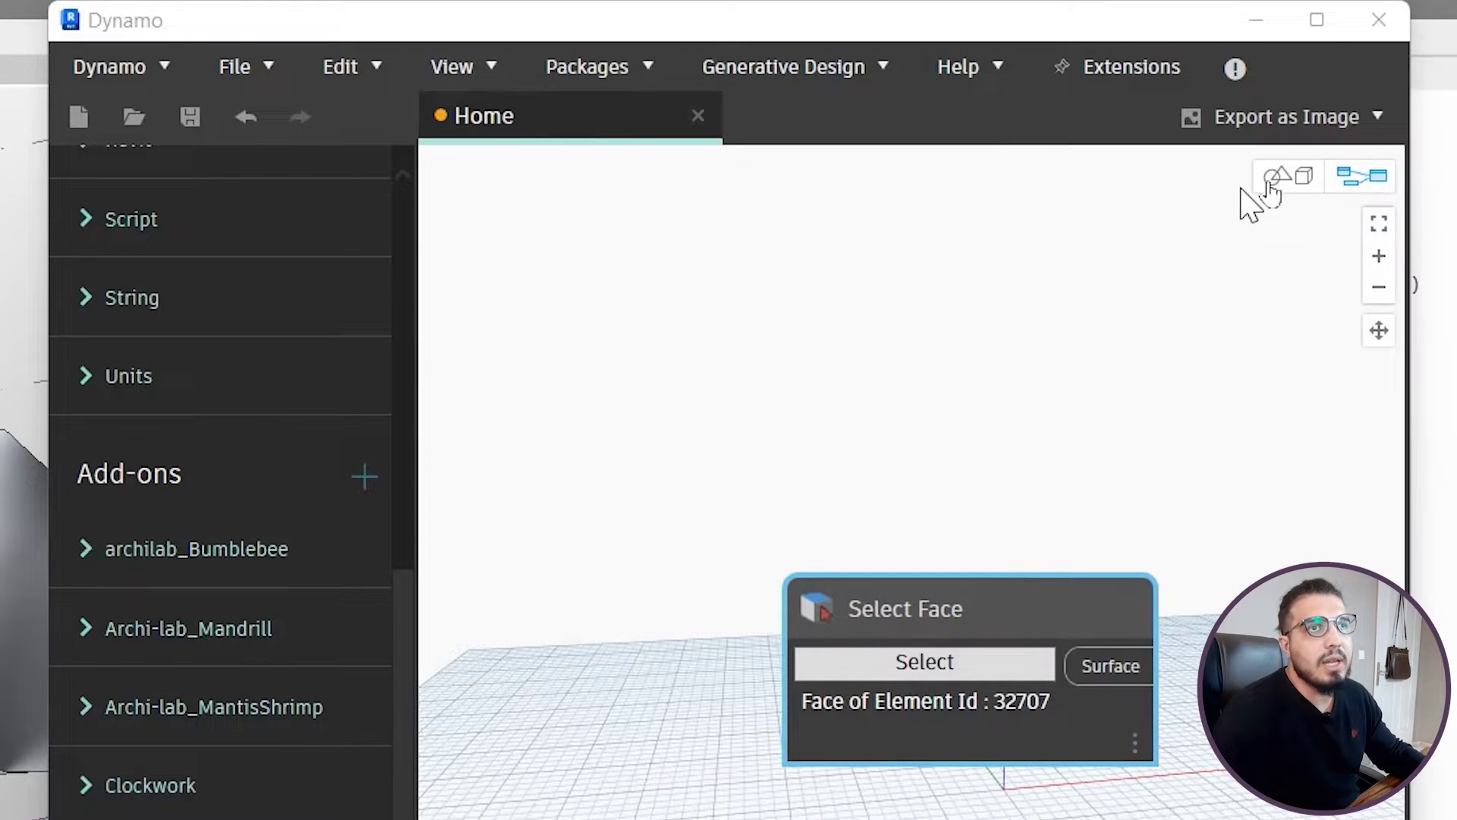
# Step: Fit the wavy surface in the geometry preview and return to the node graph
pyautogui.click(1278, 179)
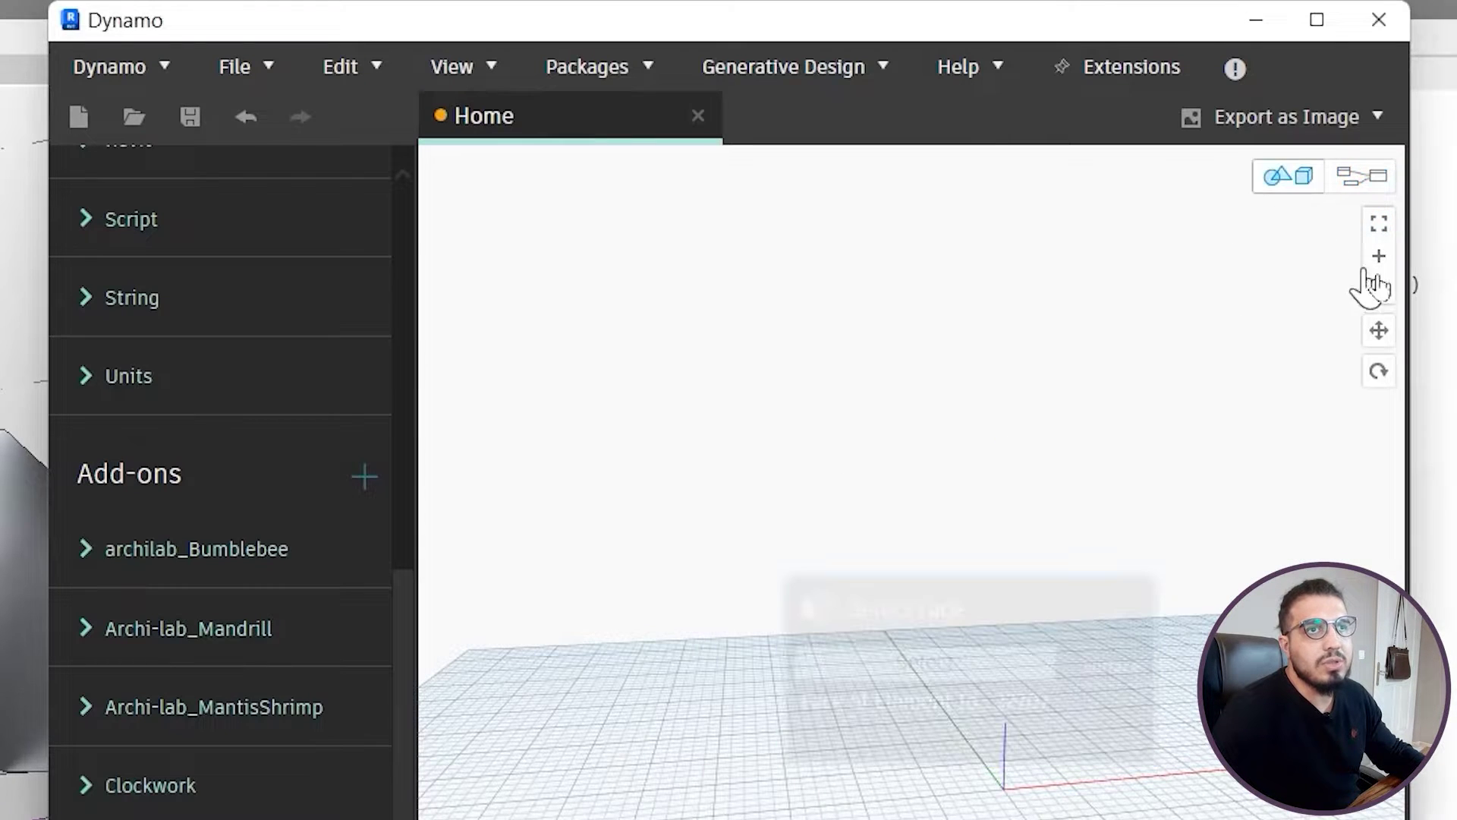
pyautogui.click(1378, 227)
pyautogui.moveTo(1114, 554); pyautogui.dragTo(1132, 561, button='middle')
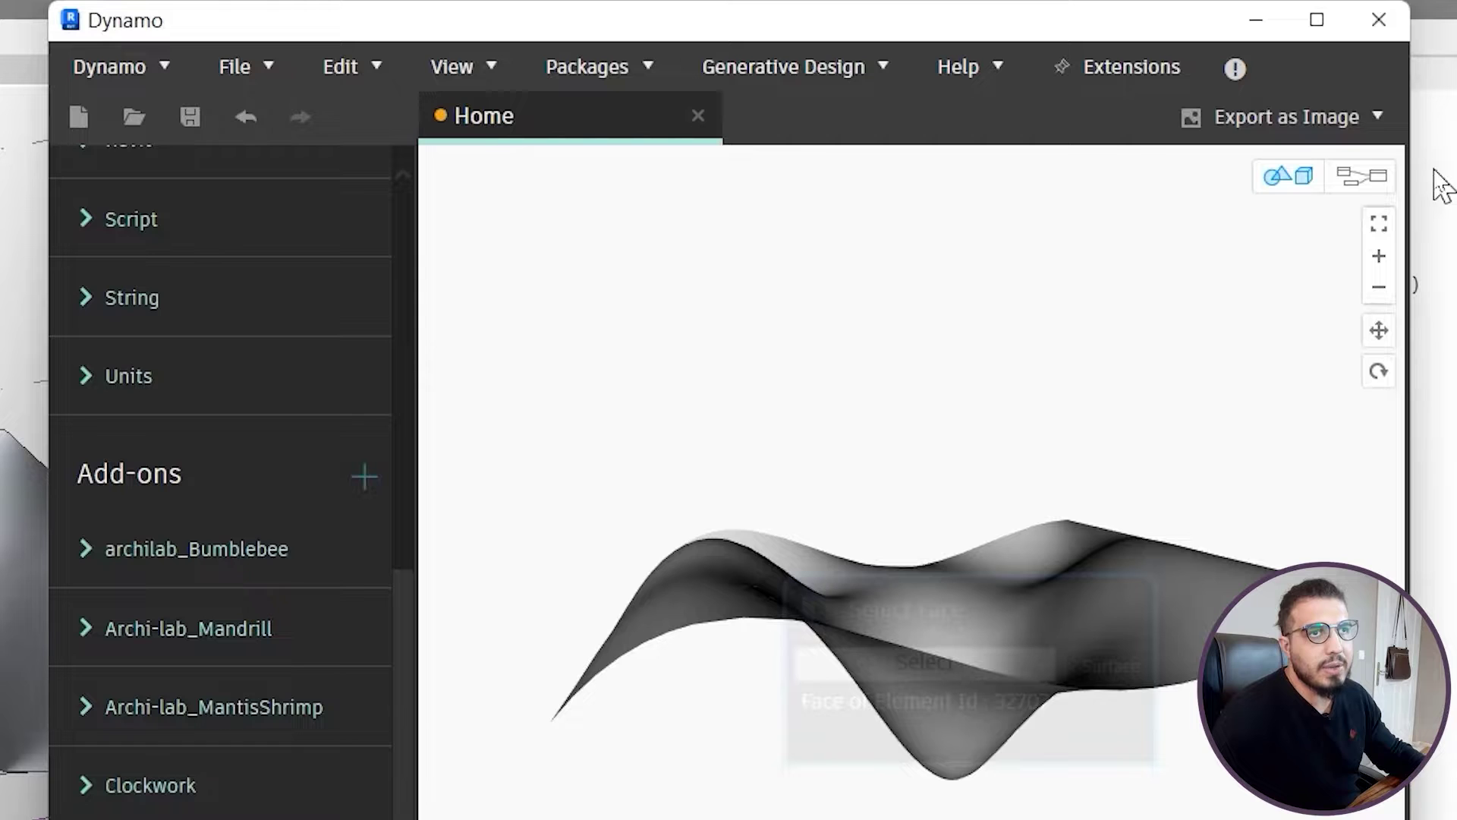
pyautogui.click(1382, 179)
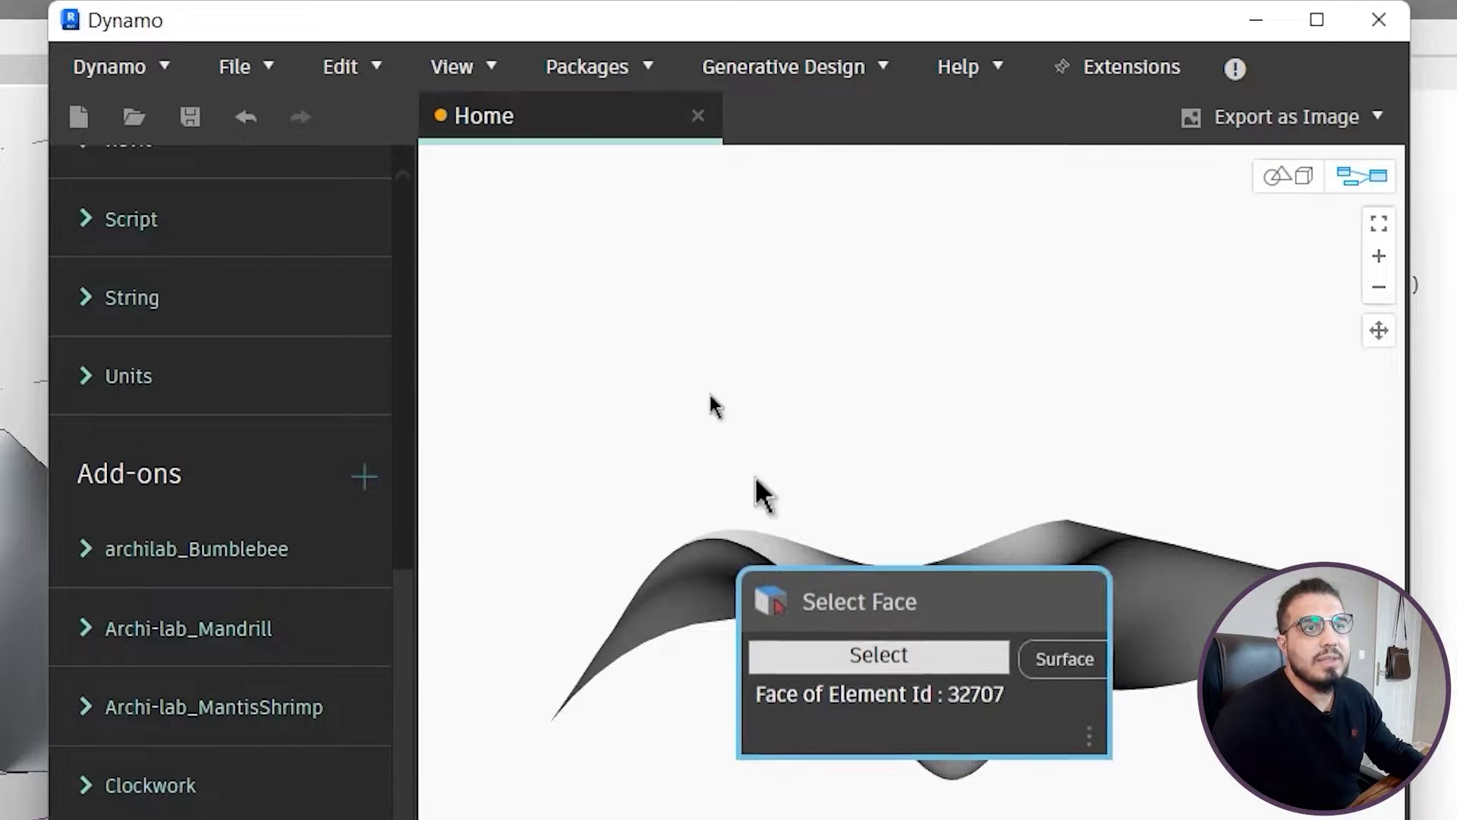
# Step: Move the Select Face node above the previewed surface, maximize the Dynamo window and orbit the preview to see the surface from above
pyautogui.moveTo(940, 612); pyautogui.dragTo(641, 302)
pyautogui.scroll(-1, 853, 484)
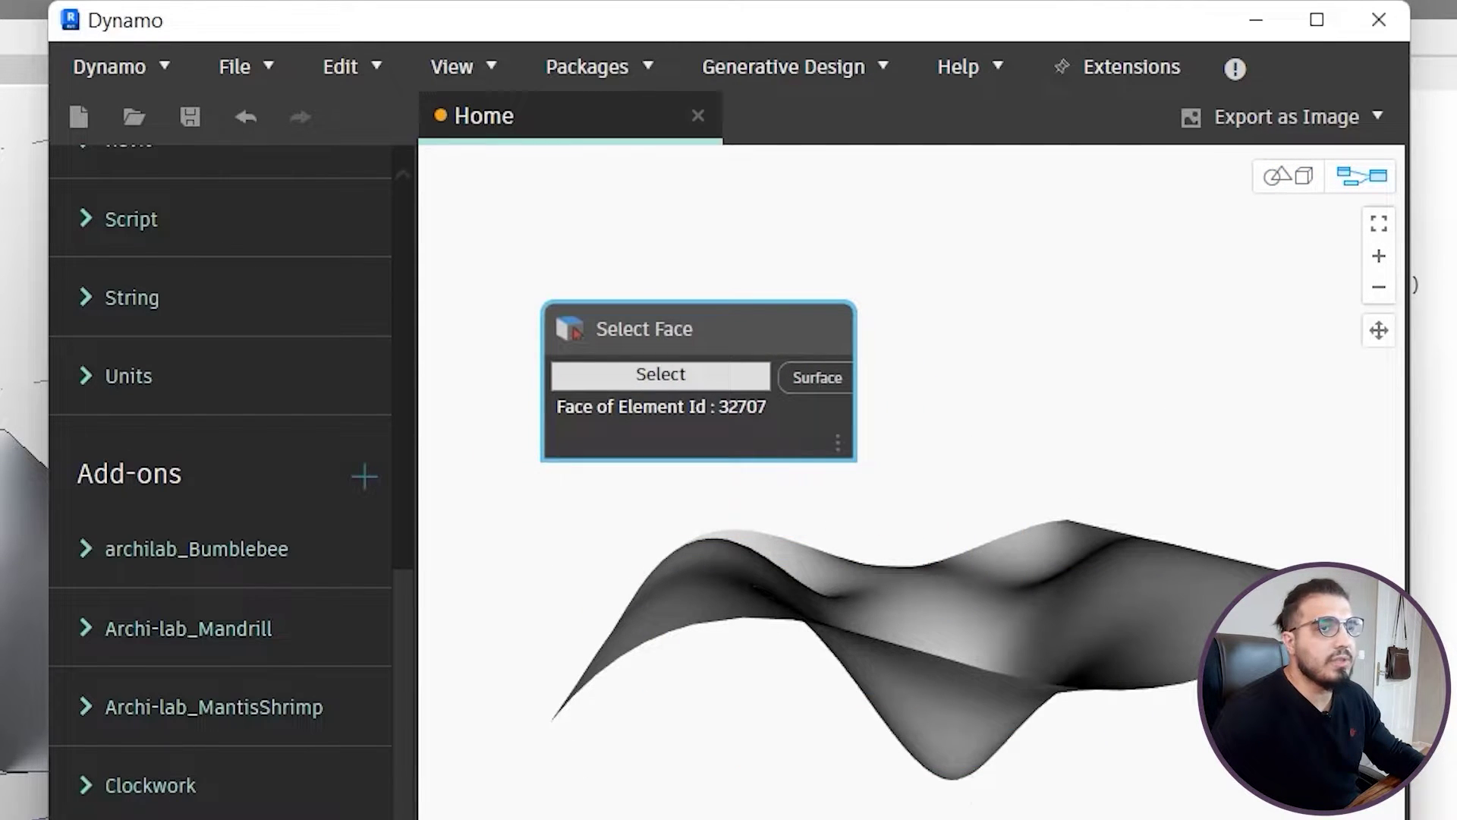
pyautogui.click(1316, 23)
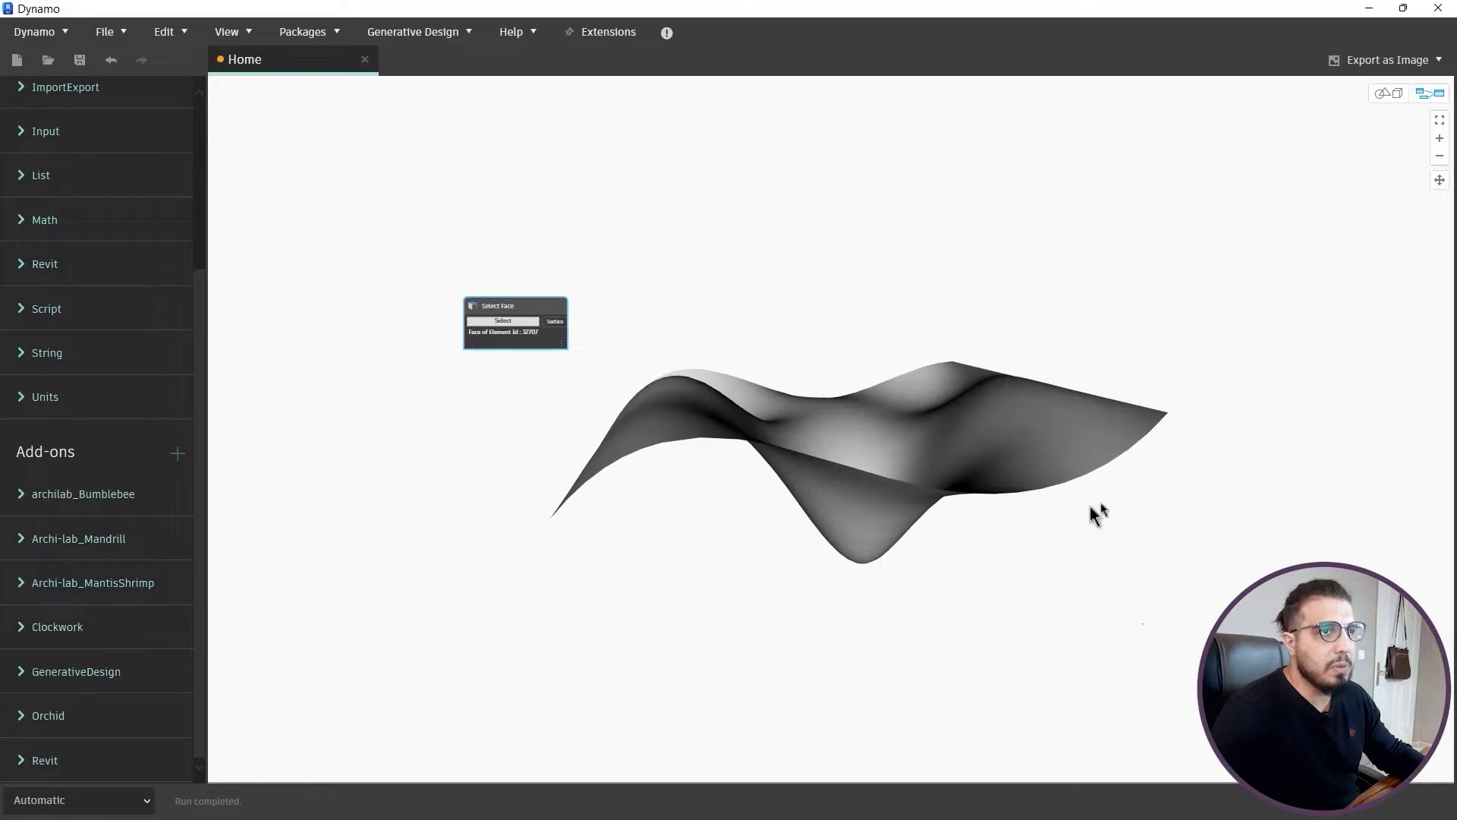
pyautogui.click(1379, 99)
pyautogui.moveTo(725, 498); pyautogui.dragTo(768, 528, button='right')
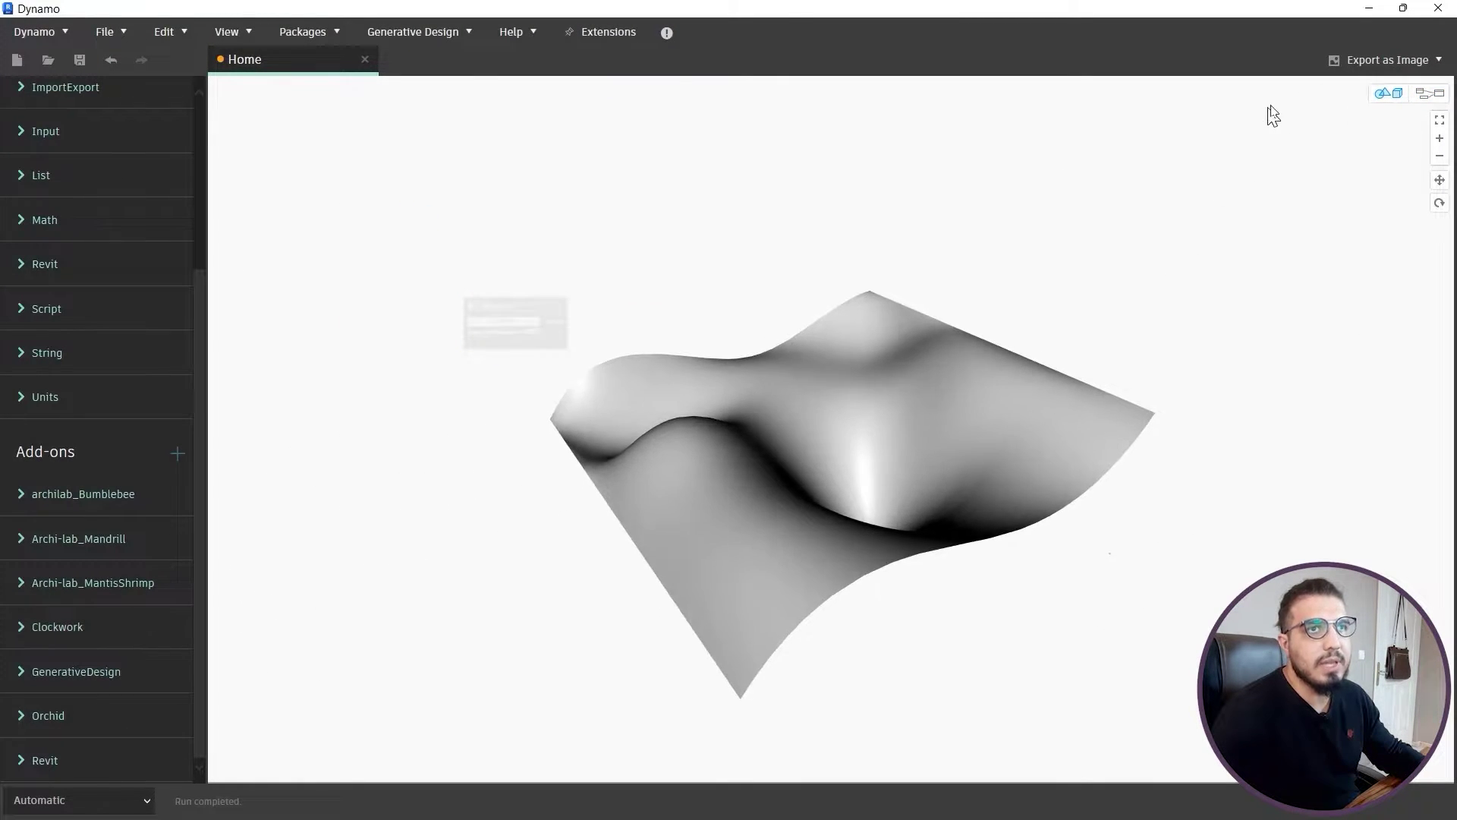
pyautogui.click(1426, 99)
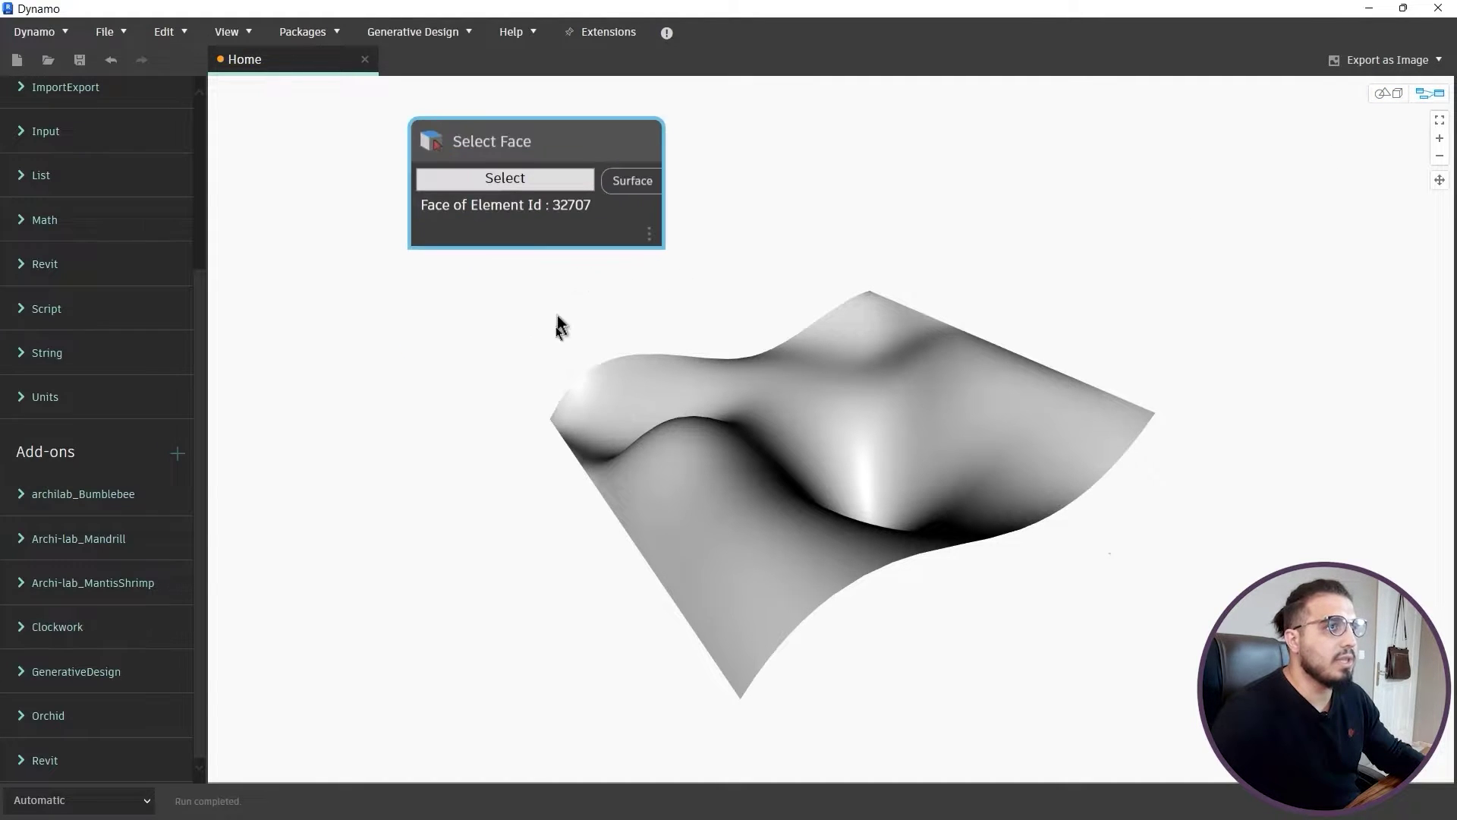
# Step: Add a Point.ByCoordinates node and place it below the Select Face node
pyautogui.rightClick(407, 466)
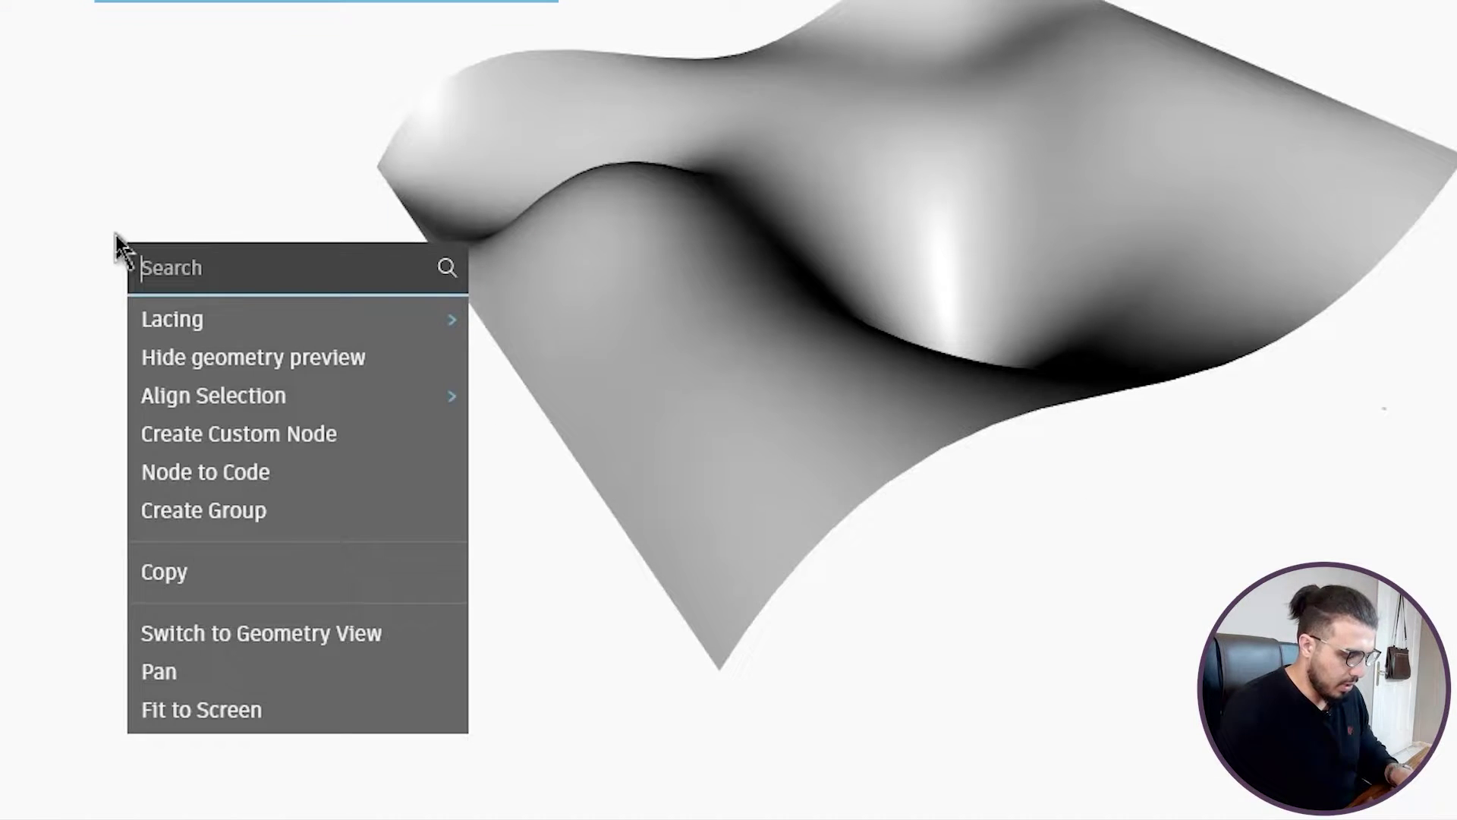
pyautogui.write('poin')
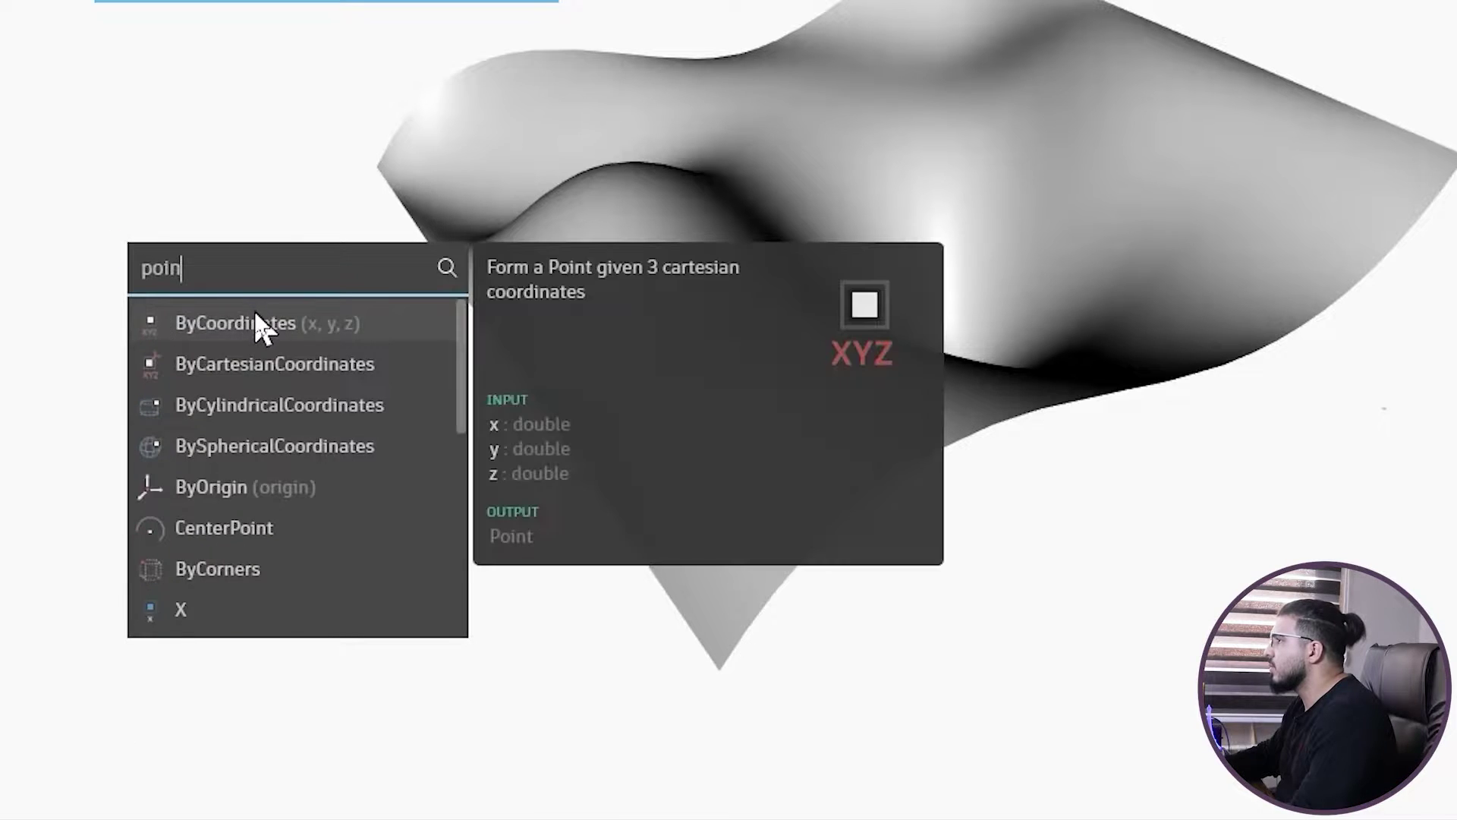
pyautogui.click(255, 320)
pyautogui.moveTo(441, 366); pyautogui.dragTo(277, 164)
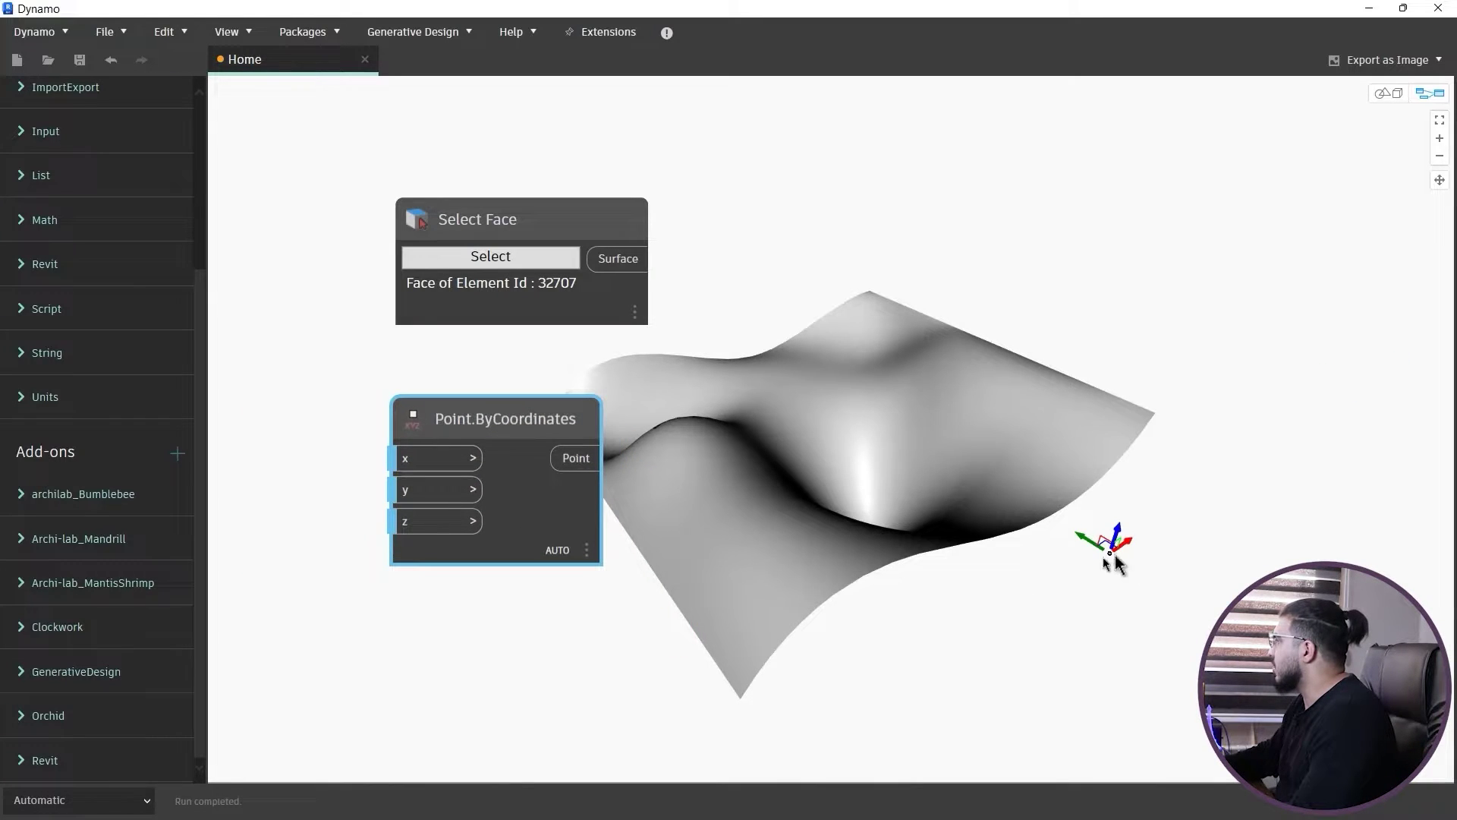
# Step: Add a Code Block with the range 0..30000..1000 and connect it to the x input of Point.ByCoordinates
pyautogui.moveTo(513, 406); pyautogui.dragTo(715, 410)
pyautogui.doubleClick(410, 465)
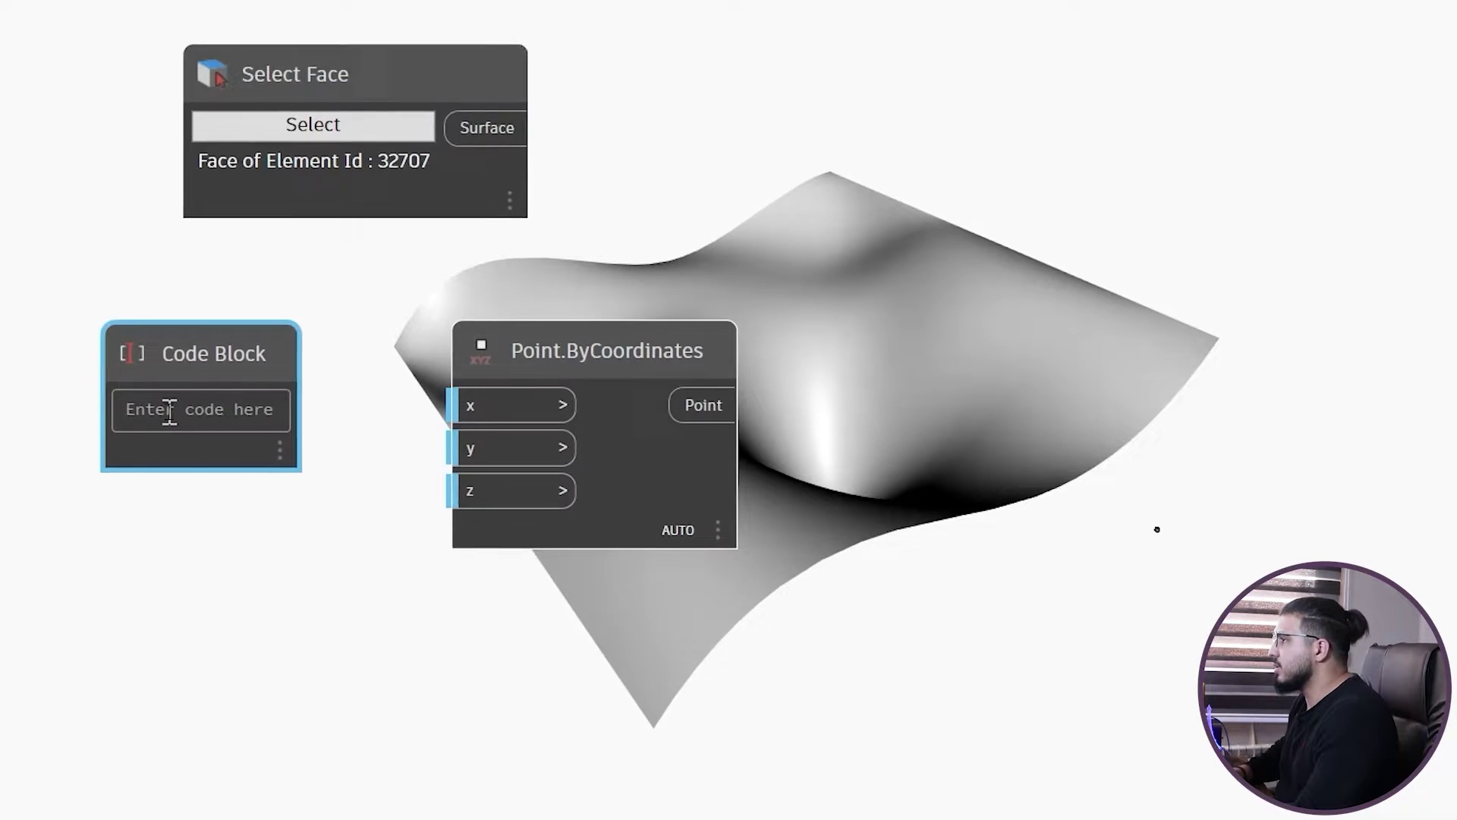
pyautogui.write('0..')
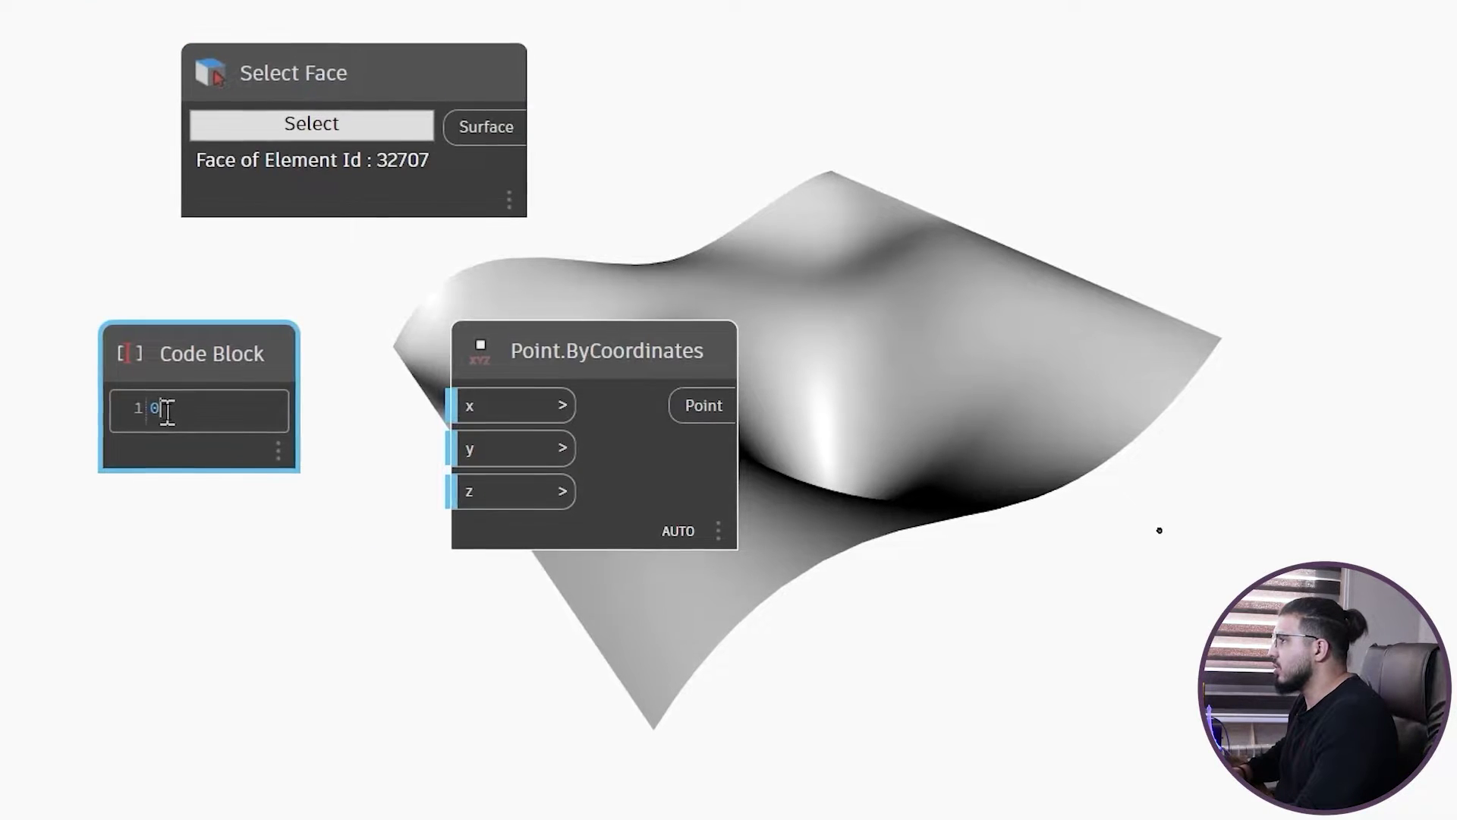
pyautogui.write('3')
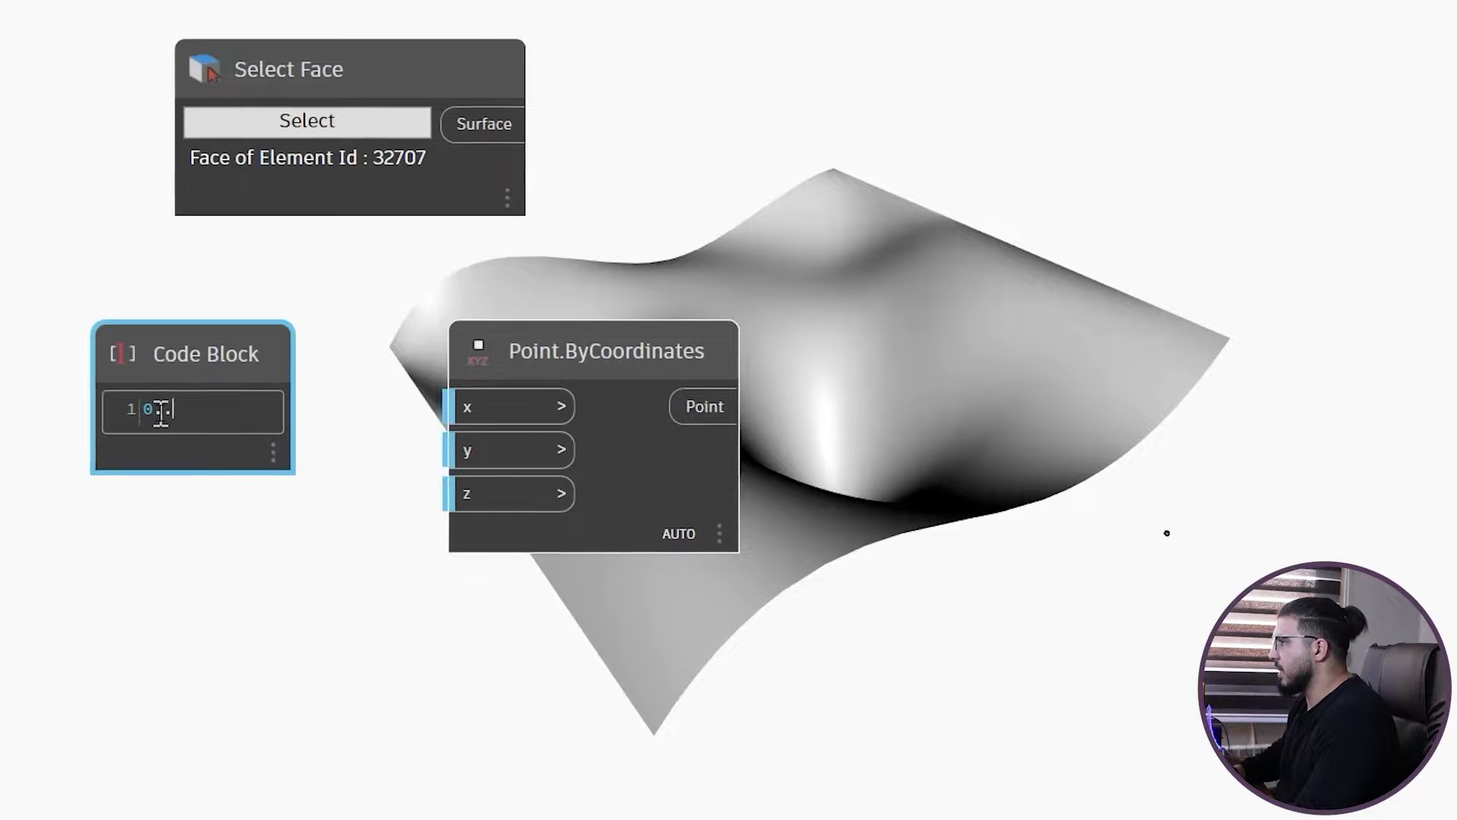
pyautogui.write('0000..')
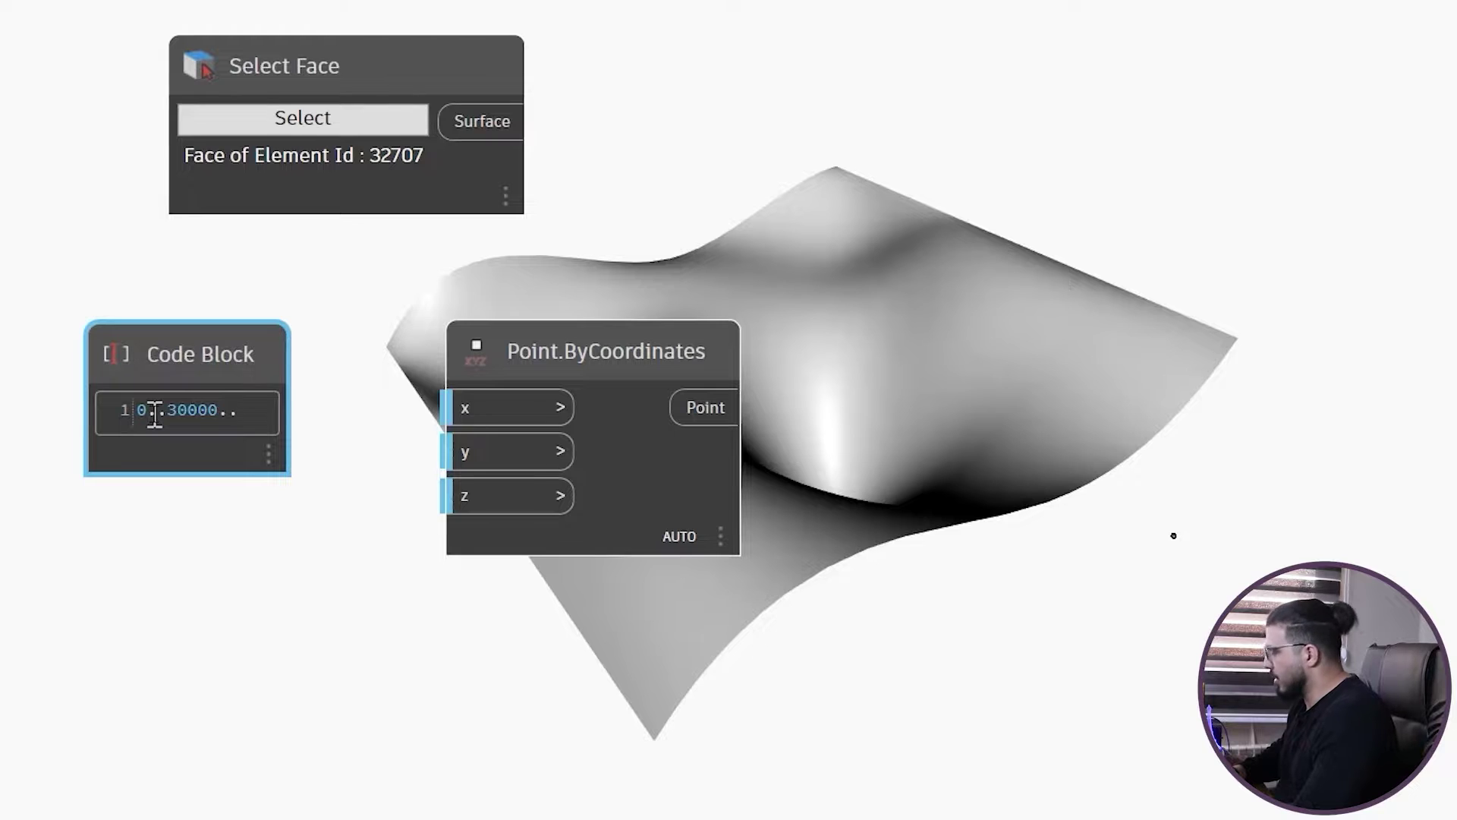
pyautogui.write('1000')
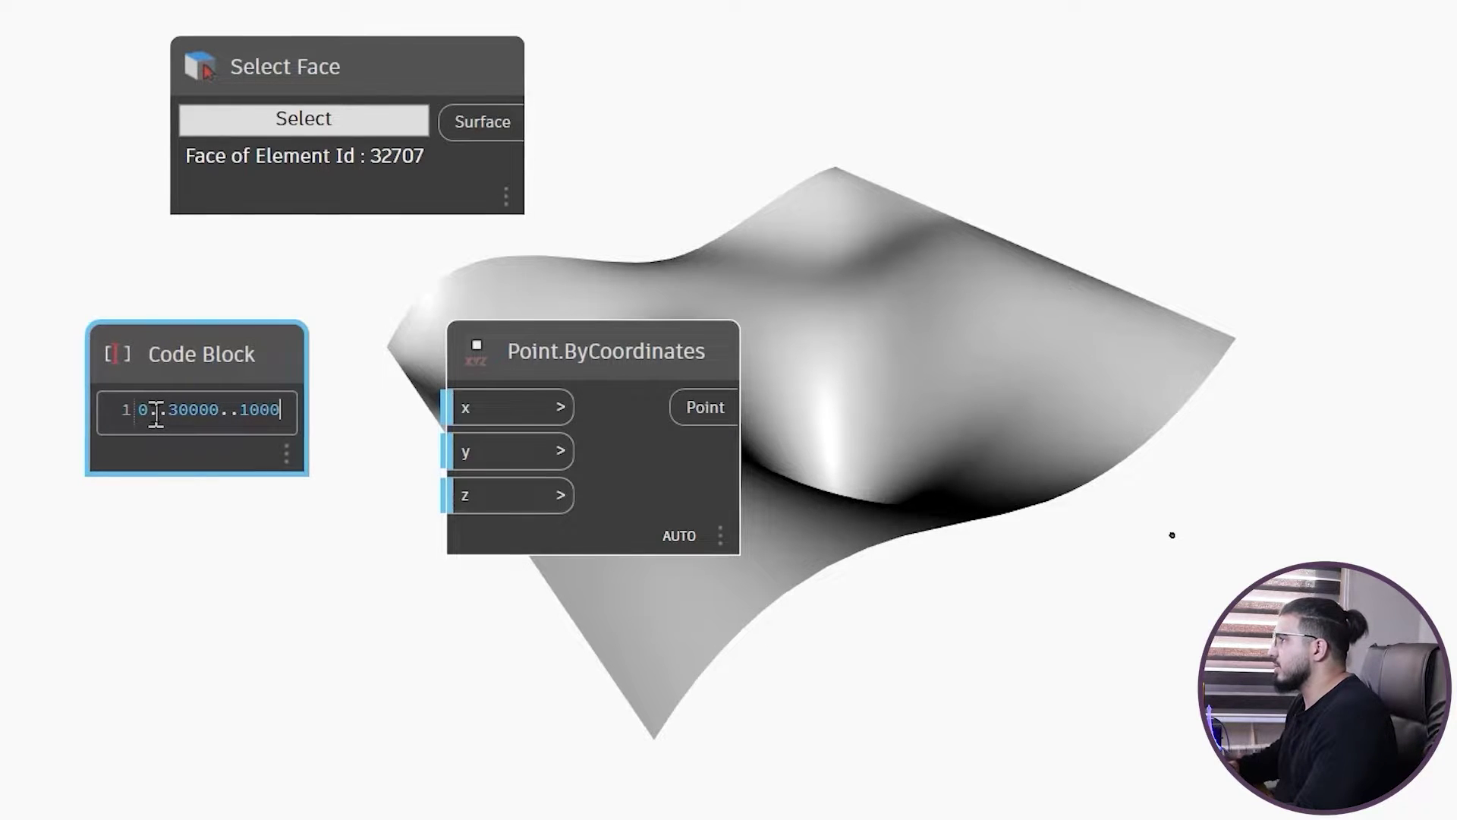
pyautogui.click(361, 466)
pyautogui.moveTo(332, 410); pyautogui.dragTo(531, 406)
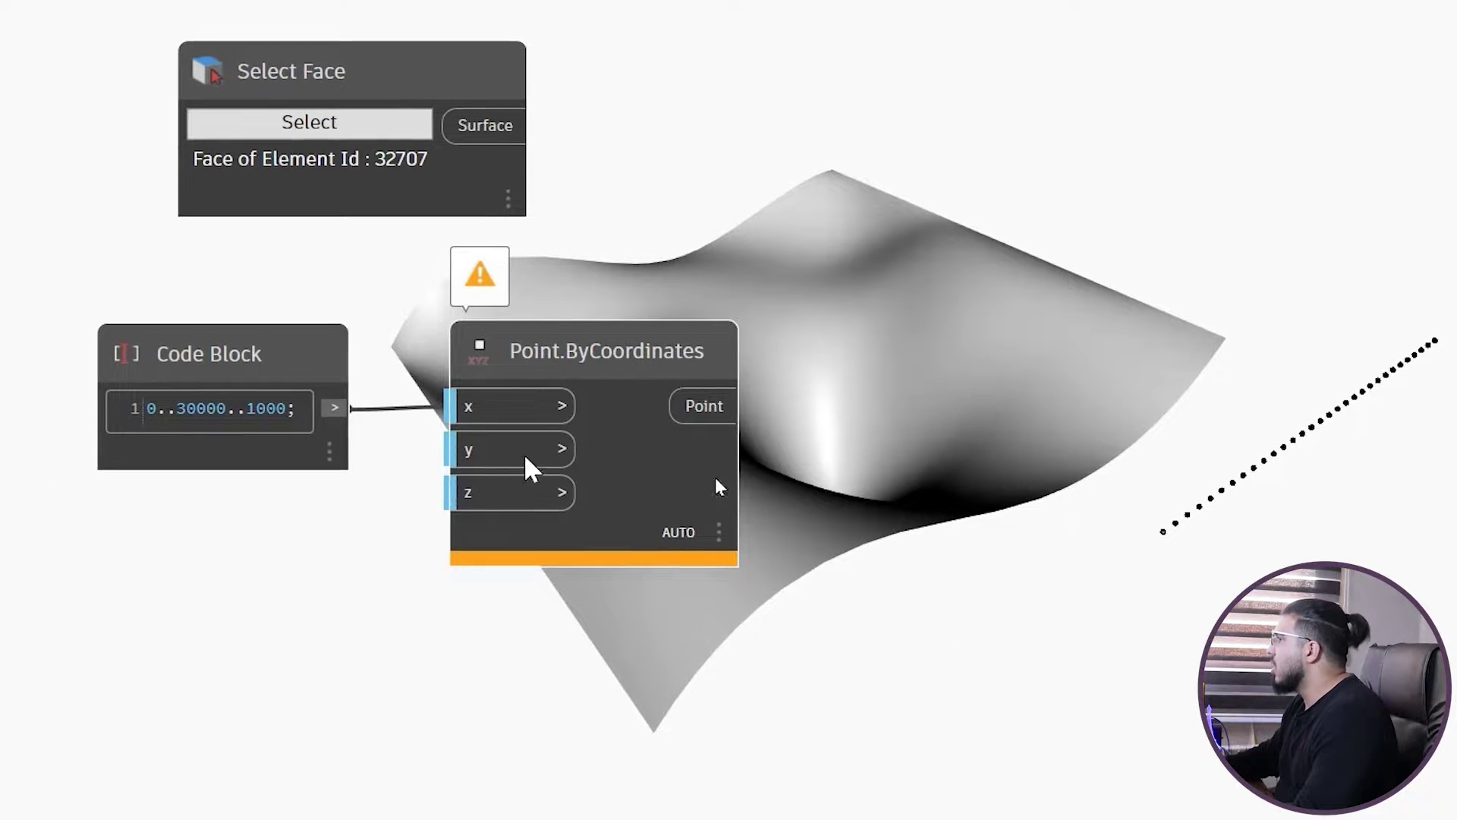
# Step: Change the Code Block range to 0..-30000..-1000 so the points run in the opposite direction
pyautogui.click(184, 409)
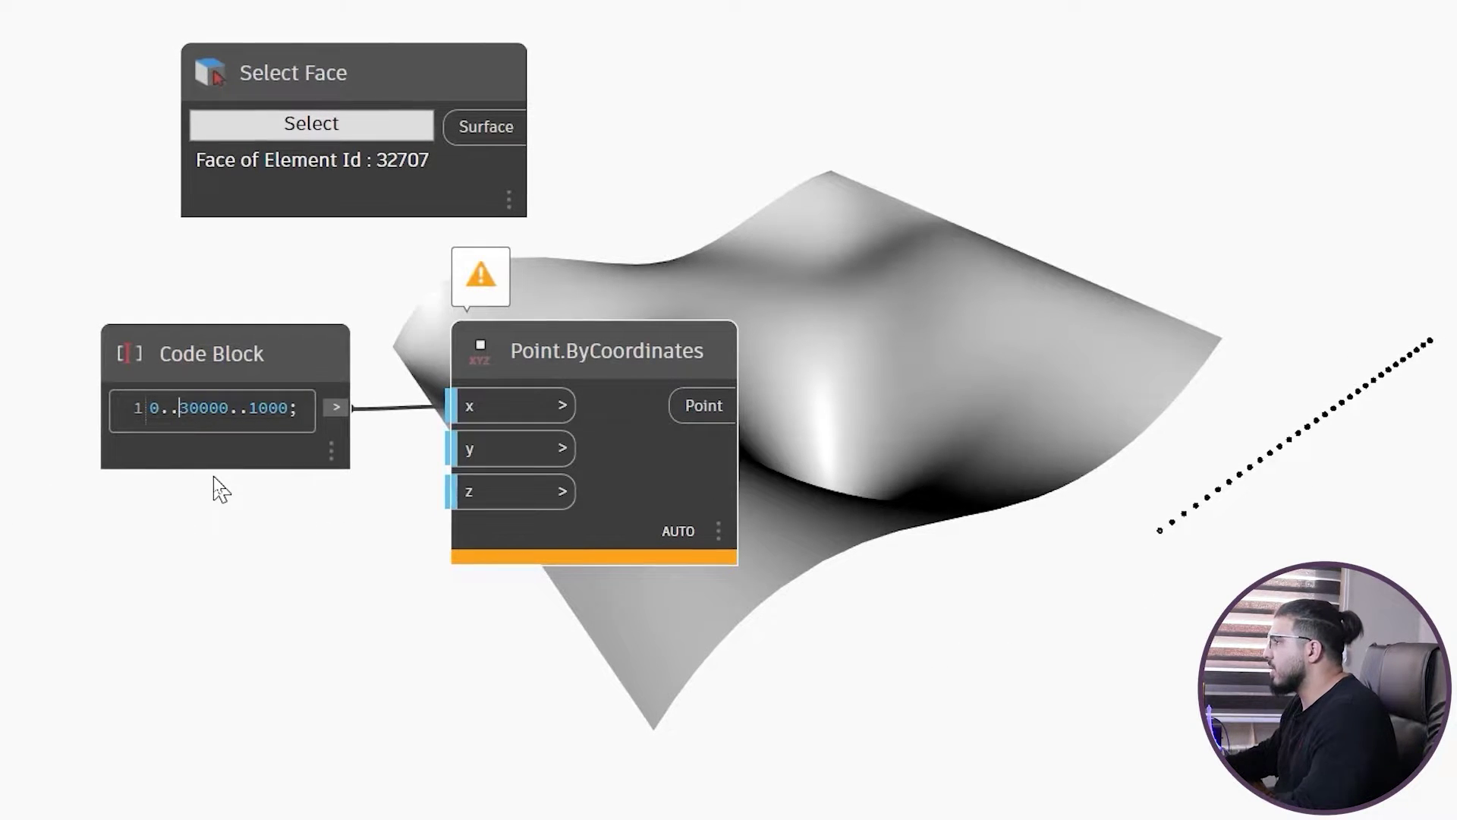
pyautogui.write('-')
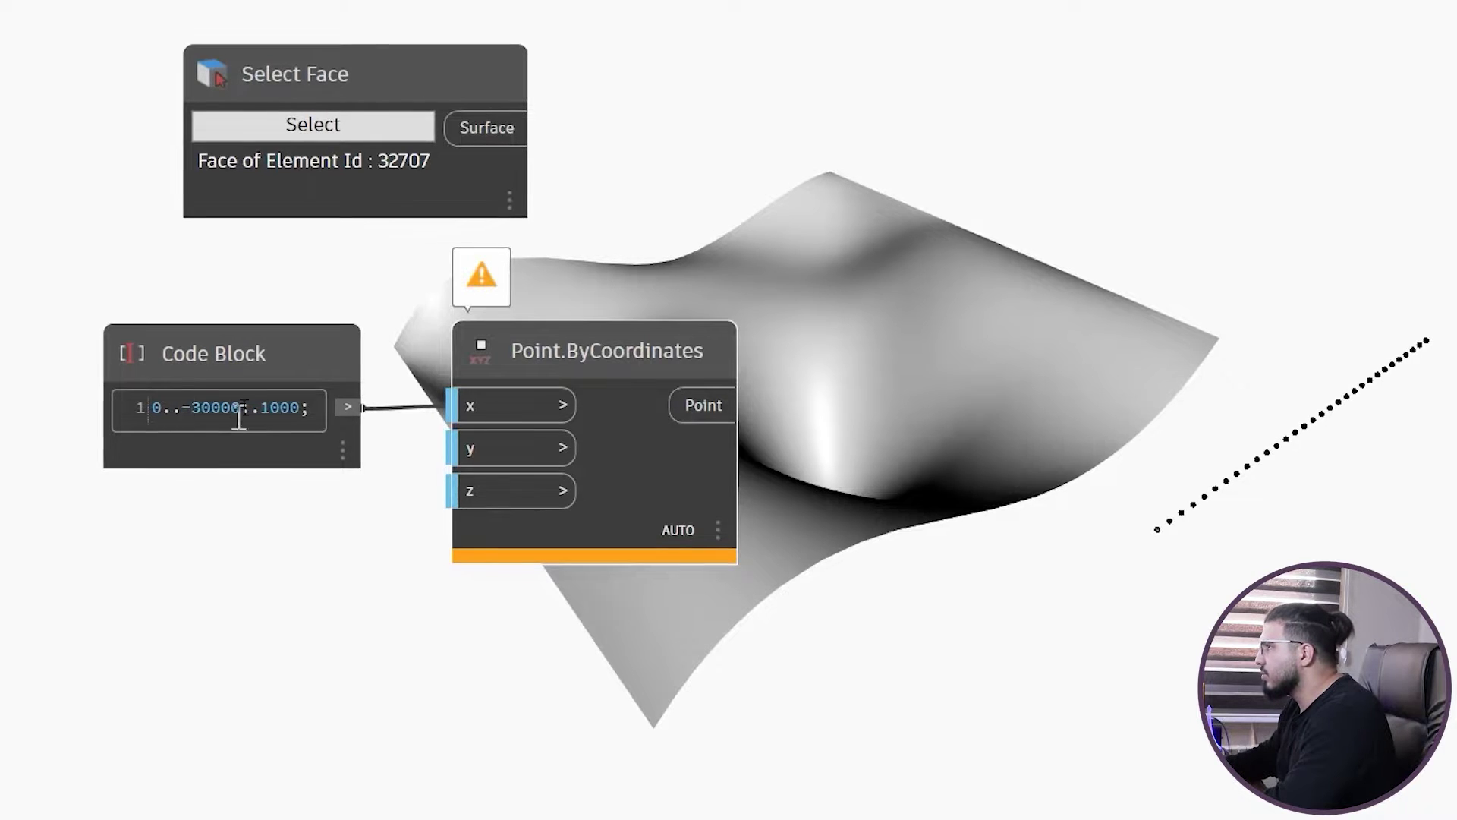
pyautogui.click(270, 408)
pyautogui.write('-')
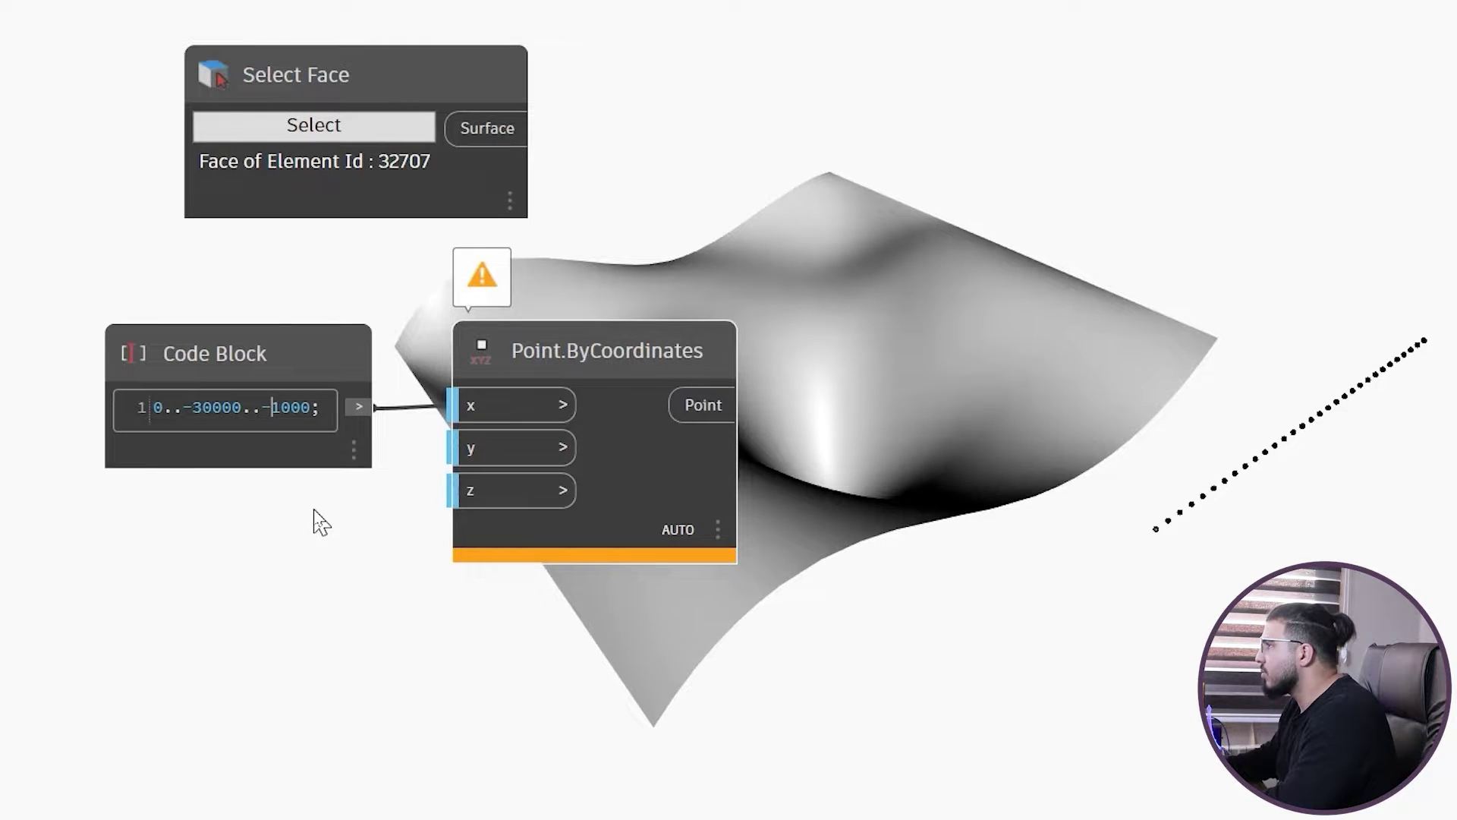
pyautogui.click(354, 555)
# Step: Orbit the geometry preview to examine how the row of points lies along the wavy surface, then return to the node graph
pyautogui.scroll(-3, 827, 740)
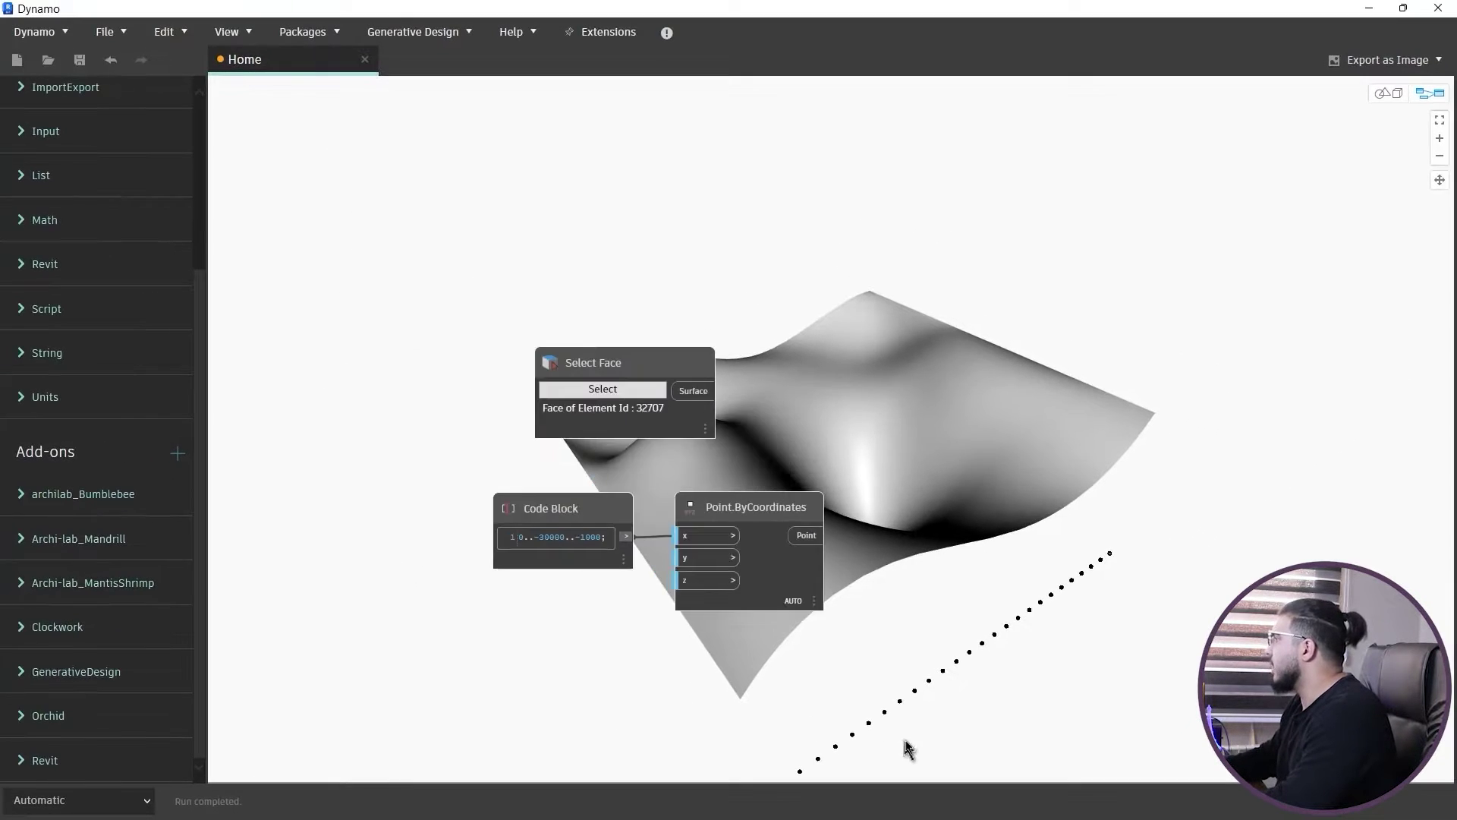
pyautogui.moveTo(1303, 482); pyautogui.dragTo(1100, 353, button='middle')
pyautogui.click(1385, 98)
pyautogui.scroll(-3, 1100, 543)
pyautogui.moveTo(1100, 543); pyautogui.dragTo(1093, 563, button='middle')
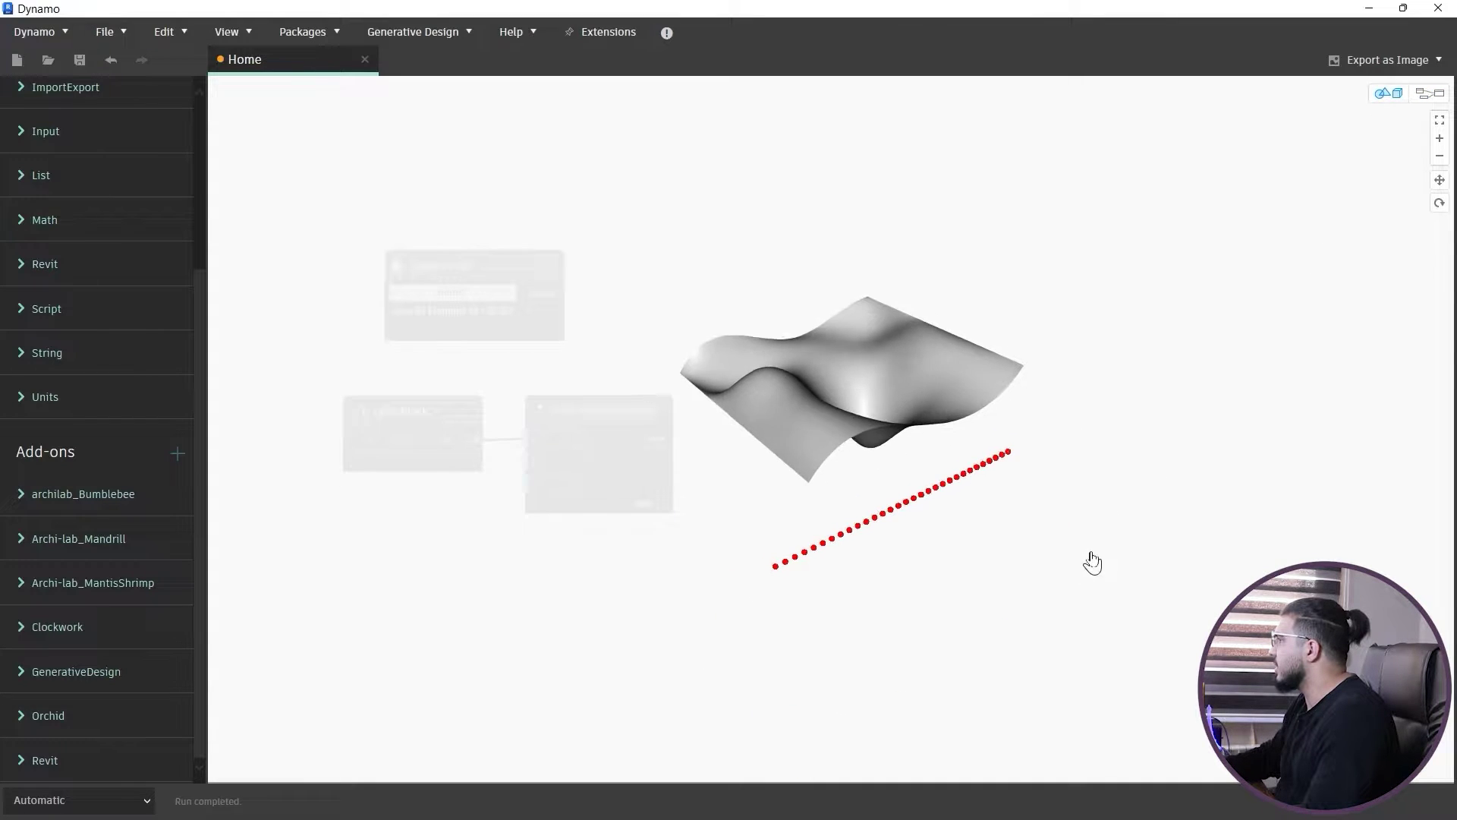
pyautogui.moveTo(1093, 562); pyautogui.dragTo(1006, 577, button='right')
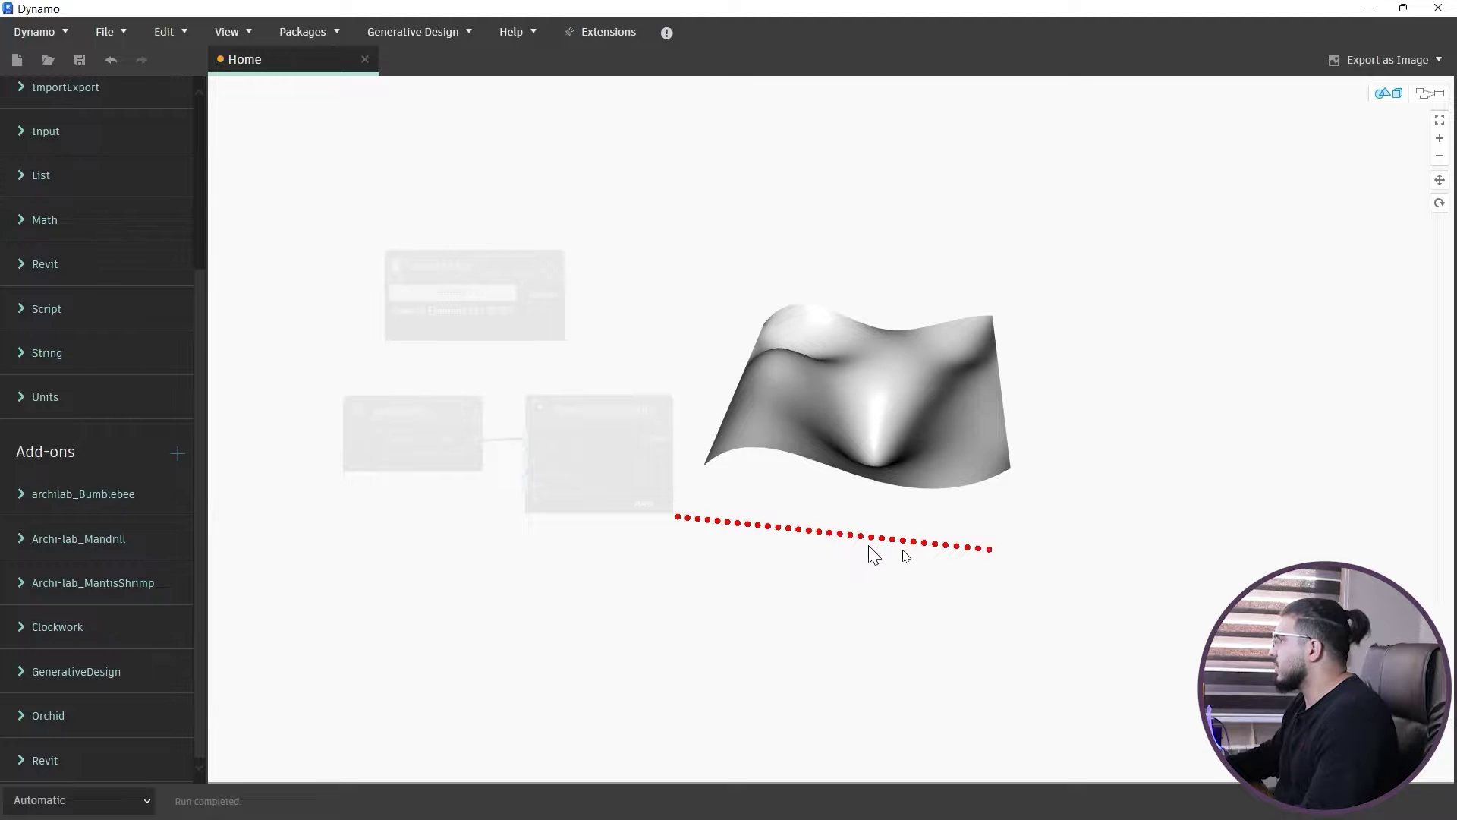
pyautogui.moveTo(873, 554); pyautogui.dragTo(1010, 562, button='right')
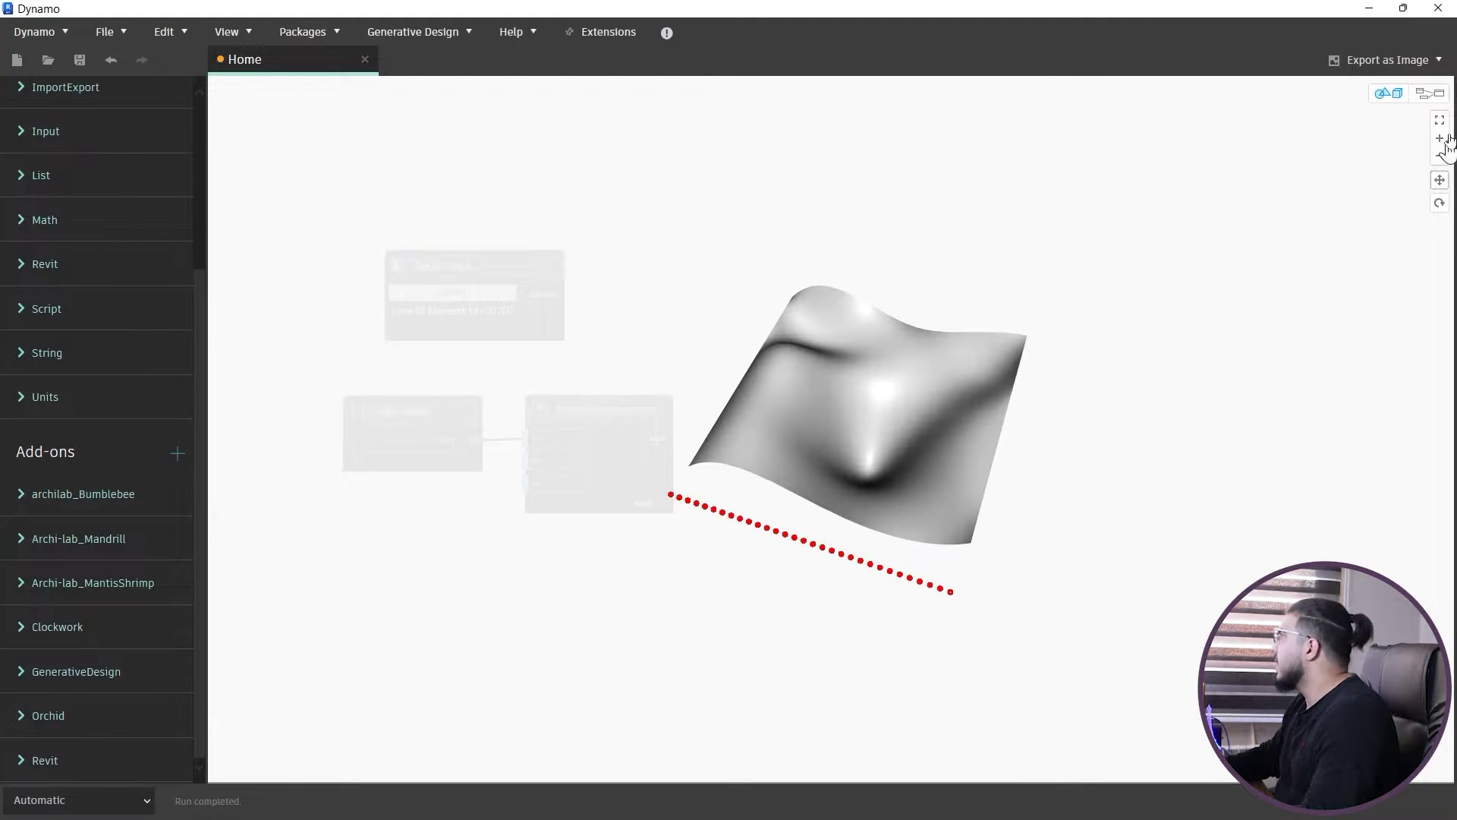
pyautogui.click(1424, 93)
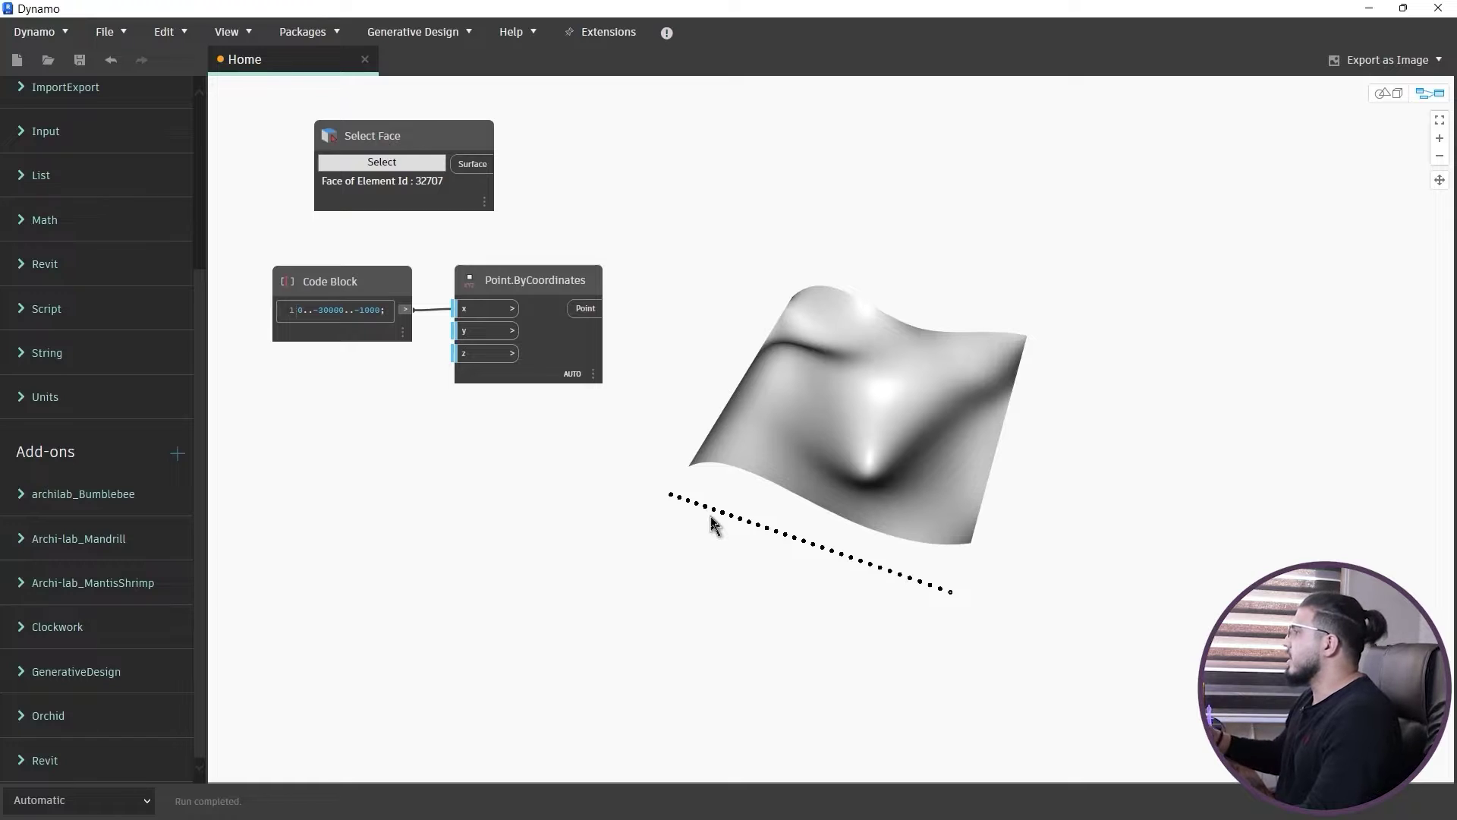
# Step: Add a Plane.ByOriginNormal node beside Point.ByCoordinates and connect the Point output to its origin input
pyautogui.scroll(2, 719, 482)
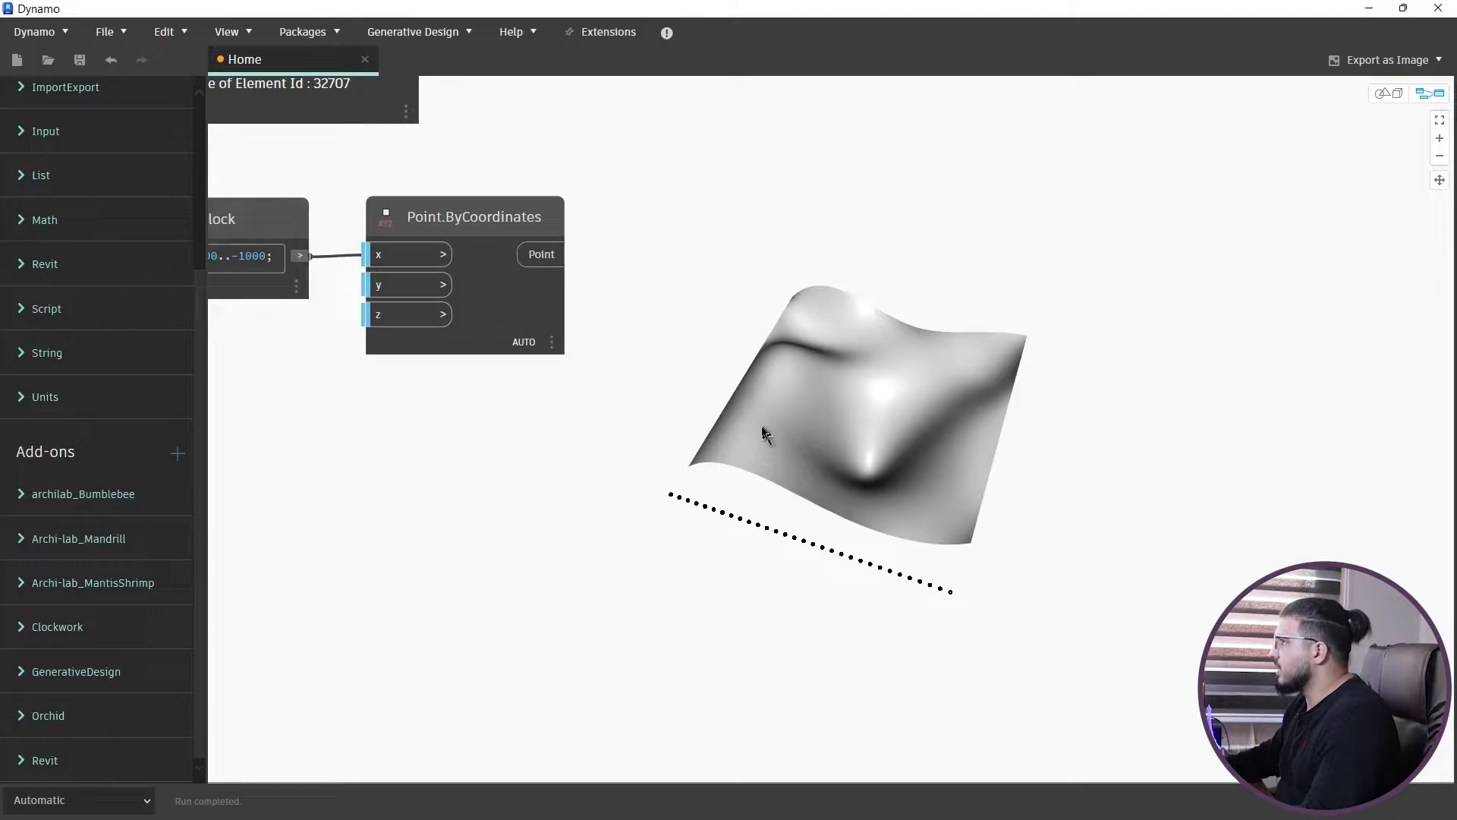
pyautogui.moveTo(763, 433); pyautogui.dragTo(767, 498, button='middle')
pyautogui.rightClick(456, 513)
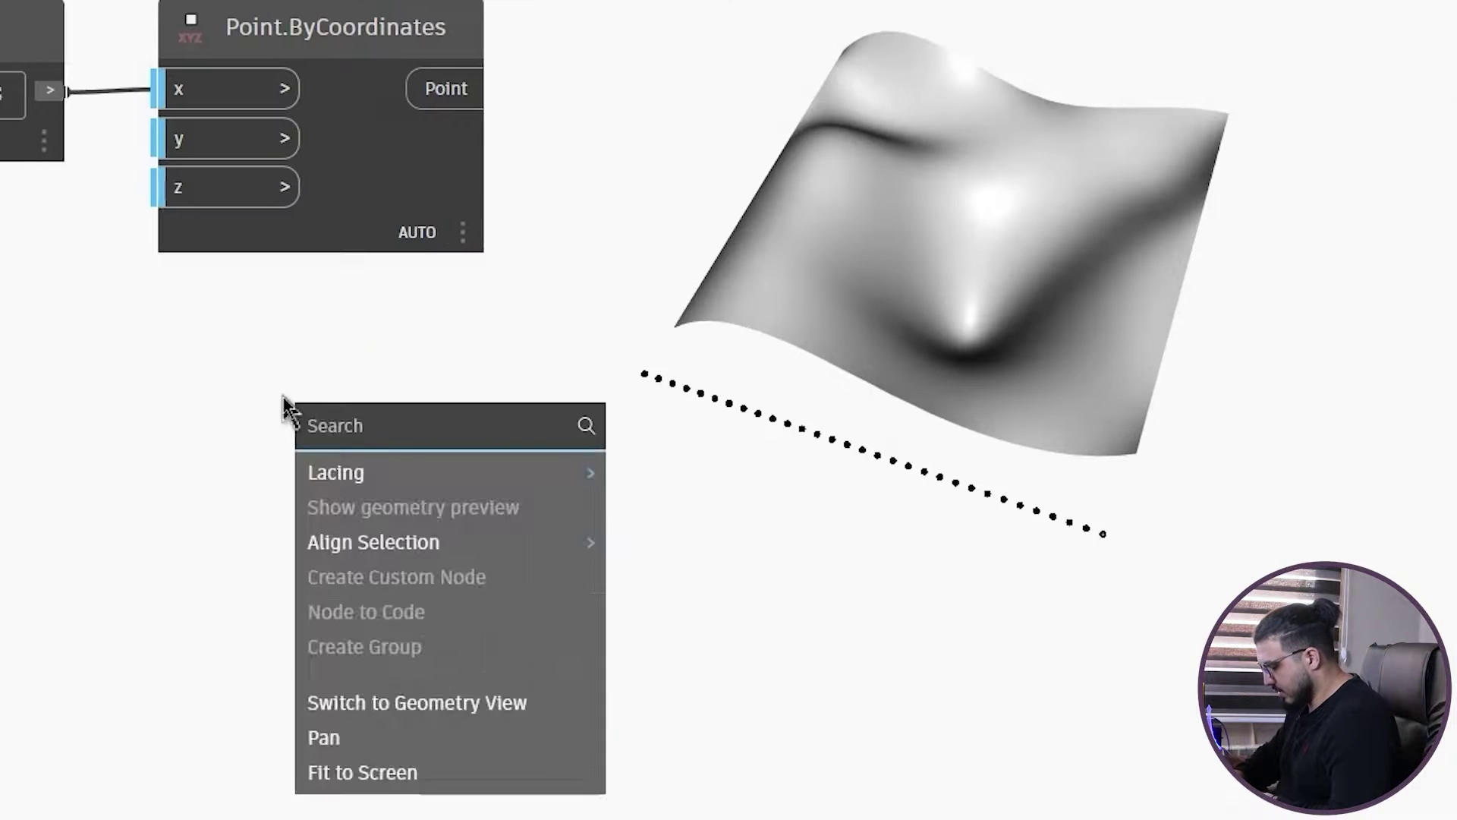
pyautogui.write('plane')
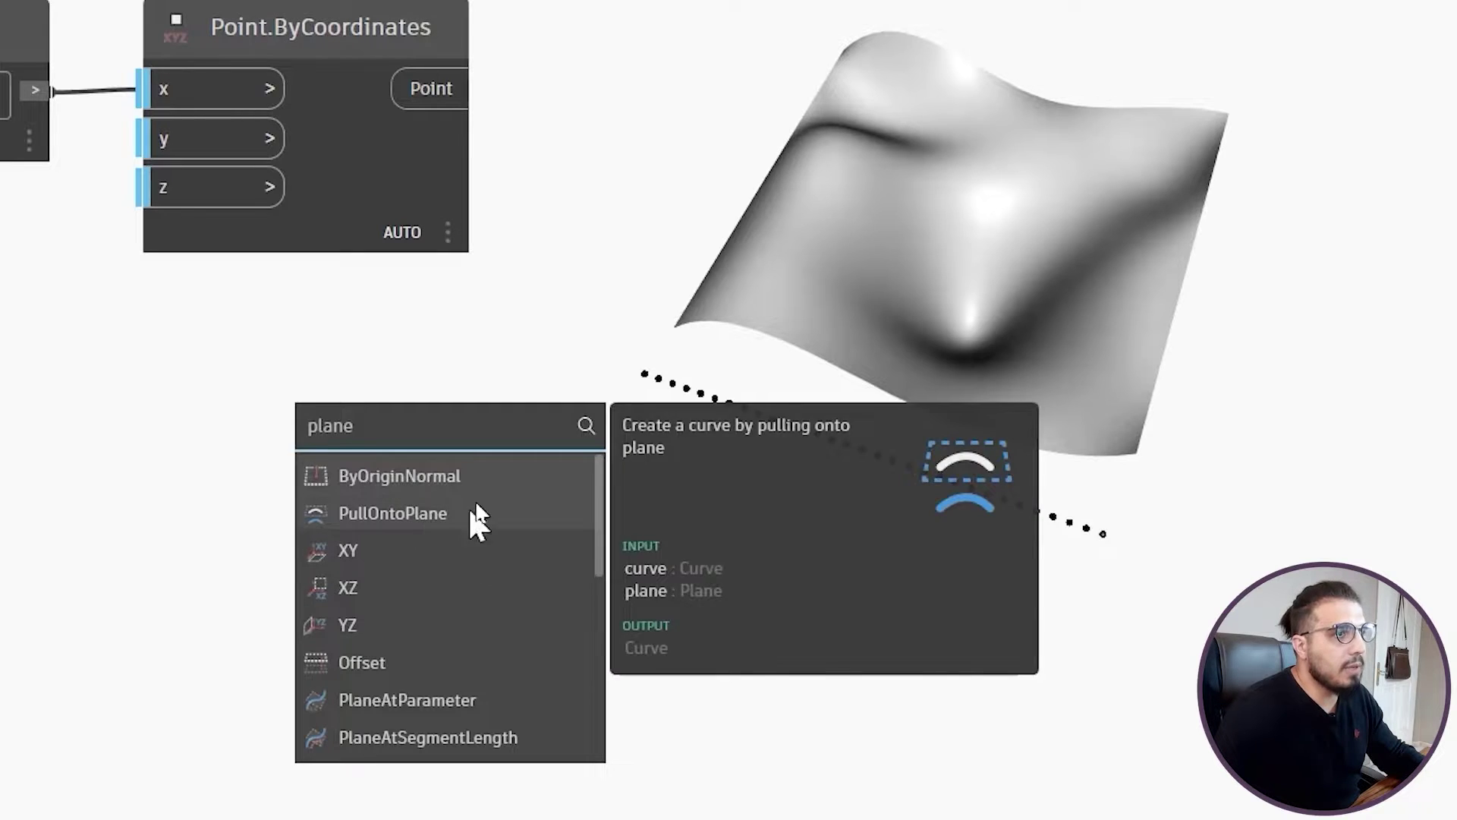
pyautogui.click(444, 476)
pyautogui.moveTo(607, 557); pyautogui.dragTo(839, 114)
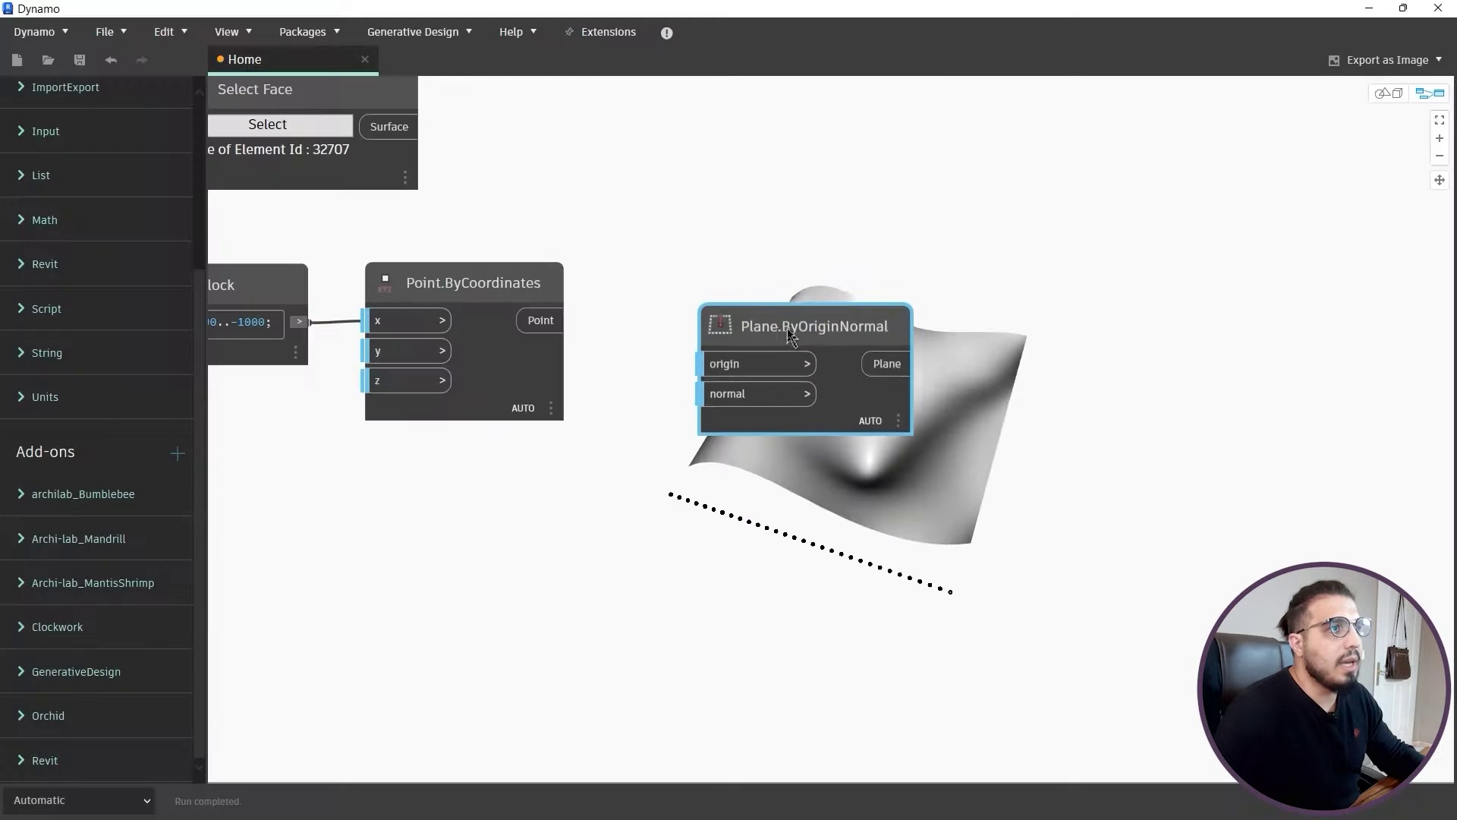
pyautogui.moveTo(563, 326); pyautogui.dragTo(732, 365)
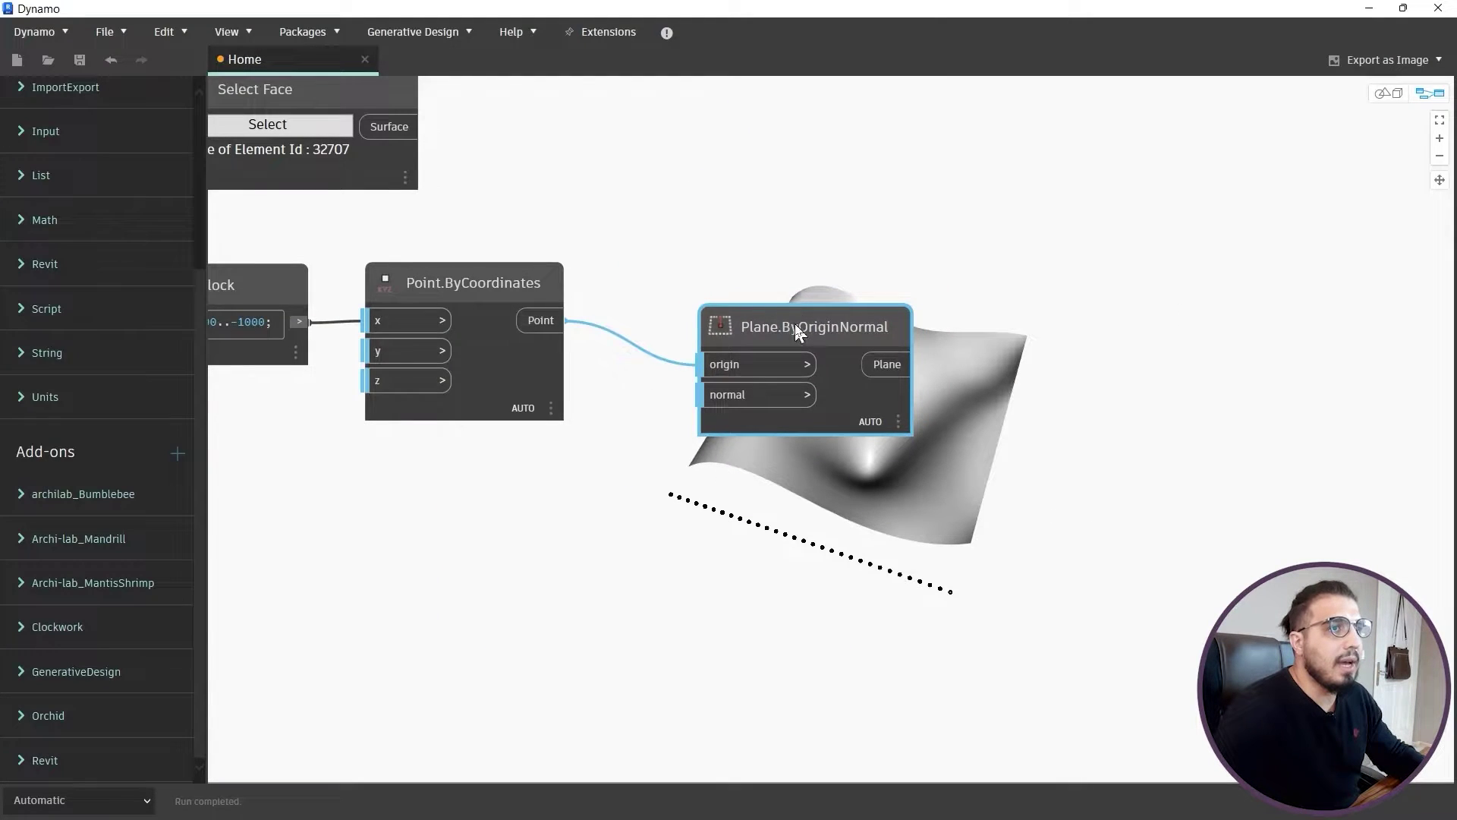
pyautogui.moveTo(794, 324)
pyautogui.mouseDown()
pyautogui.moveTo(820, 366)
pyautogui.moveTo(785, 343)
pyautogui.mouseUp()
# Step: Add a Vector.YAxis node below Point.ByCoordinates and connect its Vector output to the normal input of Plane.ByOriginNormal
pyautogui.scroll(-1, 686, 493)
pyautogui.moveTo(687, 495); pyautogui.dragTo(633, 519, button='middle')
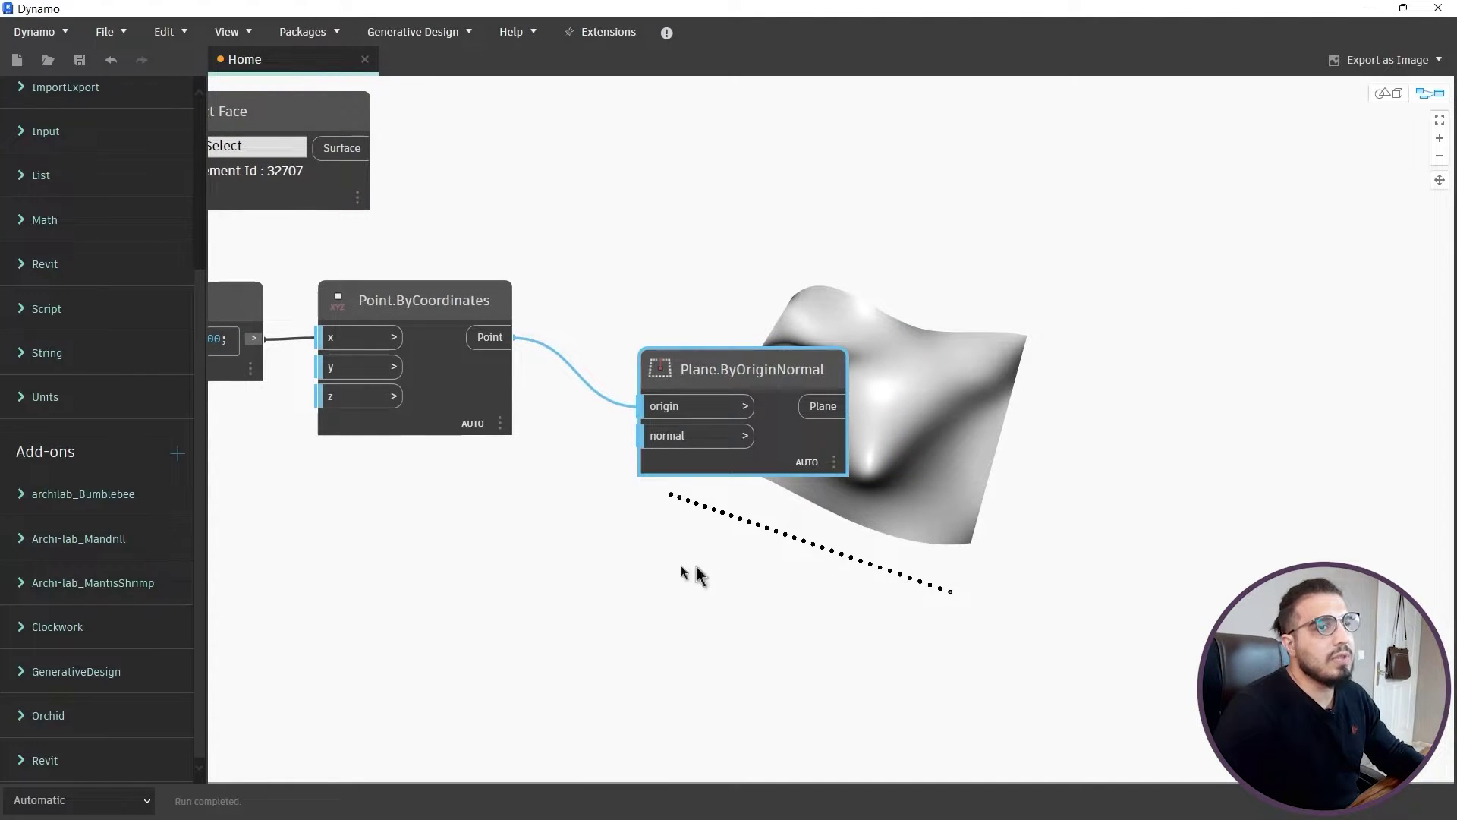
pyautogui.moveTo(696, 574); pyautogui.dragTo(609, 579, button='middle')
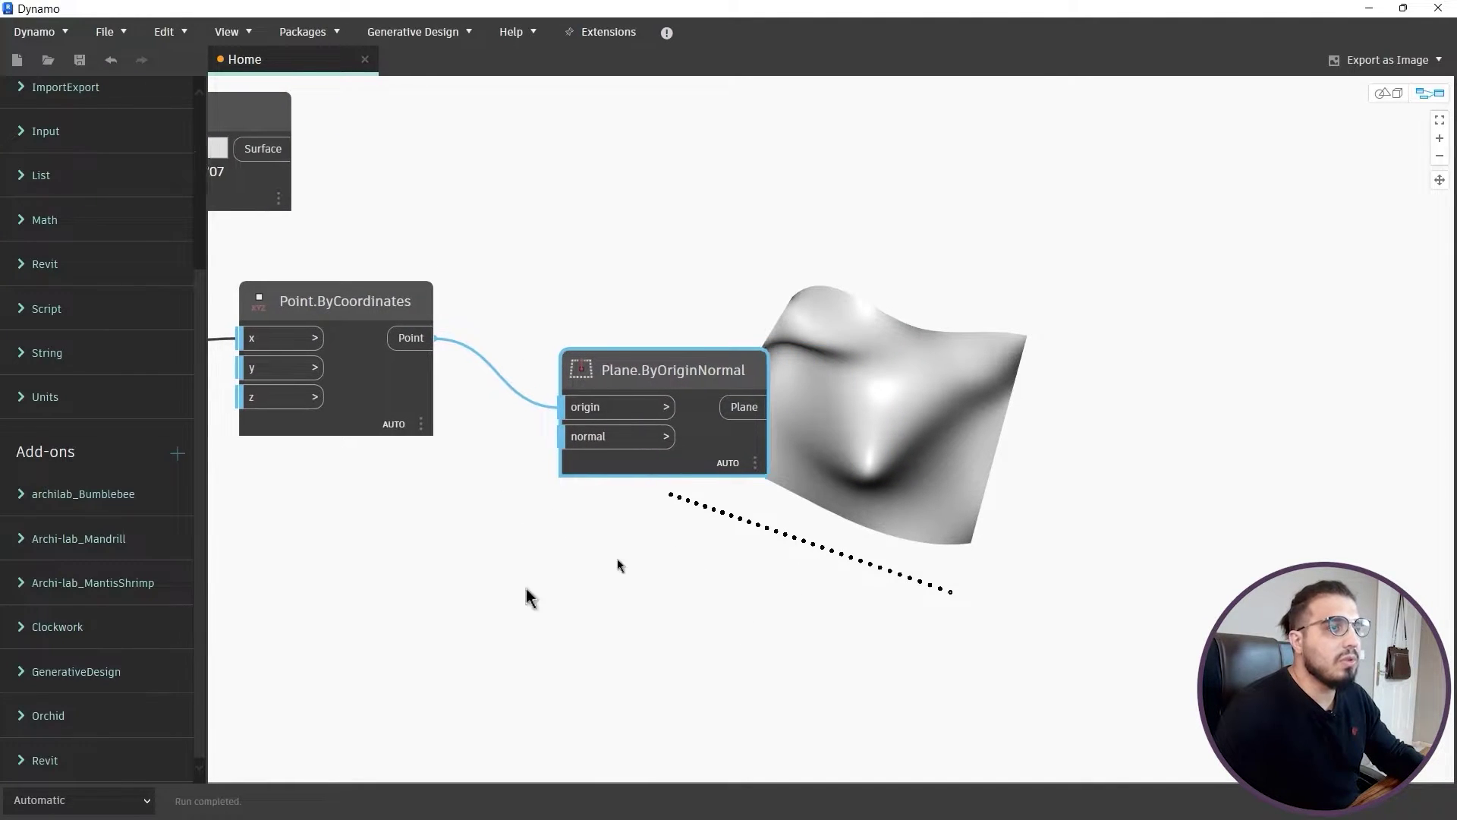
pyautogui.moveTo(414, 572); pyautogui.dragTo(536, 531, button='middle')
pyautogui.rightClick(536, 529)
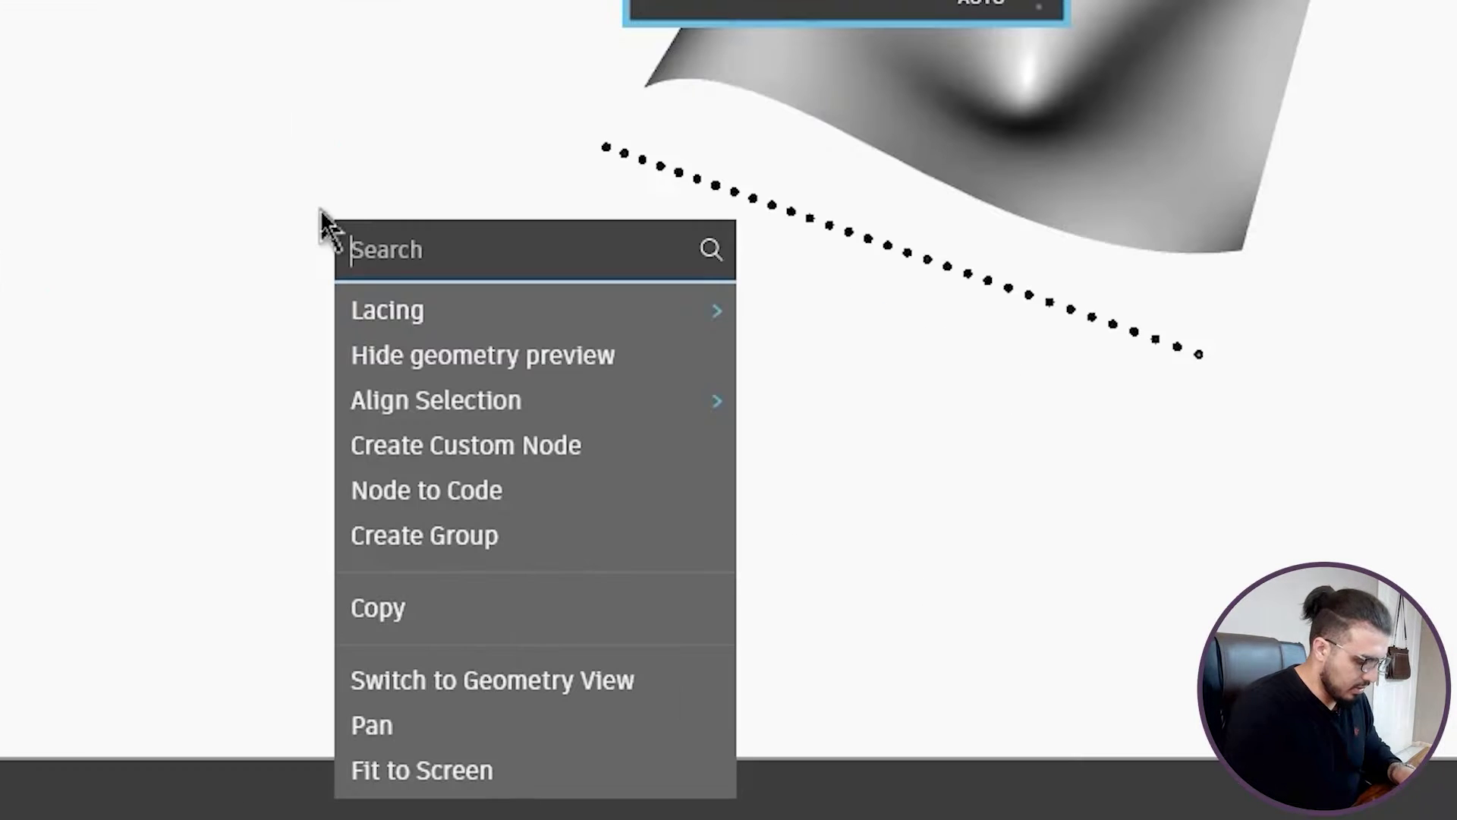
pyautogui.write('ve')
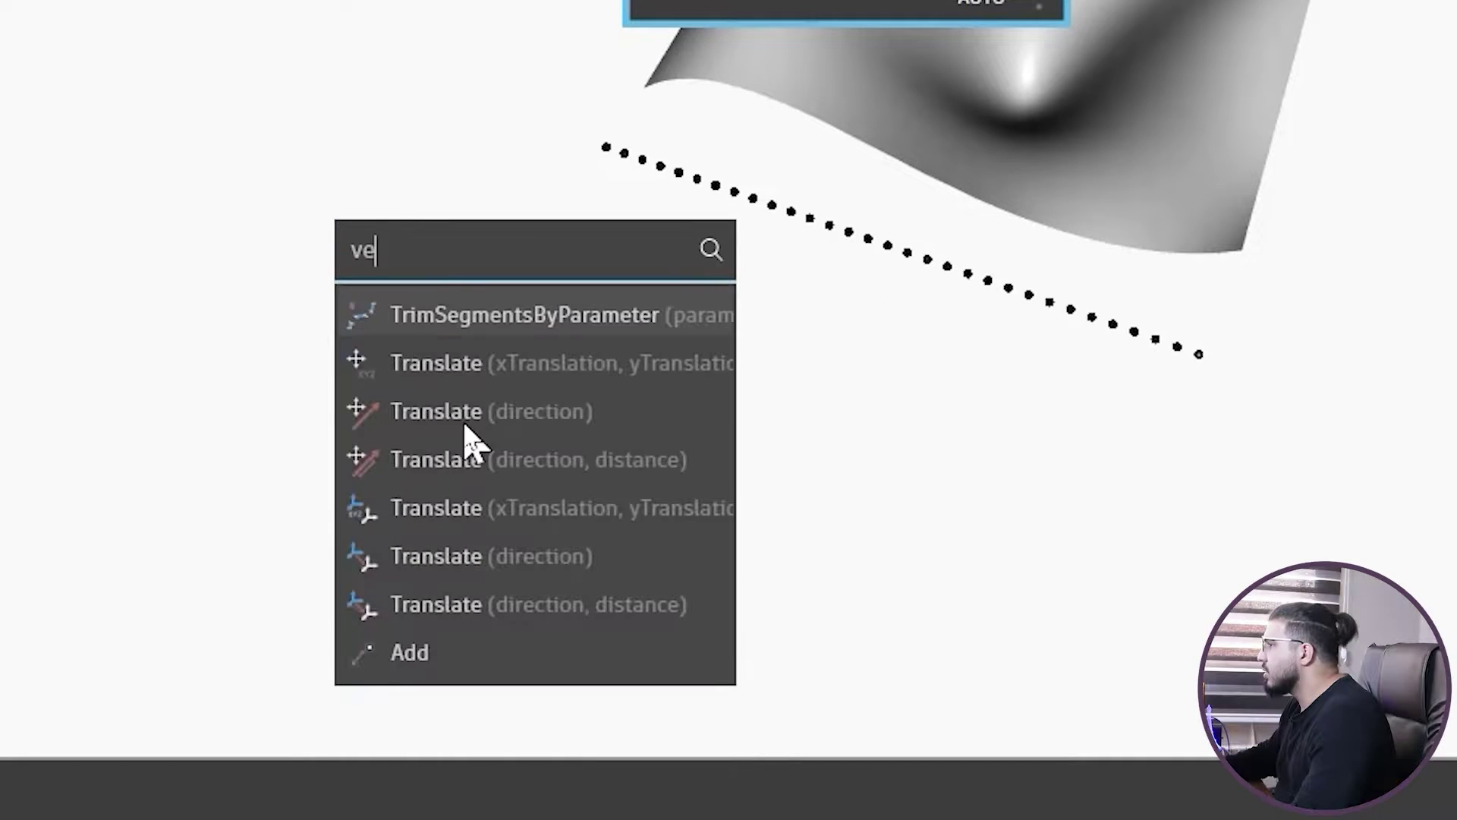
pyautogui.write('ctor')
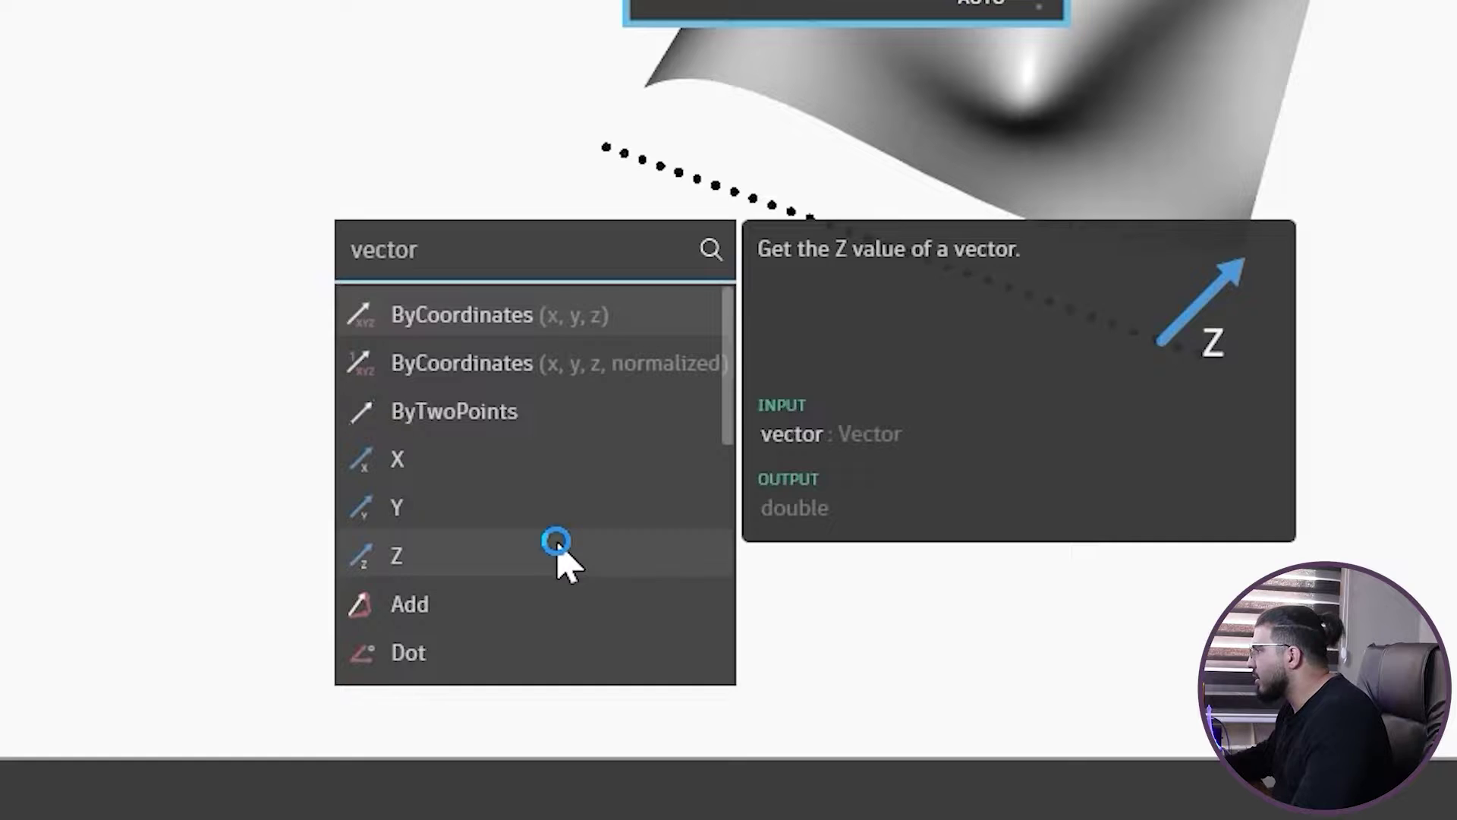
pyautogui.scroll(-2, 569, 531)
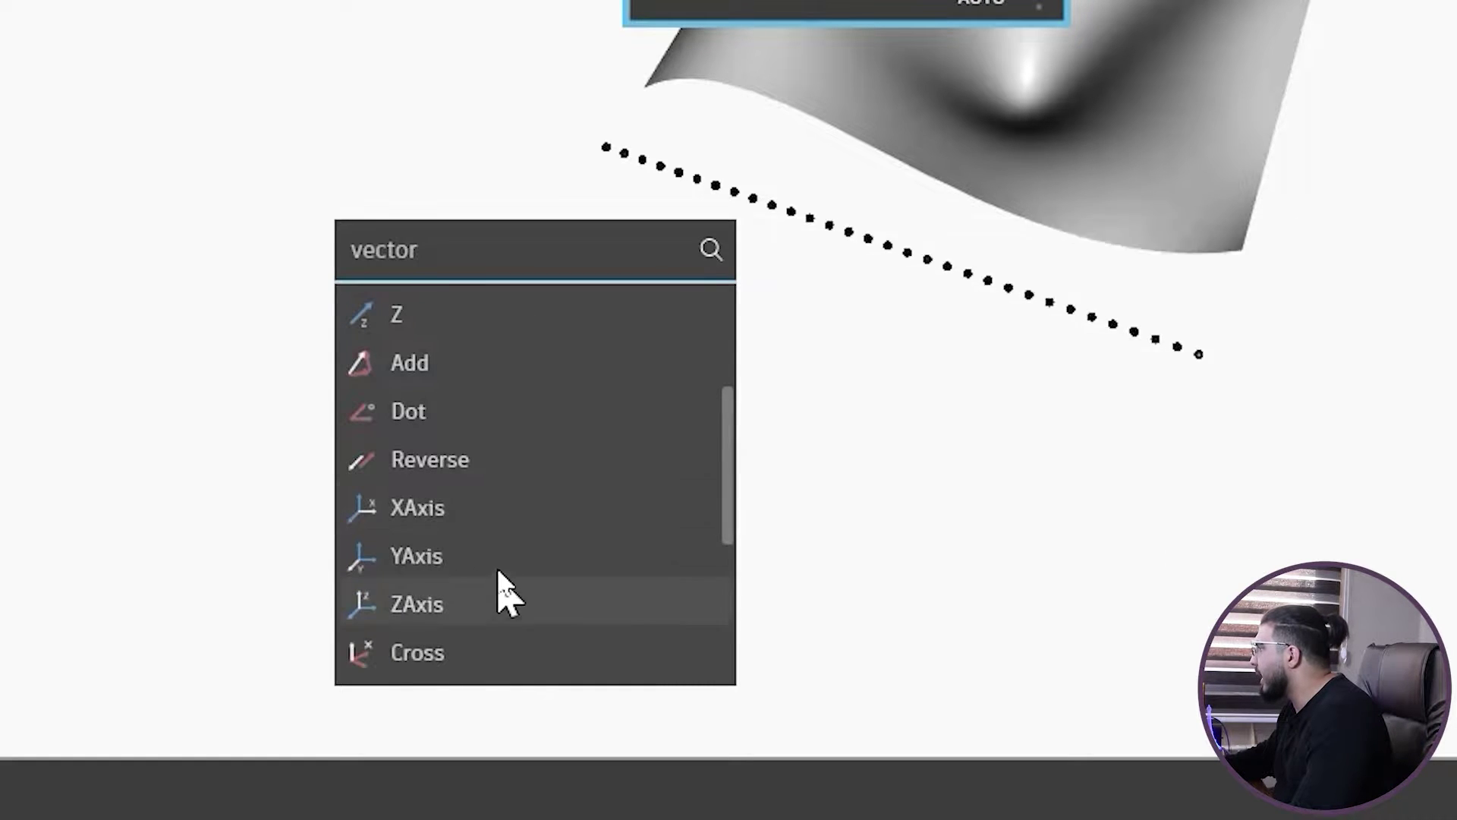
pyautogui.click(481, 562)
pyautogui.moveTo(658, 577); pyautogui.dragTo(140, 258)
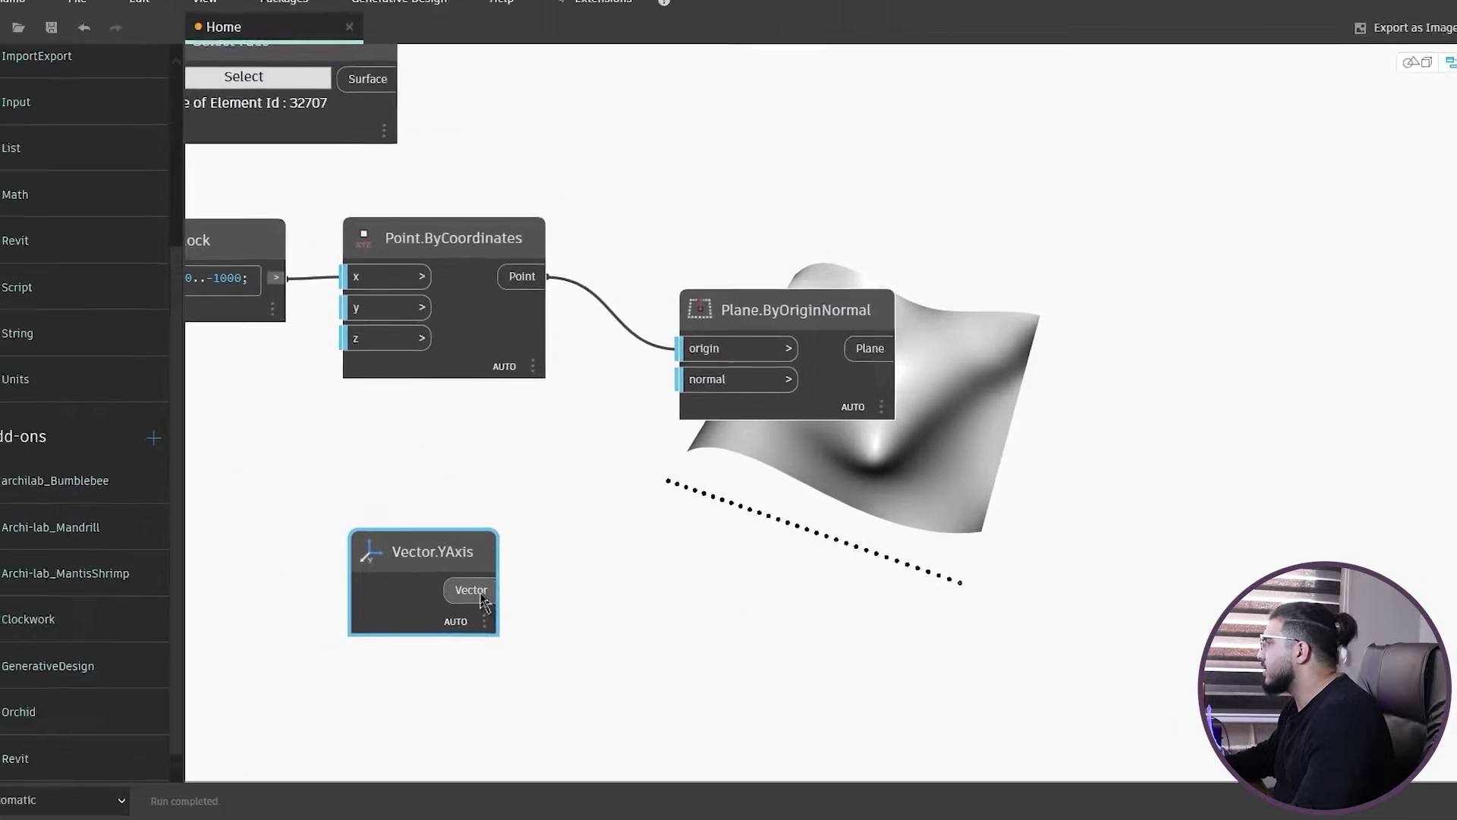
pyautogui.click(204, 368)
pyautogui.moveTo(742, 405); pyautogui.dragTo(742, 405)
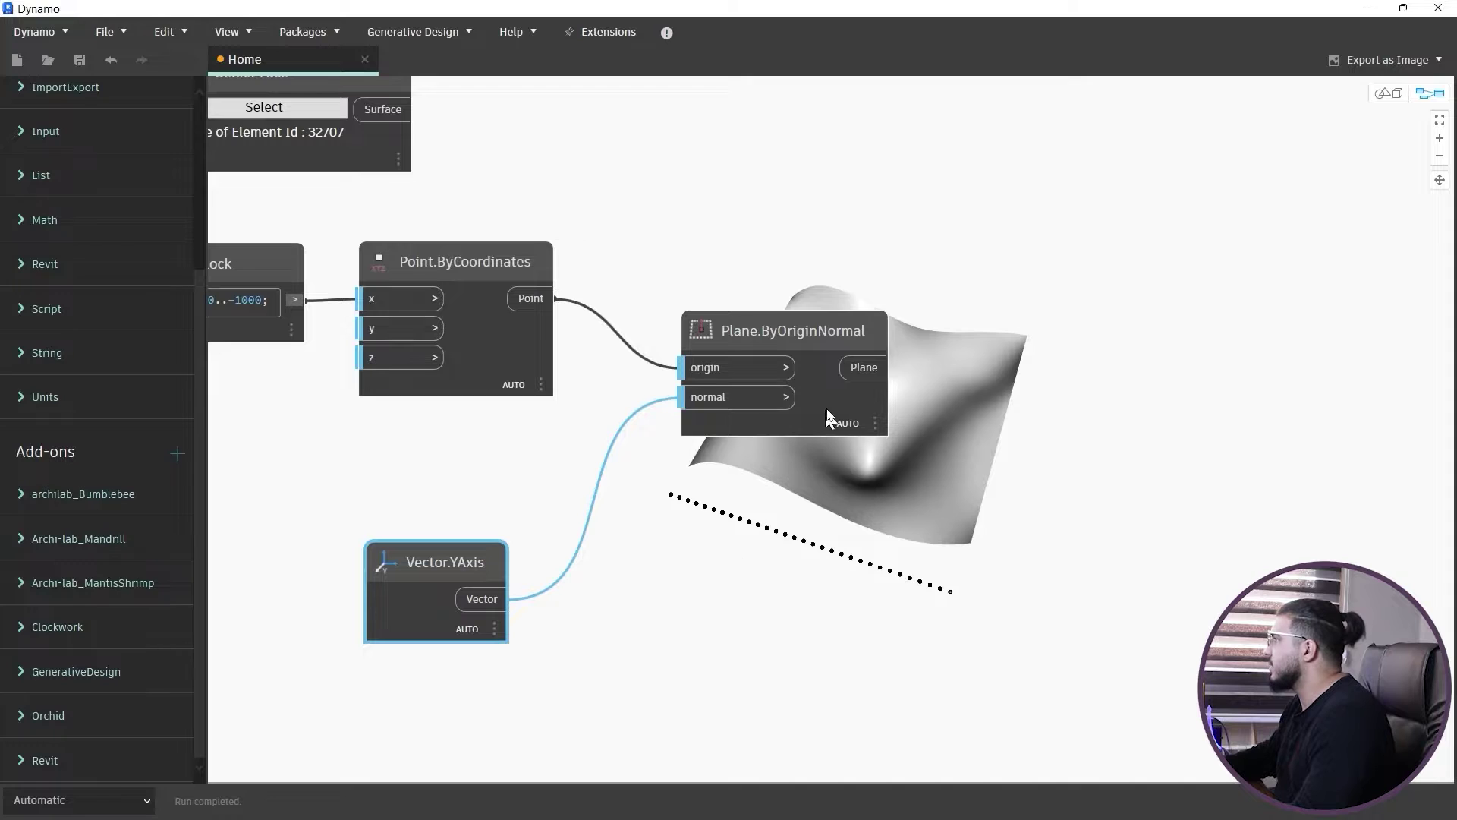
# Step: Examine the list of planes output by Plane.ByOriginNormal and compare it with the Point.ByCoordinates output
pyautogui.moveTo(869, 456)
pyautogui.scroll(-3, 842, 534)
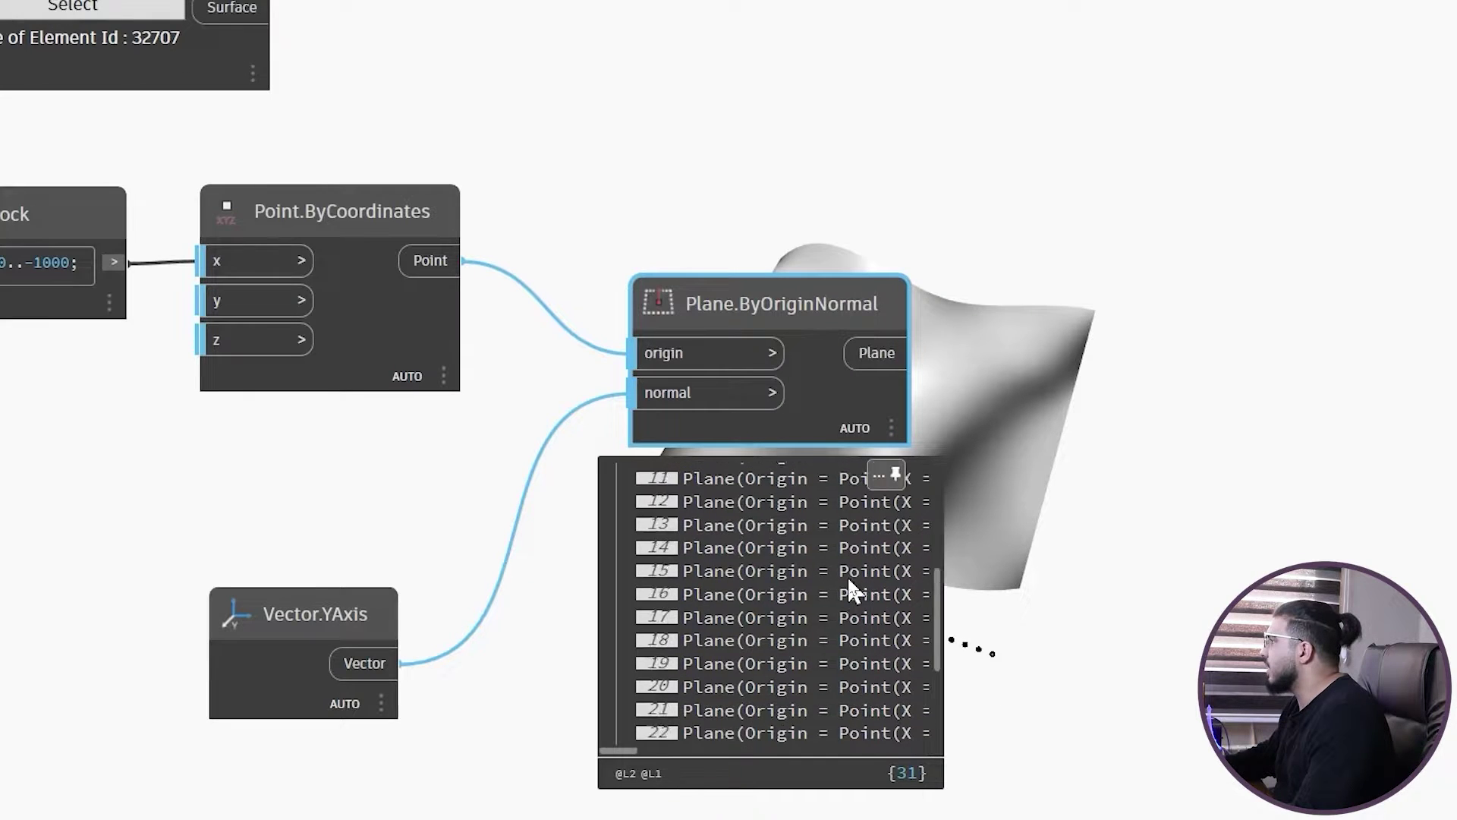
pyautogui.scroll(4, 849, 580)
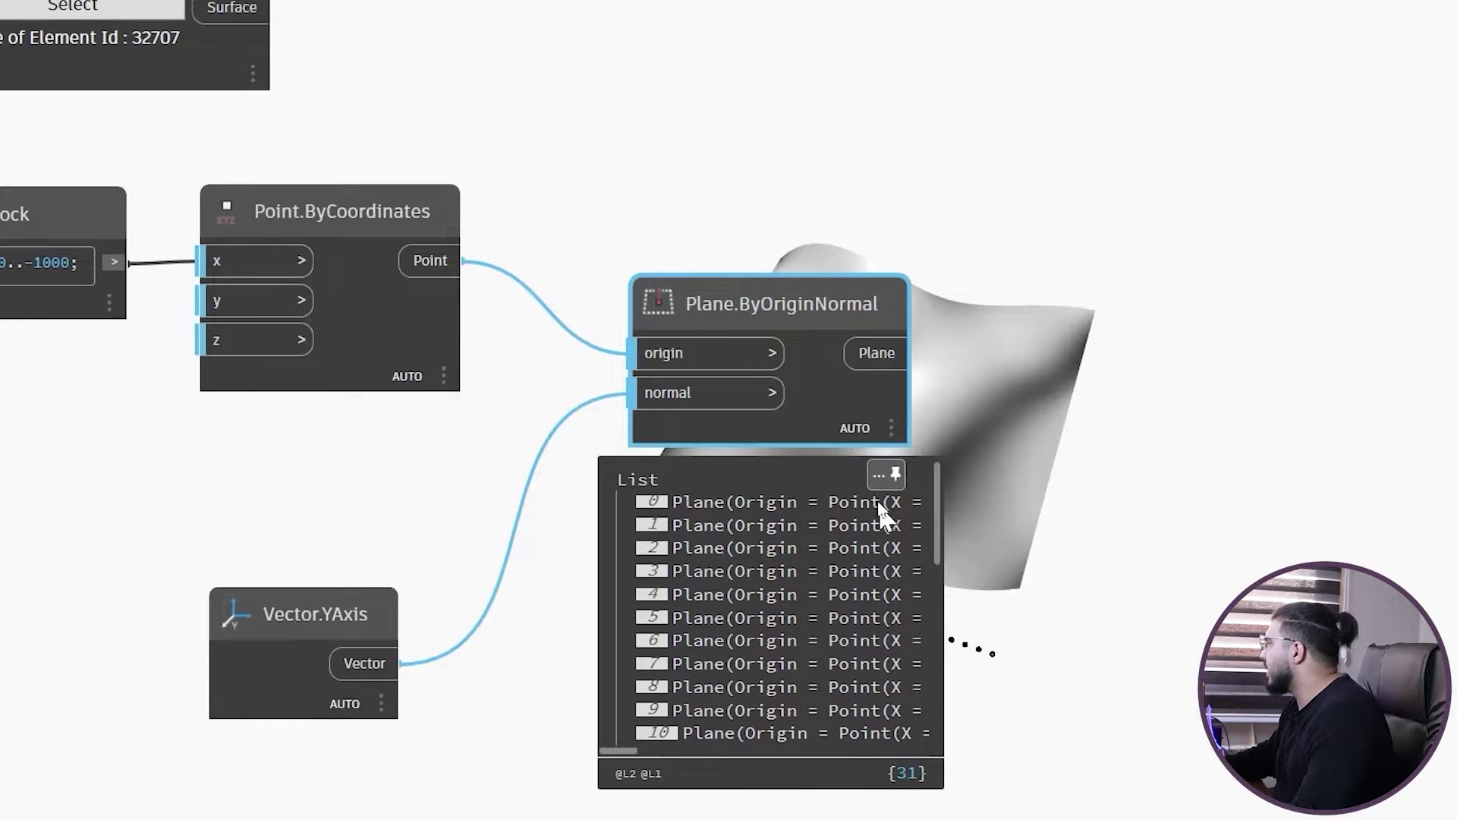
pyautogui.moveTo(368, 331)
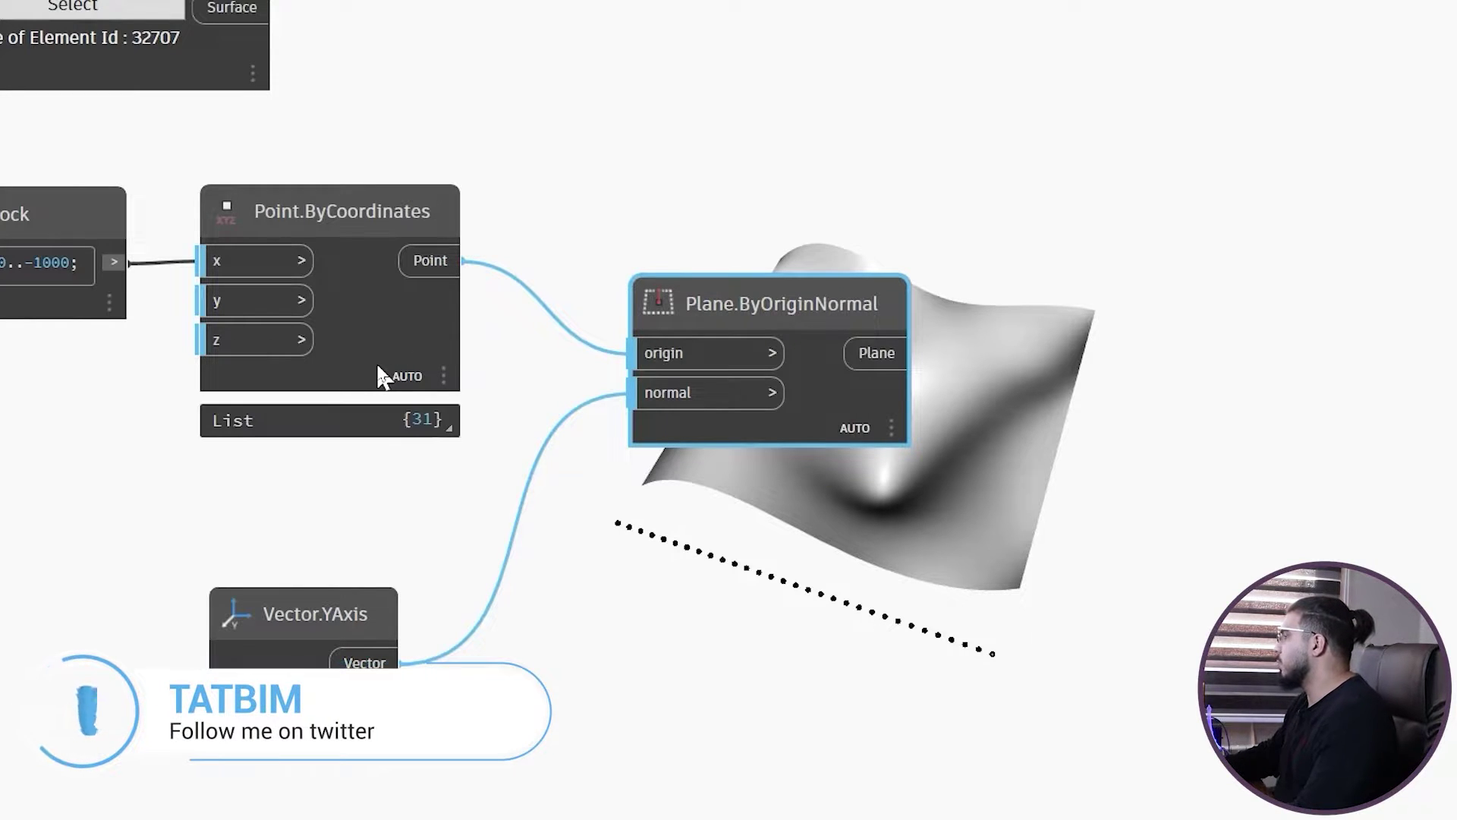
pyautogui.scroll(-2, 714, 593)
pyautogui.moveTo(800, 595); pyautogui.dragTo(351, 549, button='middle')
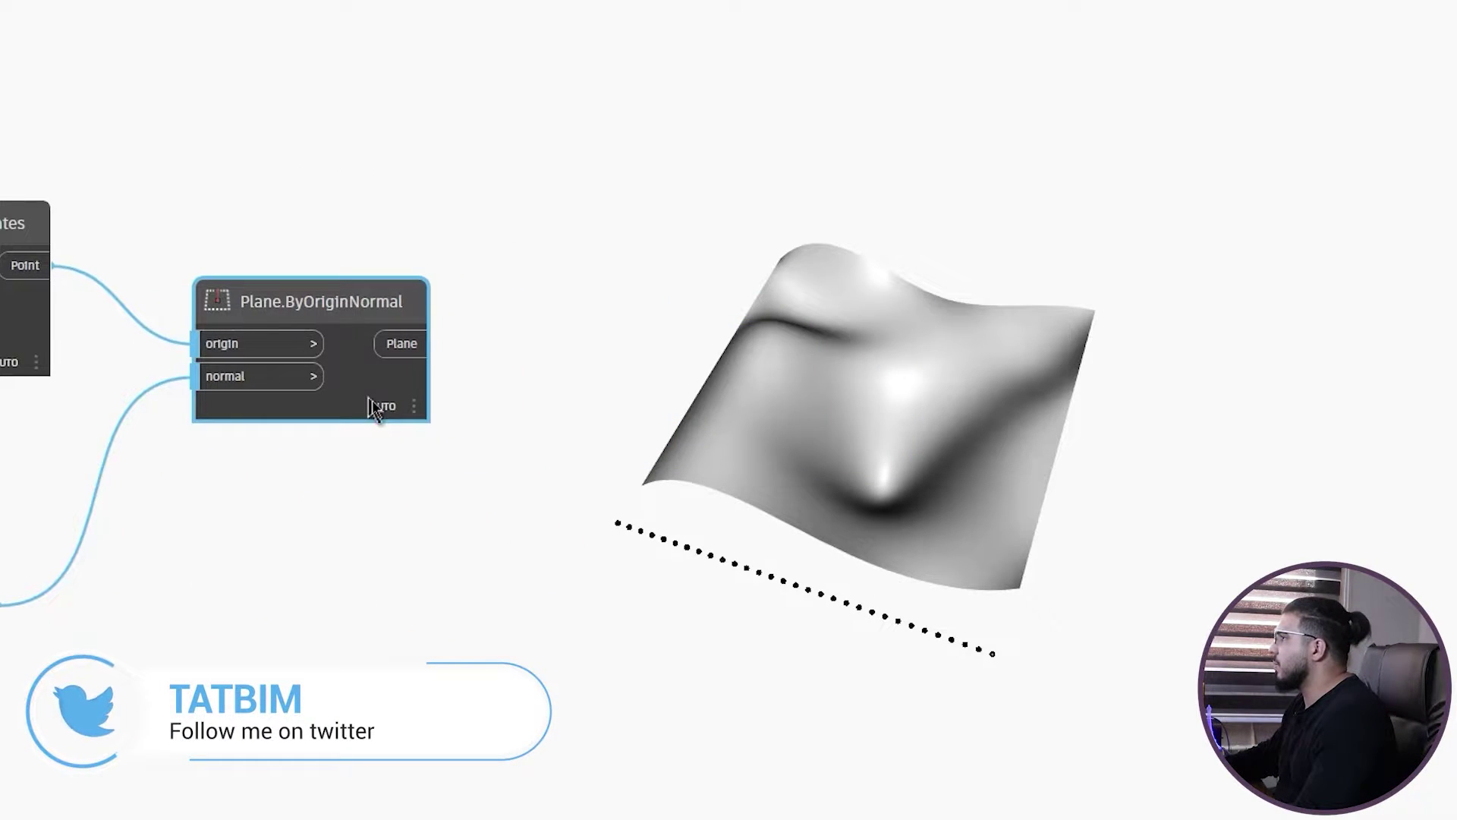
# Step: Highlight the plane at index 4 of the Plane.ByOriginNormal output to locate it in the geometry preview
pyautogui.moveTo(413, 449)
pyautogui.click(359, 544)
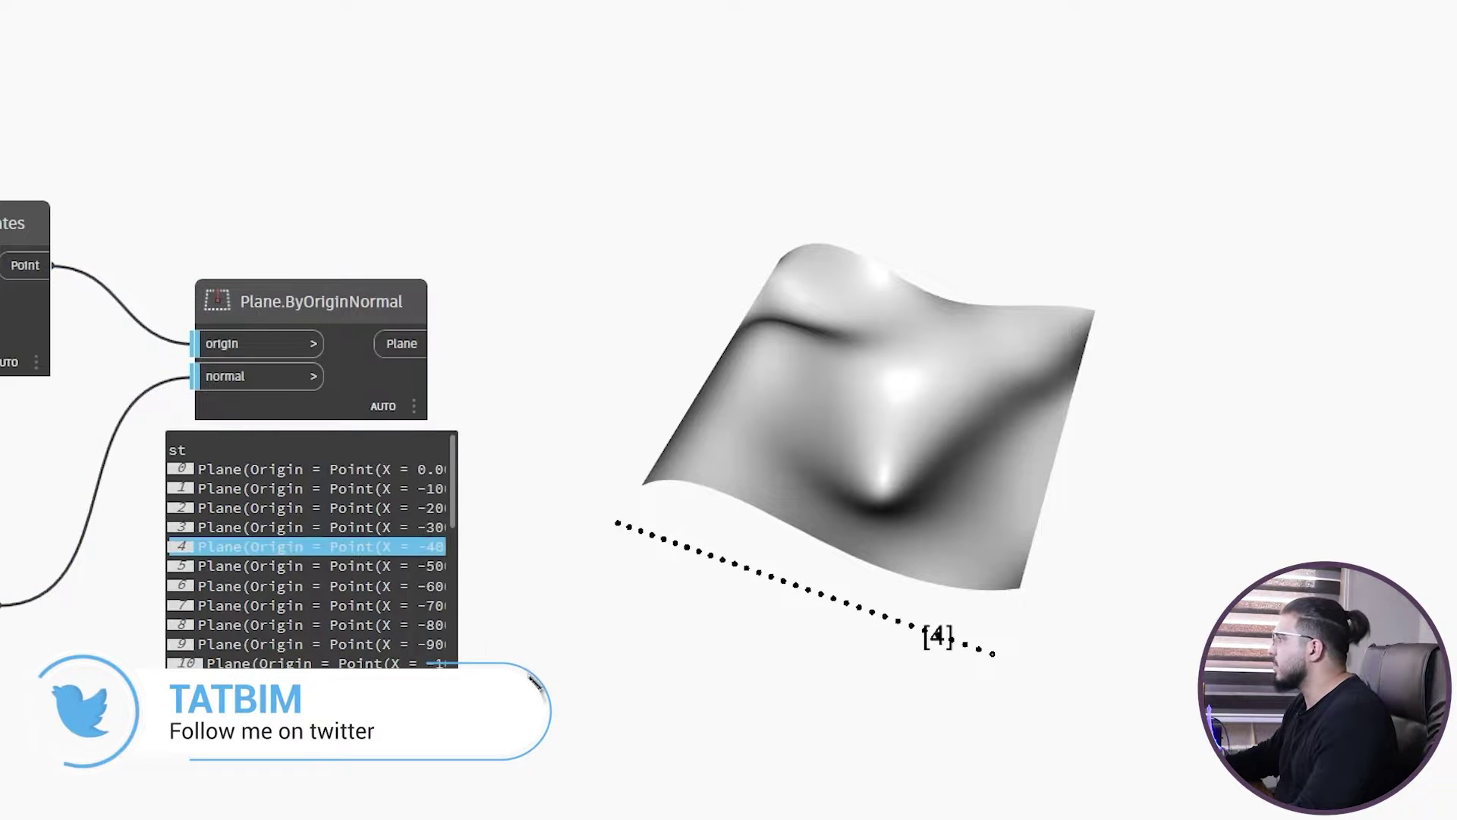
pyautogui.click(412, 444)
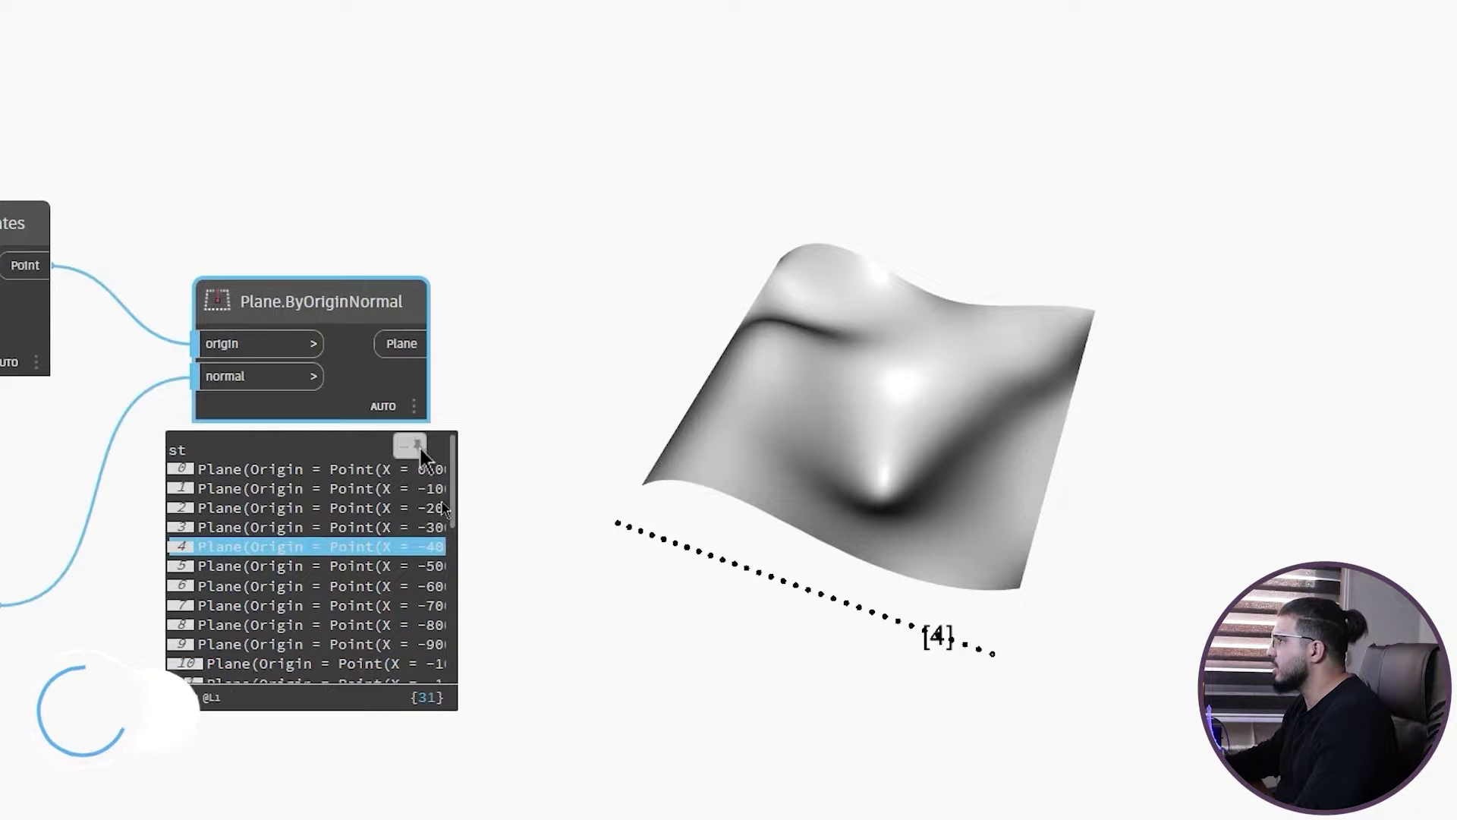
pyautogui.click(512, 639)
pyautogui.scroll(-3, 524, 637)
pyautogui.moveTo(390, 619); pyautogui.dragTo(375, 573, button='middle')
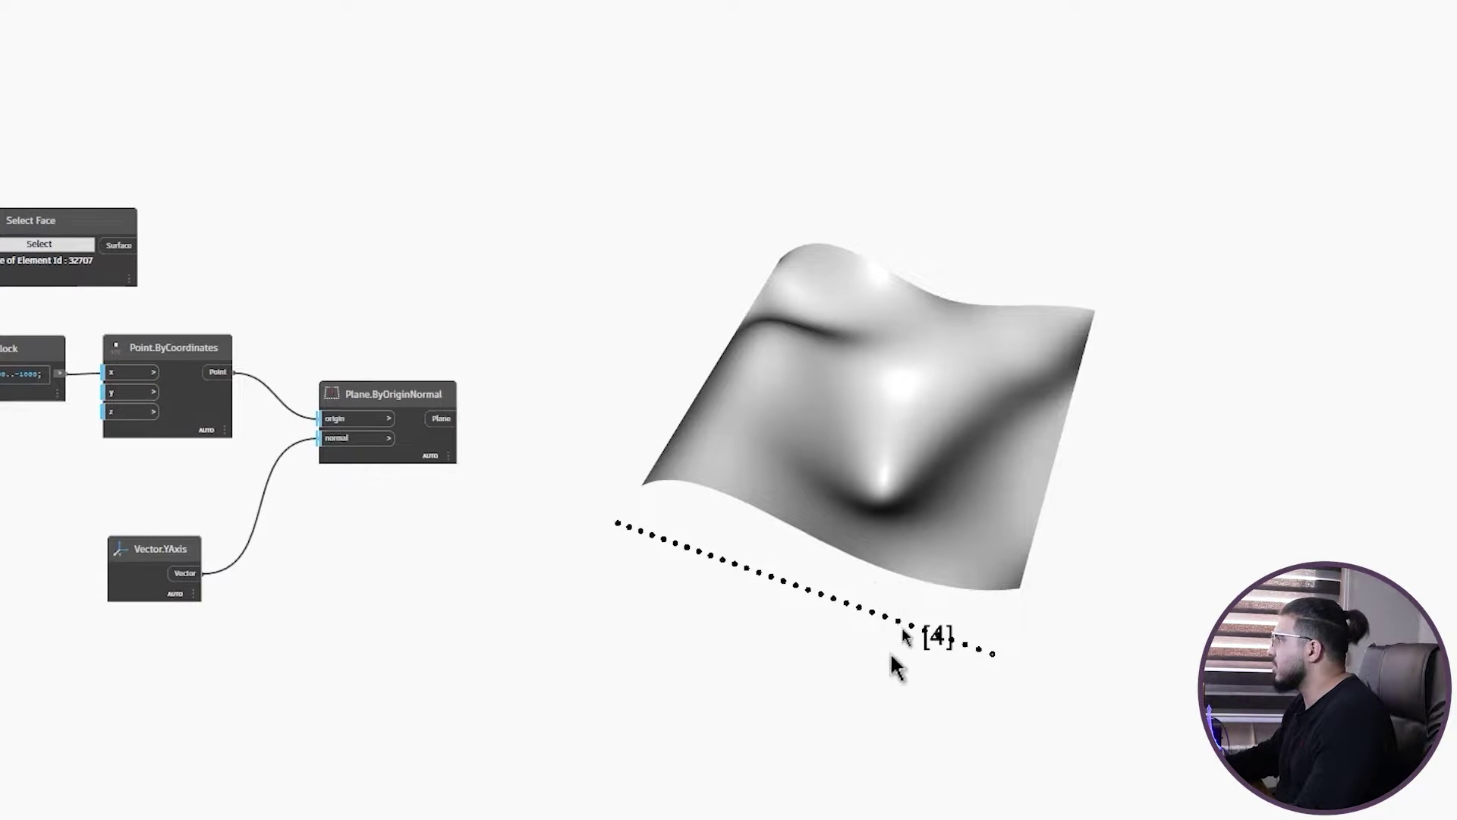
pyautogui.moveTo(532, 265); pyautogui.dragTo(648, 247, button='middle')
pyautogui.scroll(1, 556, 218)
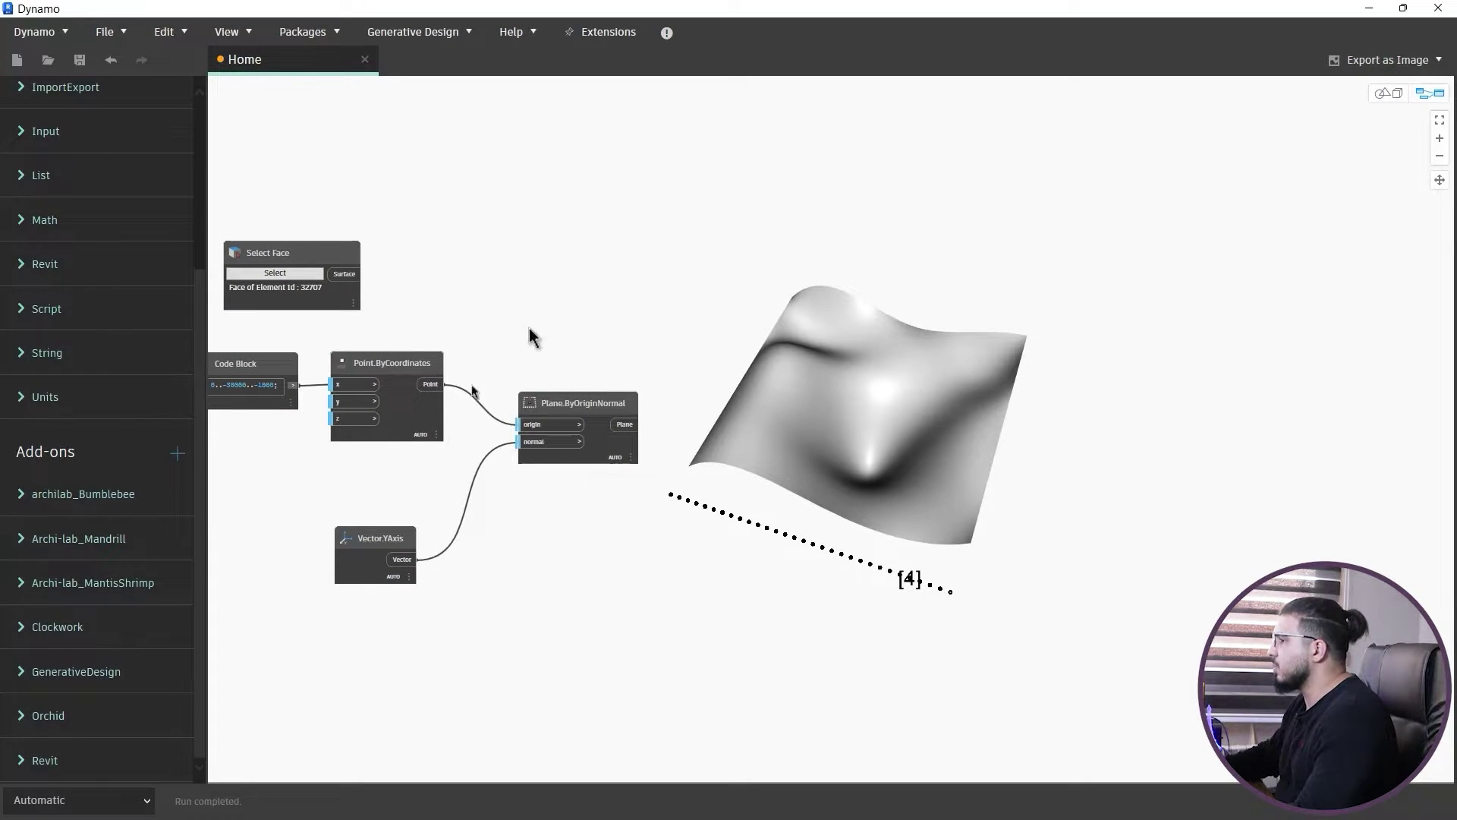
# Step: Switch the graph's run mode to Manual and save the graph as text 1.dyn
pyautogui.click(118, 806)
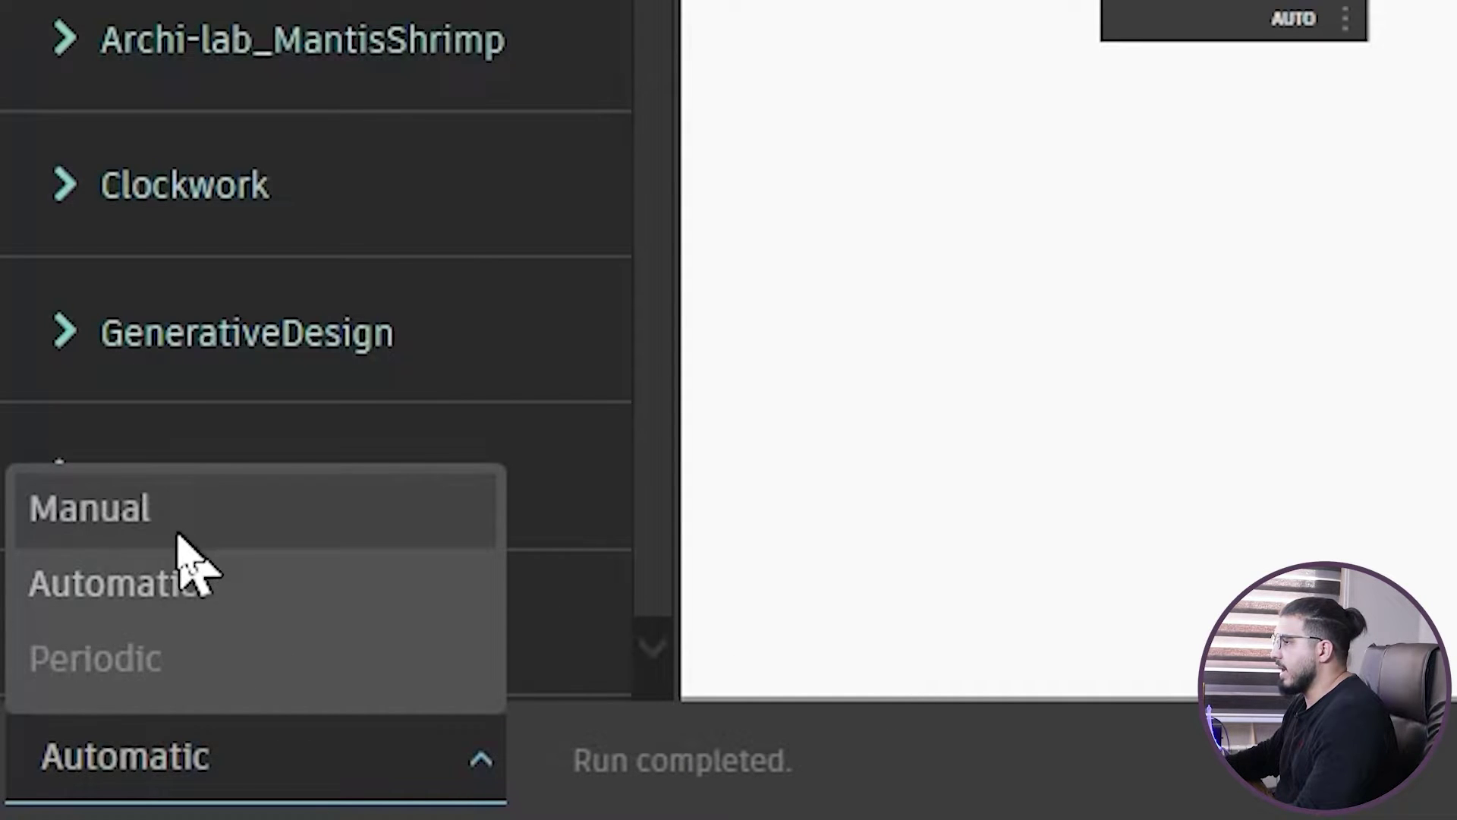
pyautogui.click(50, 730)
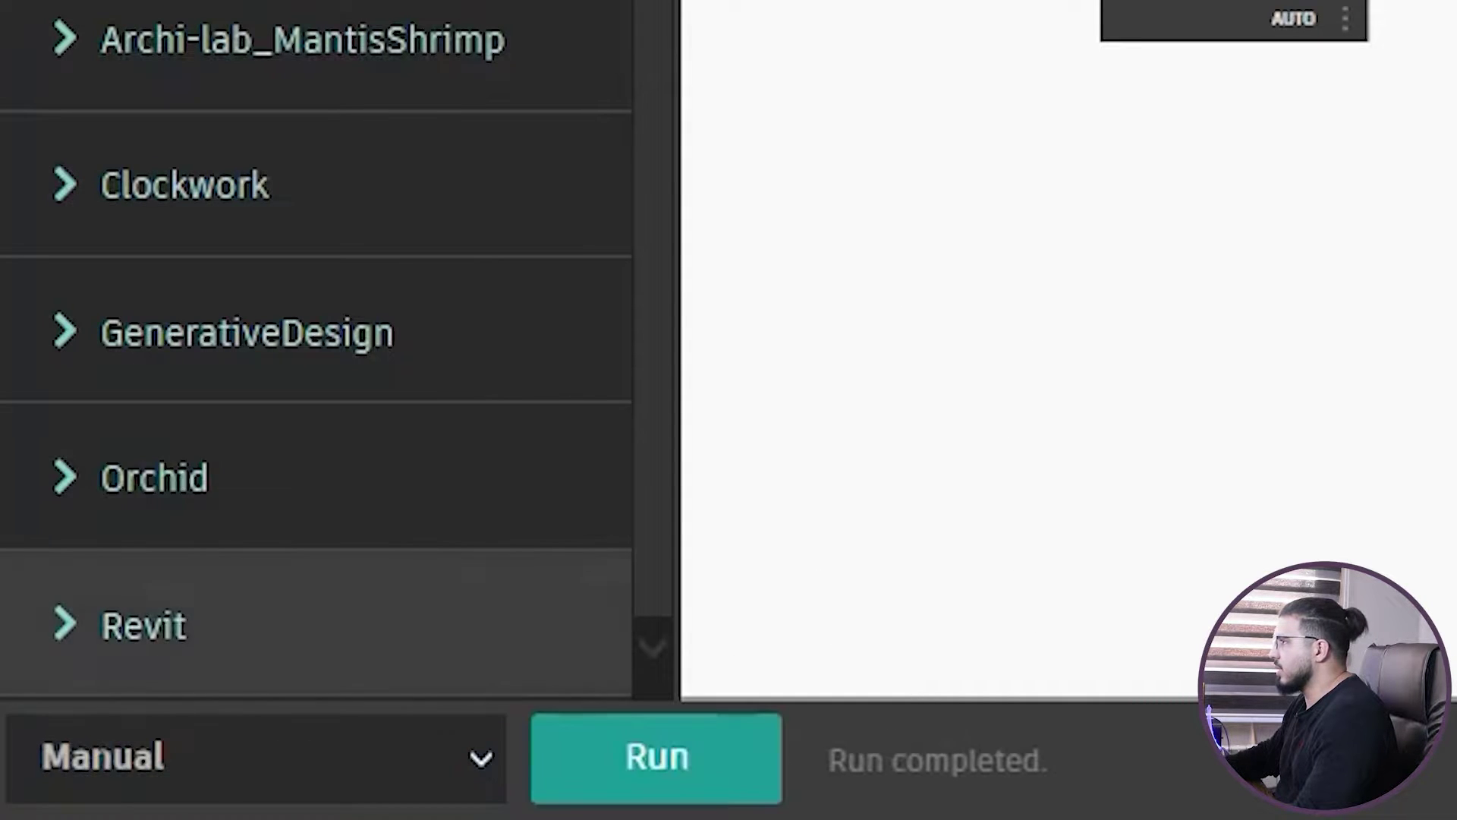
pyautogui.moveTo(628, 554); pyautogui.dragTo(747, 605, button='middle')
pyautogui.scroll(1, 746, 605)
pyautogui.moveTo(815, 642); pyautogui.dragTo(741, 613, button='middle')
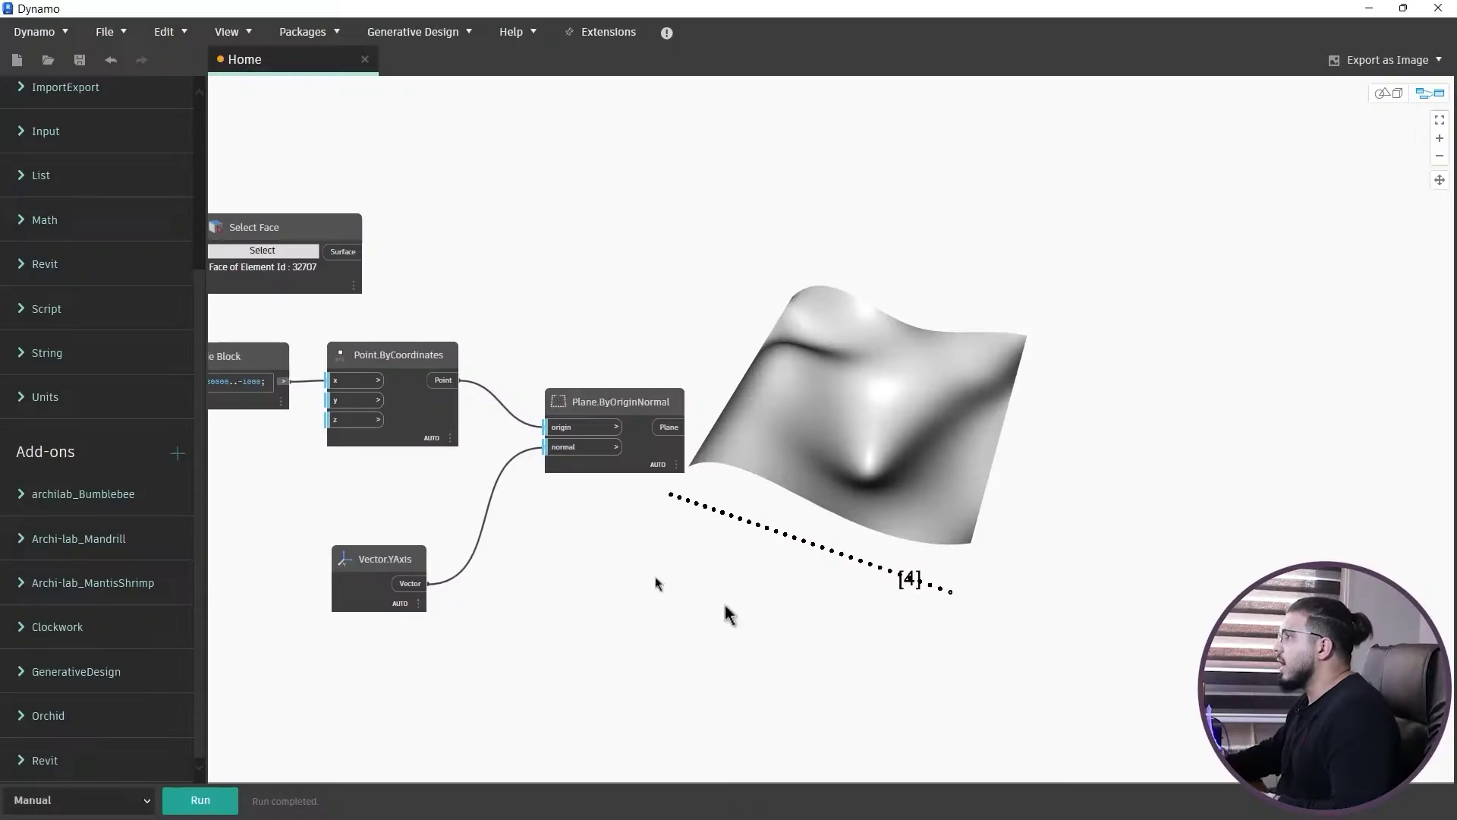
pyautogui.moveTo(651, 543); pyautogui.dragTo(655, 538, button='middle')
pyautogui.hotkey('ctrl', 'shift', 's')
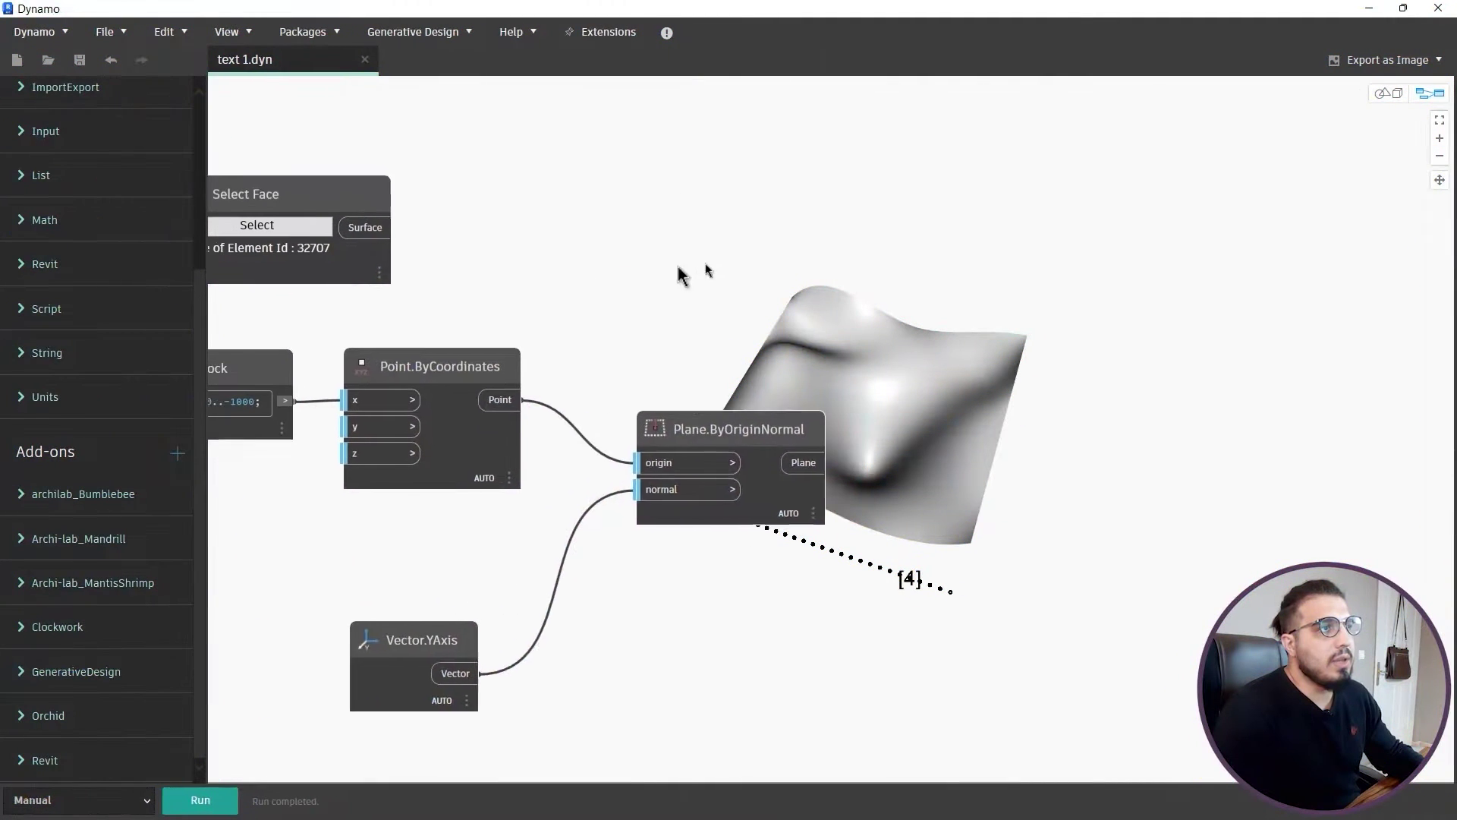
# Step: Move the Select Face node closer to Plane.ByOriginNormal, placing it above that node
pyautogui.moveTo(653, 287); pyautogui.dragTo(529, 273, button='middle')
pyautogui.scroll(-1, 722, 268)
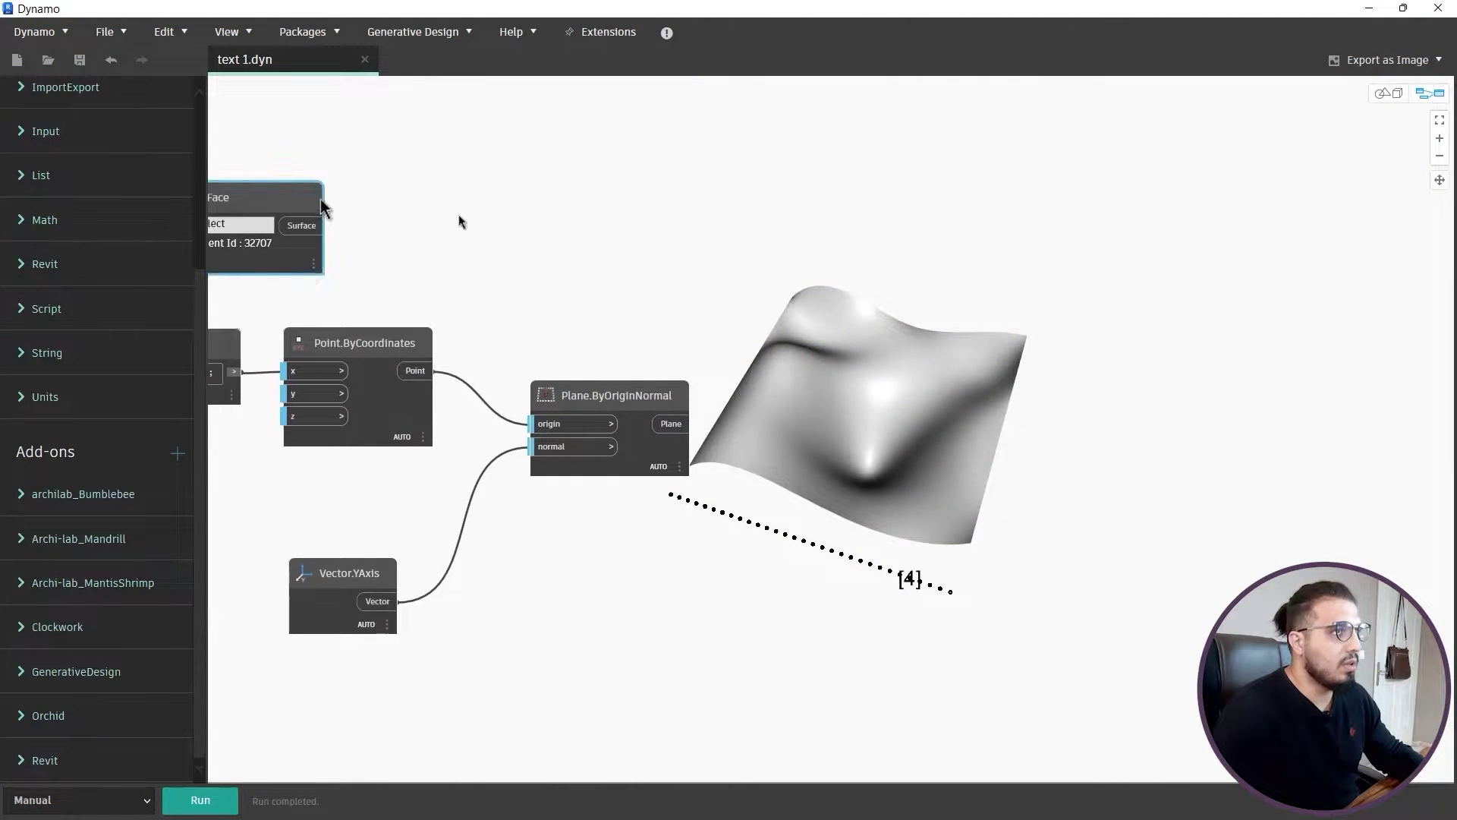
pyautogui.moveTo(321, 198); pyautogui.dragTo(618, 224)
pyautogui.moveTo(683, 304); pyautogui.dragTo(503, 361, button='middle')
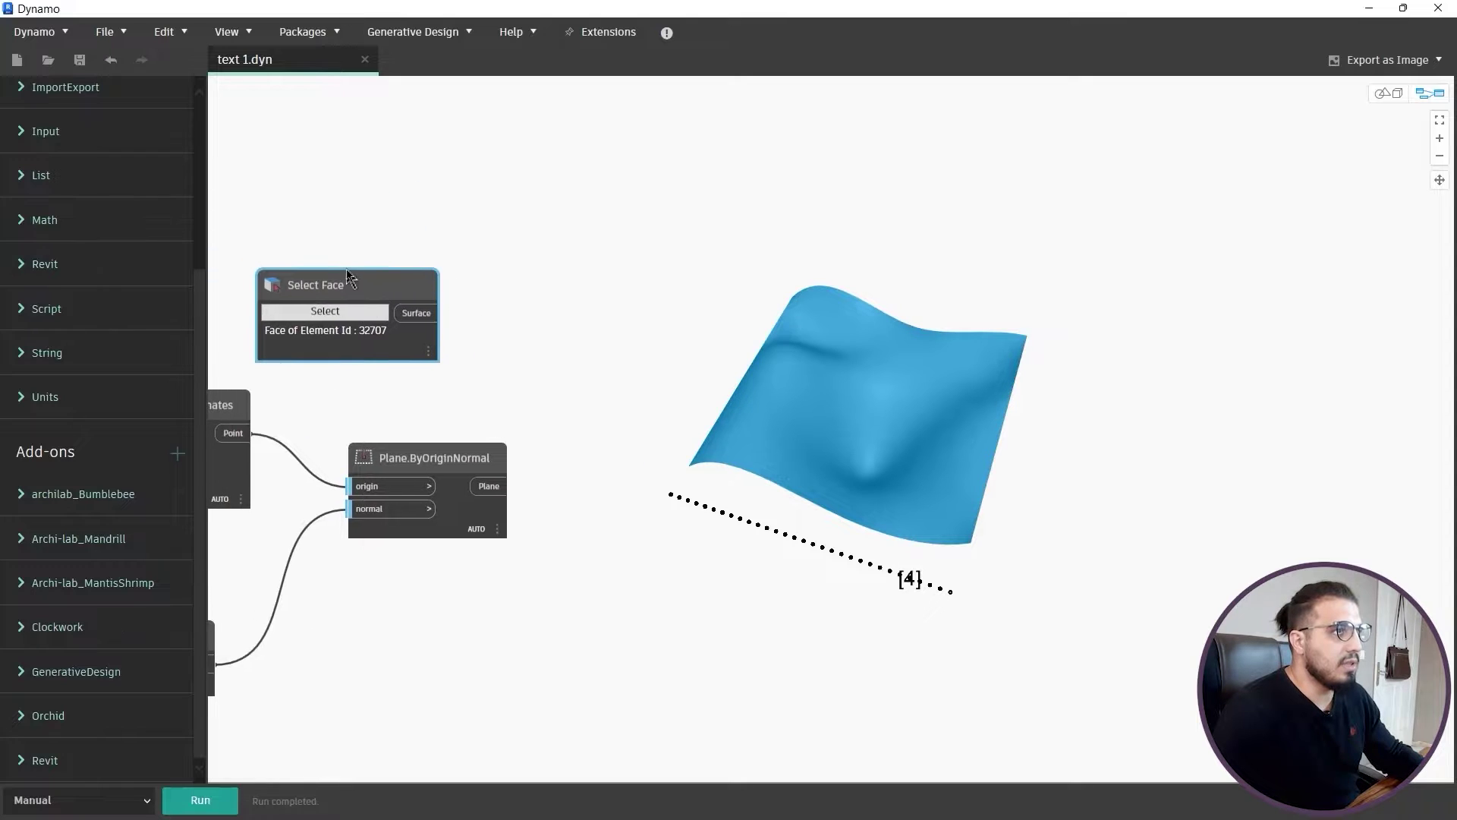
# Step: Add a Geometry.Intersect node and place it beside Select Face and Plane.ByOriginNormal
pyautogui.rightClick(535, 330)
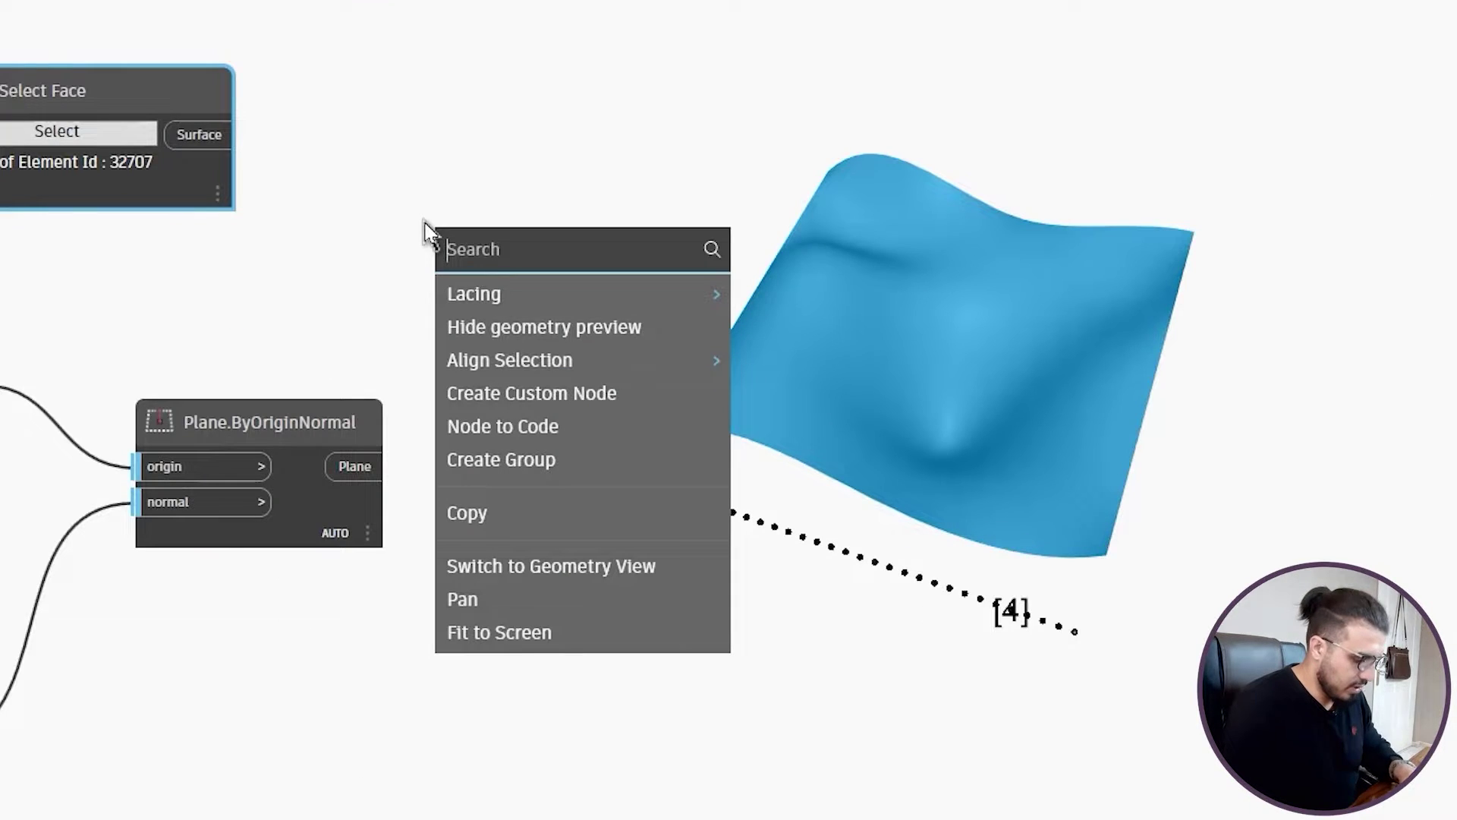
pyautogui.write('geometry')
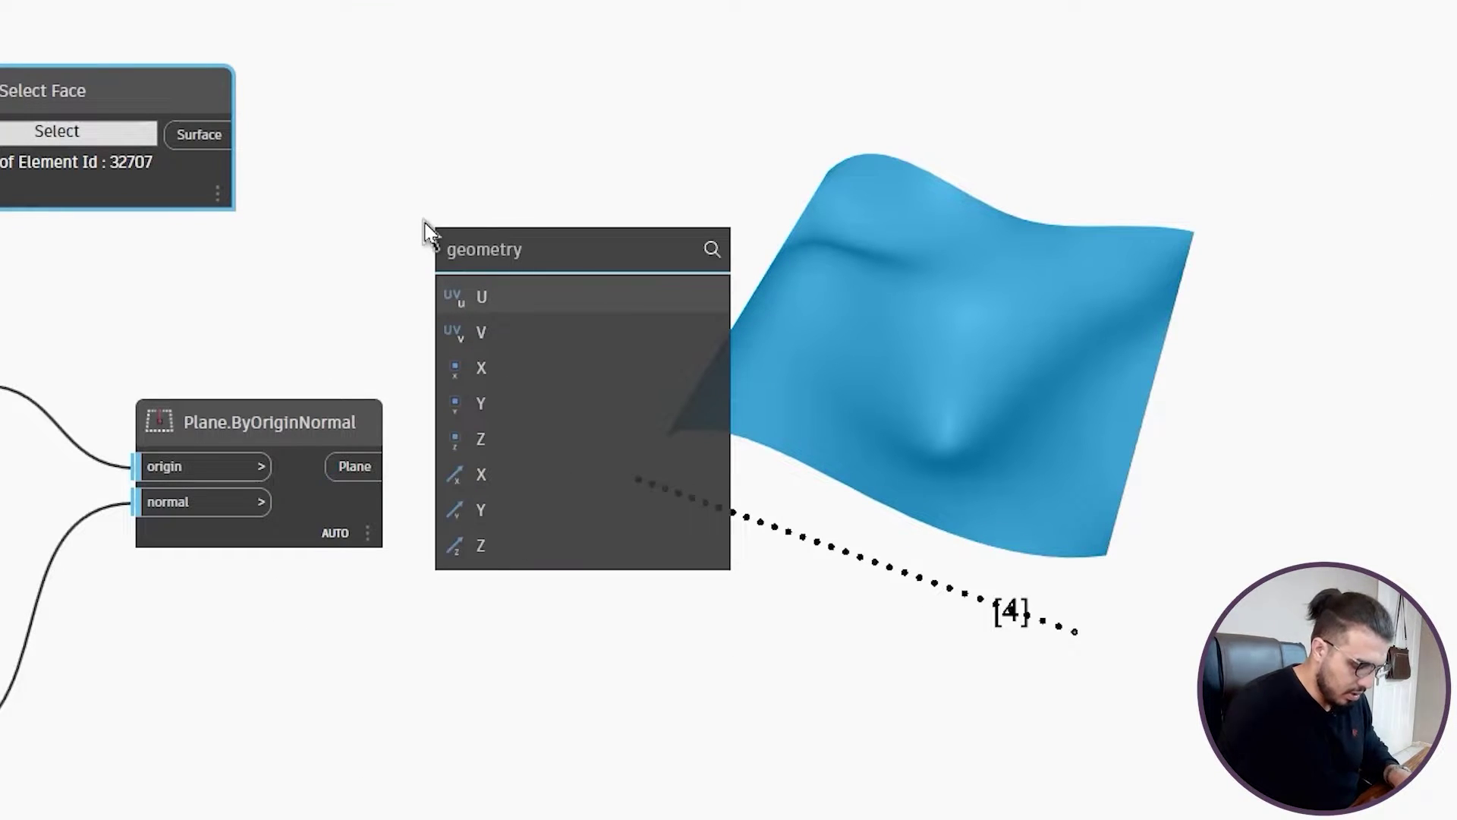
pyautogui.write('.intersect')
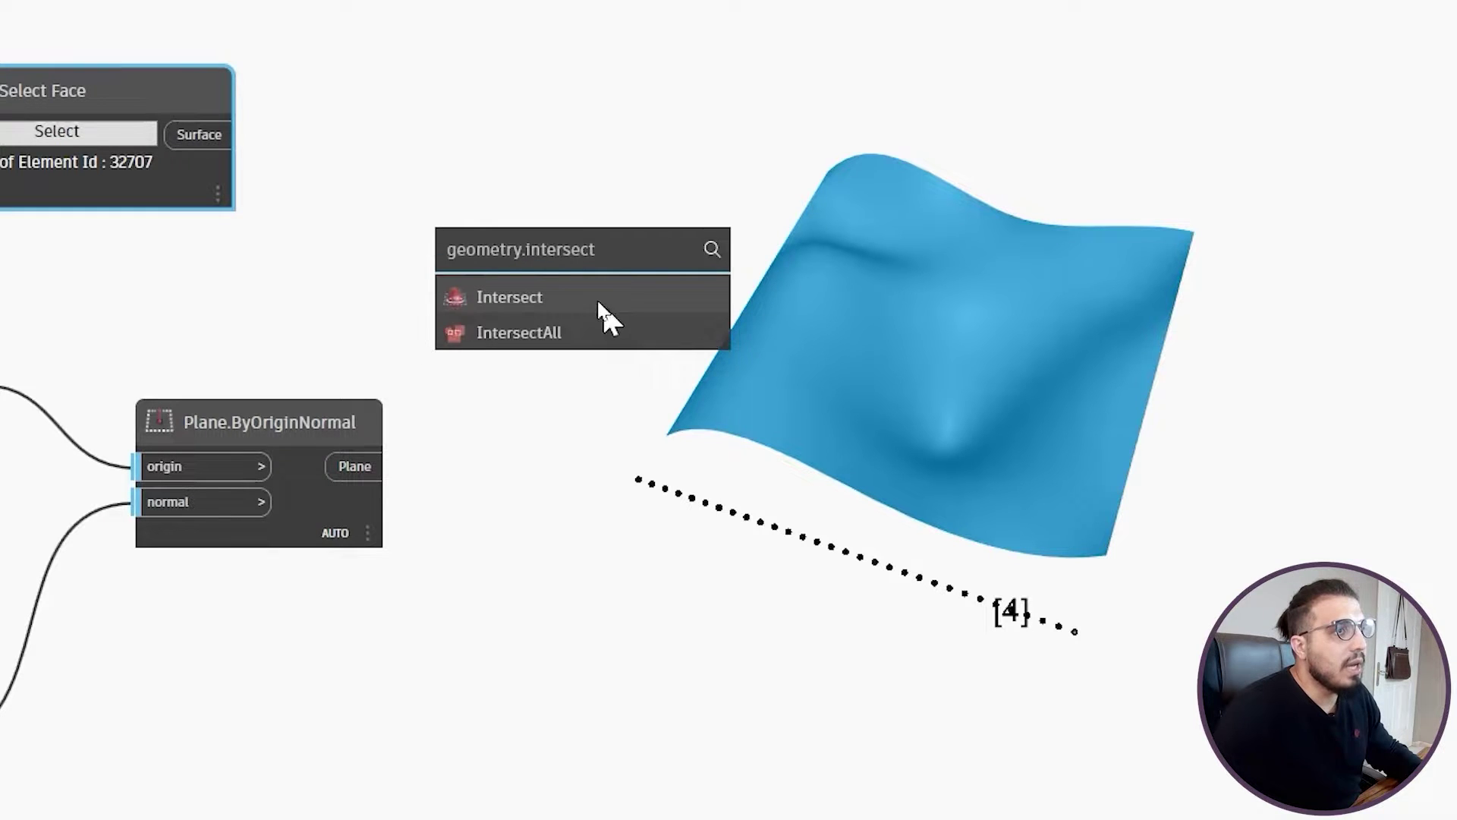
pyautogui.click(538, 298)
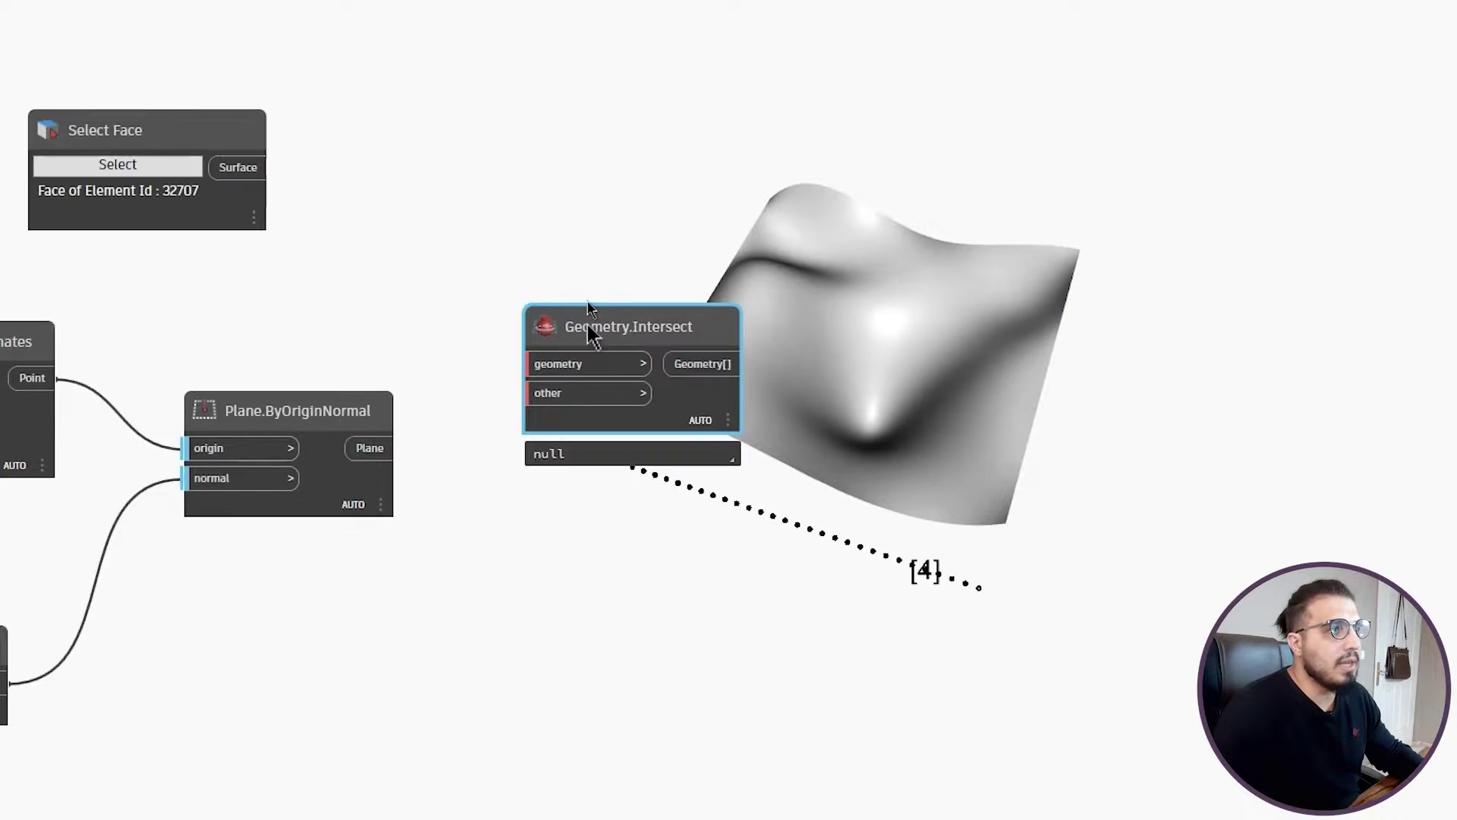
pyautogui.moveTo(612, 321); pyautogui.dragTo(625, 247)
# Step: Connect the Surface output of Select Face to the geometry input of Geometry.Intersect and the Plane output to its other input
pyautogui.click(199, 134)
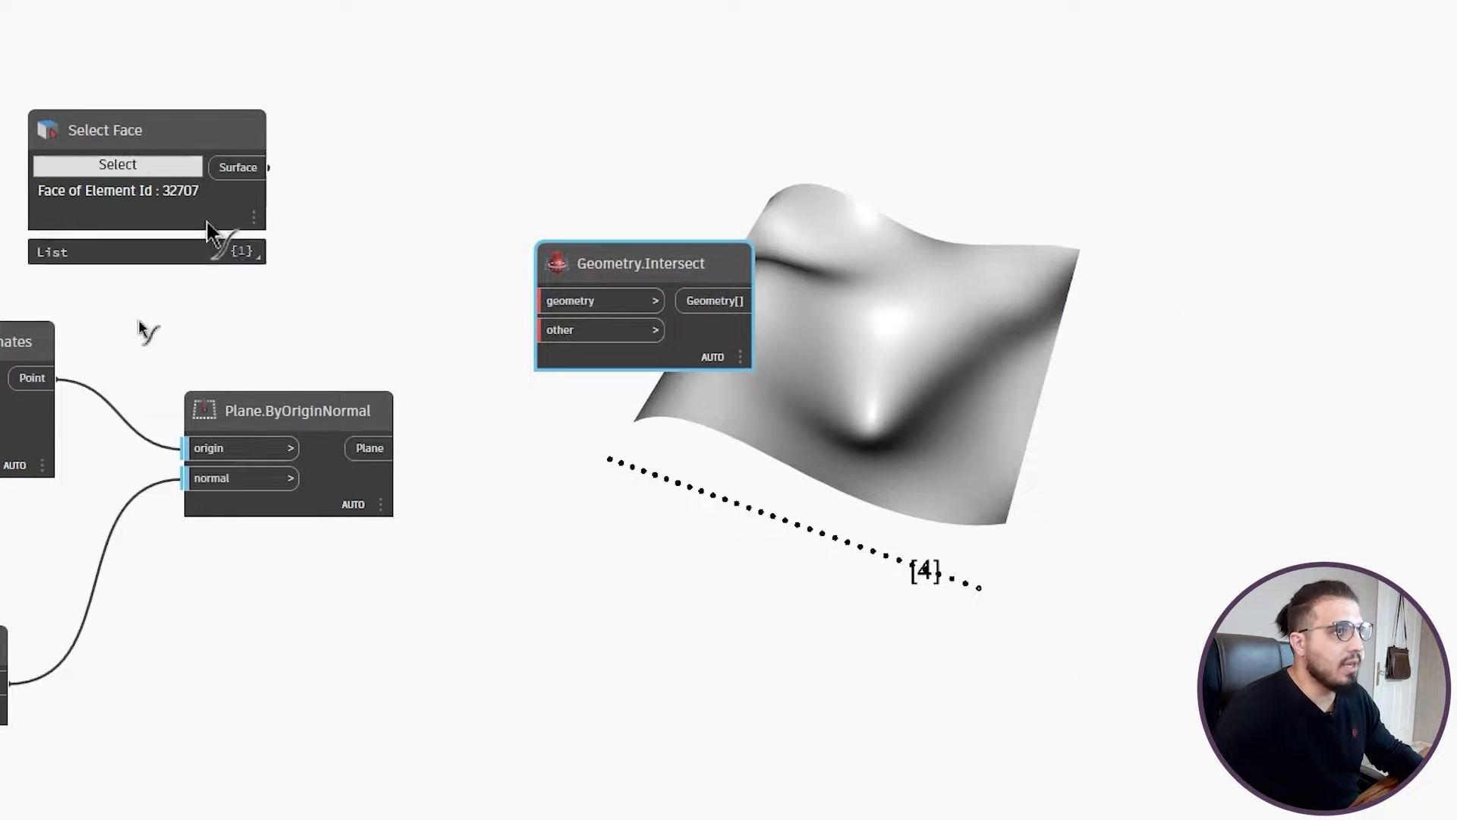
pyautogui.click(558, 301)
pyautogui.click(370, 449)
pyautogui.click(560, 330)
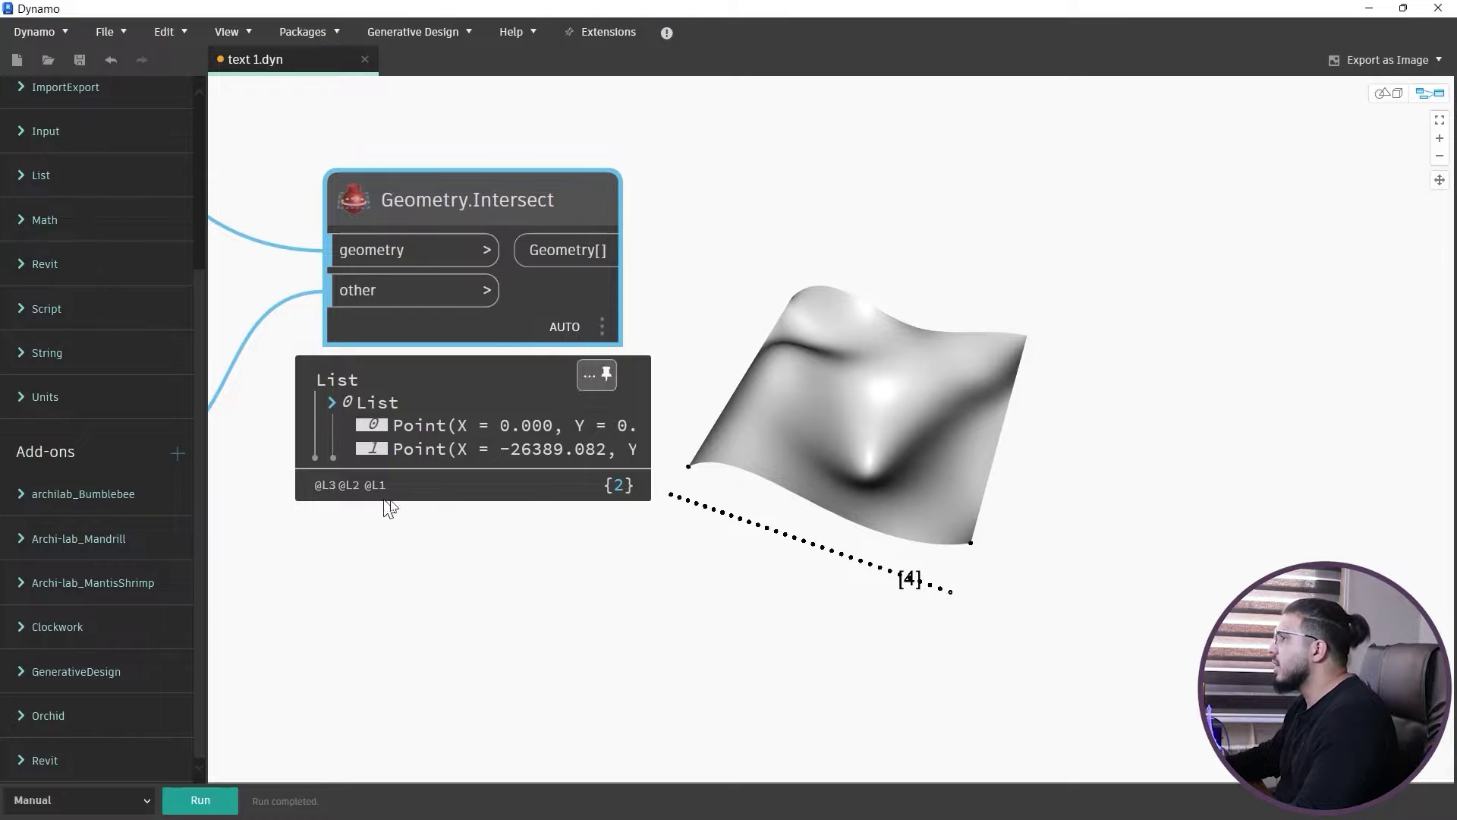
# Step: Examine the Geometry.Intersect output list and trace it back to the Select Face and Plane.ByOriginNormal nodes feeding it
pyautogui.scroll(-2, 465, 532)
pyautogui.moveTo(466, 531); pyautogui.dragTo(831, 500, button='middle')
pyautogui.moveTo(349, 267); pyautogui.dragTo(458, 377, button='middle')
pyautogui.moveTo(488, 315)
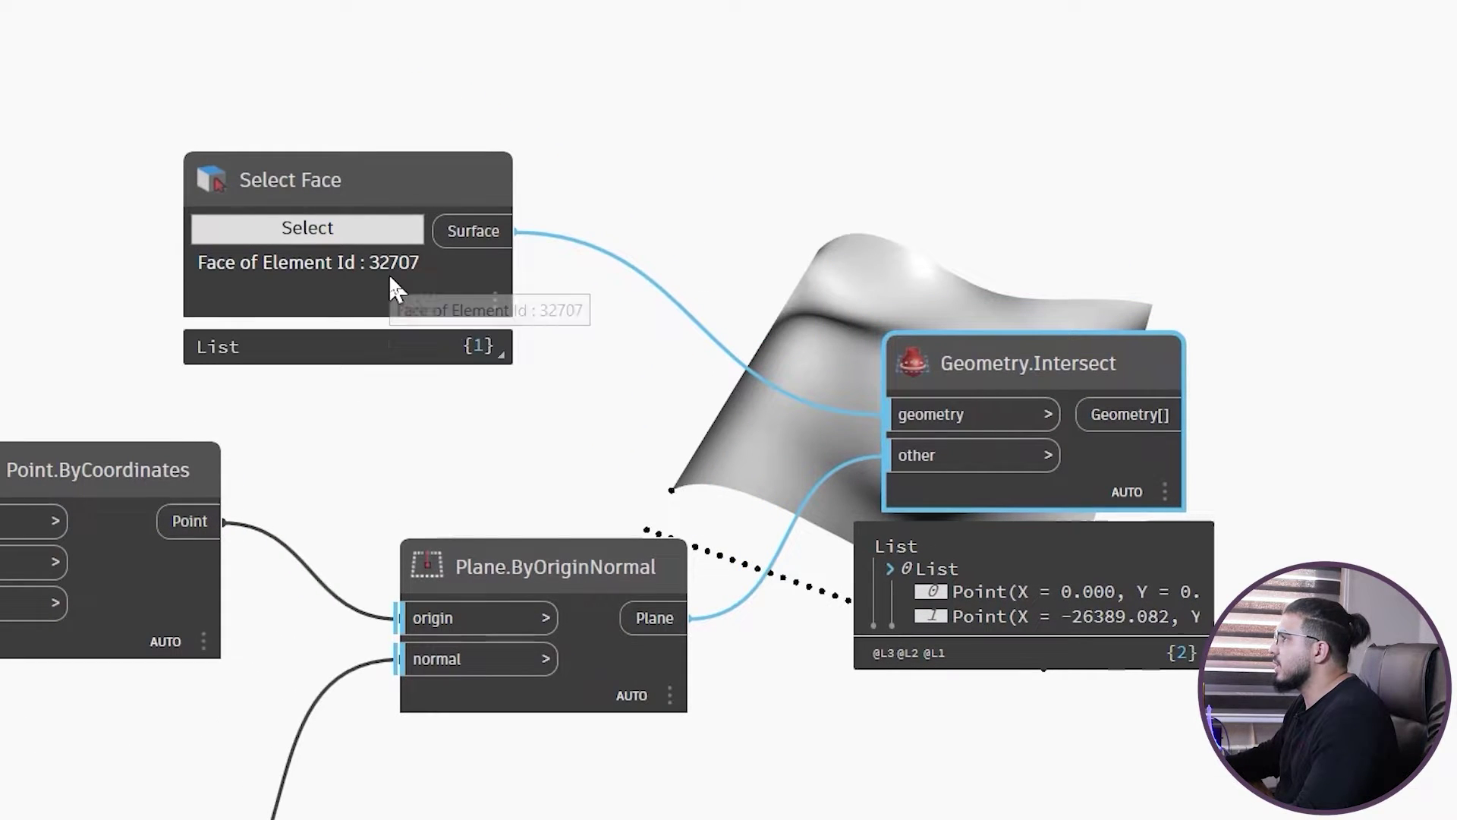
pyautogui.click(487, 349)
pyautogui.moveTo(548, 478); pyautogui.dragTo(301, 277, button='middle')
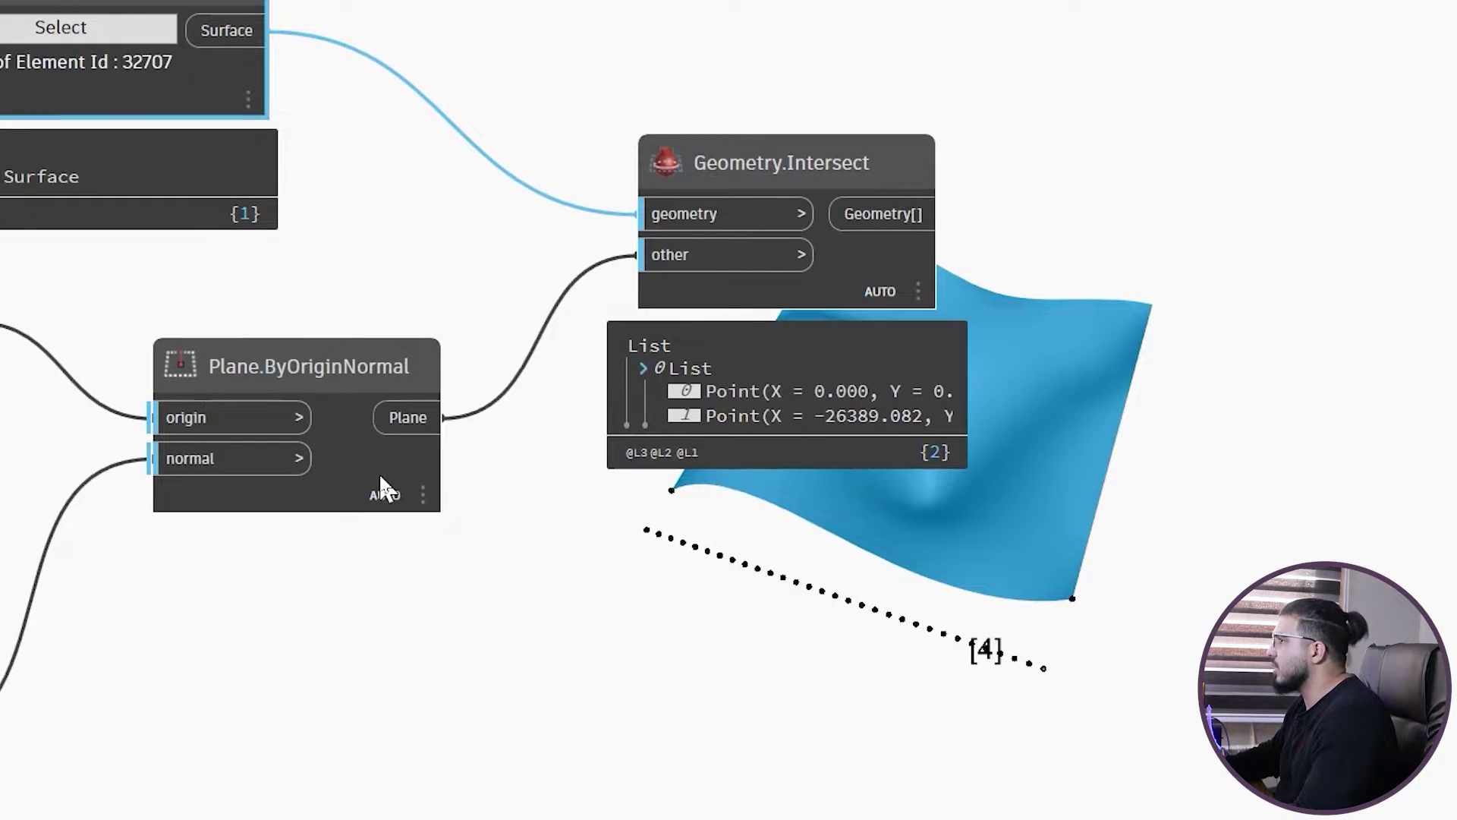
pyautogui.scroll(-3, 422, 595)
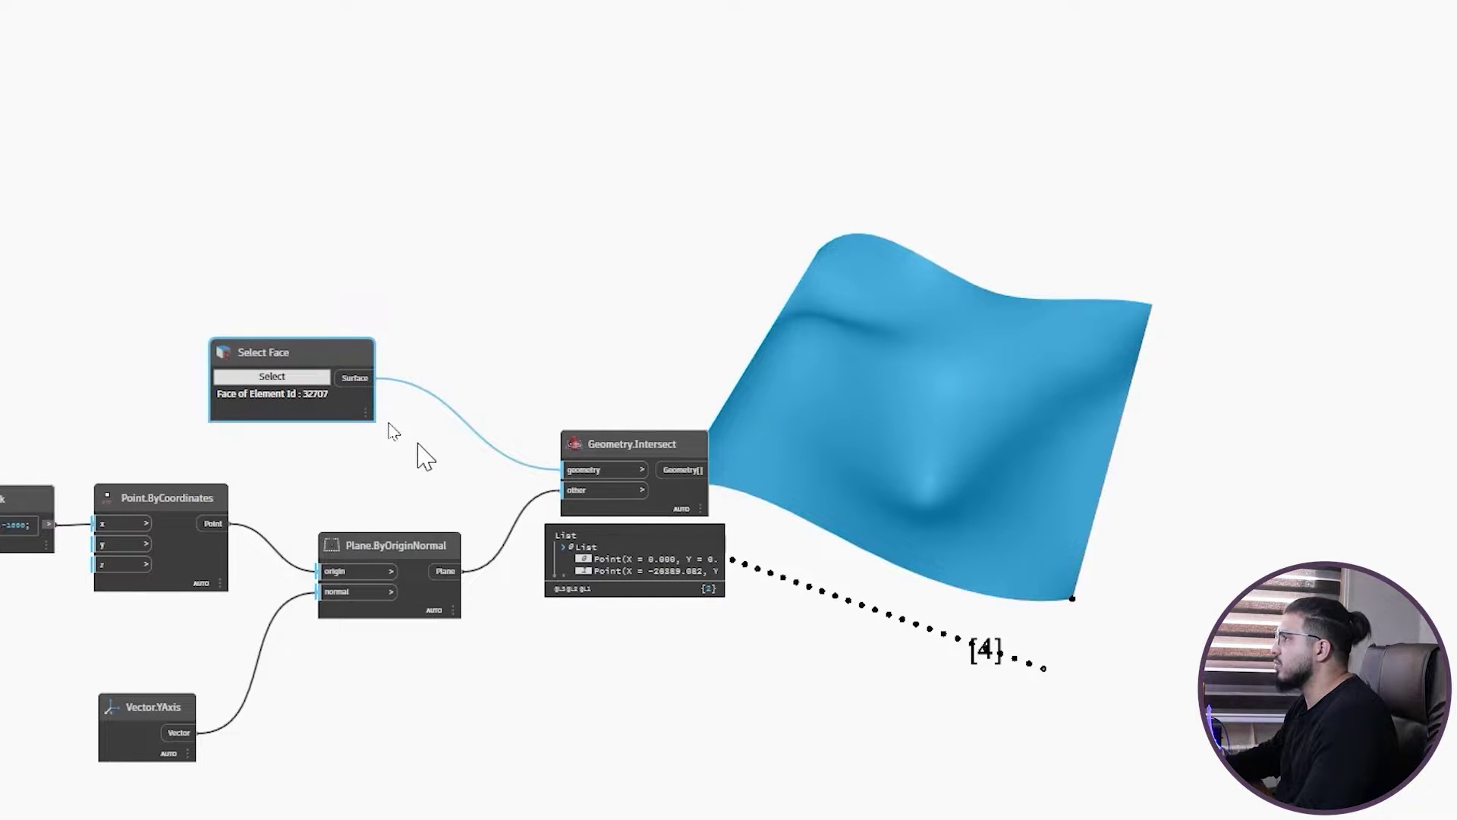
pyautogui.moveTo(416, 455); pyautogui.dragTo(260, 326, button='middle')
pyautogui.scroll(3, 288, 380)
pyautogui.moveTo(303, 416); pyautogui.dragTo(182, 280, button='middle')
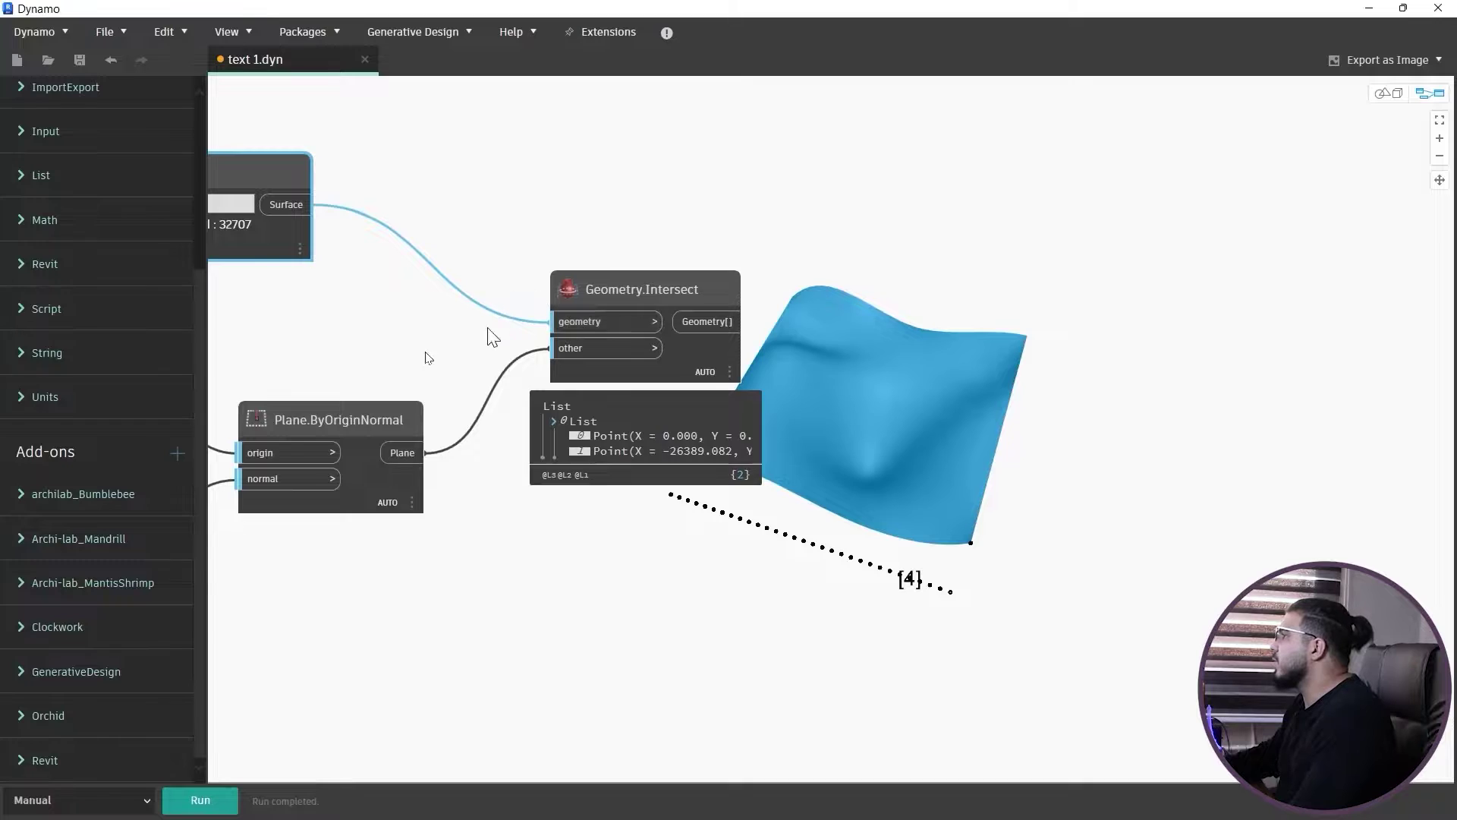
pyautogui.scroll(2, 429, 423)
pyautogui.moveTo(425, 416); pyautogui.dragTo(462, 484, button='middle')
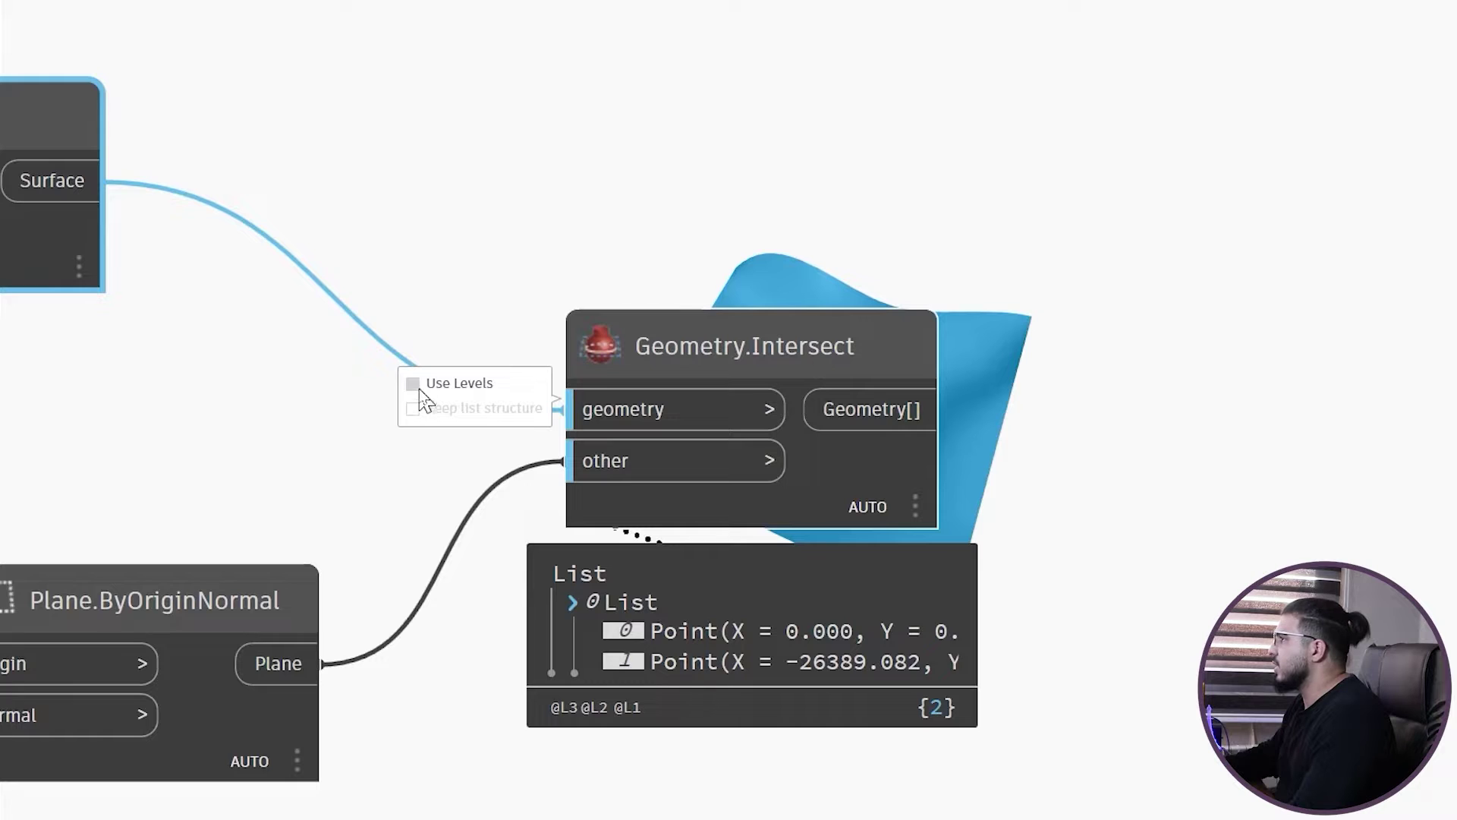
pyautogui.click(415, 384)
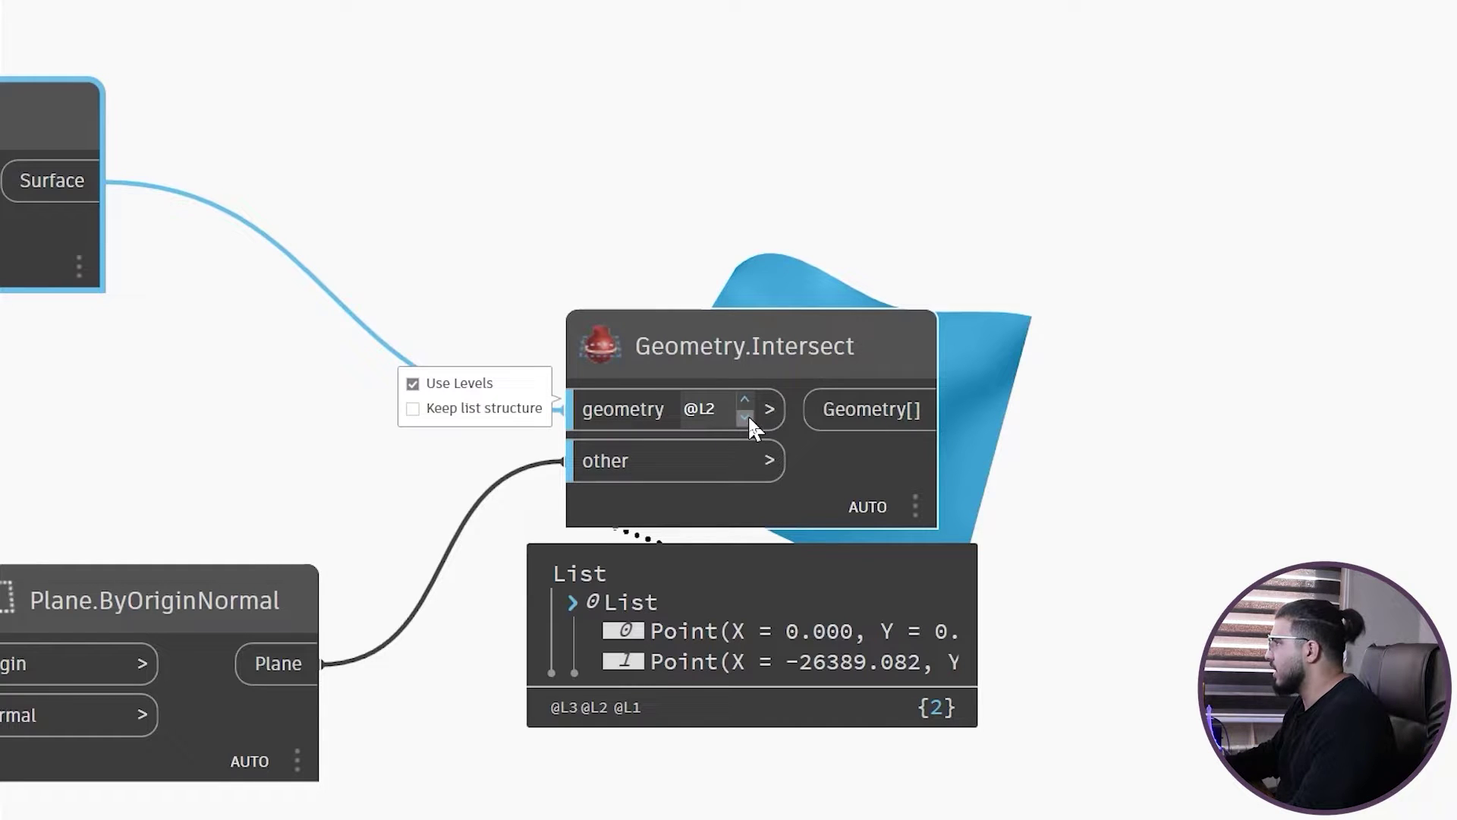
pyautogui.click(746, 415)
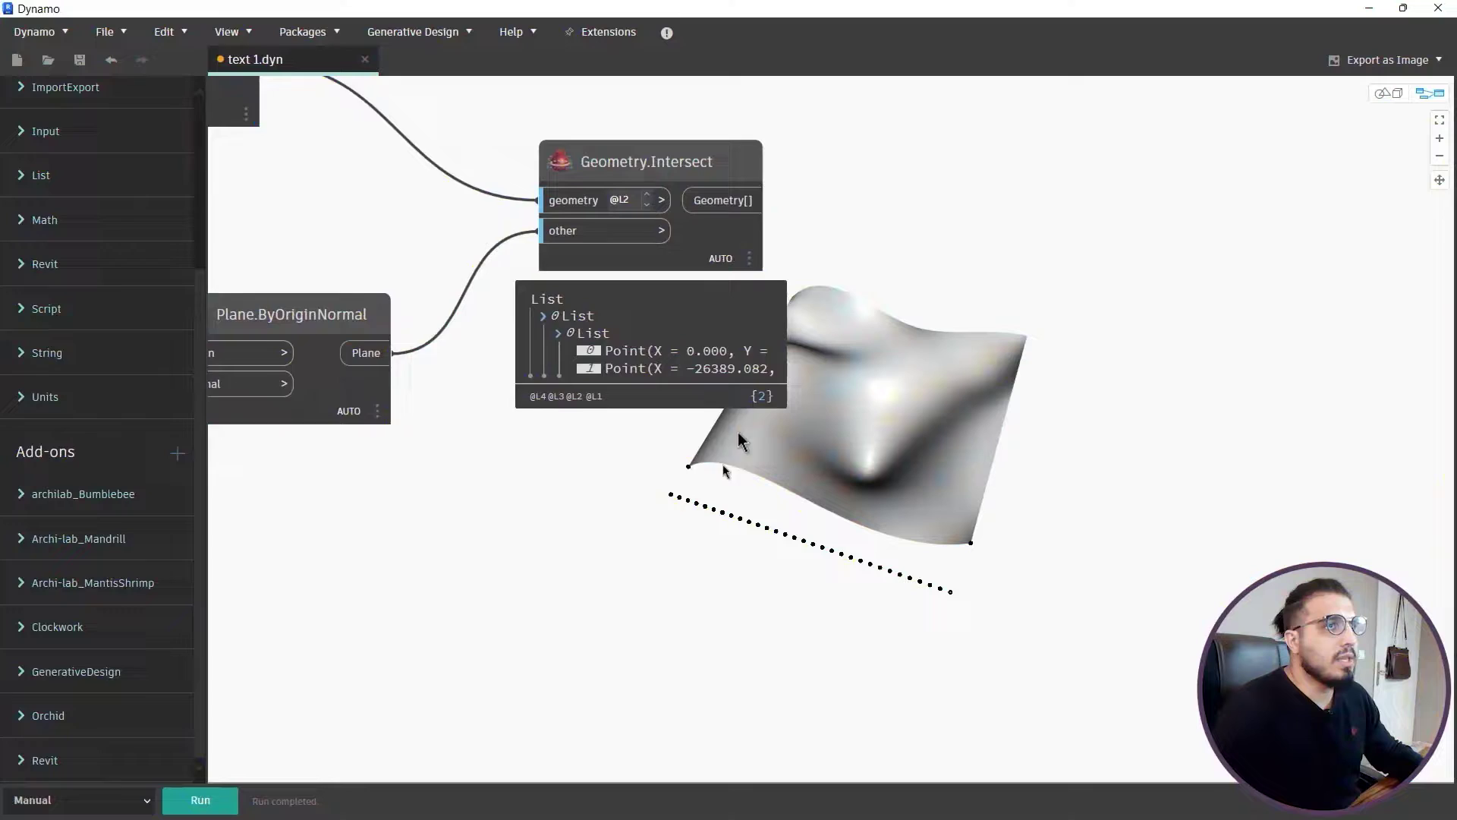
pyautogui.moveTo(739, 440); pyautogui.dragTo(586, 480, button='middle')
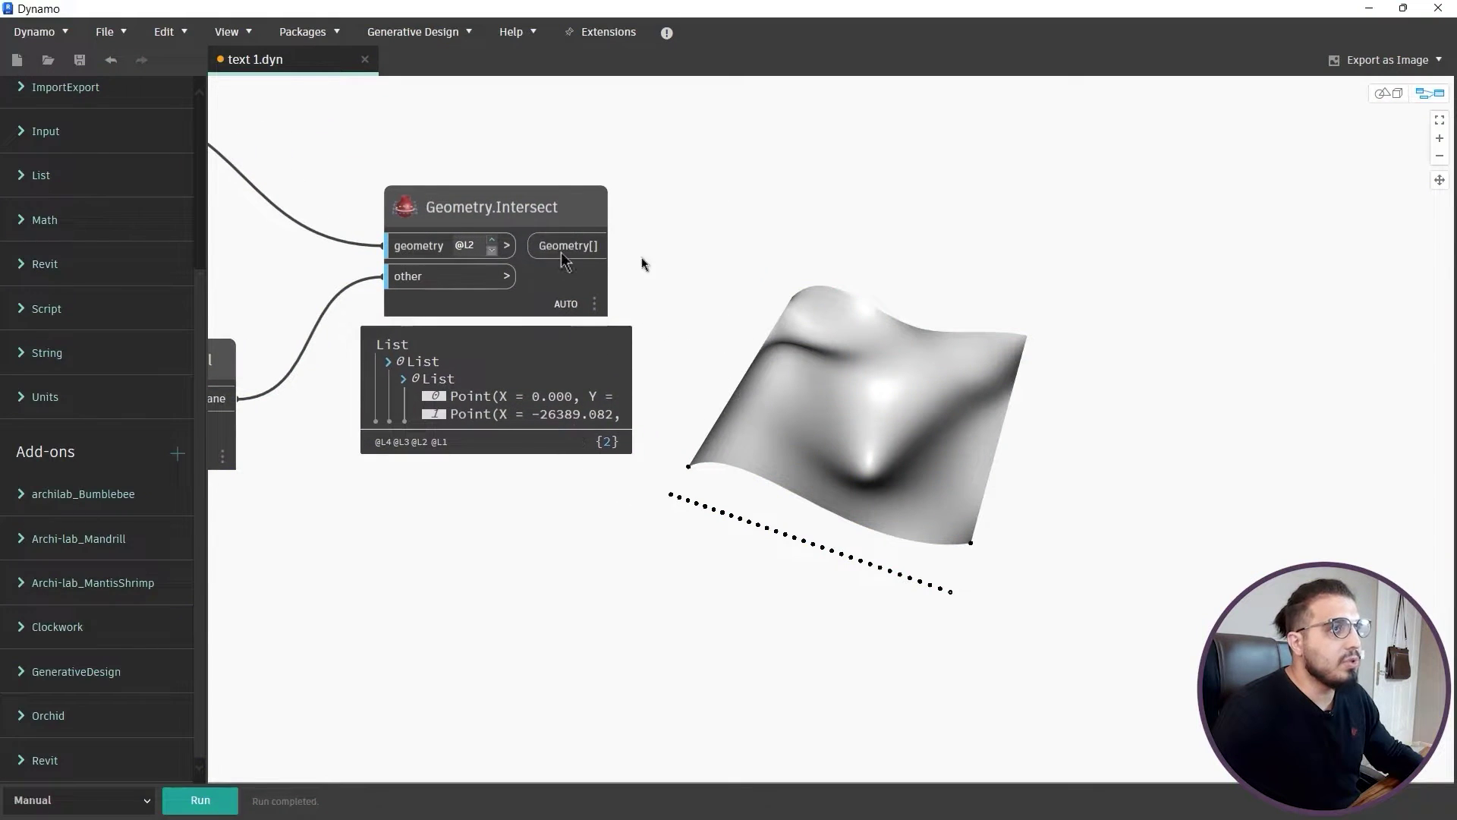
pyautogui.click(493, 251)
pyautogui.click(493, 252)
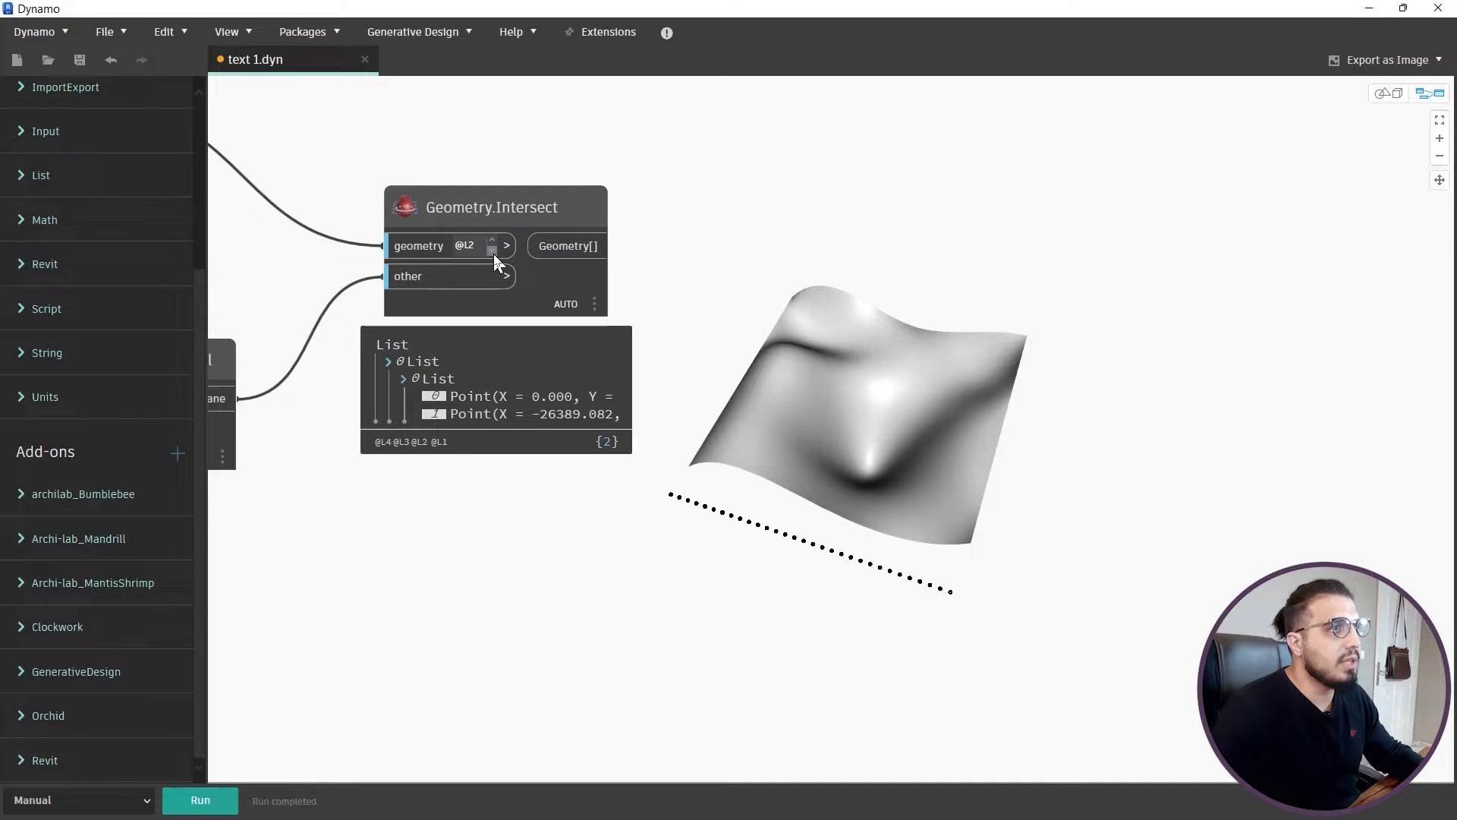
# Step: Replace Vector.YAxis with a Vector.XAxis node feeding the normal input of Plane.ByOriginNormal
pyautogui.moveTo(465, 703); pyautogui.dragTo(1048, 467, button='middle')
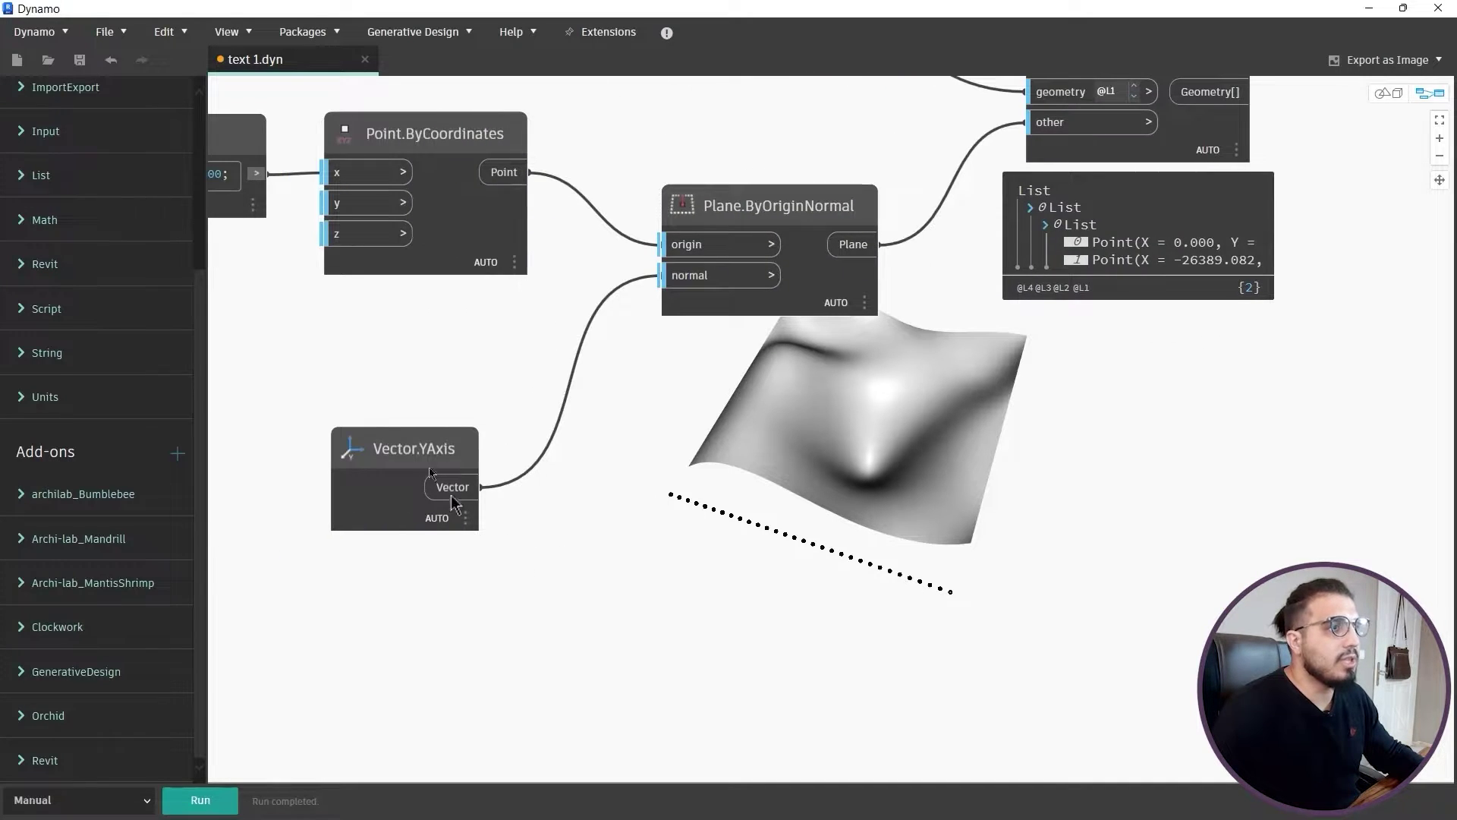
pyautogui.rightClick(371, 550)
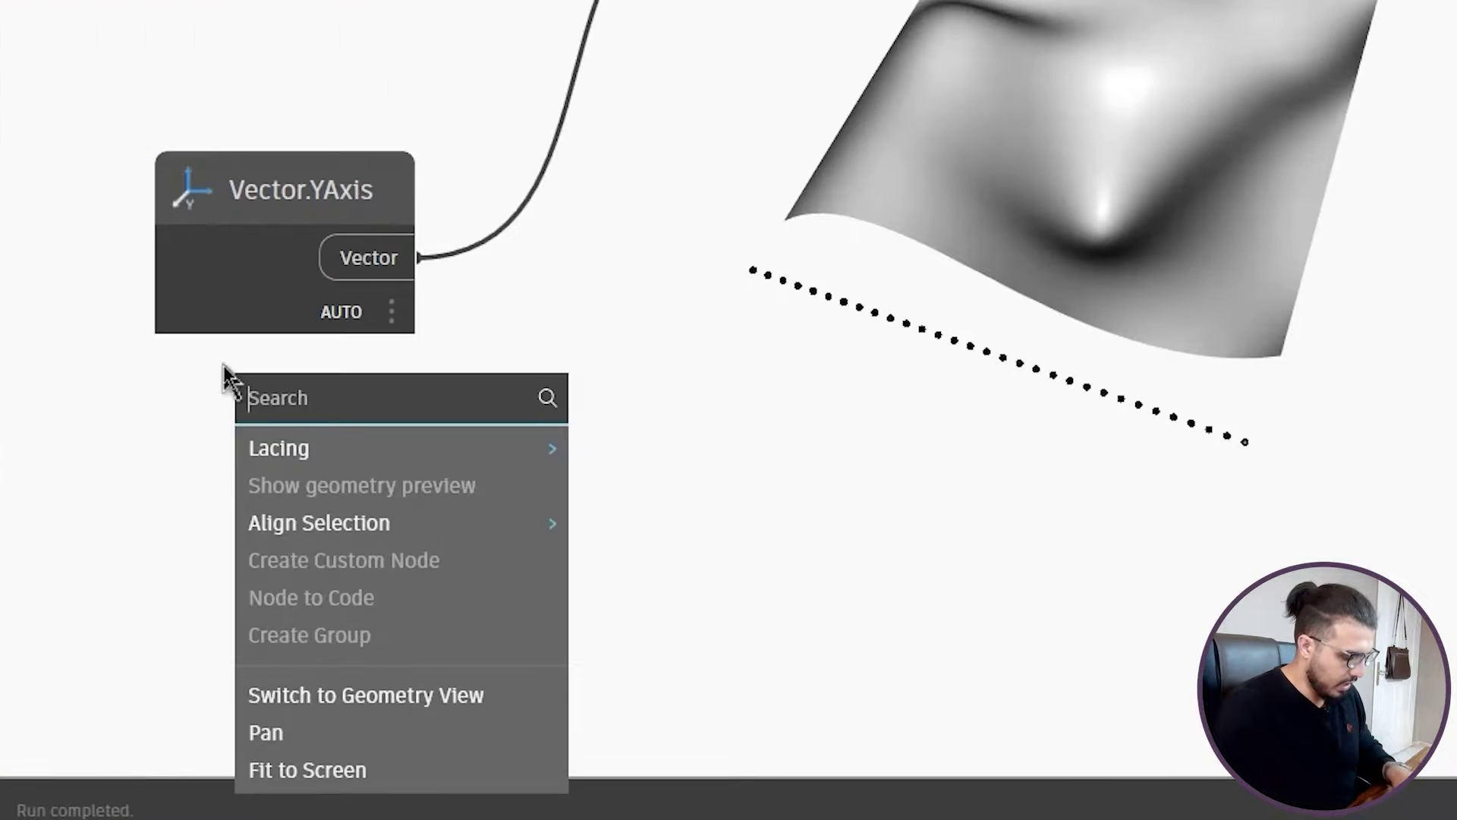
pyautogui.write('vector')
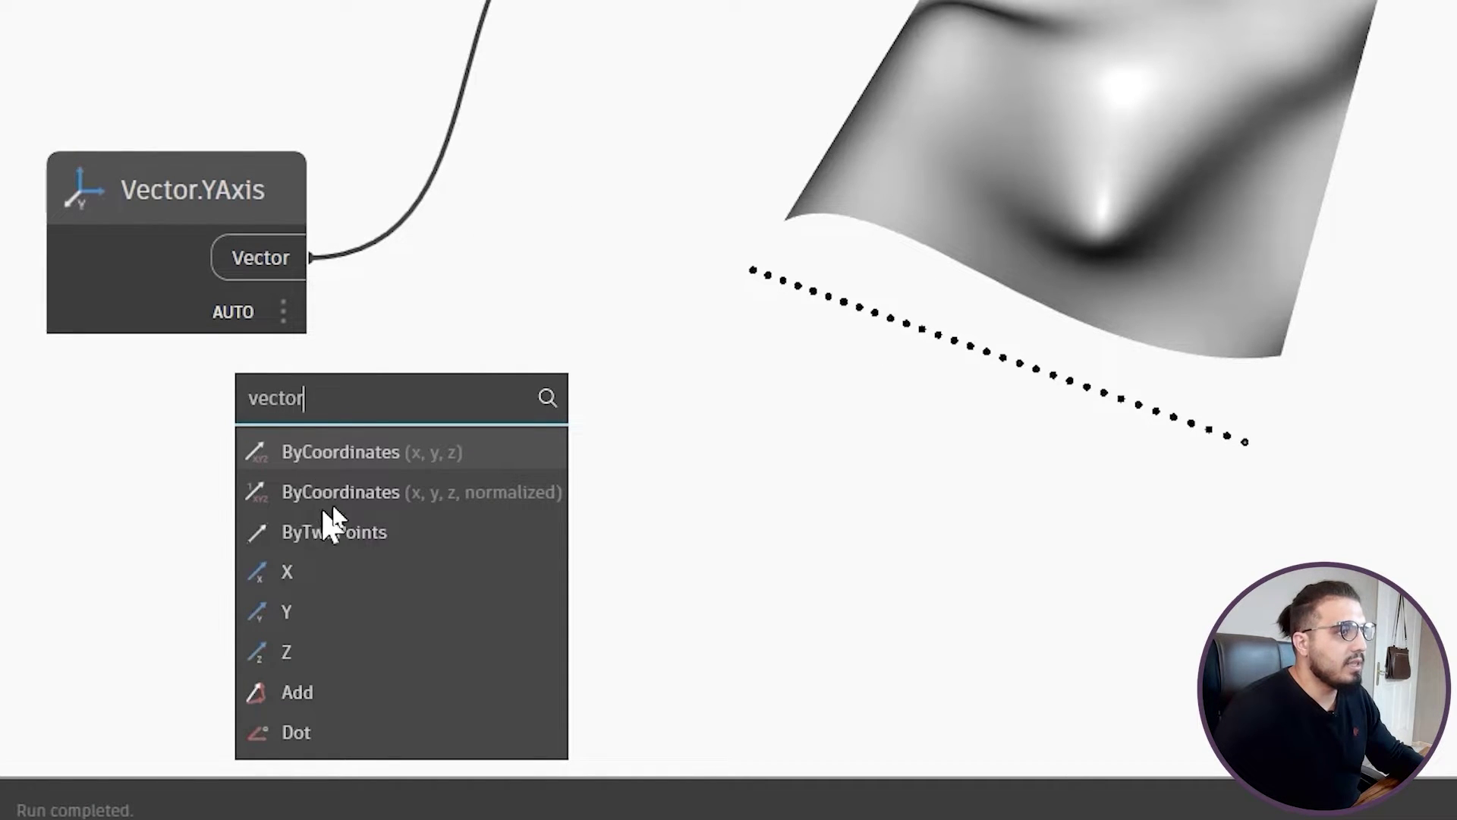
pyautogui.scroll(-2, 367, 638)
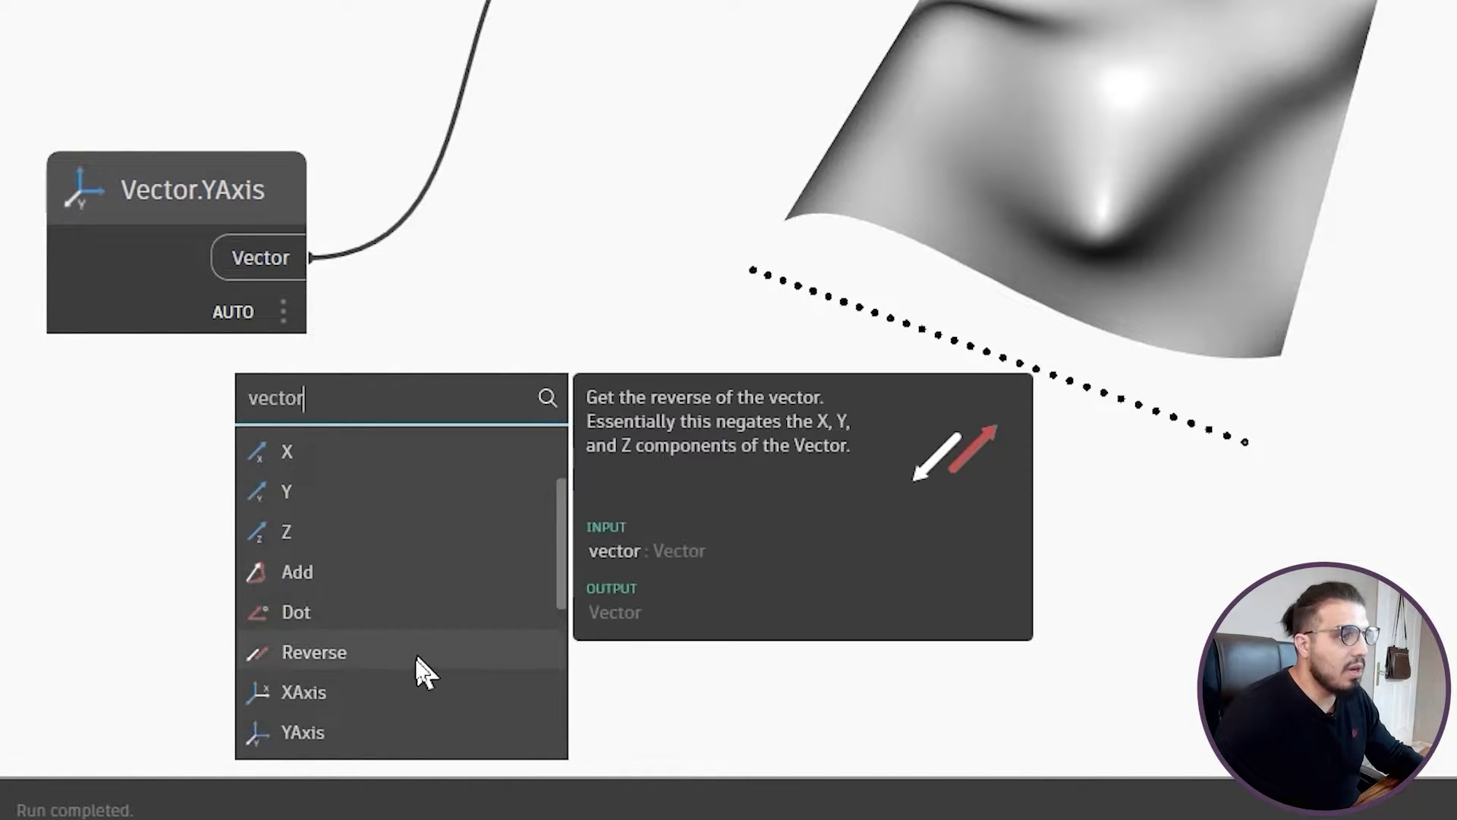
pyautogui.click(346, 692)
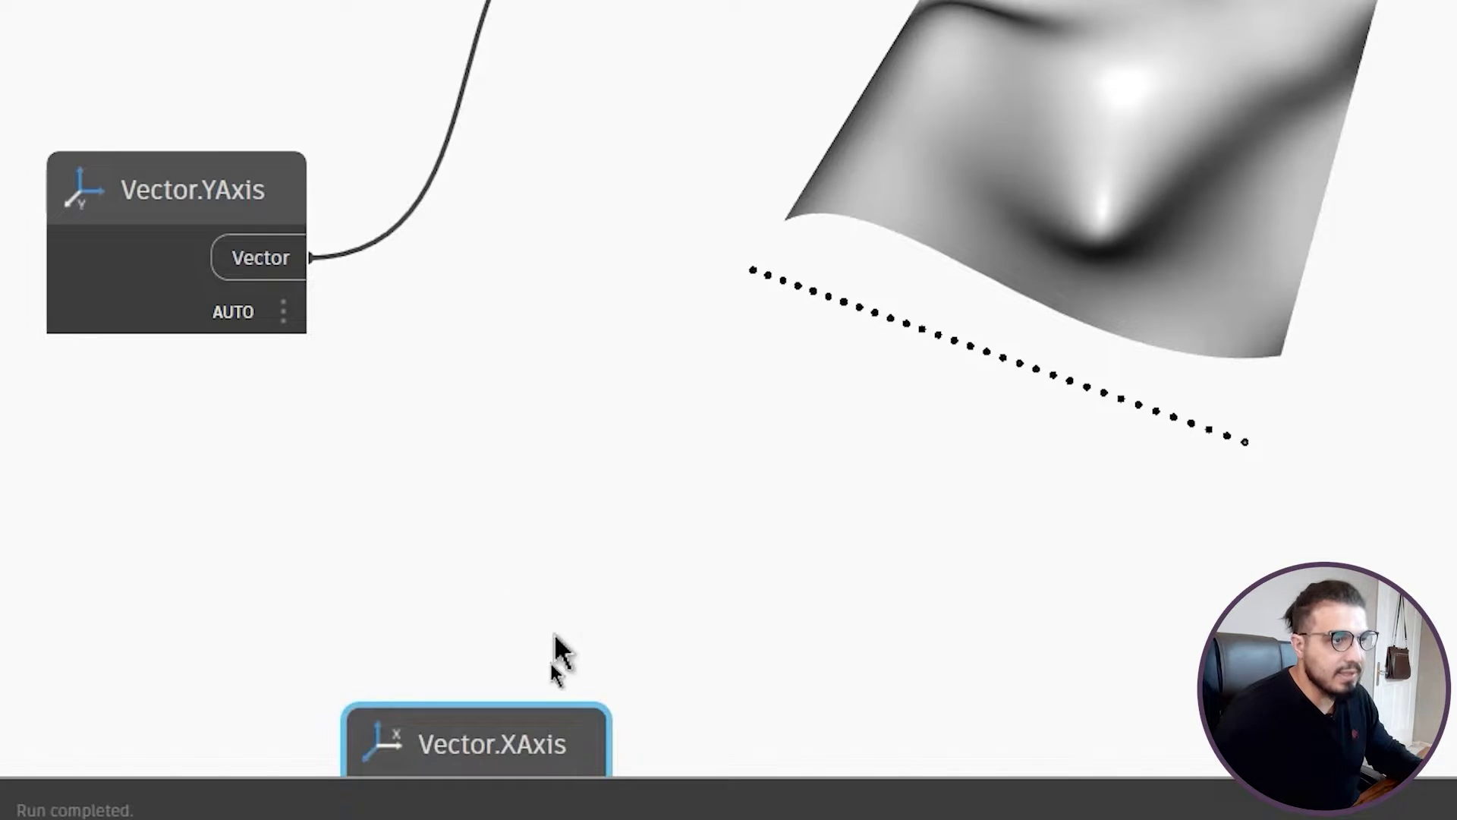
pyautogui.moveTo(527, 725); pyautogui.dragTo(413, 361)
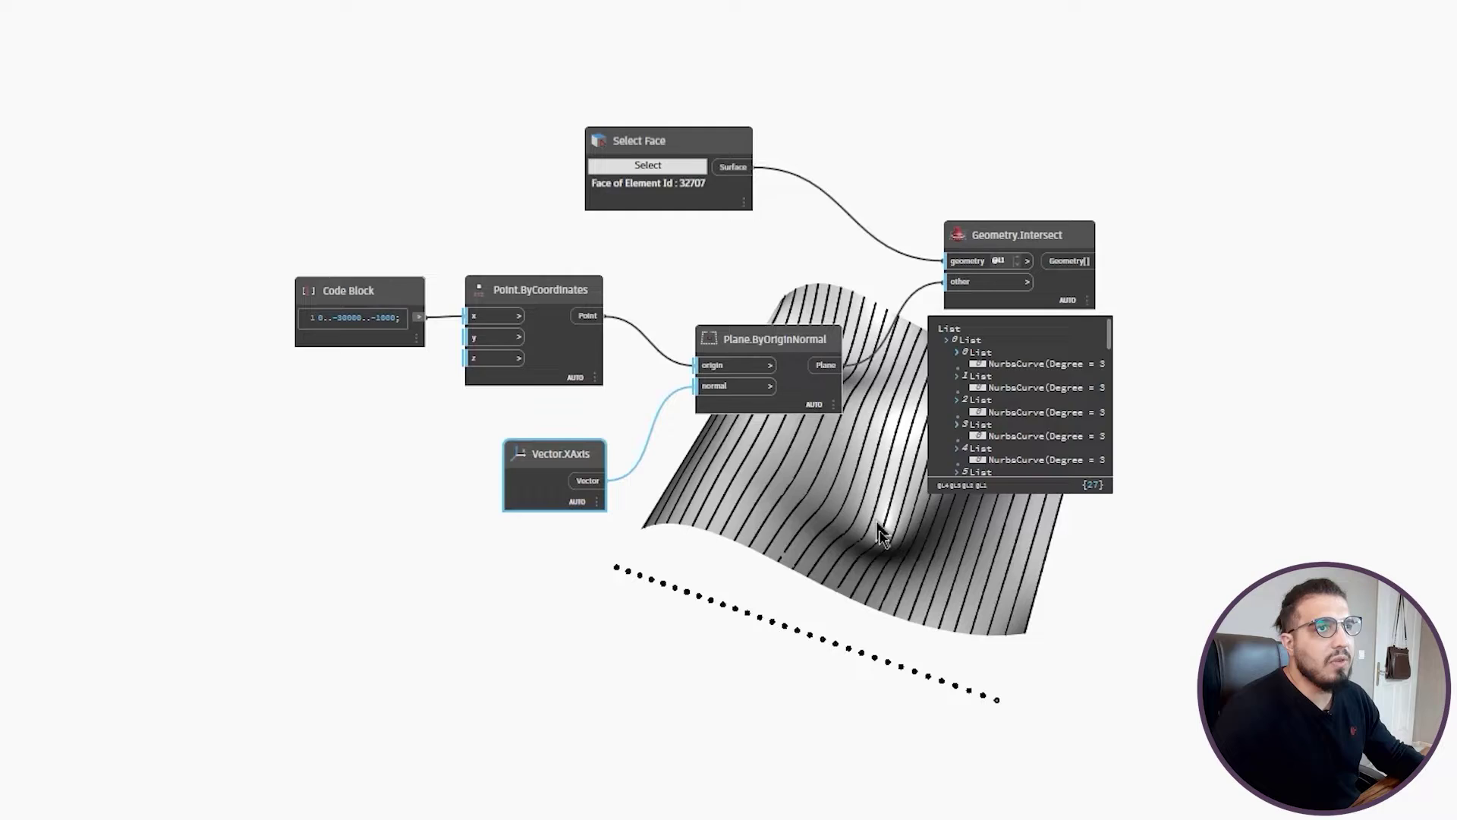
# Step: Move the Geometry.Intersect node farther away from Plane.ByOriginNormal
pyautogui.moveTo(878, 523); pyautogui.dragTo(461, 633, button='middle')
pyautogui.moveTo(647, 347); pyautogui.dragTo(745, 315)
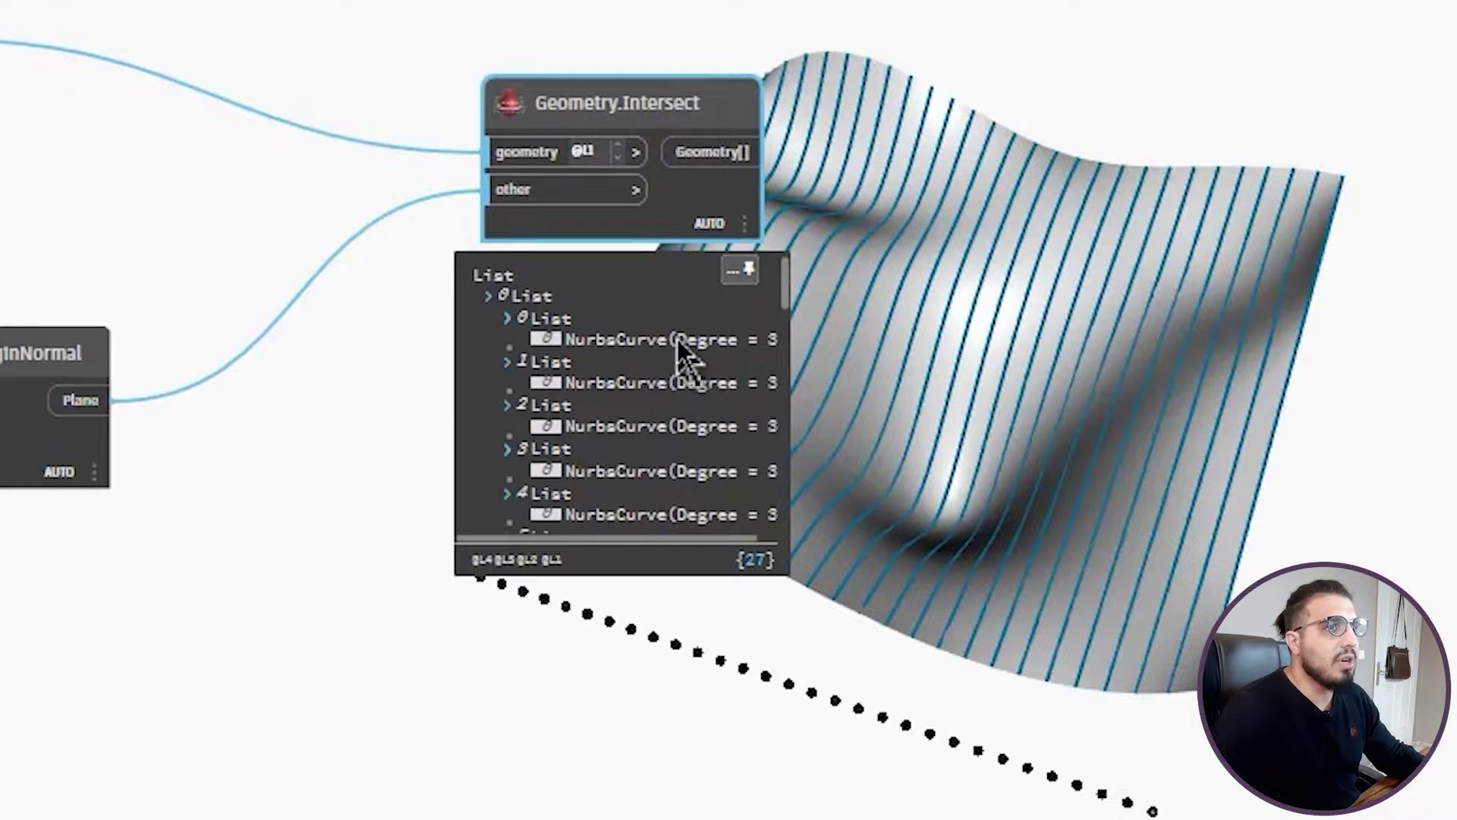
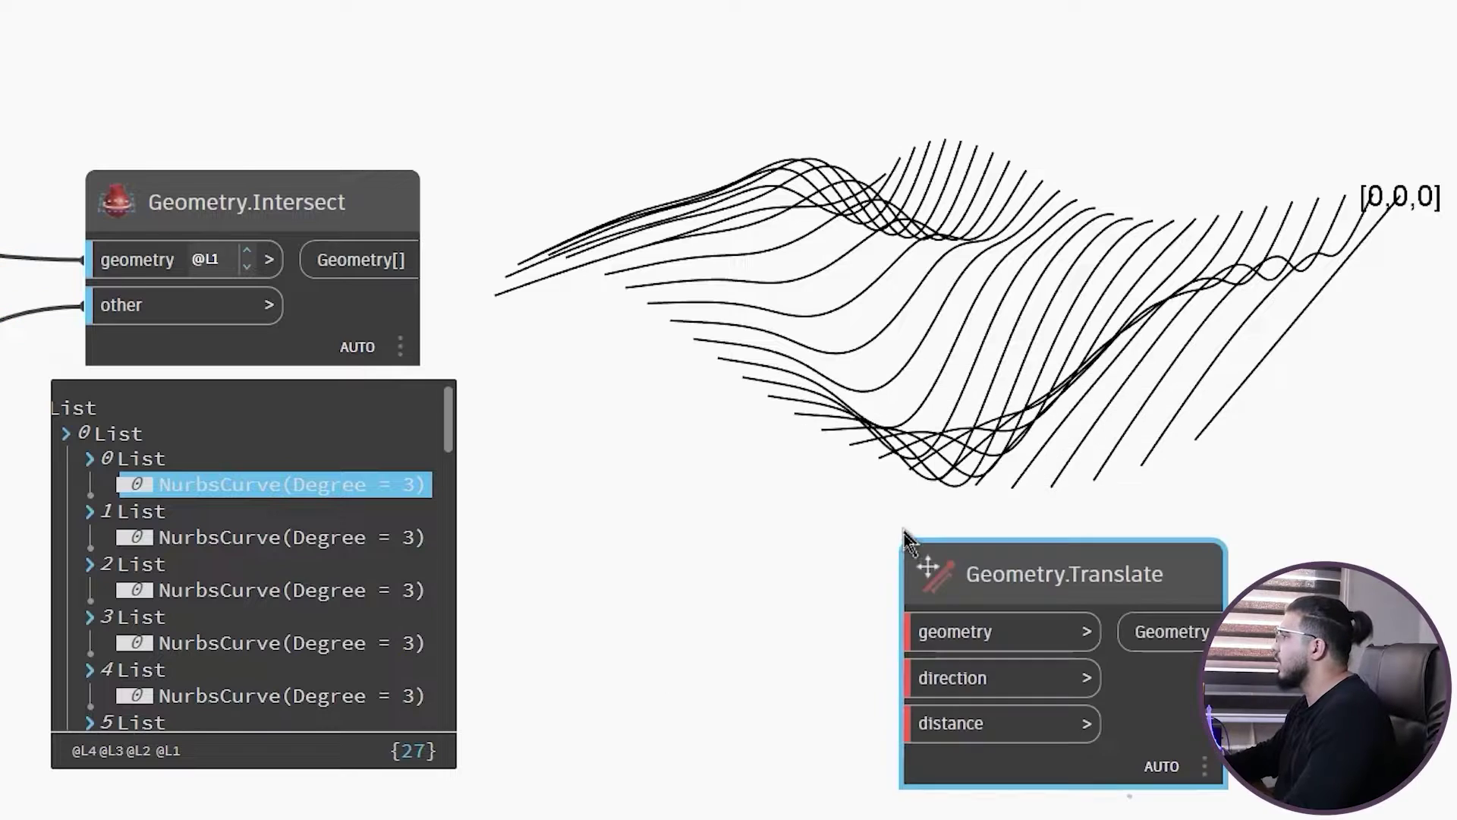
# Step: Position the Geometry.Translate node beyond Geometry.Intersect and connect the Geometry[] output to its geometry input
pyautogui.moveTo(1033, 570); pyautogui.dragTo(558, 242)
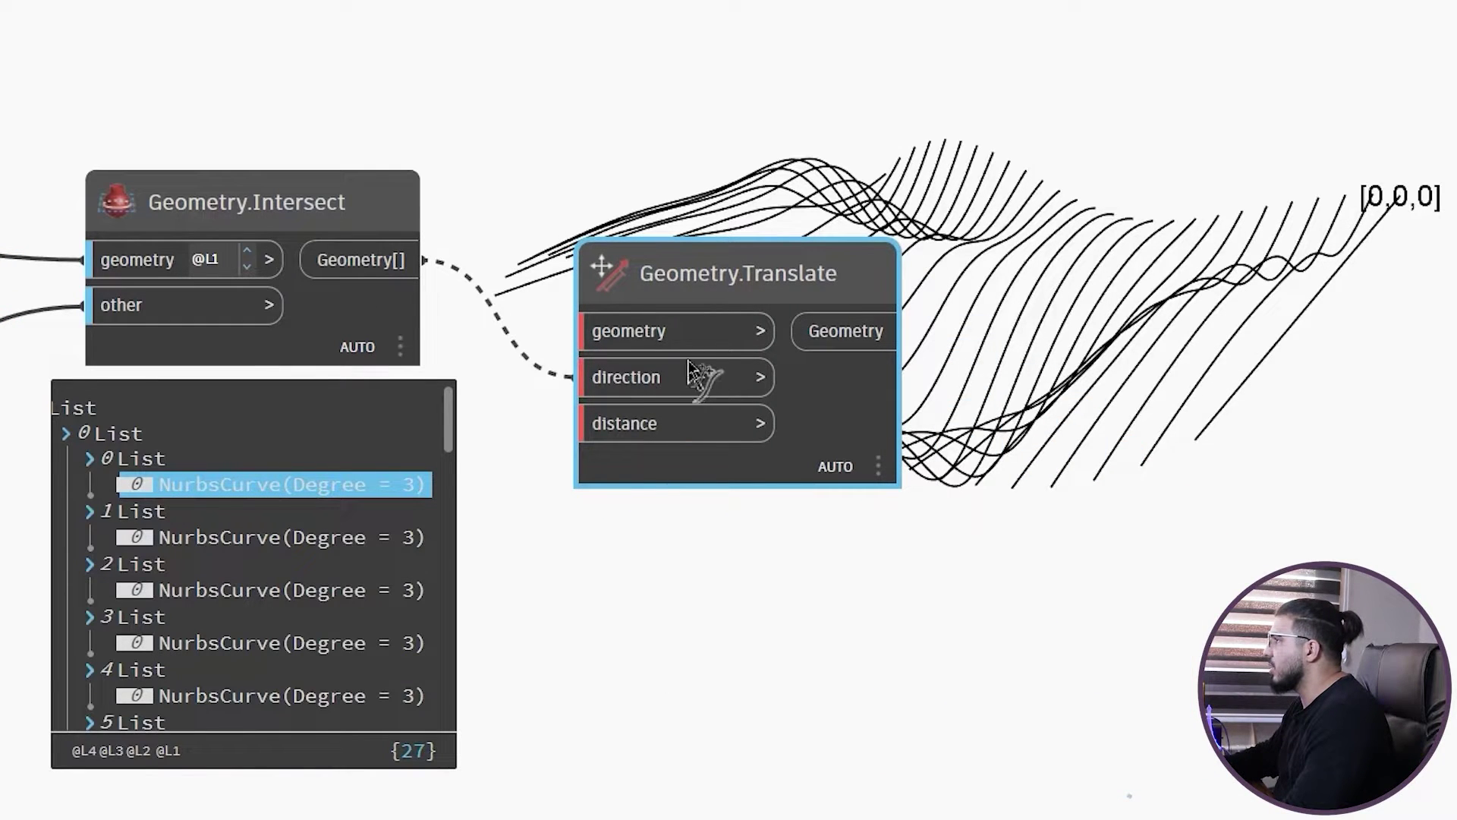
pyautogui.click(657, 334)
pyautogui.moveTo(673, 676); pyautogui.dragTo(184, 515, button='middle')
pyautogui.moveTo(346, 117); pyautogui.dragTo(700, 174)
# Step: Add a Code Block containing 200 and connect it to the distance input of Geometry.Translate
pyautogui.doubleClick(205, 429)
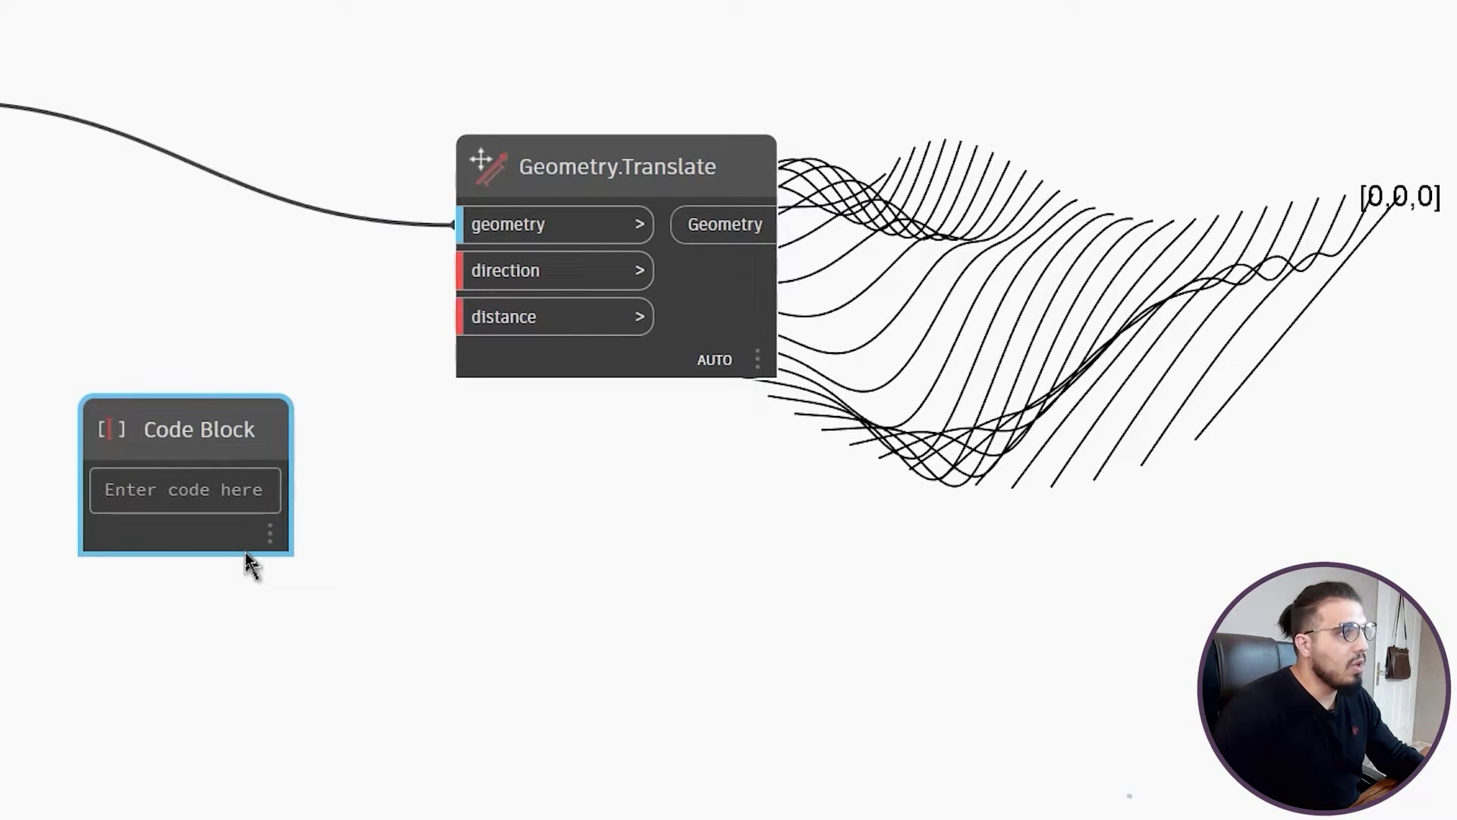
pyautogui.write('200')
pyautogui.click(298, 692)
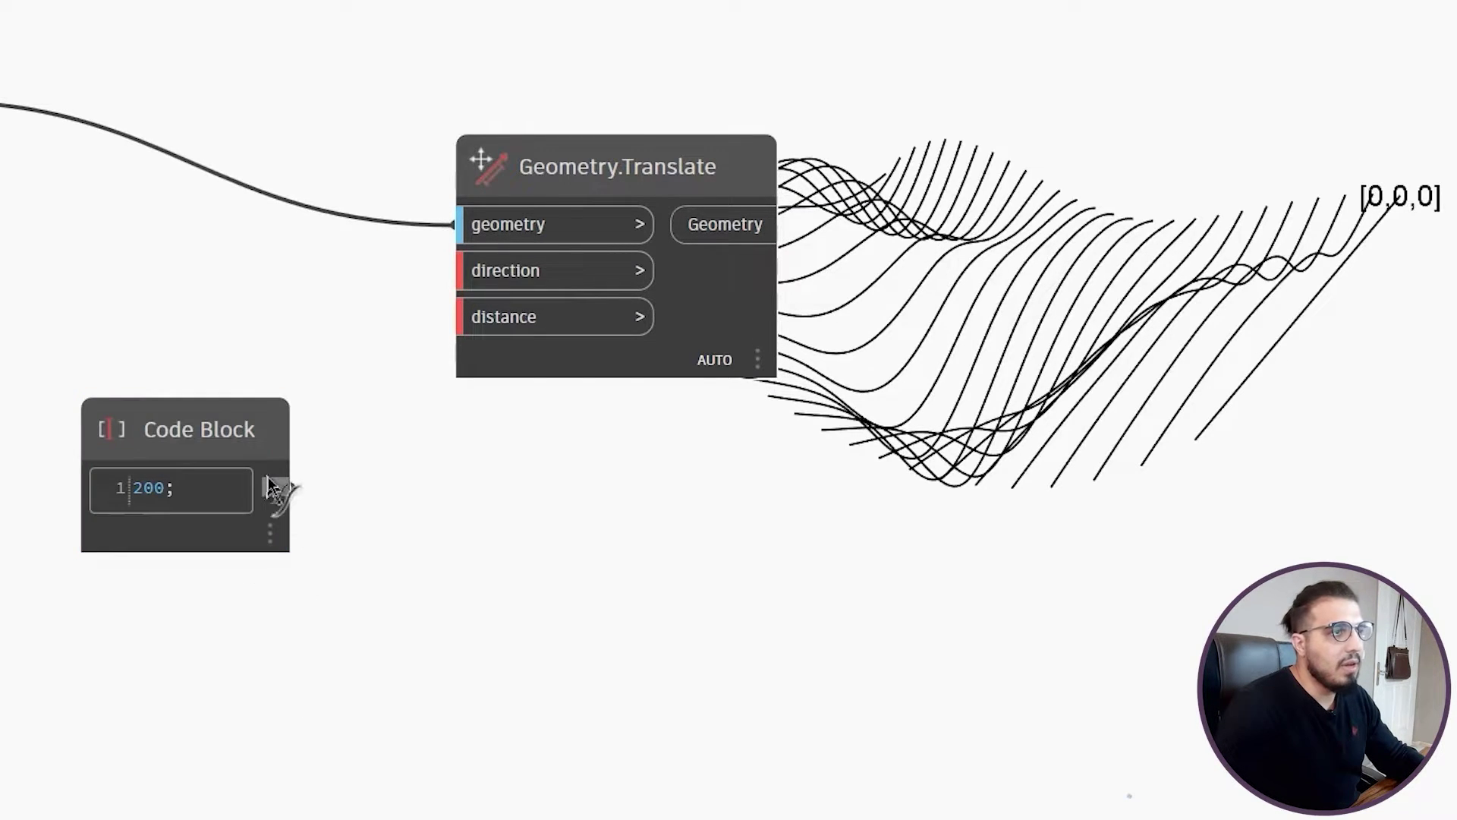
pyautogui.click(524, 321)
pyautogui.moveTo(491, 537); pyautogui.dragTo(911, 478, button='middle')
pyautogui.scroll(-2, 911, 478)
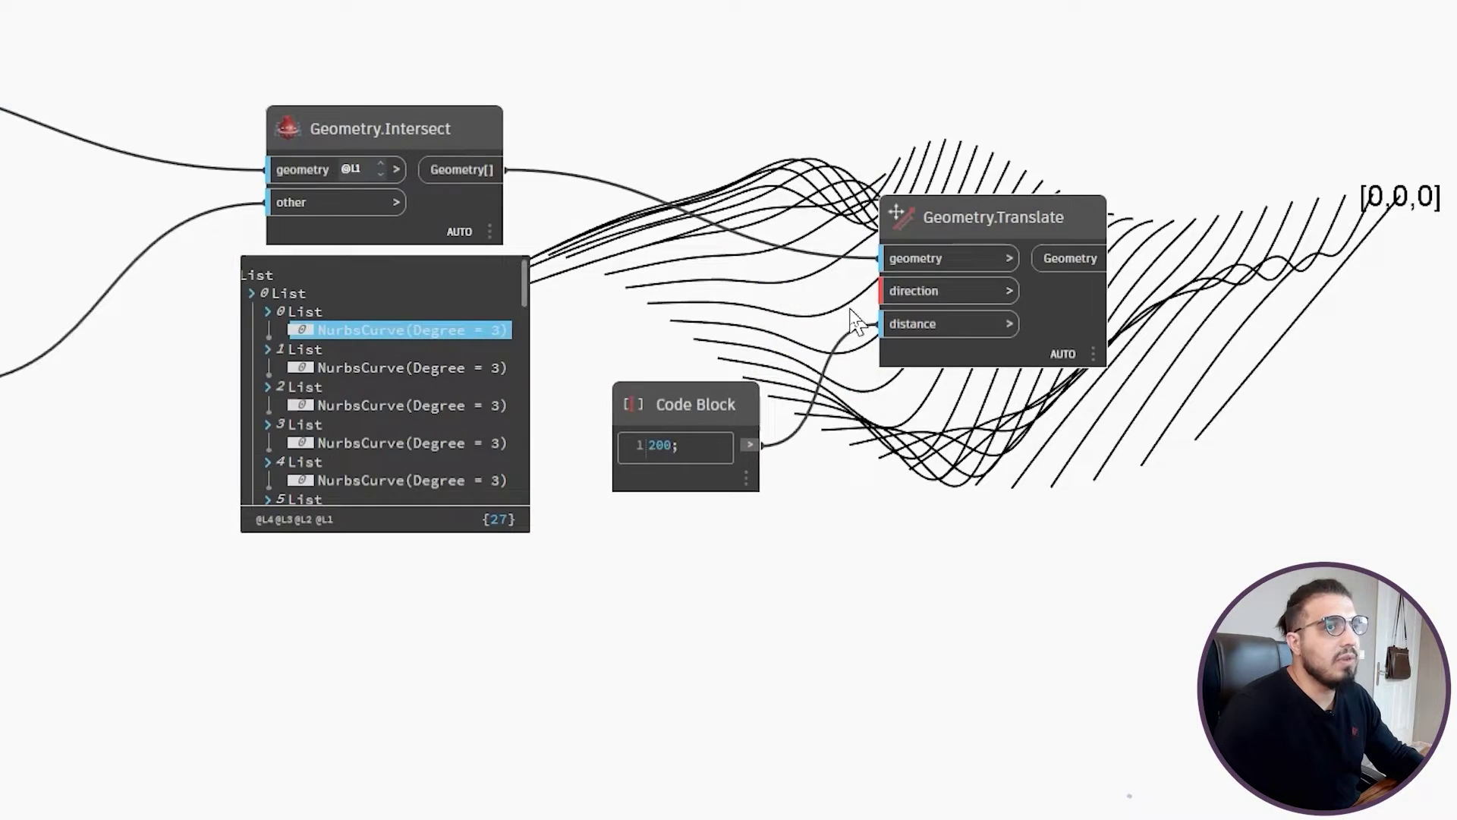
# Step: Add a Vector.ZAxis node and connect its Vector output to the direction input of Geometry.Translate
pyautogui.scroll(3, 854, 322)
pyautogui.rightClick(378, 274)
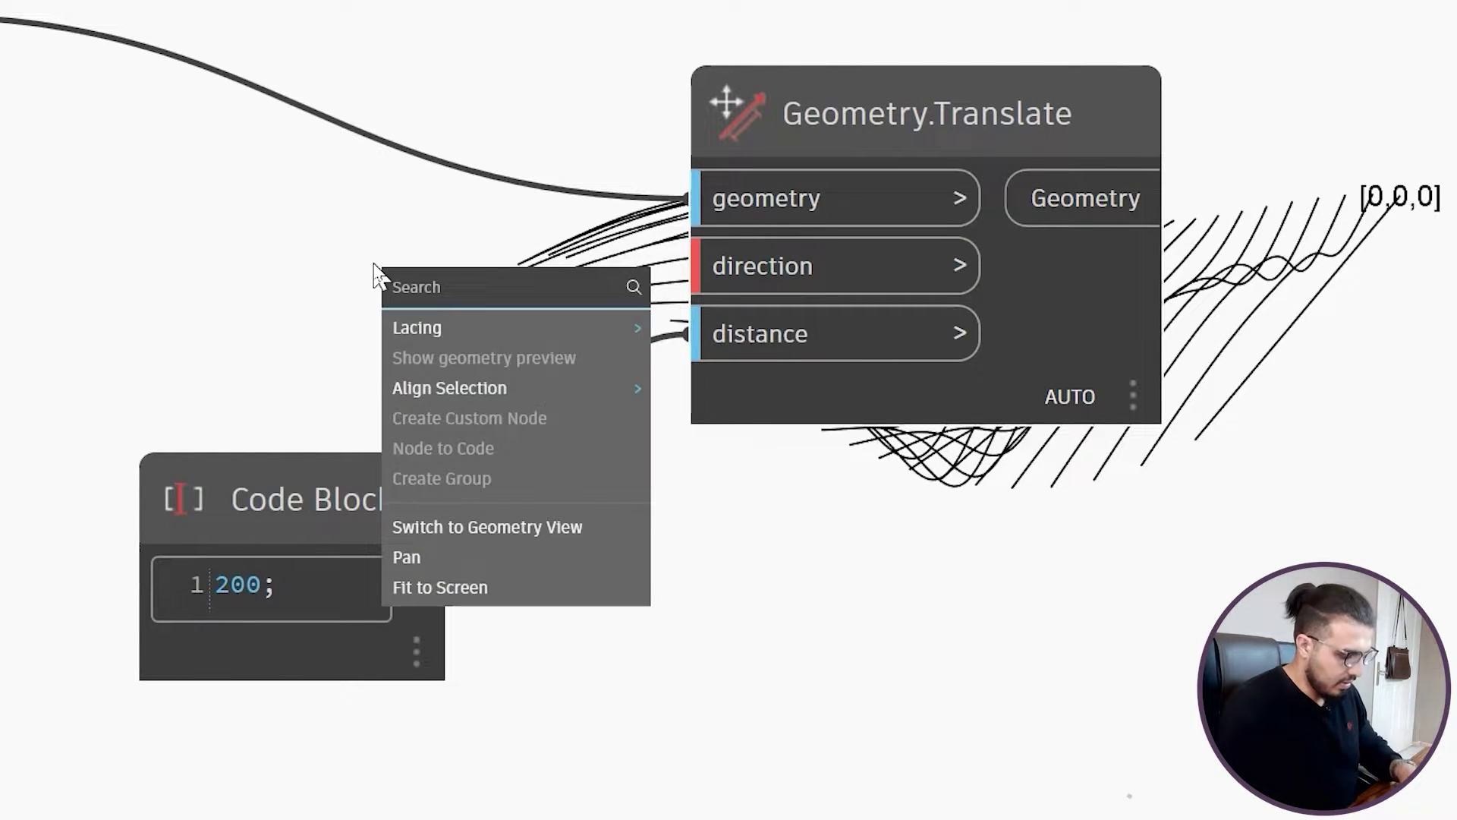
pyautogui.write('vect')
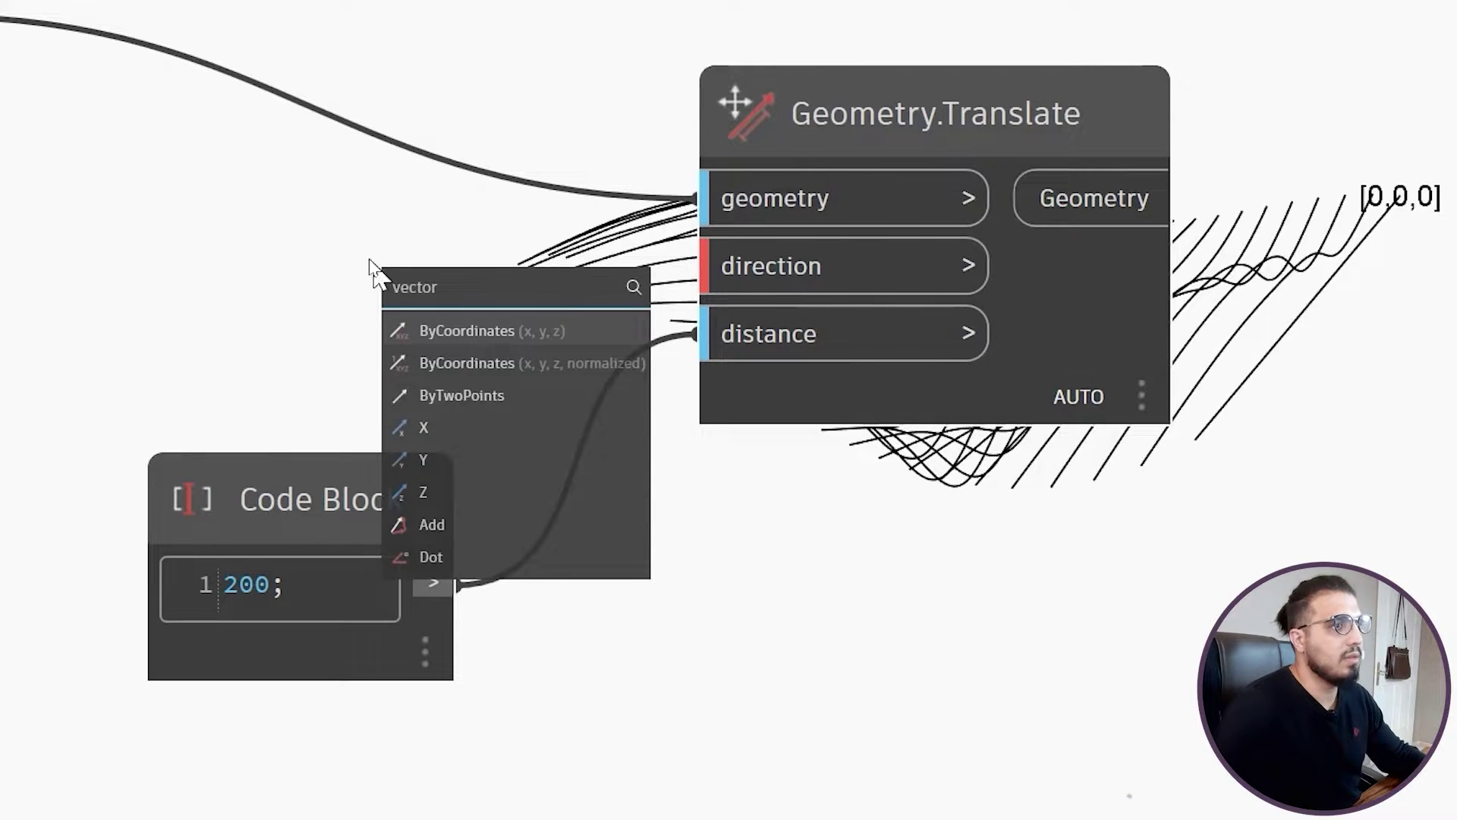
pyautogui.write('or')
pyautogui.scroll(-3, 531, 460)
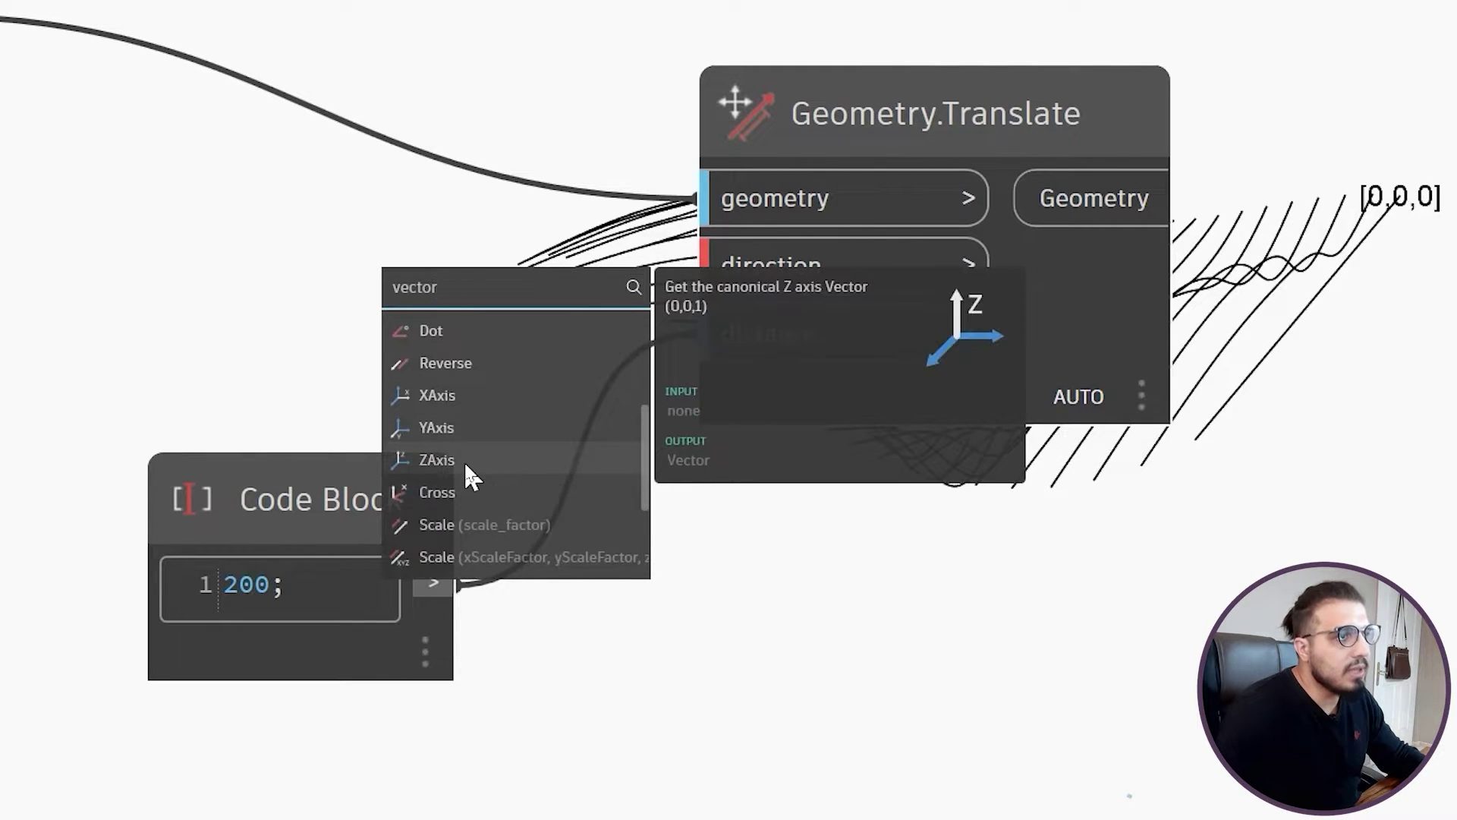
pyautogui.click(463, 462)
pyautogui.moveTo(618, 547); pyautogui.dragTo(211, 212)
pyautogui.moveTo(354, 286); pyautogui.dragTo(690, 277)
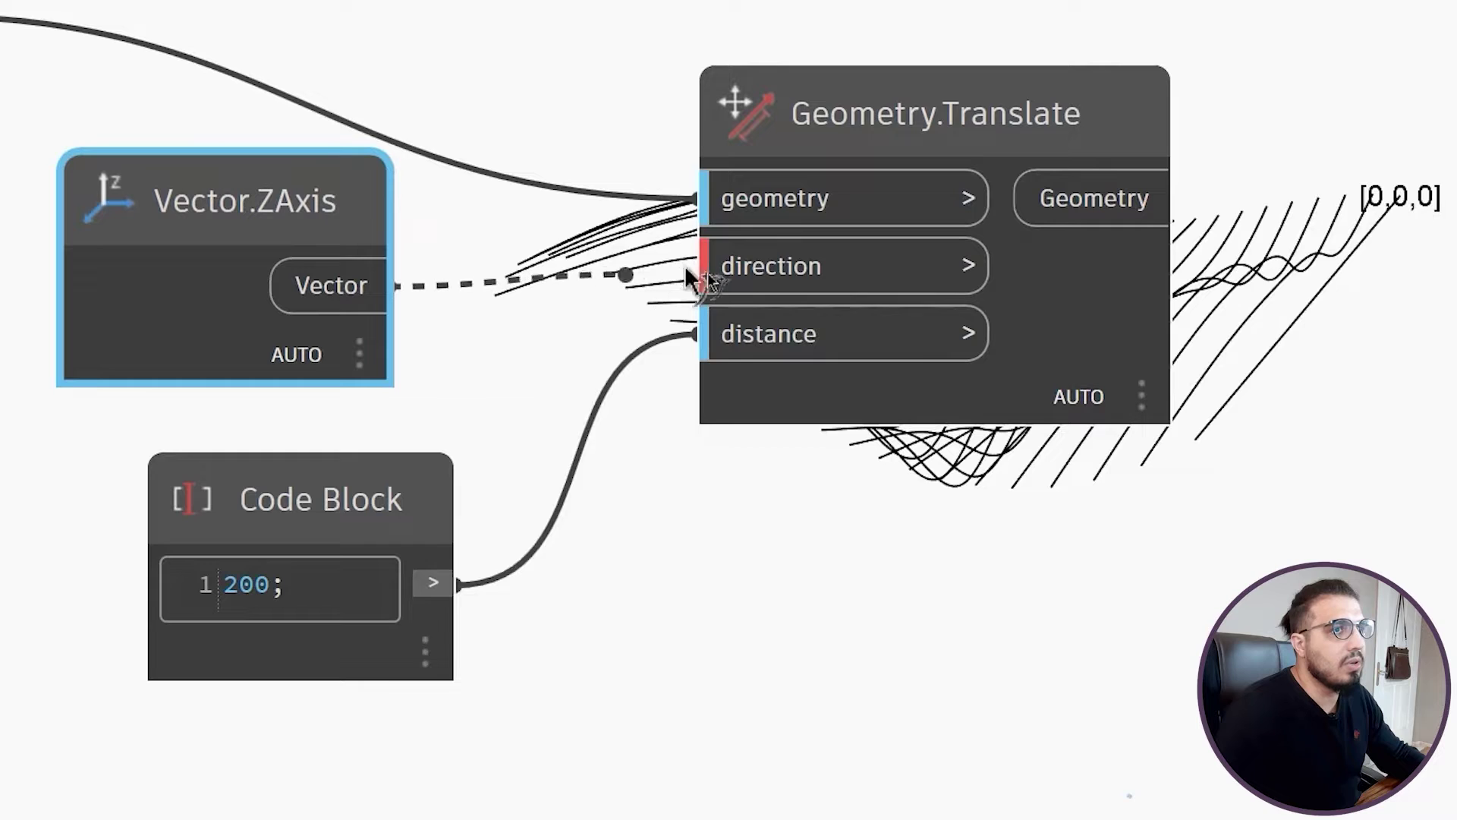
pyautogui.click(729, 272)
# Step: Run the graph and inspect the original and translated curves in the 3D geometry view
pyautogui.scroll(-3, 733, 475)
pyautogui.moveTo(872, 641); pyautogui.dragTo(350, 481, button='middle')
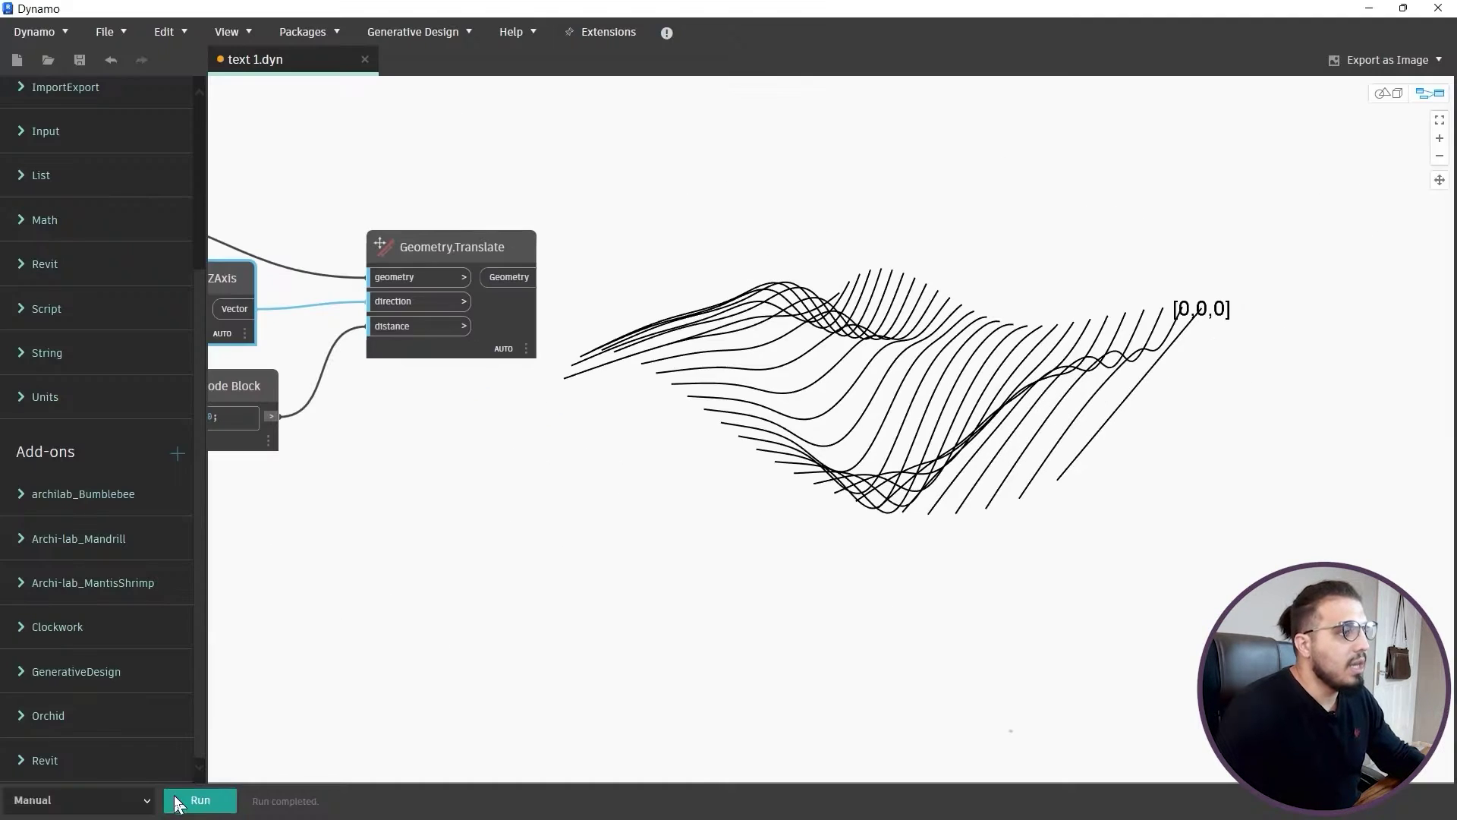
pyautogui.click(199, 799)
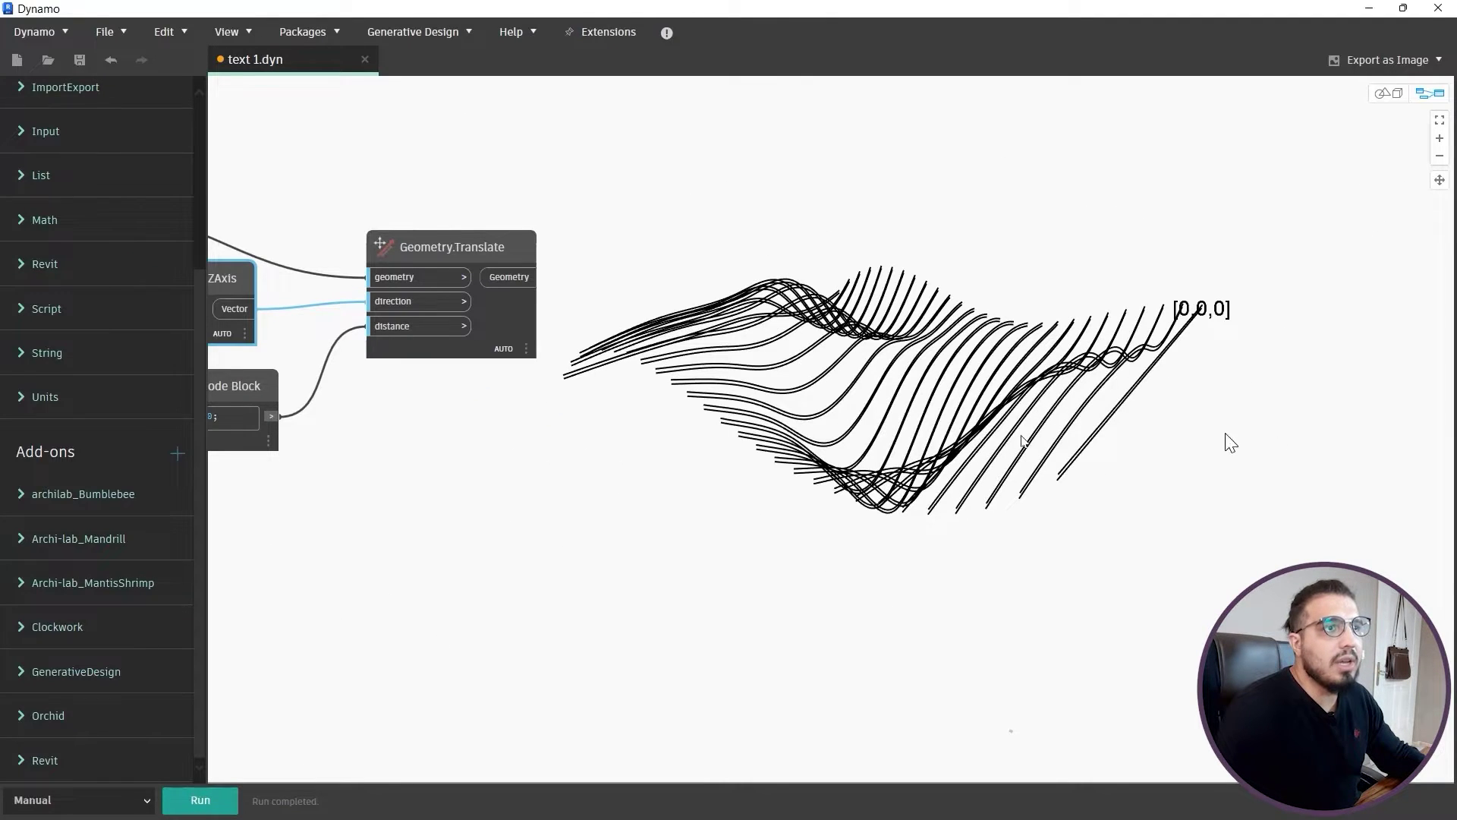
pyautogui.click(1384, 93)
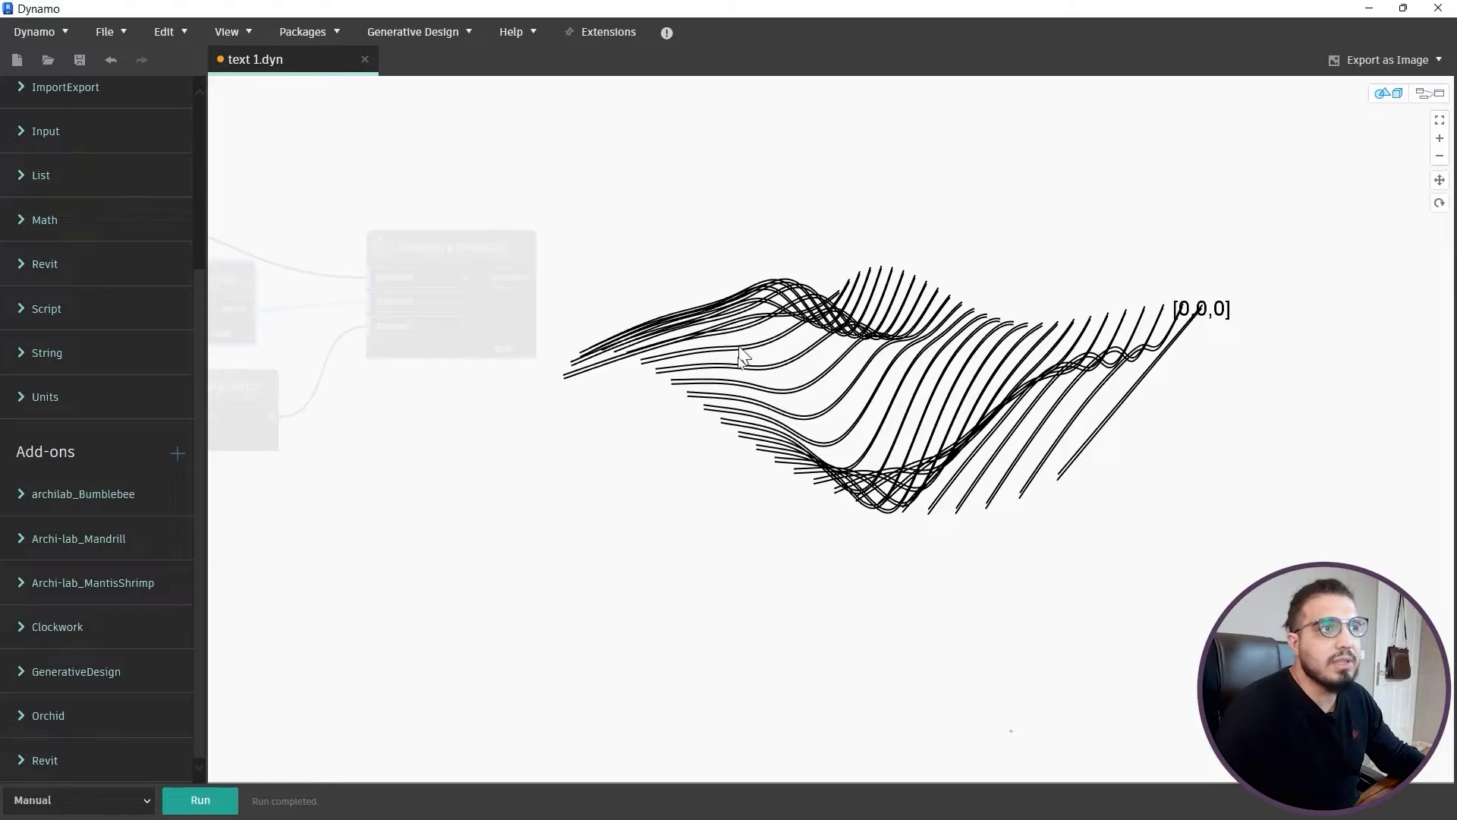
pyautogui.scroll(6, 747, 383)
pyautogui.scroll(-8, 937, 512)
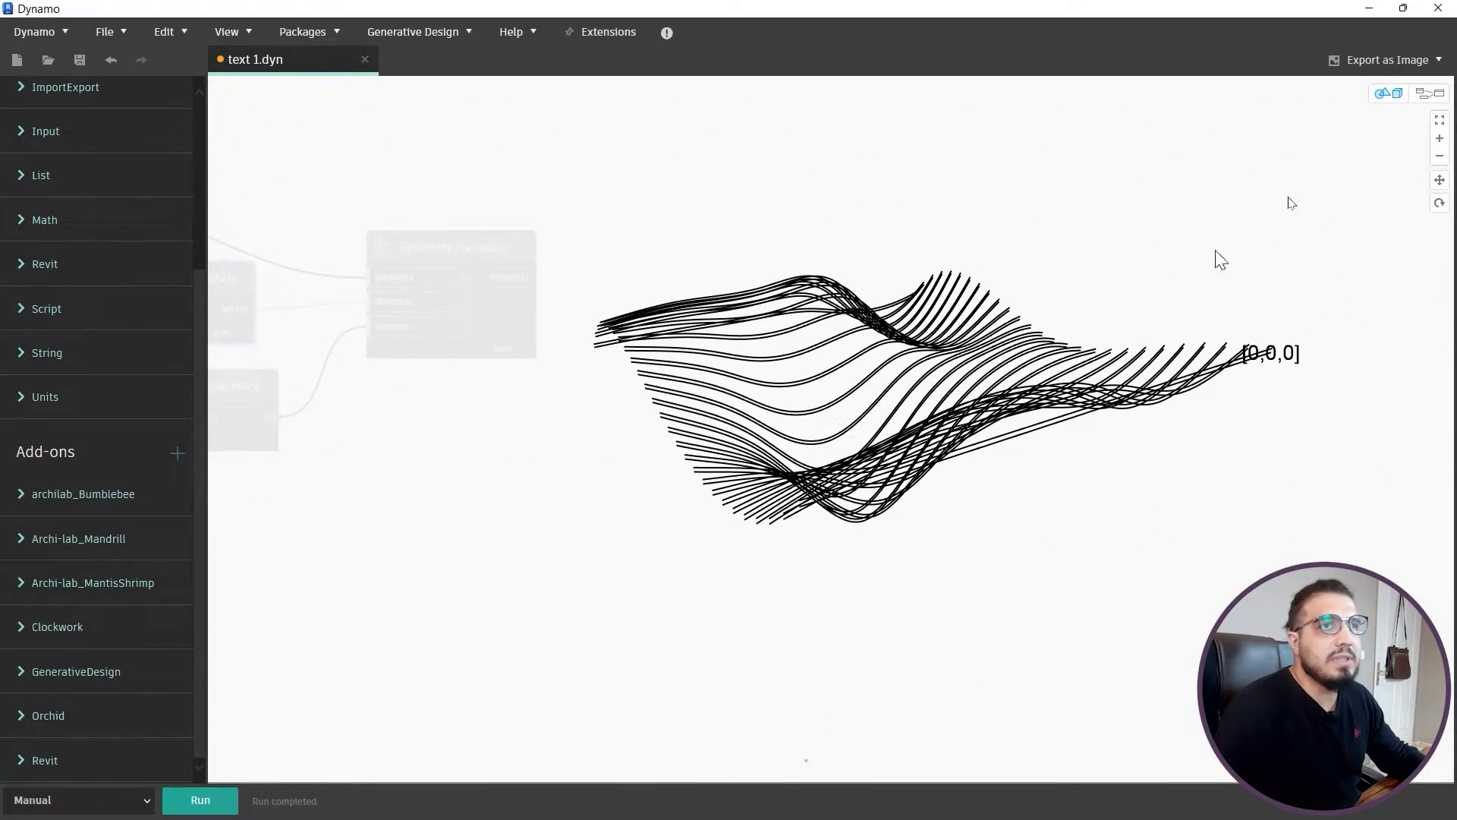
pyautogui.click(1428, 95)
# Step: Set the Code Block feeding the distance input of Geometry.Translate to 300 and run the graph
pyautogui.moveTo(784, 423); pyautogui.dragTo(960, 349, button='middle')
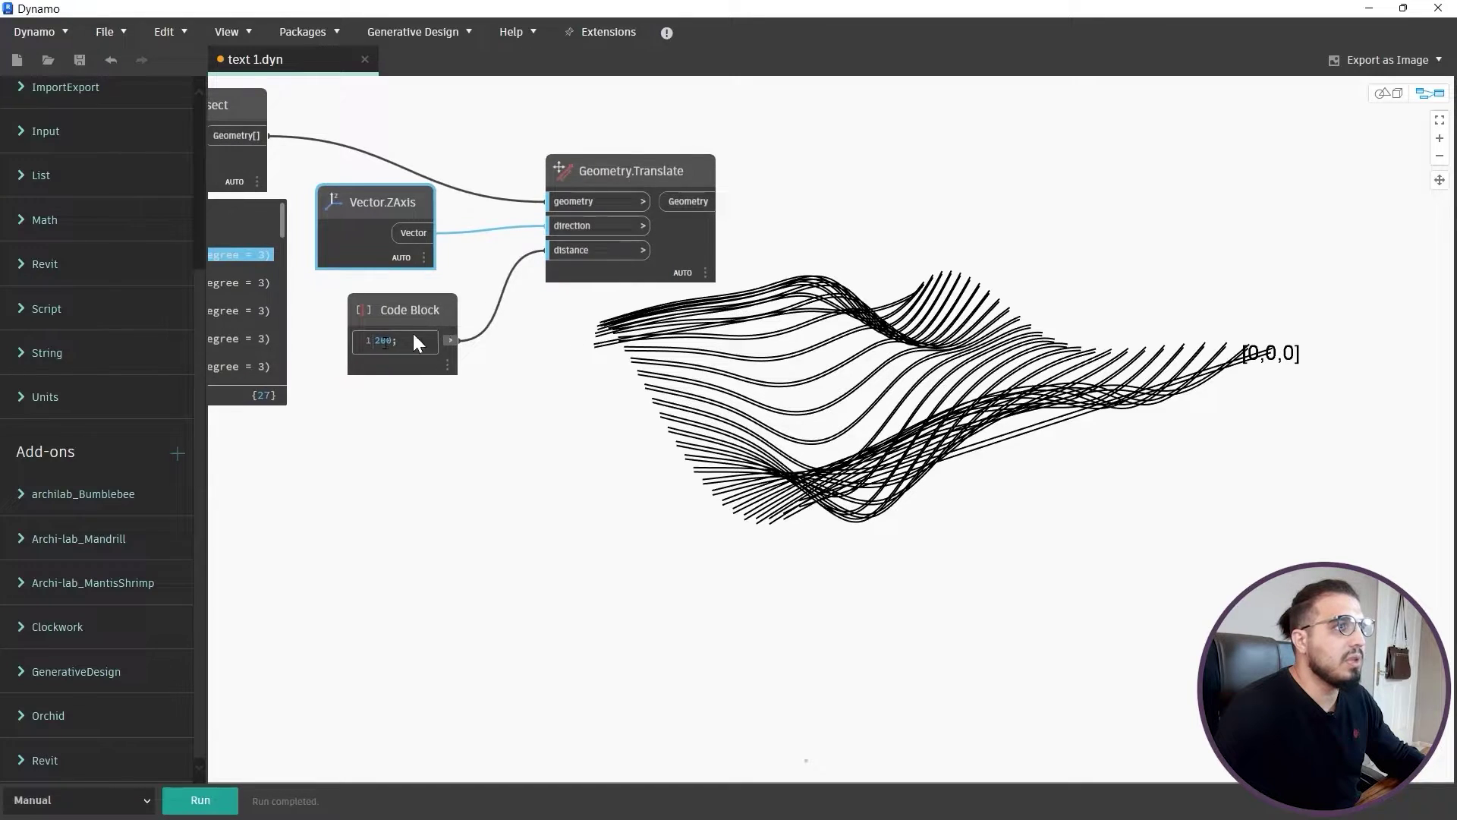
pyautogui.scroll(1, 418, 335)
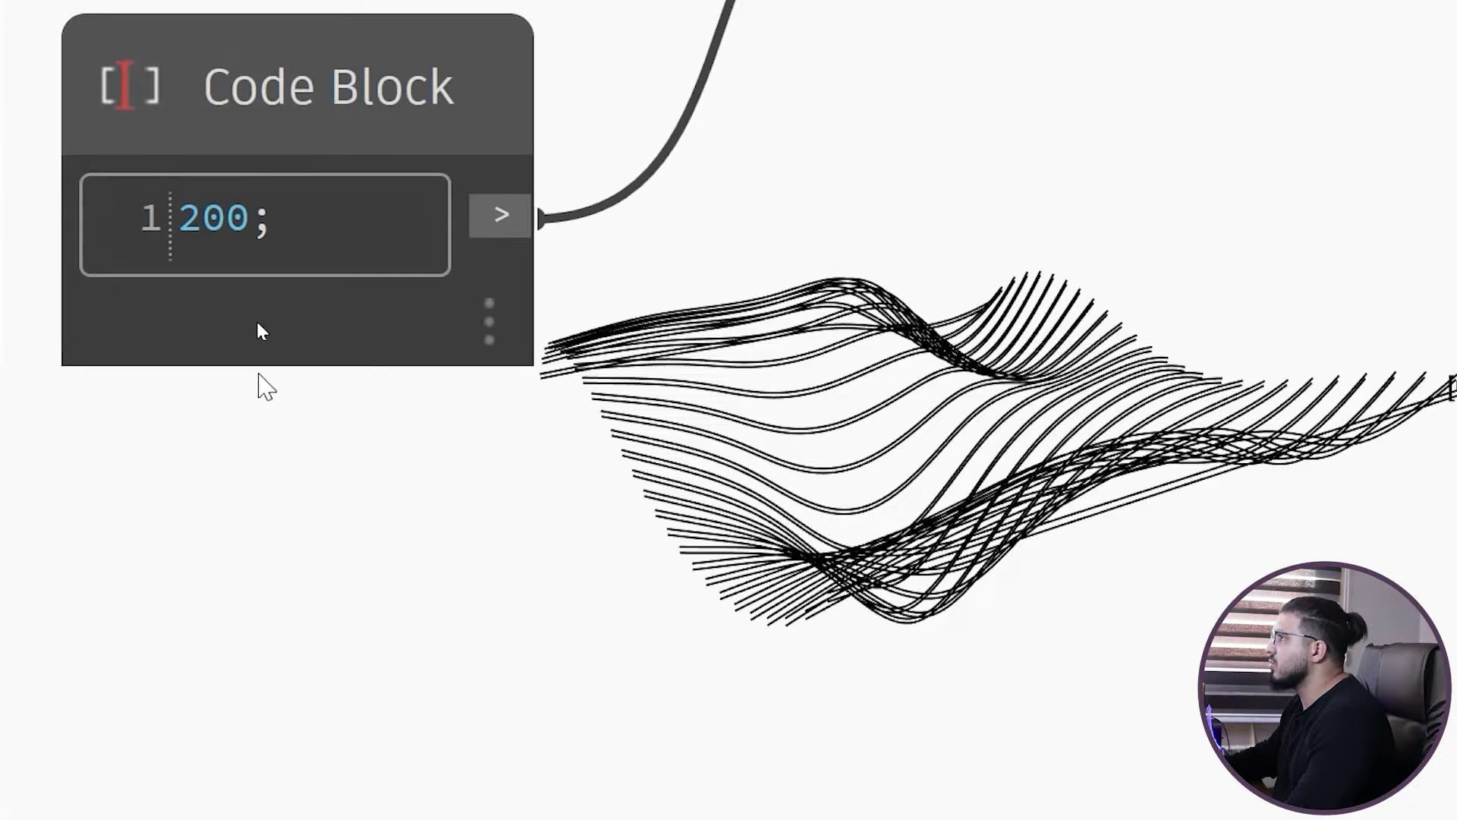
pyautogui.moveTo(249, 225); pyautogui.dragTo(171, 216)
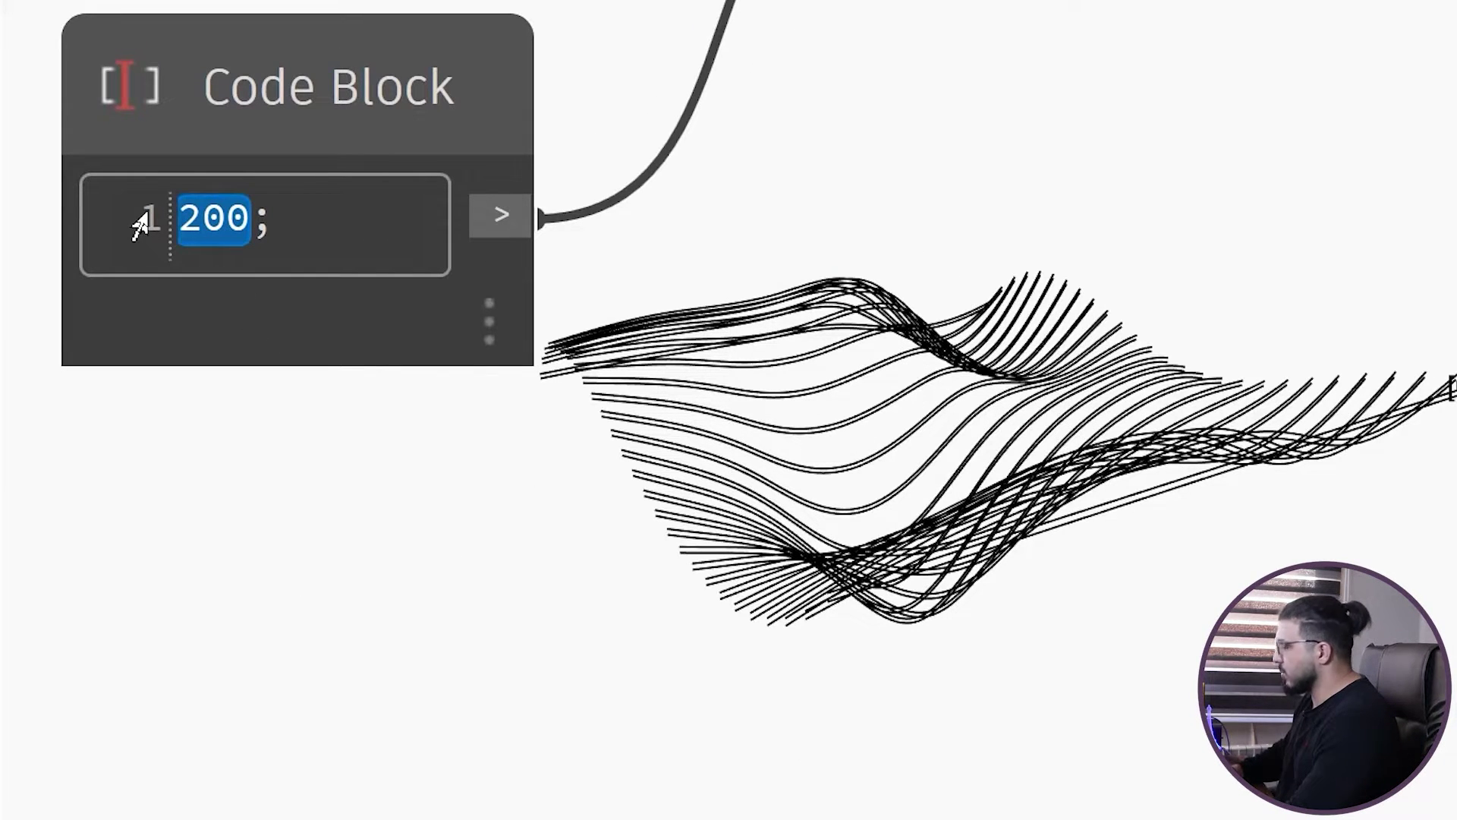
pyautogui.write('300')
pyautogui.click(346, 584)
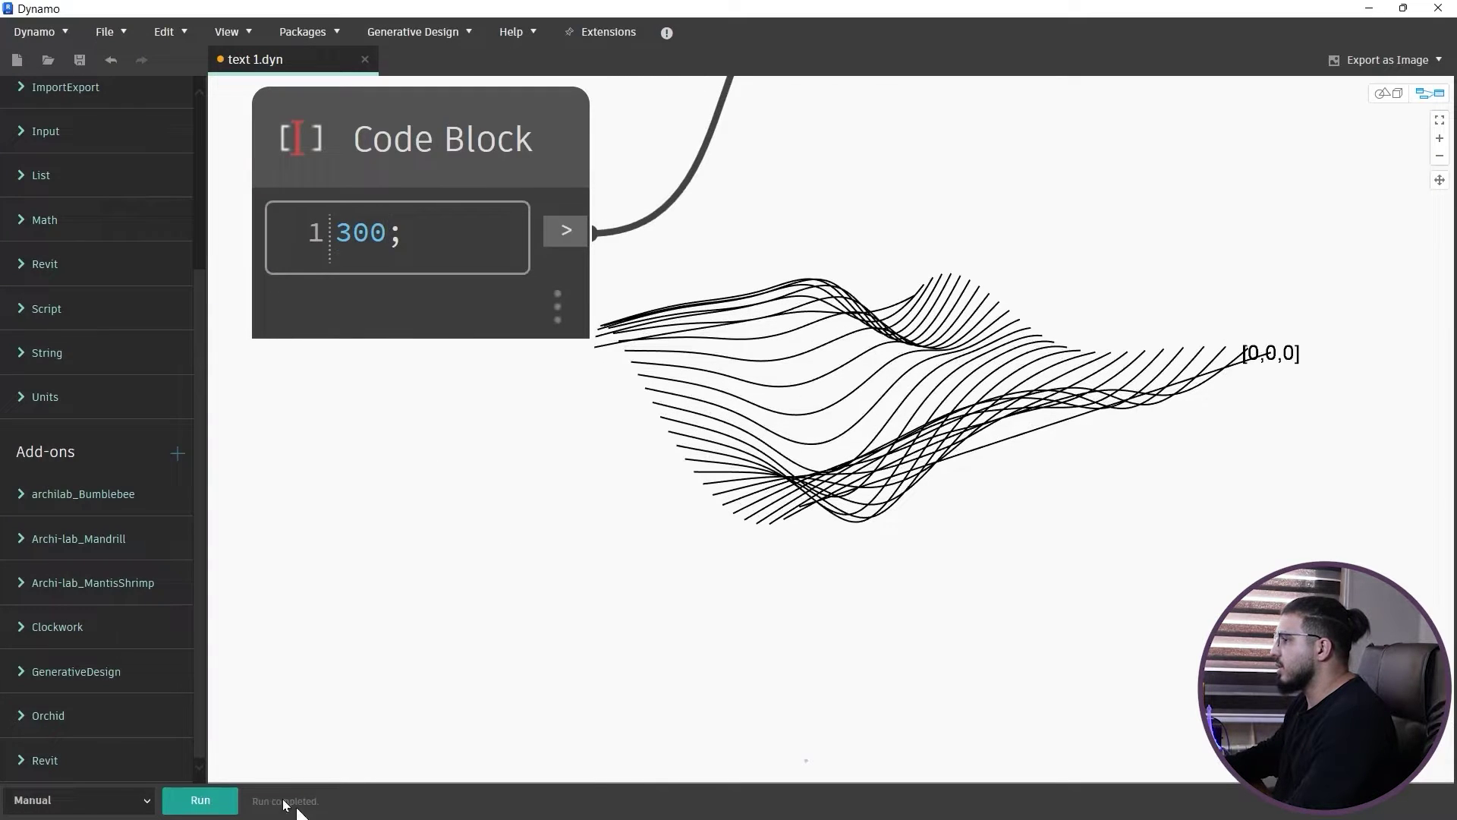
pyautogui.click(204, 799)
# Step: Examine the spacing between the original and translated curves in the 3D geometry view
pyautogui.scroll(-3, 412, 679)
pyautogui.scroll(-3, 1256, 228)
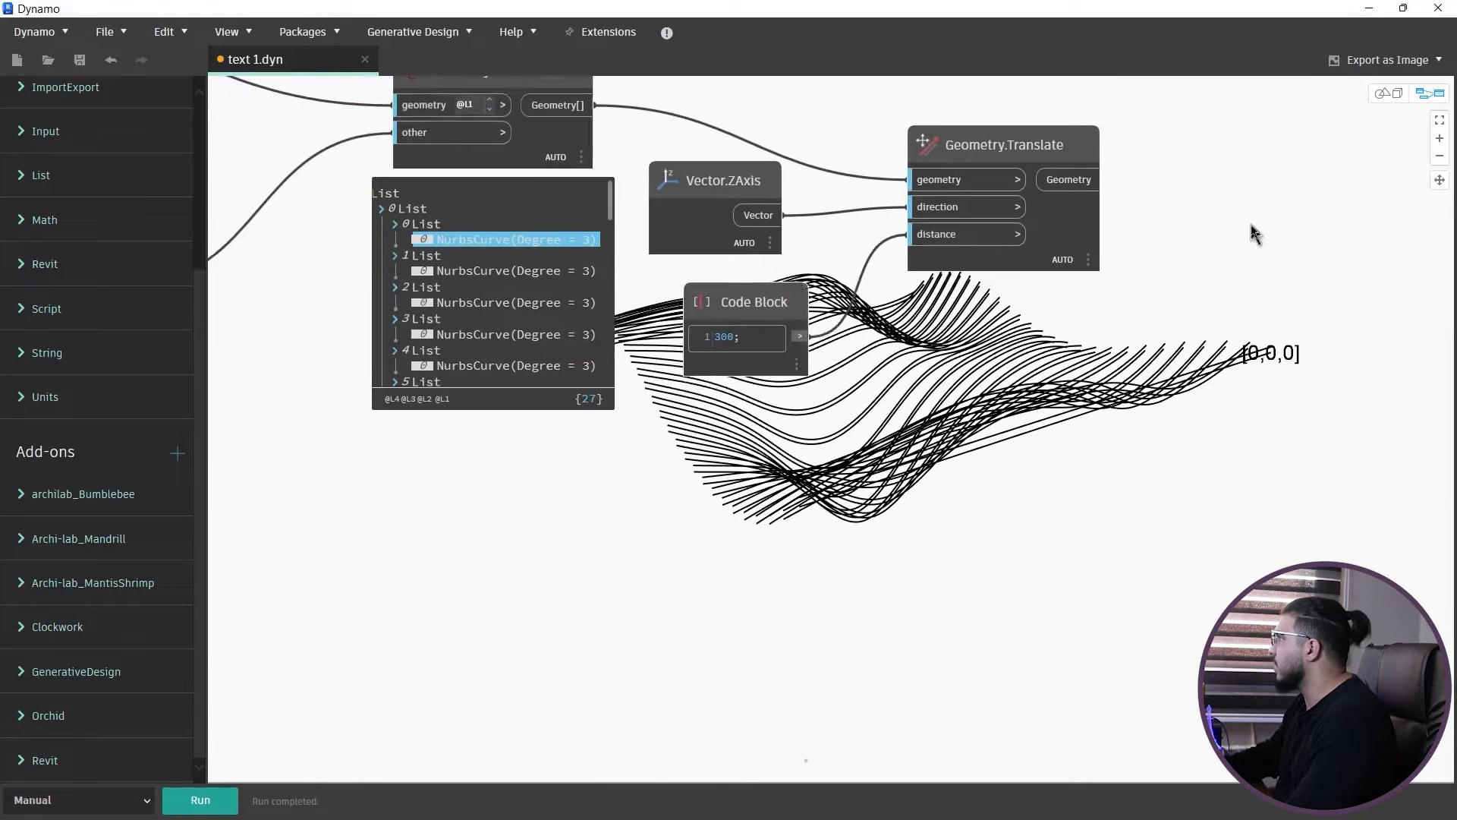
pyautogui.moveTo(1252, 231); pyautogui.dragTo(1229, 335, button='middle')
pyautogui.click(1385, 95)
pyautogui.moveTo(612, 185); pyautogui.dragTo(526, 238, button='middle')
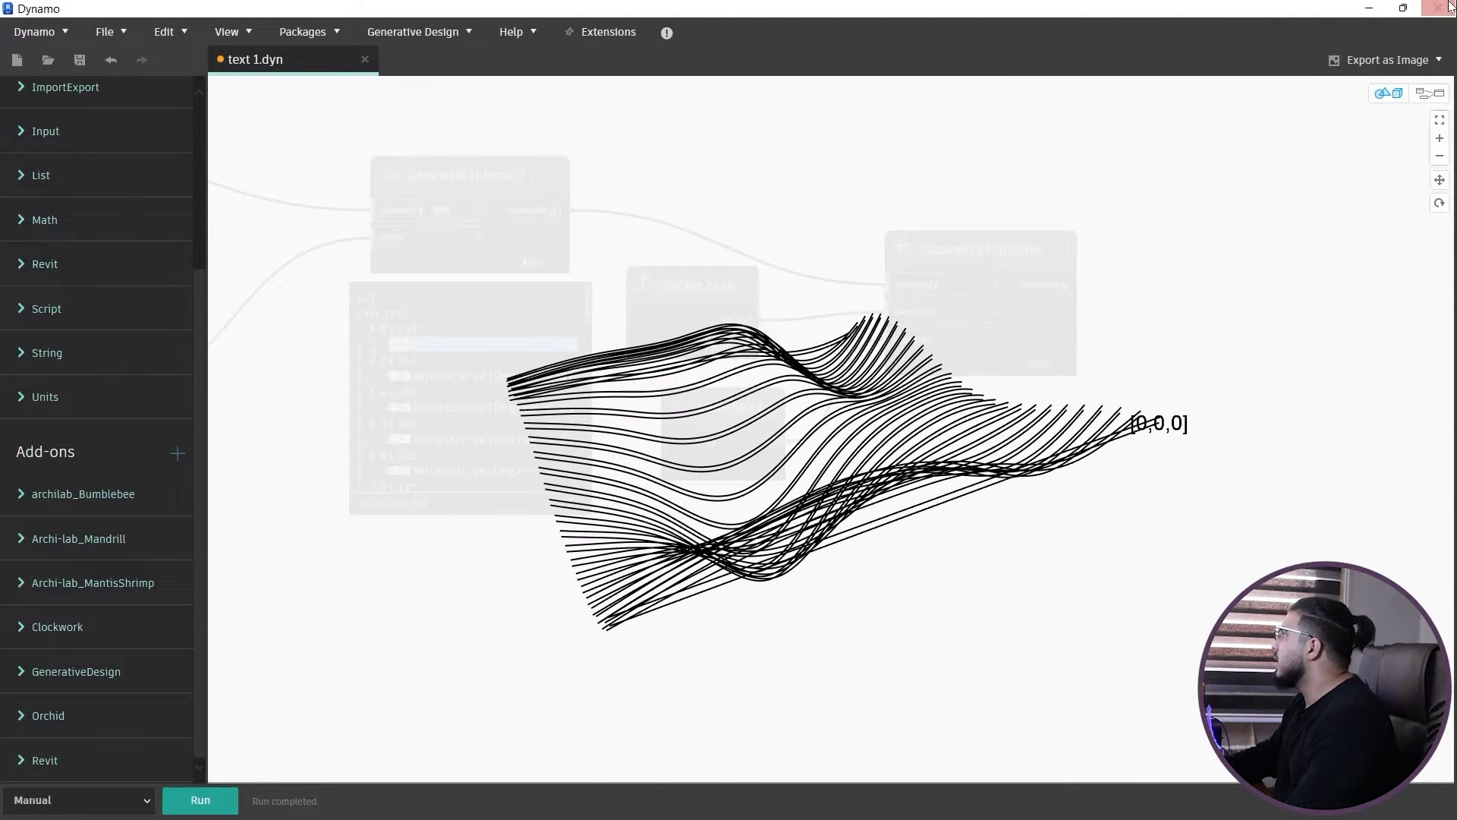
pyautogui.click(1434, 95)
# Step: Hide the geometry preview of Geometry.Intersect and the nodes feeding it
pyautogui.scroll(-2, 714, 341)
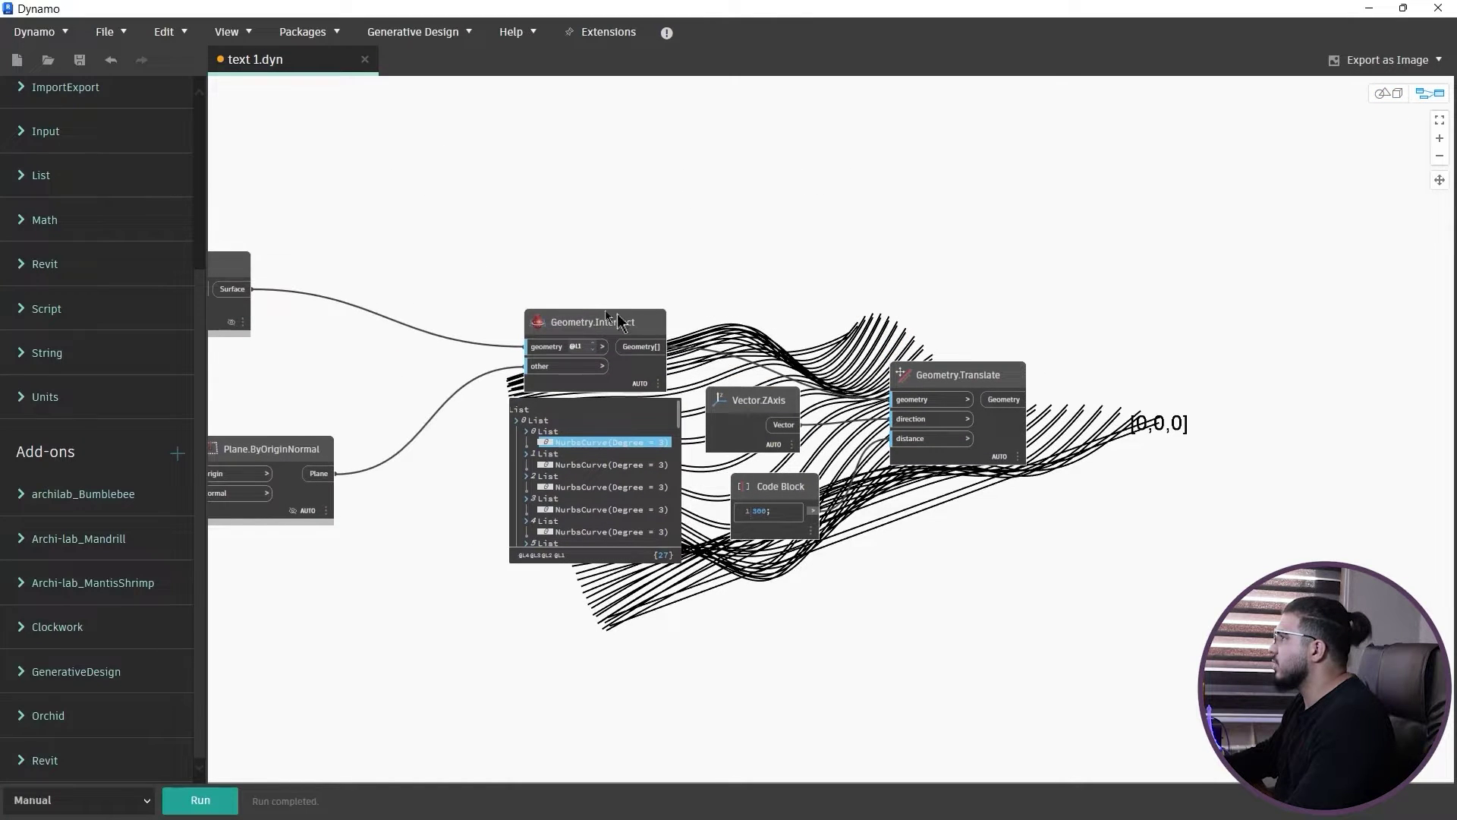
pyautogui.rightClick(587, 319)
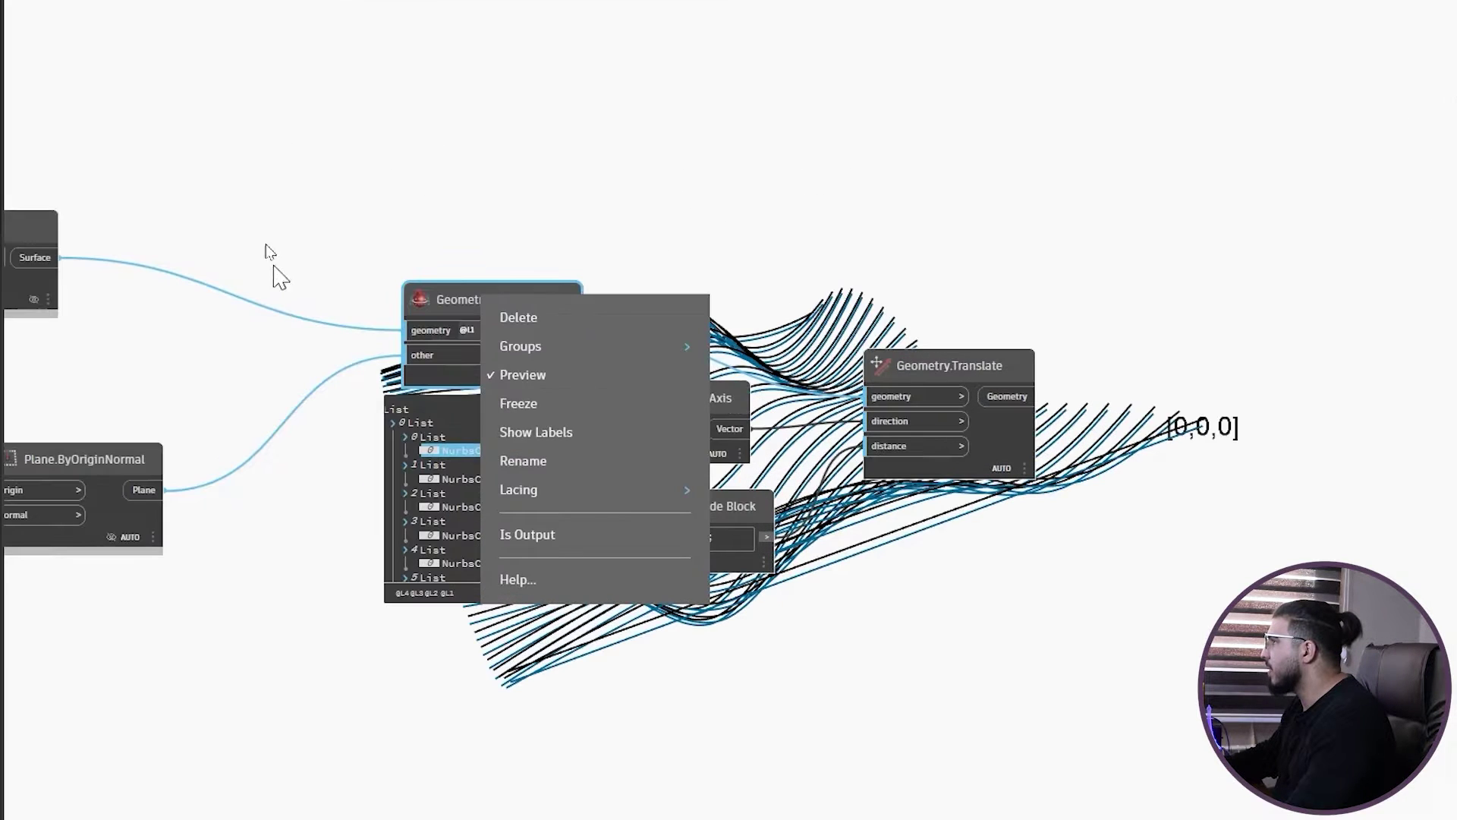
pyautogui.click(414, 269)
pyautogui.moveTo(457, 274); pyautogui.dragTo(706, 260, button='middle')
pyautogui.scroll(-3, 705, 260)
pyautogui.moveTo(741, 215); pyautogui.dragTo(112, 578)
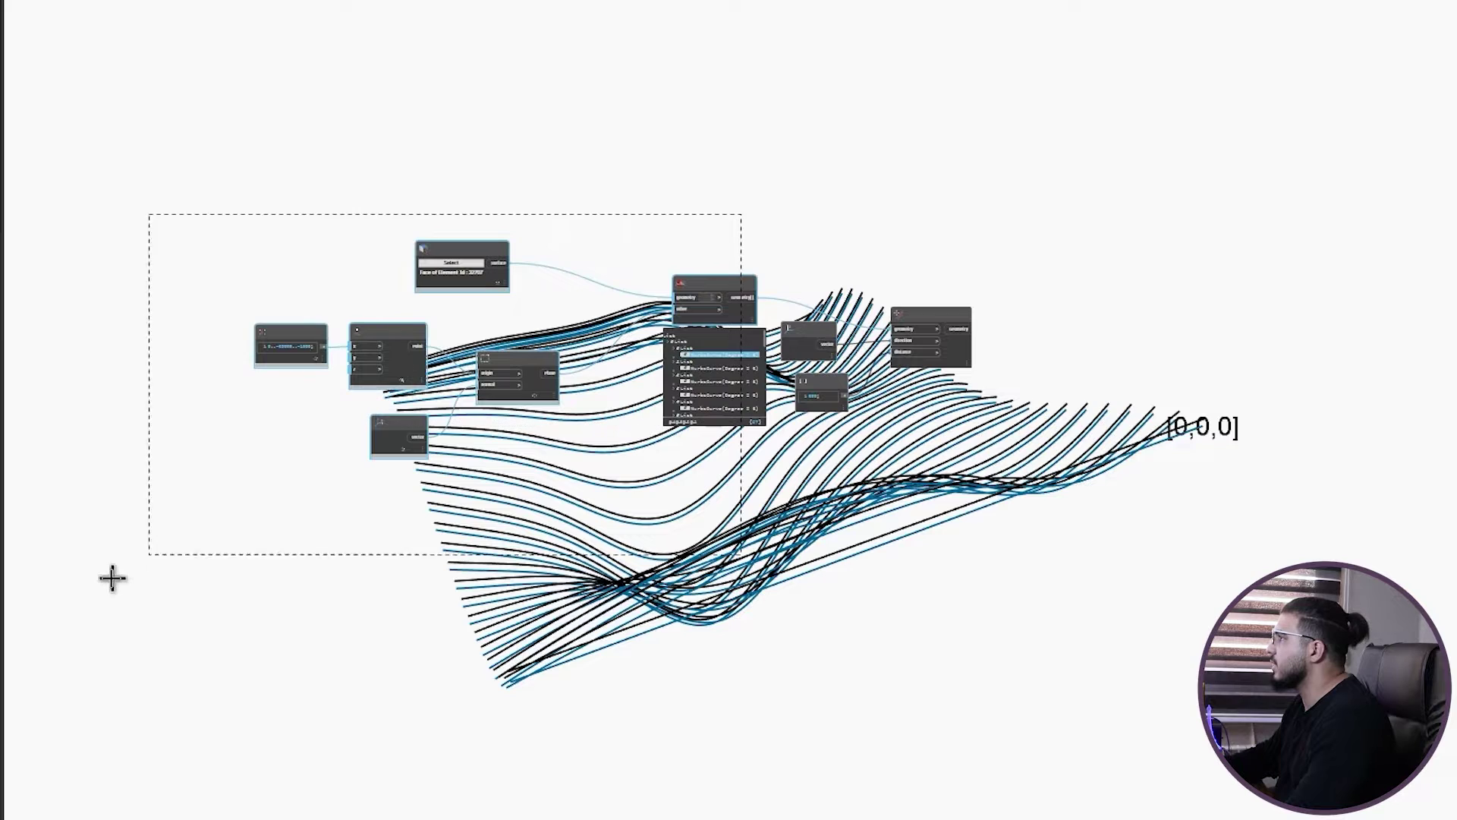
pyautogui.scroll(2, 675, 234)
pyautogui.moveTo(675, 234); pyautogui.dragTo(380, 255, button='middle')
pyautogui.scroll(1, 380, 255)
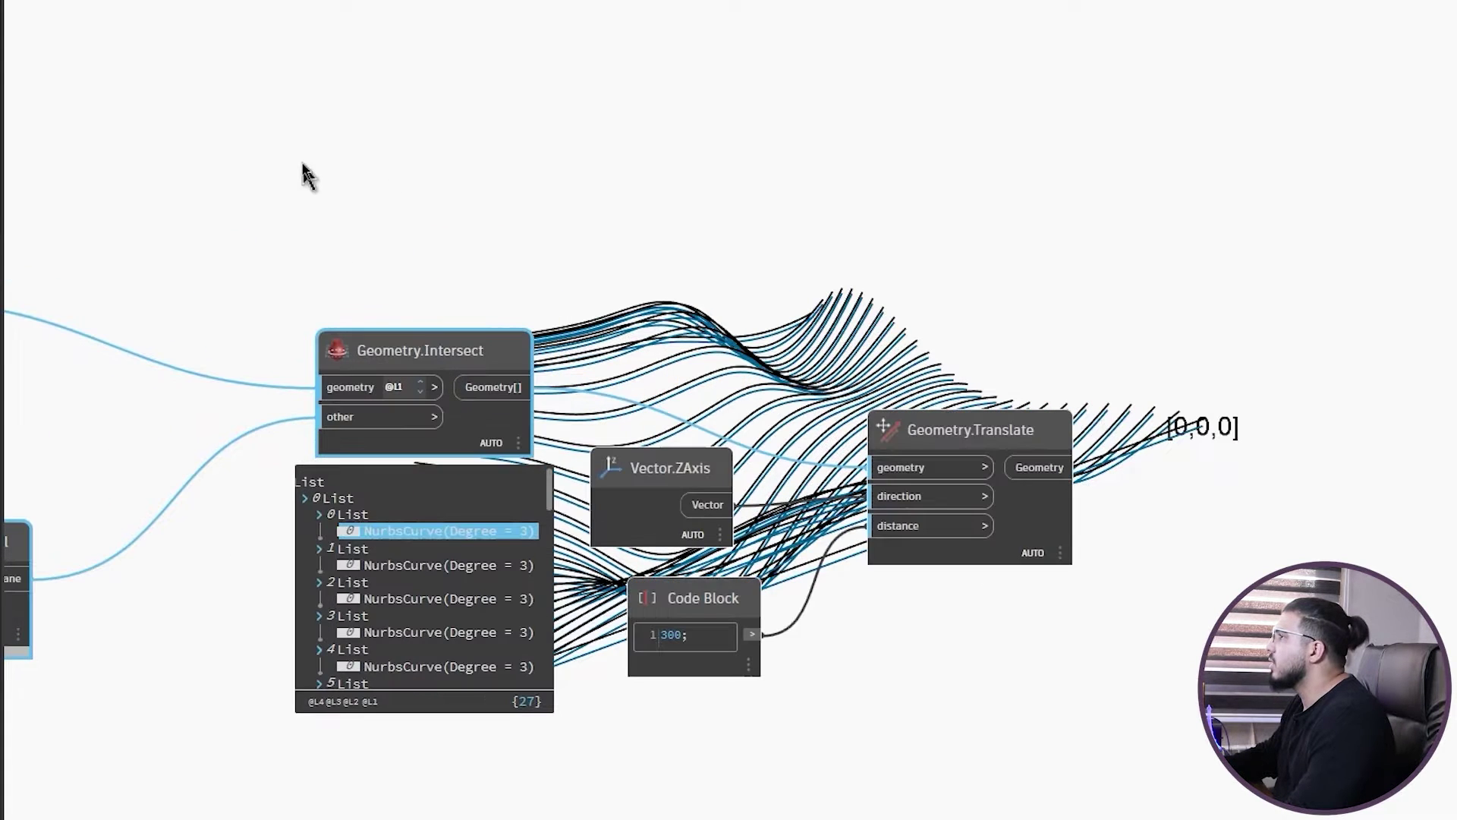
pyautogui.rightClick(310, 166)
pyautogui.click(377, 249)
pyautogui.moveTo(735, 286); pyautogui.dragTo(81, 88, button='middle')
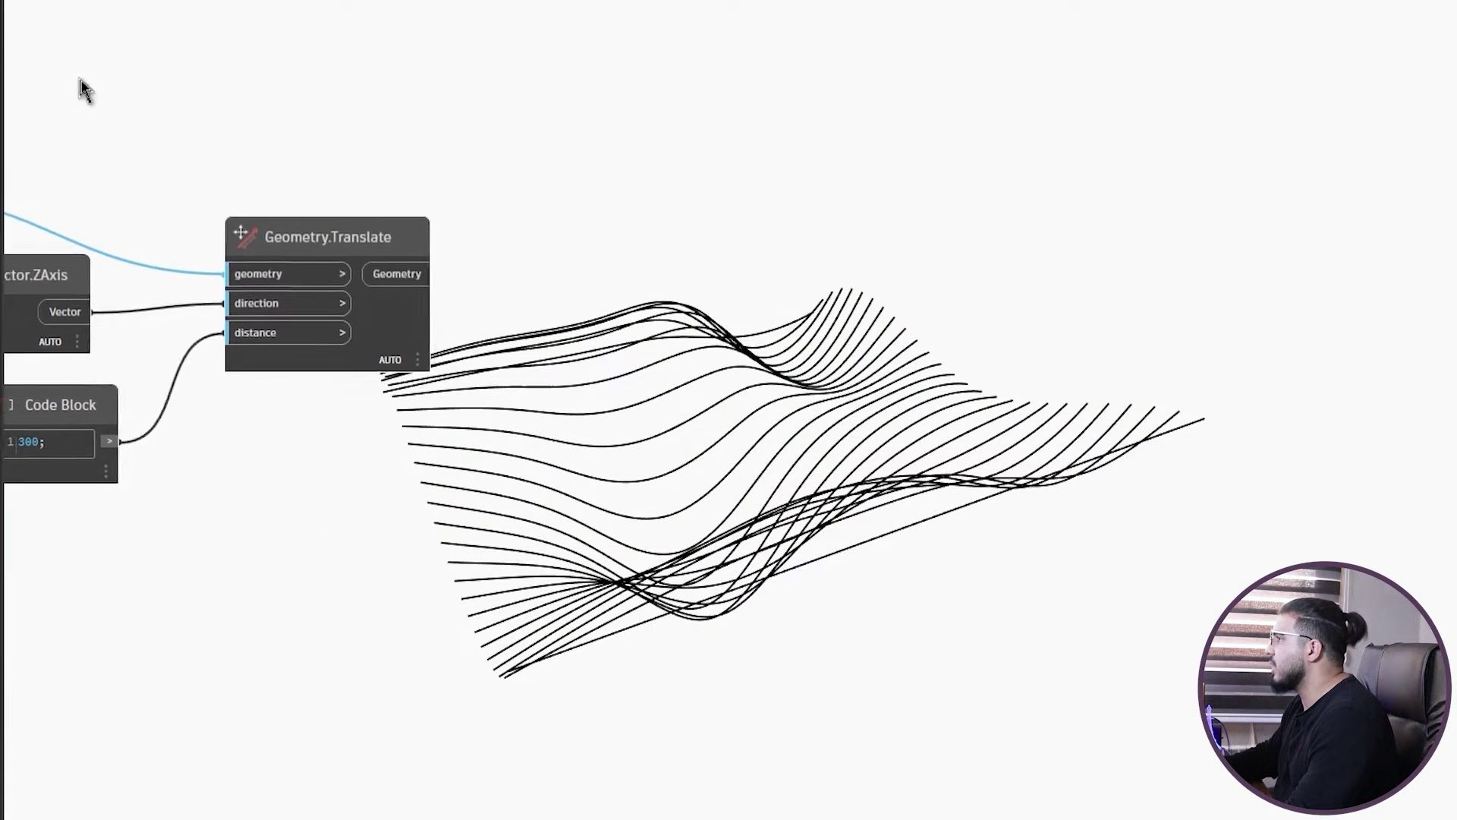
pyautogui.moveTo(421, 430); pyautogui.dragTo(466, 456, button='middle')
pyautogui.moveTo(376, 485); pyautogui.dragTo(718, 588, button='middle')
# Step: Turn the geometry preview of the Geometry.Intersect node back on
pyautogui.rightClick(217, 290)
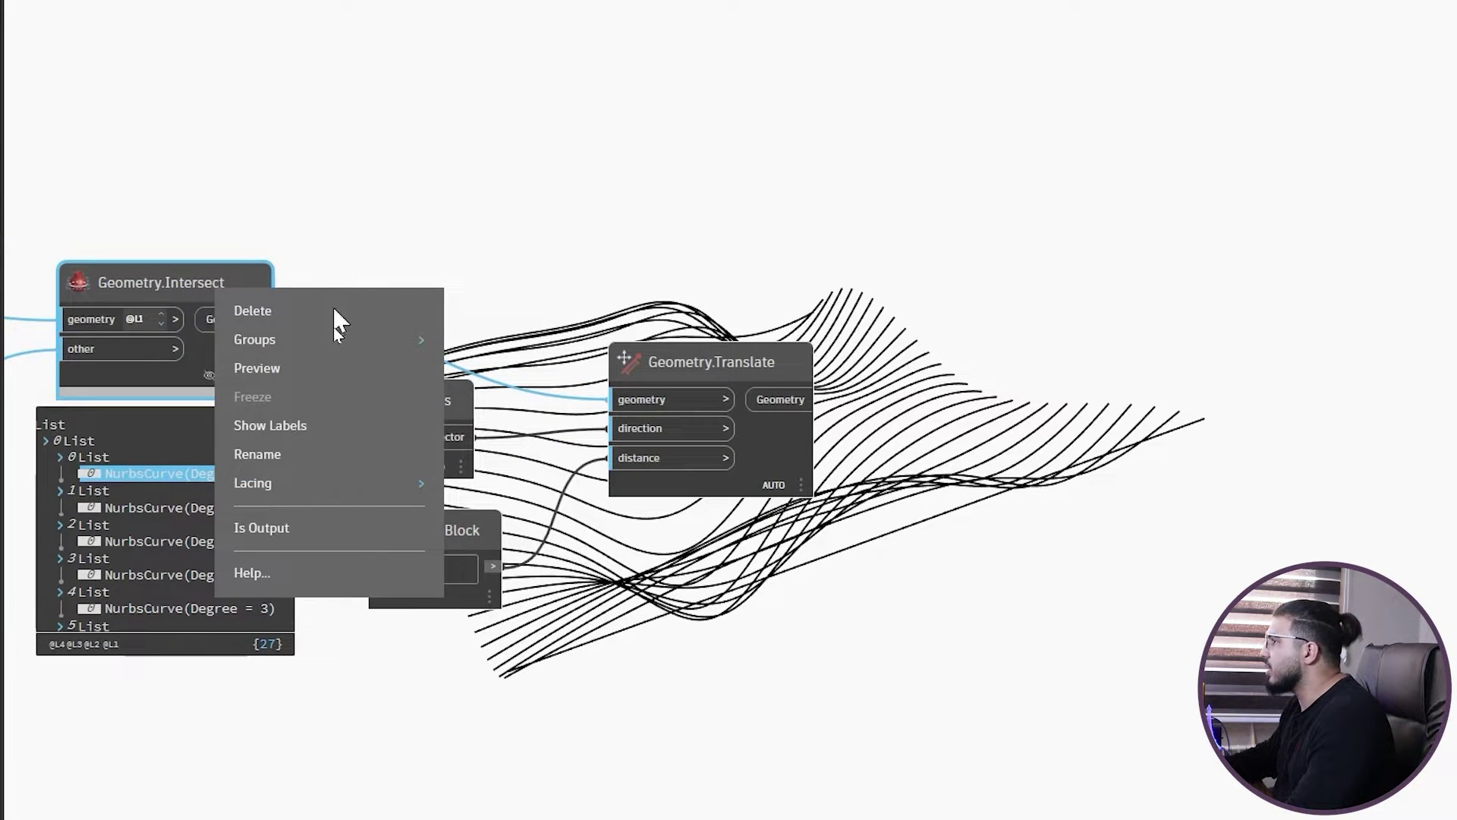
pyautogui.click(384, 215)
pyautogui.scroll(-5, 581, 341)
pyautogui.moveTo(478, 224); pyautogui.dragTo(352, 472)
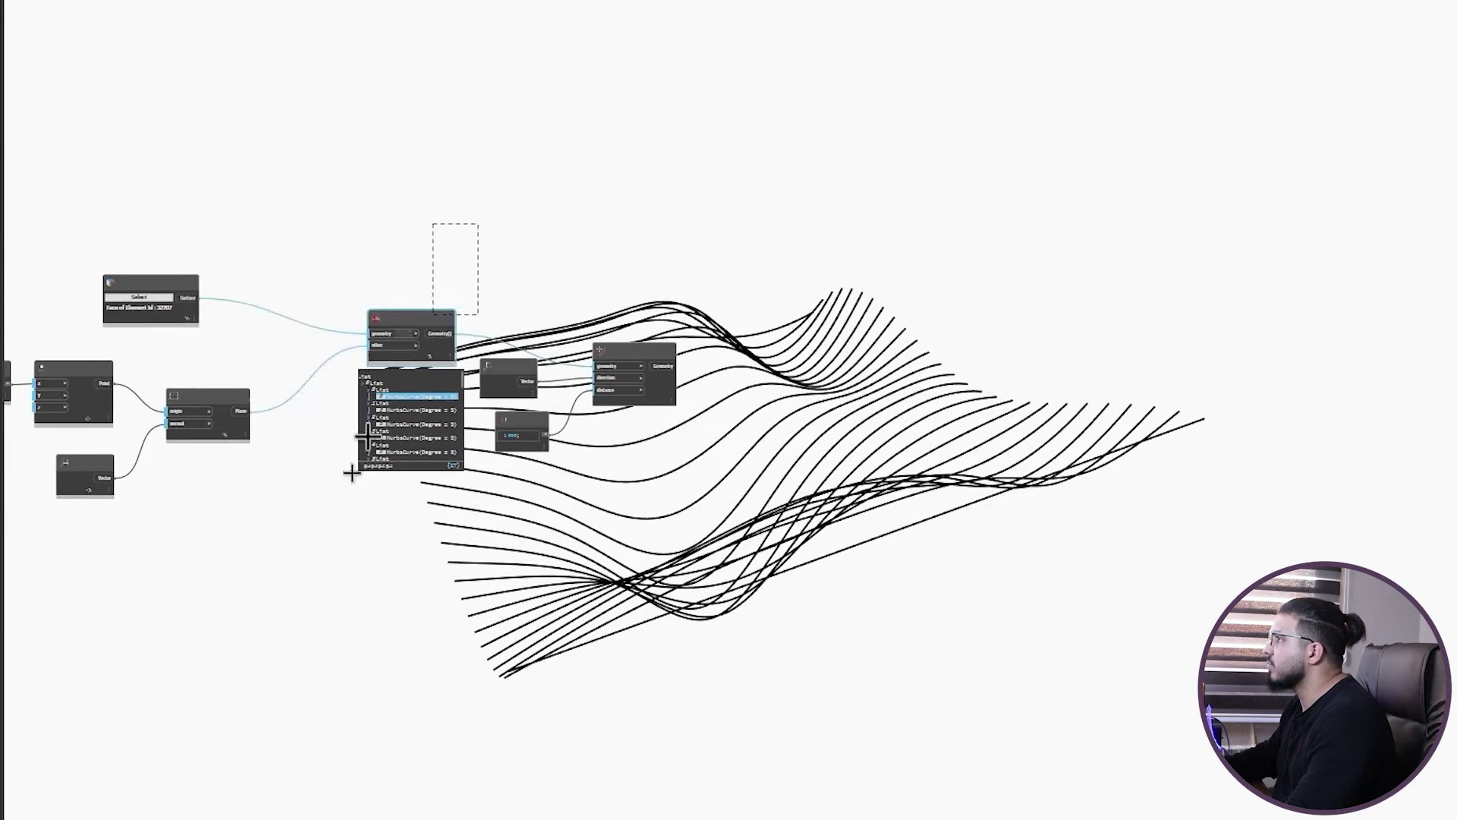
pyautogui.rightClick(430, 119)
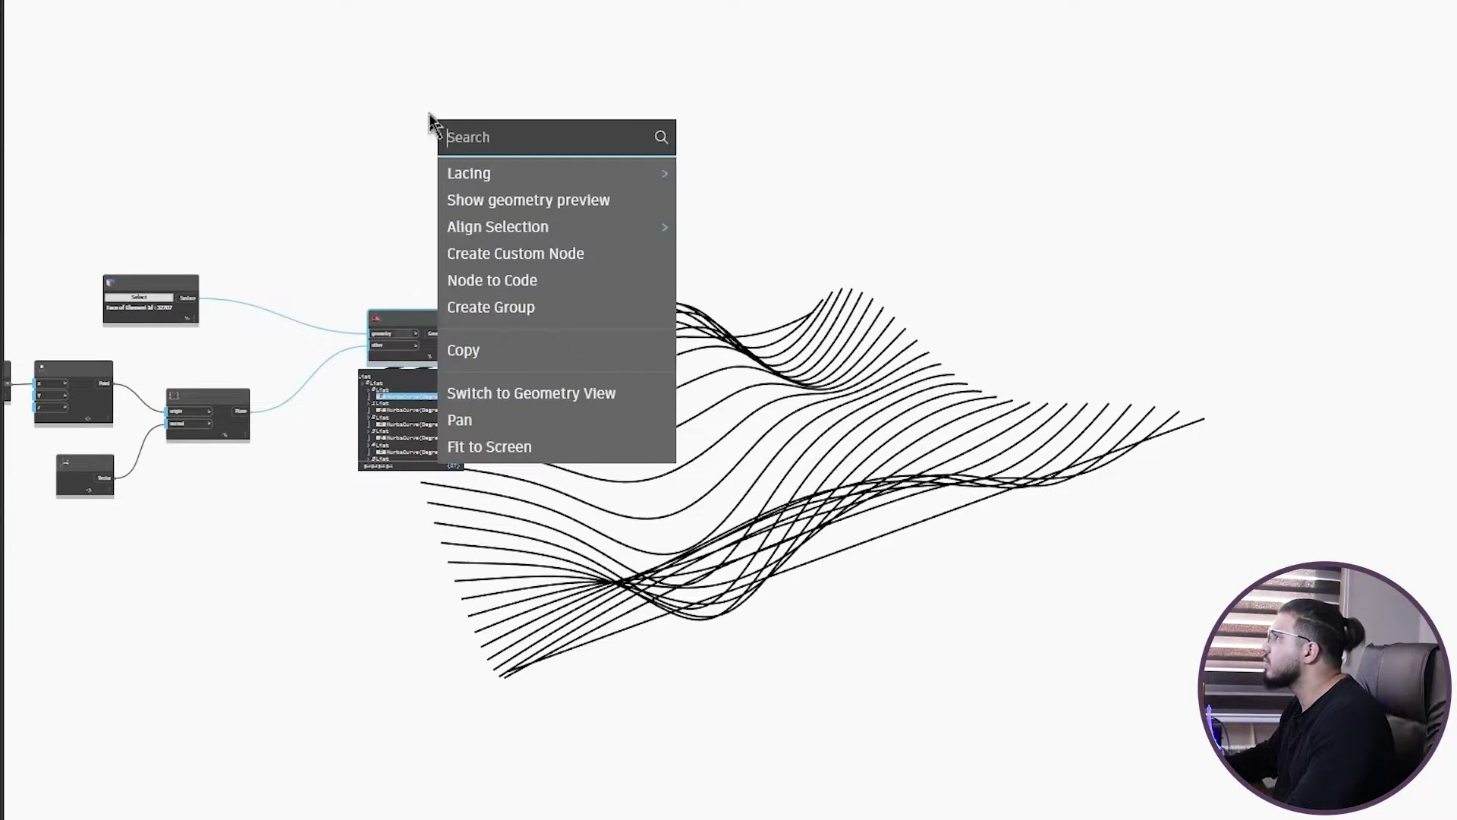
pyautogui.click(549, 200)
pyautogui.moveTo(593, 265); pyautogui.dragTo(303, 161, button='middle')
pyautogui.moveTo(415, 277); pyautogui.dragTo(390, 400, button='middle')
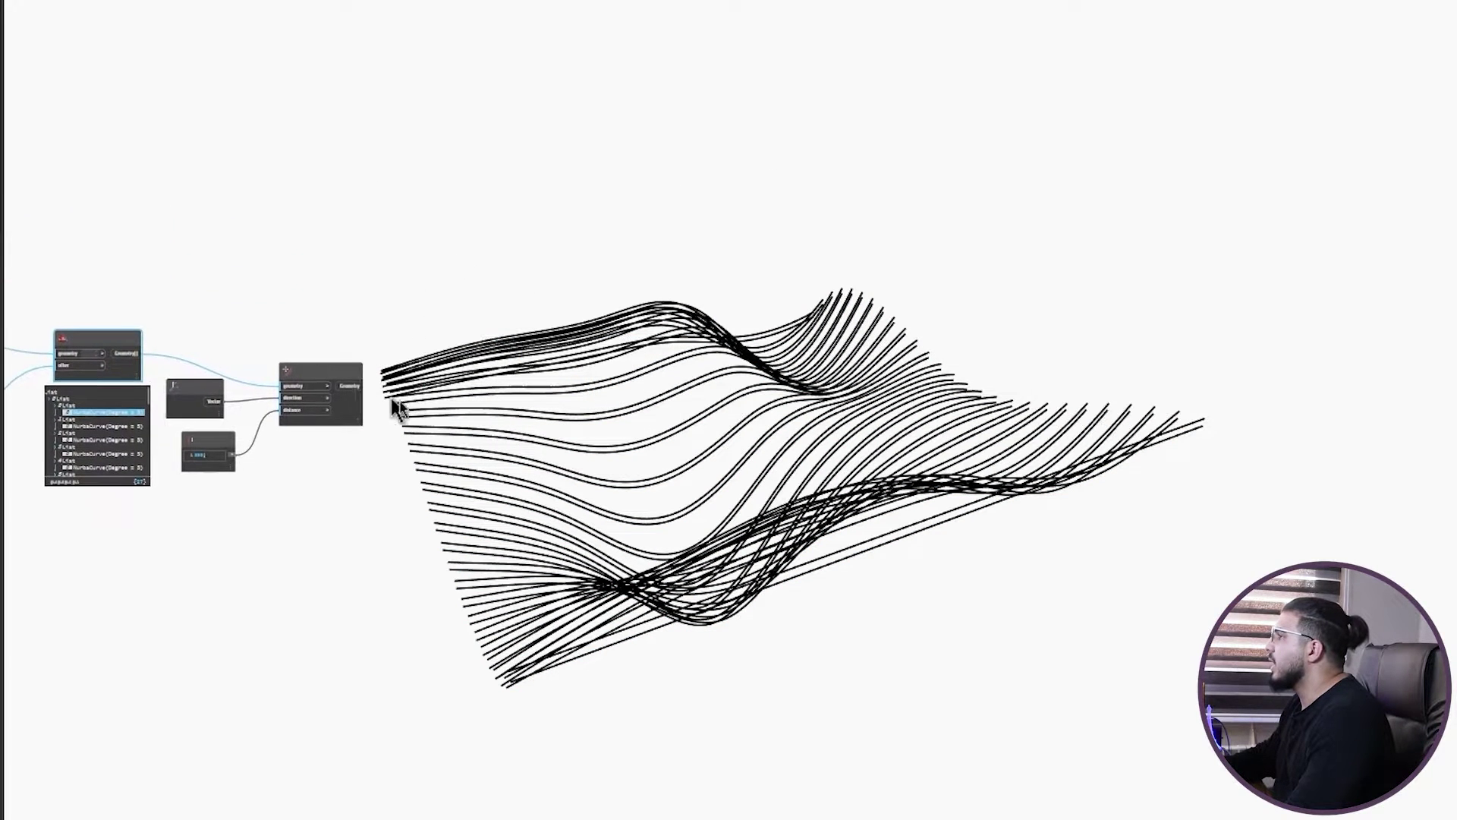
# Step: Move the Geometry.Intersect node above Geometry.Translate and close its output preview
pyautogui.moveTo(94, 339); pyautogui.dragTo(224, 191)
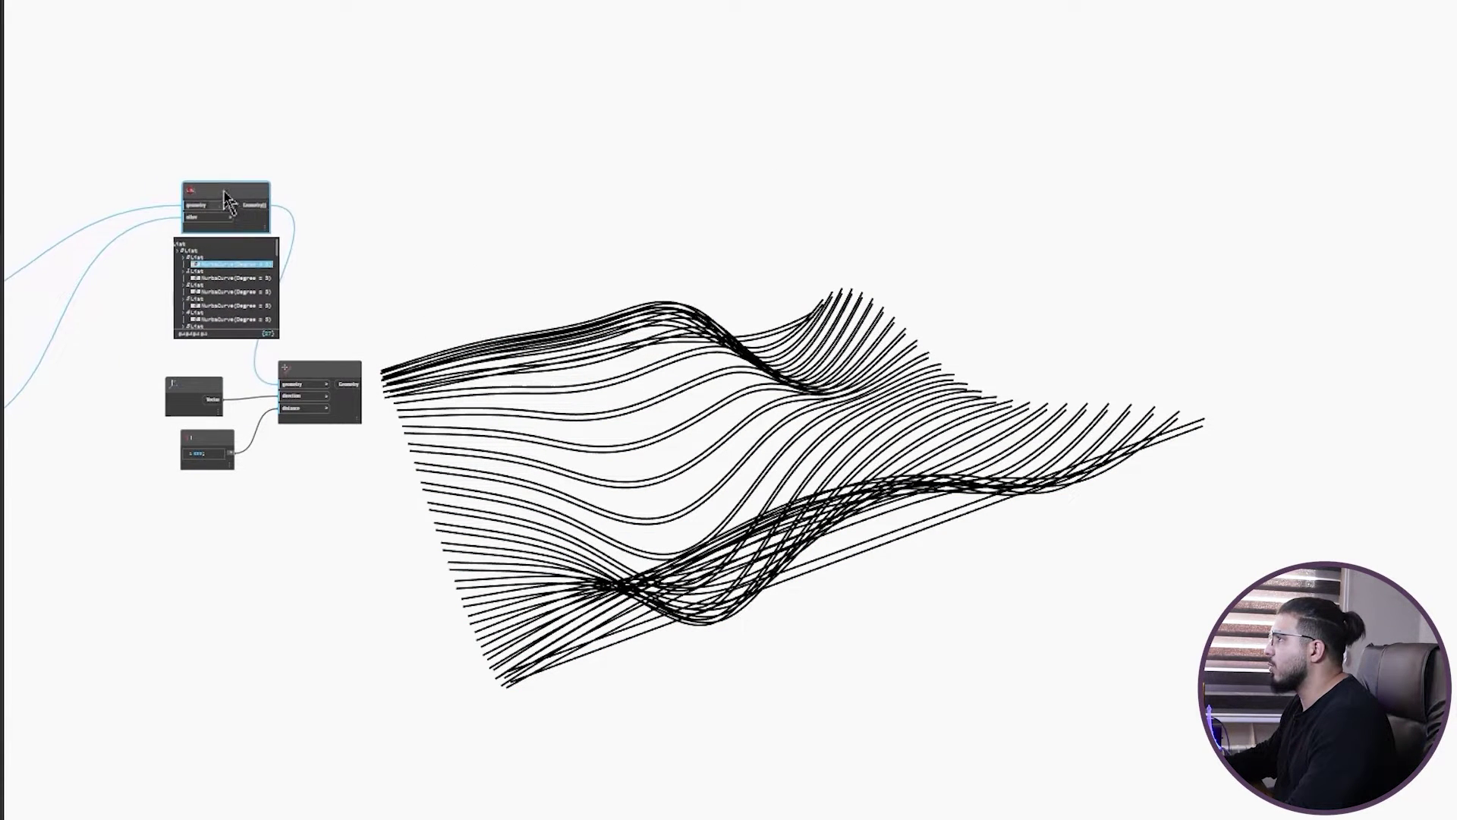
pyautogui.scroll(5, 325, 276)
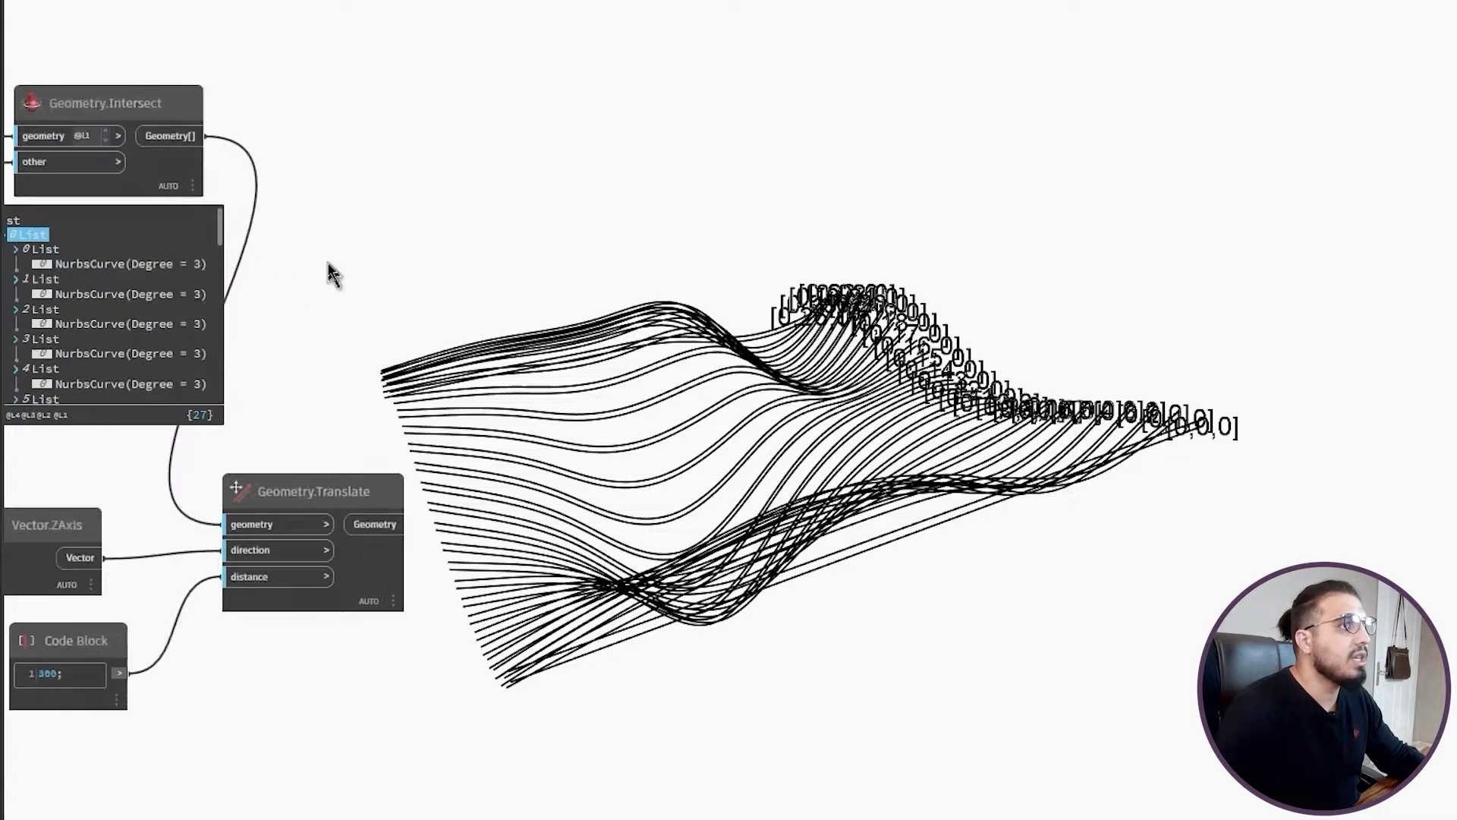
pyautogui.click(341, 248)
pyautogui.moveTo(514, 384); pyautogui.dragTo(359, 360, button='middle')
pyautogui.moveTo(179, 135); pyautogui.dragTo(173, 307)
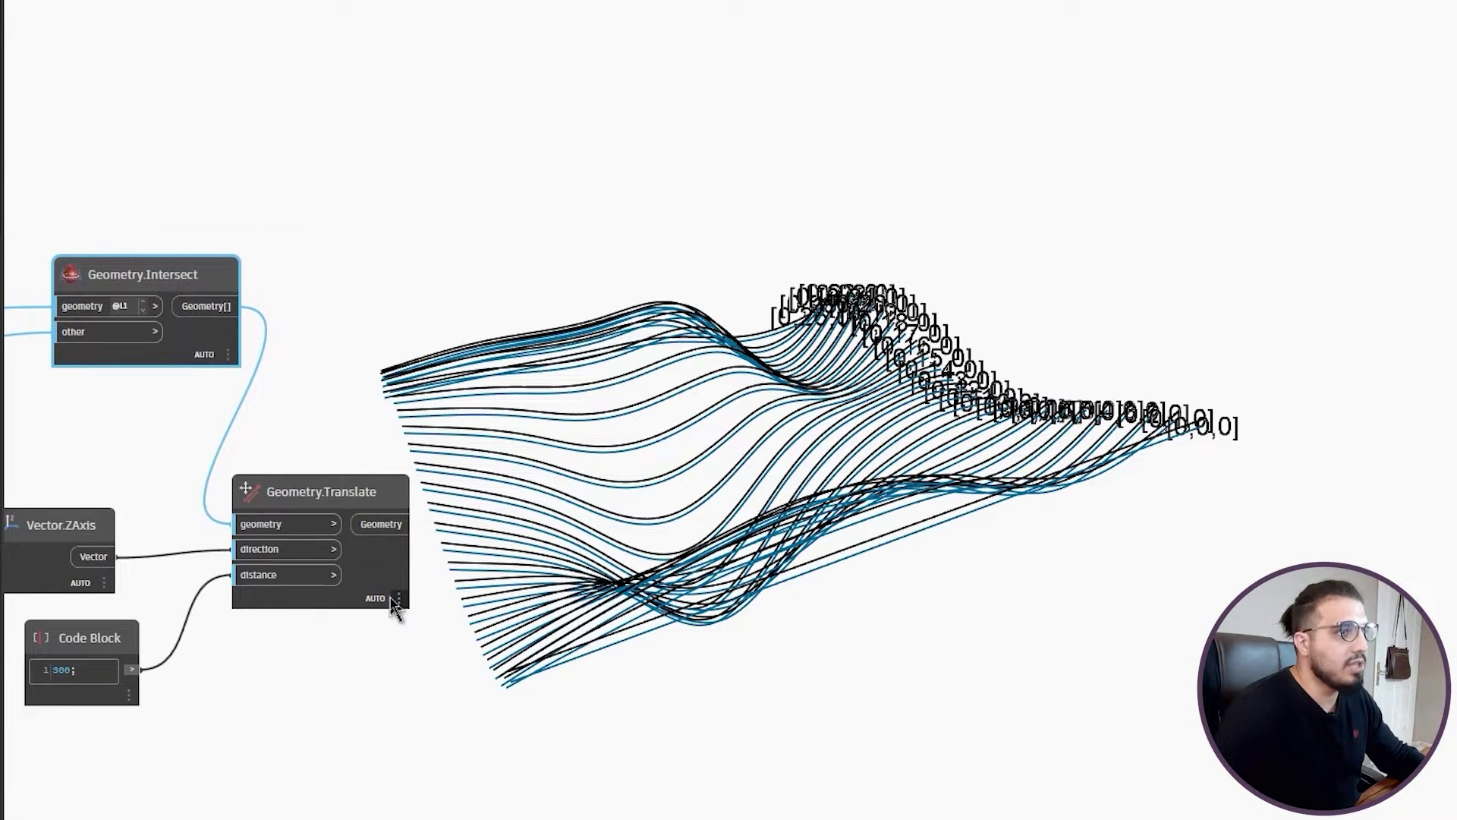
# Step: Examine the output list of Geometry.Translate to check the nesting of its curves
pyautogui.click(388, 635)
pyautogui.moveTo(496, 745); pyautogui.dragTo(520, 535, button='middle')
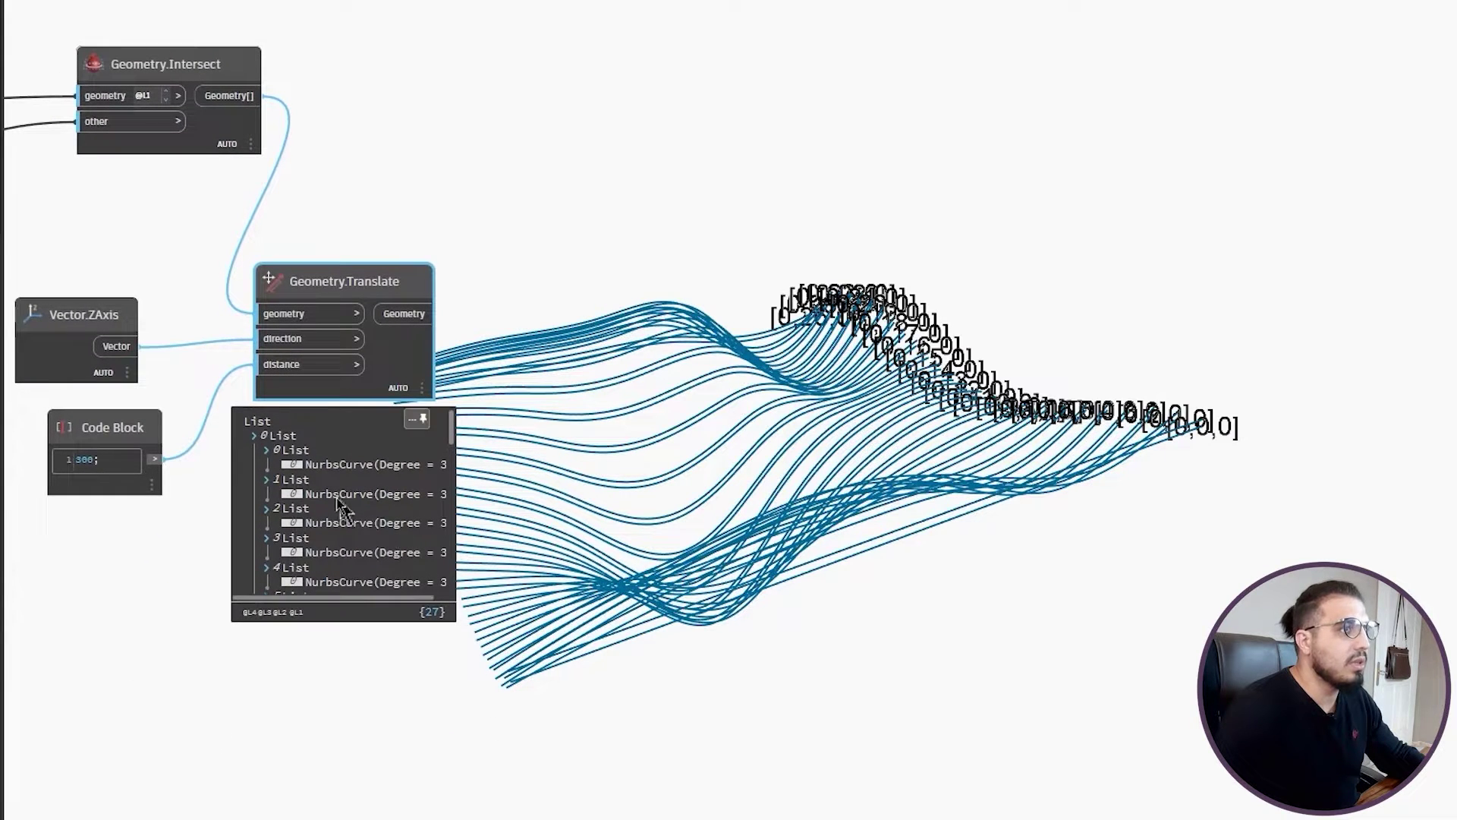
pyautogui.scroll(3, 308, 753)
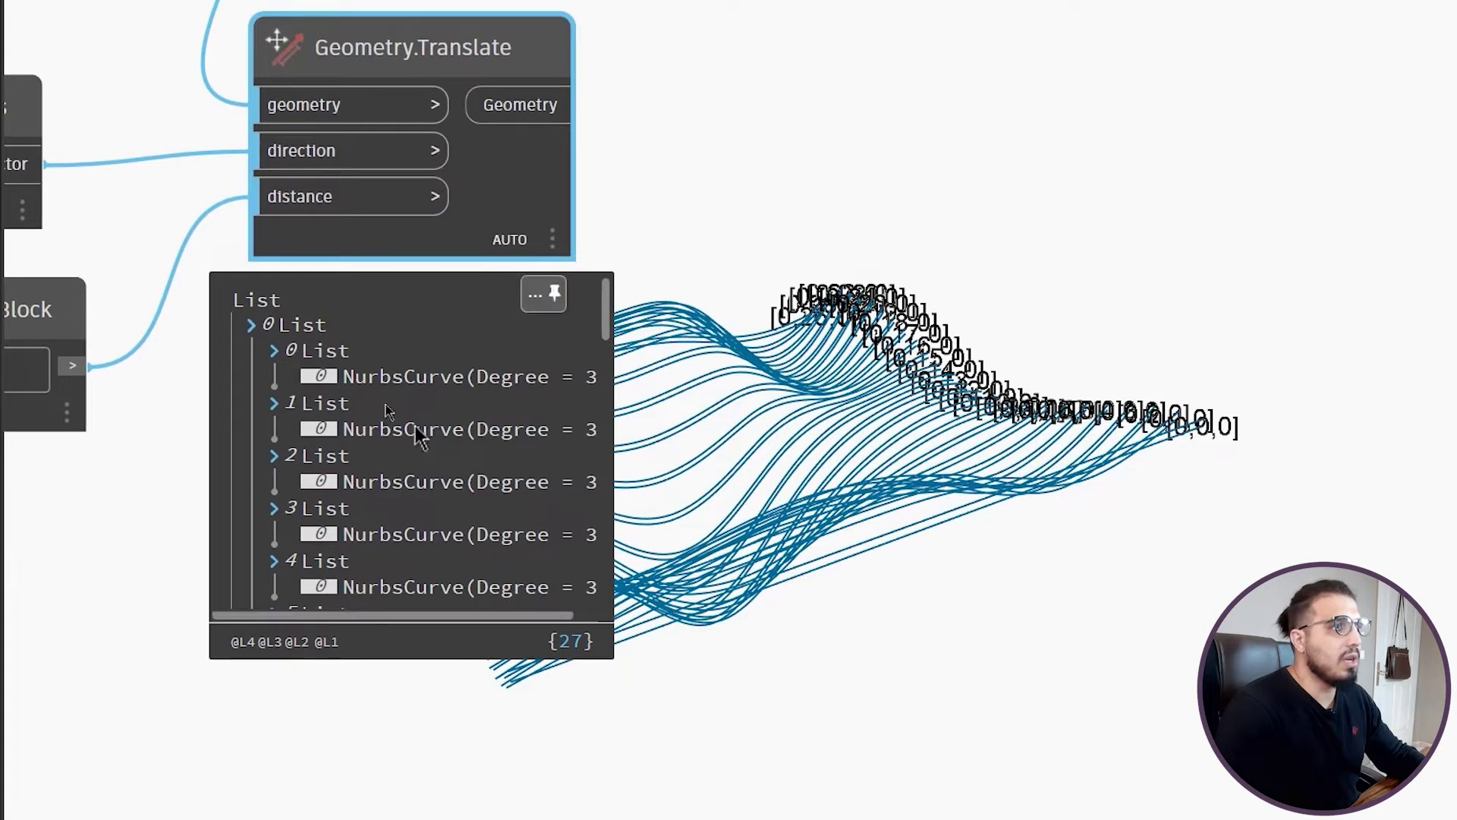
pyautogui.scroll(-3, 235, 425)
pyautogui.moveTo(235, 425); pyautogui.dragTo(281, 613, button='middle')
pyautogui.scroll(-2, 424, 594)
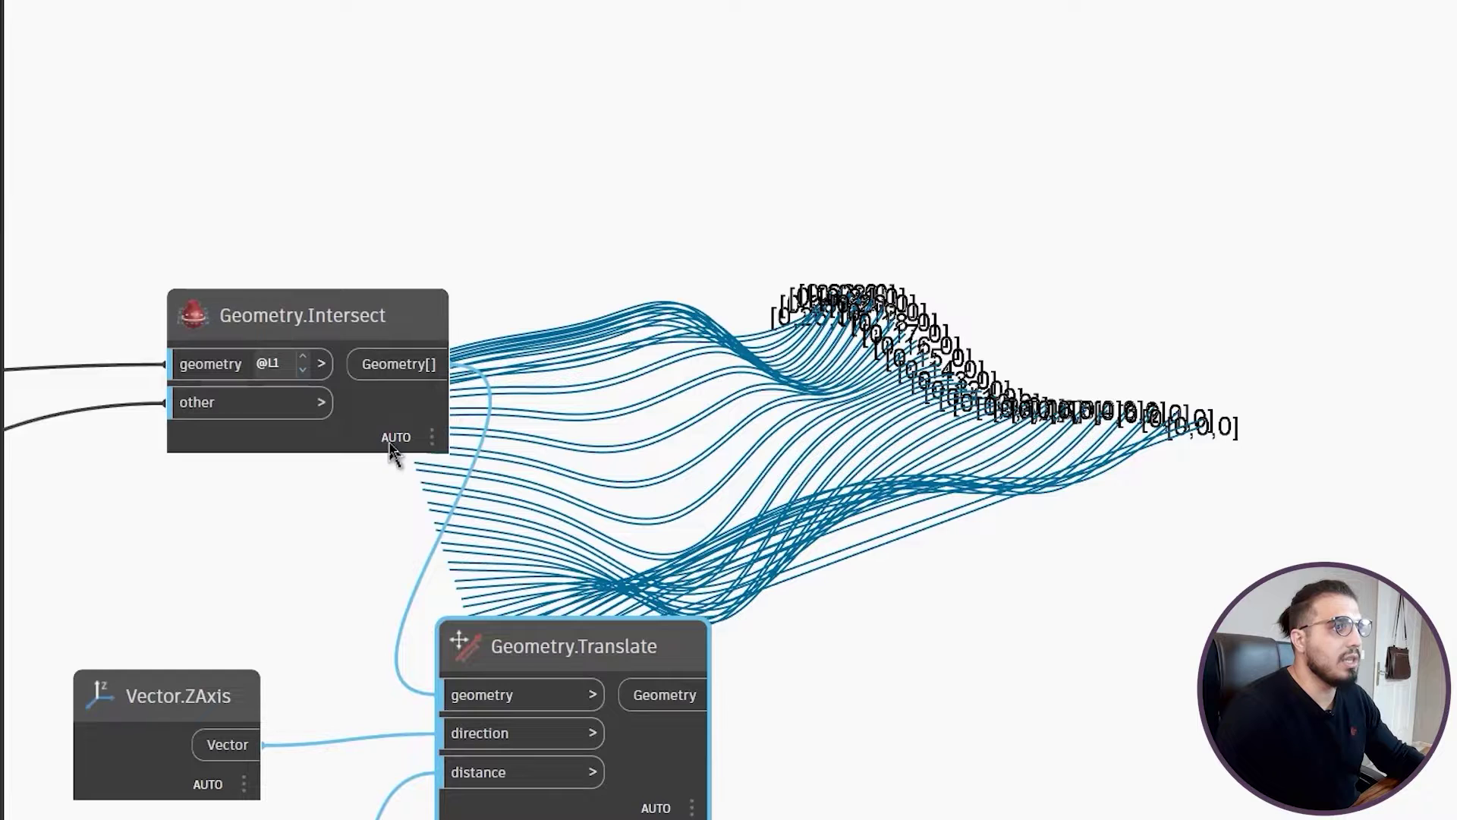
# Step: Shift the Geometry.Intersect node into closer alignment above the Geometry.Translate node
pyautogui.moveTo(389, 443); pyautogui.dragTo(30, 349, button='middle')
pyautogui.scroll(-3, 175, 402)
pyautogui.moveTo(277, 376); pyautogui.dragTo(315, 365, button='middle')
pyautogui.moveTo(129, 232); pyautogui.dragTo(228, 259)
pyautogui.moveTo(303, 345); pyautogui.dragTo(413, 292, button='middle')
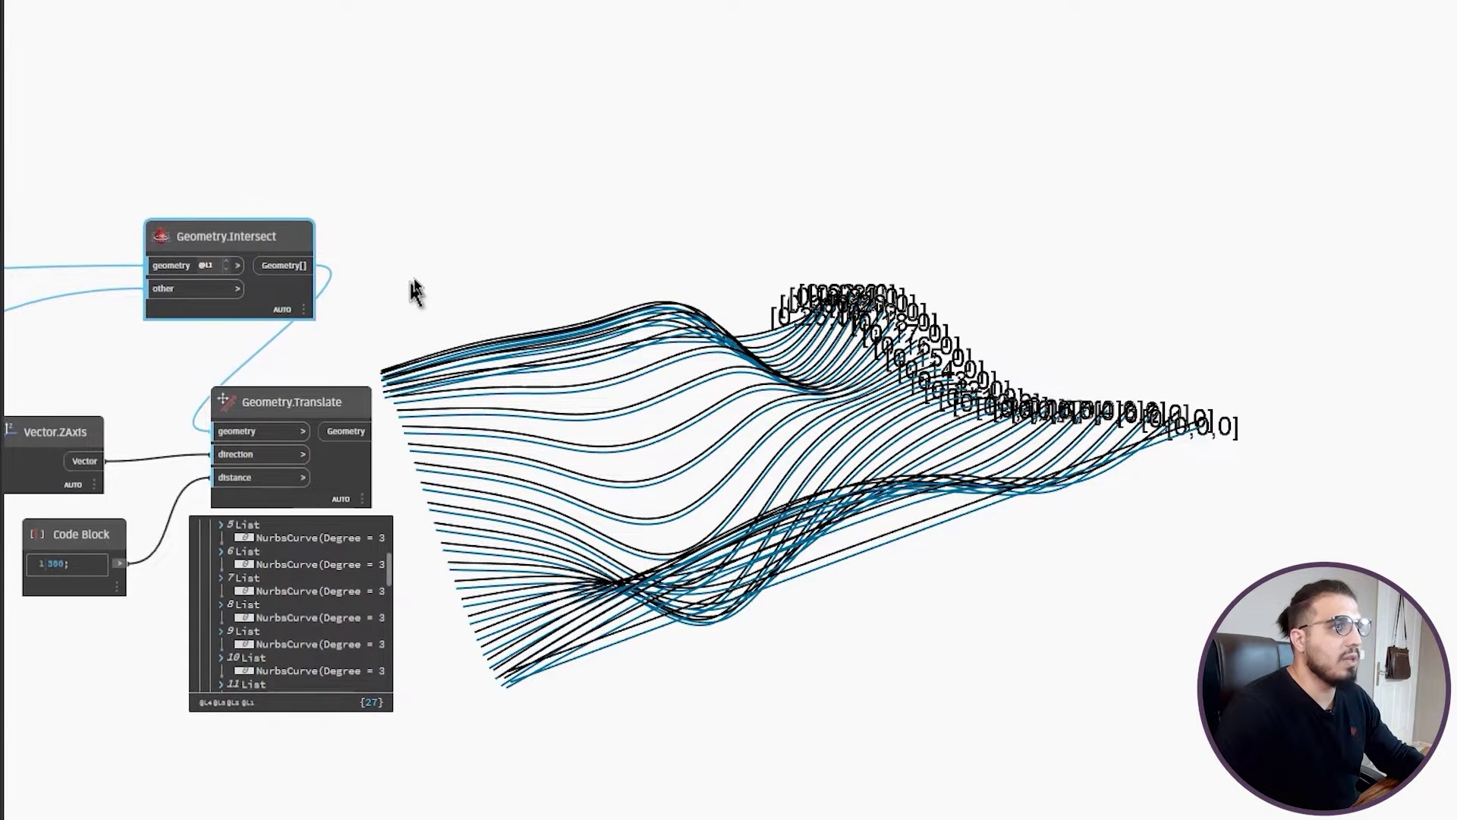
# Step: Add a List Create node beyond Geometry.Intersect and give it a second input, item1
pyautogui.rightClick(468, 236)
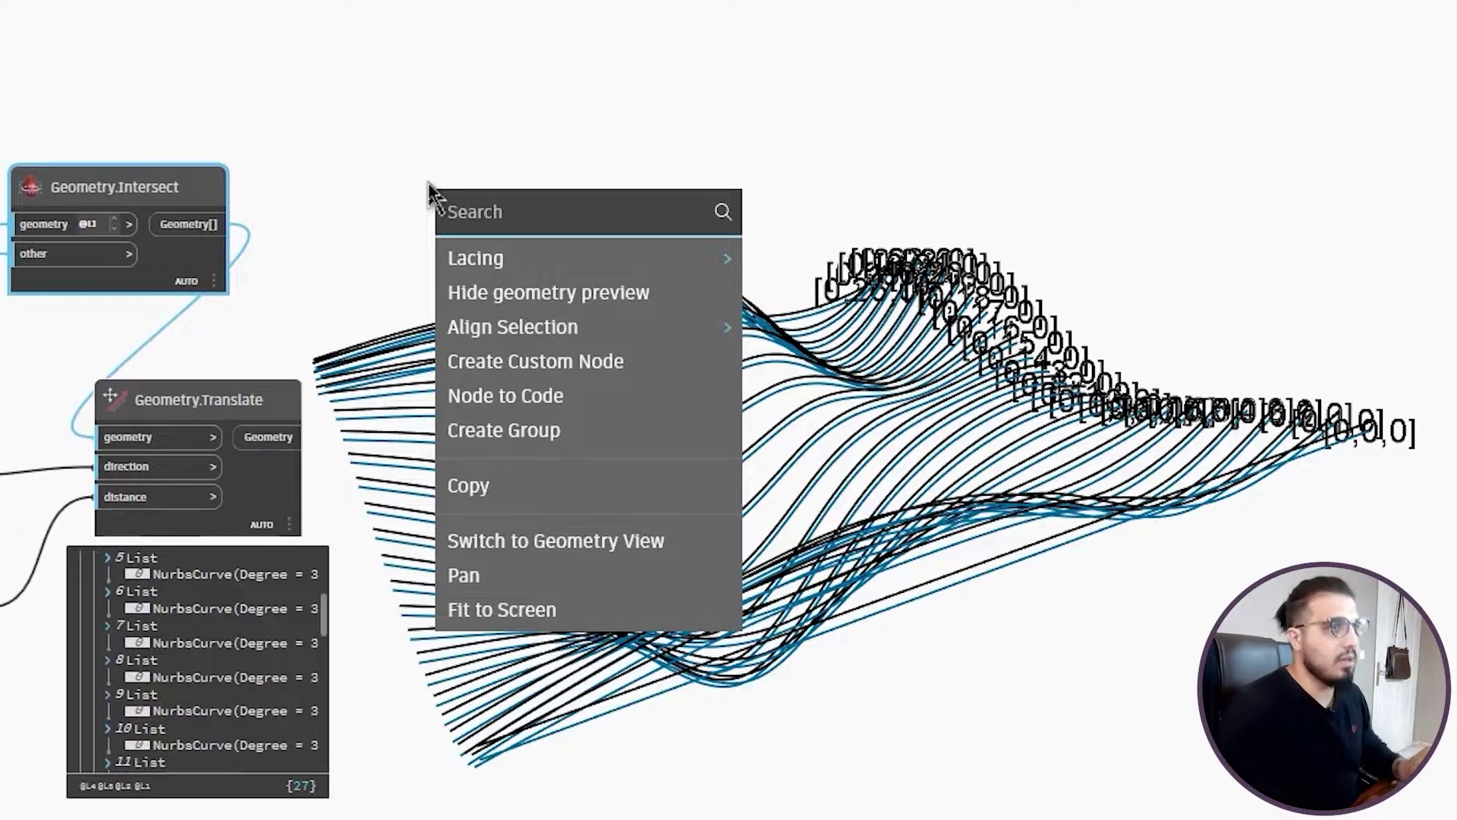
pyautogui.write('list')
pyautogui.click(534, 267)
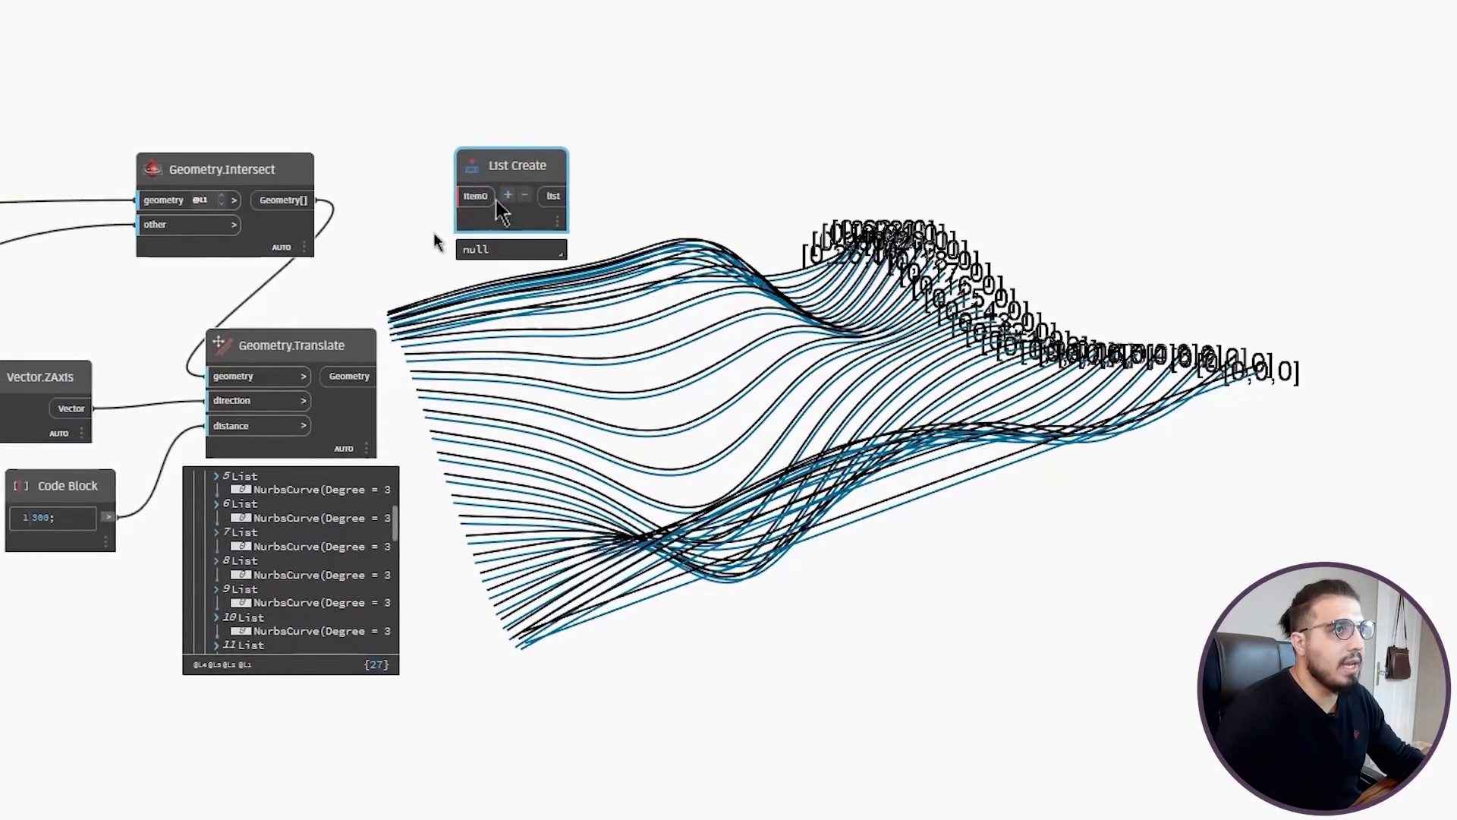
pyautogui.click(507, 195)
# Step: Connect the Geometry.Intersect output to item0 and the Geometry.Translate output to item1 of List Create
pyautogui.scroll(3, 393, 254)
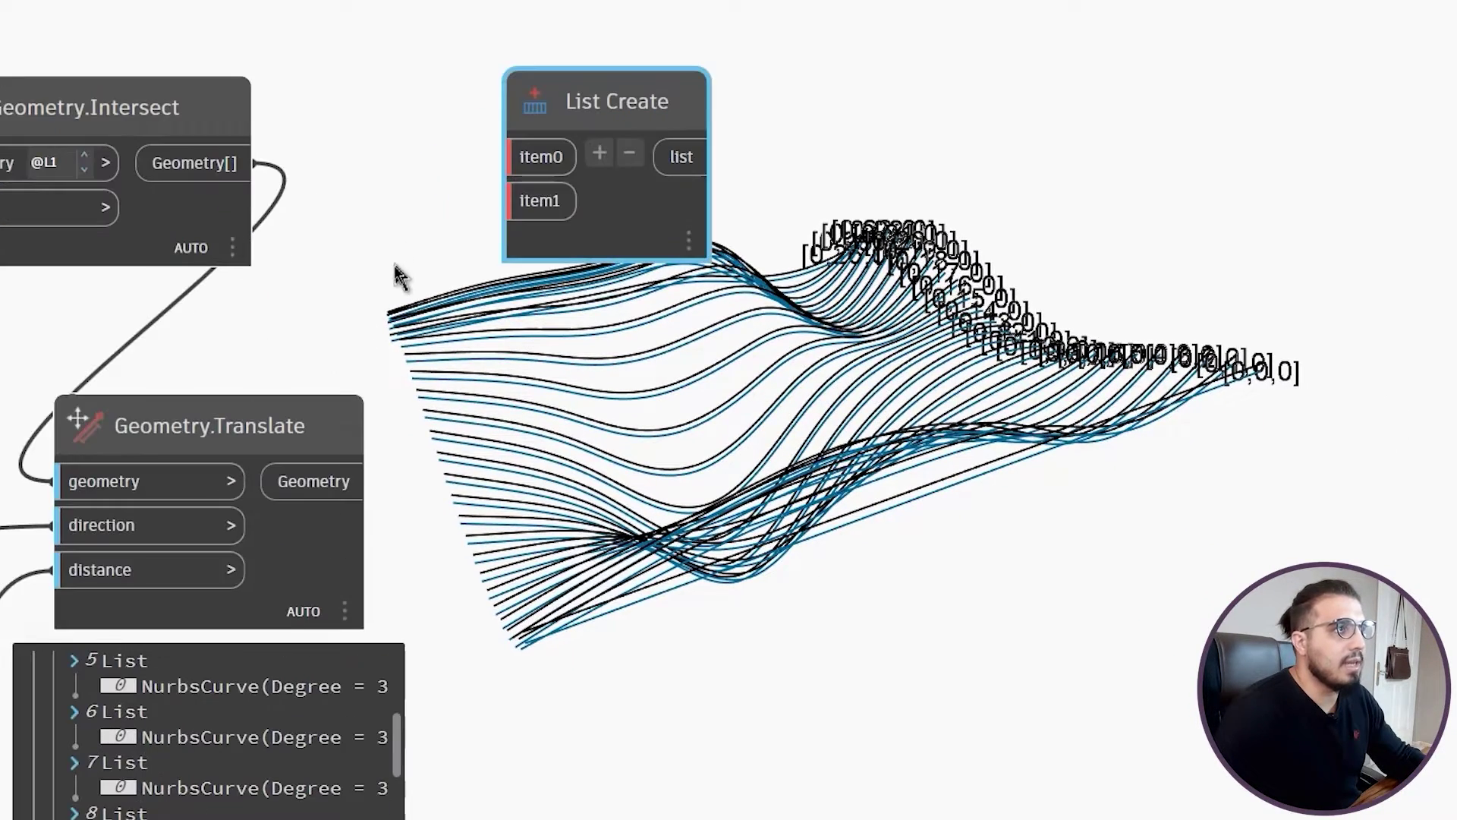
pyautogui.moveTo(393, 266); pyautogui.dragTo(410, 253, button='middle')
pyautogui.click(249, 156)
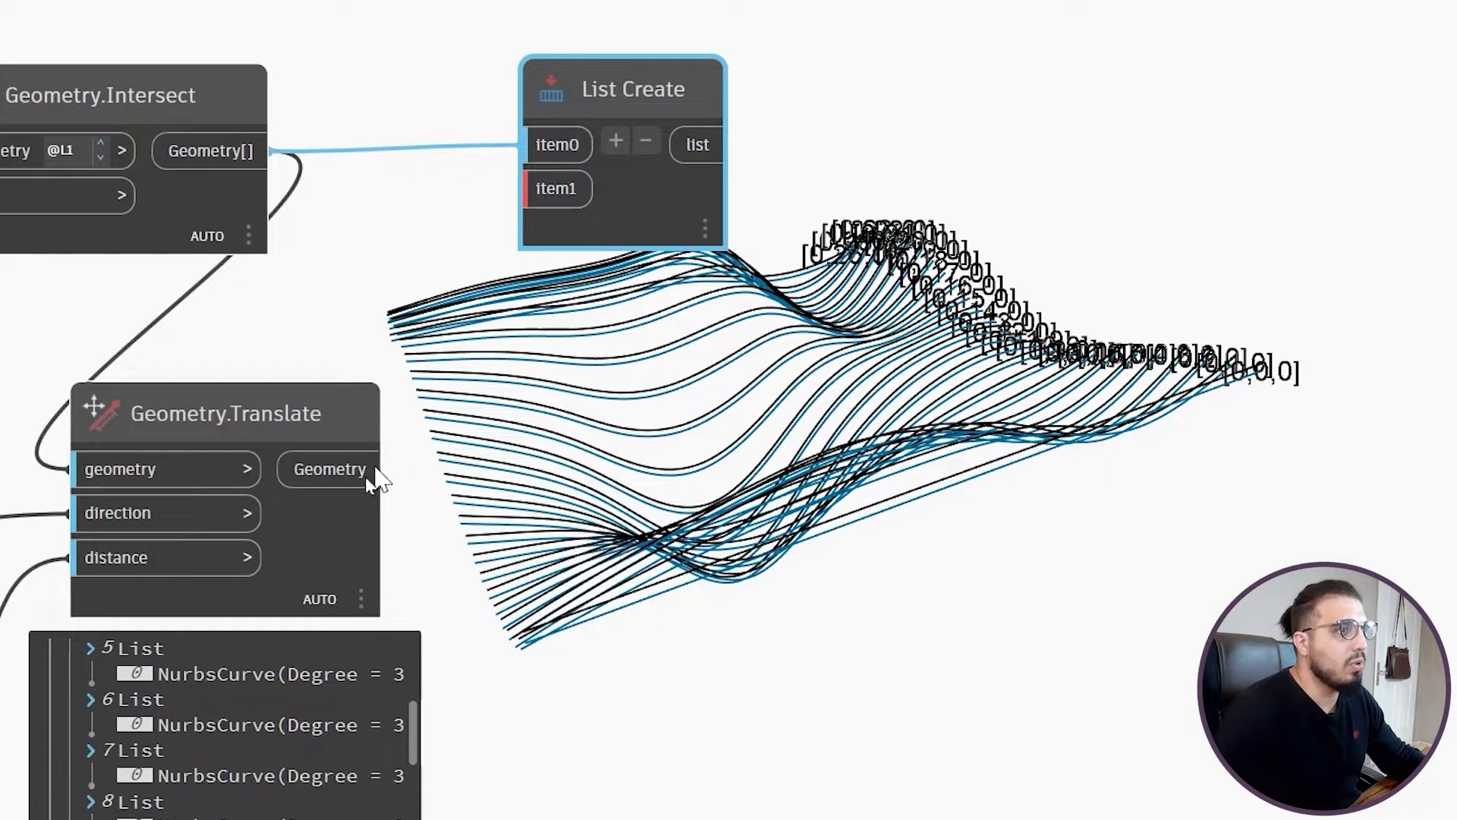
pyautogui.click(569, 194)
pyautogui.scroll(-4, 509, 410)
pyautogui.moveTo(526, 430); pyautogui.dragTo(15, 215, button='middle')
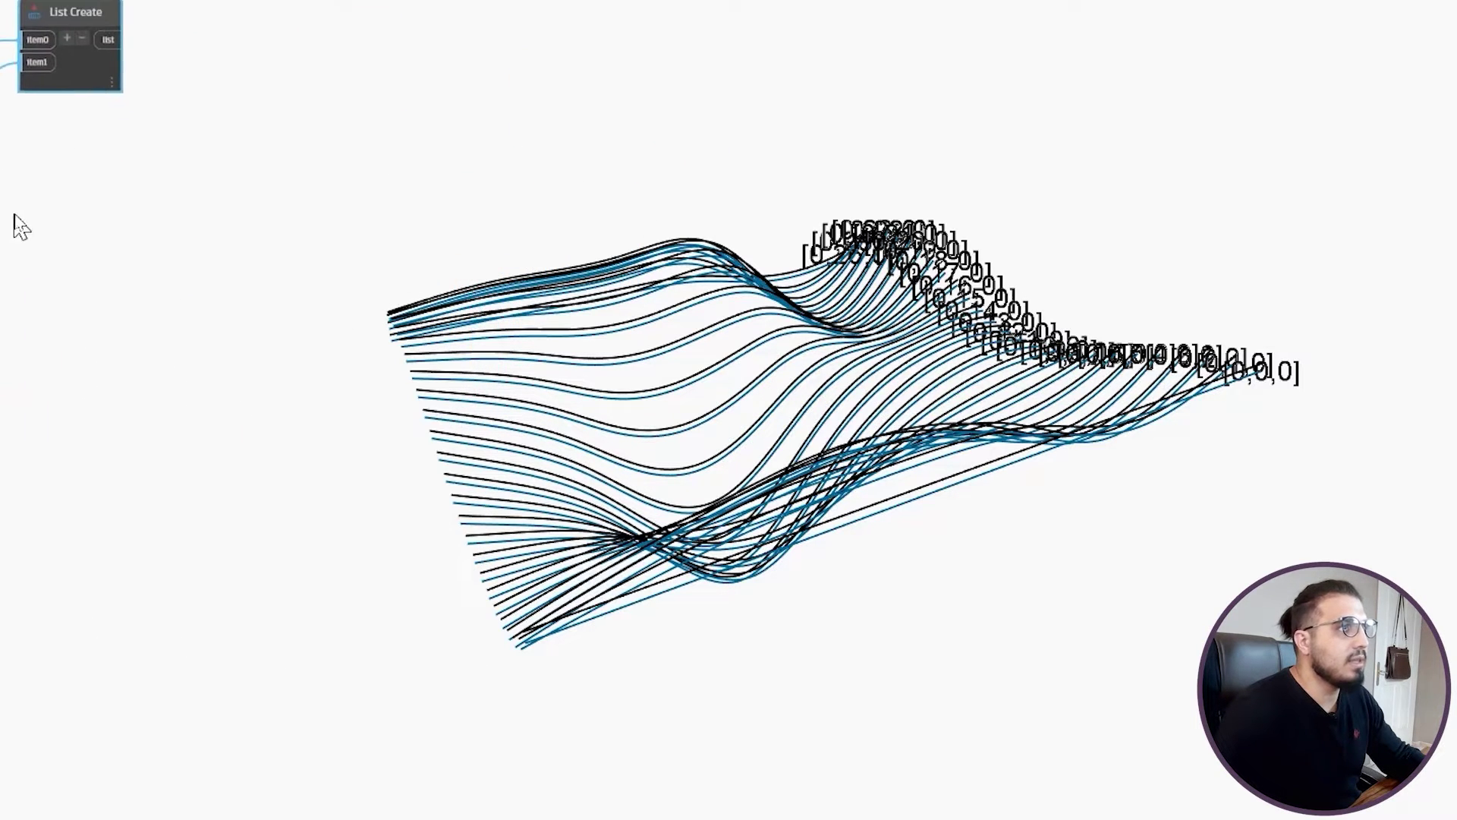
# Step: Run the graph and preview the output of the List Create node
pyautogui.moveTo(89, 25); pyautogui.dragTo(210, 52, button='middle')
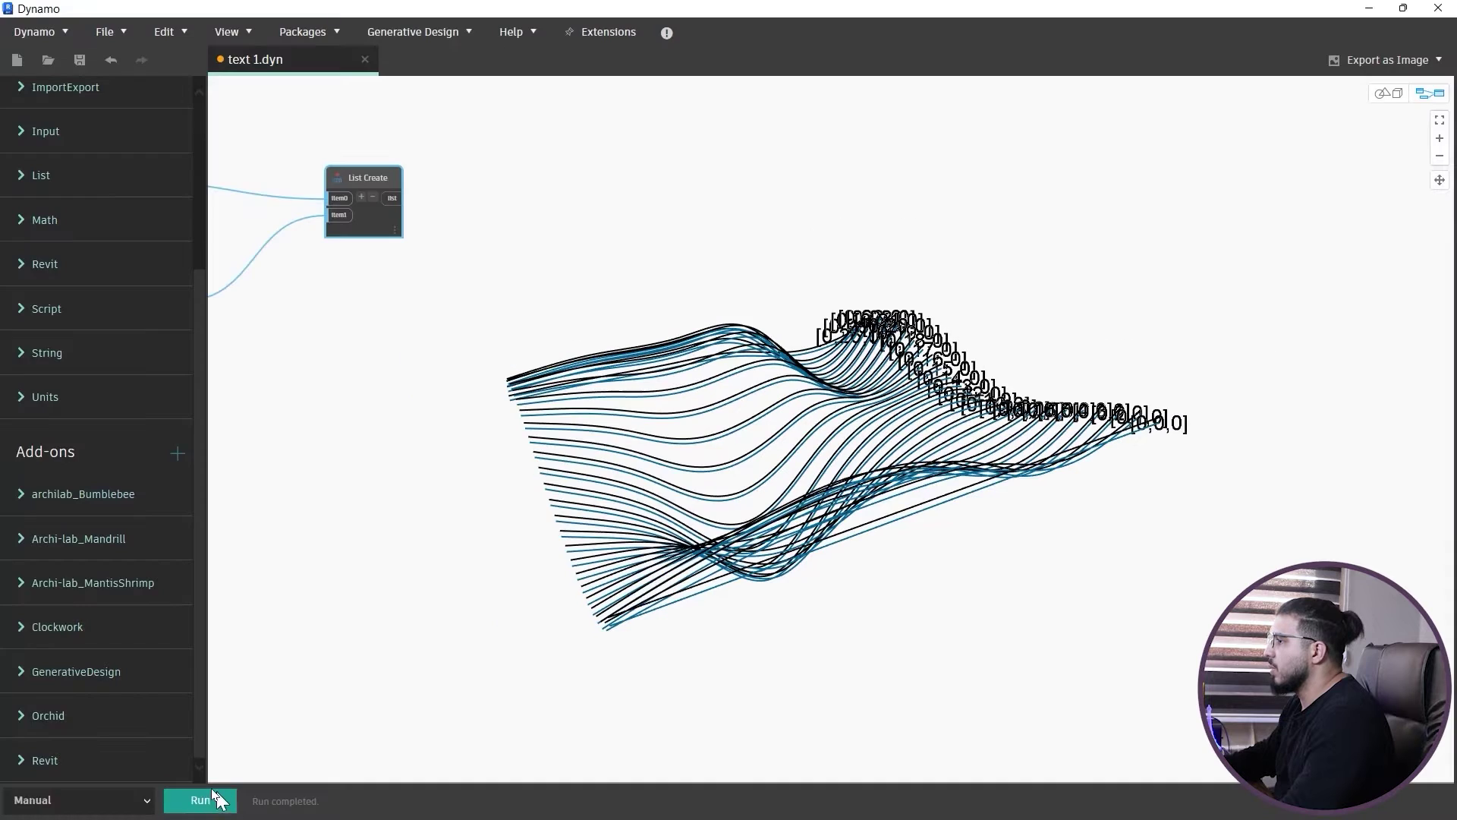
pyautogui.click(199, 798)
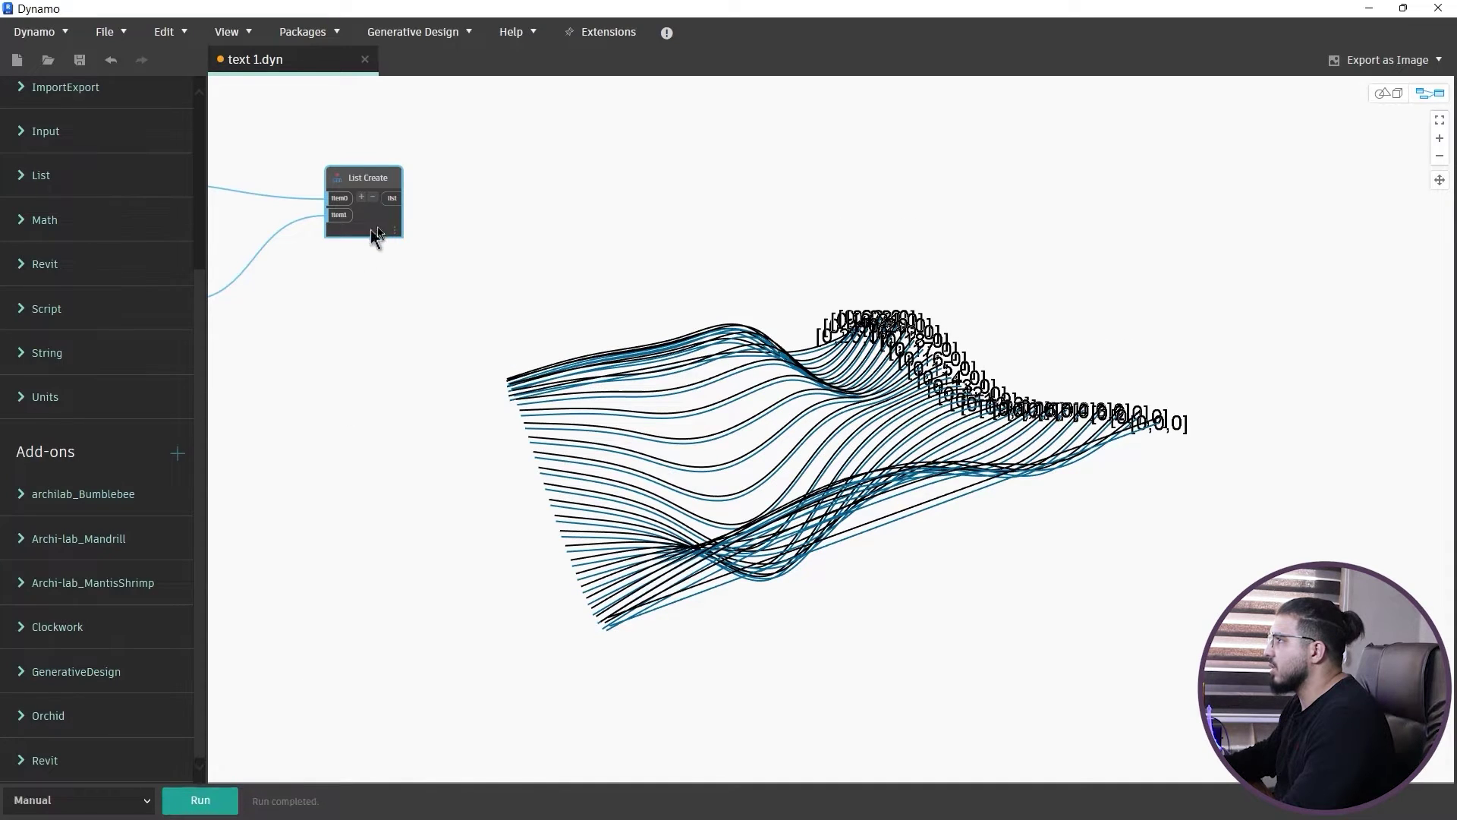
pyautogui.moveTo(393, 251)
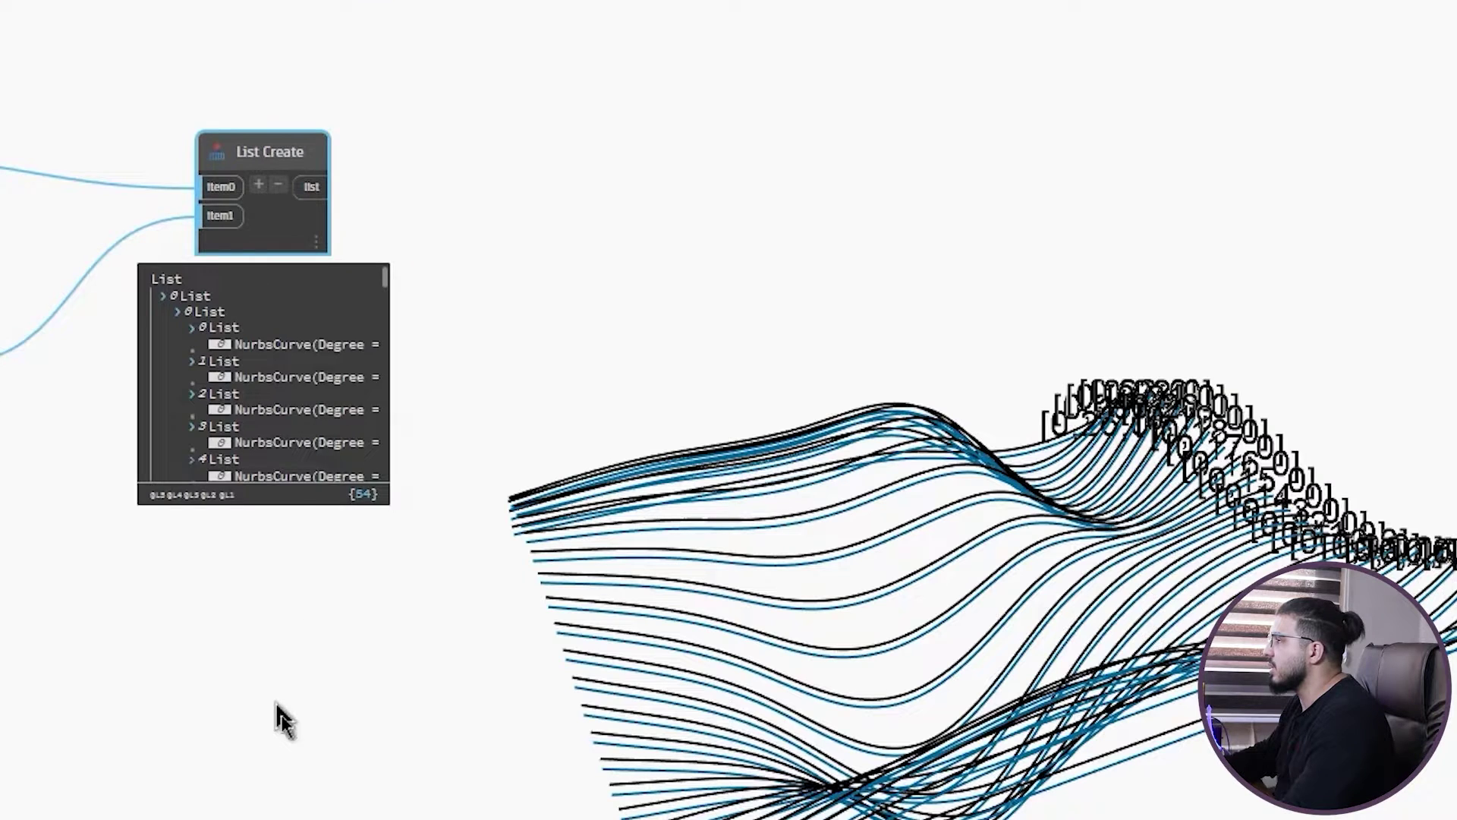
# Step: Examine the full List Create output to check how the original and translated curves are nested
pyautogui.scroll(5, 349, 691)
pyautogui.moveTo(407, 283); pyautogui.dragTo(498, 546, button='middle')
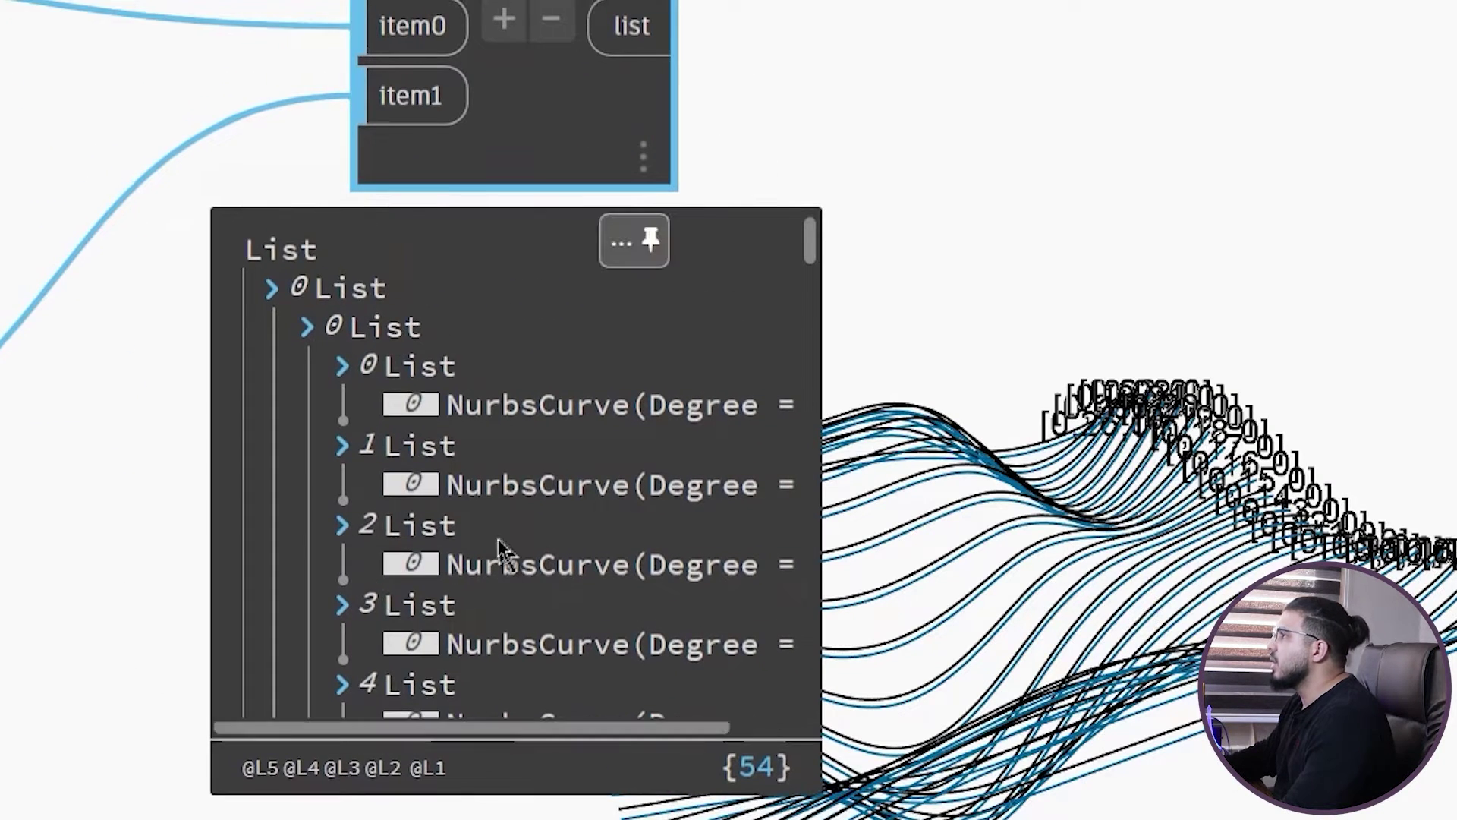
pyautogui.scroll(-5, 498, 546)
pyautogui.scroll(-15, 498, 537)
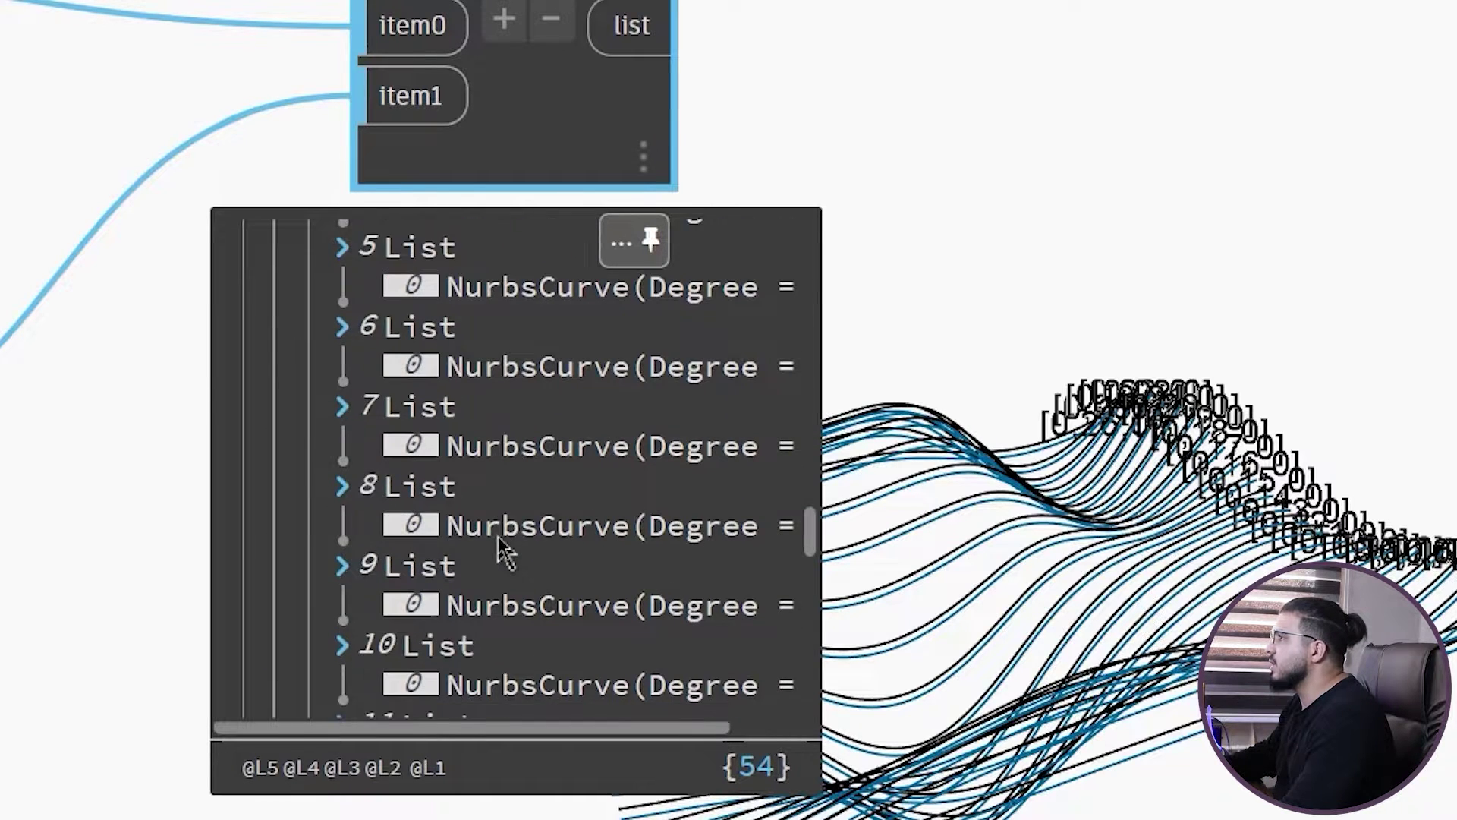
pyautogui.scroll(4, 498, 537)
pyautogui.scroll(15, 501, 548)
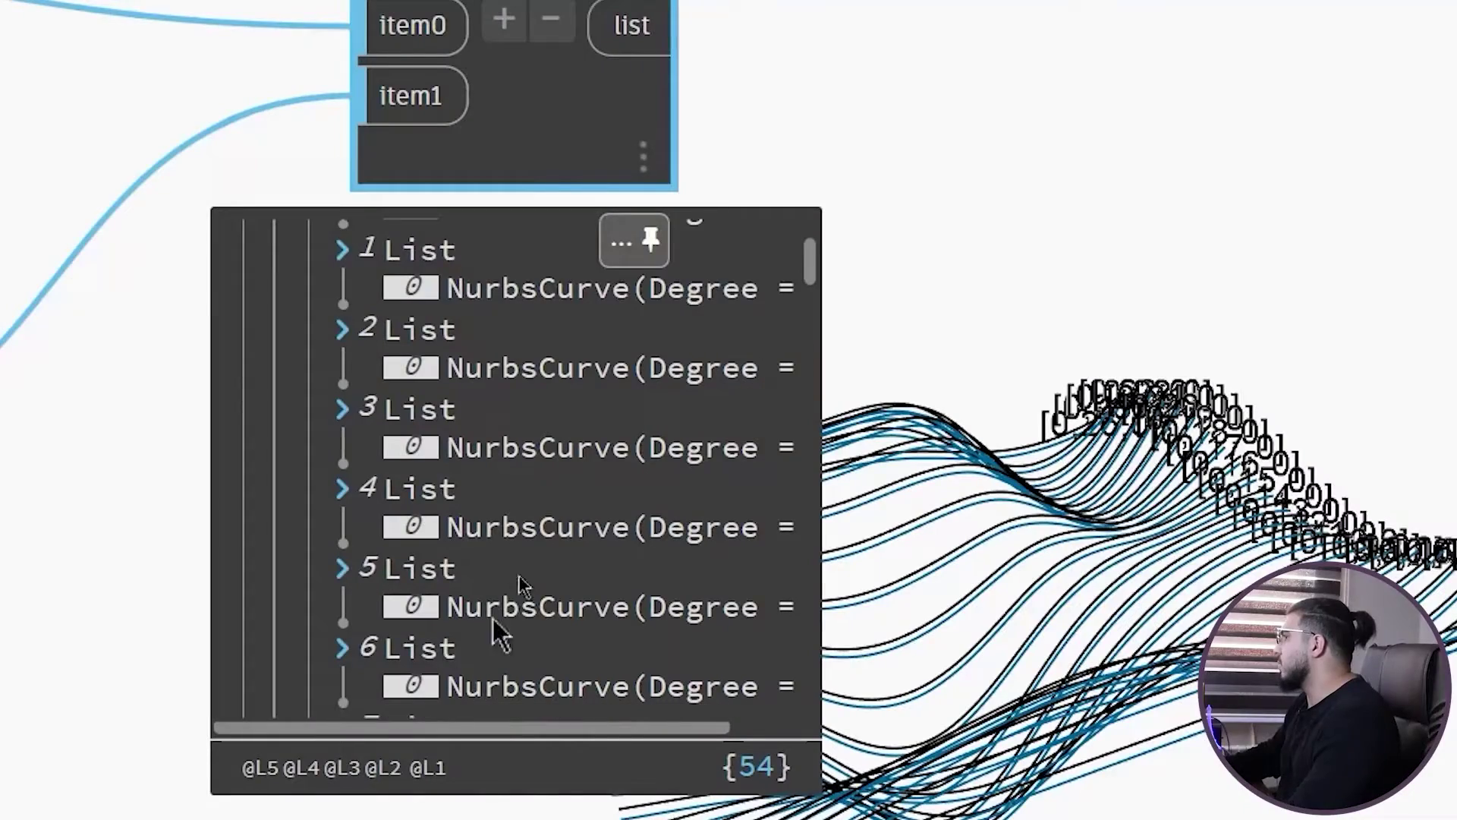
pyautogui.scroll(3, 530, 570)
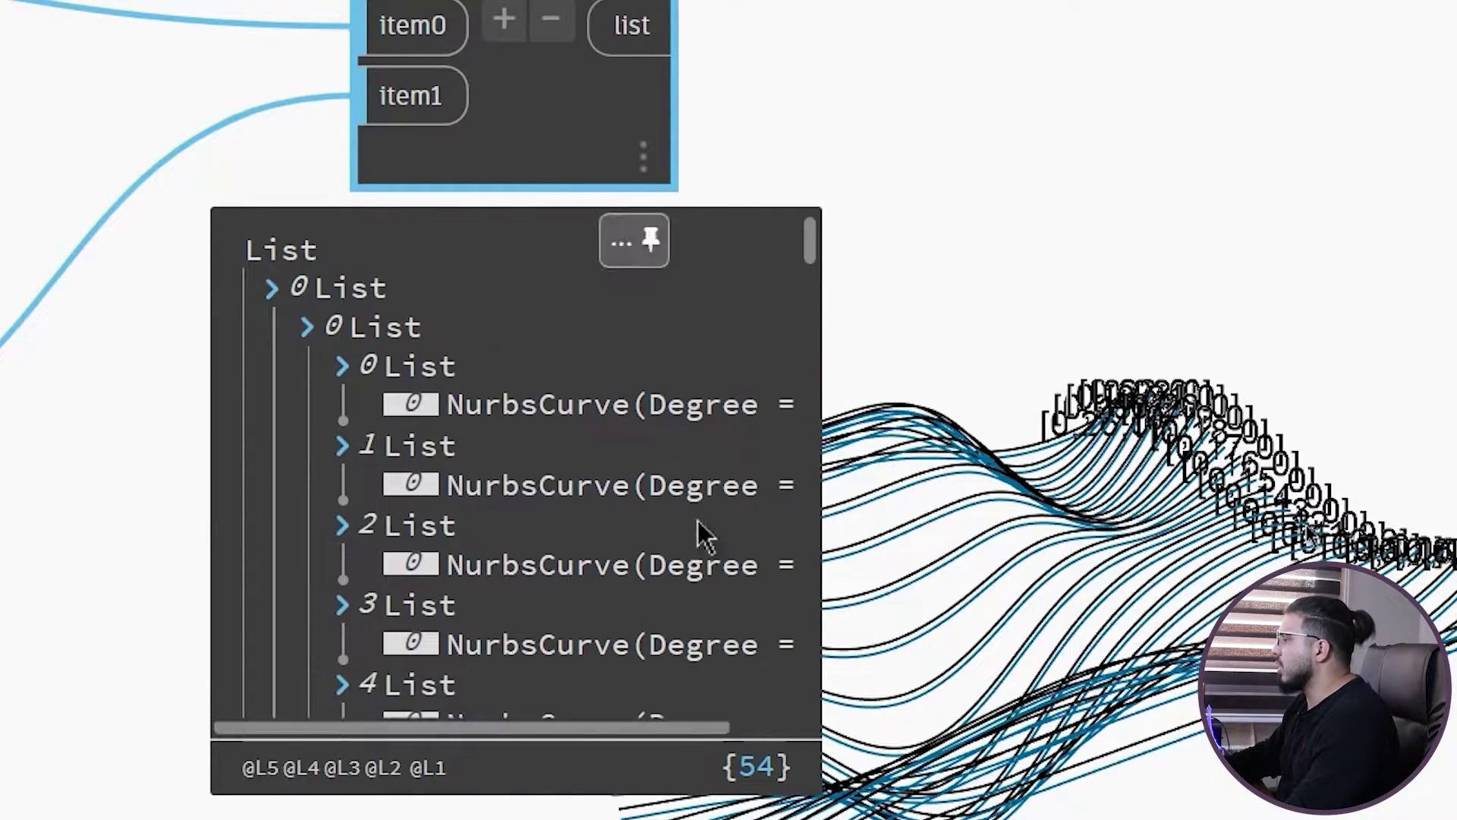
pyautogui.scroll(-15, 531, 662)
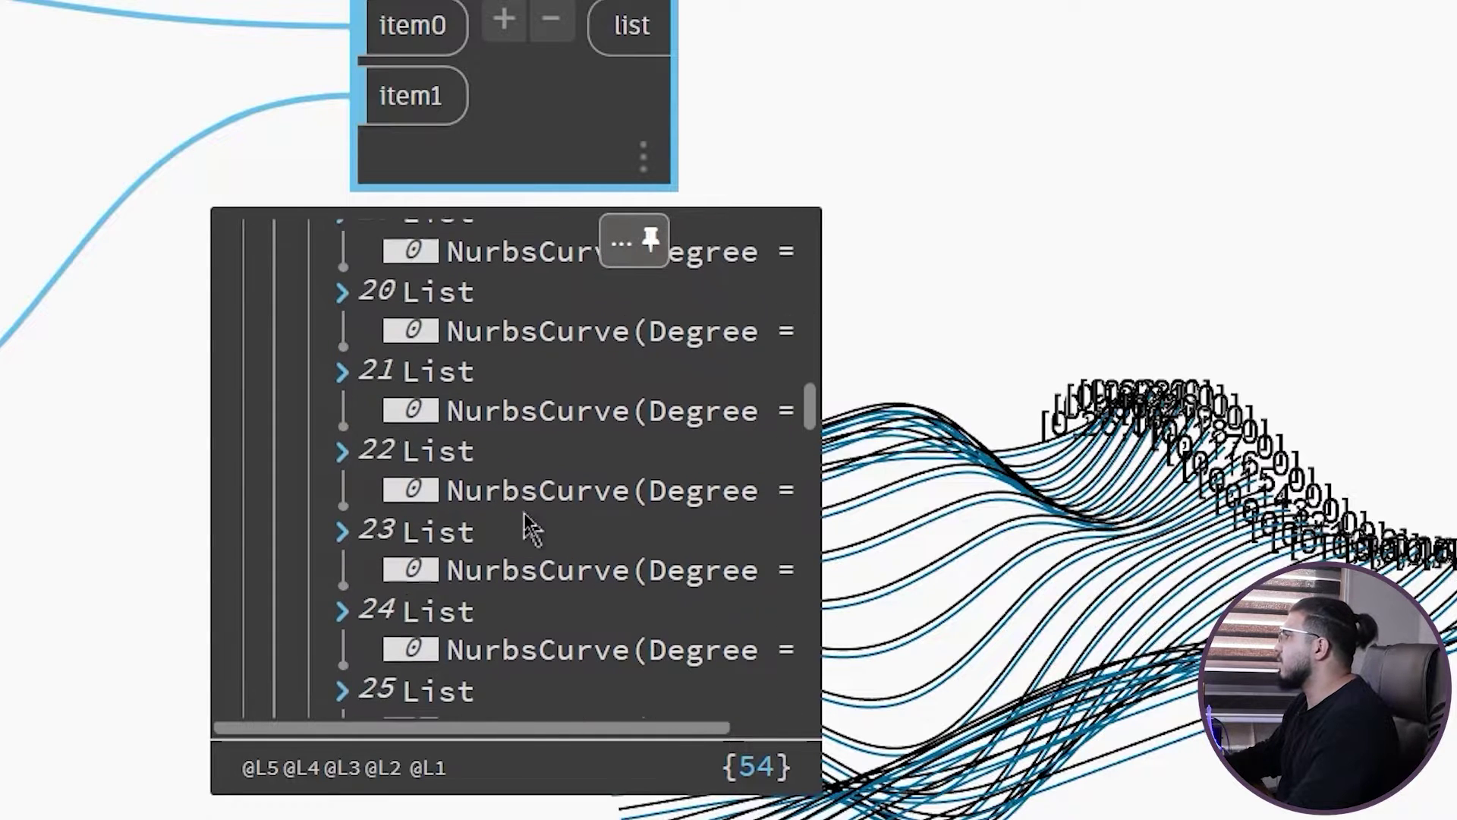
pyautogui.scroll(-2, 523, 519)
pyautogui.scroll(10, 521, 514)
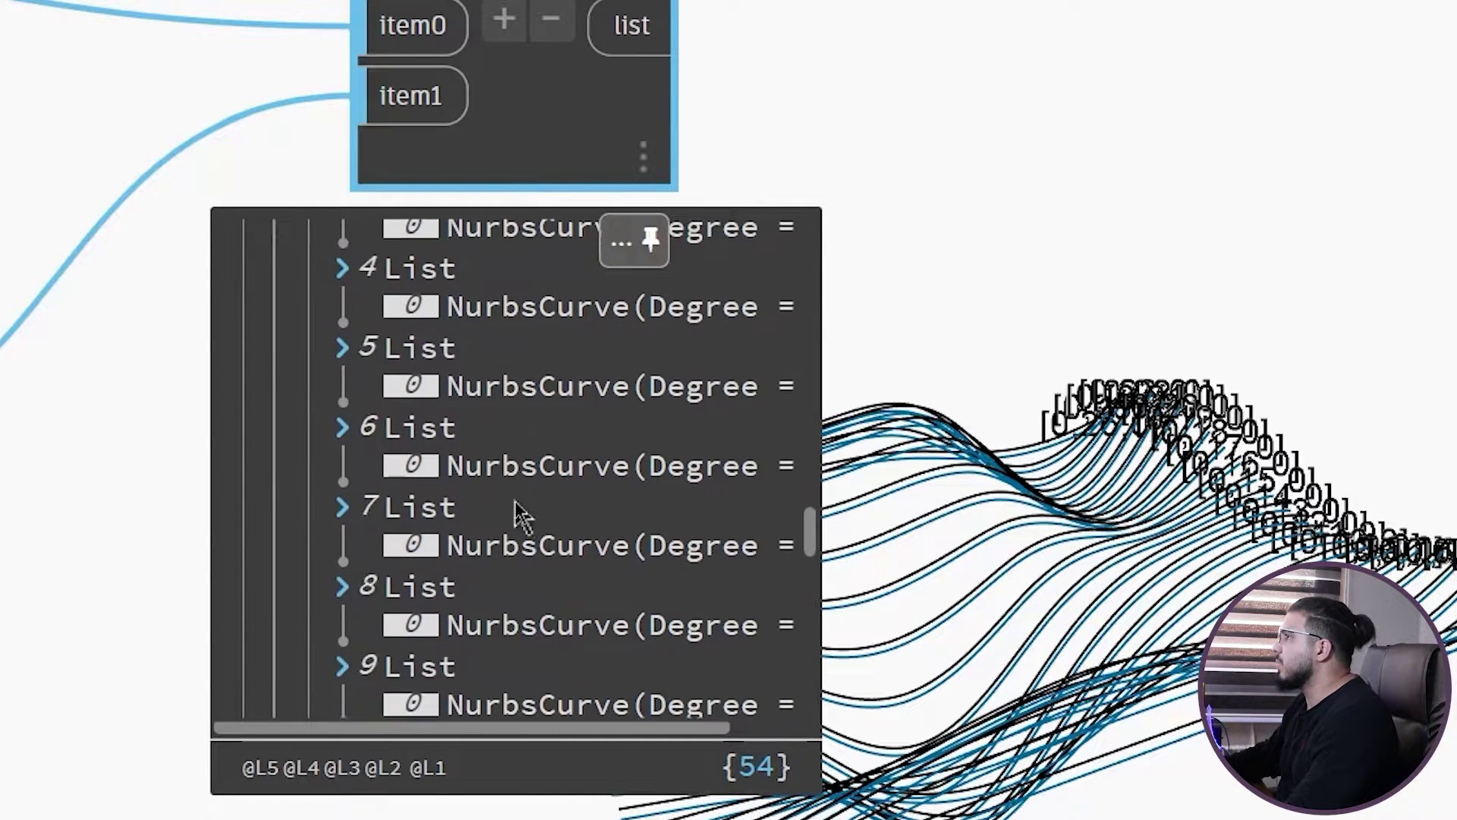
pyautogui.scroll(4, 529, 414)
pyautogui.scroll(-12, 535, 448)
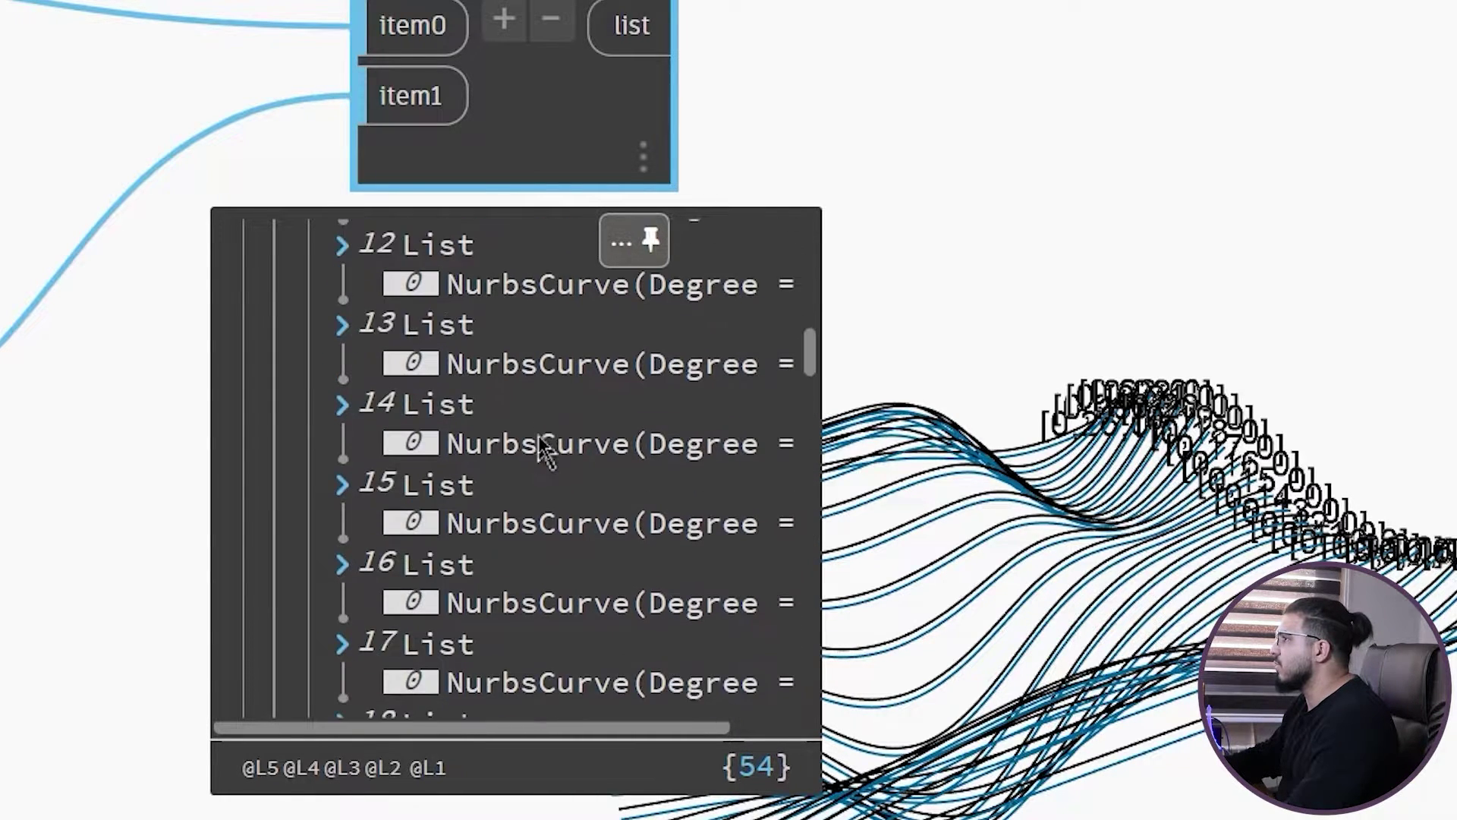
pyautogui.scroll(-10, 533, 461)
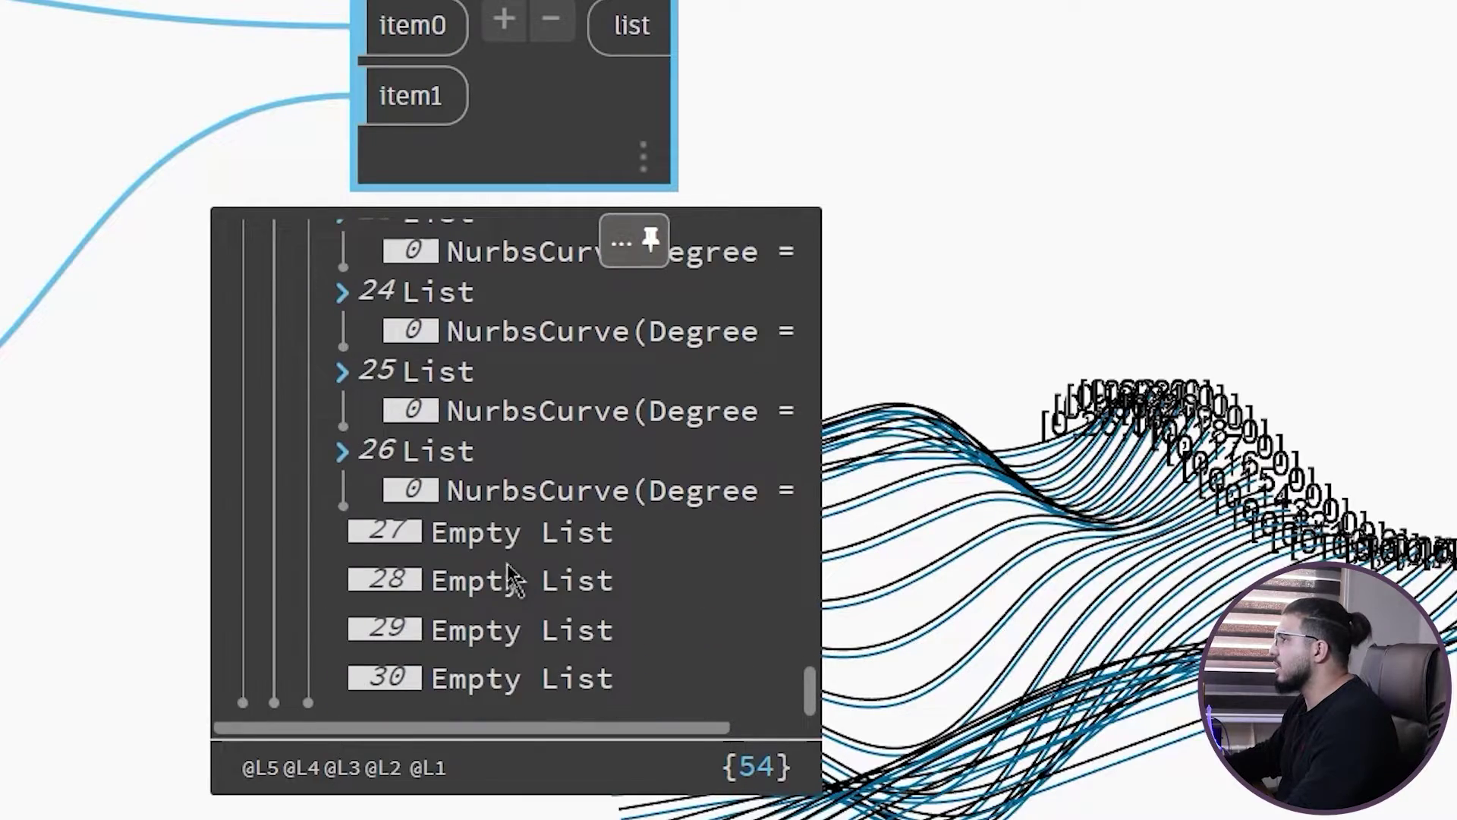
pyautogui.scroll(3, 810, 648)
pyautogui.moveTo(806, 661); pyautogui.dragTo(774, 72)
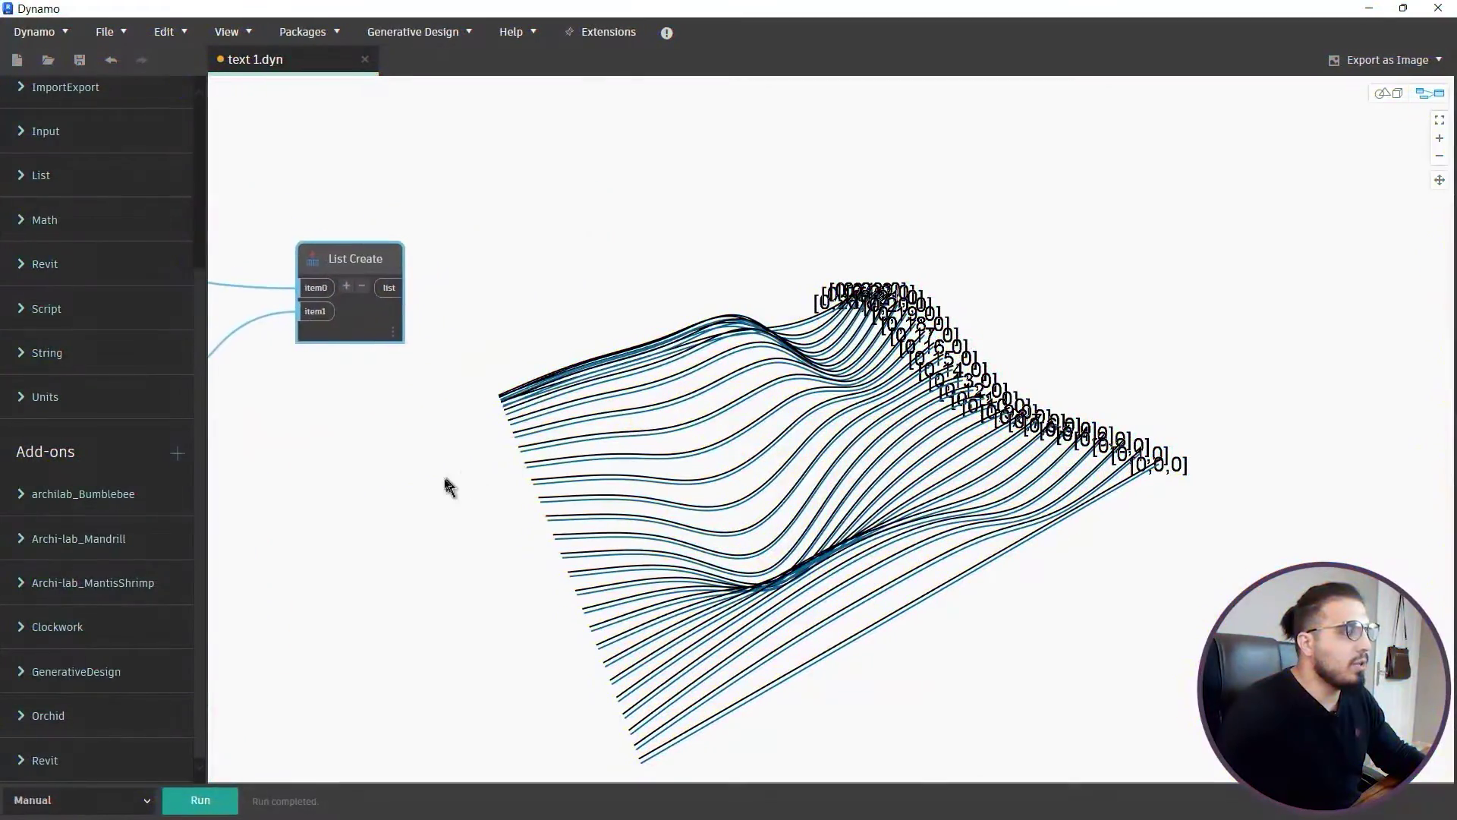
# Step: Add a List.Transpose node beyond List Create and connect the List Create output to its lists input
pyautogui.scroll(6, 471, 299)
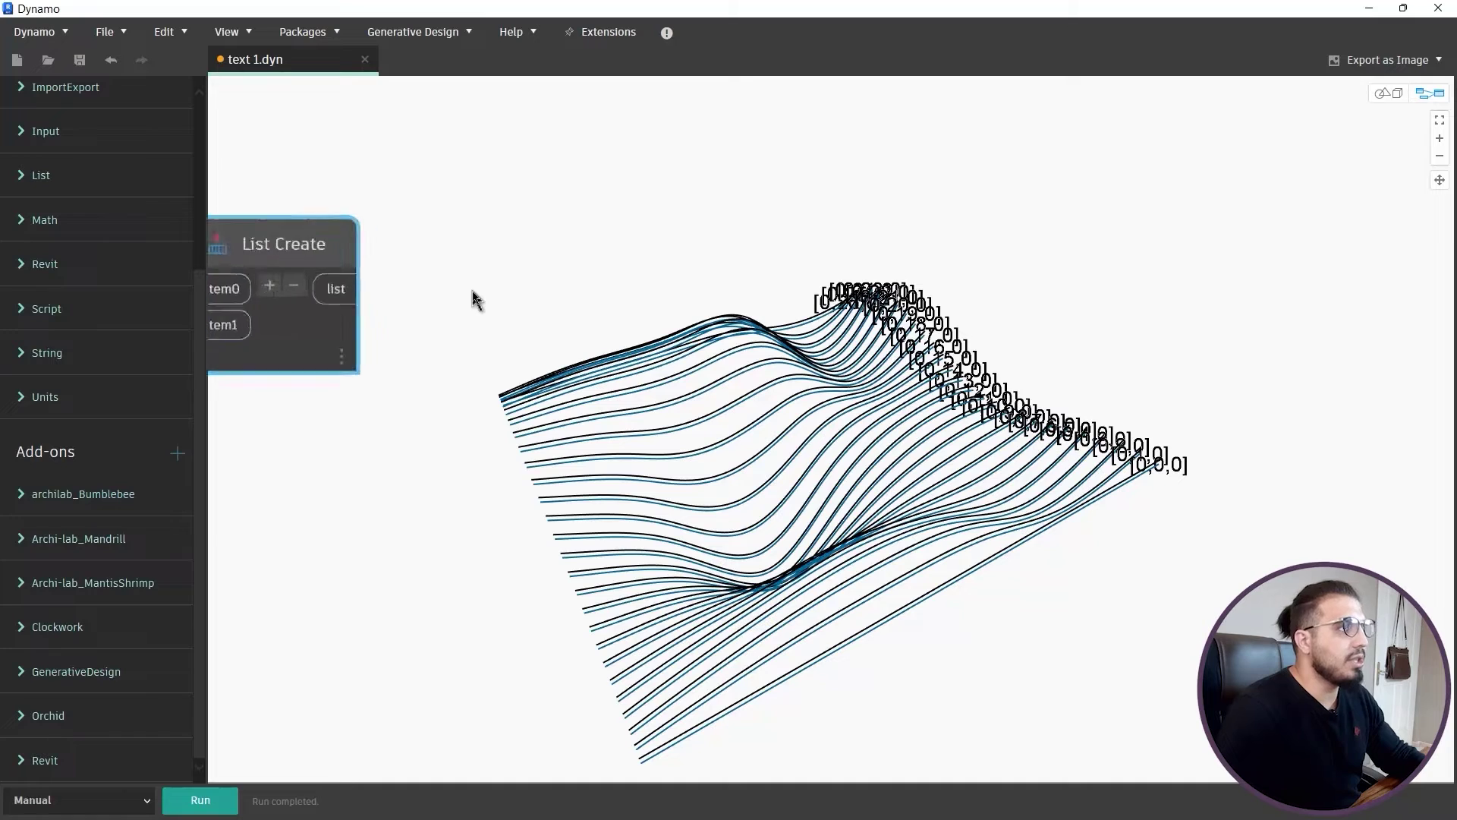
pyautogui.rightClick(530, 242)
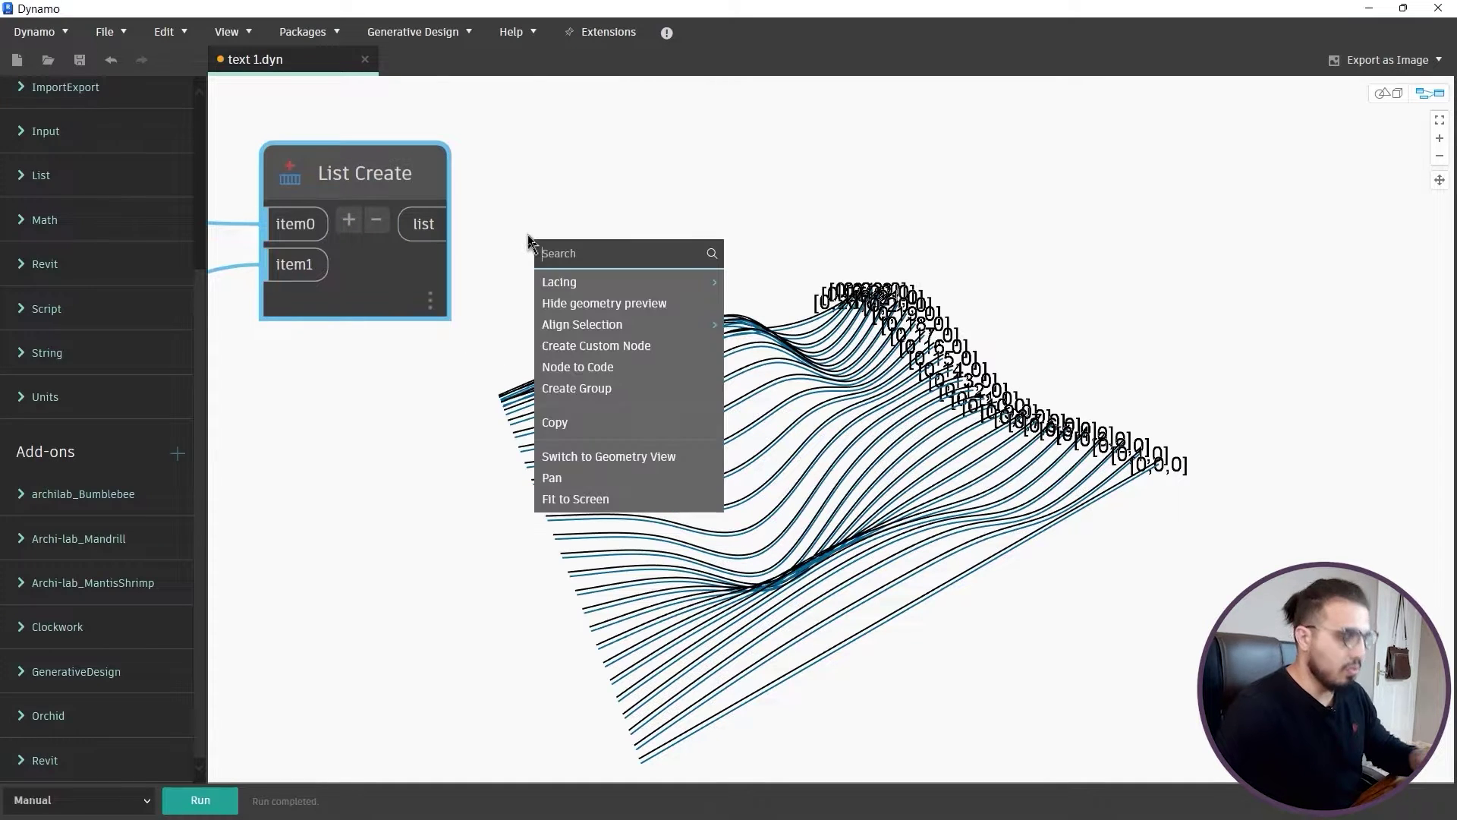
pyautogui.write('t')
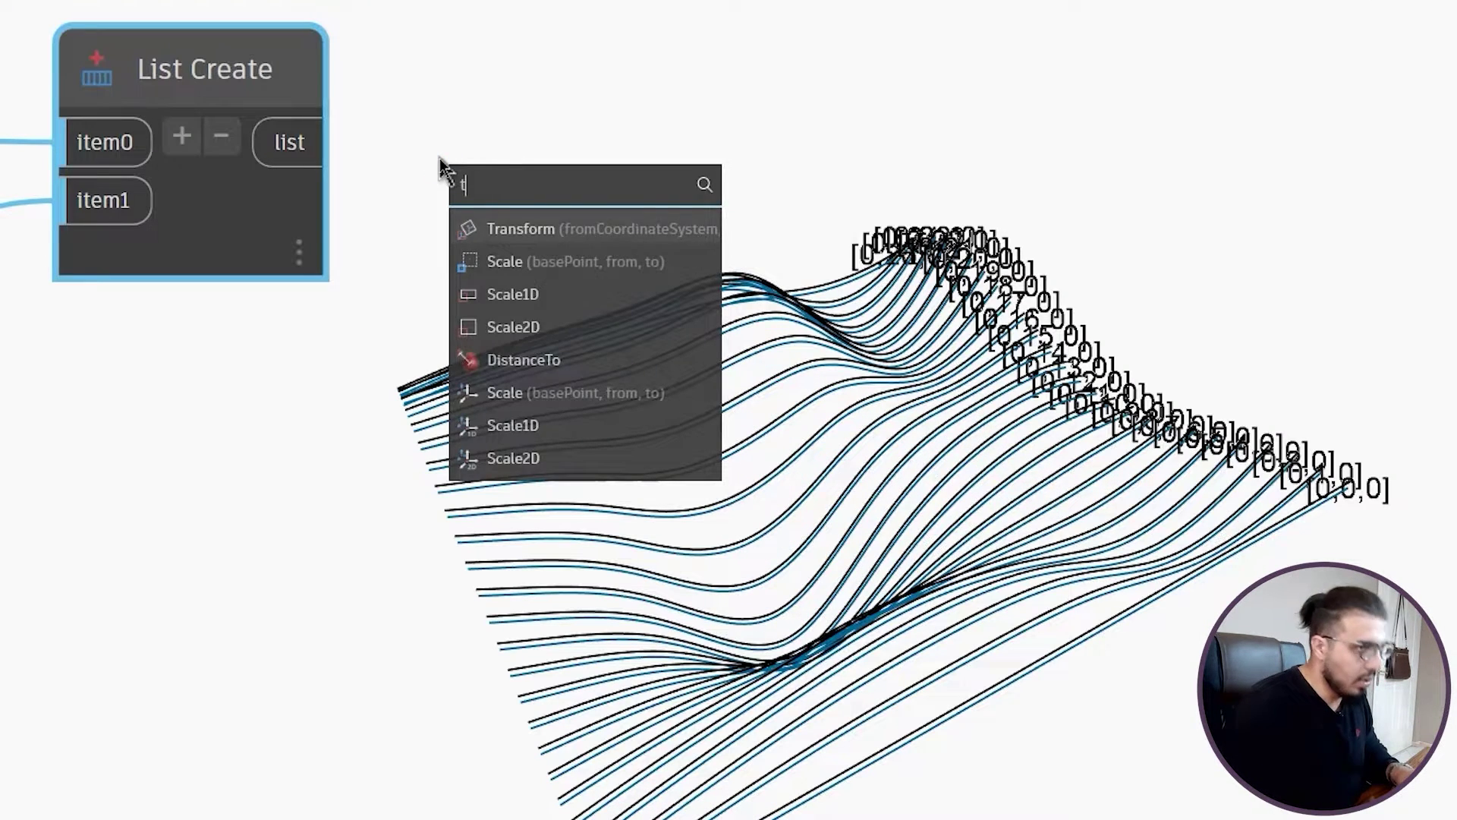
pyautogui.write('ranspose')
pyautogui.press('Return')
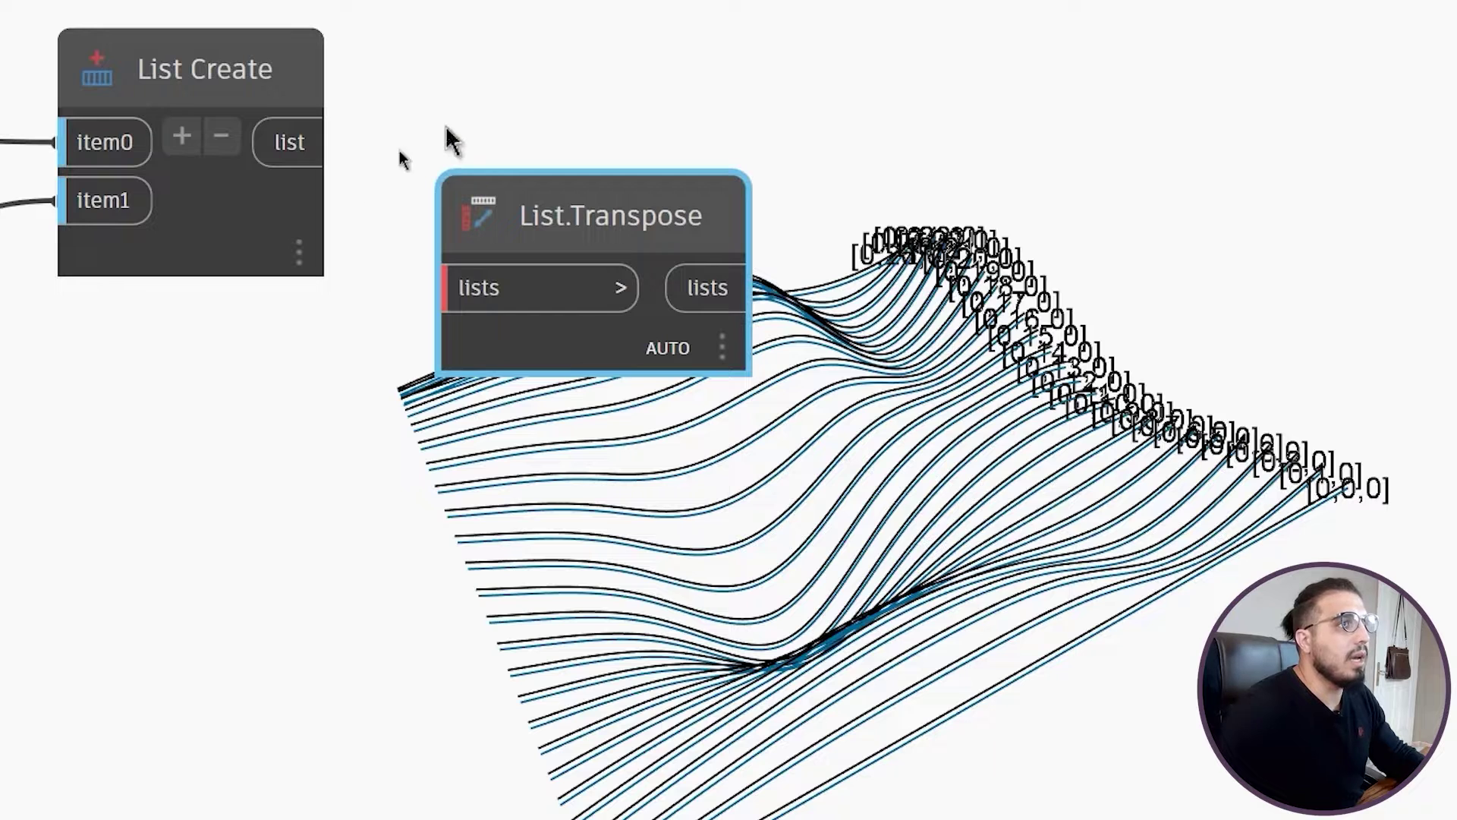
pyautogui.moveTo(366, 218); pyautogui.dragTo(275, 214, button='middle')
pyautogui.click(216, 140)
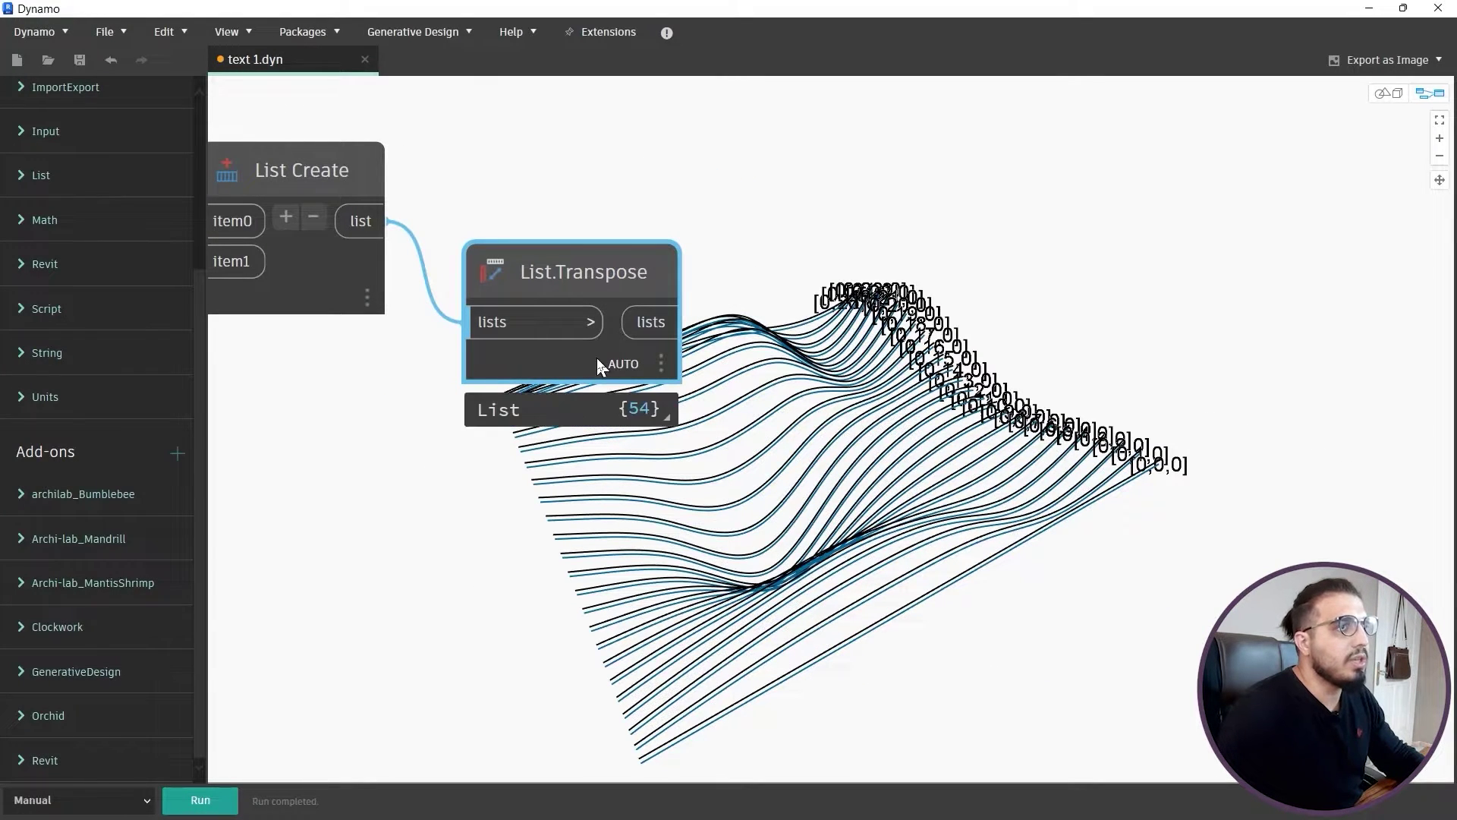
# Step: Examine the nested curve lists in the List.Transpose output
pyautogui.moveTo(607, 402)
pyautogui.scroll(-3, 594, 539)
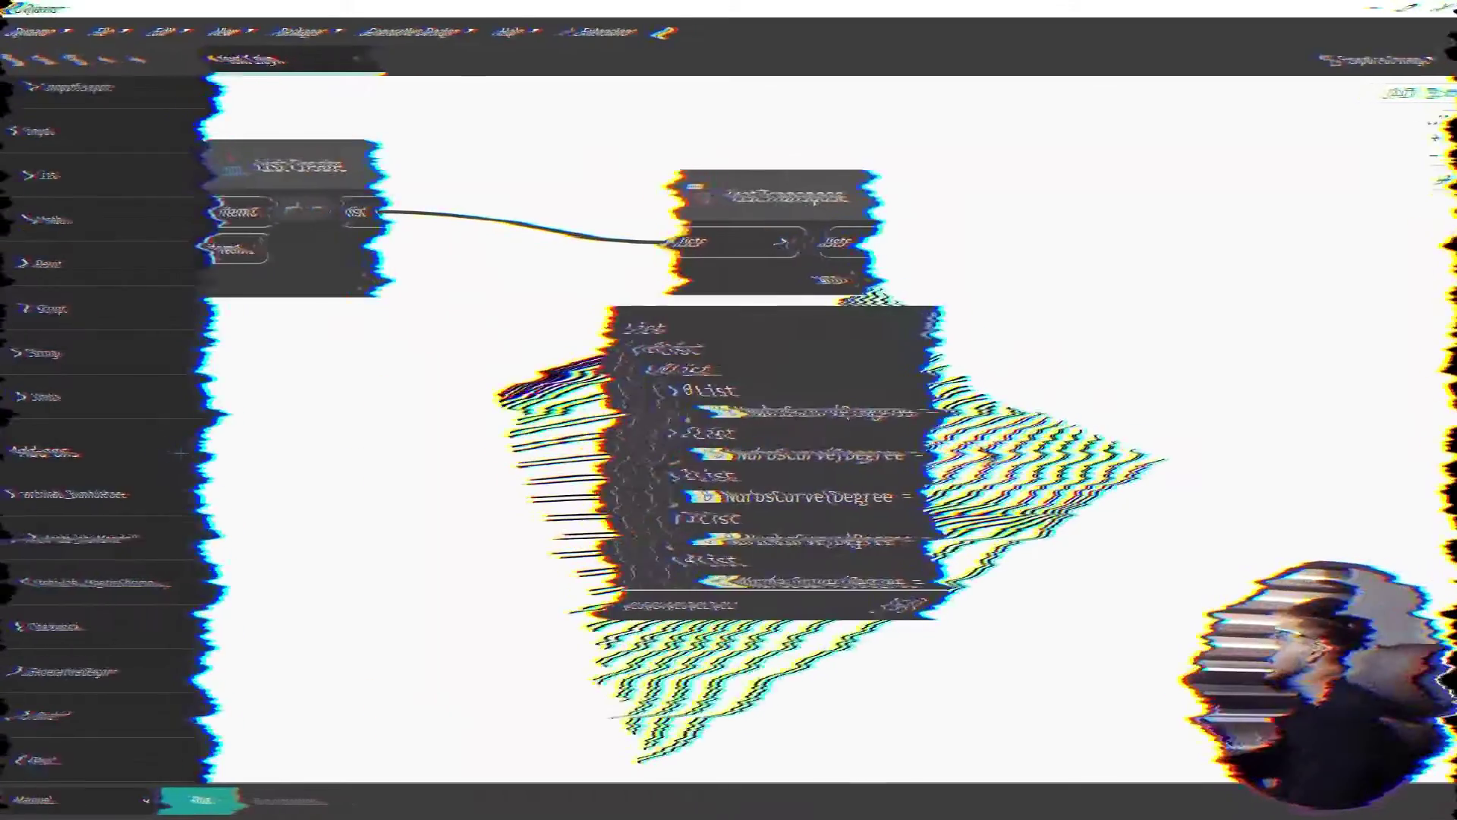
pyautogui.scroll(-3, 1116, 330)
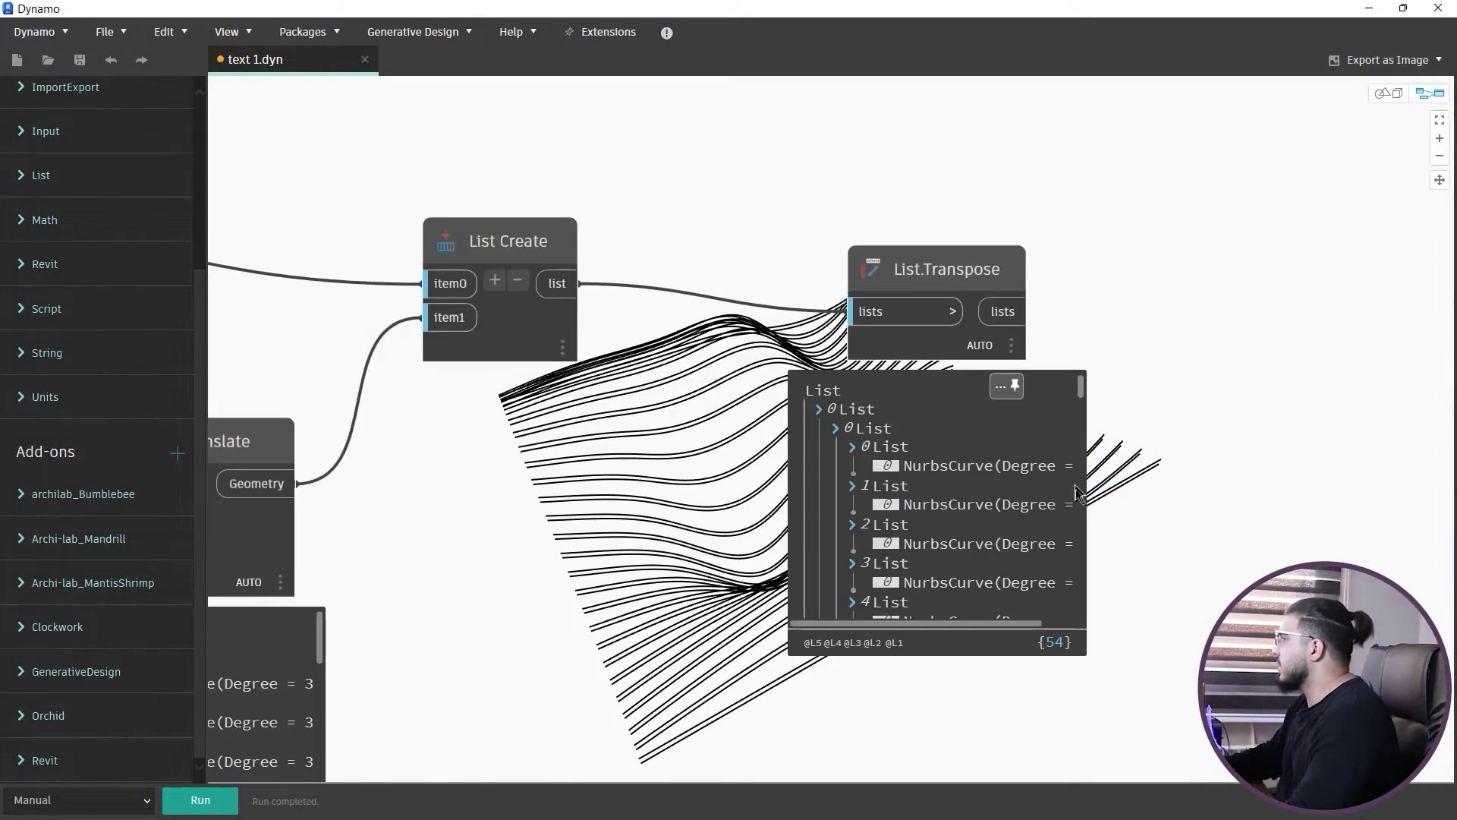
pyautogui.moveTo(1014, 380); pyautogui.dragTo(1069, 335, button='middle')
# Step: Move the Geometry.Translate node farther from List Create, closer to the nodes feeding its direction and distance inputs
pyautogui.moveTo(496, 397); pyautogui.dragTo(953, 531, button='middle')
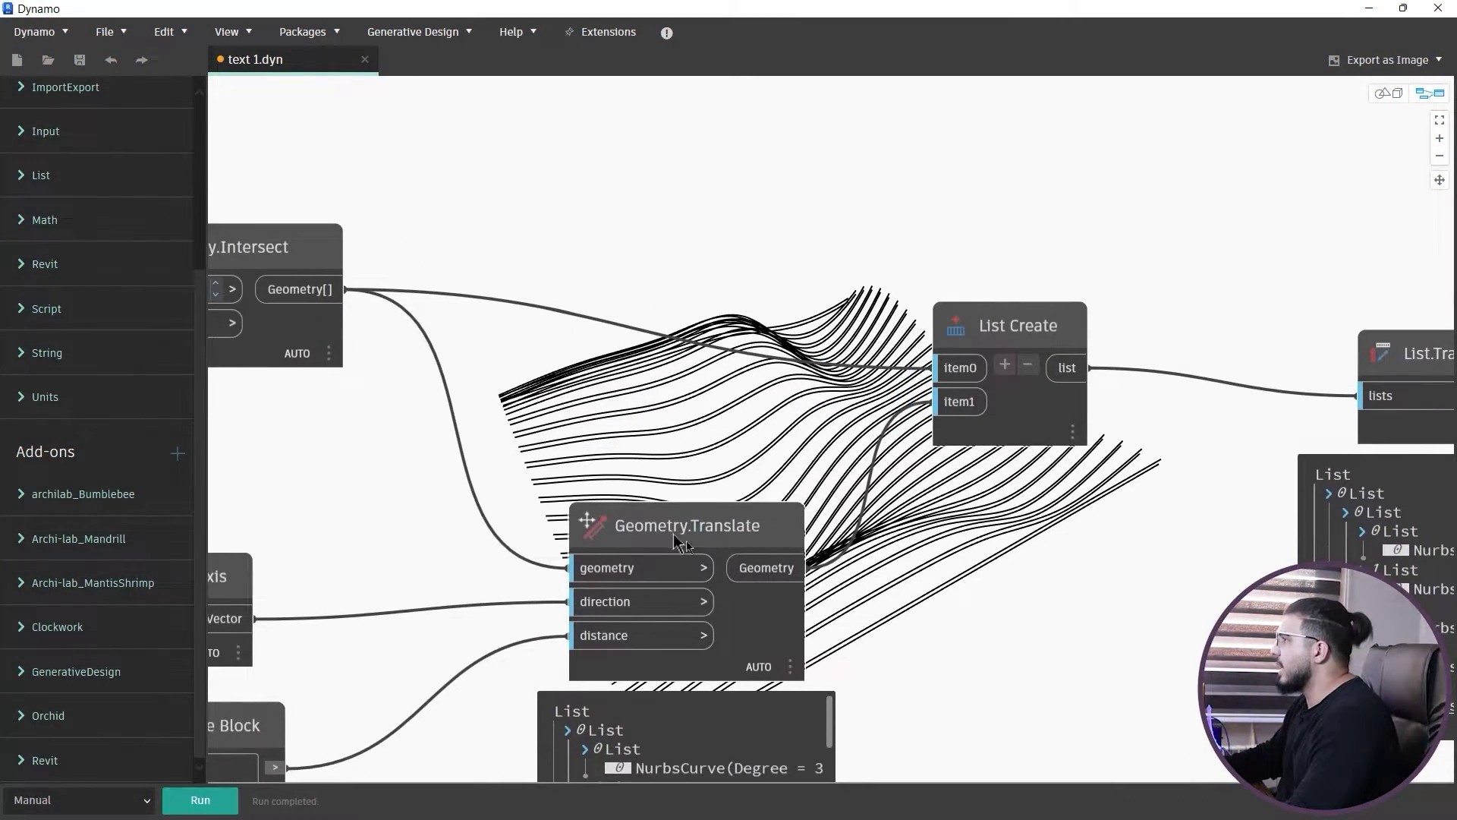
pyautogui.moveTo(683, 540); pyautogui.dragTo(515, 571)
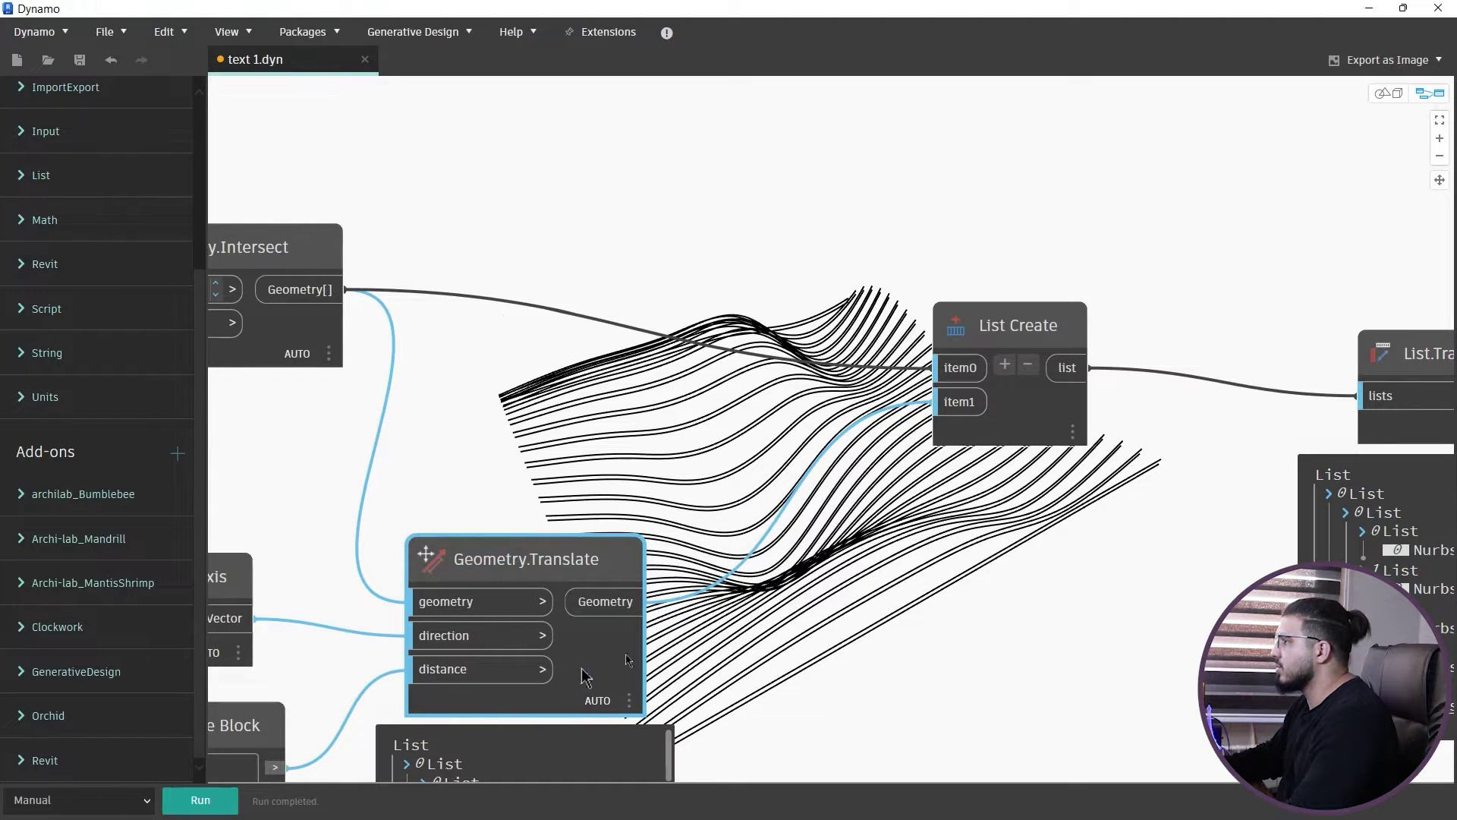
pyautogui.moveTo(492, 468); pyautogui.dragTo(710, 432, button='middle')
# Step: Examine the sublist levels around each curve in the Geometry.Intersect output
pyautogui.moveTo(517, 305)
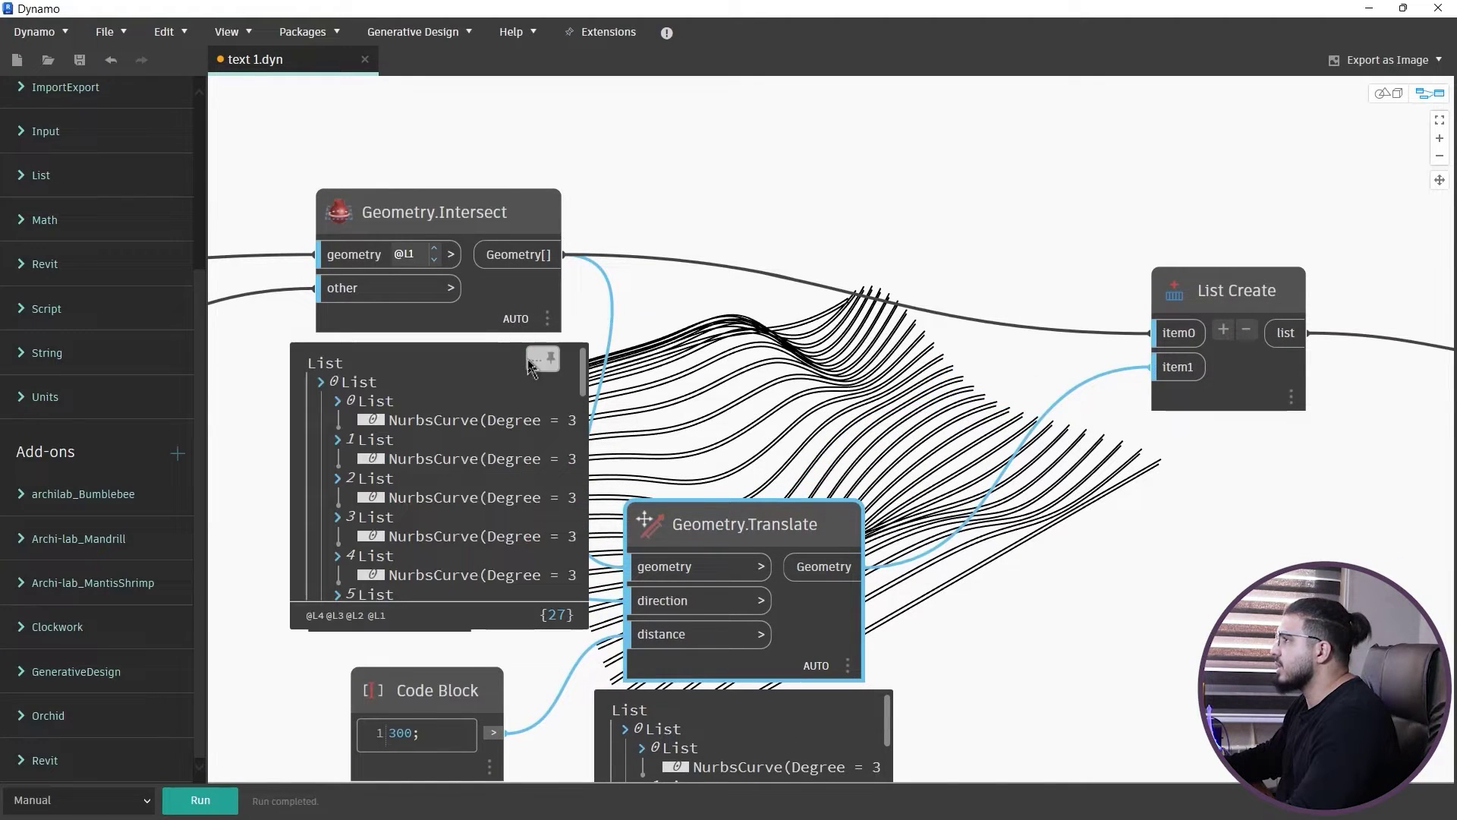
pyautogui.click(532, 370)
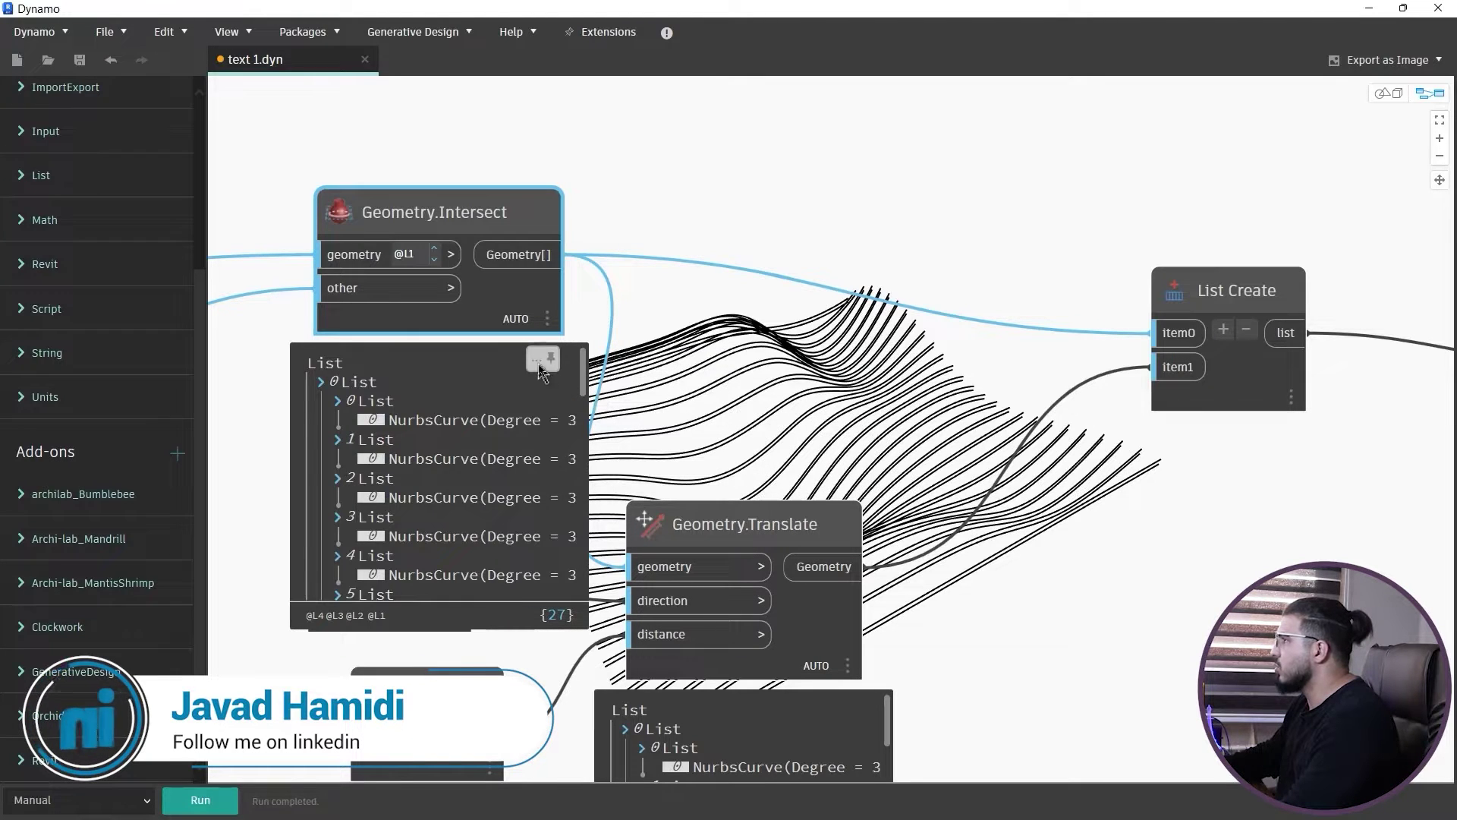
pyautogui.click(542, 363)
# Step: Add a List.Flatten node after Geometry.Intersect and connect the Geometry[] output to its list input
pyautogui.moveTo(655, 329); pyautogui.dragTo(546, 326, button='middle')
pyautogui.rightClick(593, 169)
pyautogui.write('flatt')
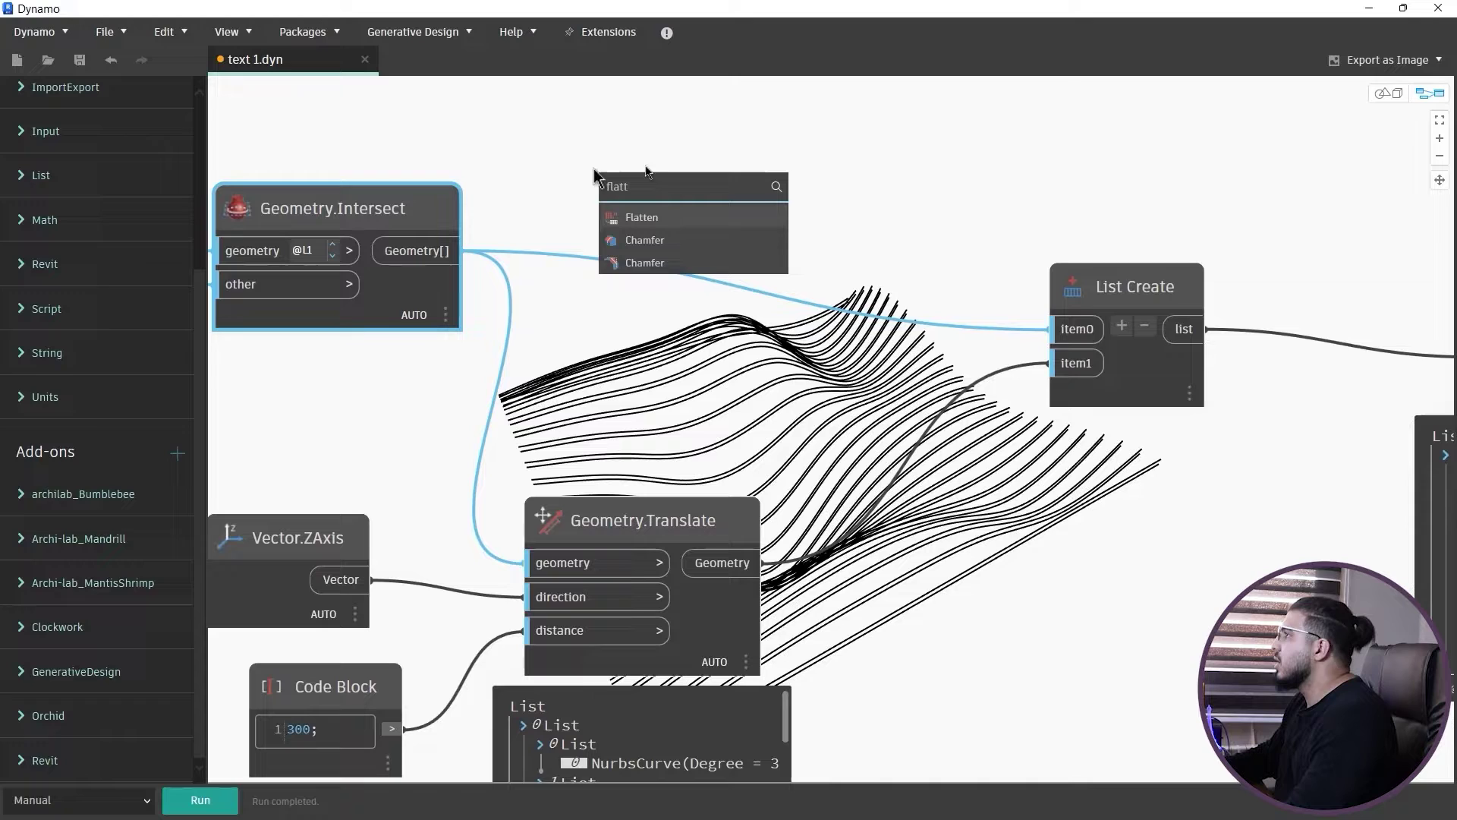
pyautogui.click(704, 217)
pyautogui.moveTo(746, 295); pyautogui.dragTo(590, 230, button='middle')
# Step: Duplicate the List.Flatten node, place the copy beside Geometry.Translate and connect the Geometry.Translate output to its list input
pyautogui.hotkey('ctrl', 'c')
pyautogui.hotkey('ctrl', 'v')
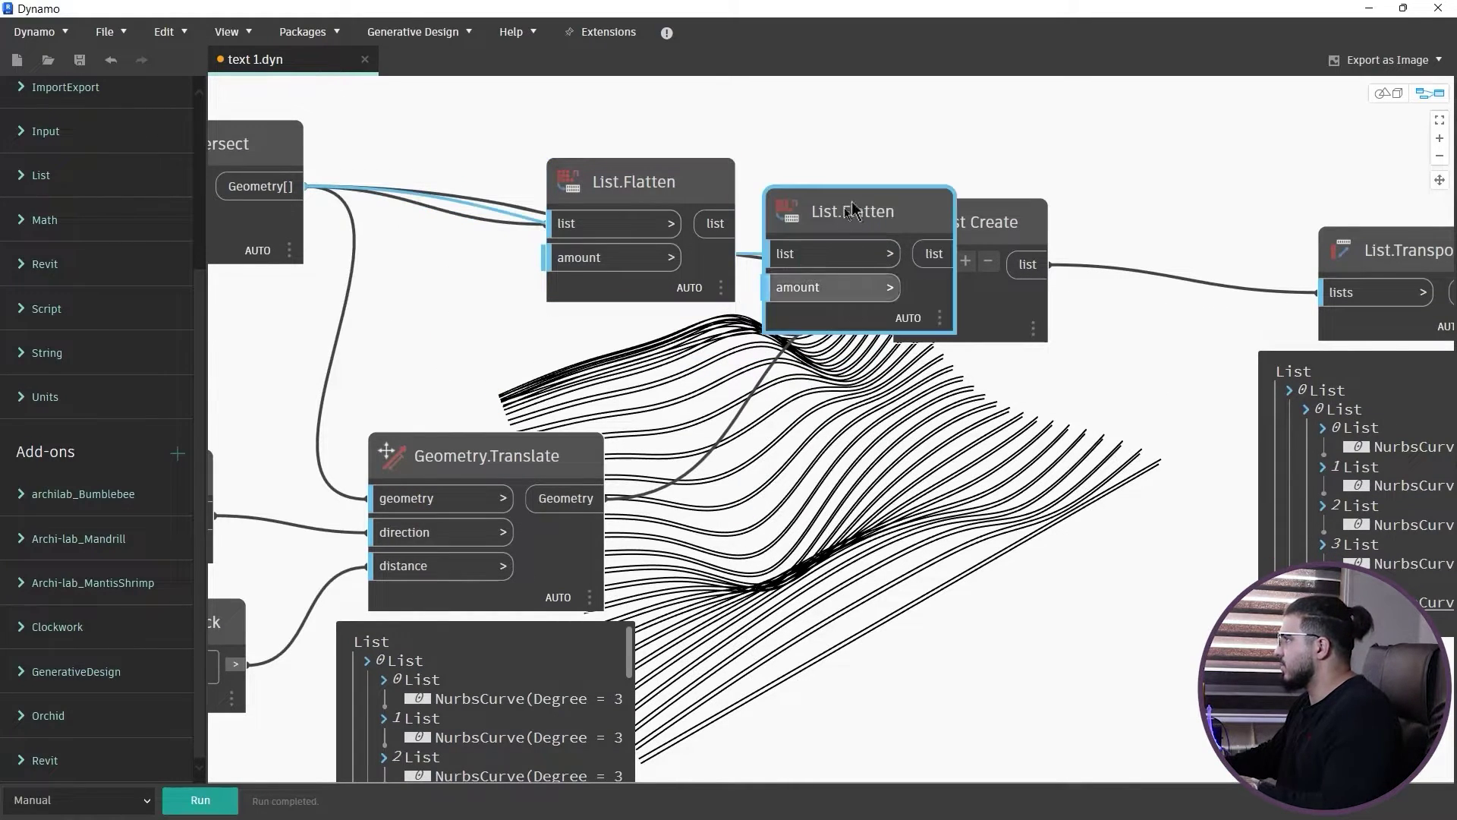
pyautogui.moveTo(850, 201); pyautogui.dragTo(839, 455)
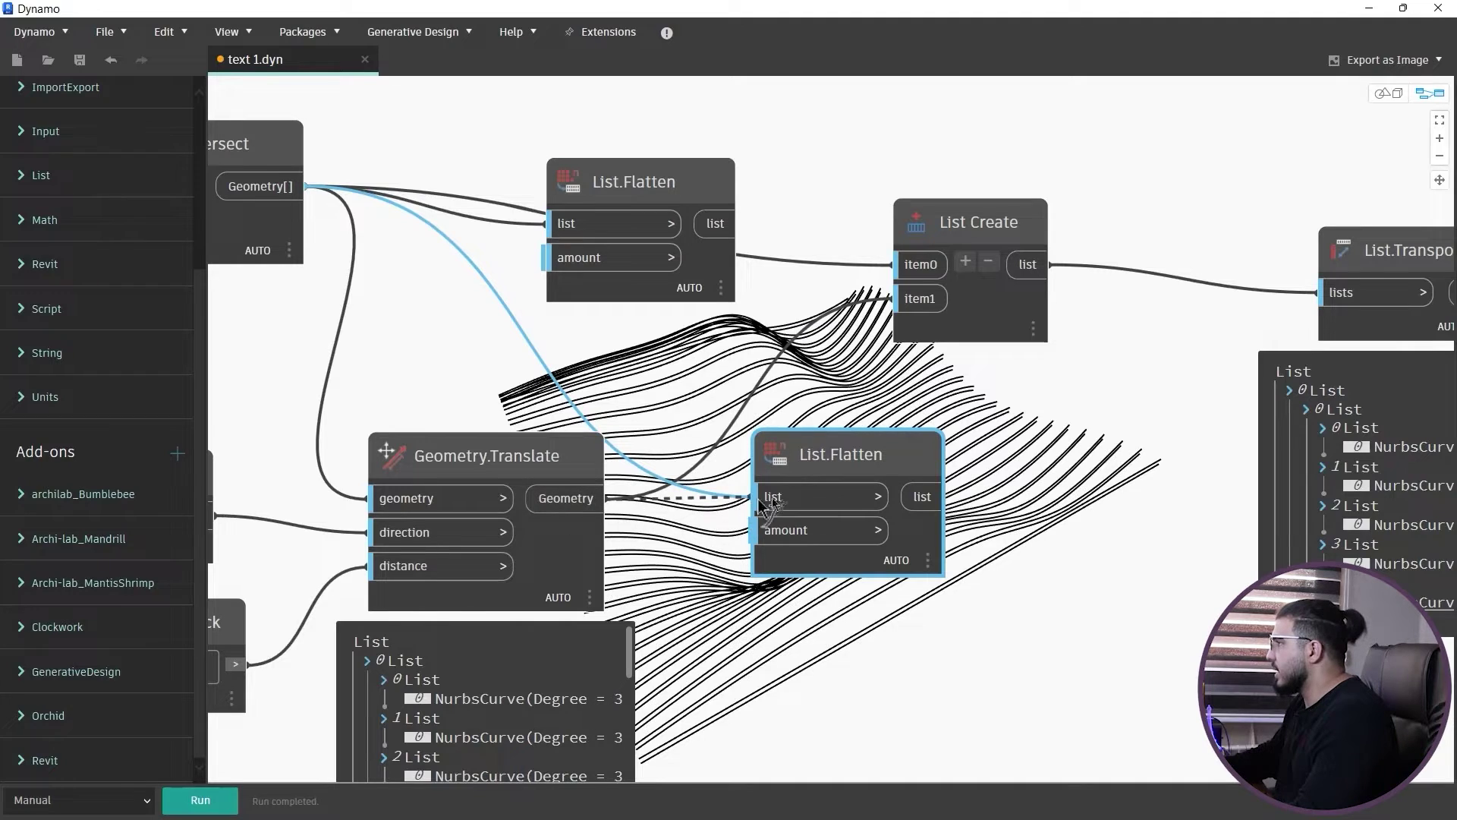
# Step: Connect the flattened Geometry.Intersect curves to item0 and the flattened Geometry.Translate curves to item1 of List Create, and rerun the graph
pyautogui.moveTo(709, 224); pyautogui.dragTo(874, 266)
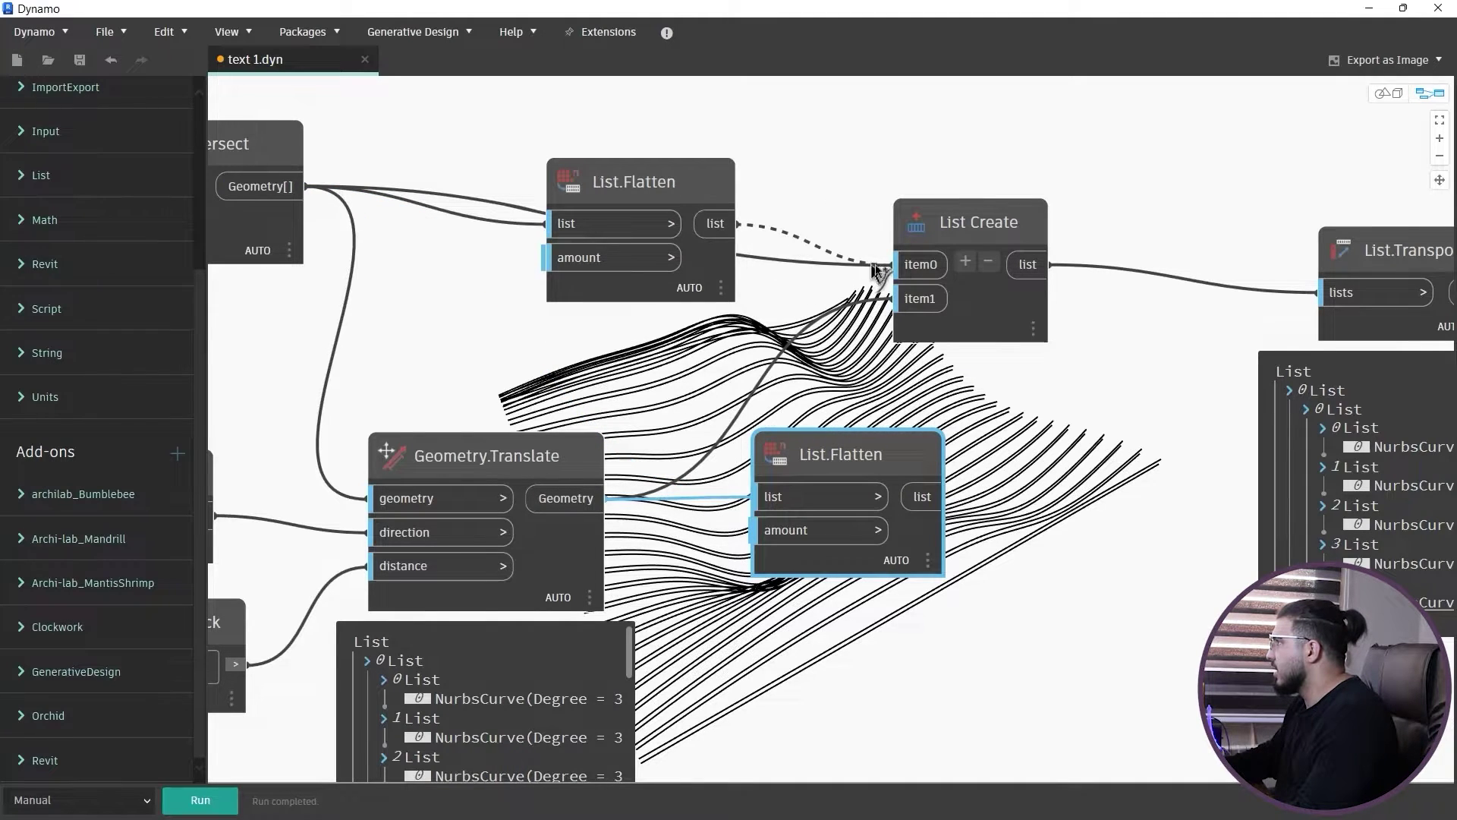
pyautogui.click(923, 267)
pyautogui.moveTo(1004, 241); pyautogui.dragTo(1114, 278)
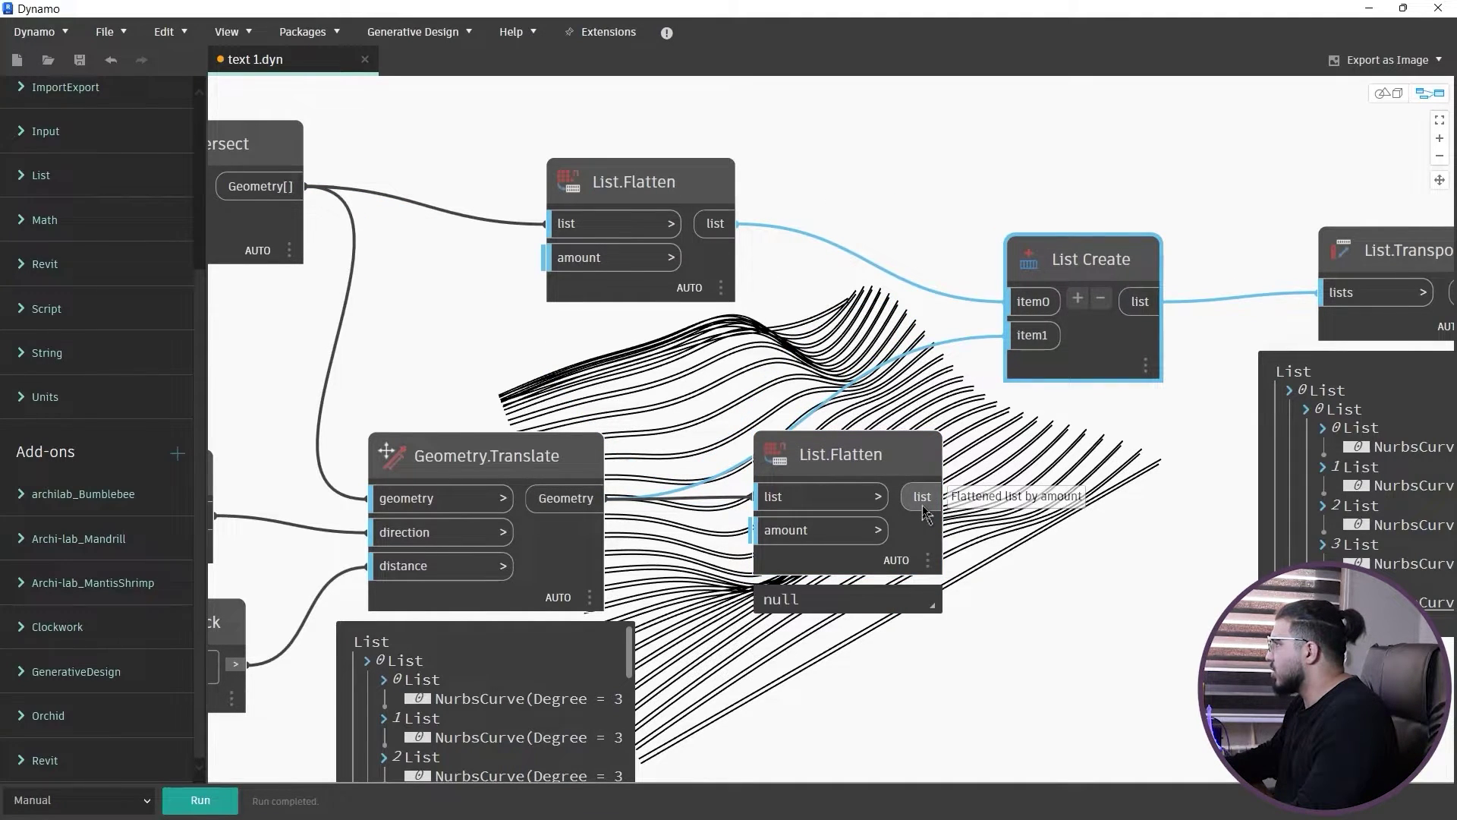
pyautogui.click(922, 499)
pyautogui.moveTo(854, 470); pyautogui.dragTo(806, 464)
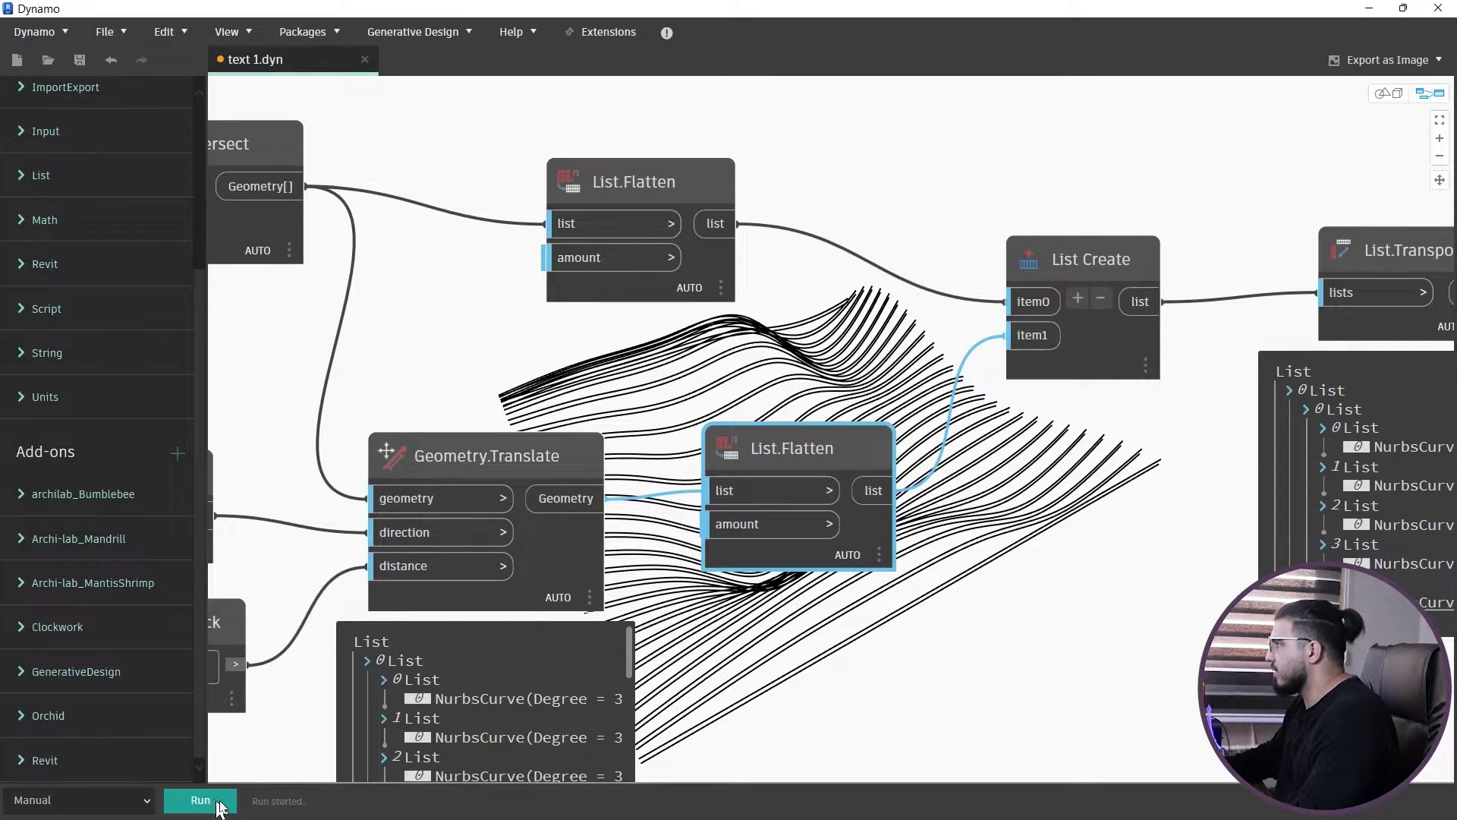
# Step: Examine the flattened curve lists output by both List.Flatten nodes
pyautogui.moveTo(879, 601)
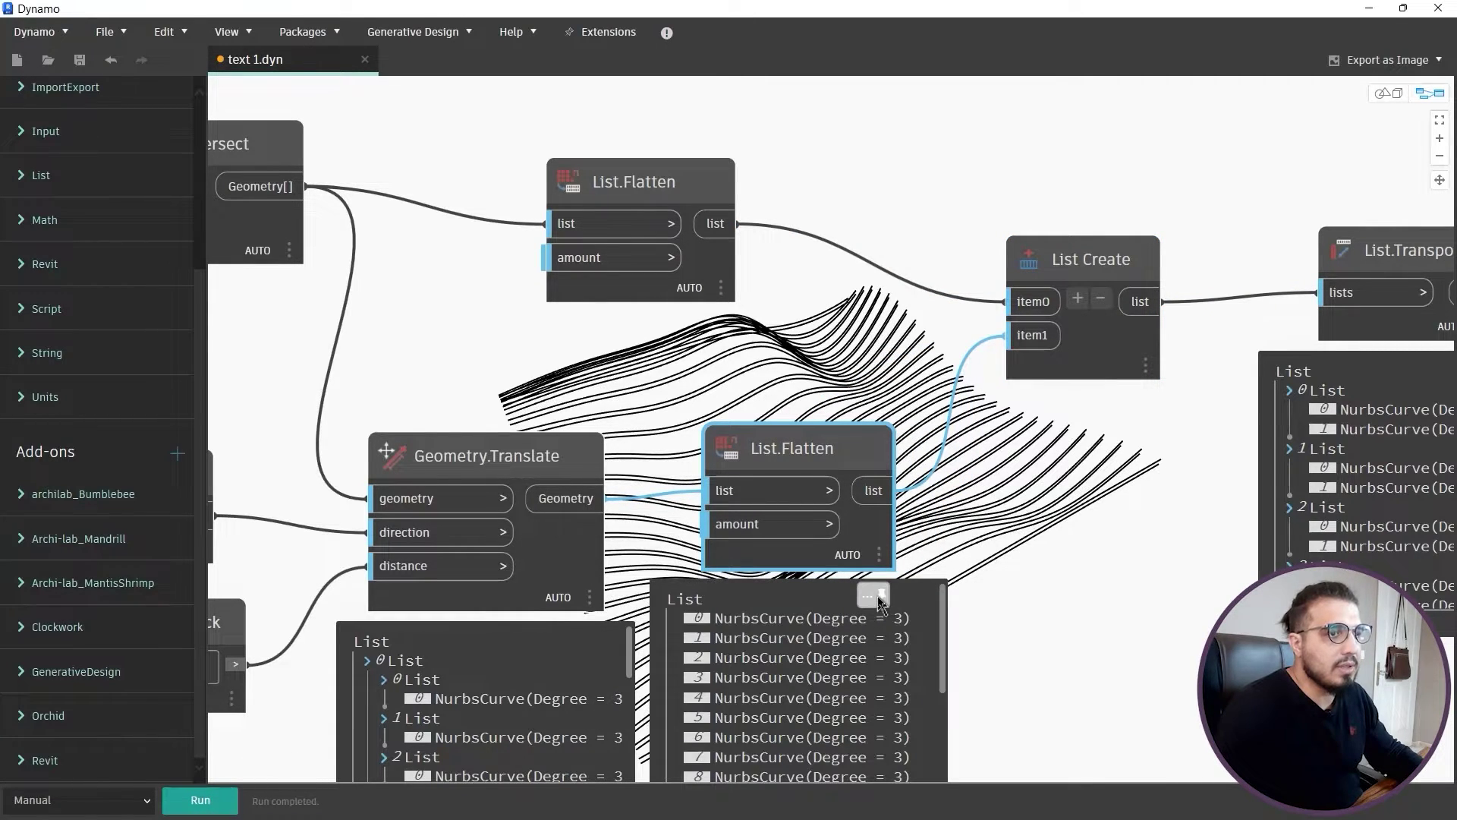
pyautogui.moveTo(904, 653); pyautogui.dragTo(851, 563, button='middle')
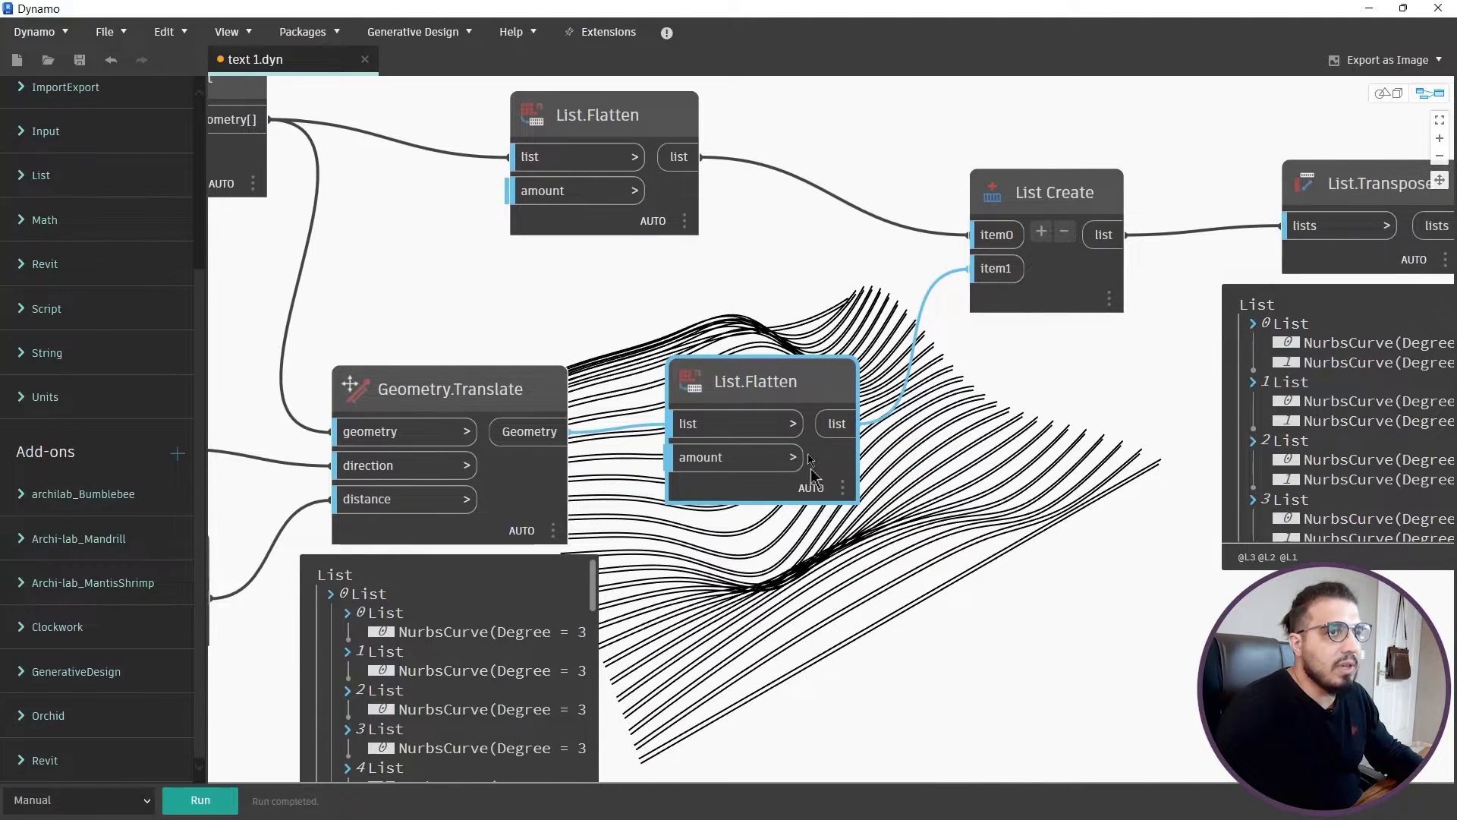
pyautogui.moveTo(644, 319); pyautogui.dragTo(644, 453, button='middle')
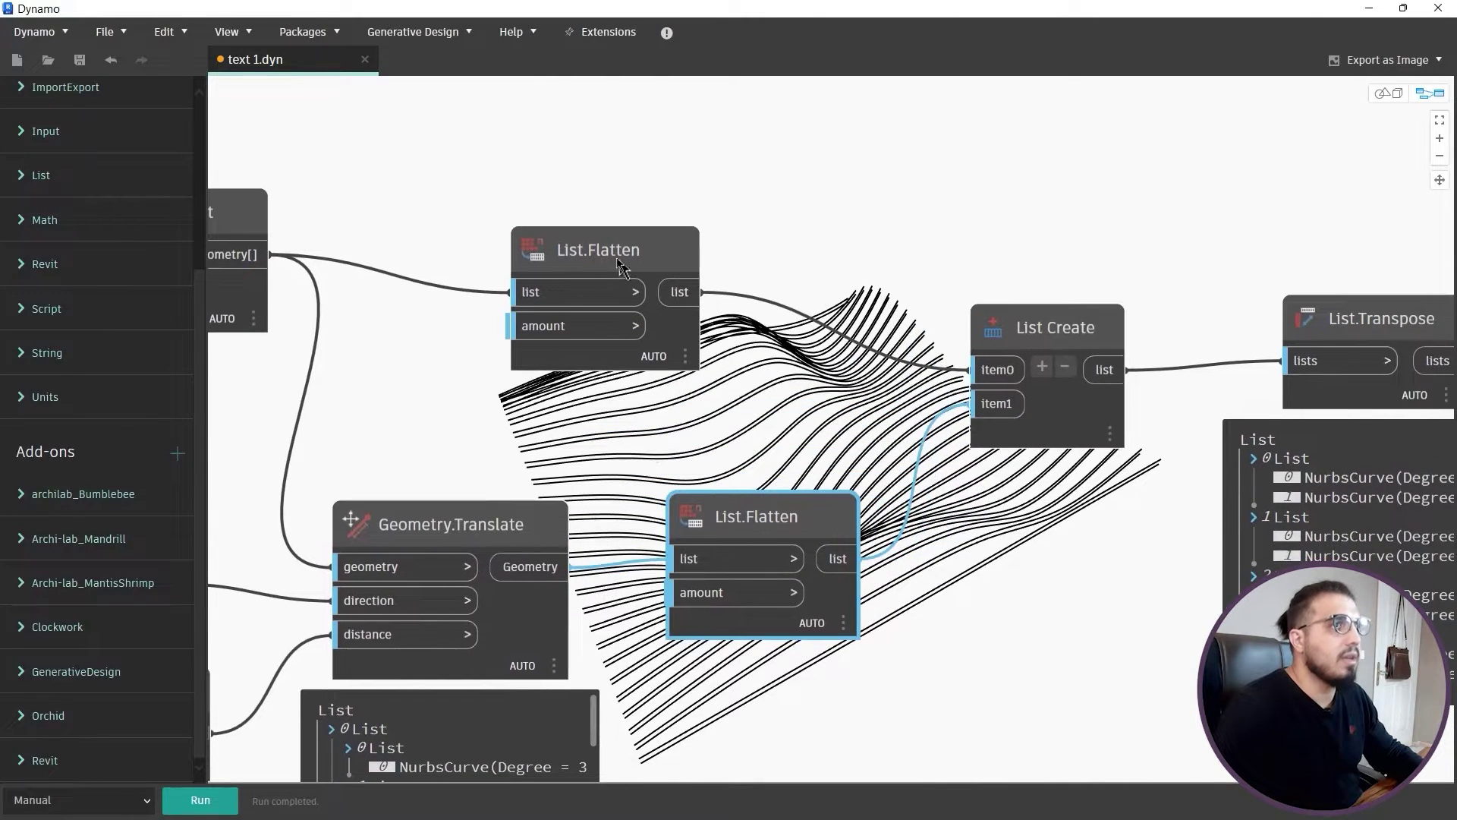
pyautogui.click(637, 327)
pyautogui.moveTo(658, 339)
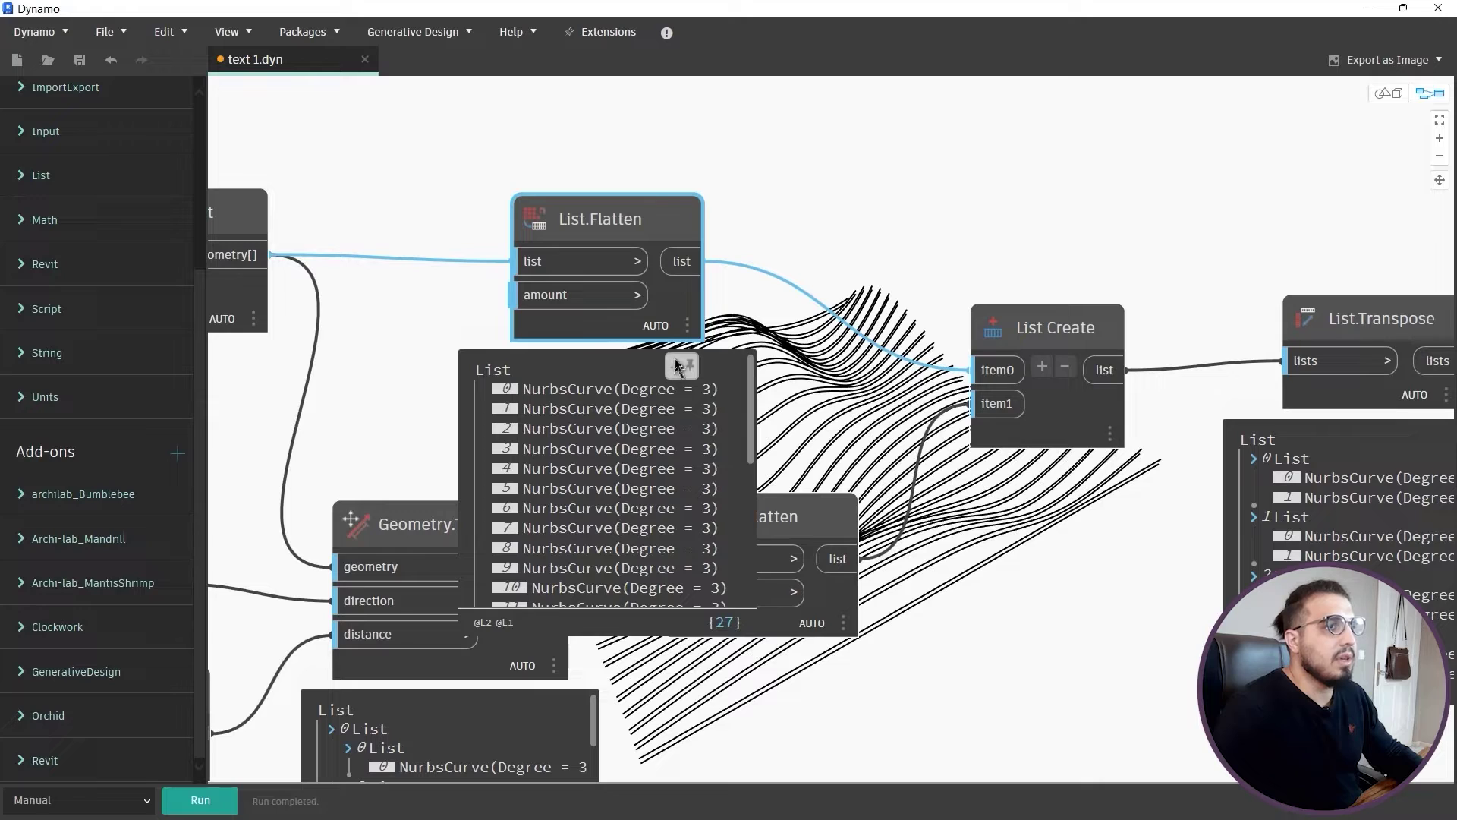
# Step: Move the List.Flatten node fed by Geometry.Intersect closer to List Create, above the other List.Flatten node
pyautogui.moveTo(772, 267); pyautogui.dragTo(668, 311, button='middle')
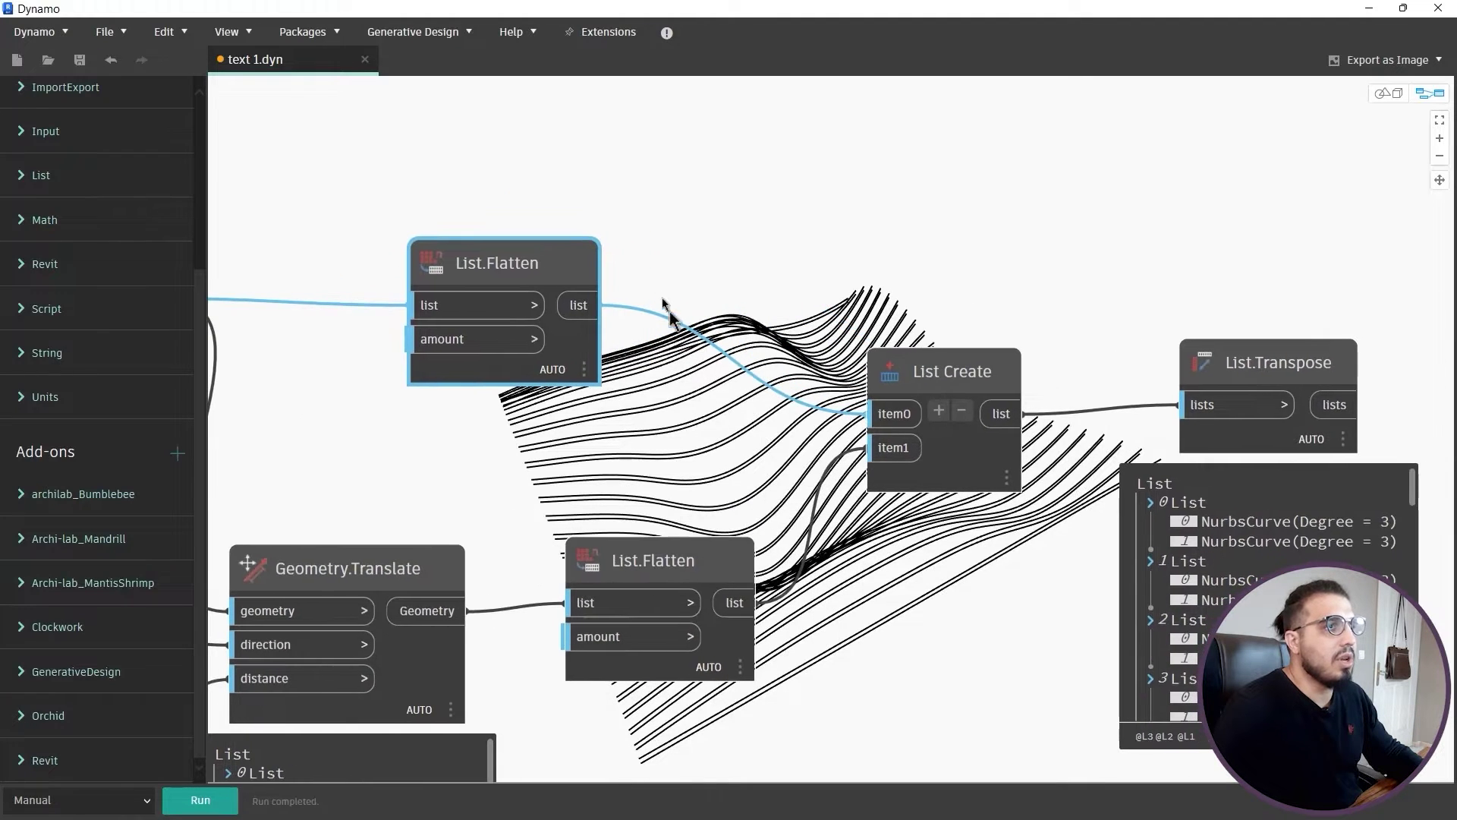
pyautogui.moveTo(564, 261); pyautogui.dragTo(690, 325)
pyautogui.moveTo(724, 371); pyautogui.dragTo(417, 271, button='middle')
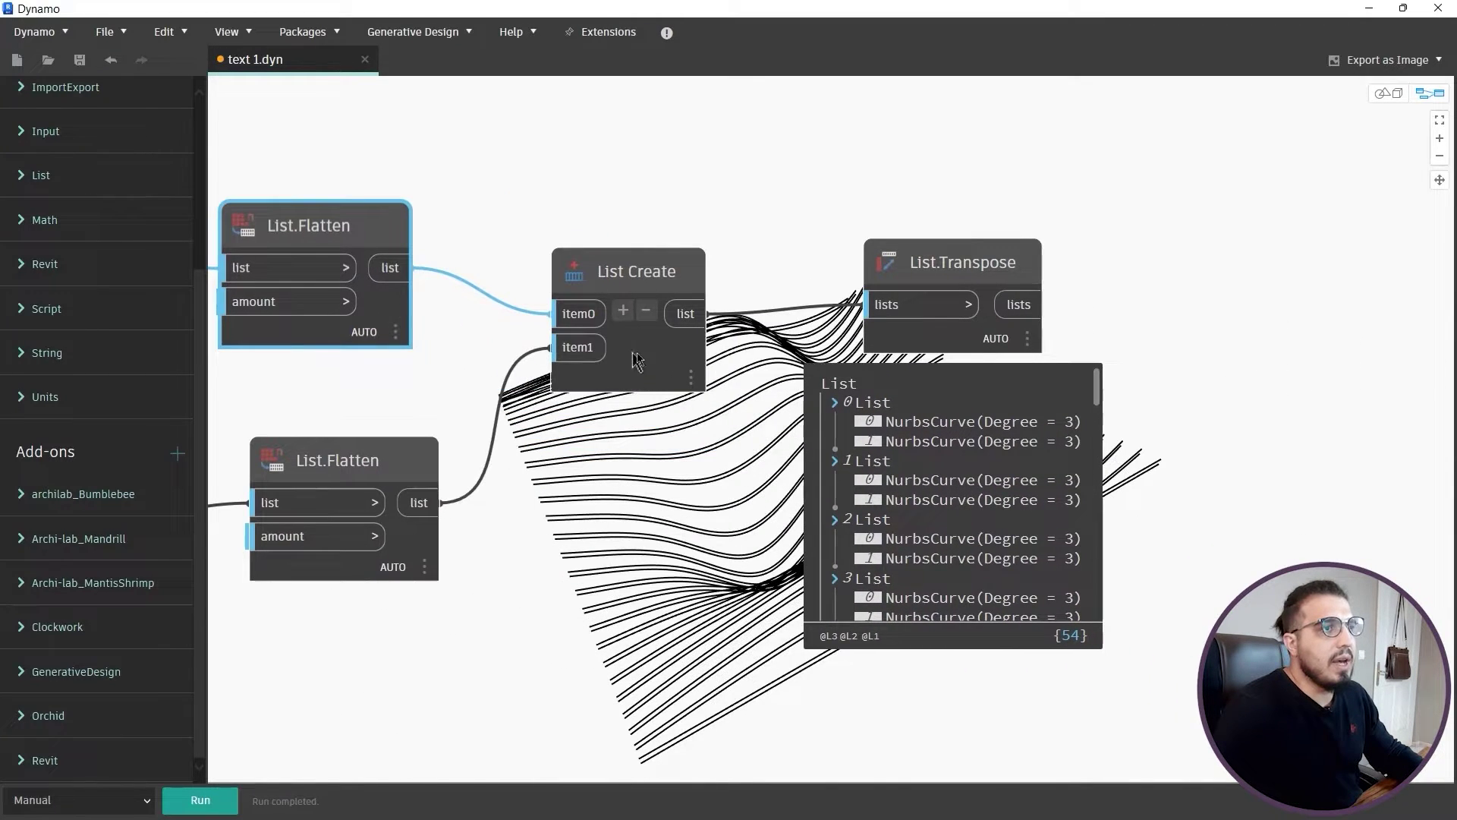
# Step: Examine the nested NurbsCurve list output by the List Create node
pyautogui.moveTo(647, 362)
pyautogui.click(677, 417)
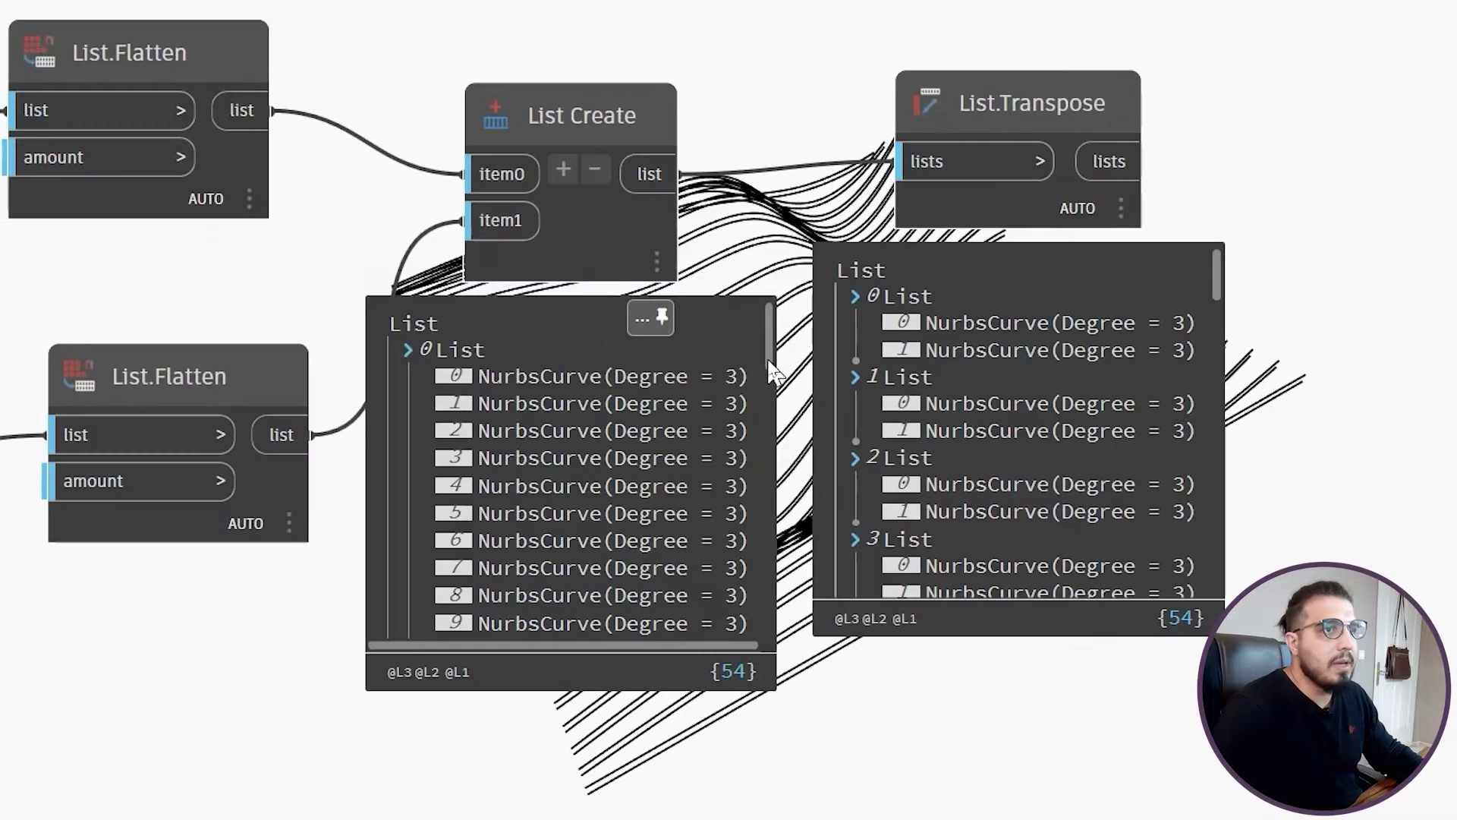
pyautogui.moveTo(775, 452); pyautogui.dragTo(771, 469)
pyautogui.moveTo(768, 393); pyautogui.dragTo(765, 451)
pyautogui.scroll(10, 755, 470)
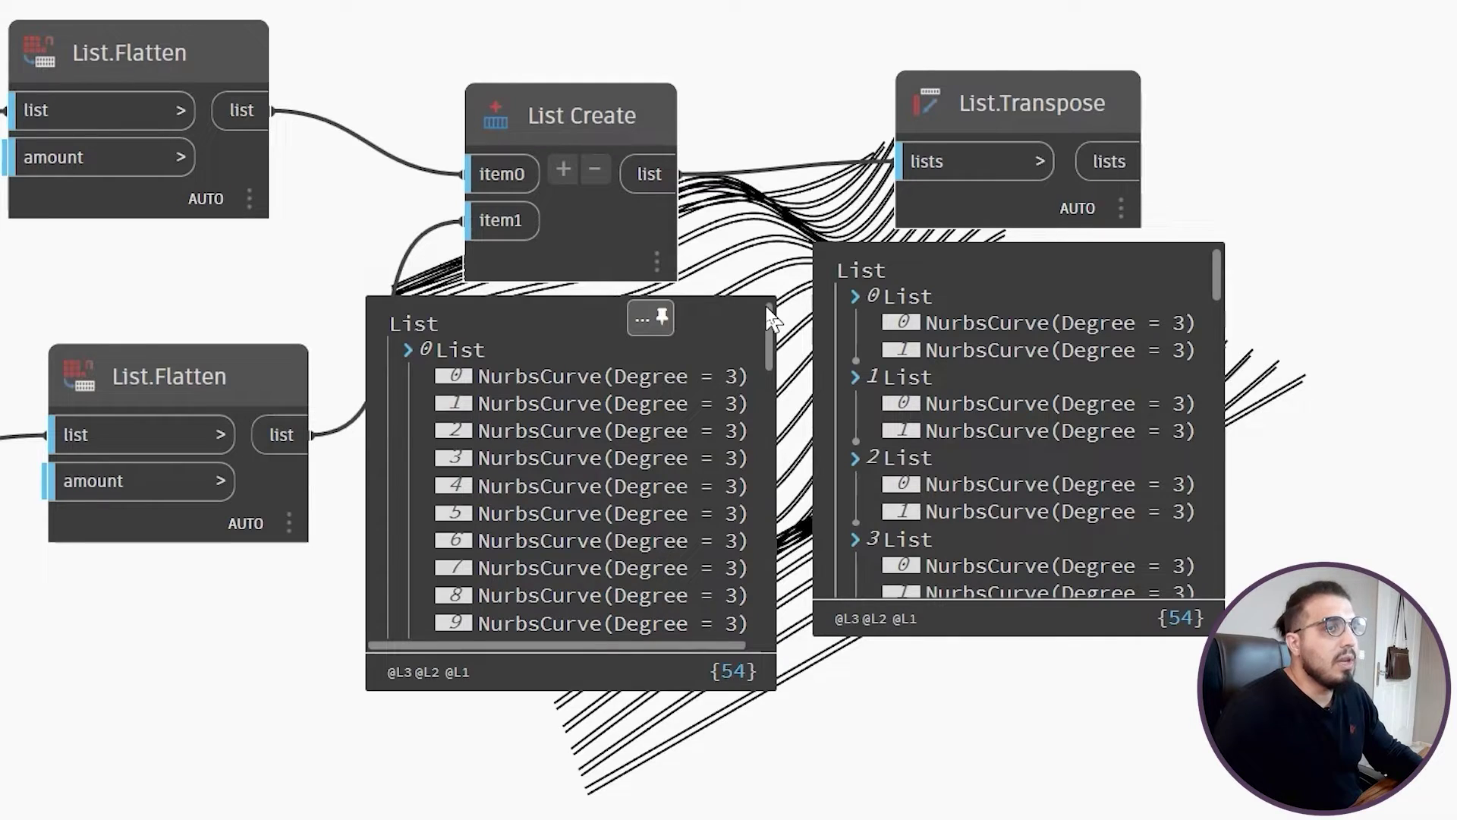
pyautogui.moveTo(749, 303); pyautogui.dragTo(438, 233, button='middle')
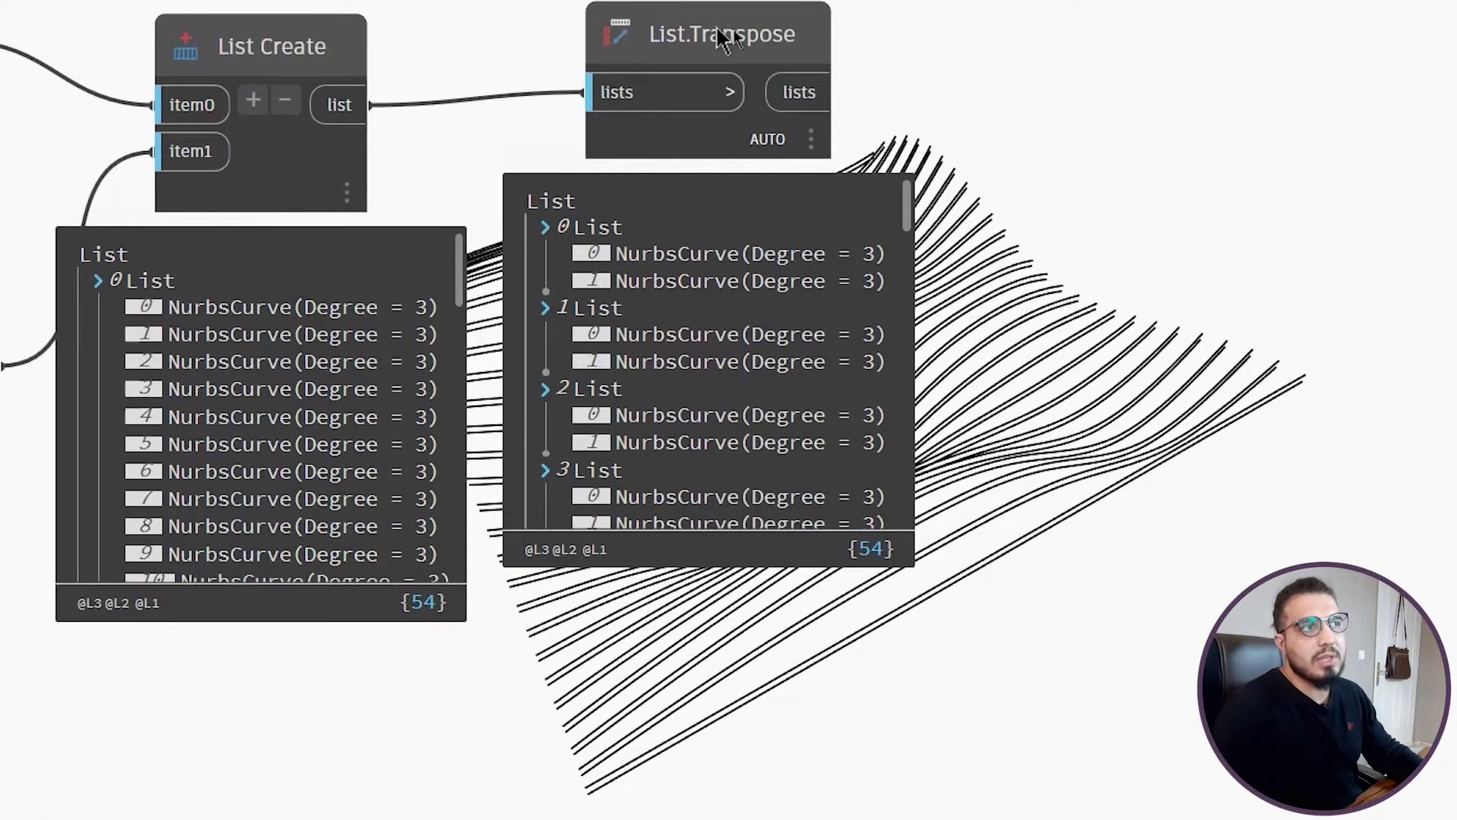
# Step: Move the List.Transpose node farther from List Create and examine its transposed curve sublists
pyautogui.moveTo(721, 38); pyautogui.dragTo(844, 57)
pyautogui.click(374, 244)
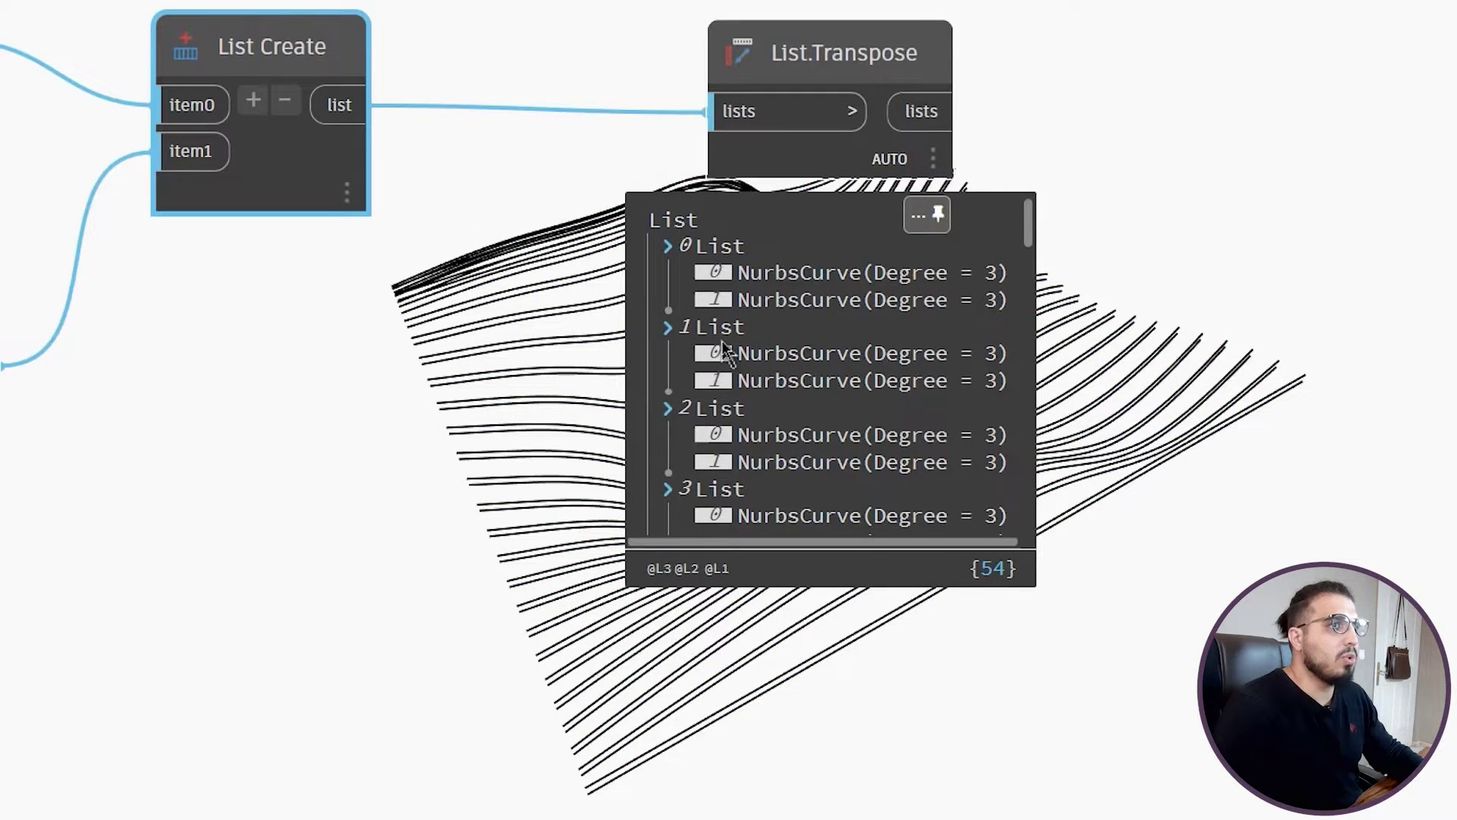
pyautogui.scroll(2, 1190, 426)
pyautogui.moveTo(1123, 363); pyautogui.dragTo(1424, 531, button='middle')
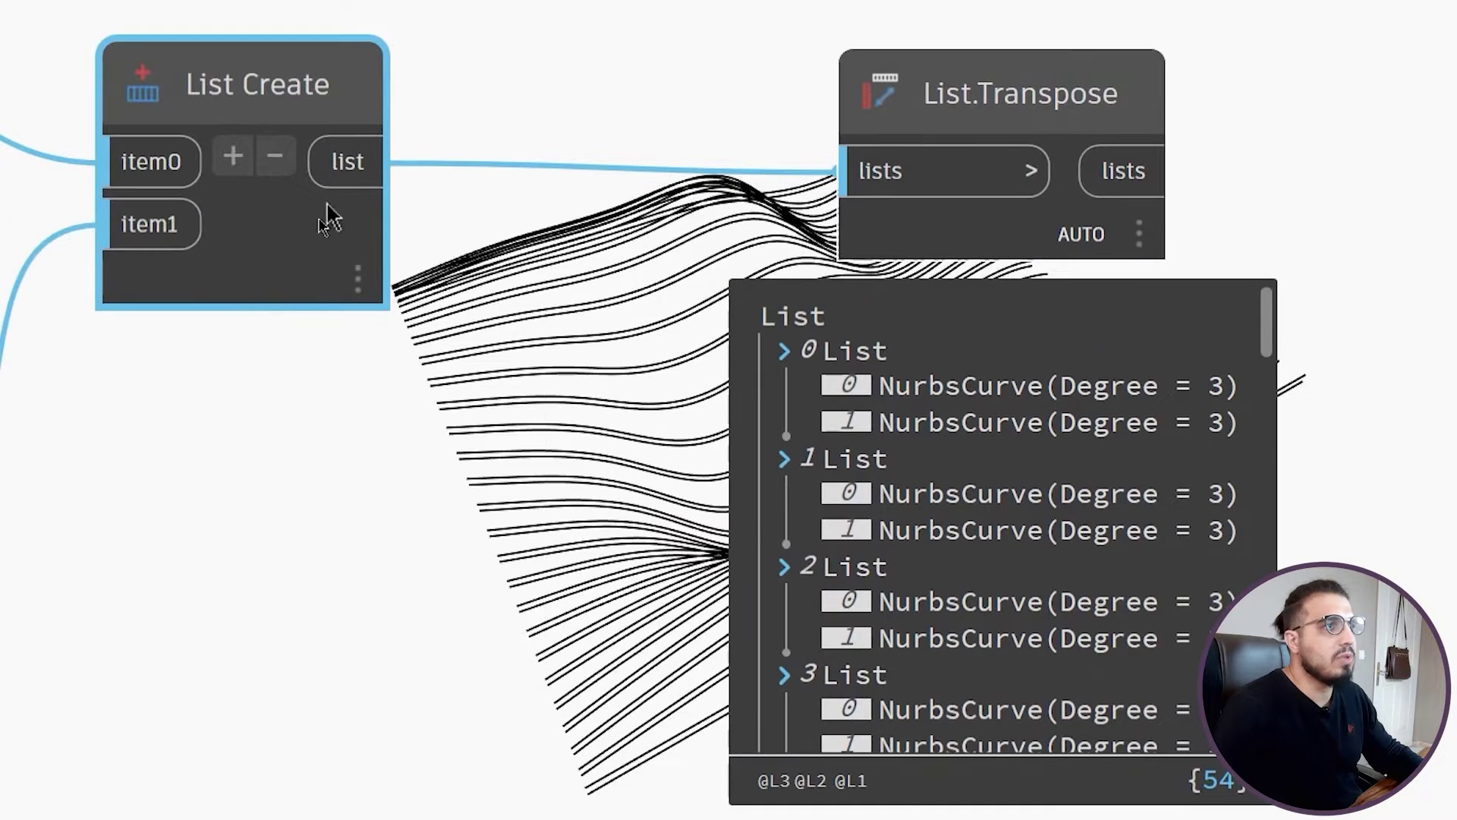
pyautogui.moveTo(313, 263)
# Step: Search the node library for surface, add the Surface.ByLoft (crossSections) node and place it beside List.Transpose
pyautogui.moveTo(984, 466); pyautogui.dragTo(594, 410, button='middle')
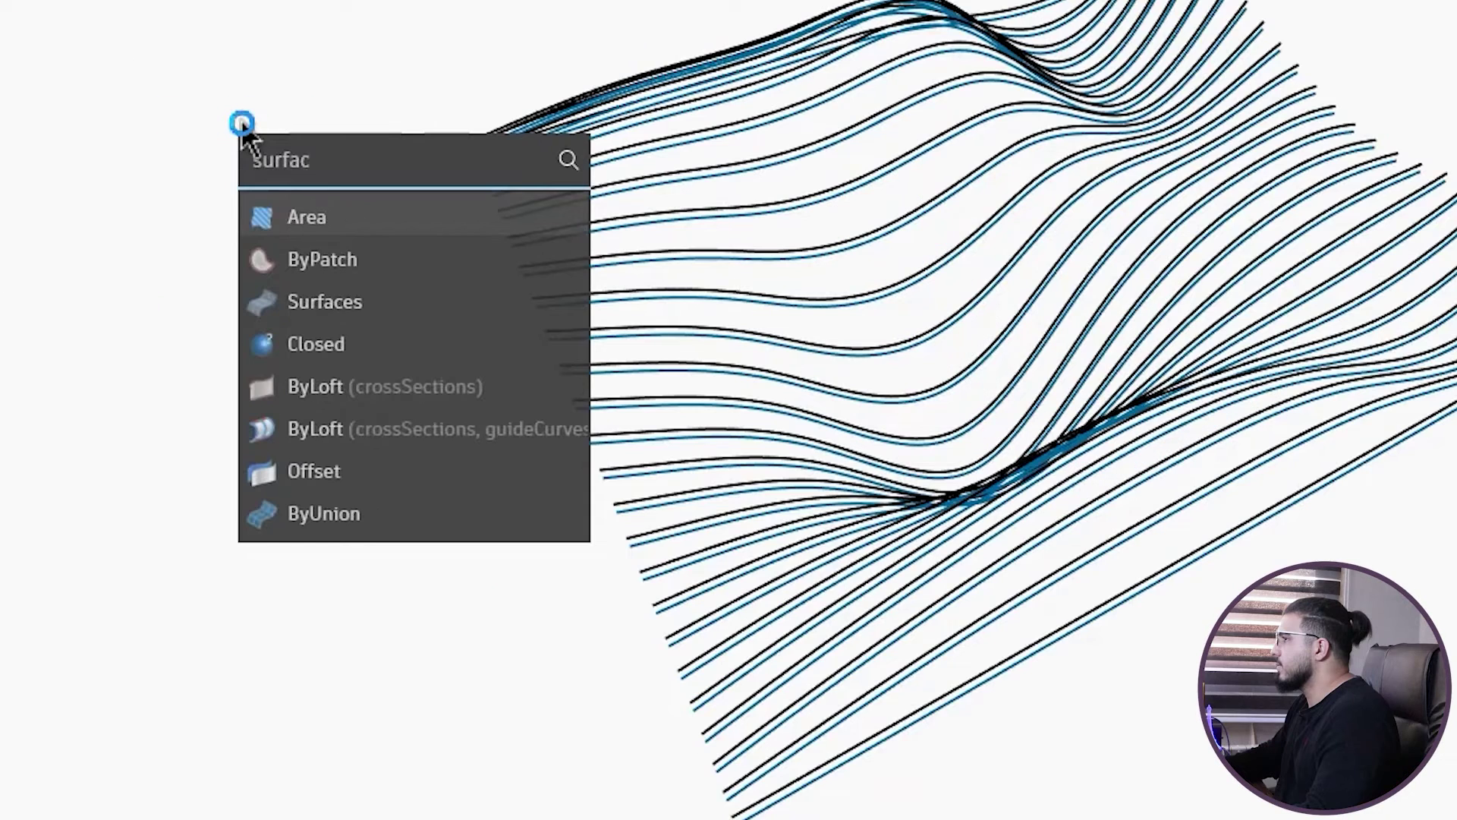
pyautogui.write('e')
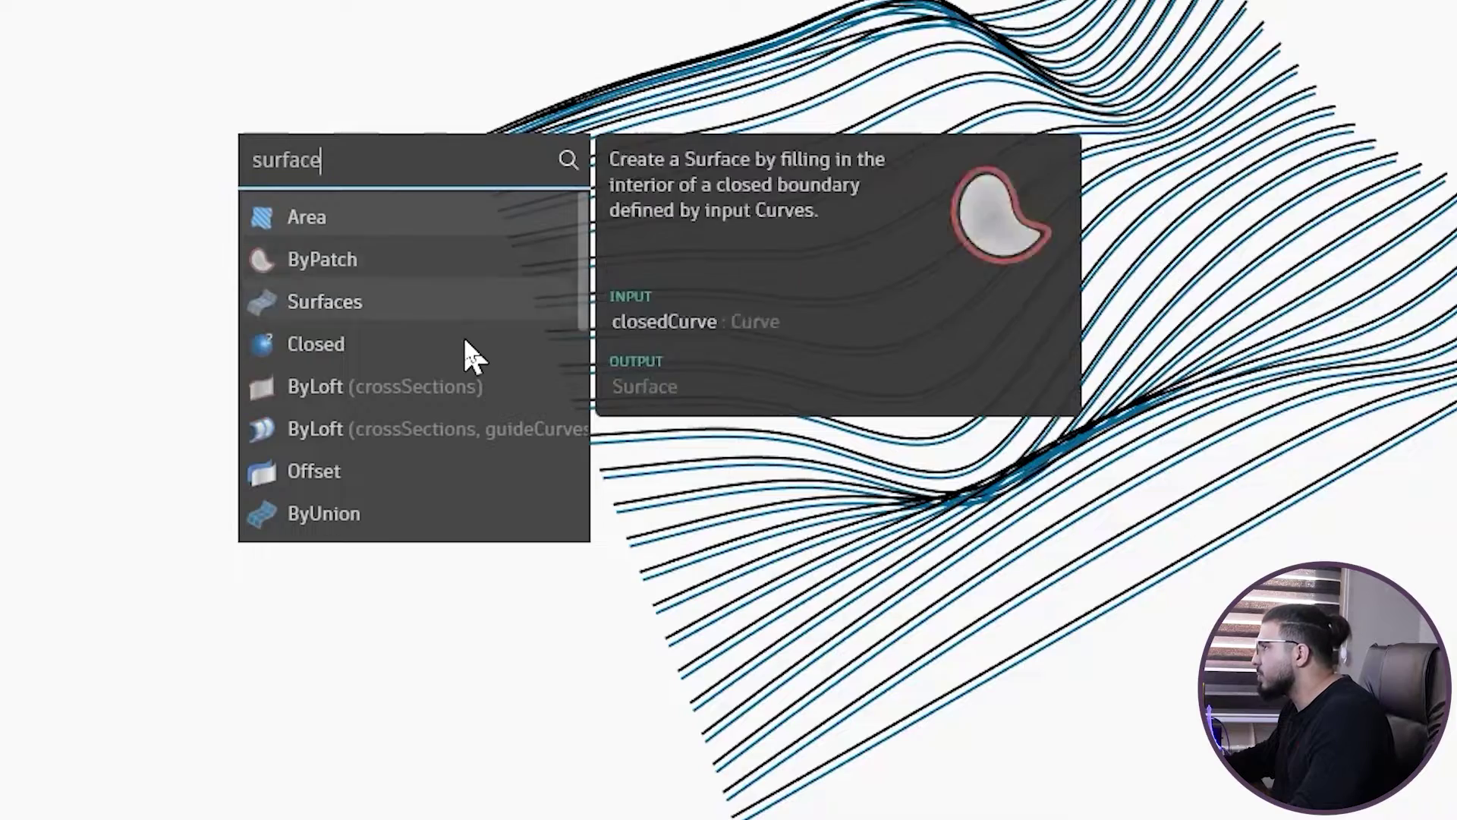
pyautogui.moveTo(461, 331)
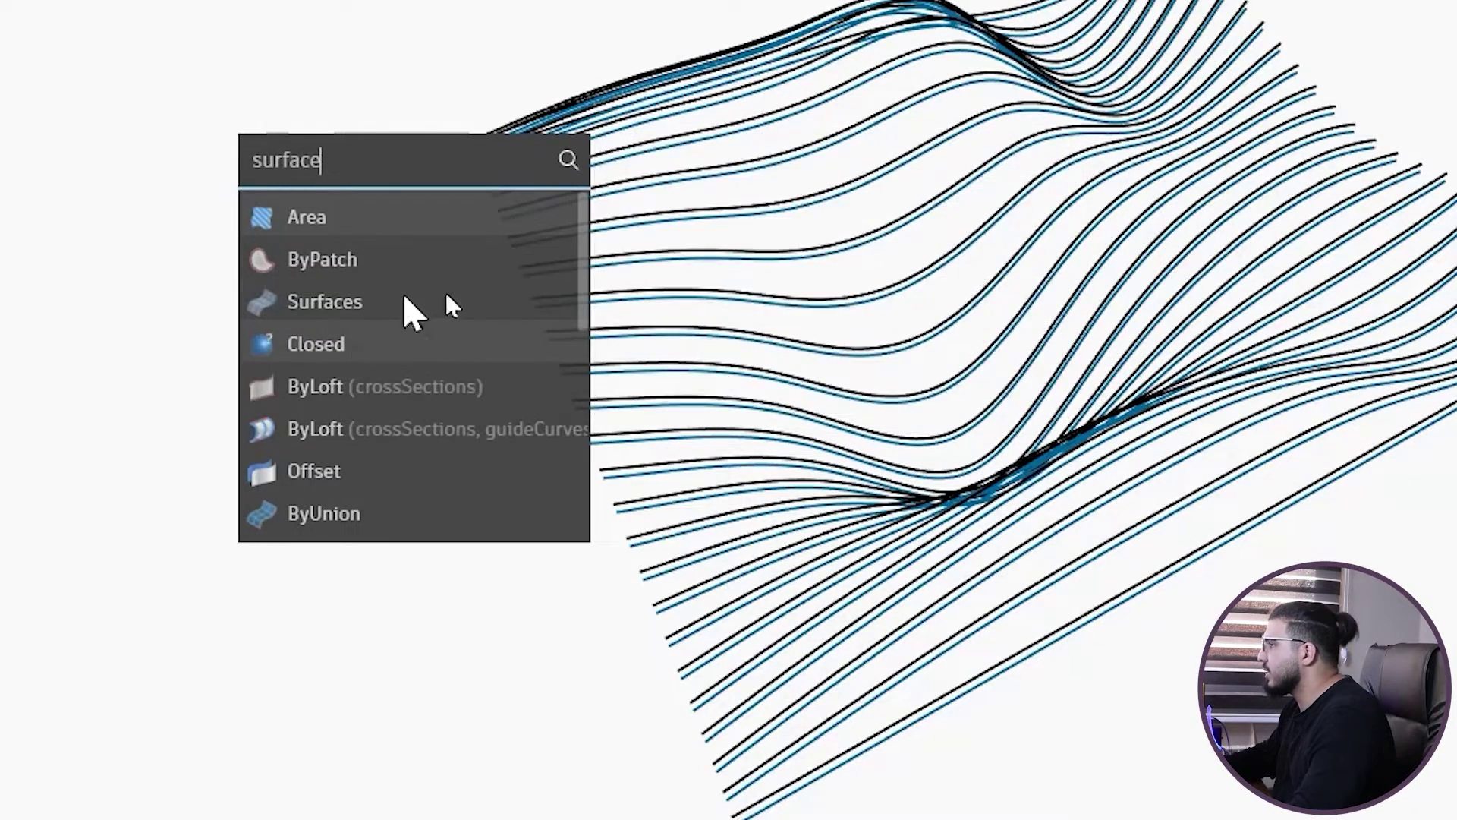
pyautogui.click(431, 391)
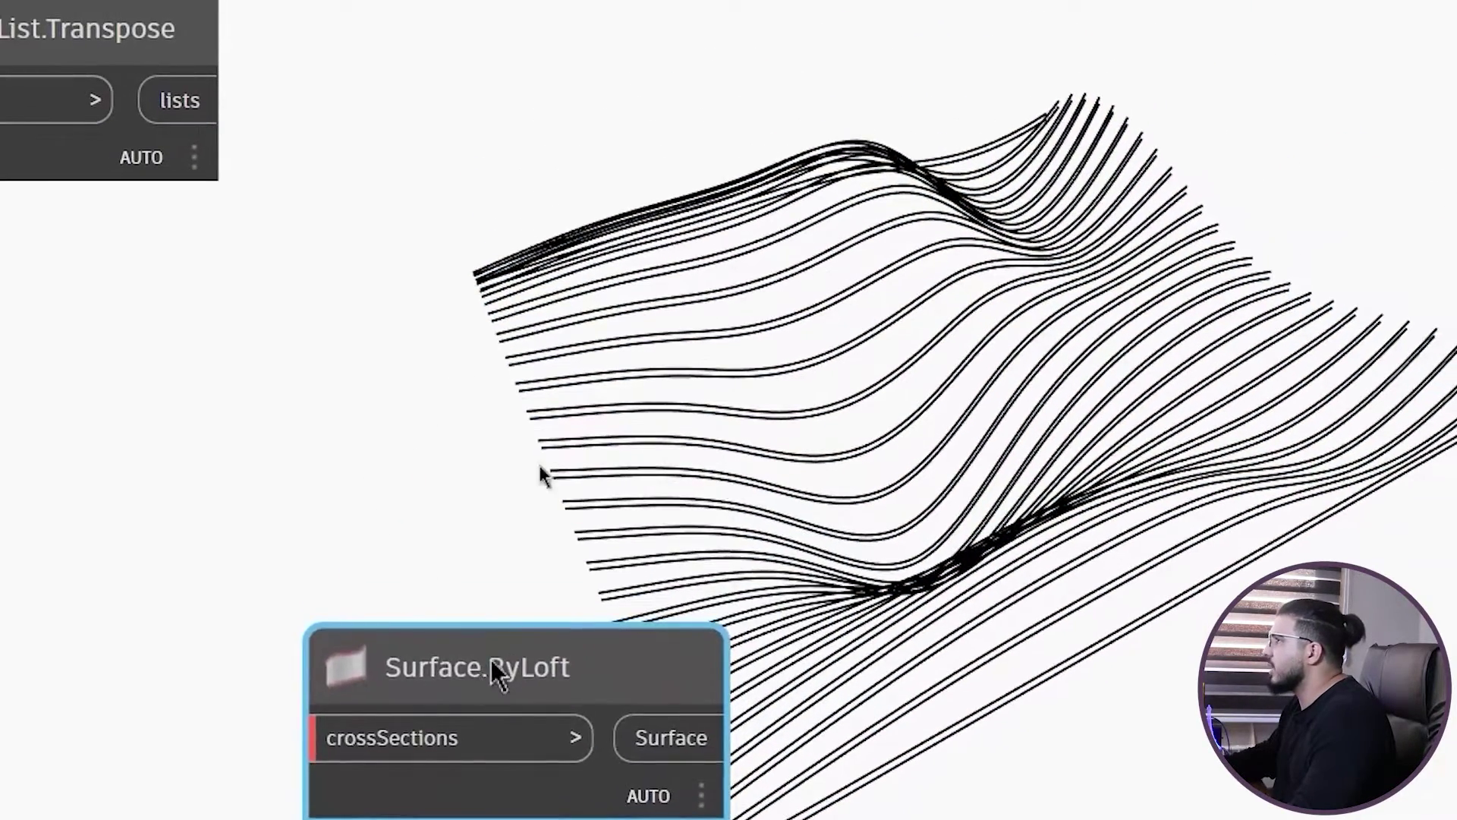
pyautogui.moveTo(490, 658); pyautogui.dragTo(560, 67)
pyautogui.moveTo(325, 188); pyautogui.dragTo(757, 313, button='middle')
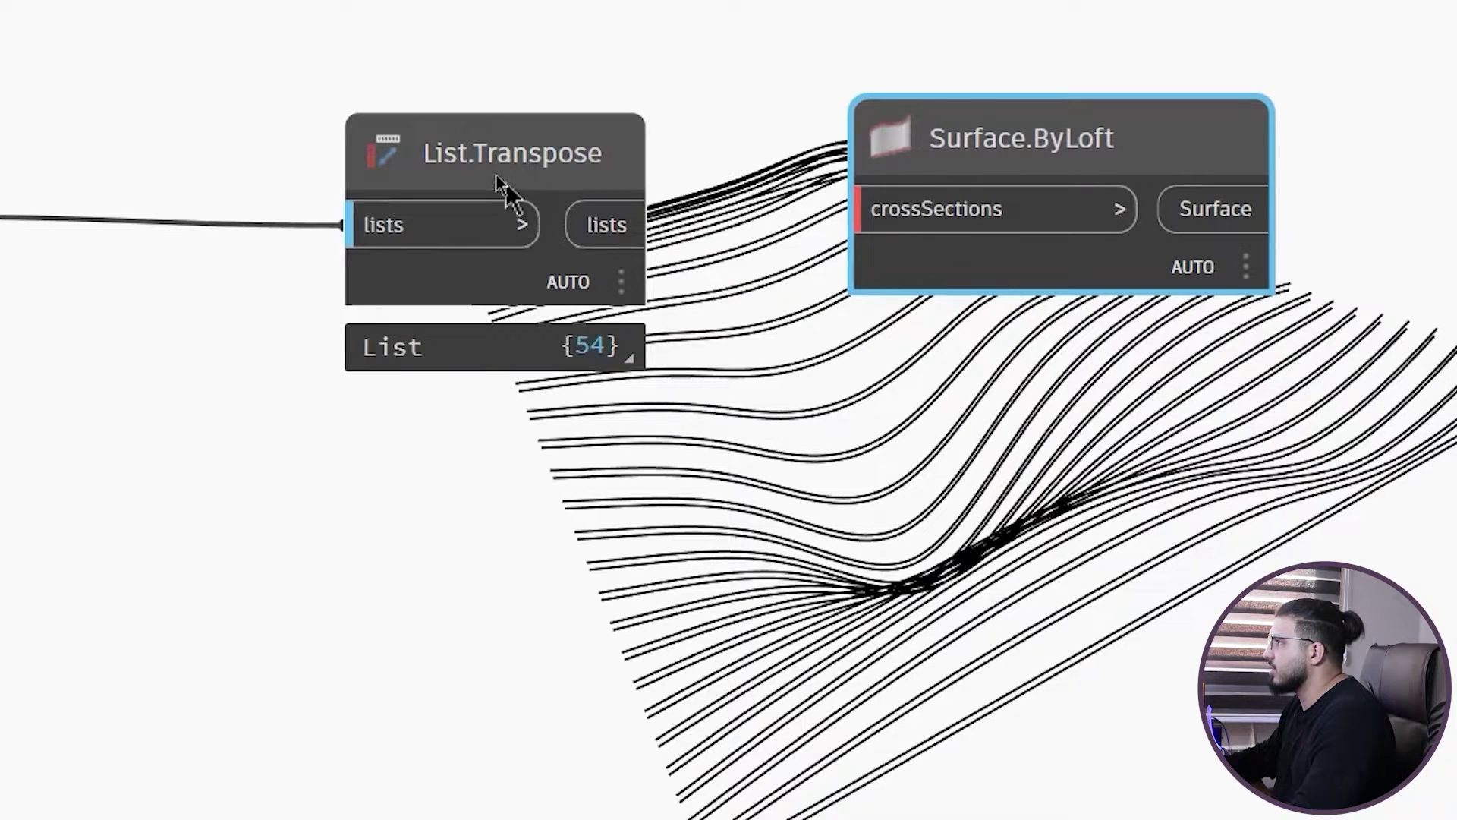
# Step: Connect the List.Transpose output to the crossSections input of Surface.ByLoft, spread the two nodes apart and run the graph
pyautogui.moveTo(506, 186); pyautogui.dragTo(221, 64)
pyautogui.click(297, 114)
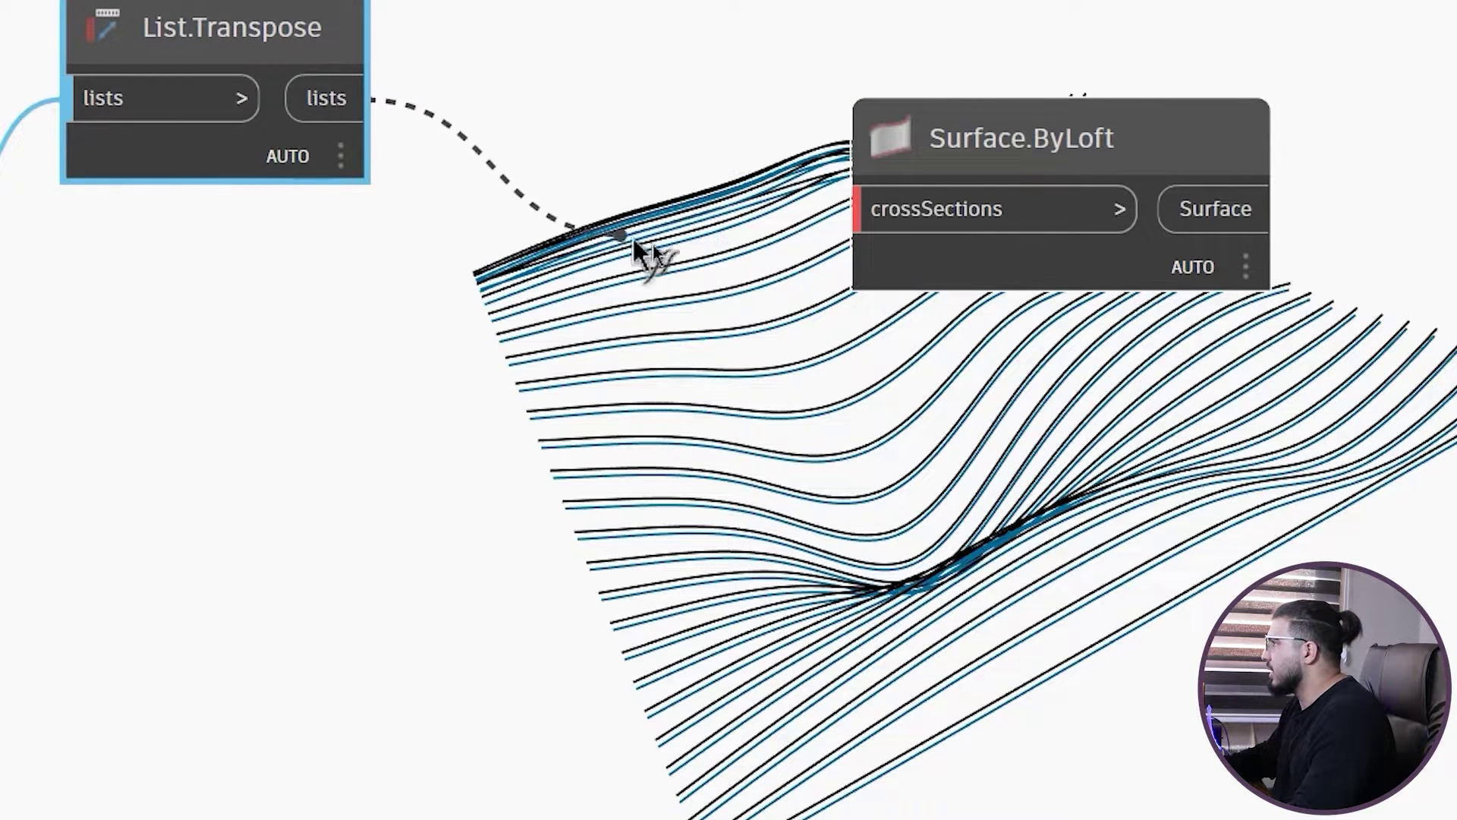
pyautogui.click(941, 222)
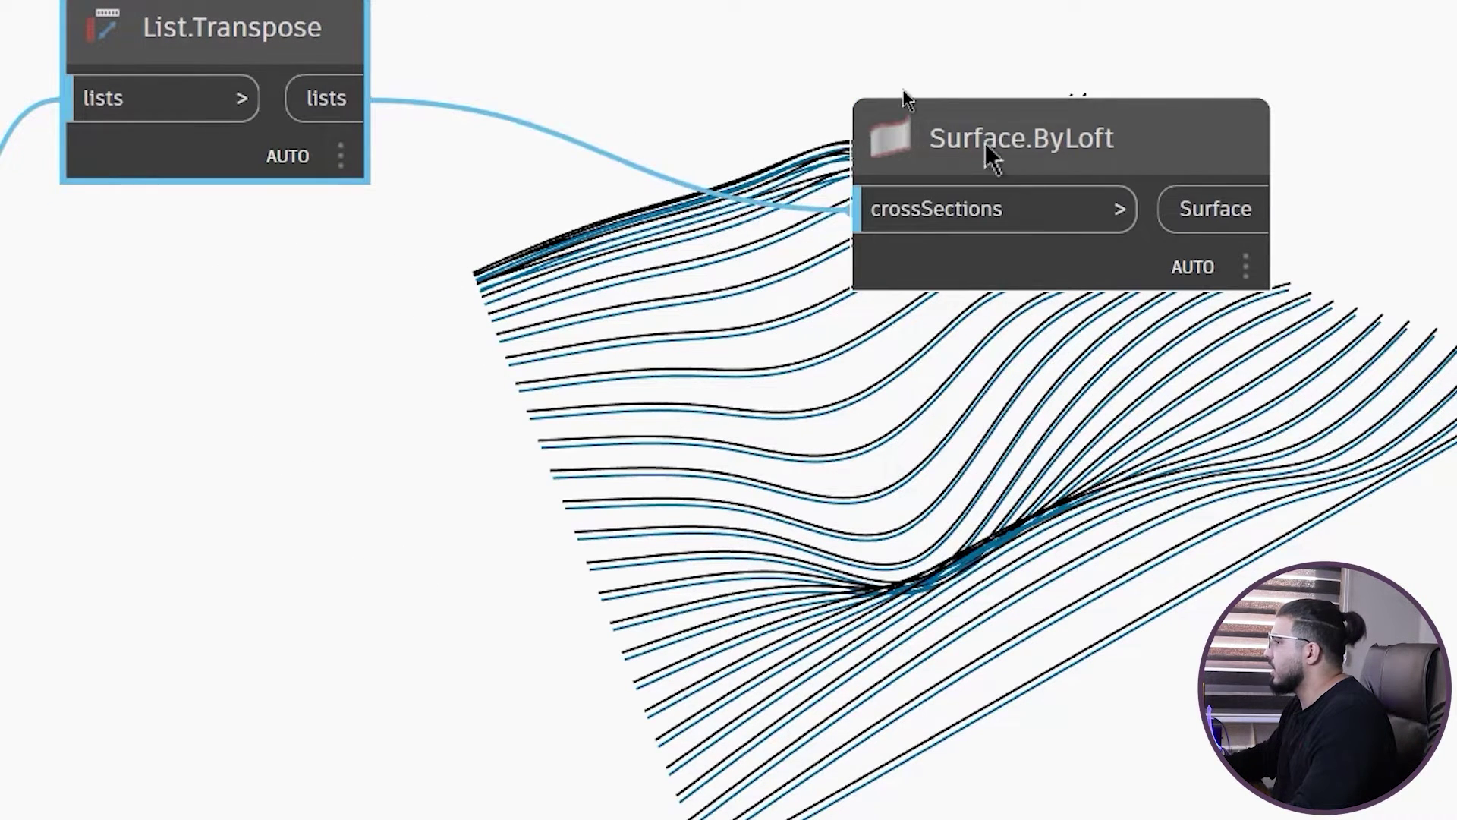
pyautogui.moveTo(986, 153); pyautogui.dragTo(766, 2)
pyautogui.click(223, 793)
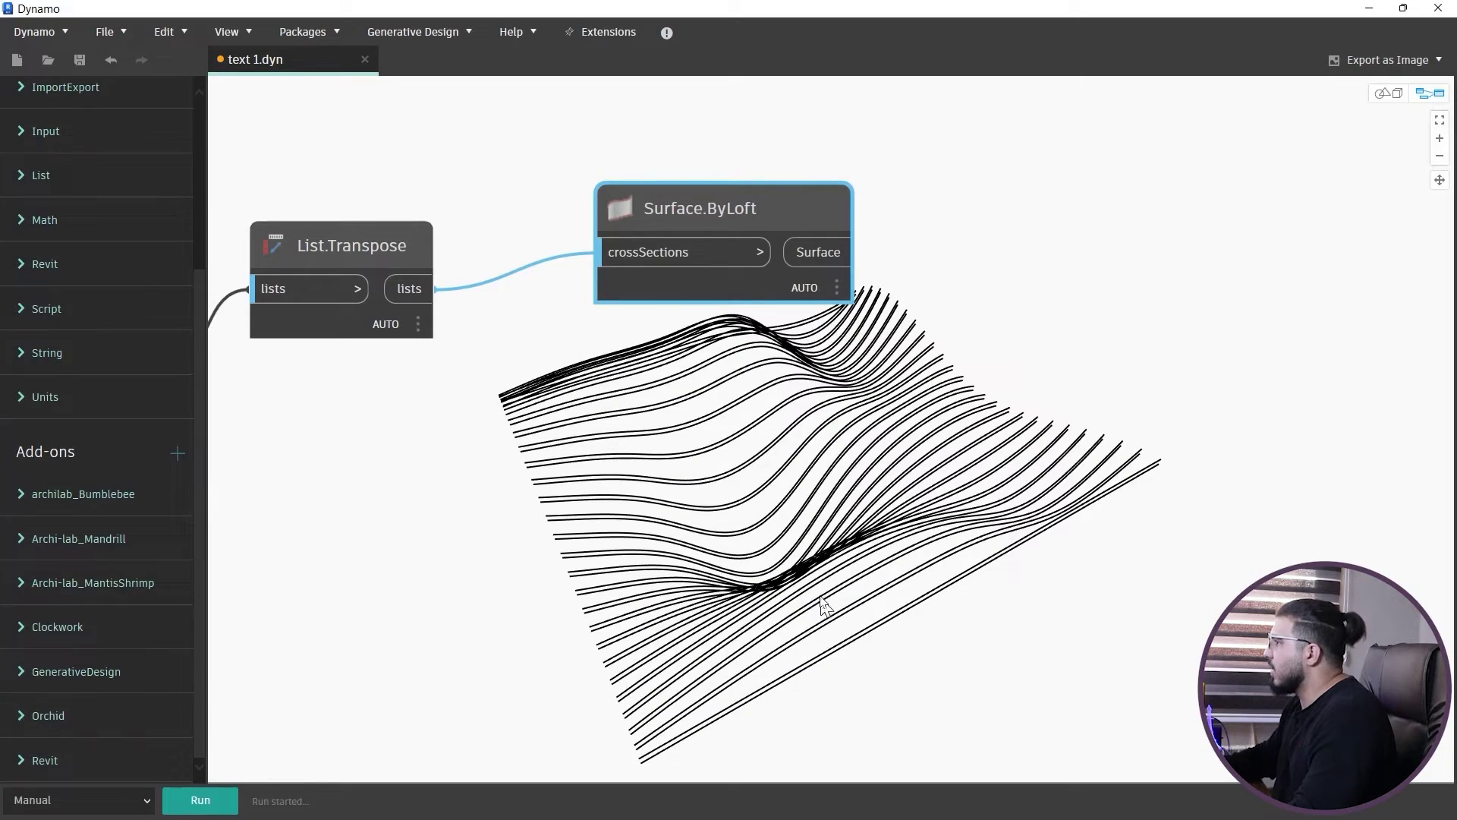
# Step: Examine the lofted surface strips in the 3D background preview and return to the node graph
pyautogui.moveTo(782, 577); pyautogui.dragTo(629, 522, button='middle')
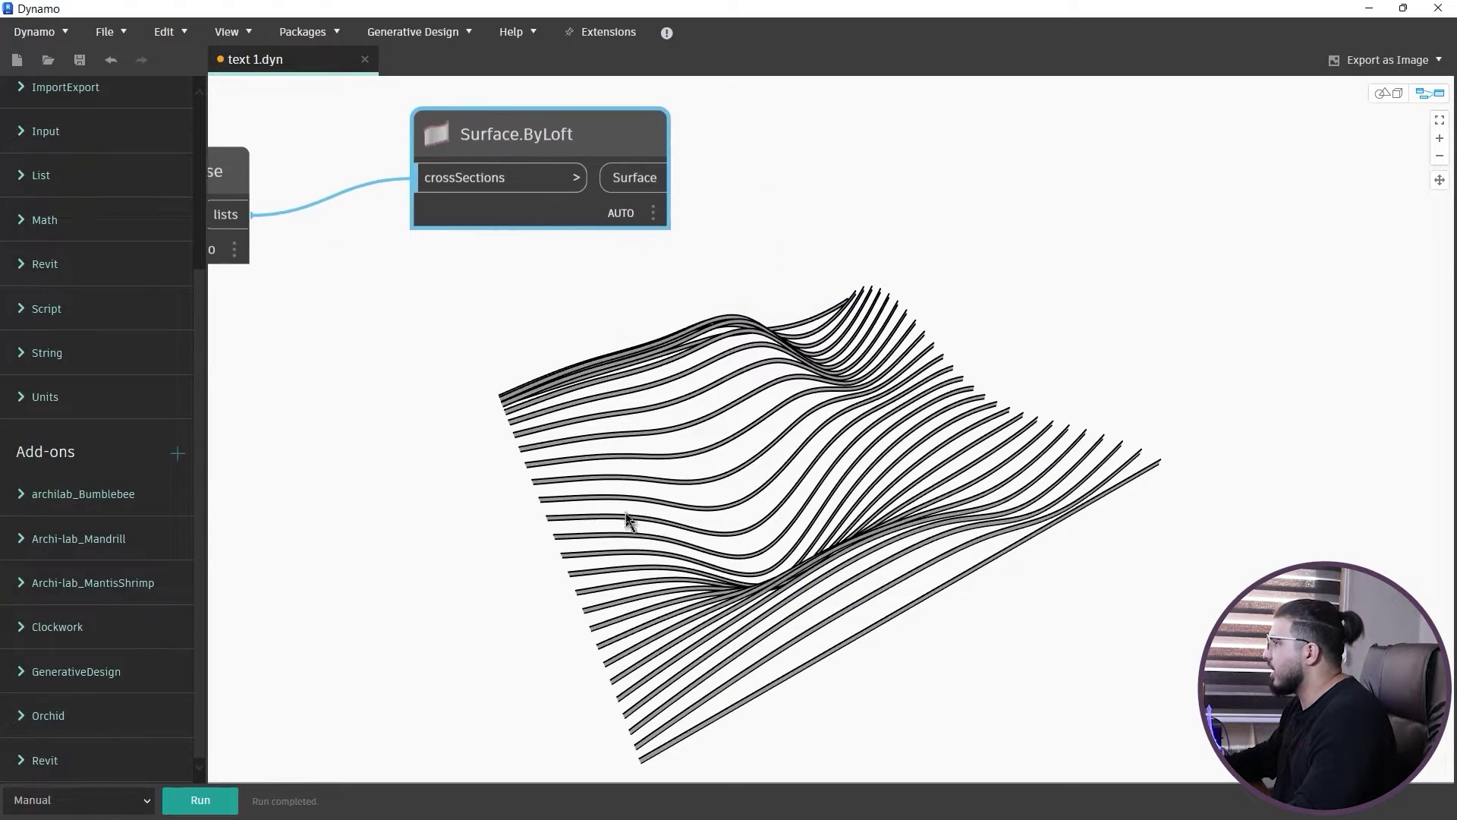
pyautogui.click(1389, 94)
pyautogui.scroll(10, 693, 511)
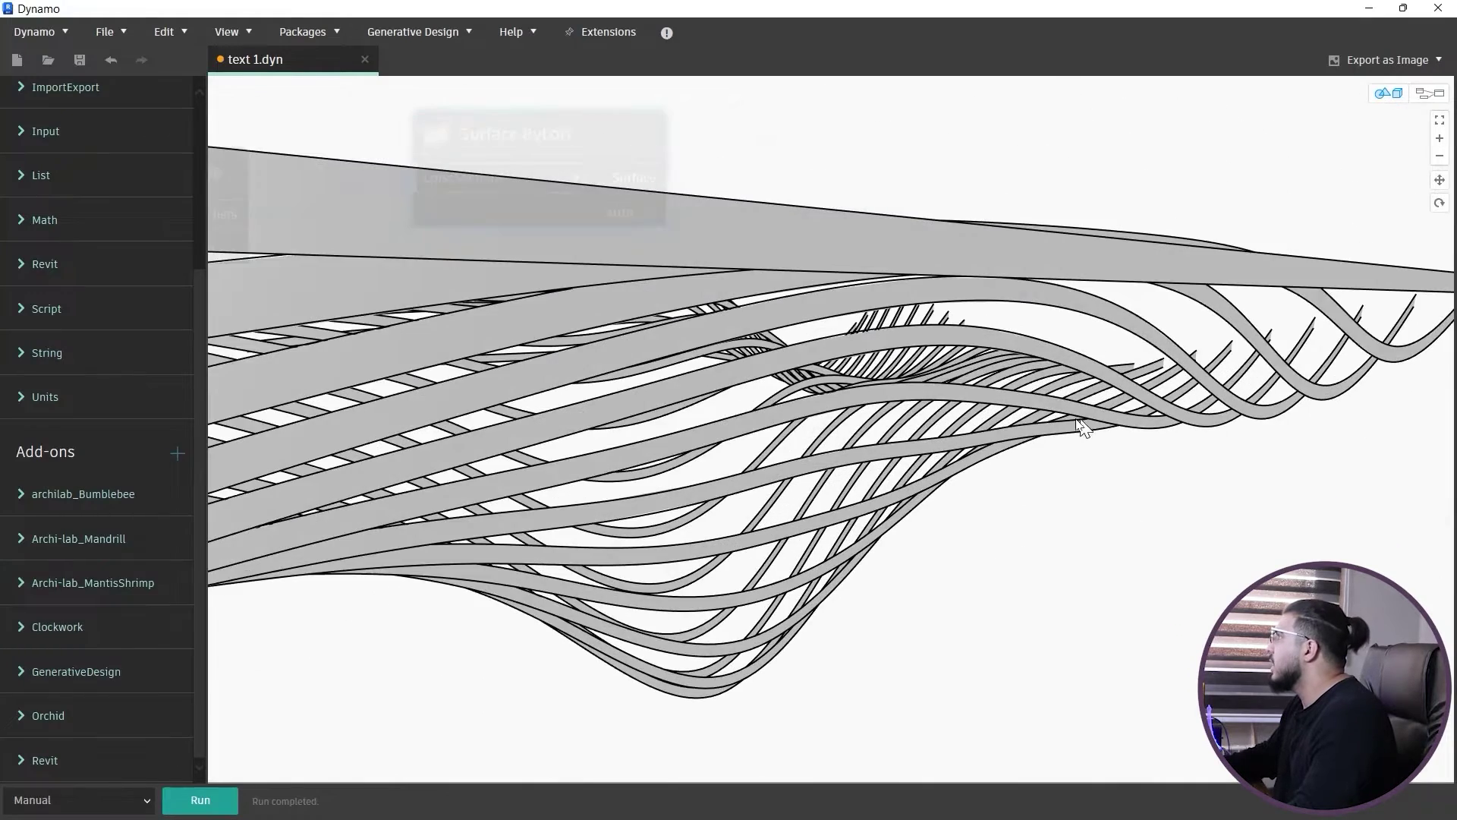
pyautogui.scroll(-10, 1083, 428)
pyautogui.click(1420, 99)
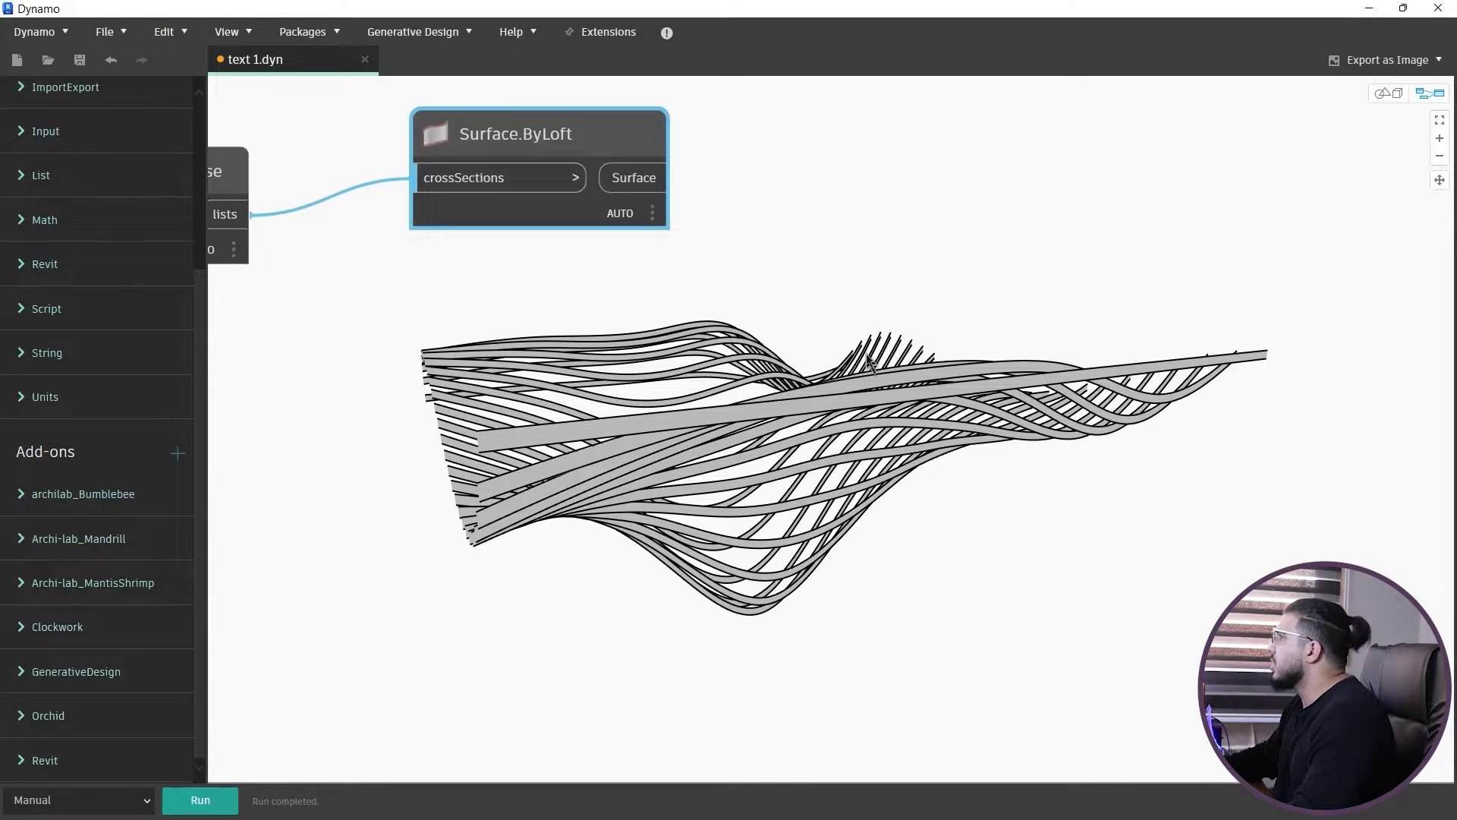
pyautogui.scroll(-5, 747, 377)
pyautogui.moveTo(715, 379); pyautogui.dragTo(467, 358, button='middle')
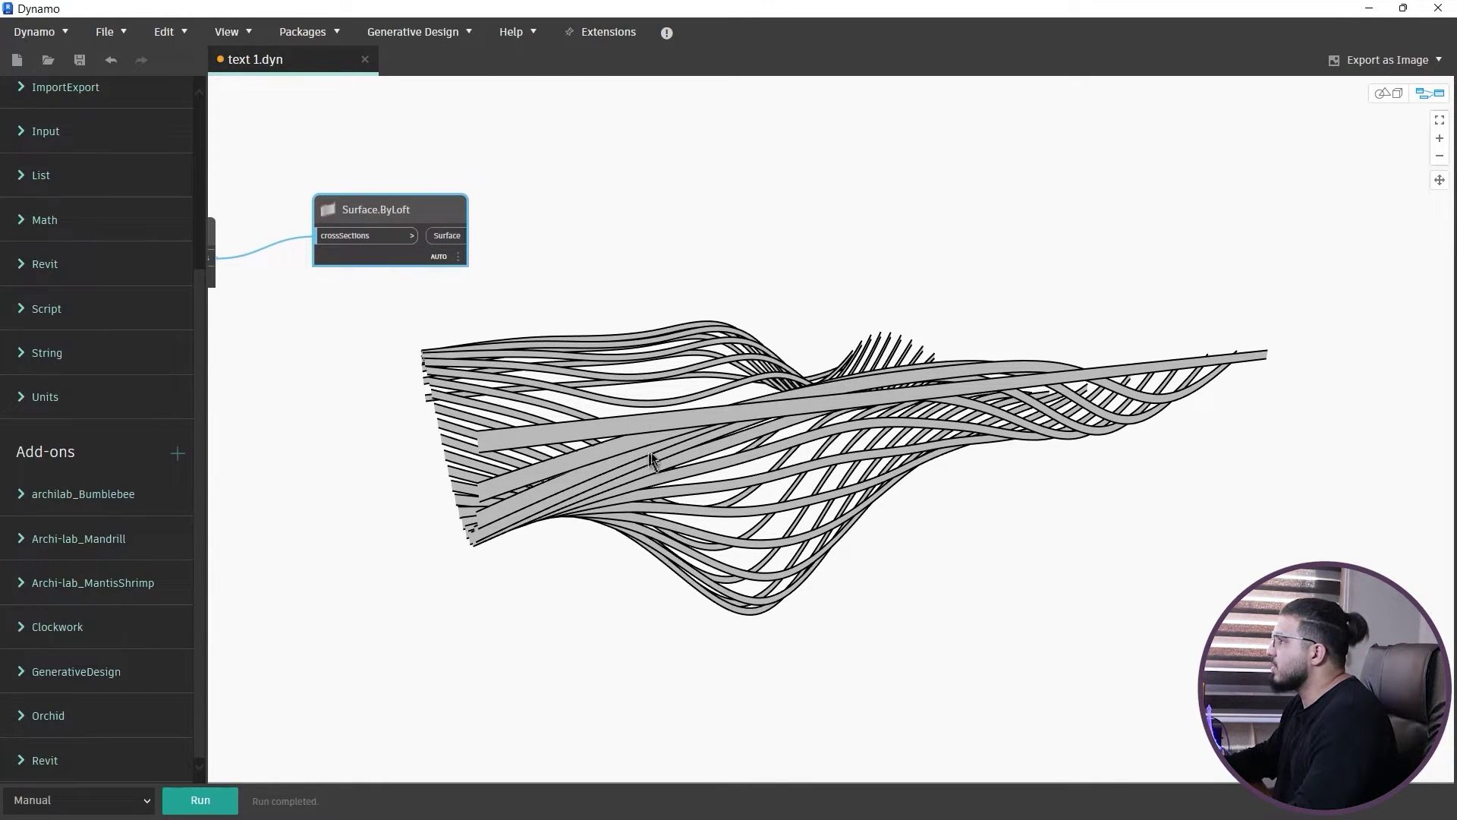
pyautogui.rightClick(712, 455)
pyautogui.click(558, 561)
pyautogui.rightClick(620, 563)
pyautogui.click(468, 608)
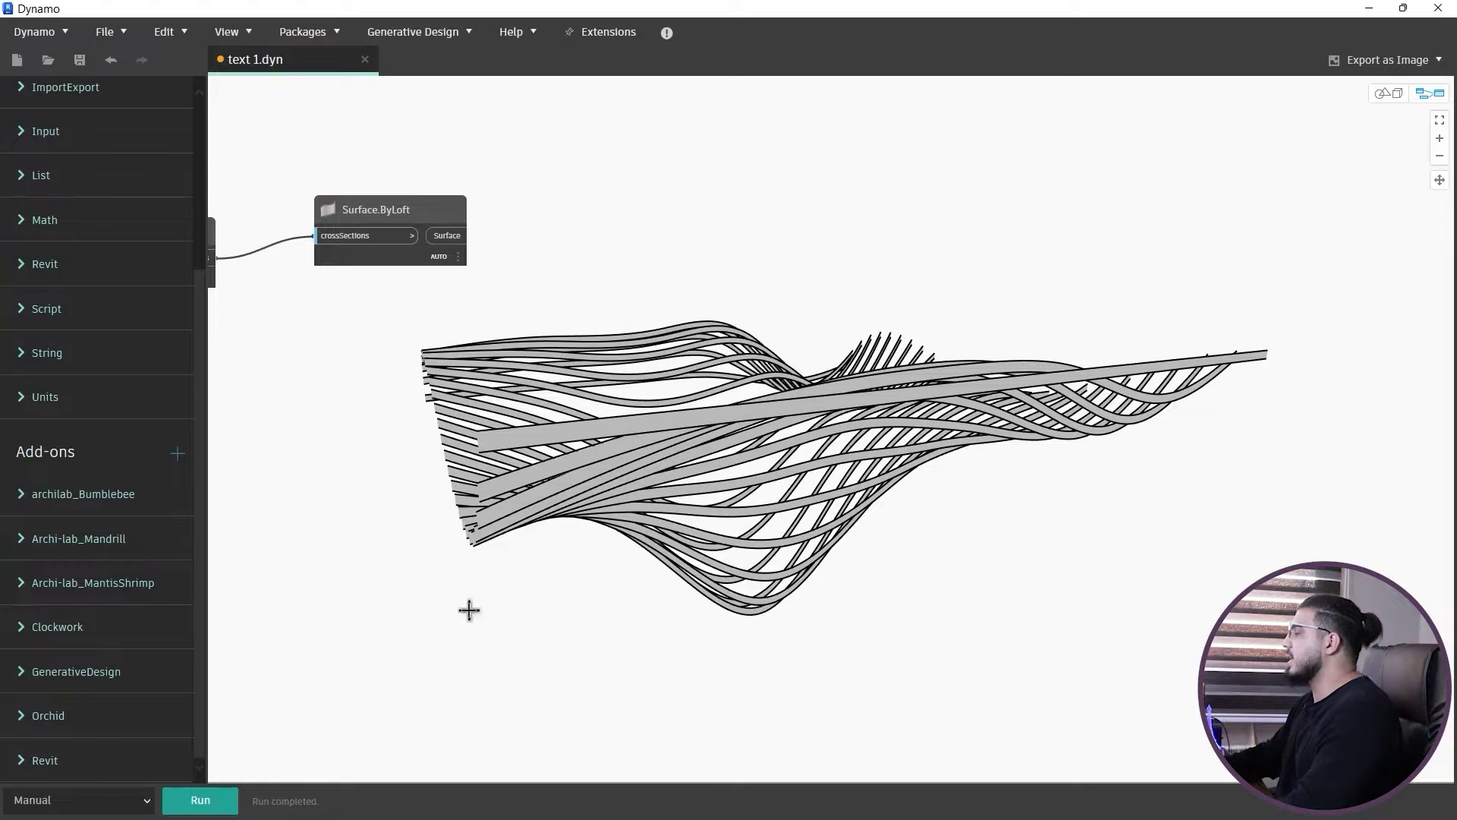
# Step: Save the Dynamo graph text 1.dyn
pyautogui.scroll(-3, 468, 610)
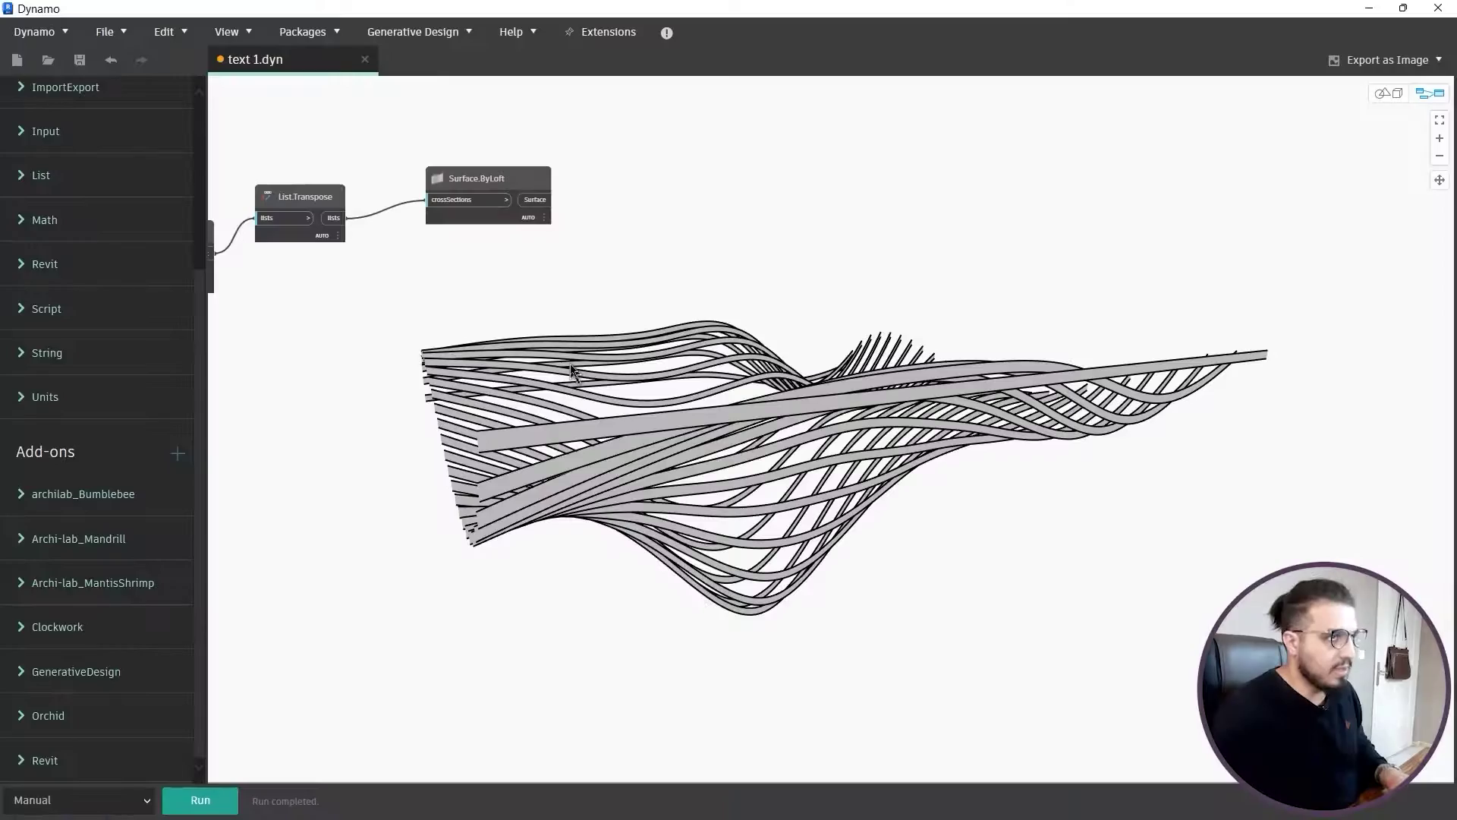
pyautogui.hotkey('ctrl', 's')
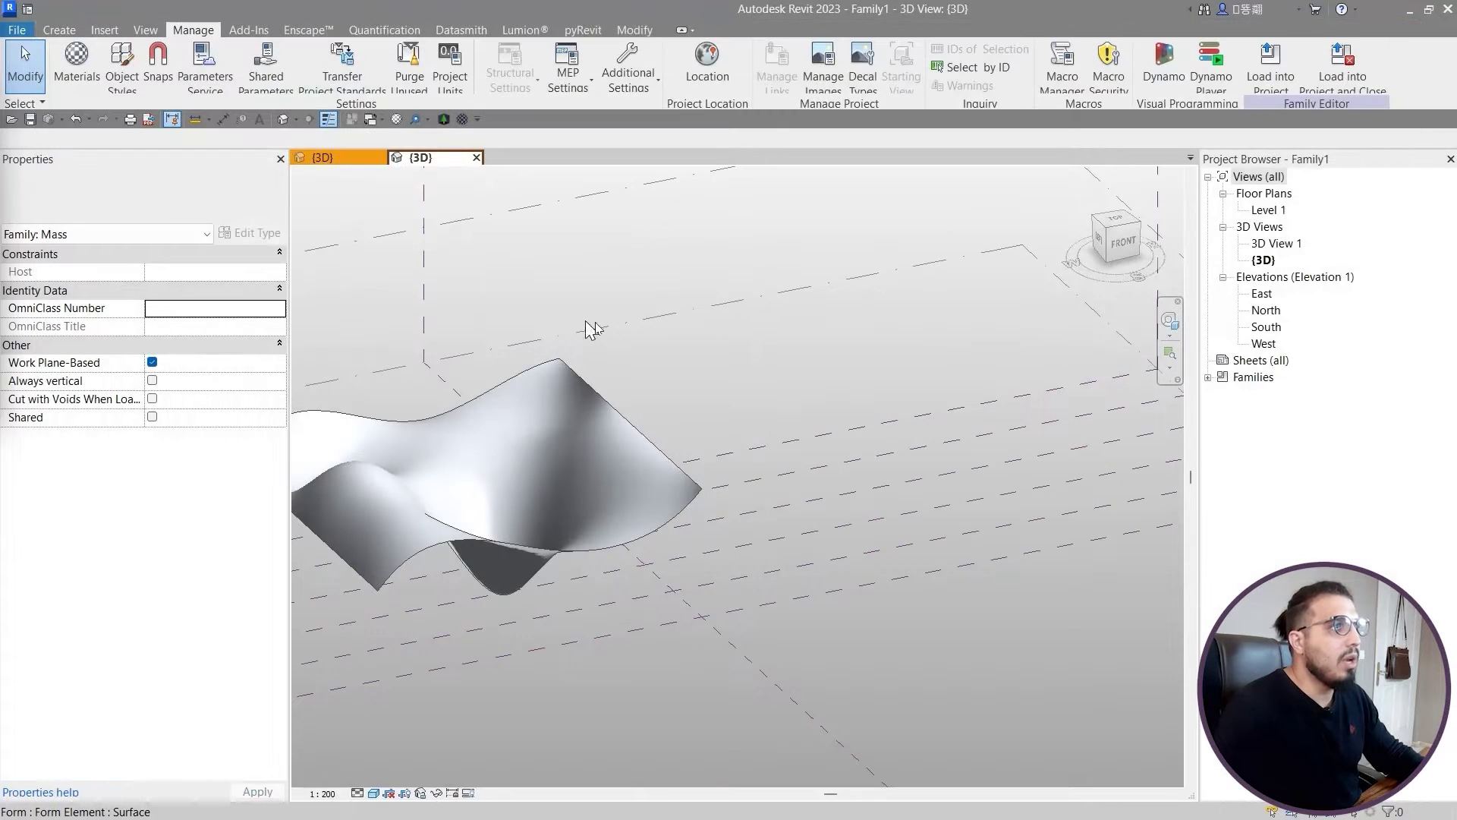
# Step: Switch to Revit, load the wavy mass family into Project1 and place one instance on the work plane in the 3D view
pyautogui.moveTo(709, 358); pyautogui.dragTo(883, 393, button='middle')
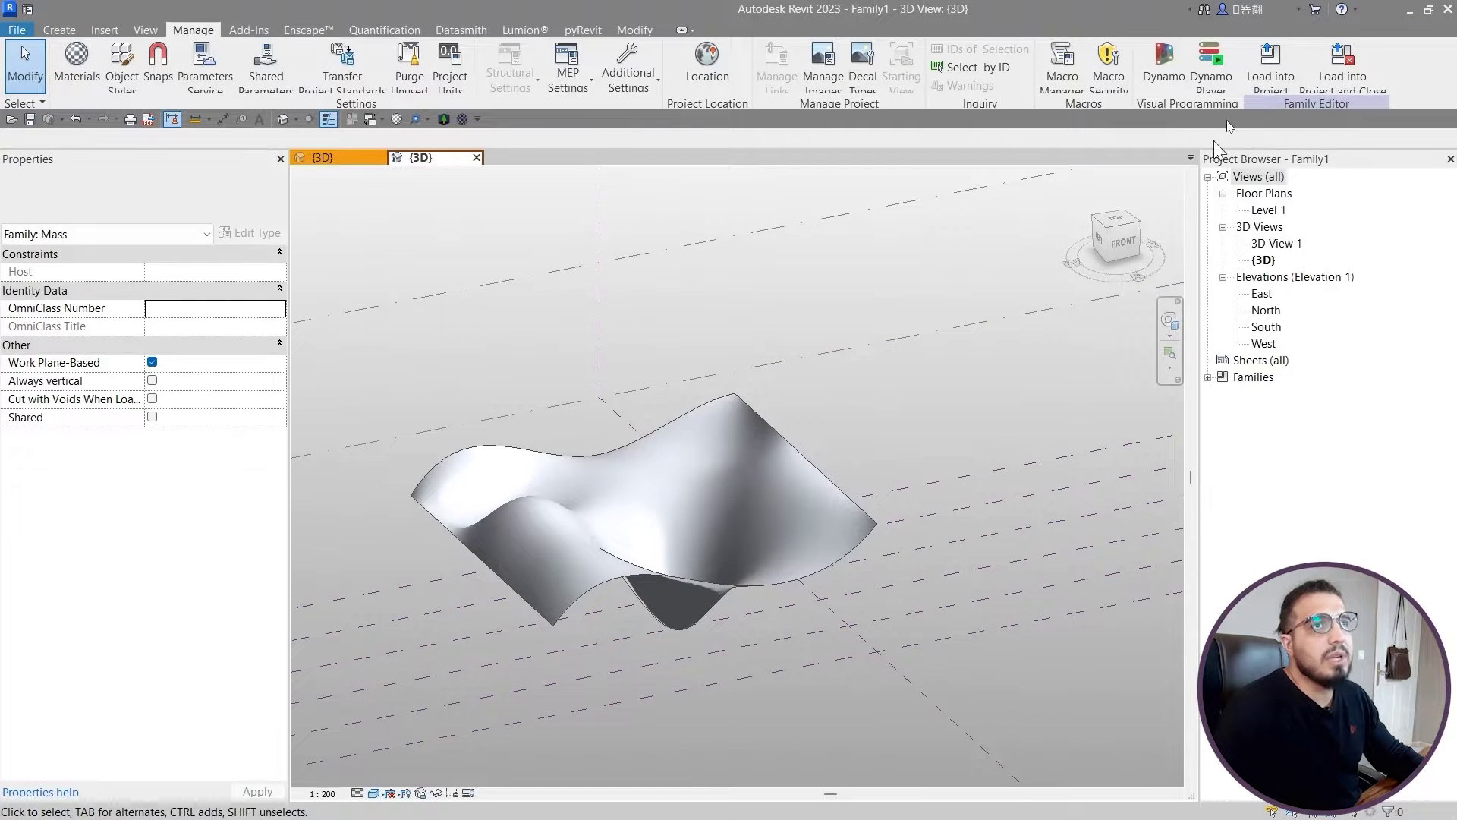
pyautogui.moveTo(640, 453)
pyautogui.mouseDown(button='middle')
pyautogui.moveTo(550, 406)
pyautogui.moveTo(679, 433)
pyautogui.mouseUp(button='middle')
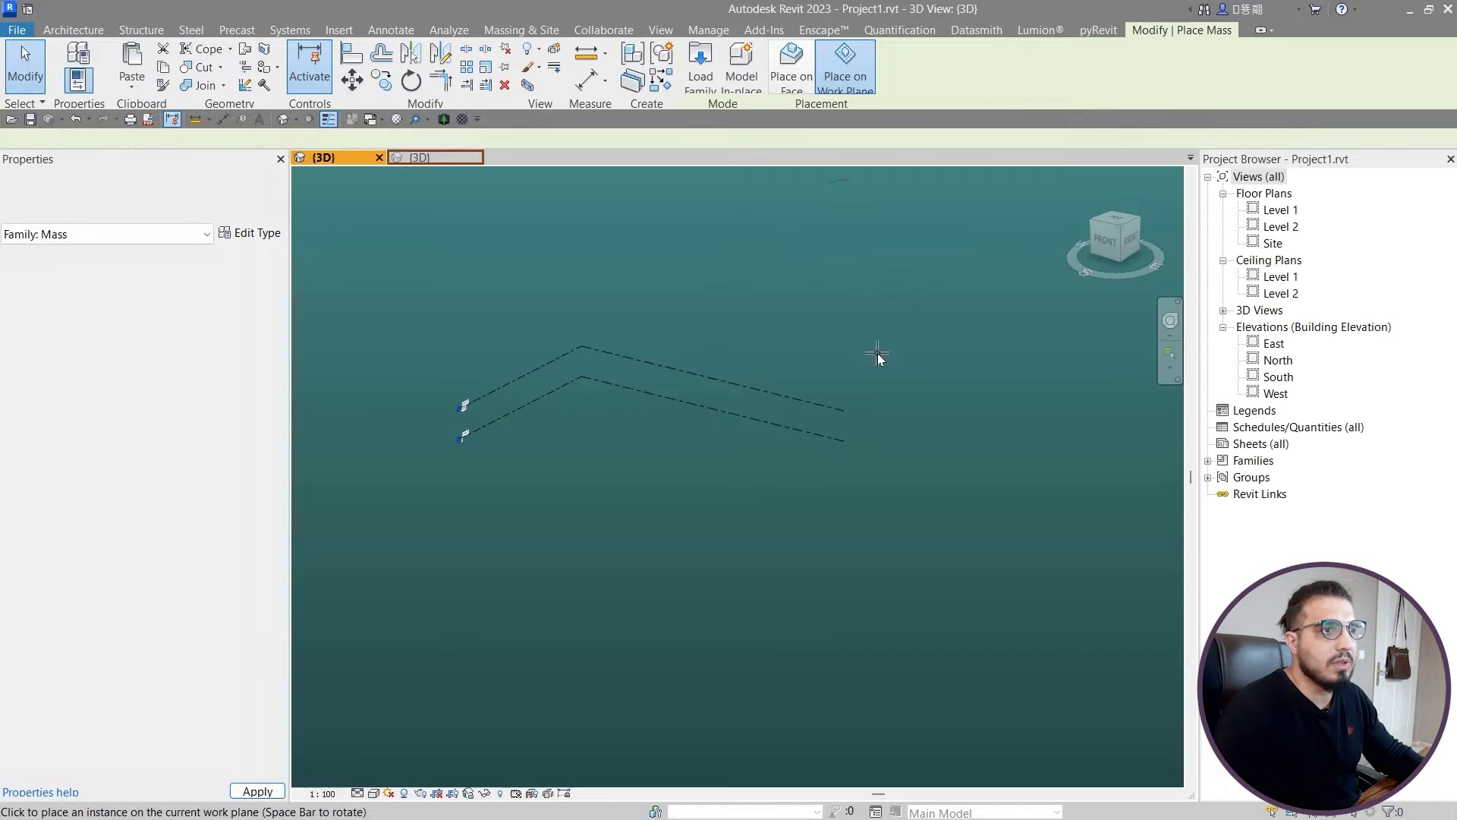
pyautogui.click(694, 508)
pyautogui.press('Escape')
pyautogui.keyDown('shift'); pyautogui.moveTo(751, 453); pyautogui.dragTo(717, 553, button='middle'); pyautogui.keyUp('shift')
# Step: Open Dynamo from the project with the text 1.dyn graph and run it
pyautogui.click(707, 29)
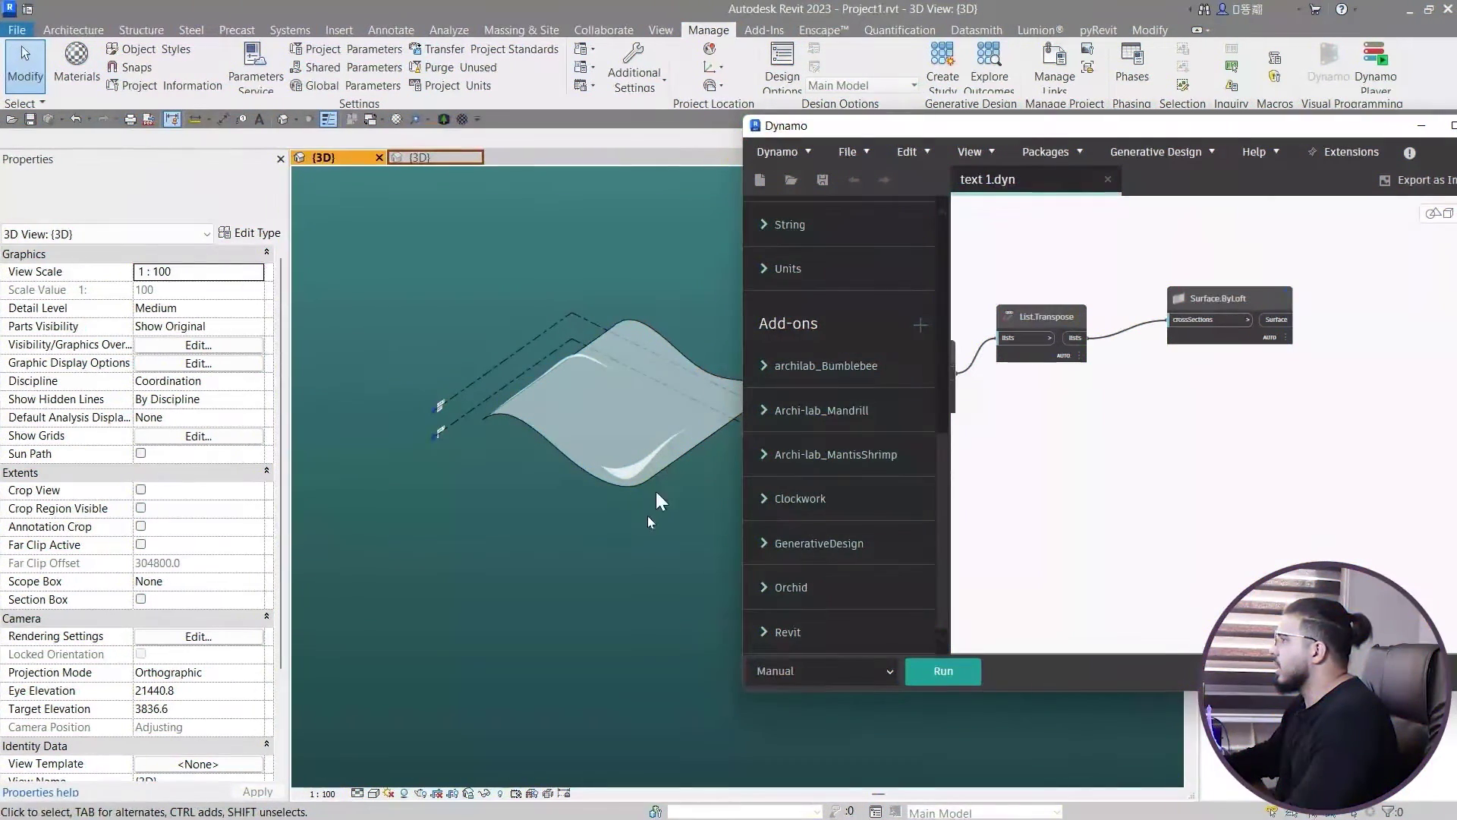
pyautogui.click(959, 671)
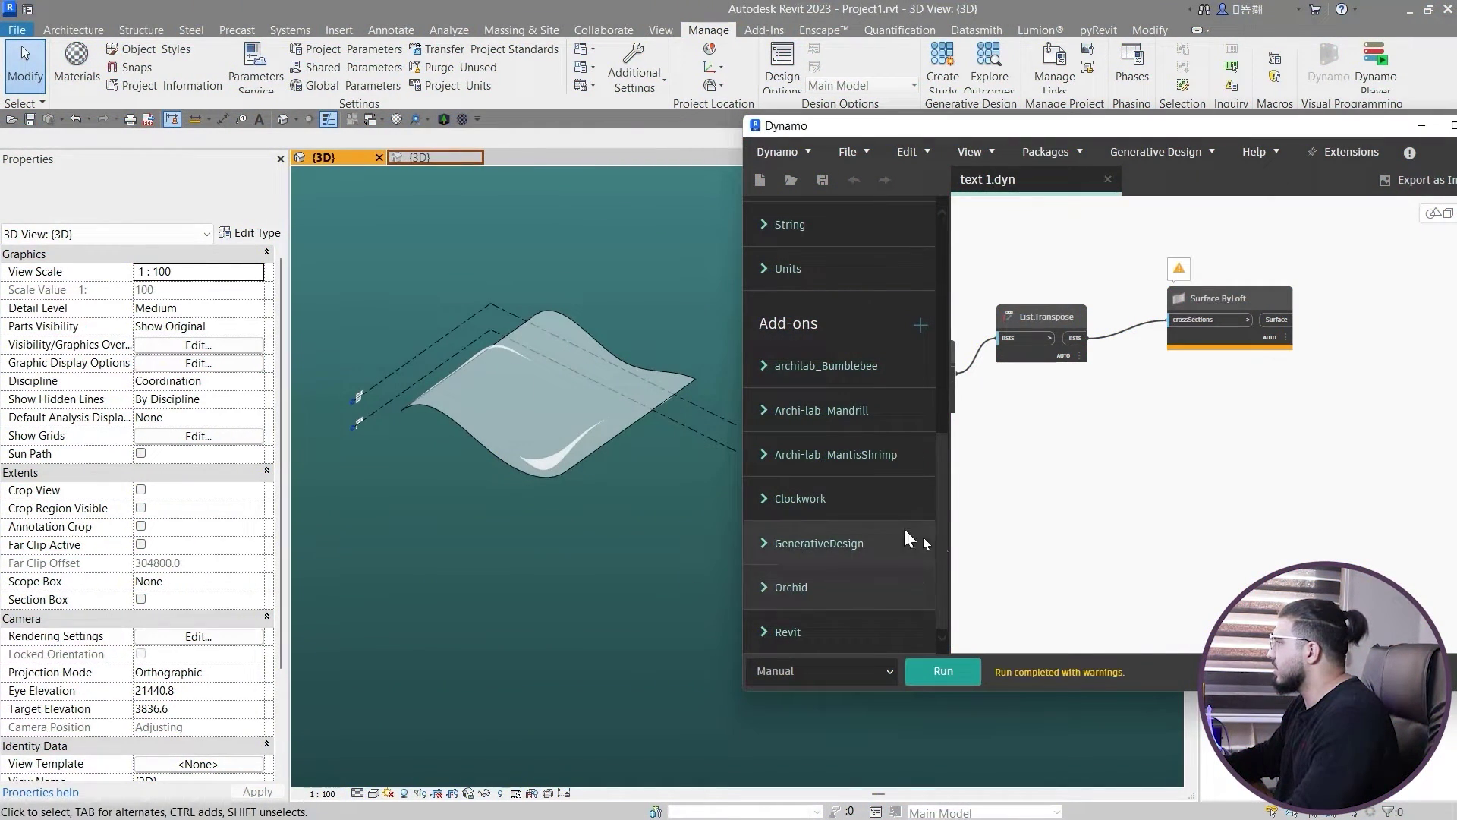
# Step: Assign the wavy face of the placed mass to the Select Face node and rerun the graph
pyautogui.moveTo(932, 442); pyautogui.dragTo(1243, 507, button='middle')
pyautogui.scroll(-3, 1183, 356)
pyautogui.moveTo(1080, 309); pyautogui.dragTo(1401, 285, button='middle')
pyautogui.scroll(5, 1178, 399)
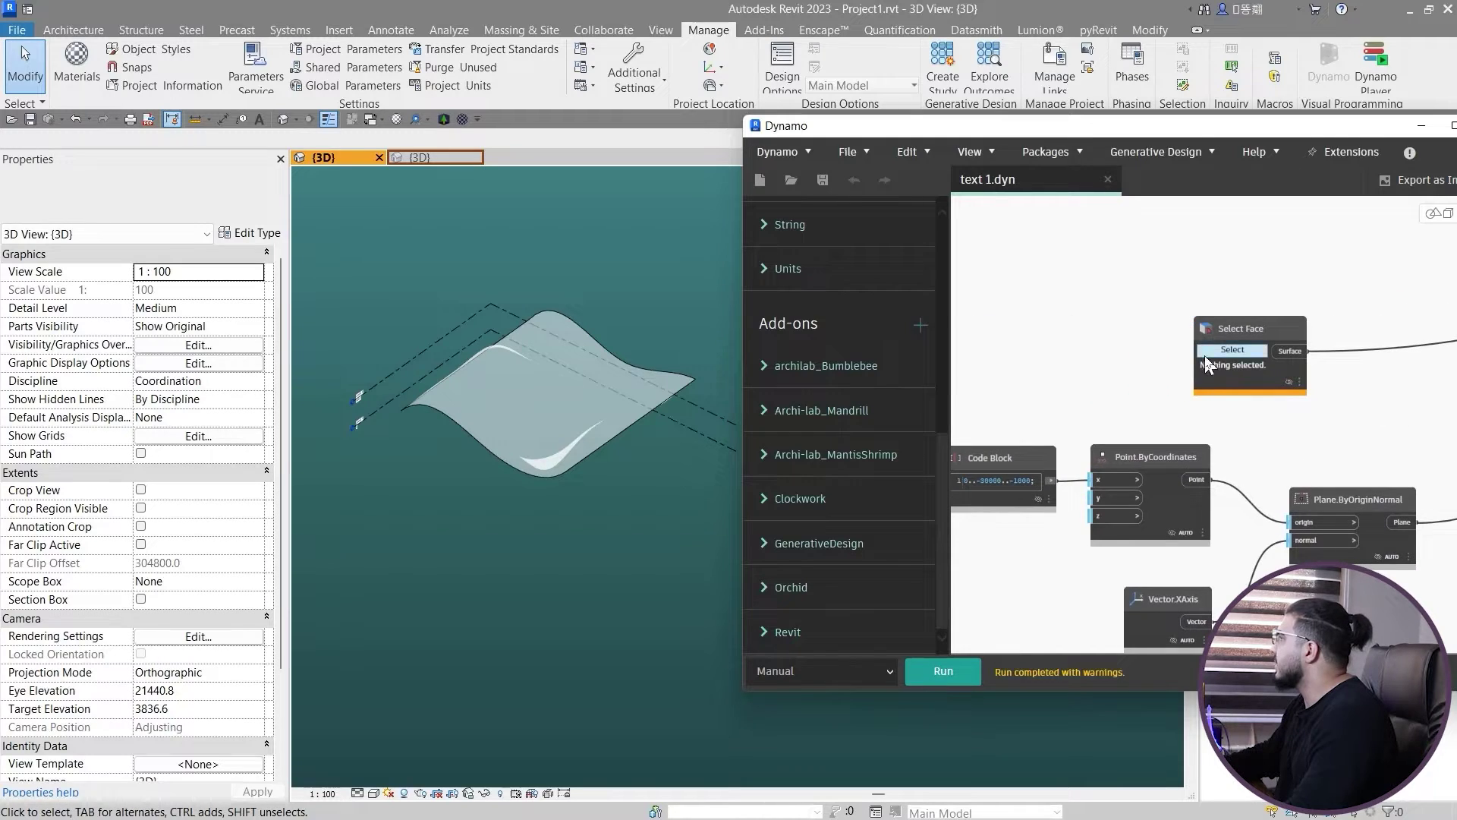
pyautogui.click(1234, 349)
pyautogui.click(531, 411)
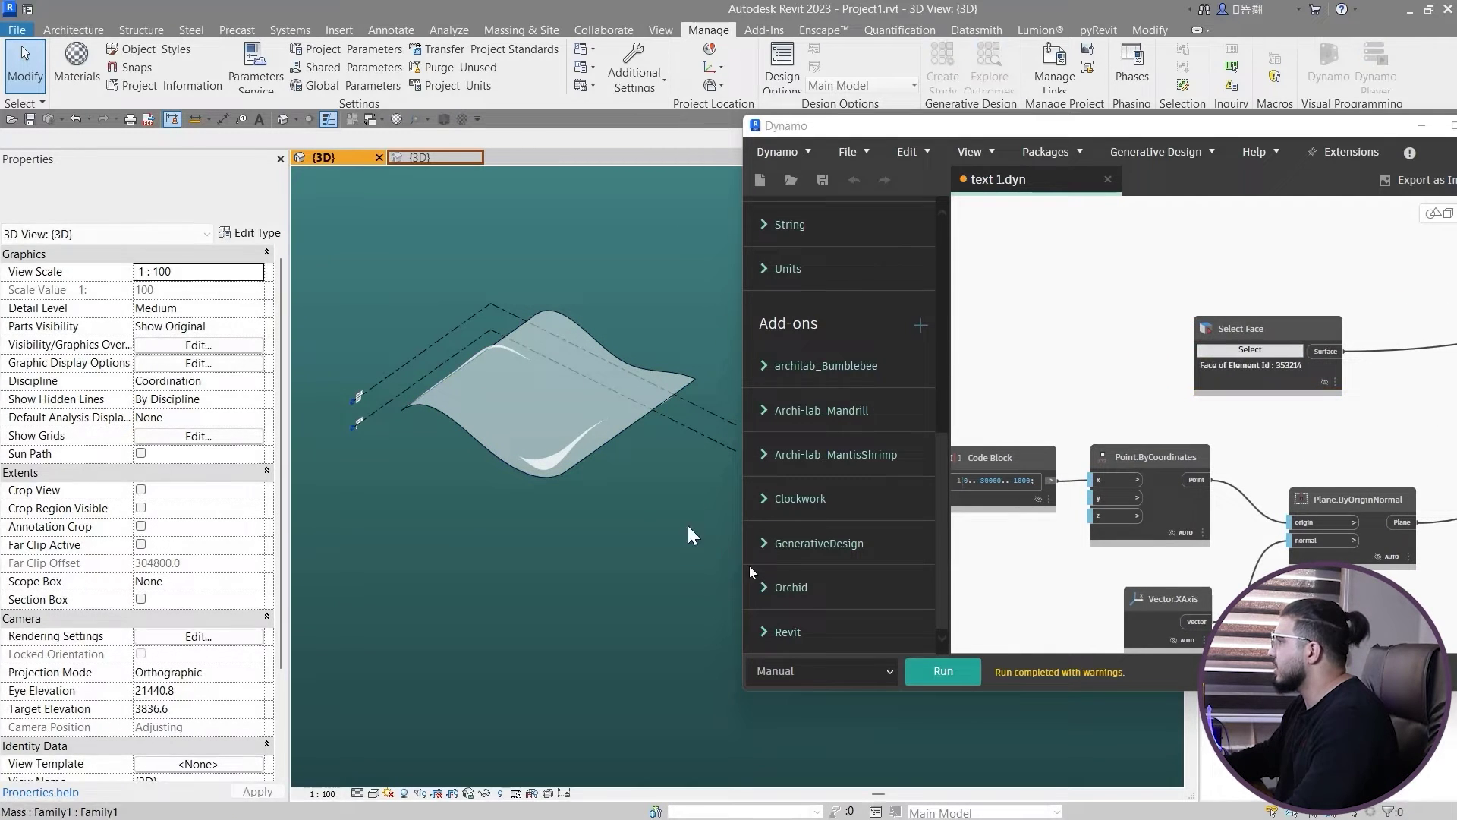
pyautogui.click(946, 672)
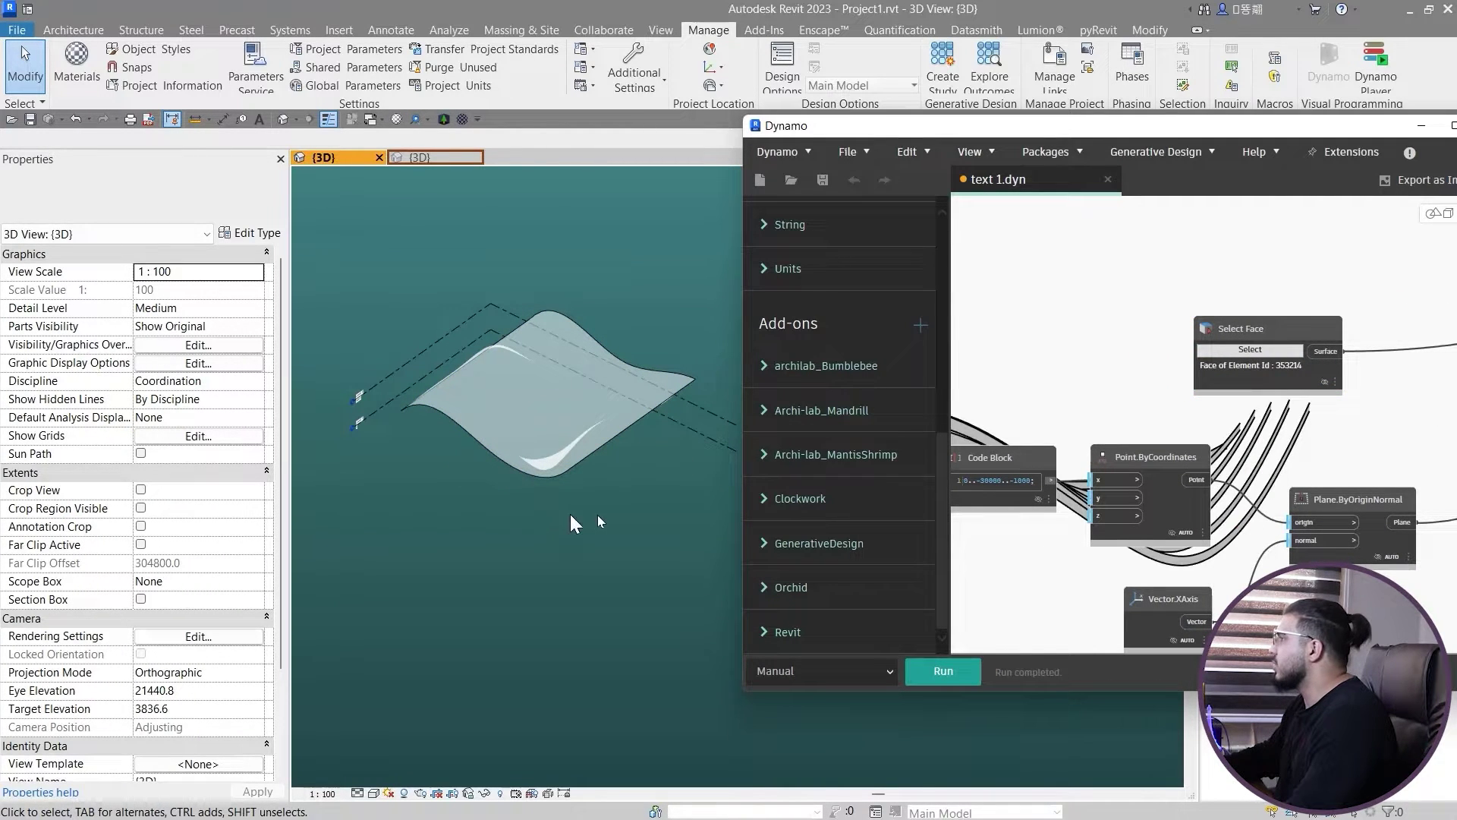
# Step: Reposition and maximize the Dynamo window and examine the regenerated loft strips in the 3D background preview
pyautogui.moveTo(1328, 126); pyautogui.dragTo(800, 110)
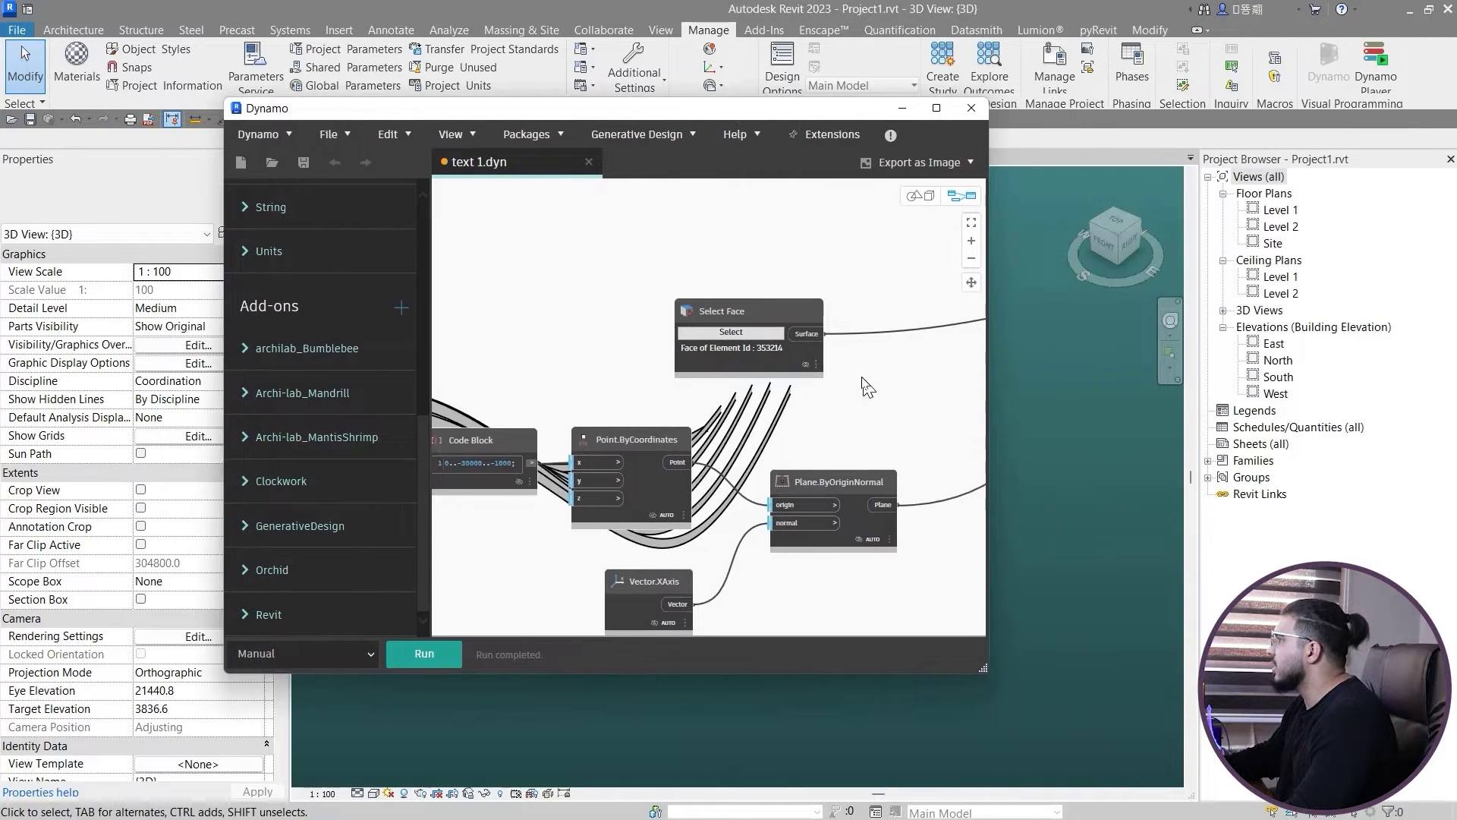
pyautogui.scroll(-3, 918, 289)
pyautogui.click(917, 196)
pyautogui.scroll(-3, 612, 466)
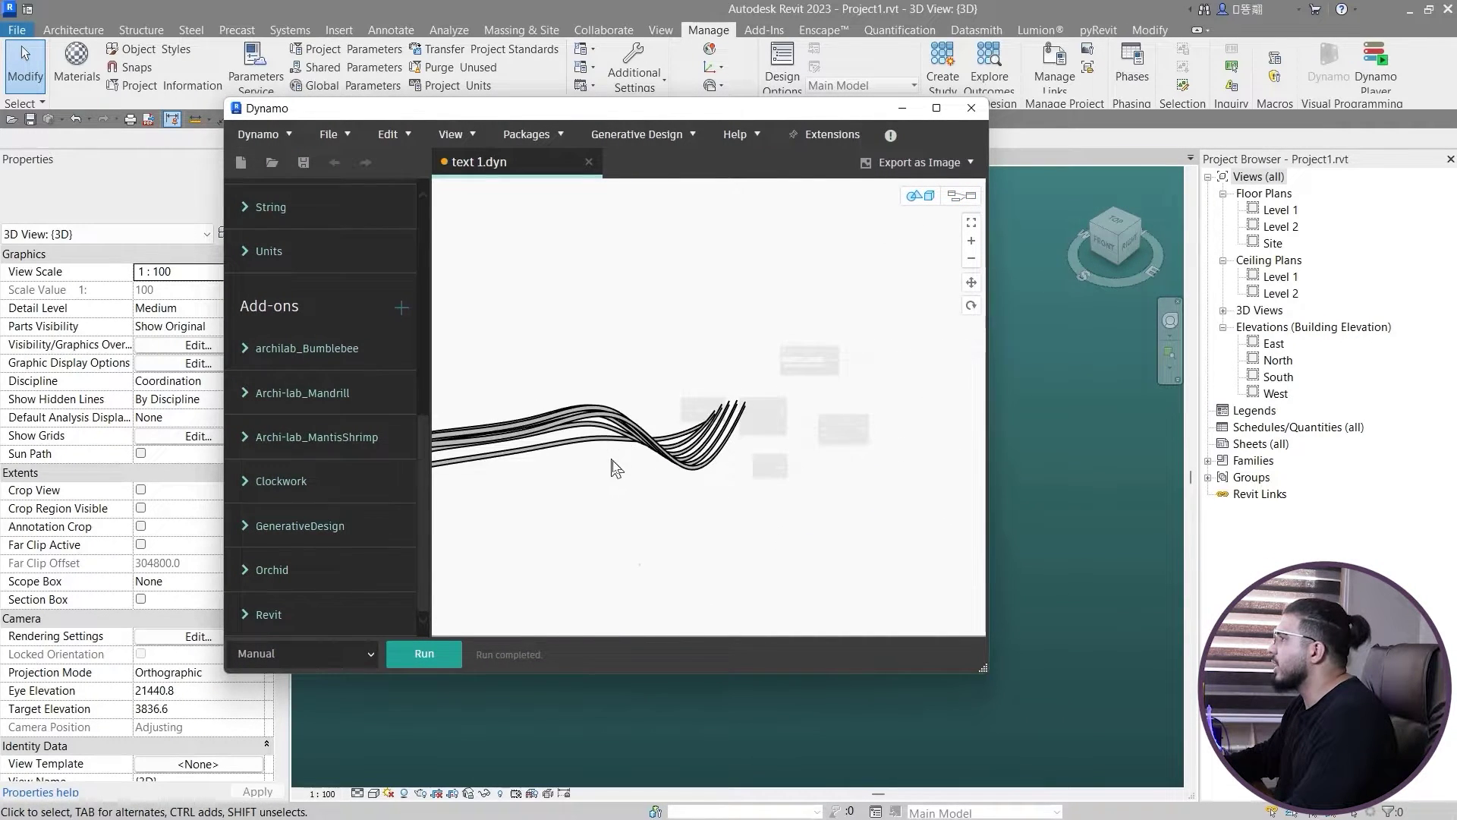
pyautogui.moveTo(612, 465); pyautogui.dragTo(971, 301, button='right')
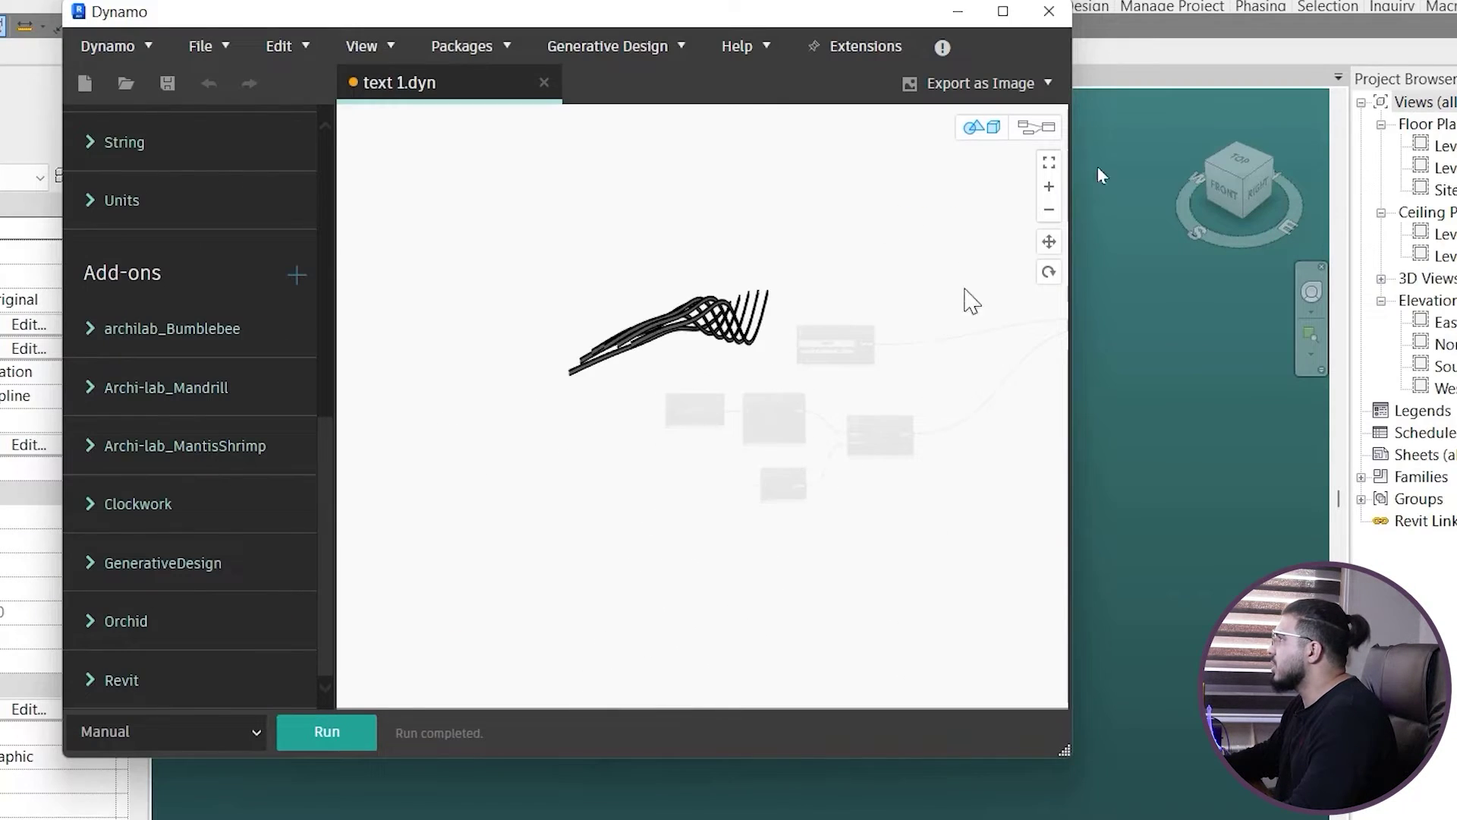
pyautogui.moveTo(718, 17); pyautogui.dragTo(1332, 0)
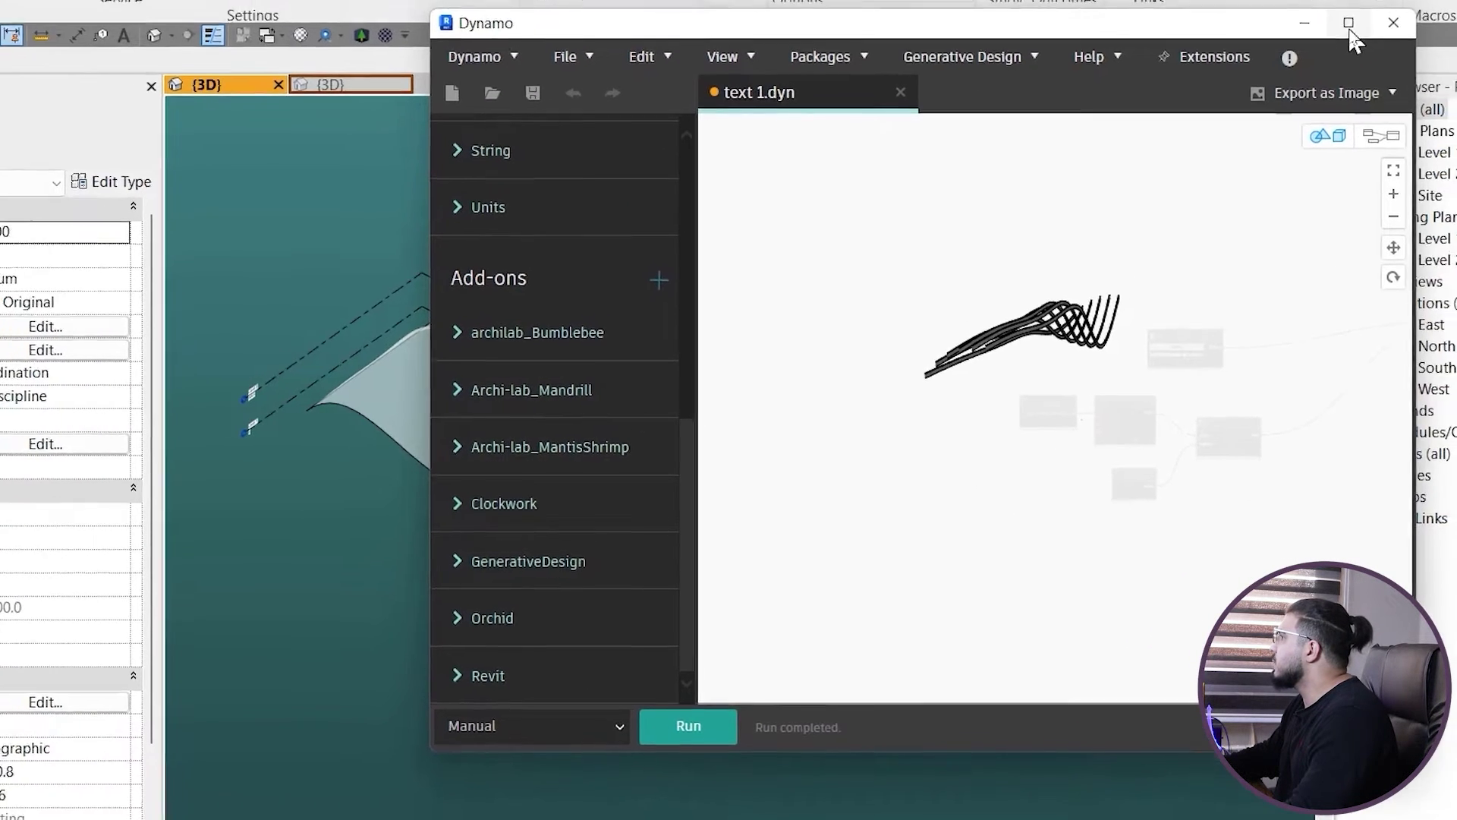
pyautogui.click(1352, 12)
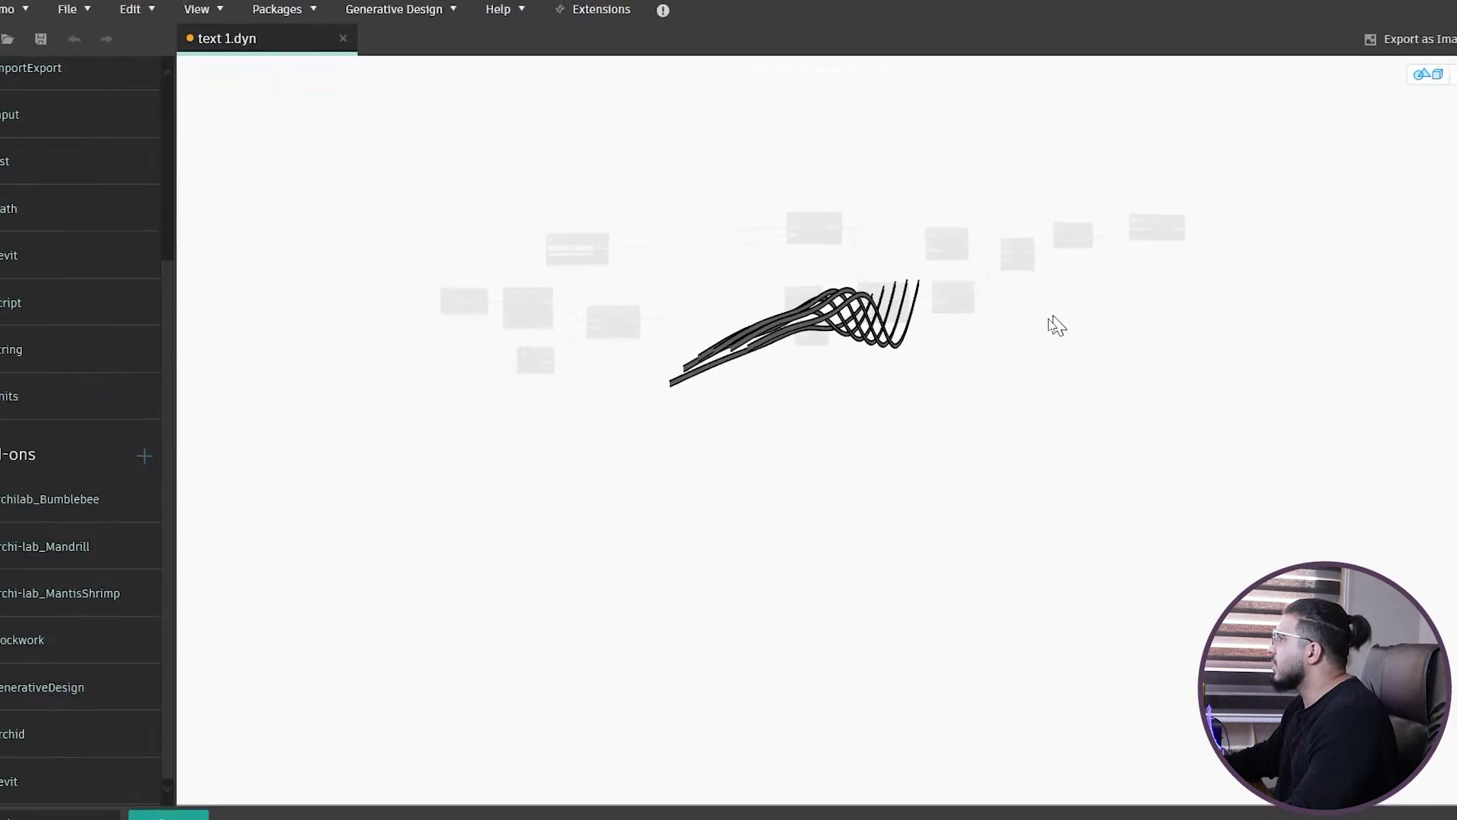
pyautogui.moveTo(641, 350)
pyautogui.mouseDown(button='middle')
pyautogui.moveTo(593, 366)
pyautogui.moveTo(624, 366)
pyautogui.mouseUp(button='middle')
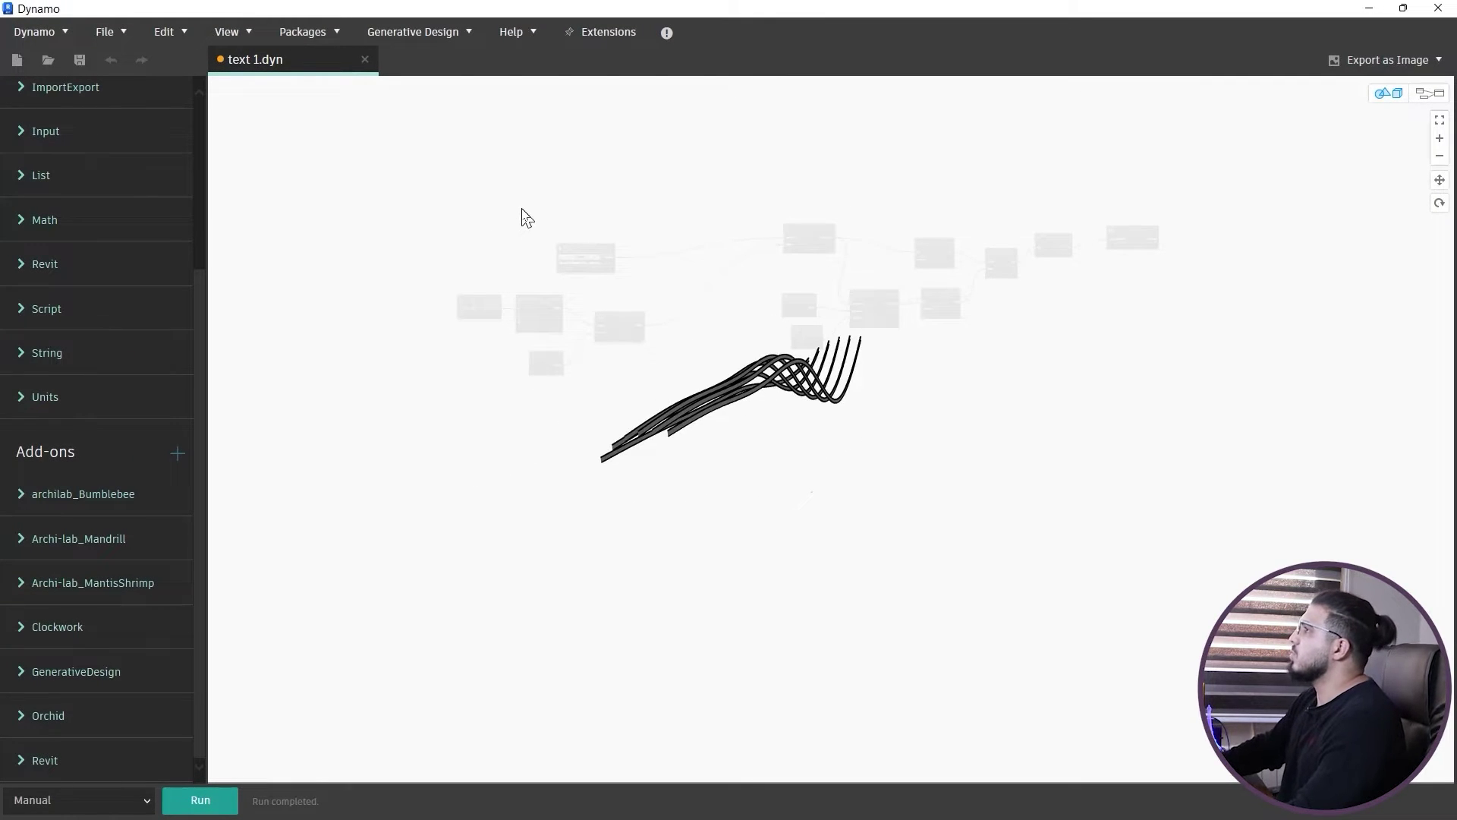
# Step: Open What's New in Generative Design and restore the Dynamo window to a smaller size over Revit
pyautogui.click(420, 31)
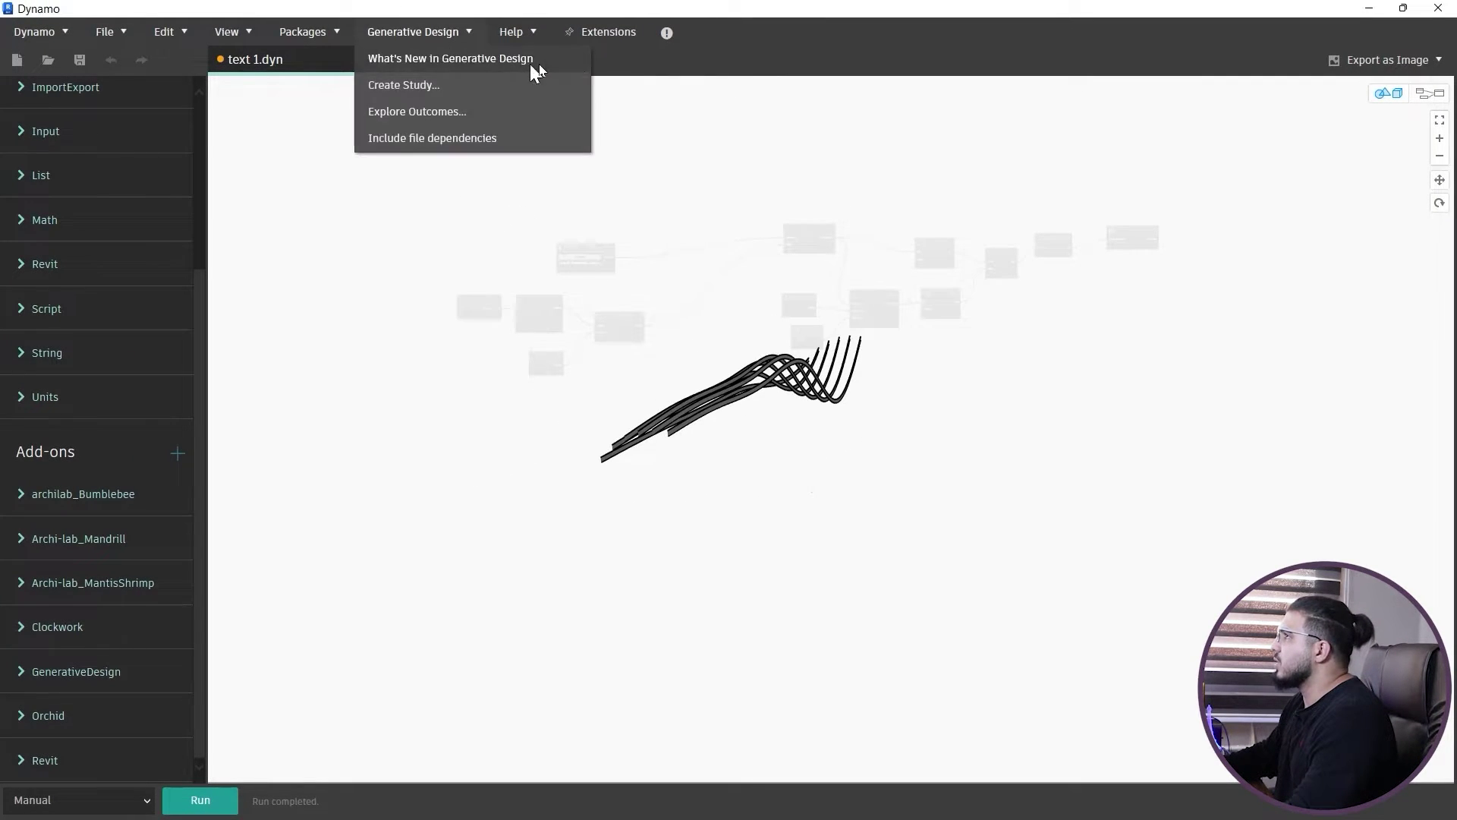
pyautogui.click(529, 62)
pyautogui.moveTo(452, 4); pyautogui.dragTo(633, 132)
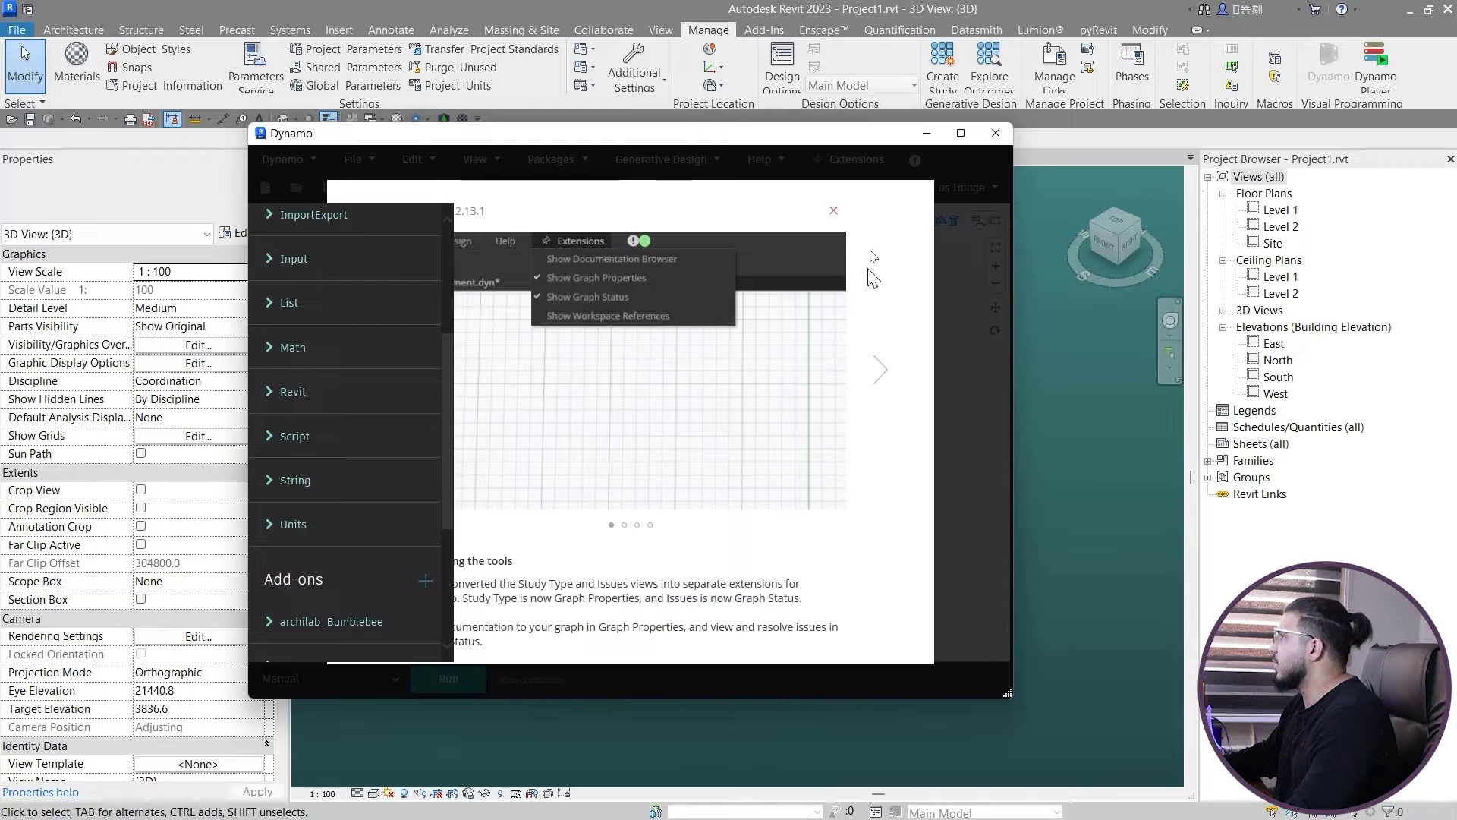
# Step: Dismiss the What's New window and enable the Revit Background Preview to show the Dynamo geometry on the mass in Revit
pyautogui.click(834, 211)
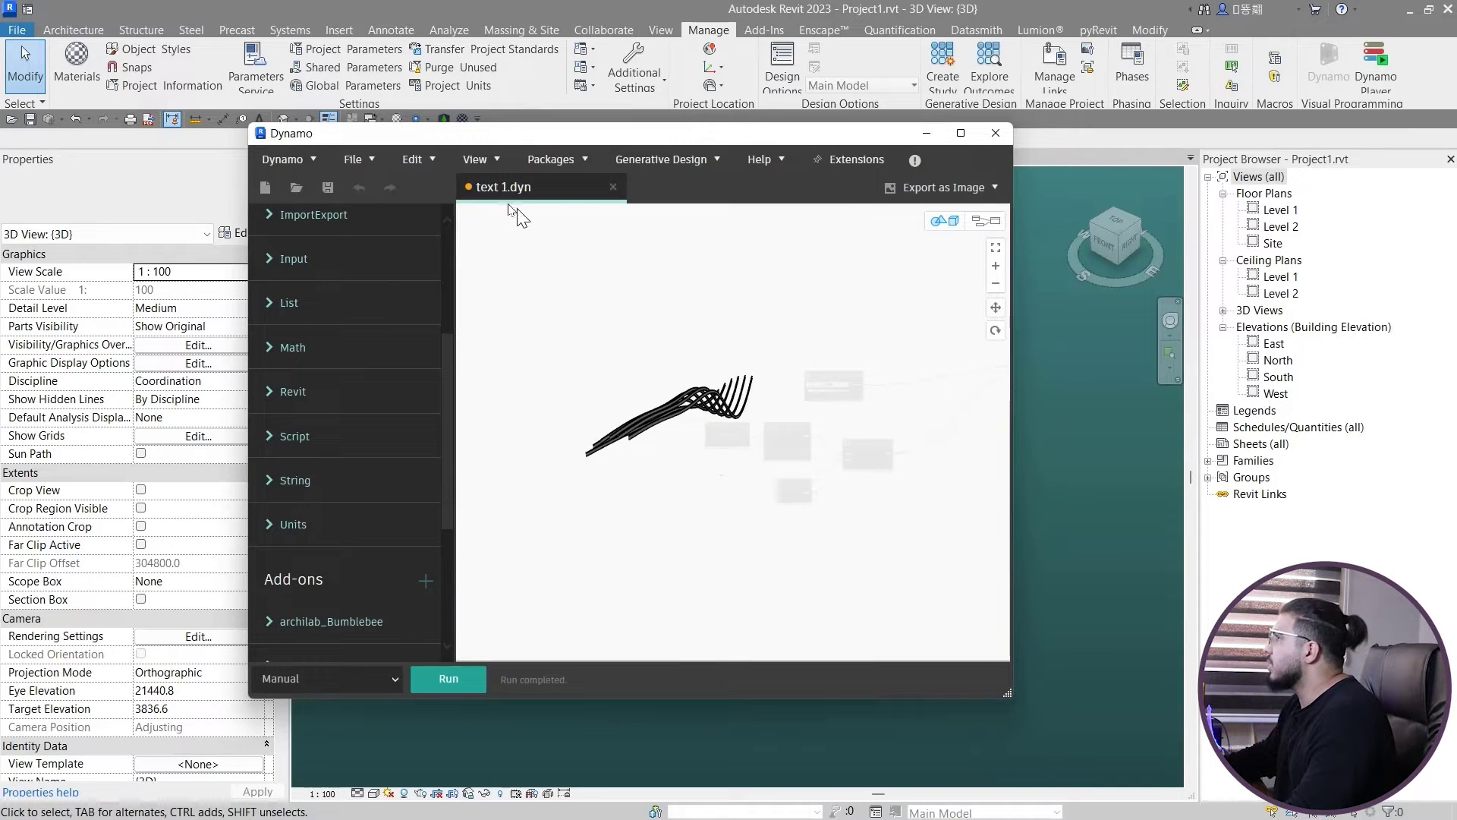
pyautogui.click(478, 164)
pyautogui.moveTo(568, 304)
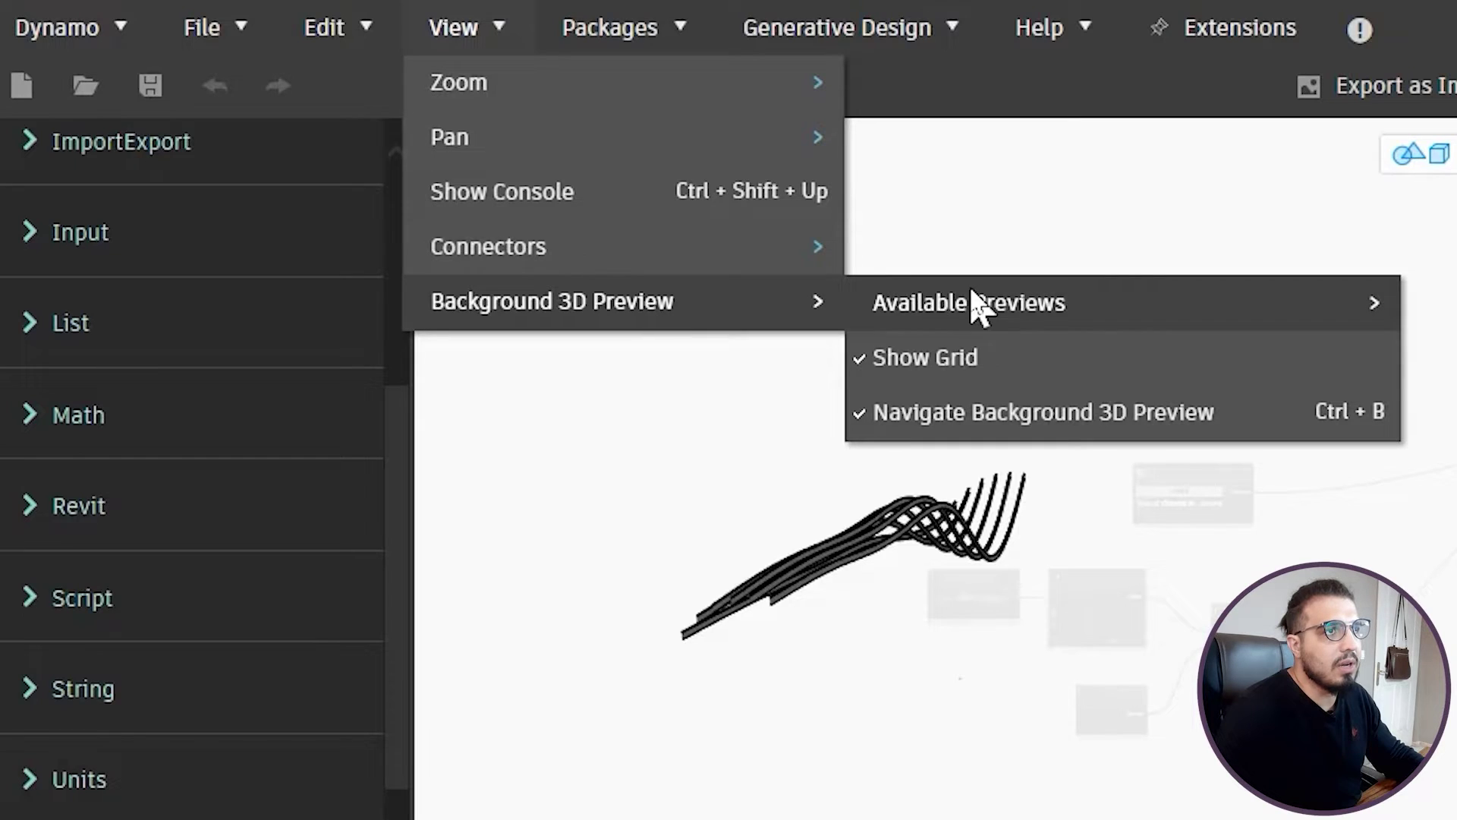
pyautogui.moveTo(979, 305)
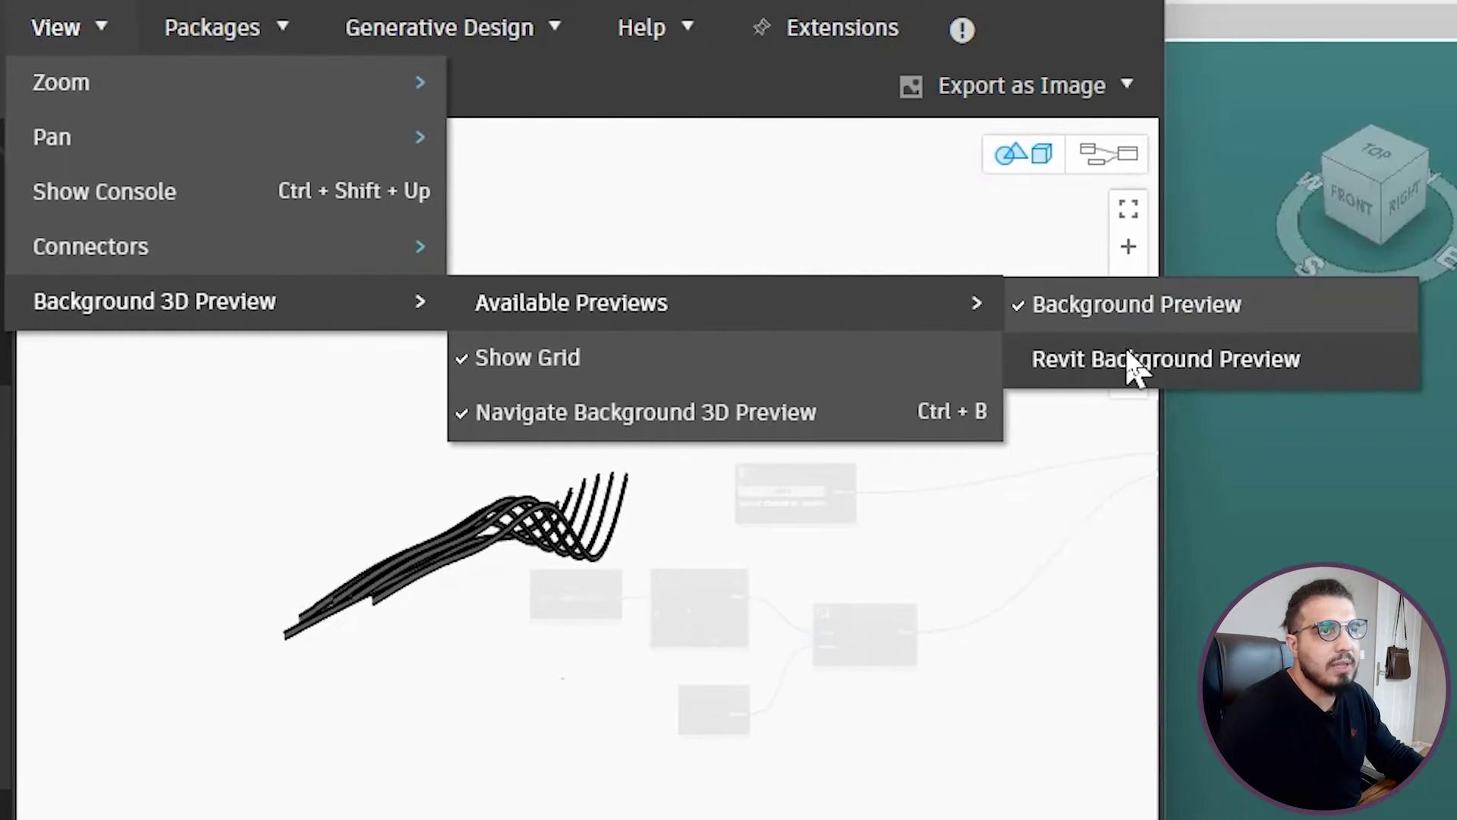
pyautogui.click(1130, 355)
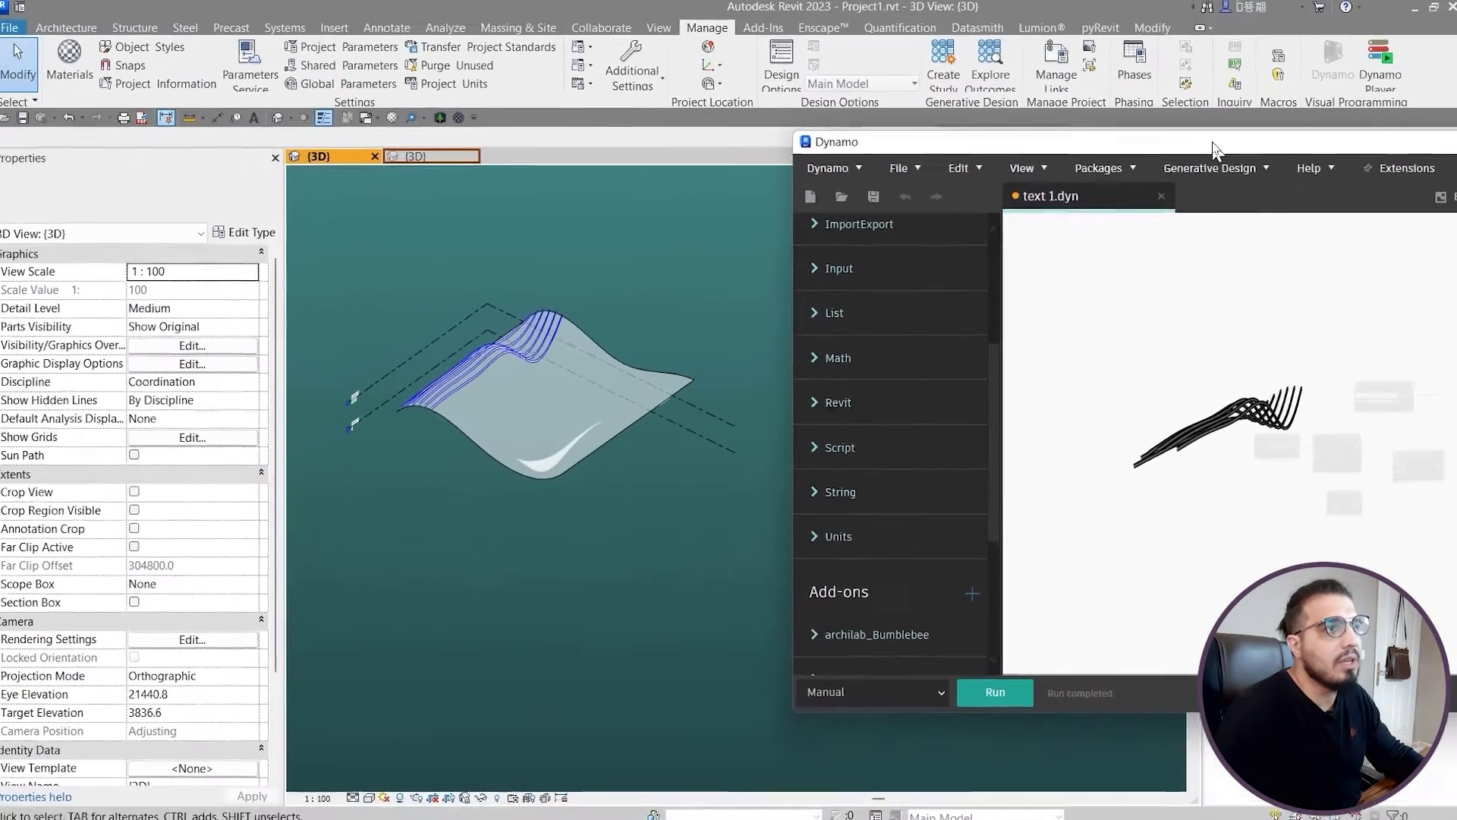
pyautogui.keyDown('shift'); pyautogui.moveTo(532, 440); pyautogui.dragTo(693, 480, button='middle'); pyautogui.keyUp('shift')
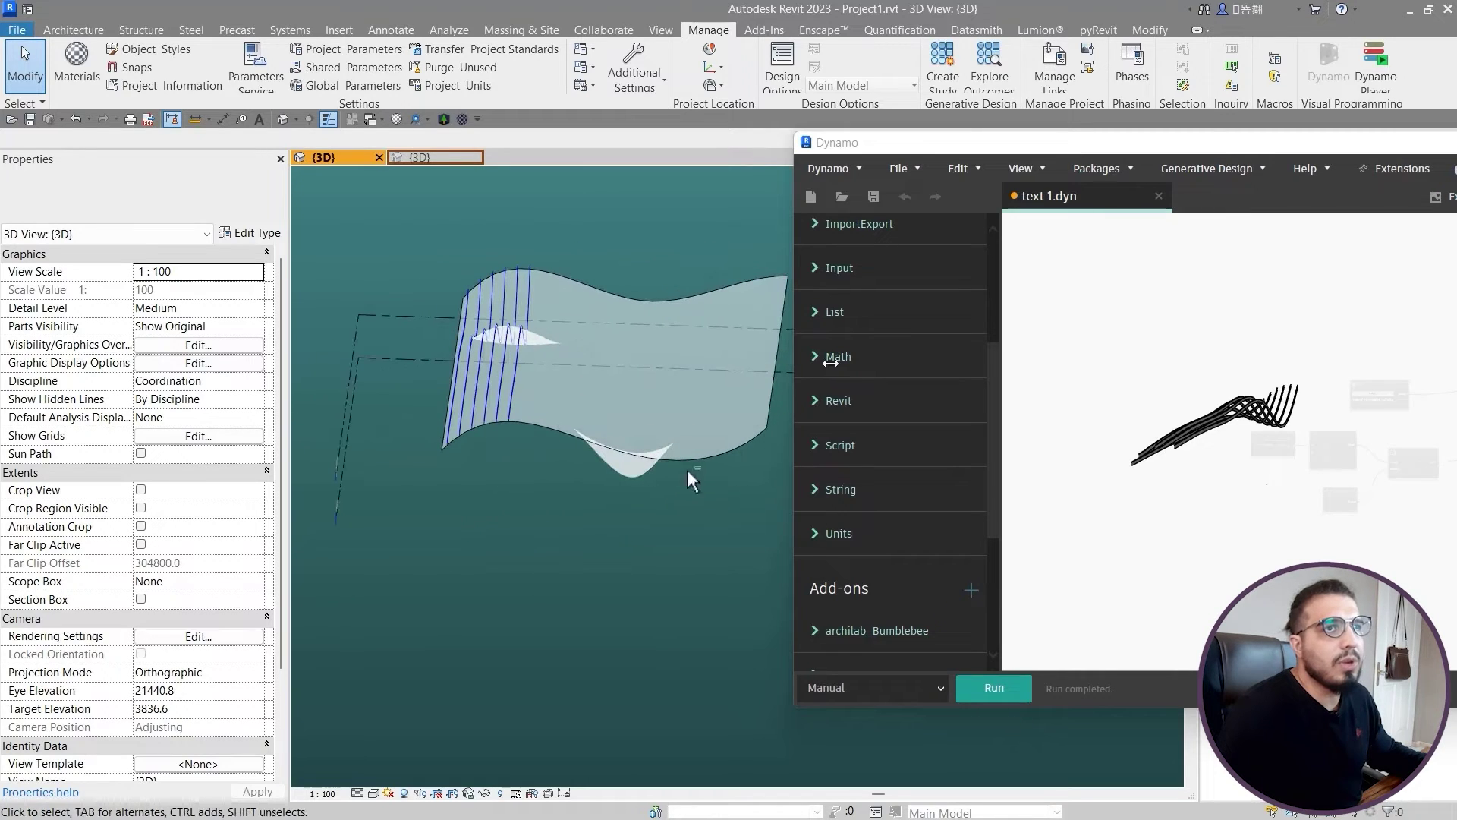
pyautogui.moveTo(1234, 152); pyautogui.dragTo(748, 135)
# Step: Return to graph navigation and turn on the geometry preview for all nodes of the text 1.dyn graph
pyautogui.click(1046, 215)
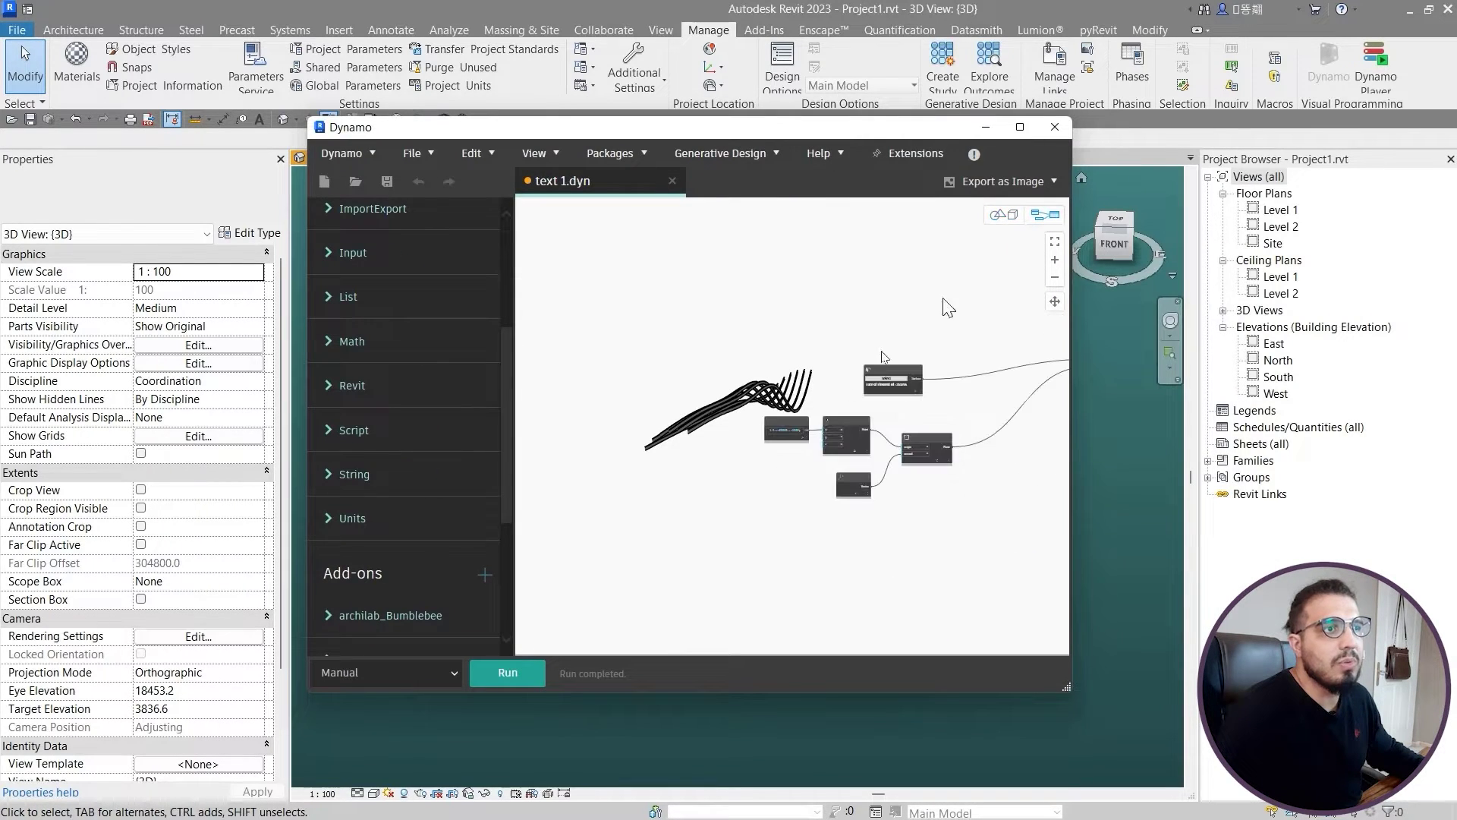
pyautogui.scroll(-5, 841, 431)
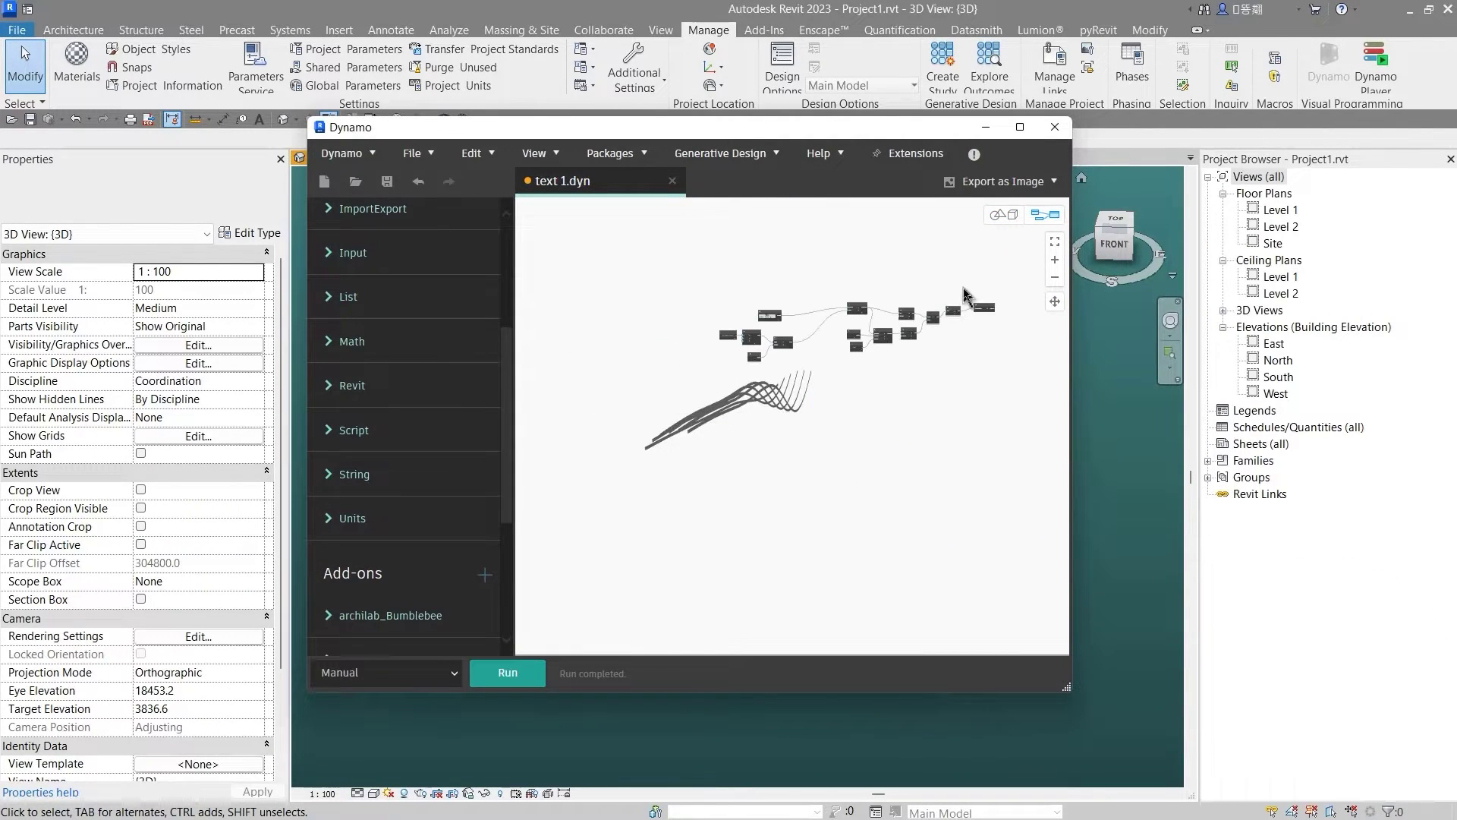
pyautogui.scroll(6, 678, 407)
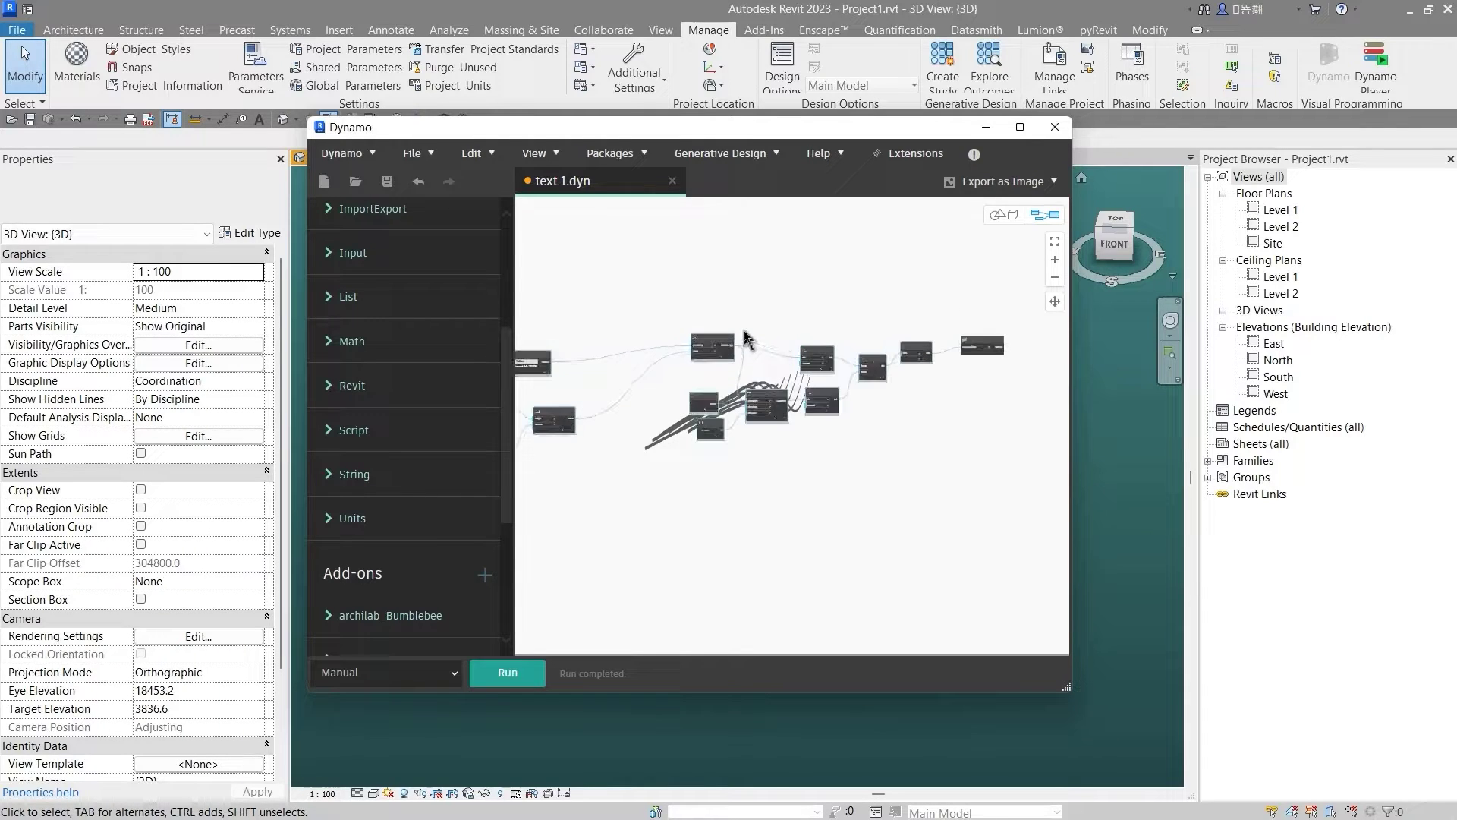
pyautogui.rightClick(757, 262)
pyautogui.click(789, 325)
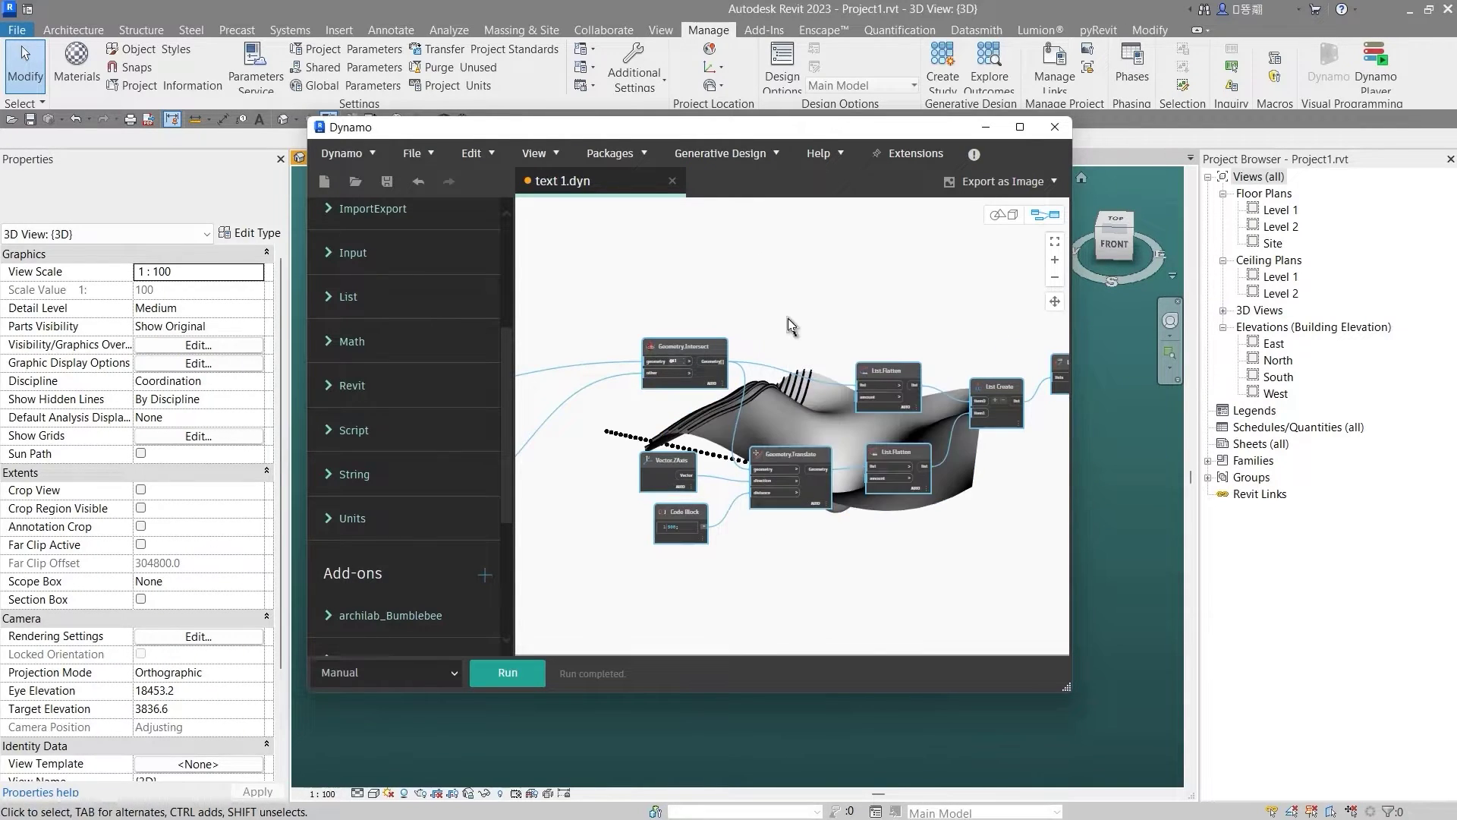
# Step: Maximize the Dynamo window and examine the surface, origin points and strips in the 3D background preview
pyautogui.moveTo(890, 508); pyautogui.dragTo(746, 380, button='middle')
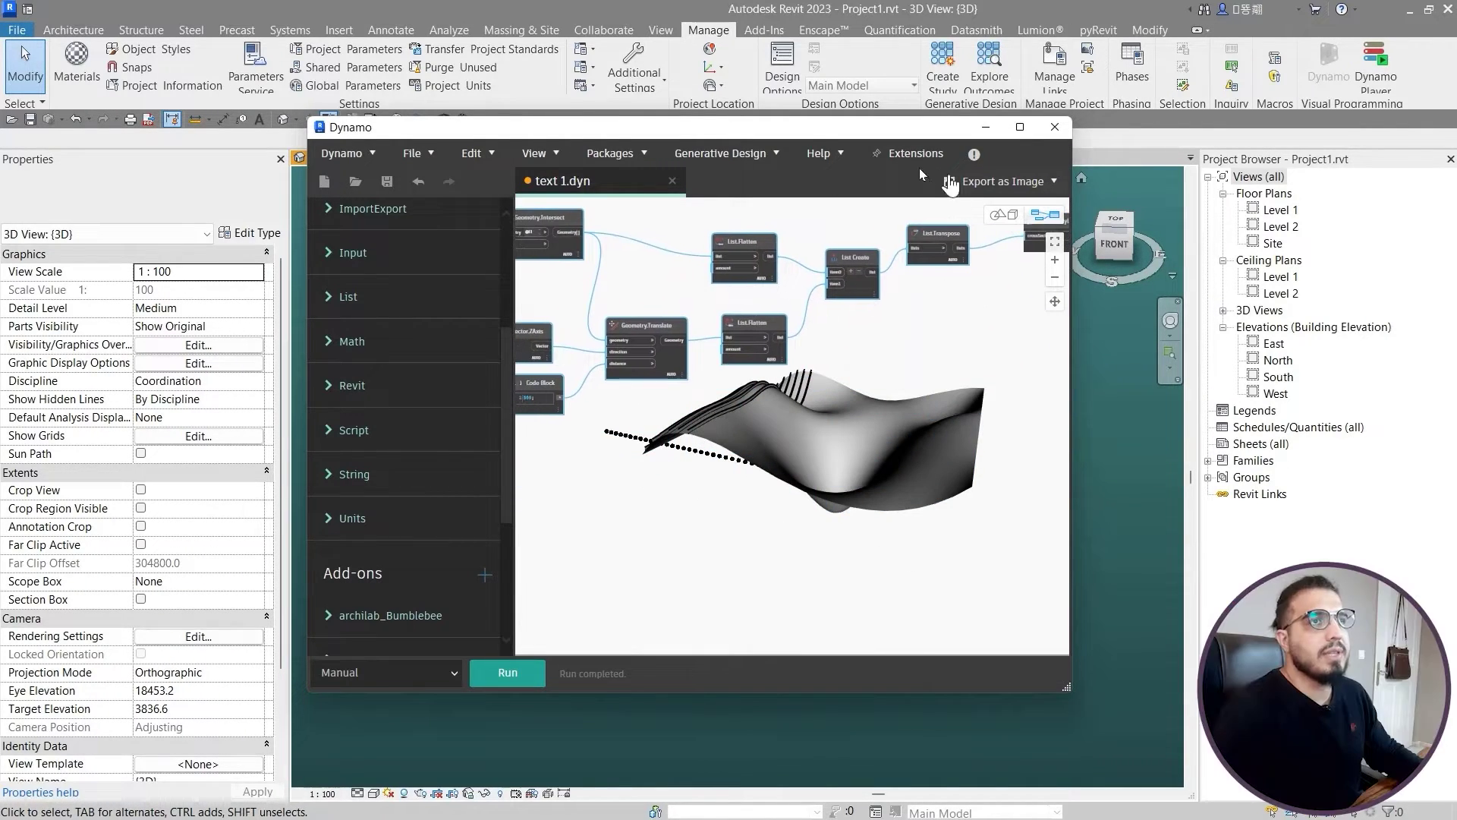
pyautogui.click(1021, 126)
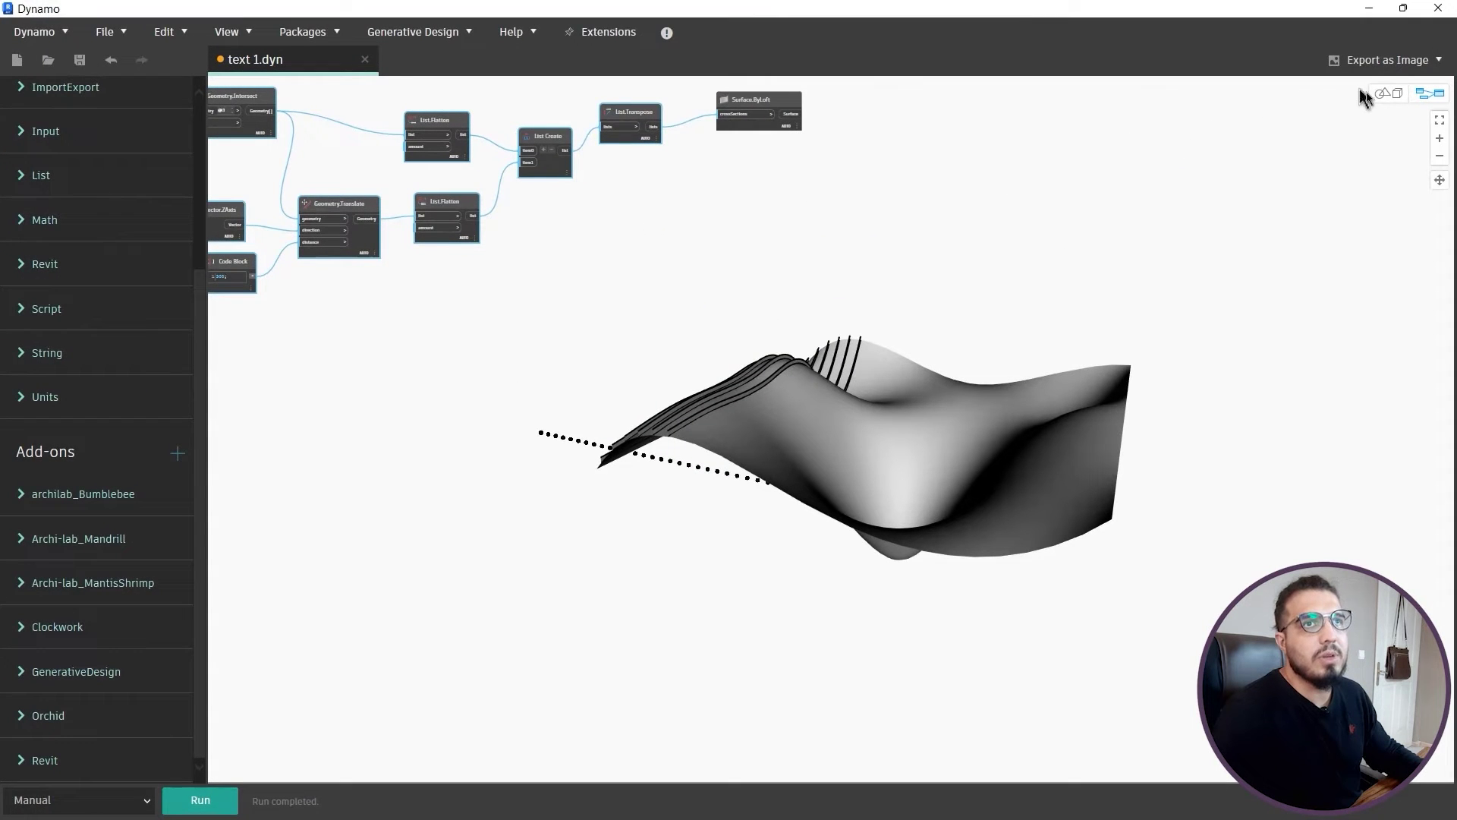
pyautogui.click(1387, 93)
pyautogui.moveTo(823, 406); pyautogui.dragTo(840, 479, button='right')
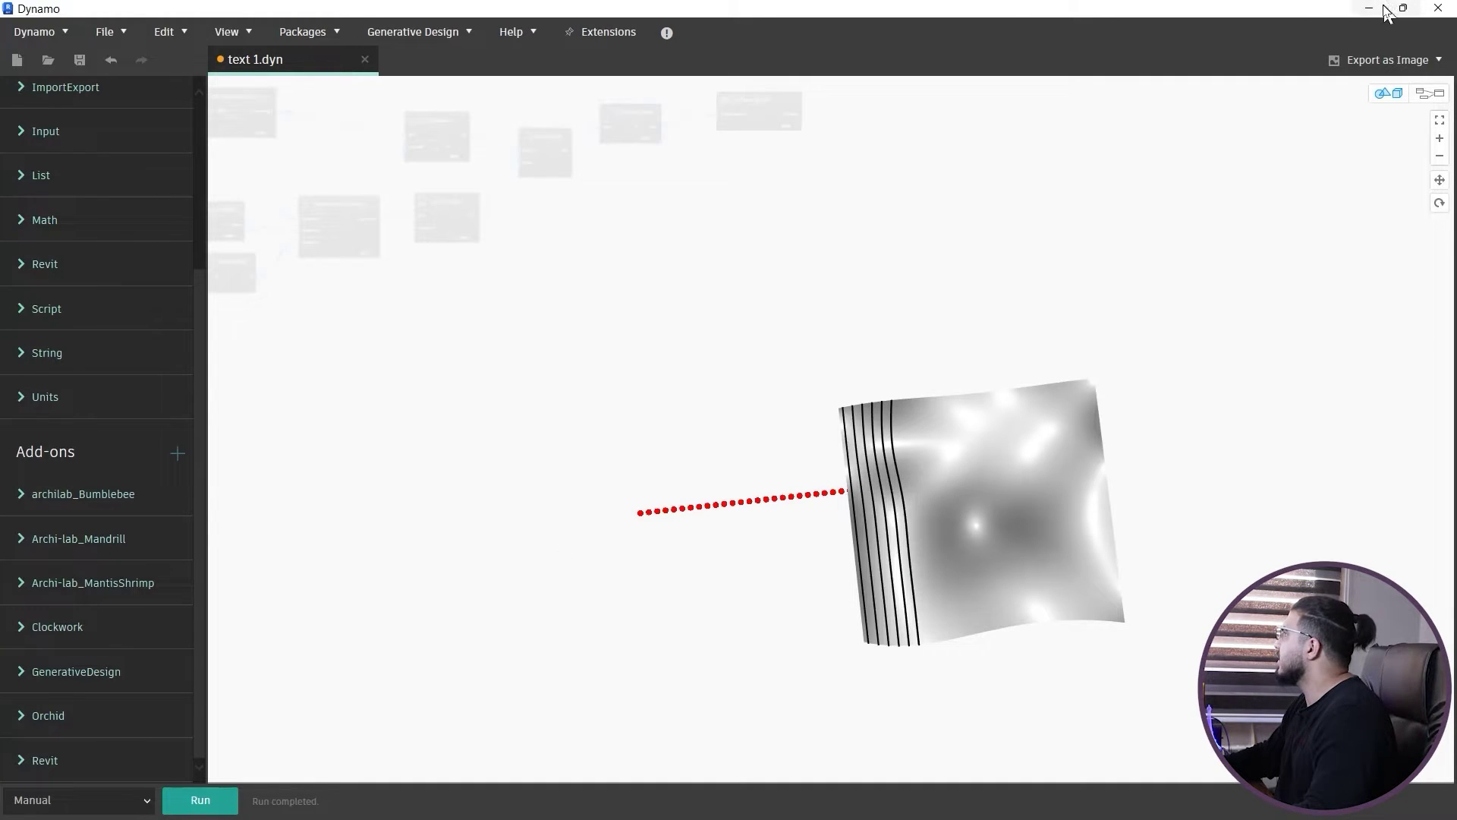
# Step: Switch to Revit and move the wavy mass horizontally in the top view so it covers the row of plane origin points
pyautogui.click(1358, 13)
pyautogui.click(630, 398)
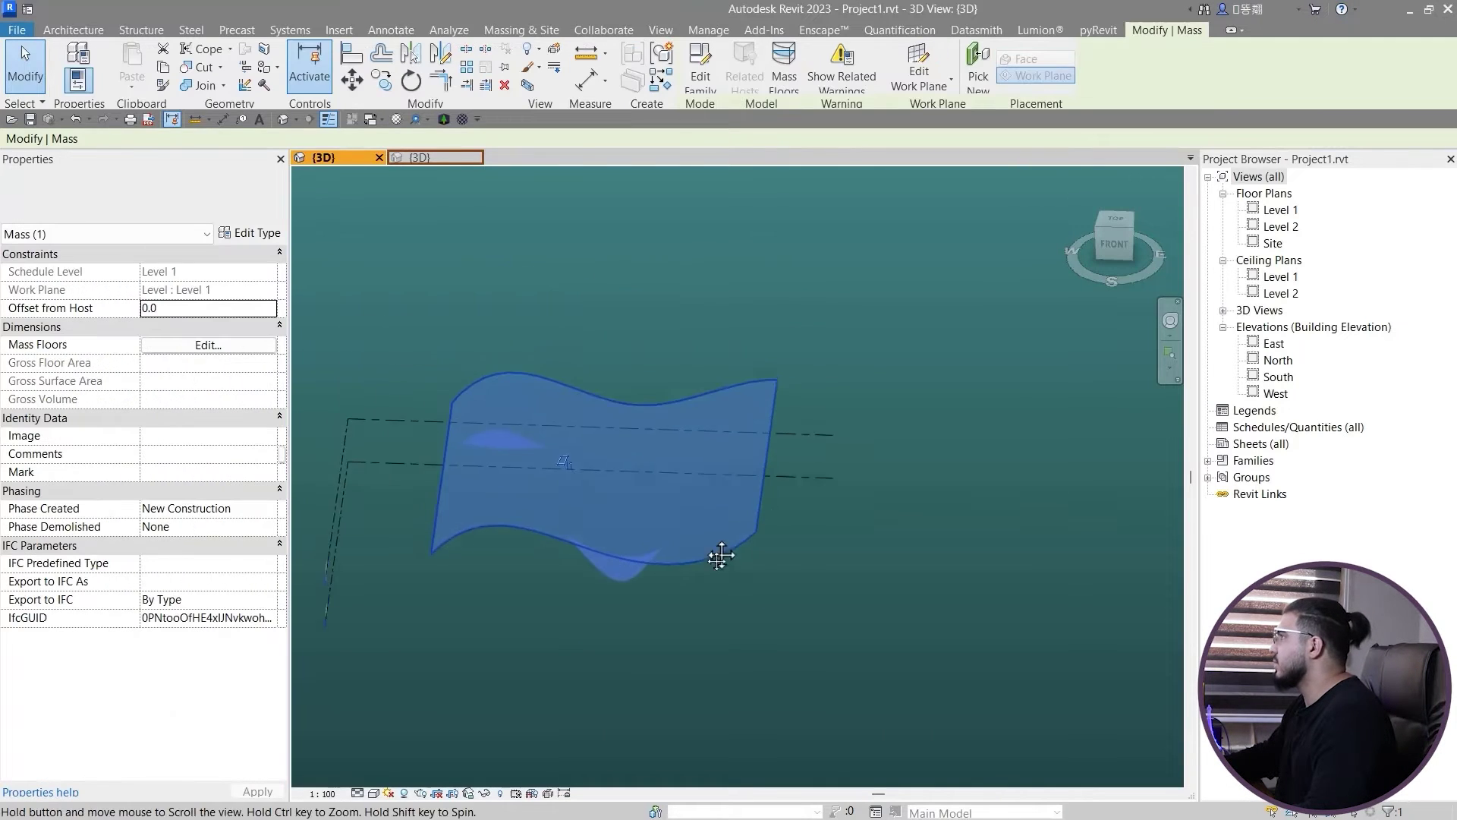
pyautogui.keyDown('shift'); pyautogui.moveTo(994, 438); pyautogui.dragTo(990, 485, button='middle'); pyautogui.keyUp('shift')
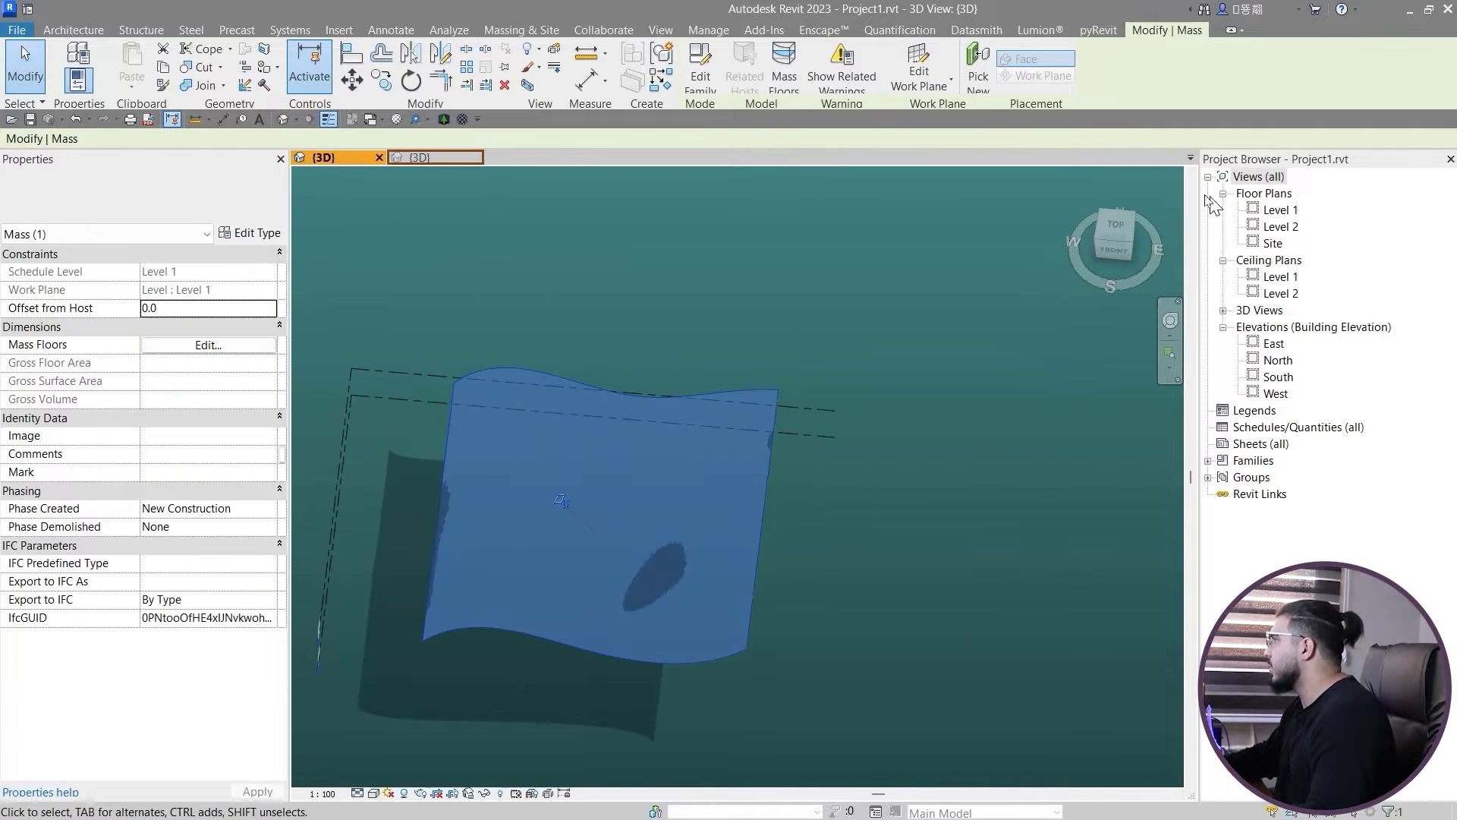
pyautogui.click(1125, 238)
pyautogui.click(352, 79)
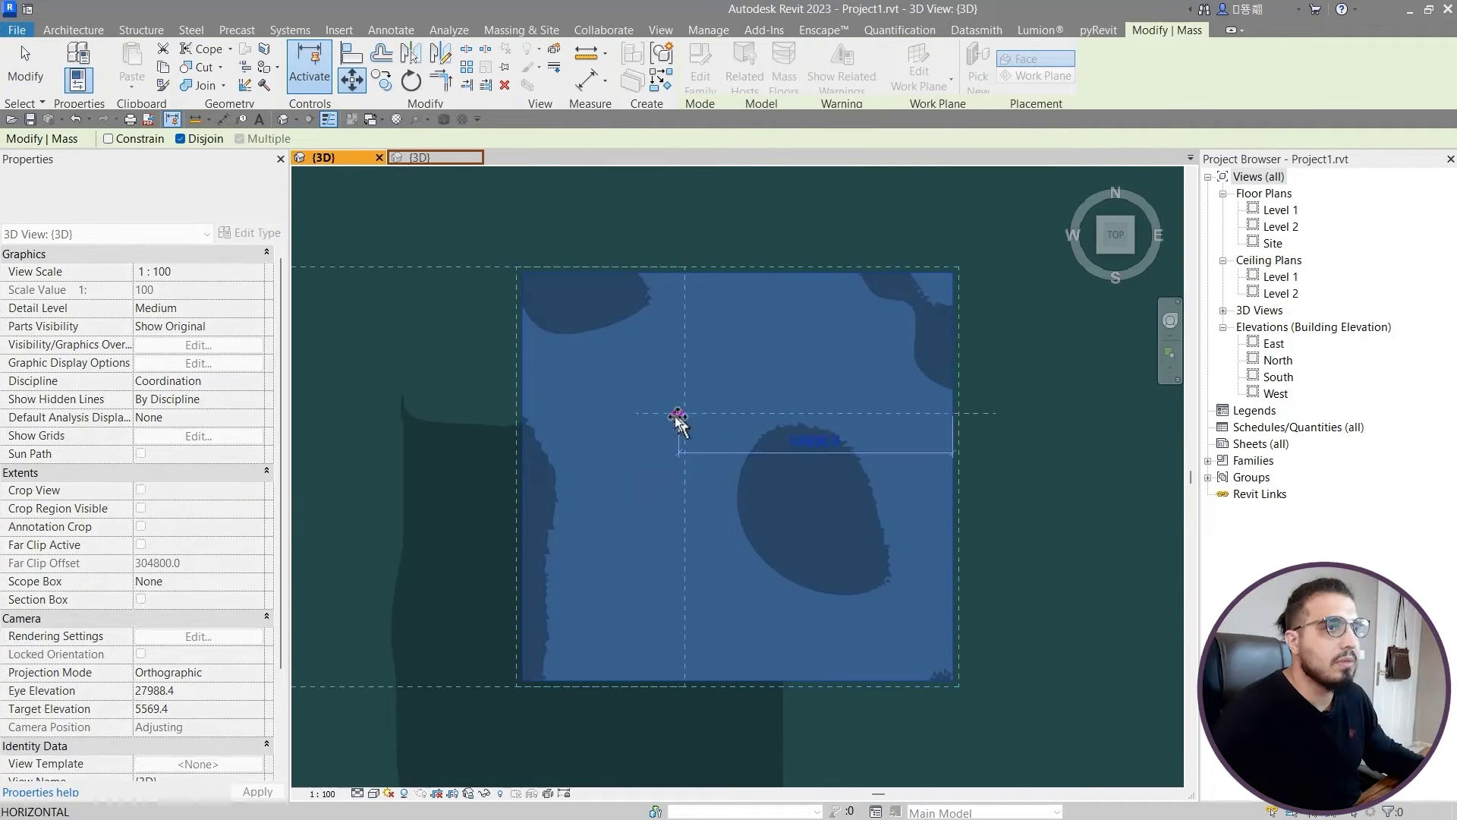
pyautogui.click(611, 417)
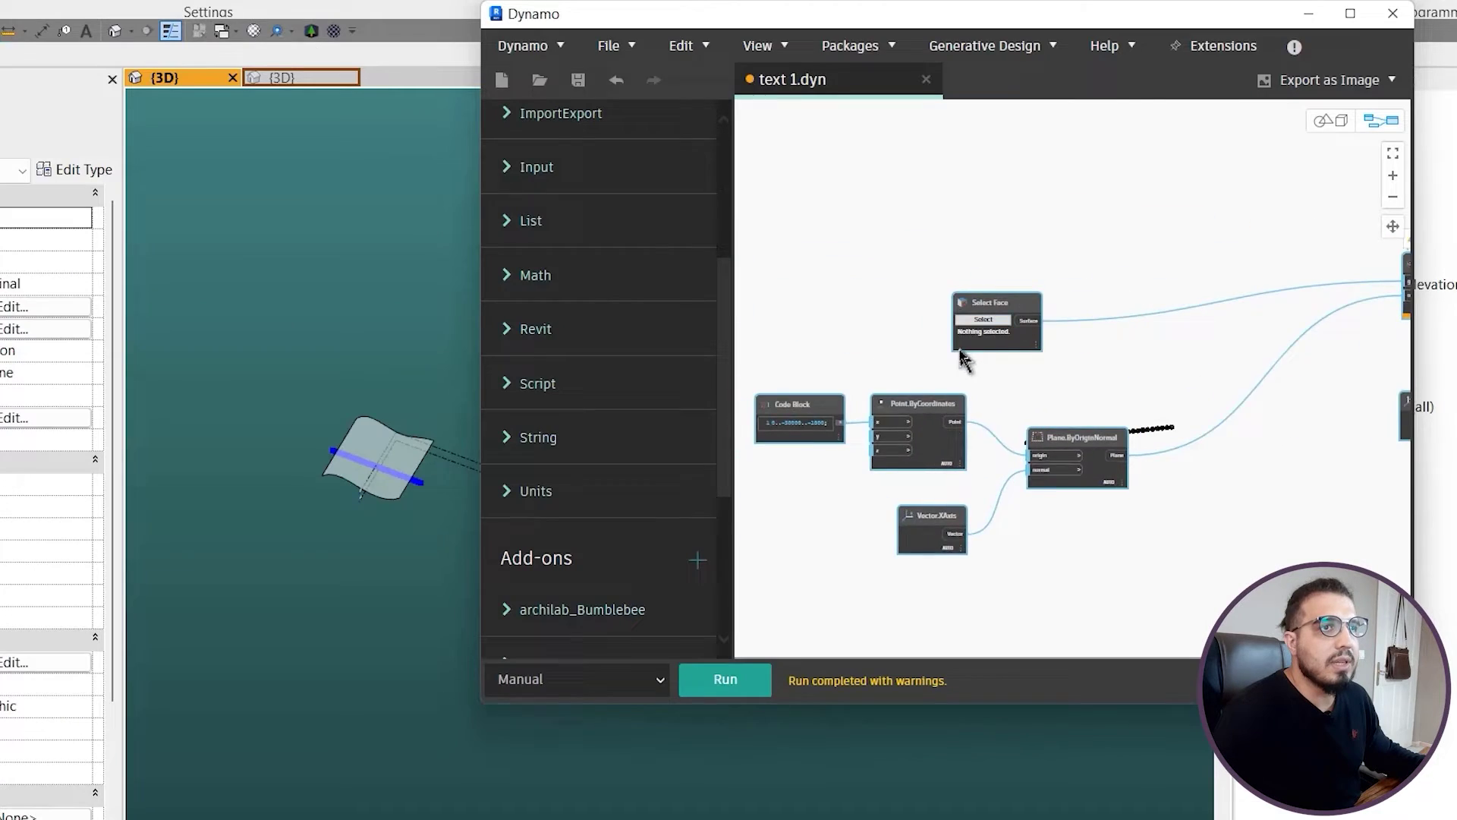
# Step: Assign the moved mass's wavy face to the Select Face node, rerun the graph and check the strips in the Revit view
pyautogui.scroll(5, 962, 360)
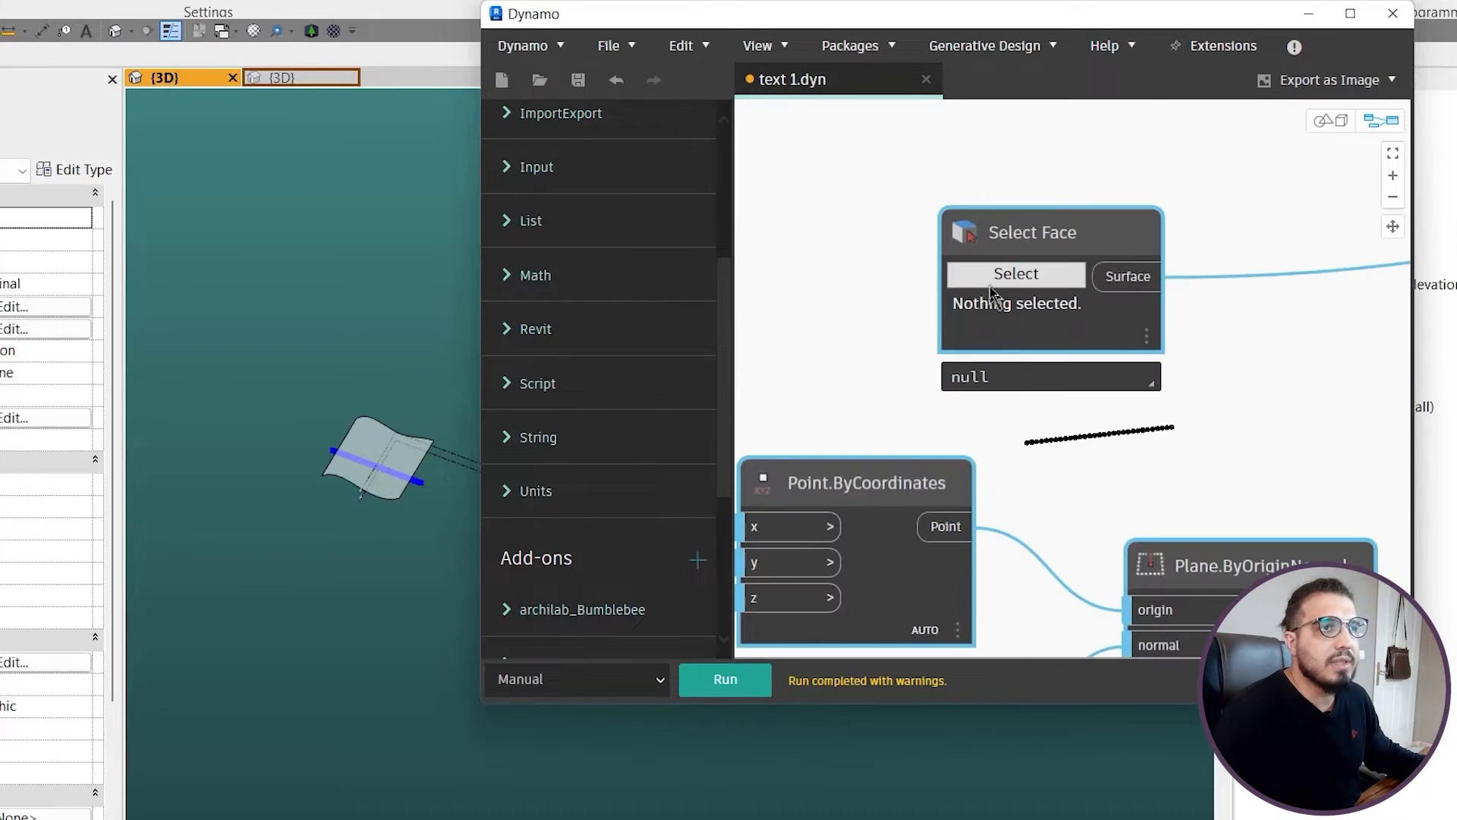
pyautogui.click(1001, 273)
pyautogui.click(384, 440)
pyautogui.click(722, 680)
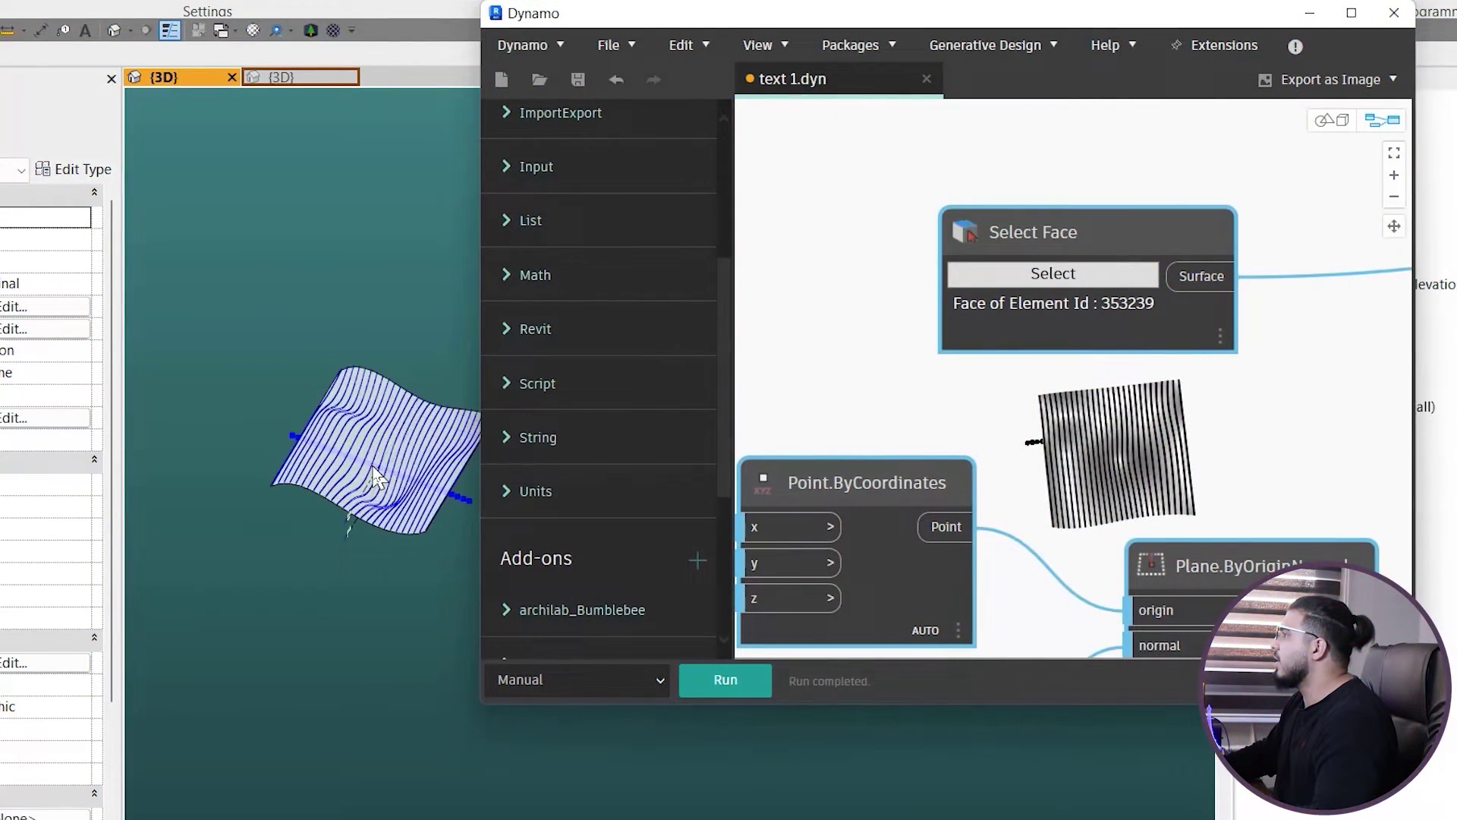
pyautogui.scroll(5, 386, 676)
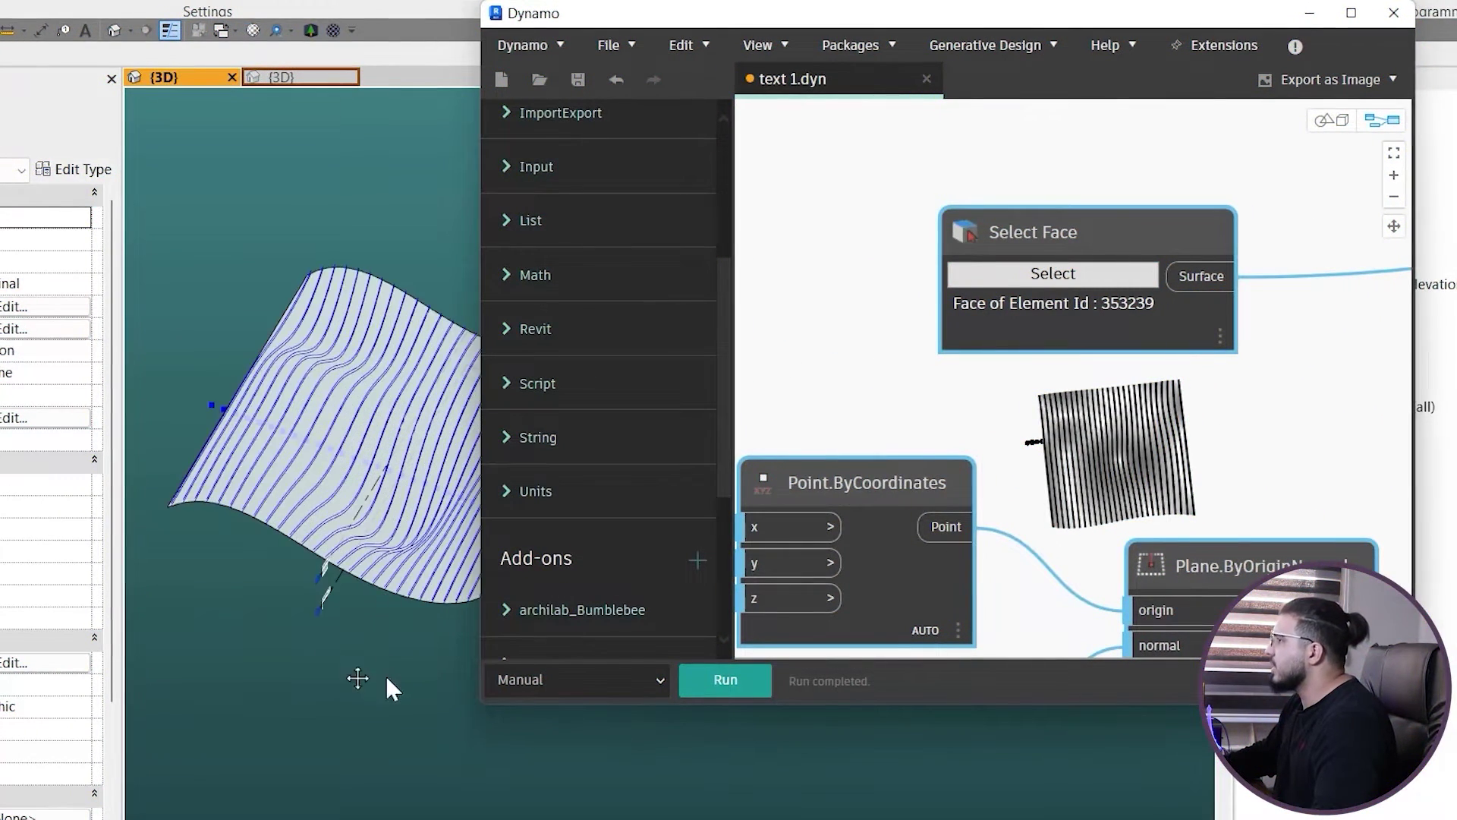
pyautogui.moveTo(386, 675); pyautogui.dragTo(318, 624, button='middle')
# Step: Maximize the Dynamo window again and inspect the strips across the whole surface in the 3D background preview
pyautogui.moveTo(1209, 15); pyautogui.dragTo(842, 53)
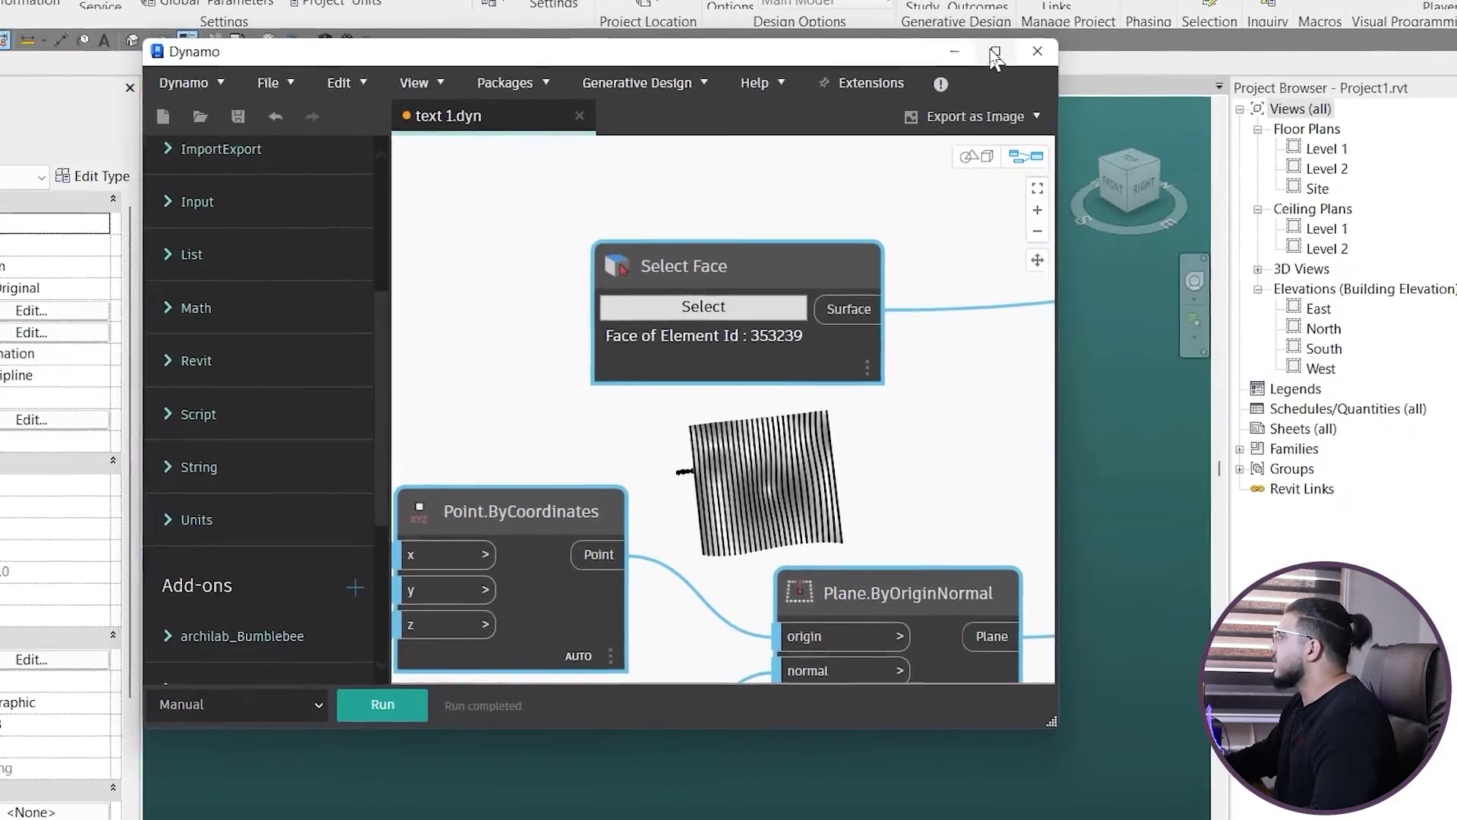
pyautogui.click(992, 52)
pyautogui.scroll(-3, 1021, 367)
pyautogui.moveTo(1073, 501); pyautogui.dragTo(676, 443, button='middle')
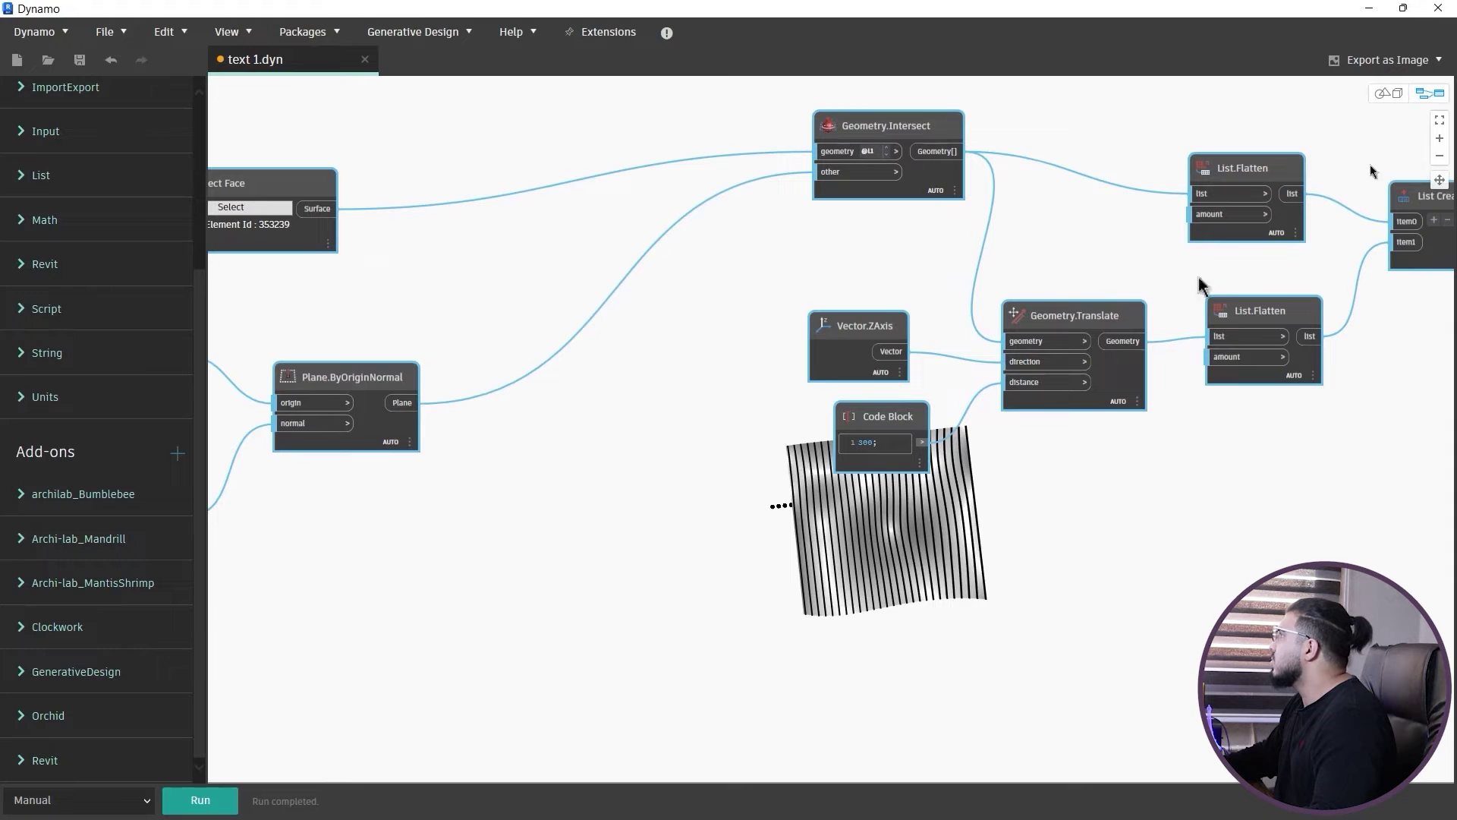
pyautogui.click(1391, 101)
pyautogui.moveTo(949, 660); pyautogui.dragTo(948, 528, button='right')
pyautogui.scroll(8, 817, 410)
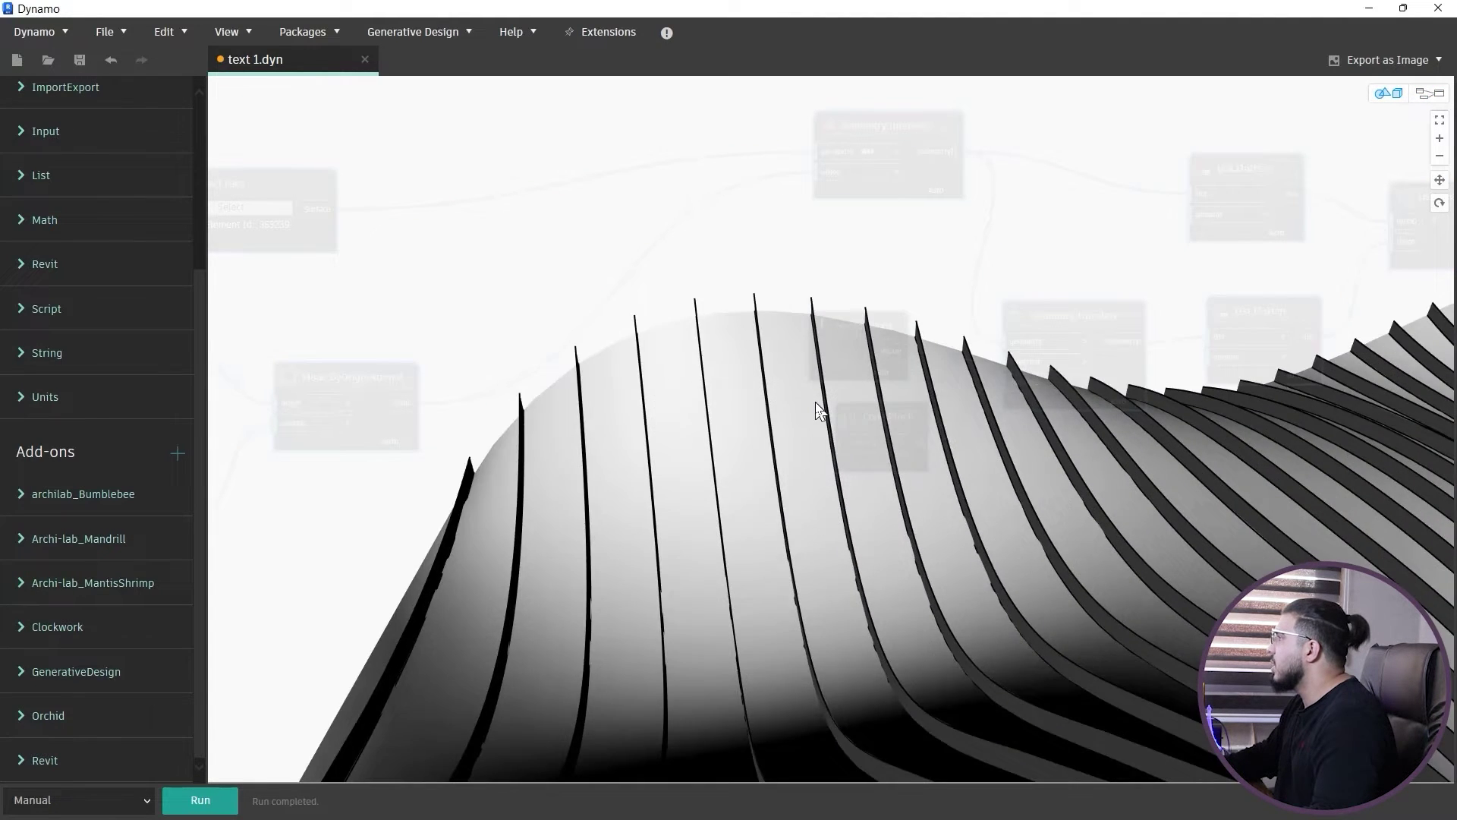
pyautogui.scroll(-4, 818, 409)
pyautogui.scroll(-3, 818, 410)
# Step: Turn off the geometry preview for all nodes upstream of List.Transpose so only the loft strips are displayed
pyautogui.click(1438, 94)
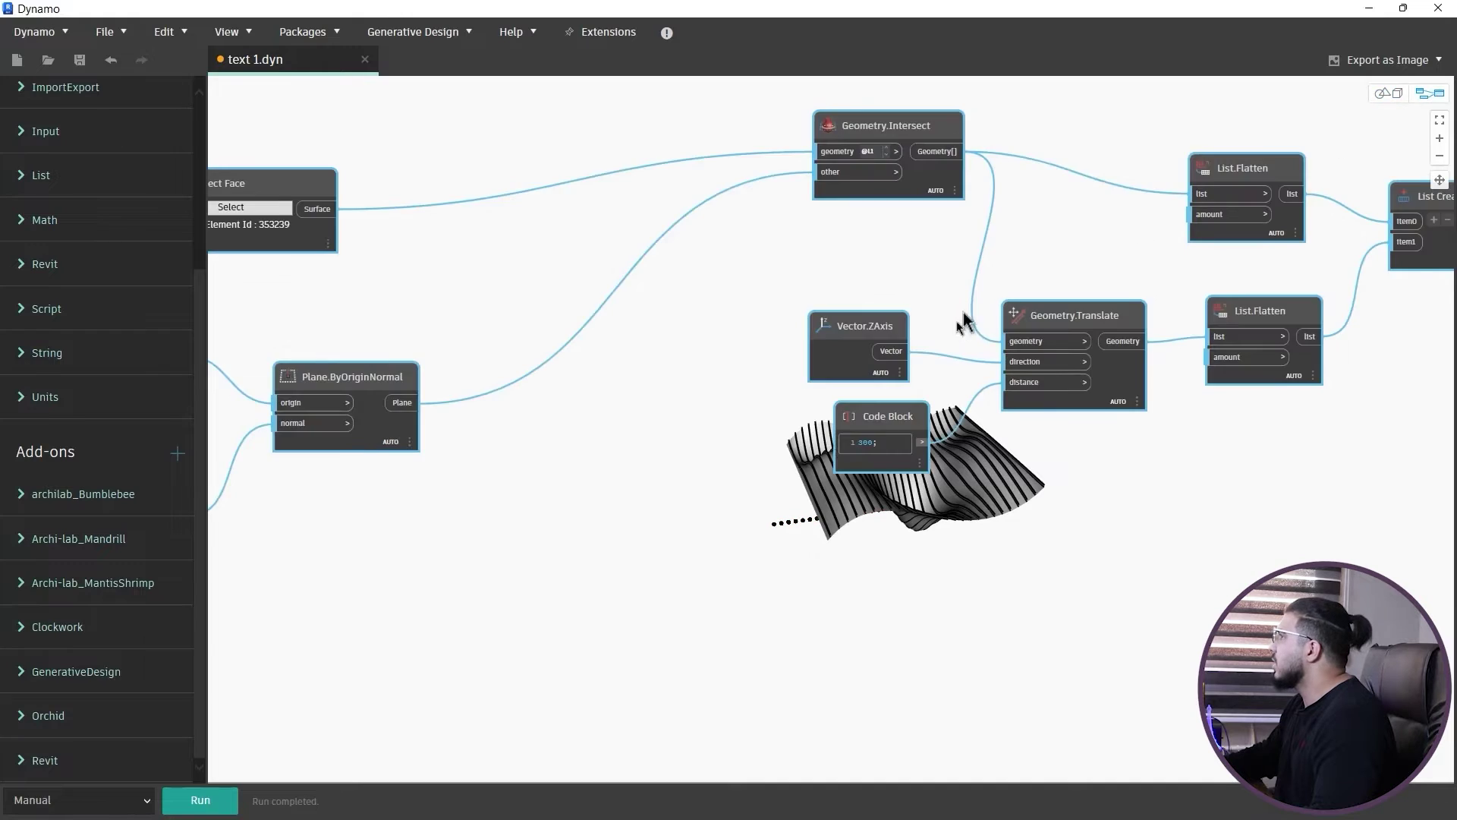
pyautogui.scroll(-3, 1072, 509)
pyautogui.click(1124, 258)
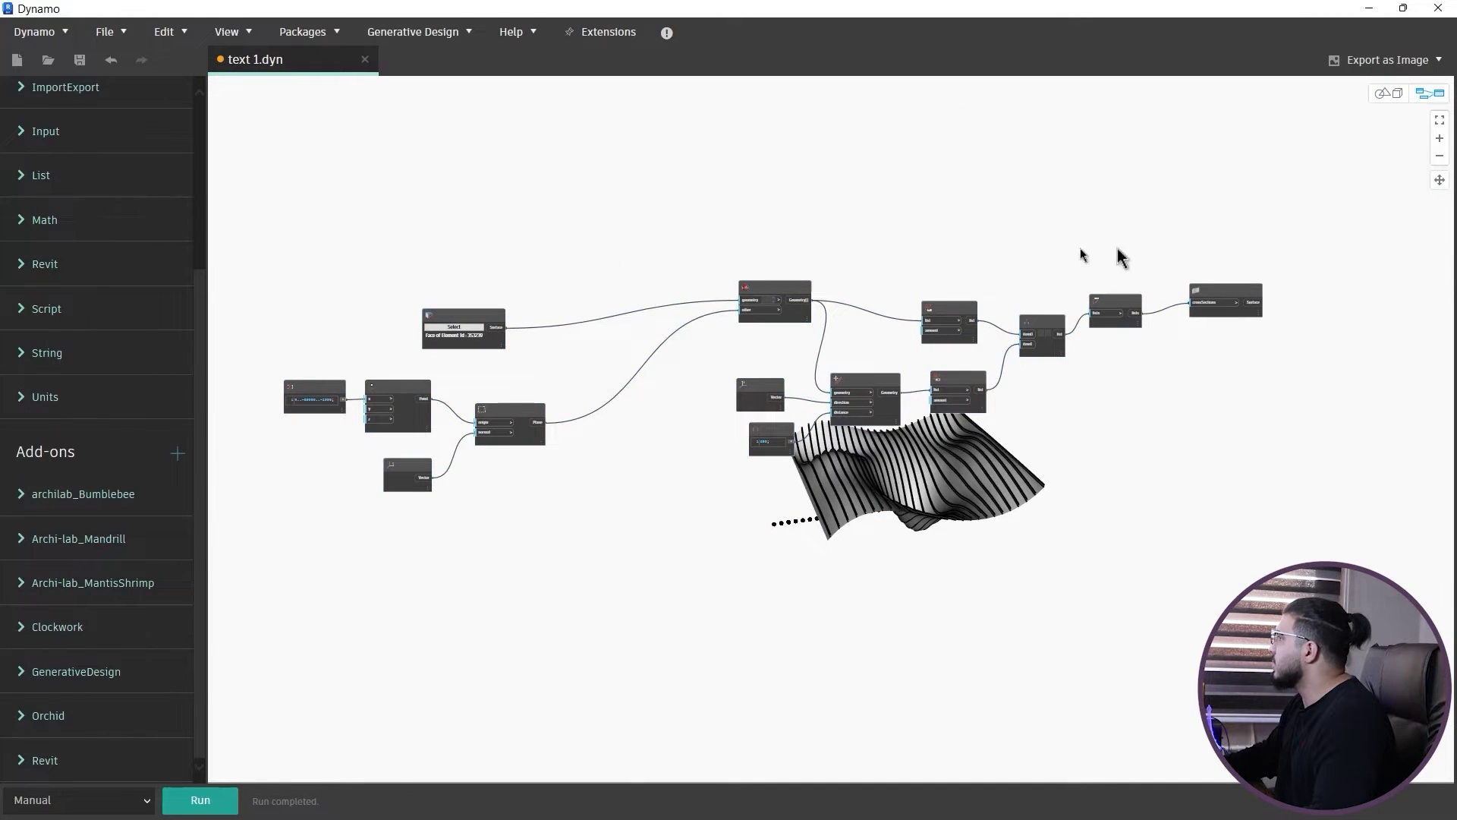
pyautogui.moveTo(948, 417); pyautogui.dragTo(258, 564)
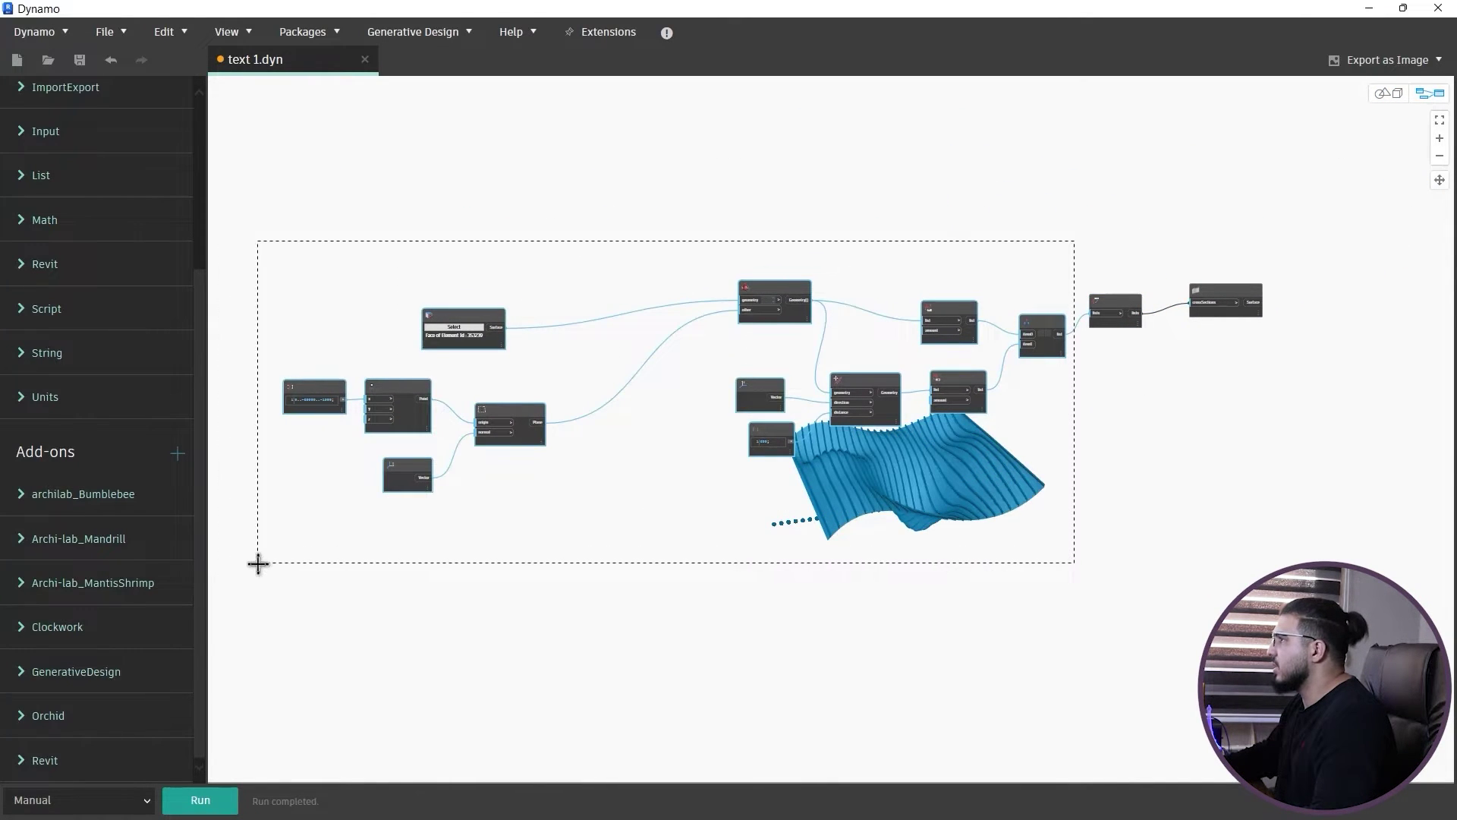
pyautogui.rightClick(649, 201)
pyautogui.click(702, 262)
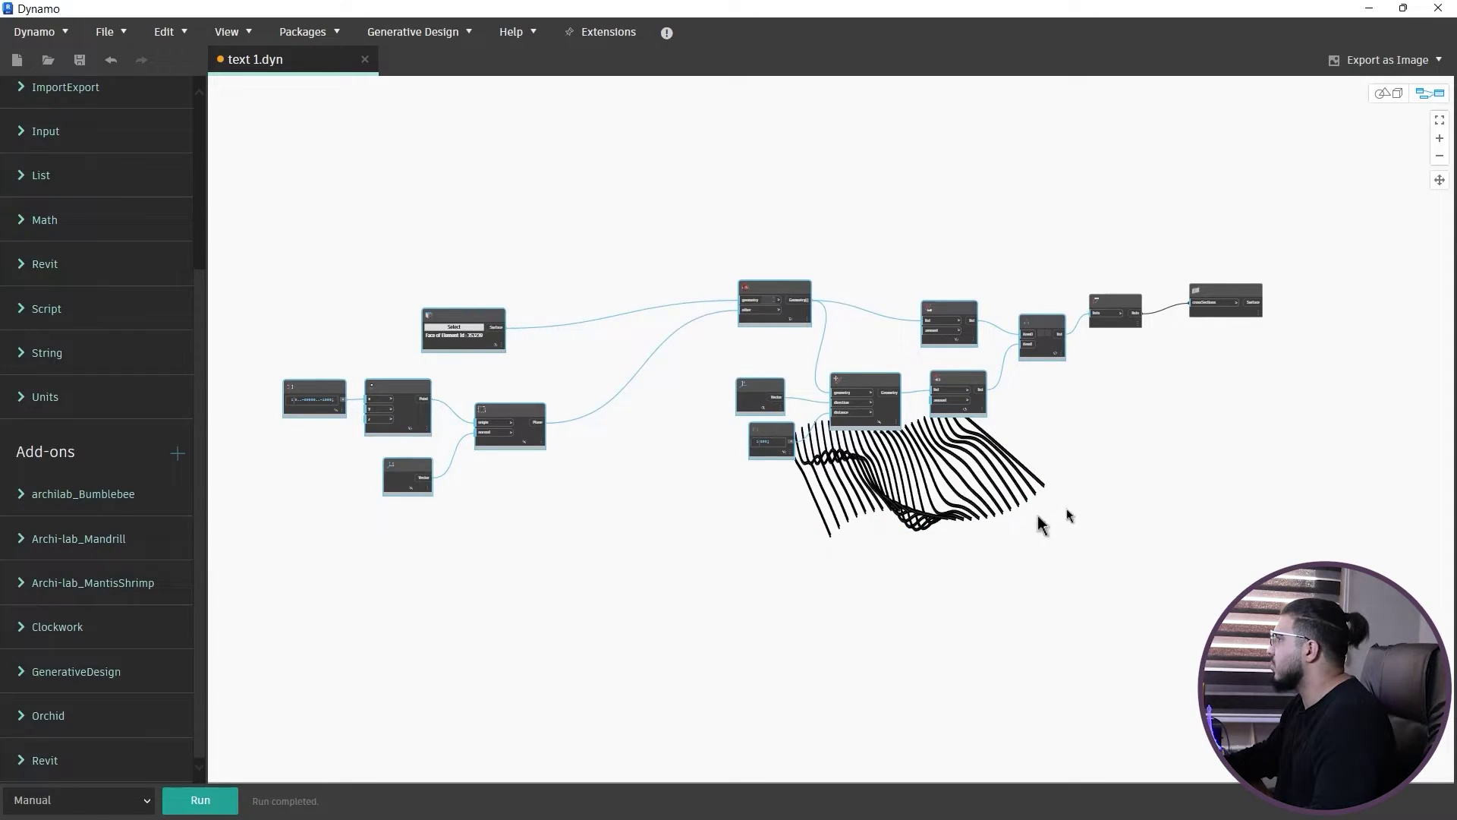
# Step: Examine the isolated loft strips from closer and different angles in the 3D background preview
pyautogui.moveTo(1037, 513); pyautogui.dragTo(780, 478, button='middle')
pyautogui.click(1382, 98)
pyautogui.scroll(5, 884, 501)
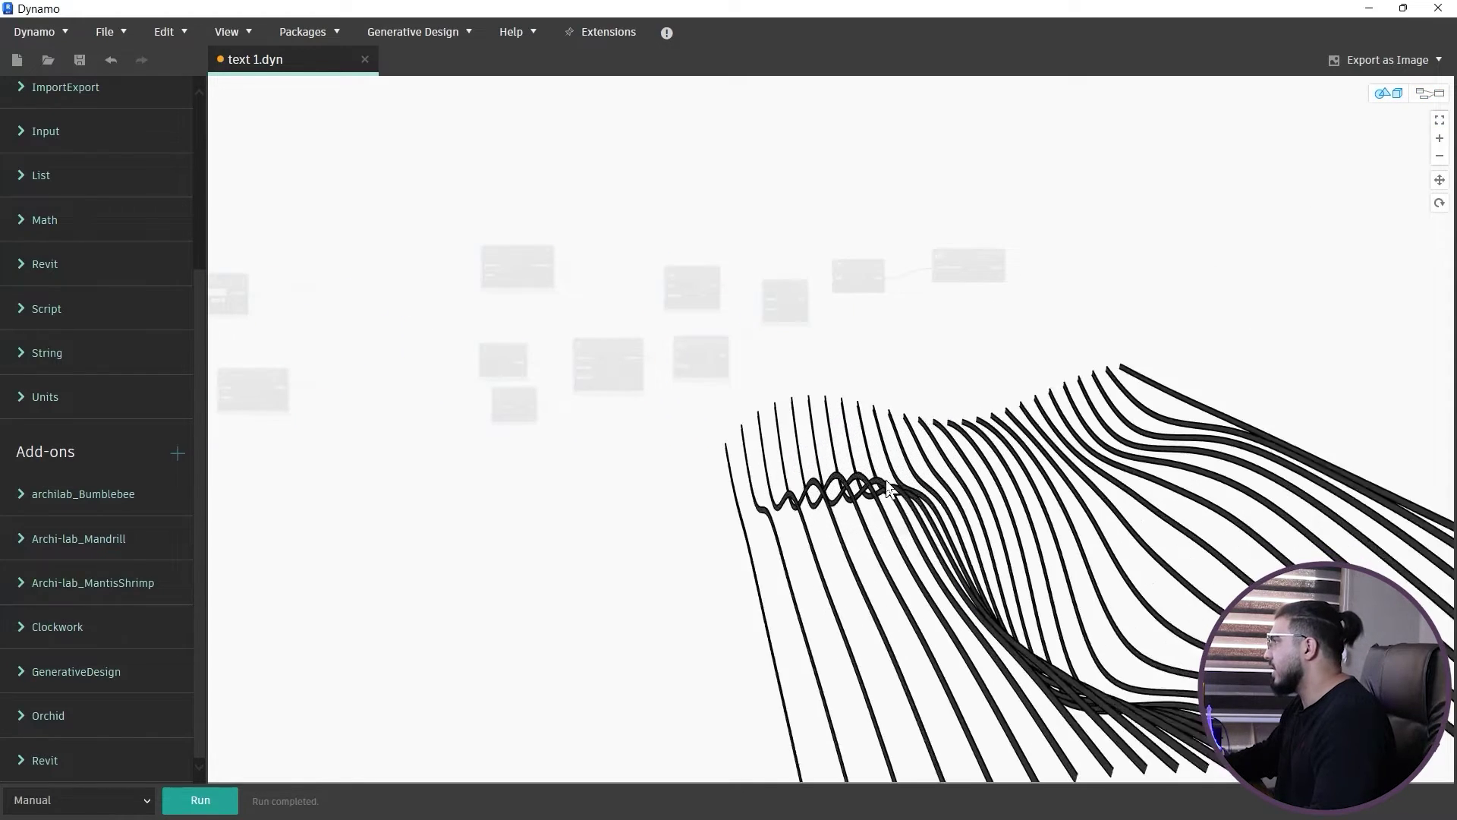
pyautogui.moveTo(911, 510); pyautogui.dragTo(839, 504, button='right')
pyautogui.scroll(-1, 838, 497)
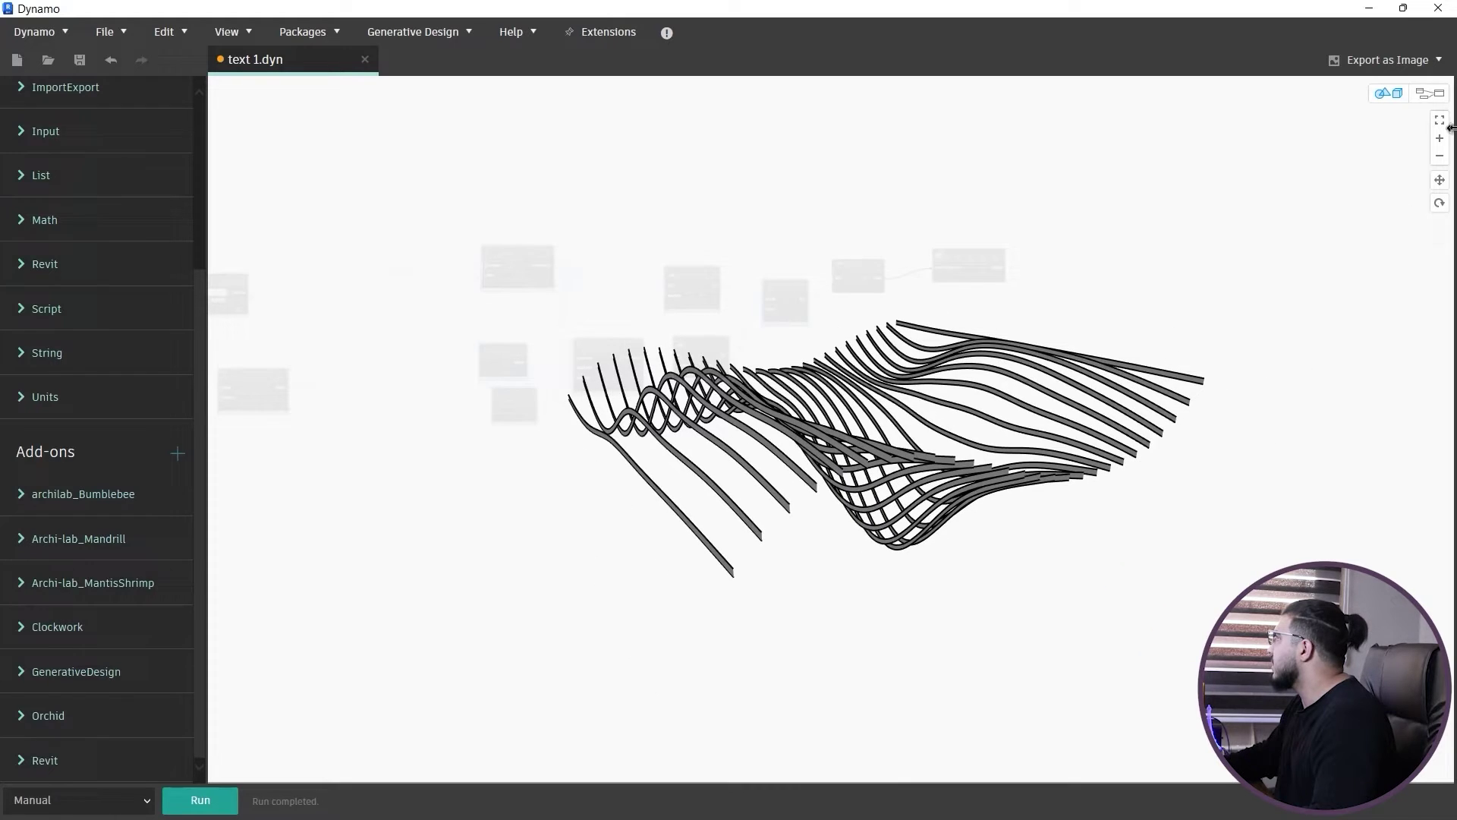
# Step: Add a Surface.Thicken node with the thickness input and connect the Surface.ByLoft output to its surface input
pyautogui.click(1426, 97)
pyautogui.moveTo(1061, 321); pyautogui.dragTo(691, 302, button='middle')
pyautogui.scroll(6, 681, 300)
pyautogui.moveTo(558, 286); pyautogui.dragTo(445, 361, button='middle')
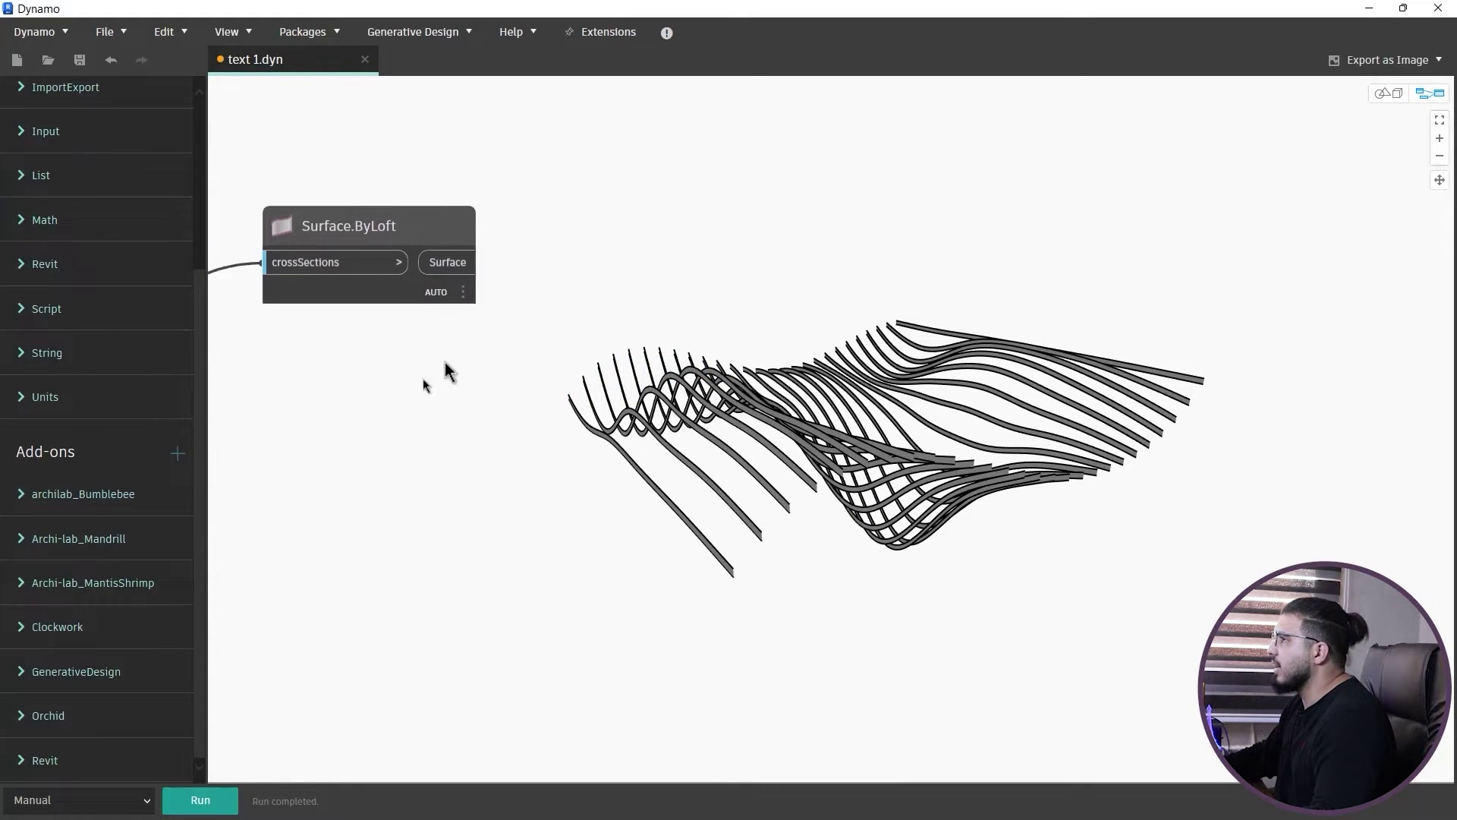
pyautogui.rightClick(377, 400)
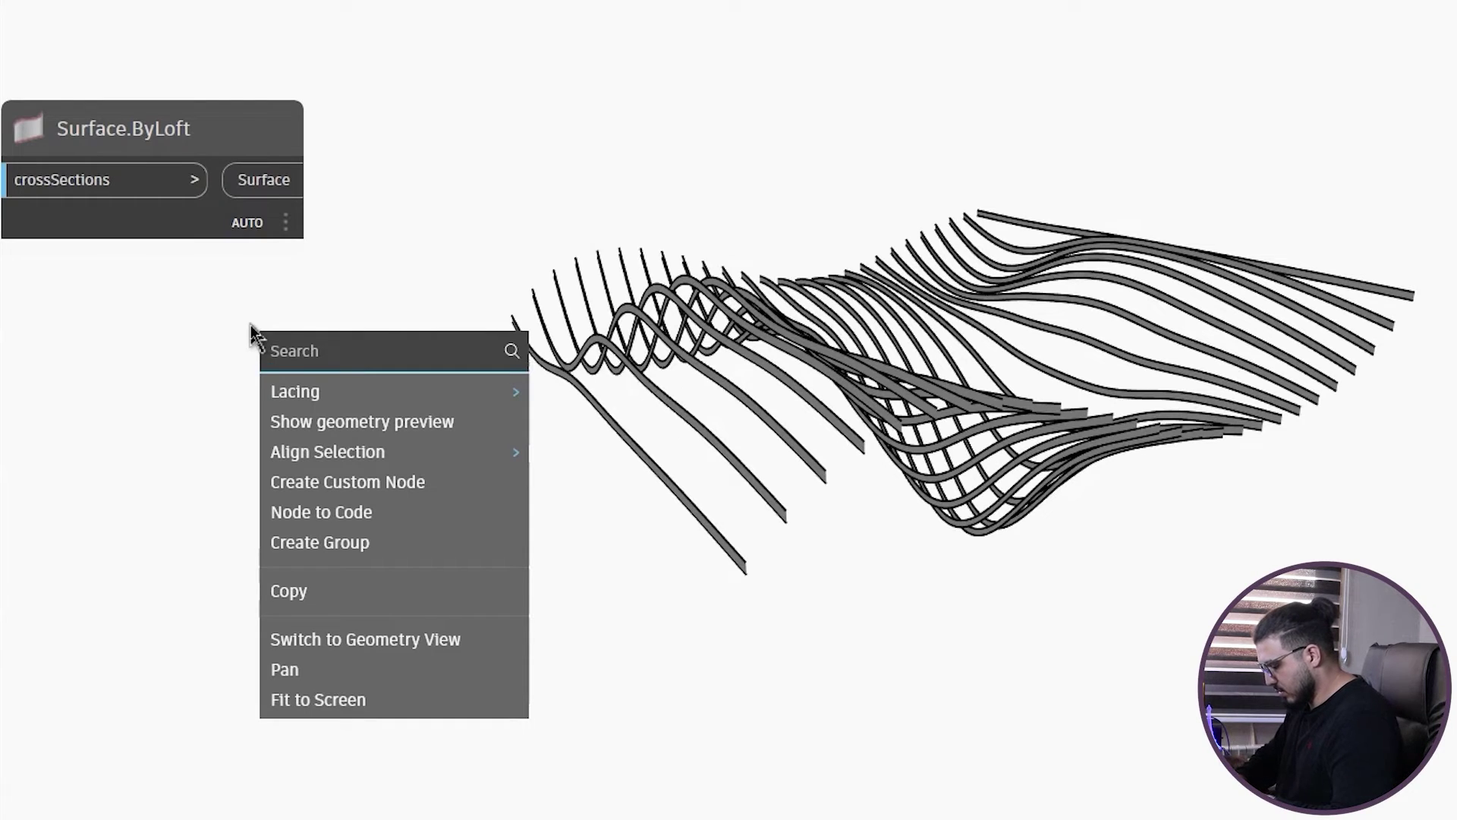
pyautogui.write('thicken')
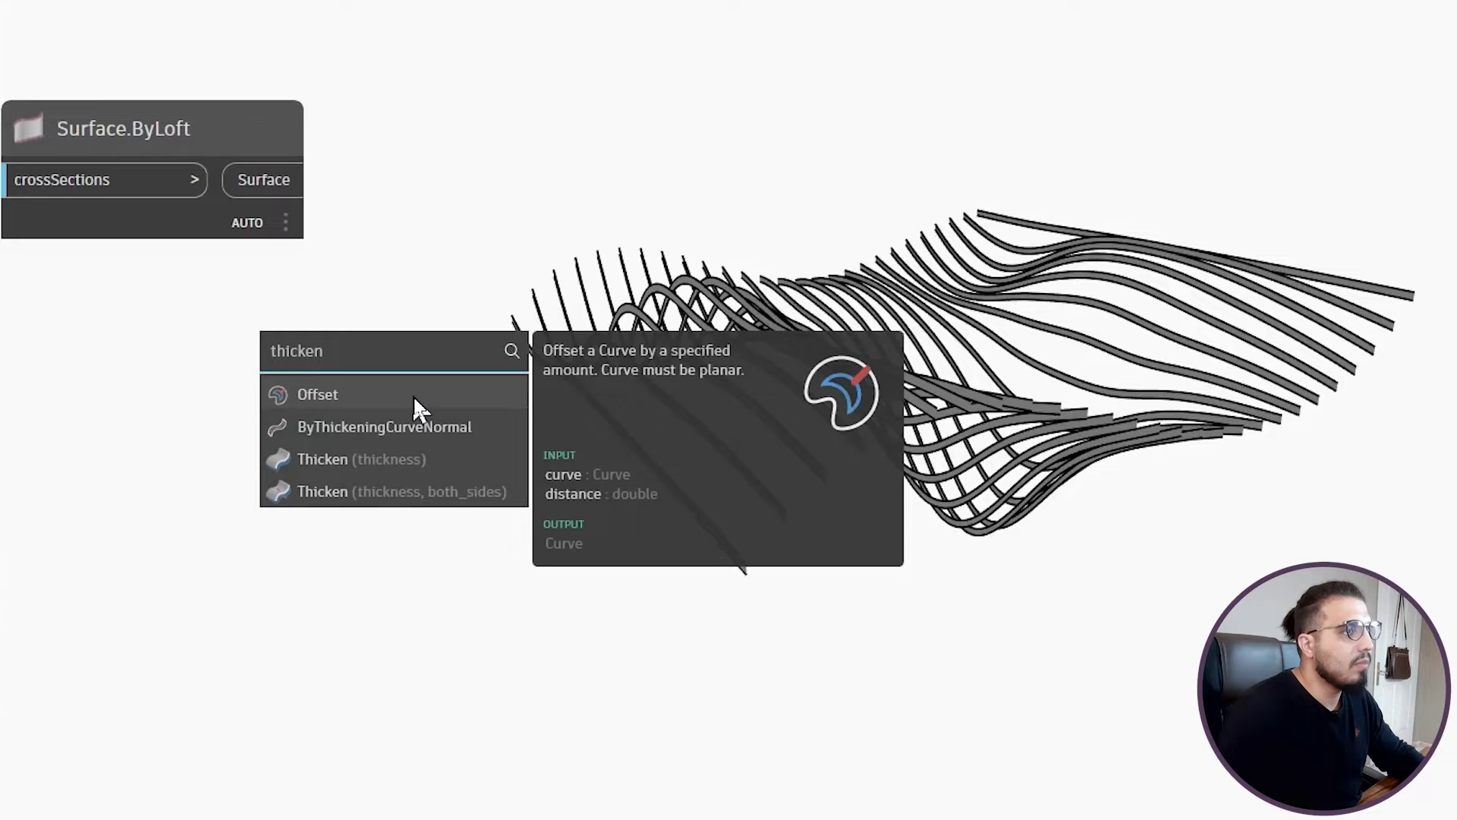
pyautogui.click(438, 467)
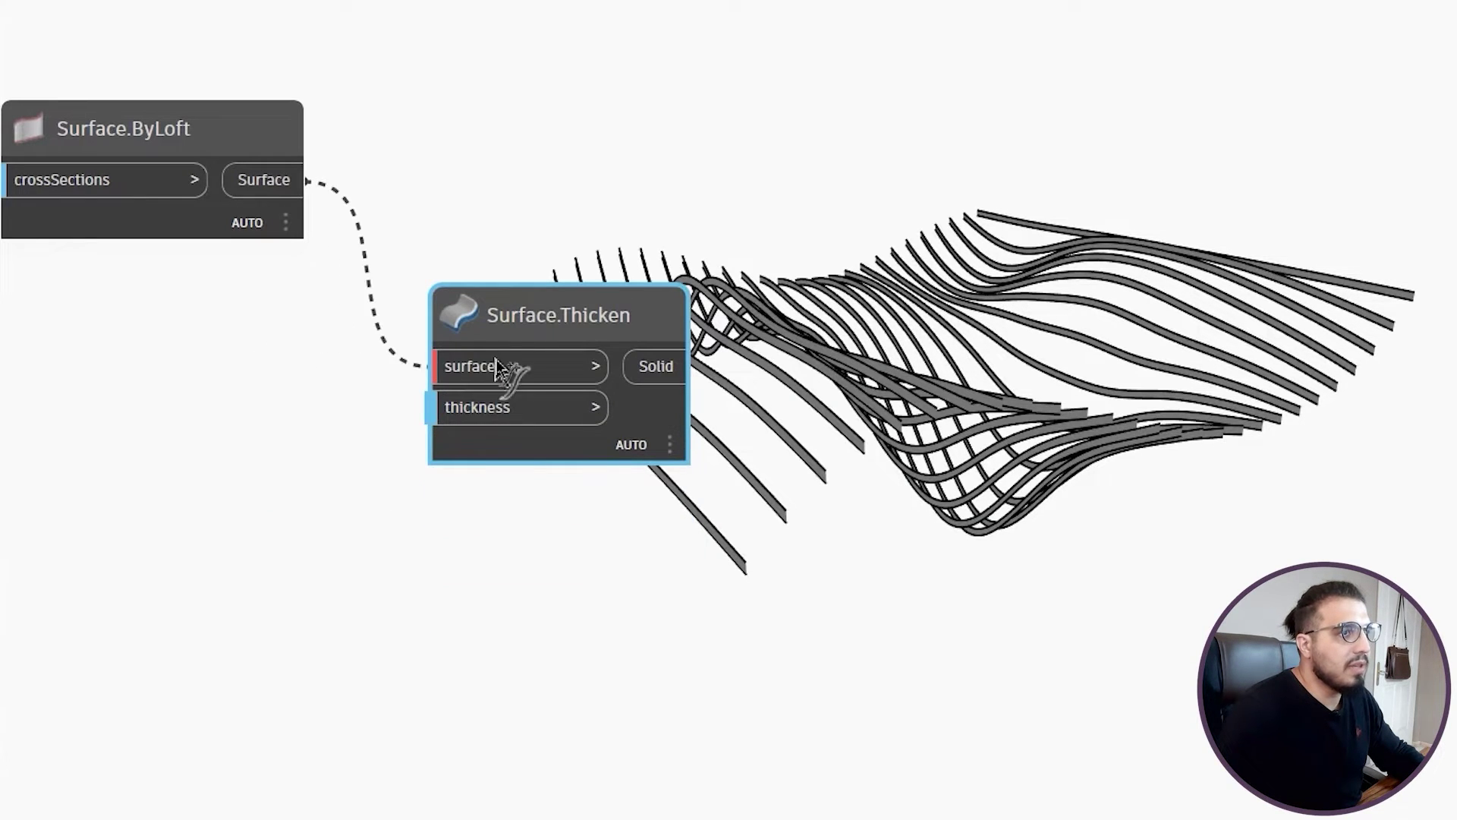
pyautogui.click(497, 368)
# Step: Create a Code Block with the value 60 and connect it to the thickness input of Surface.Thicken
pyautogui.doubleClick(242, 495)
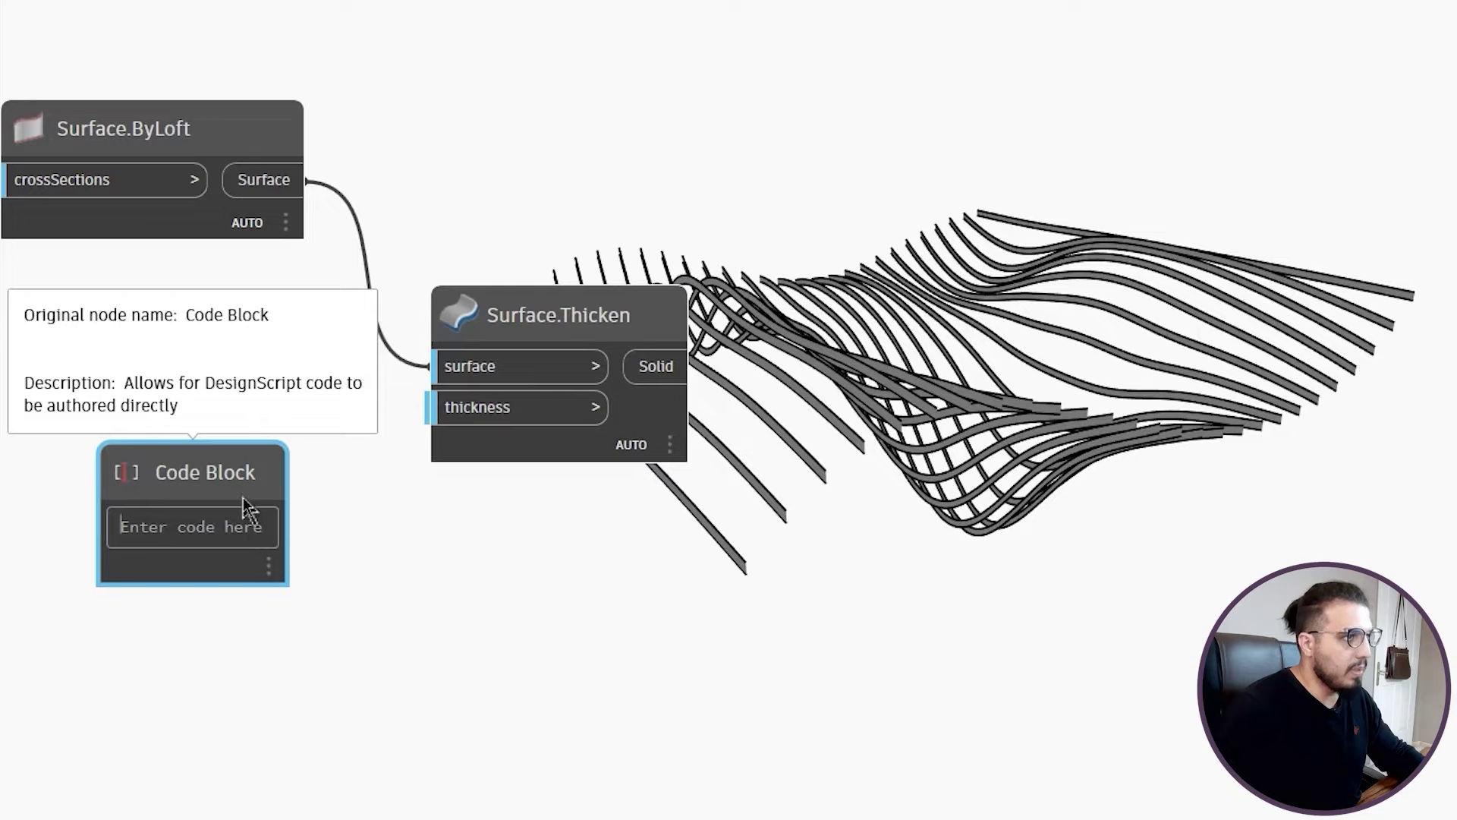
pyautogui.write('60')
pyautogui.click(235, 767)
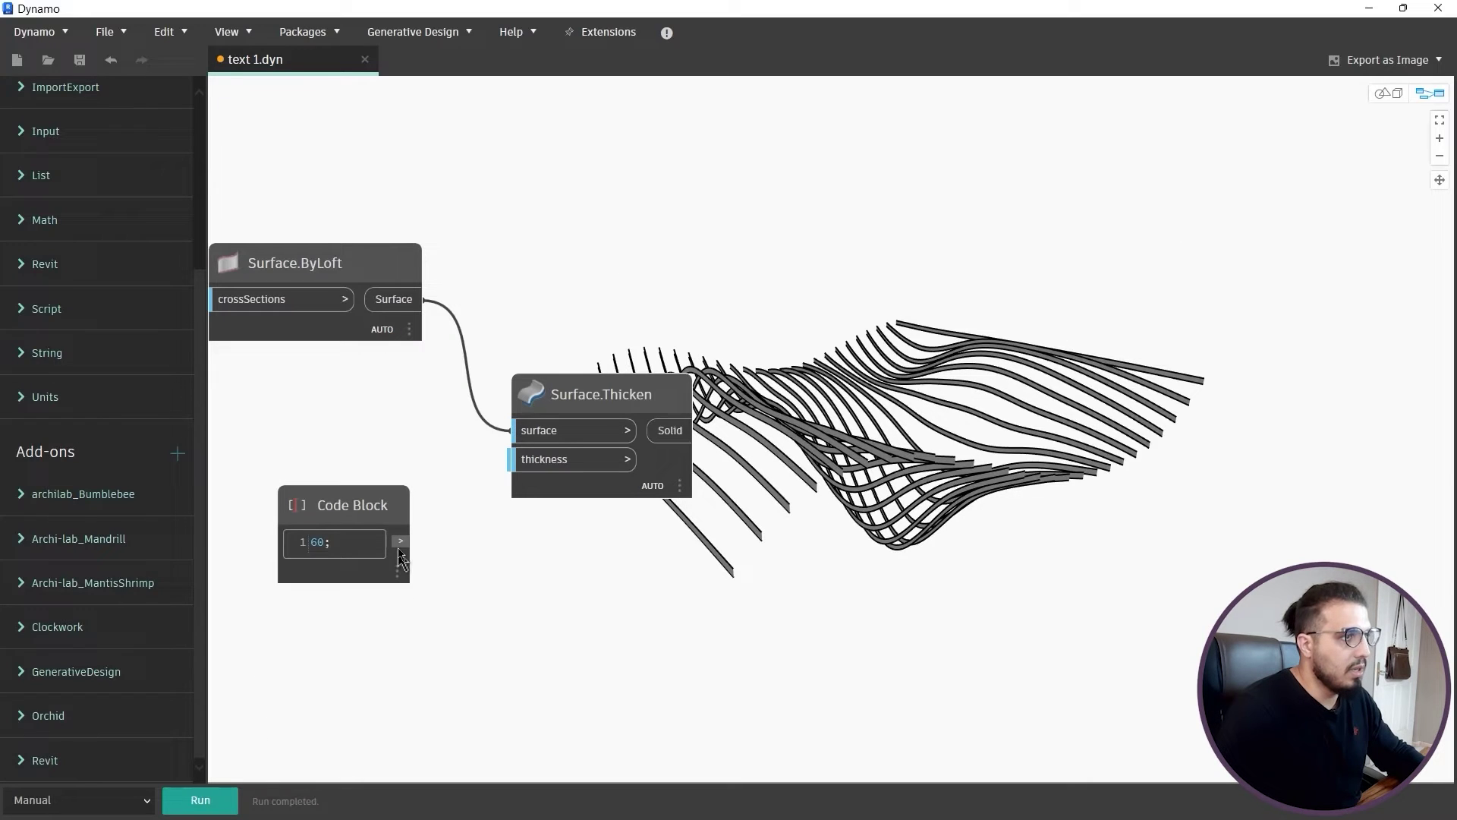
pyautogui.click(513, 461)
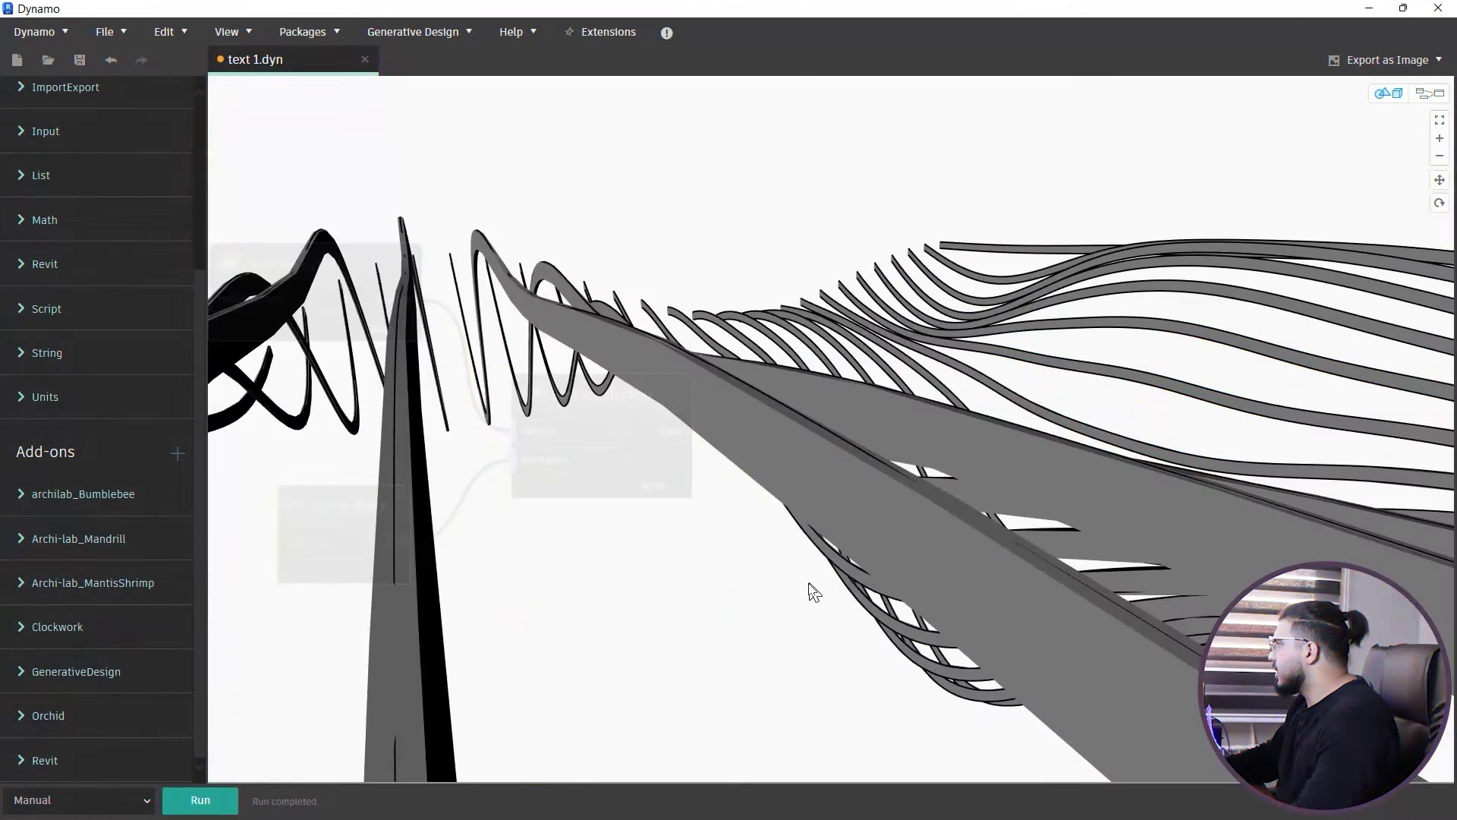
# Step: Examine the thickened strips in the 3D background preview and compare their spacing with the wavy ceiling in the reference office render
pyautogui.scroll(-2, 752, 639)
pyautogui.moveTo(818, 657); pyautogui.dragTo(820, 601, button='middle')
pyautogui.scroll(-3, 821, 610)
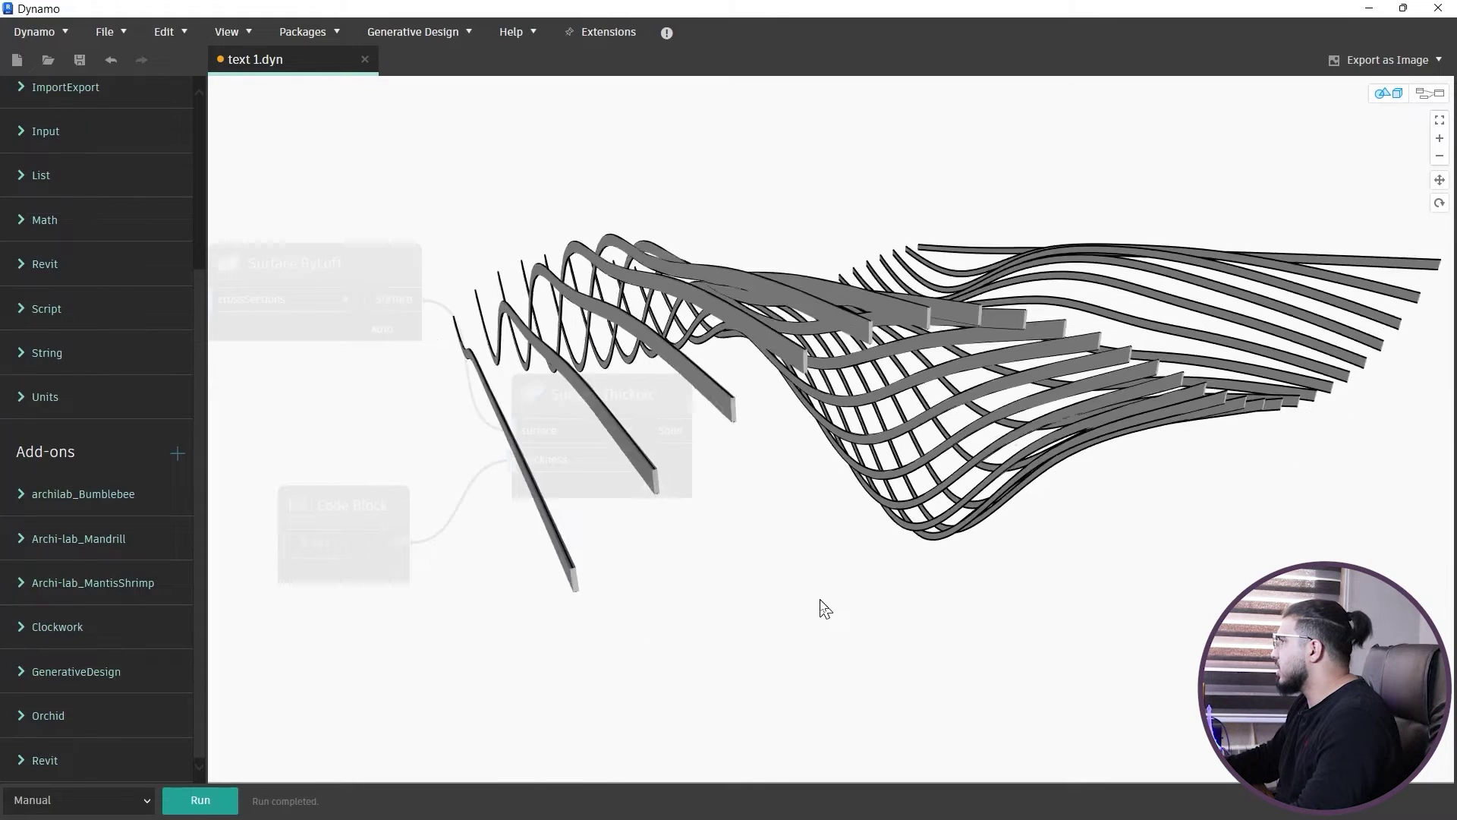
pyautogui.click(1436, 94)
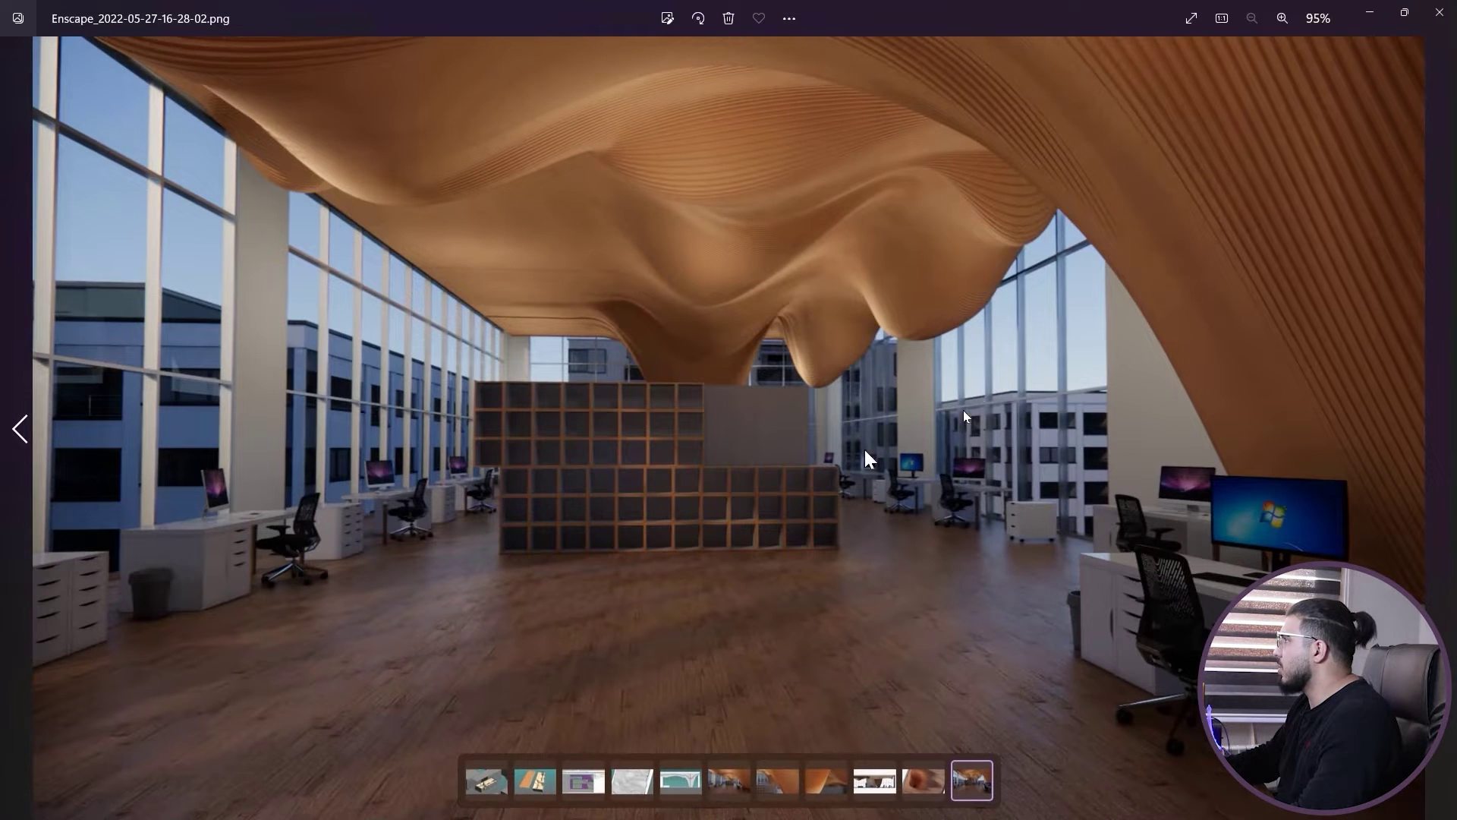
pyautogui.scroll(5, 1215, 220)
pyautogui.moveTo(1125, 175); pyautogui.dragTo(872, 384)
pyautogui.scroll(-2, 818, 319)
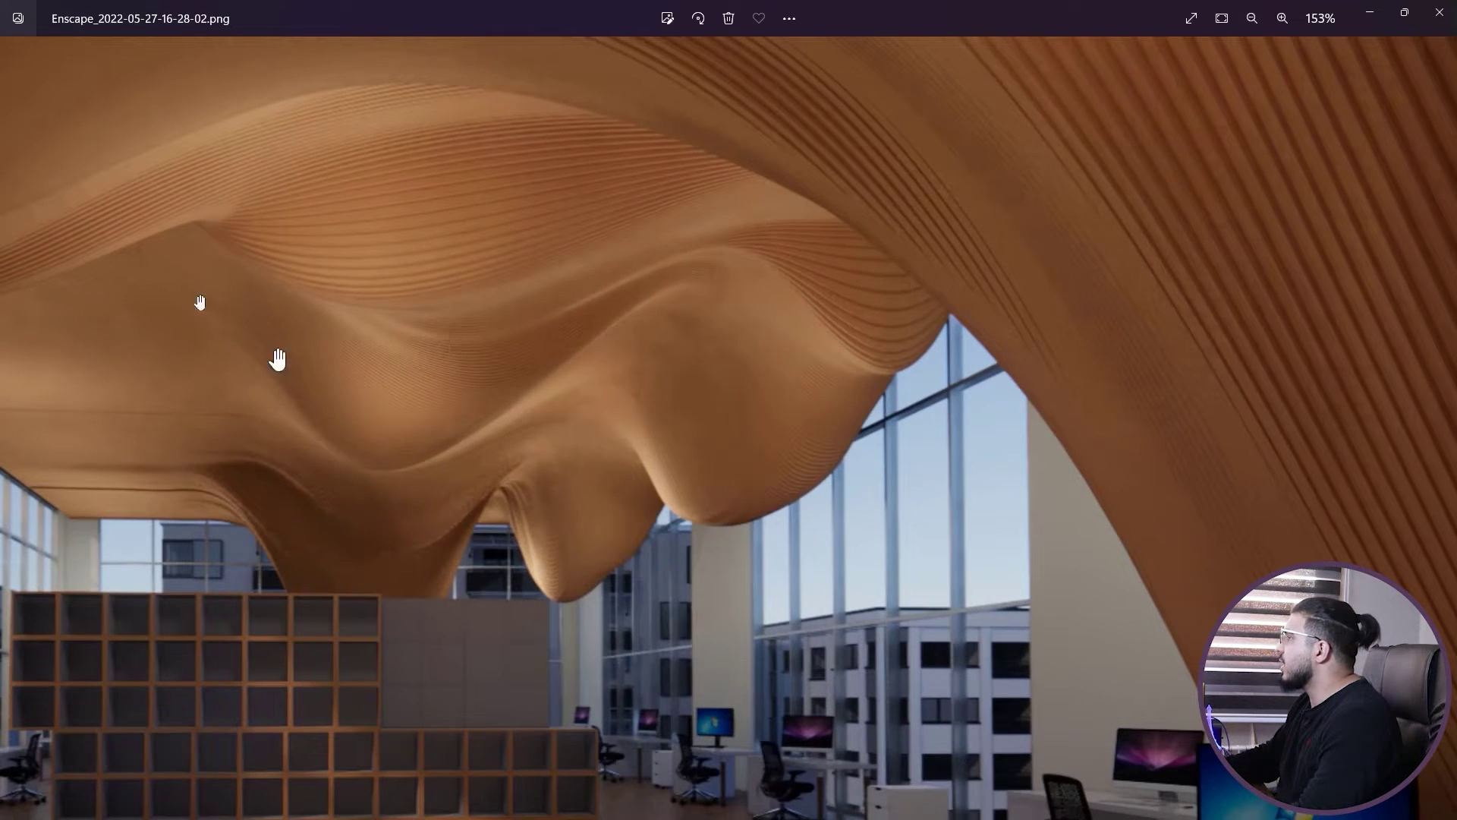
pyautogui.click(1451, 7)
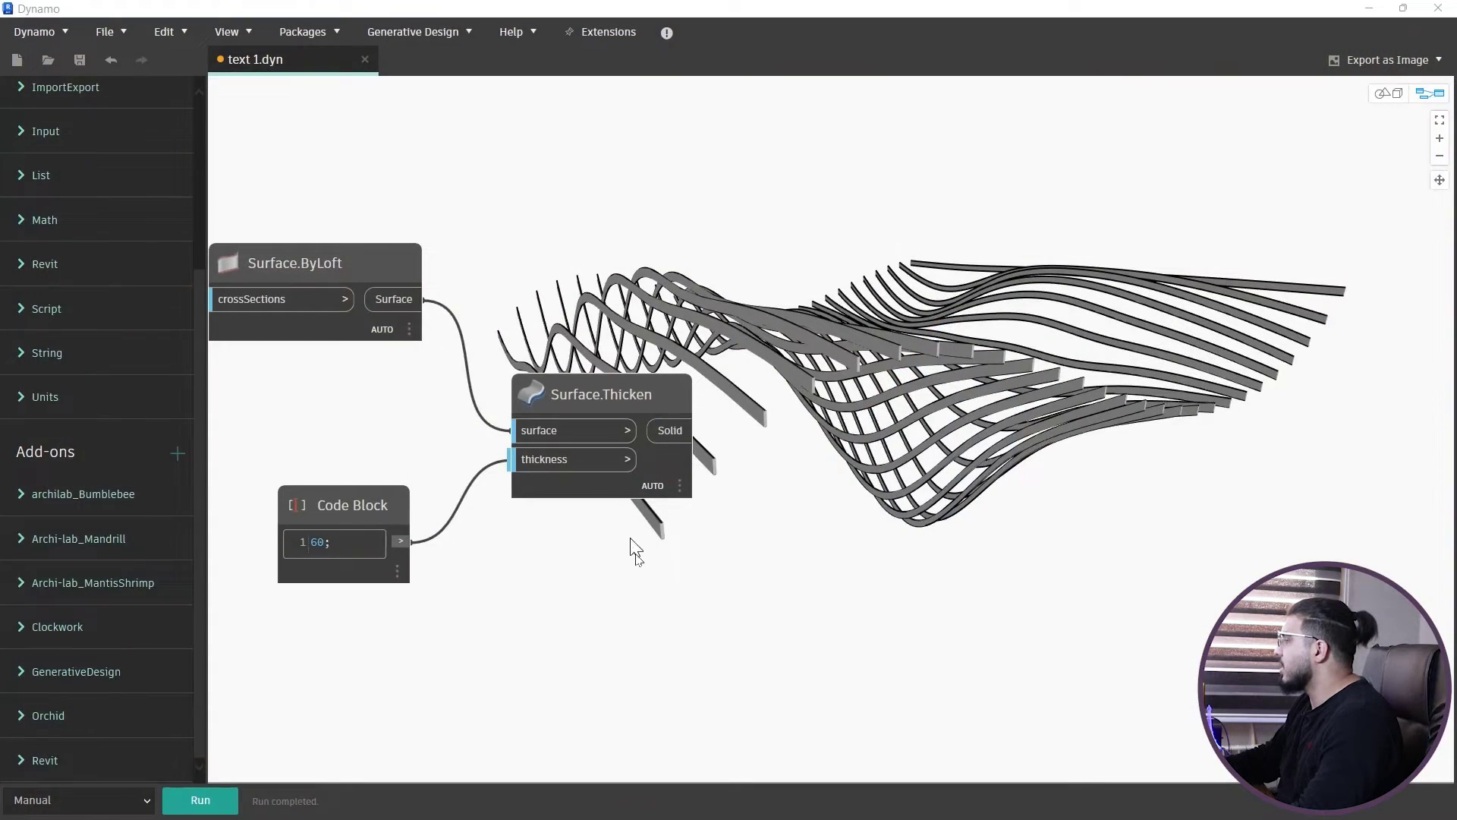
pyautogui.scroll(-3, 636, 552)
pyautogui.moveTo(589, 602); pyautogui.dragTo(632, 552, button='middle')
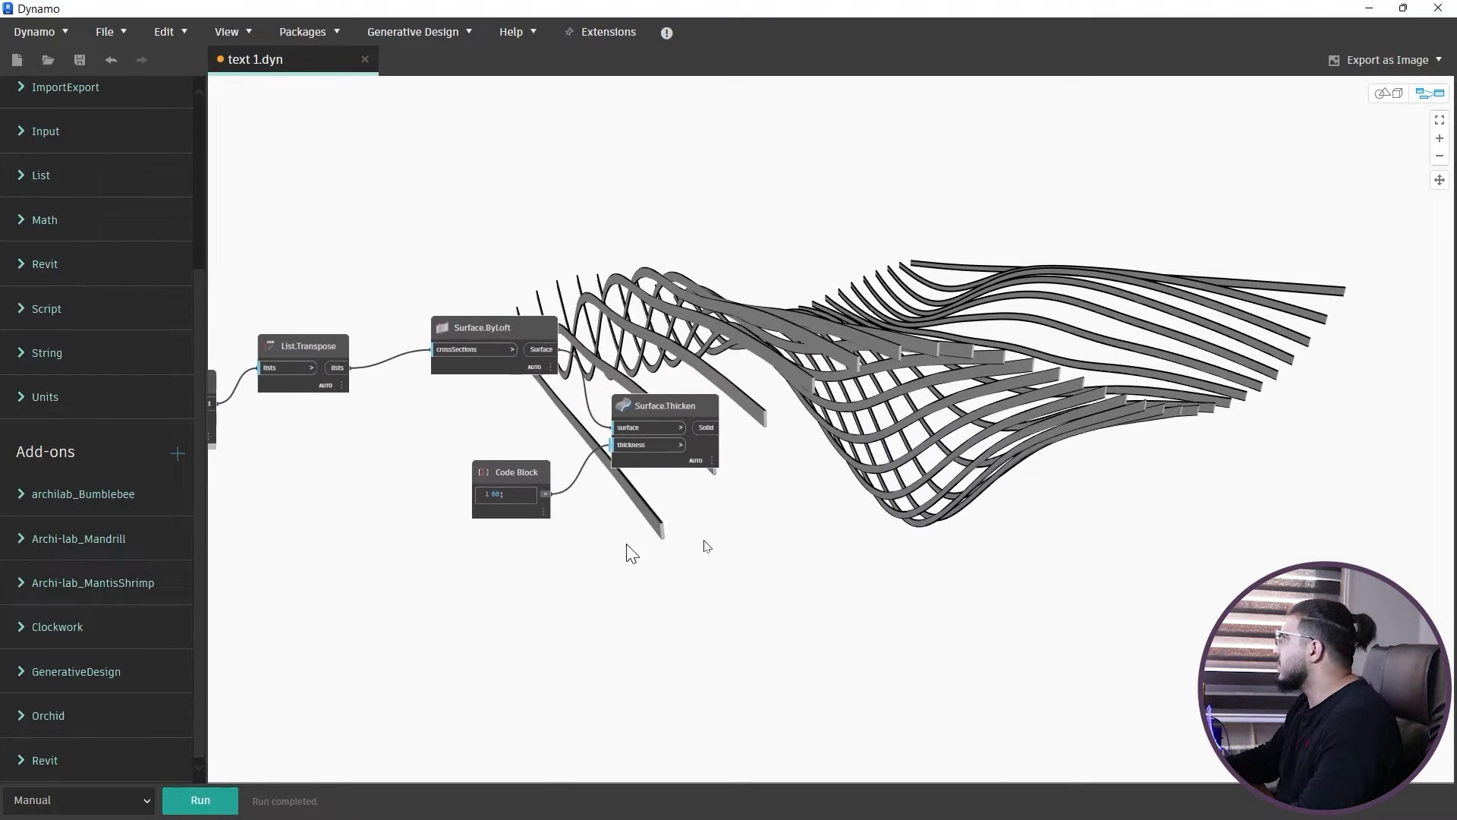
pyautogui.click(1386, 99)
pyautogui.moveTo(758, 546); pyautogui.dragTo(979, 486, button='right')
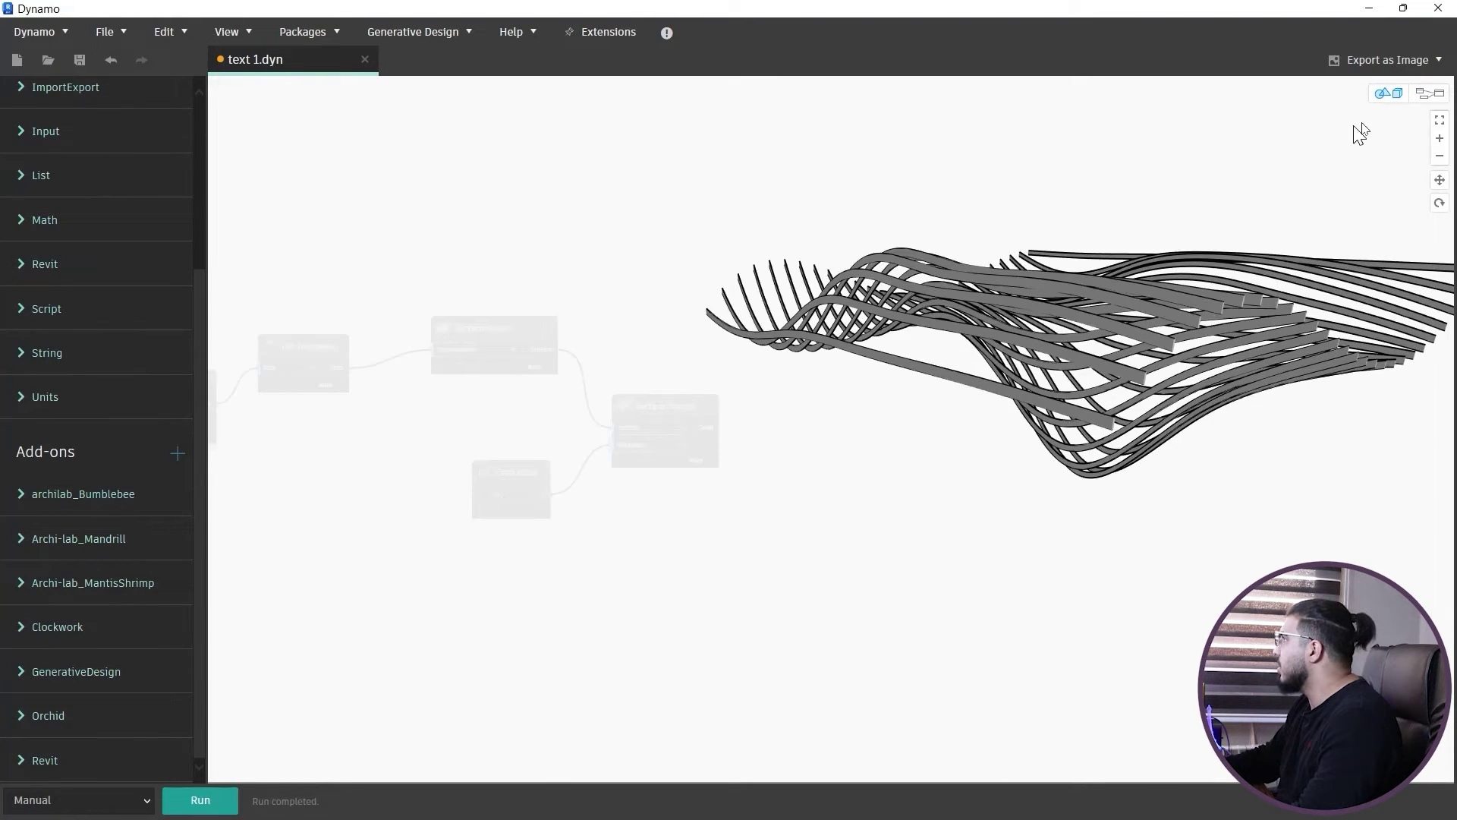
# Step: Change the Code Block feeding the x input of Point.ByCoordinates to 0..-30000..-200 and run the graph
pyautogui.click(1426, 97)
pyautogui.scroll(-1, 455, 672)
pyautogui.moveTo(454, 675); pyautogui.dragTo(1015, 637, button='middle')
pyautogui.moveTo(547, 650); pyautogui.dragTo(1027, 635, button='middle')
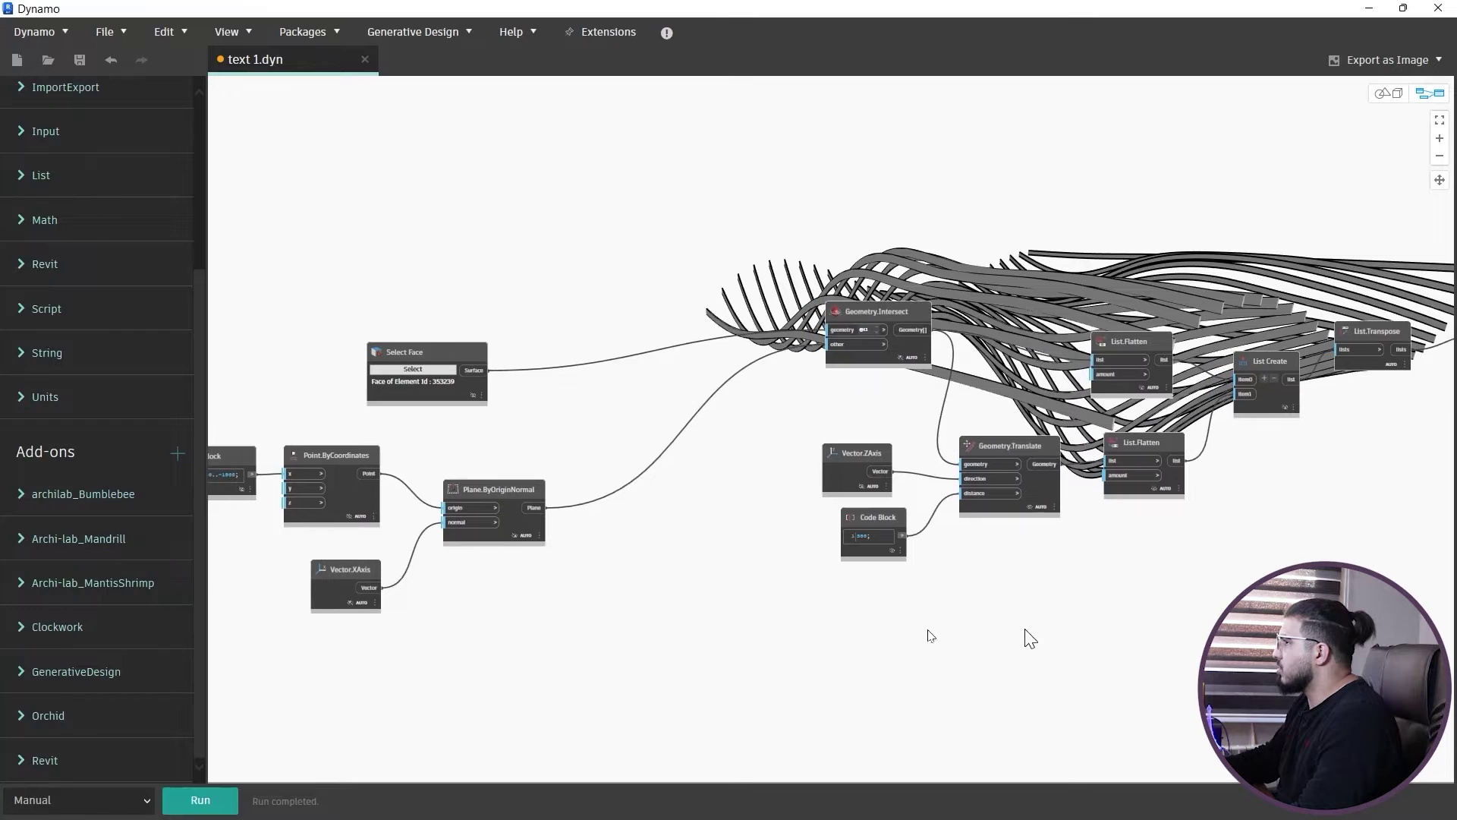
pyautogui.moveTo(618, 631)
pyautogui.mouseDown(button='middle')
pyautogui.moveTo(985, 618)
pyautogui.moveTo(835, 624)
pyautogui.mouseUp(button='middle')
pyautogui.scroll(2, 416, 510)
pyautogui.scroll(5, 523, 488)
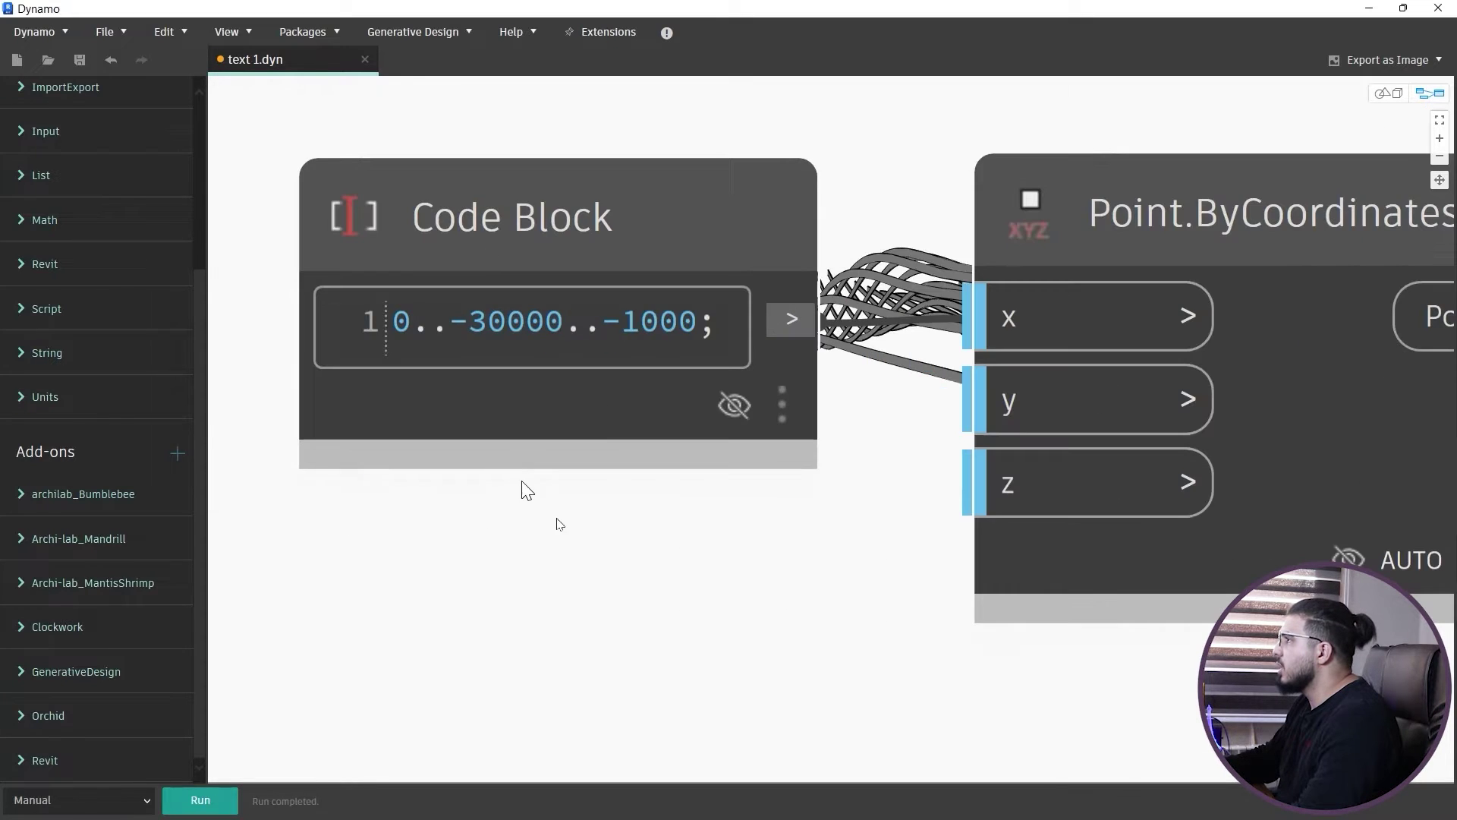
pyautogui.moveTo(523, 488); pyautogui.dragTo(552, 695, button='middle')
pyautogui.moveTo(604, 419); pyautogui.dragTo(587, 420)
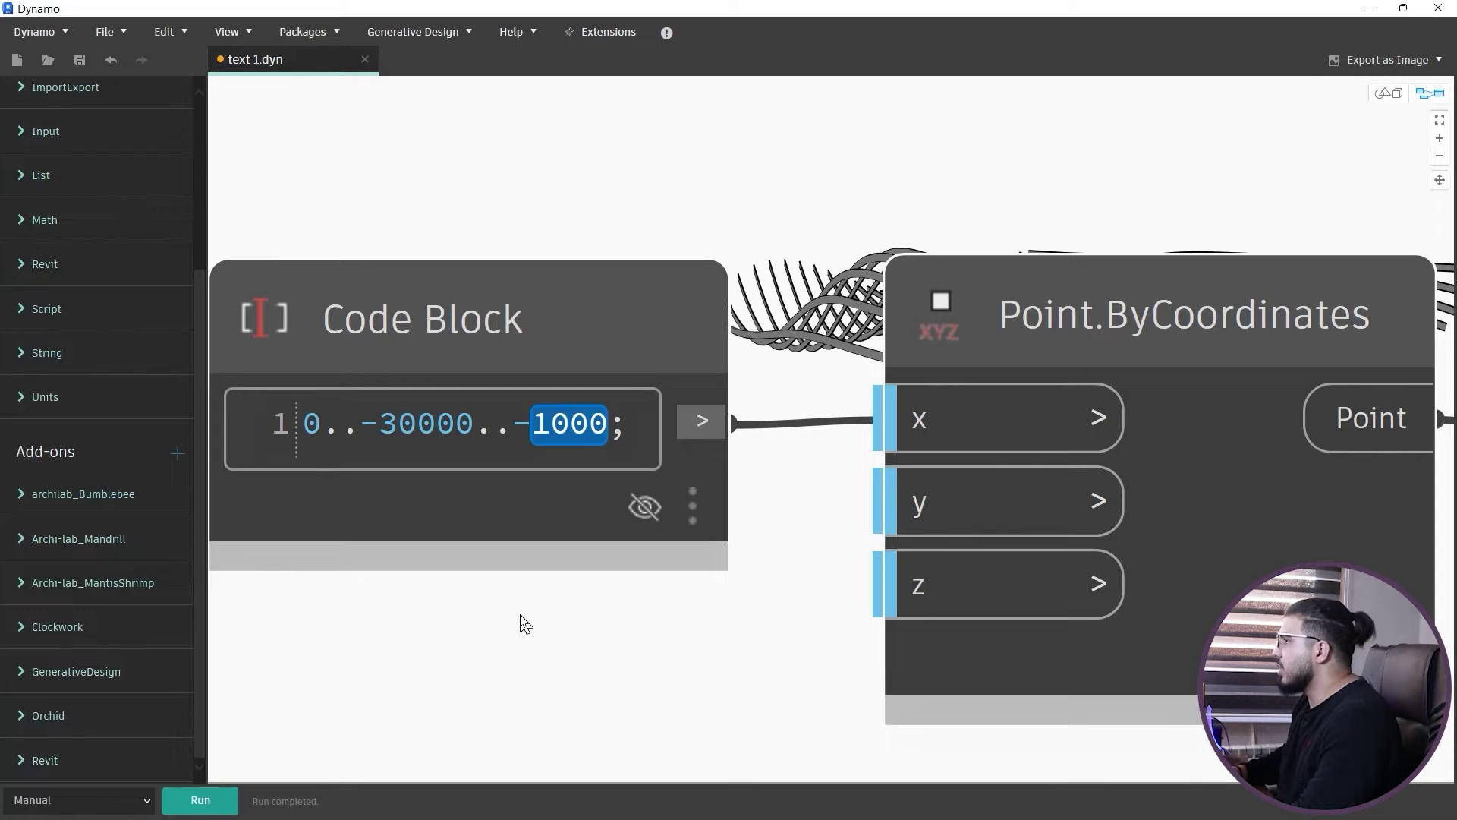
pyautogui.write('30000..-')
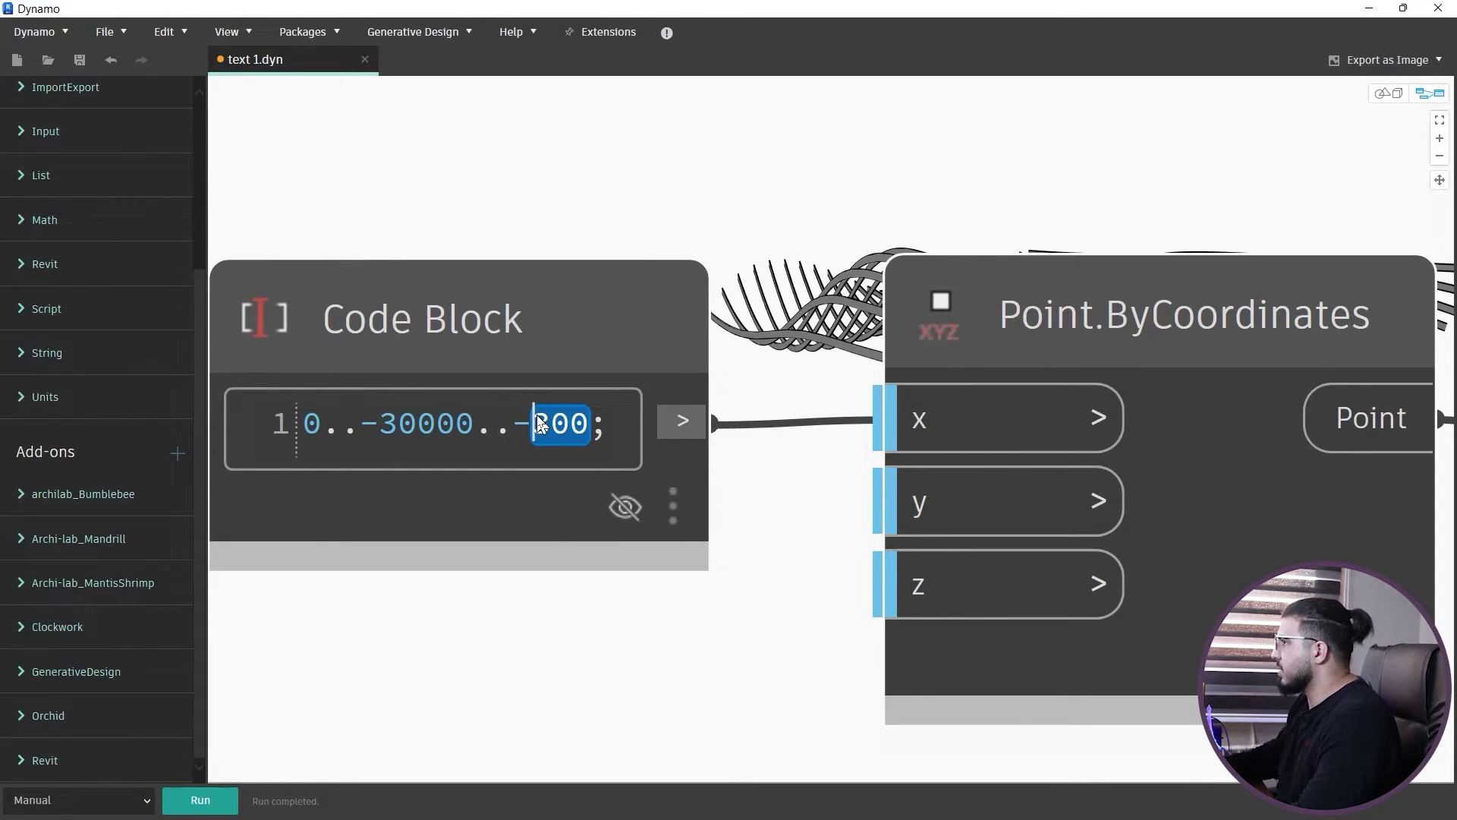
pyautogui.write('200')
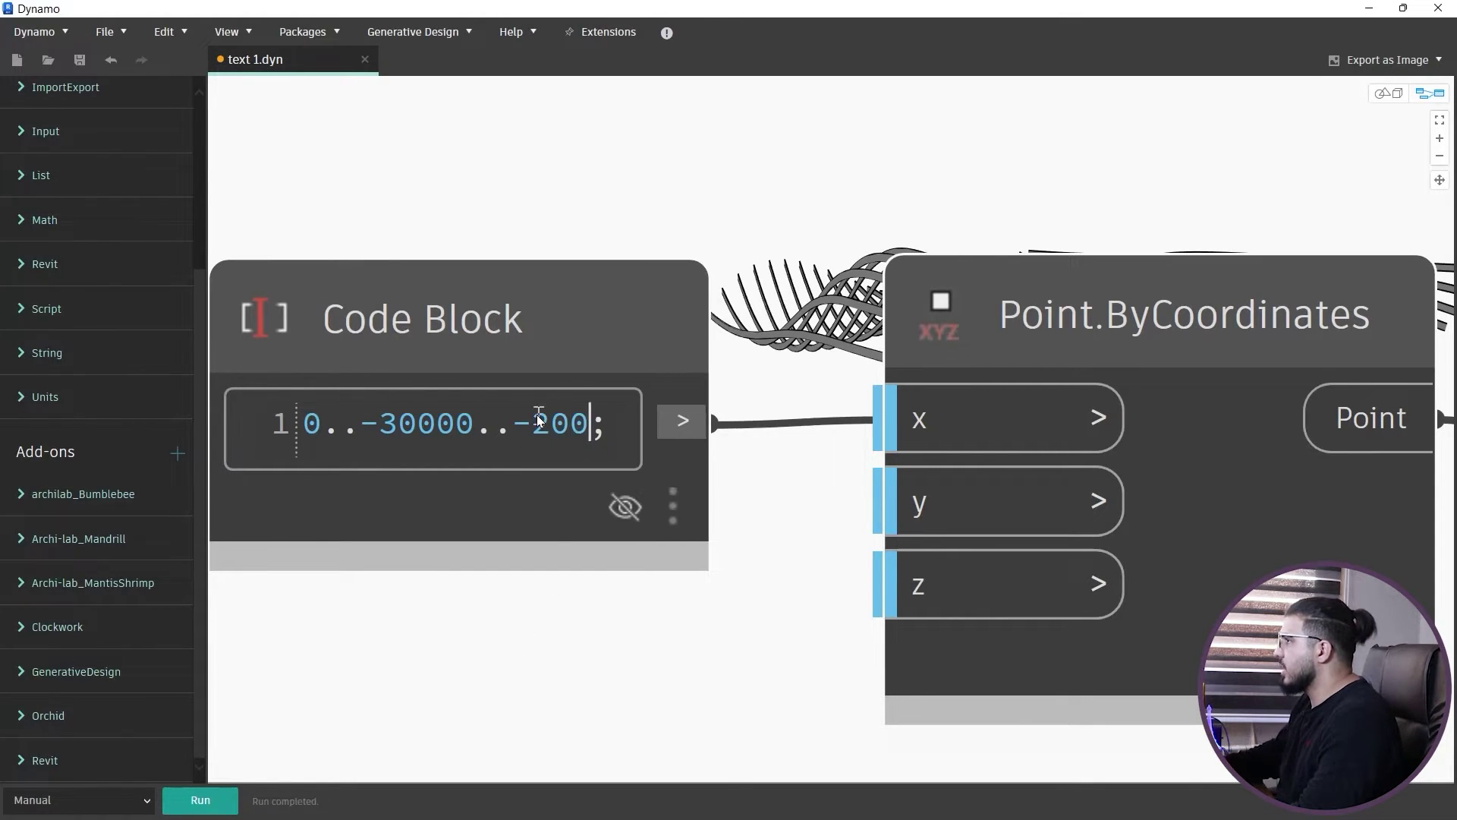
pyautogui.click(213, 803)
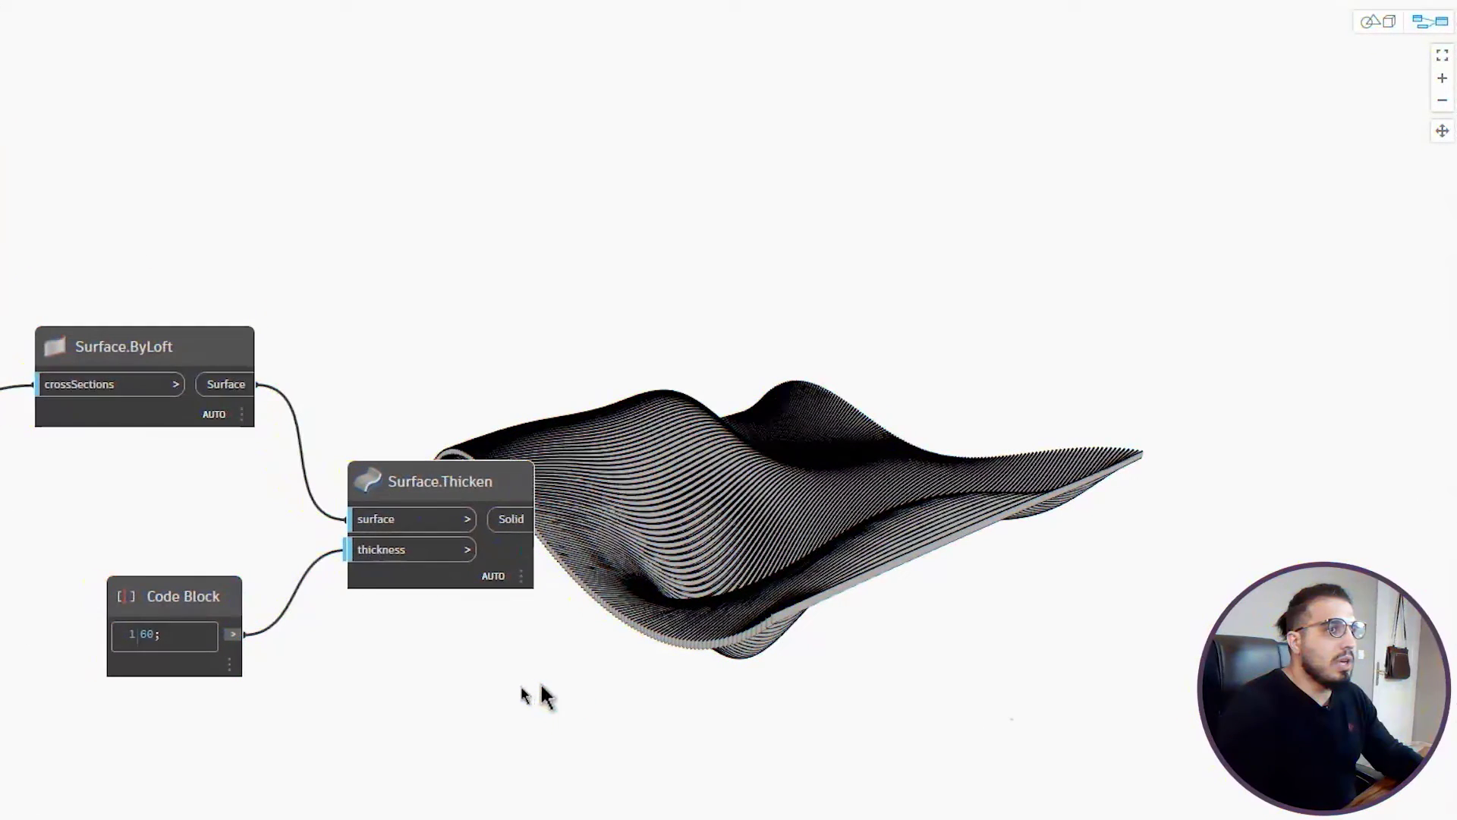
# Step: Add an ImportInstance.ByGeometries node to the graph beside the Surface.Thicken node
pyautogui.moveTo(540, 691); pyautogui.dragTo(657, 607, button='middle')
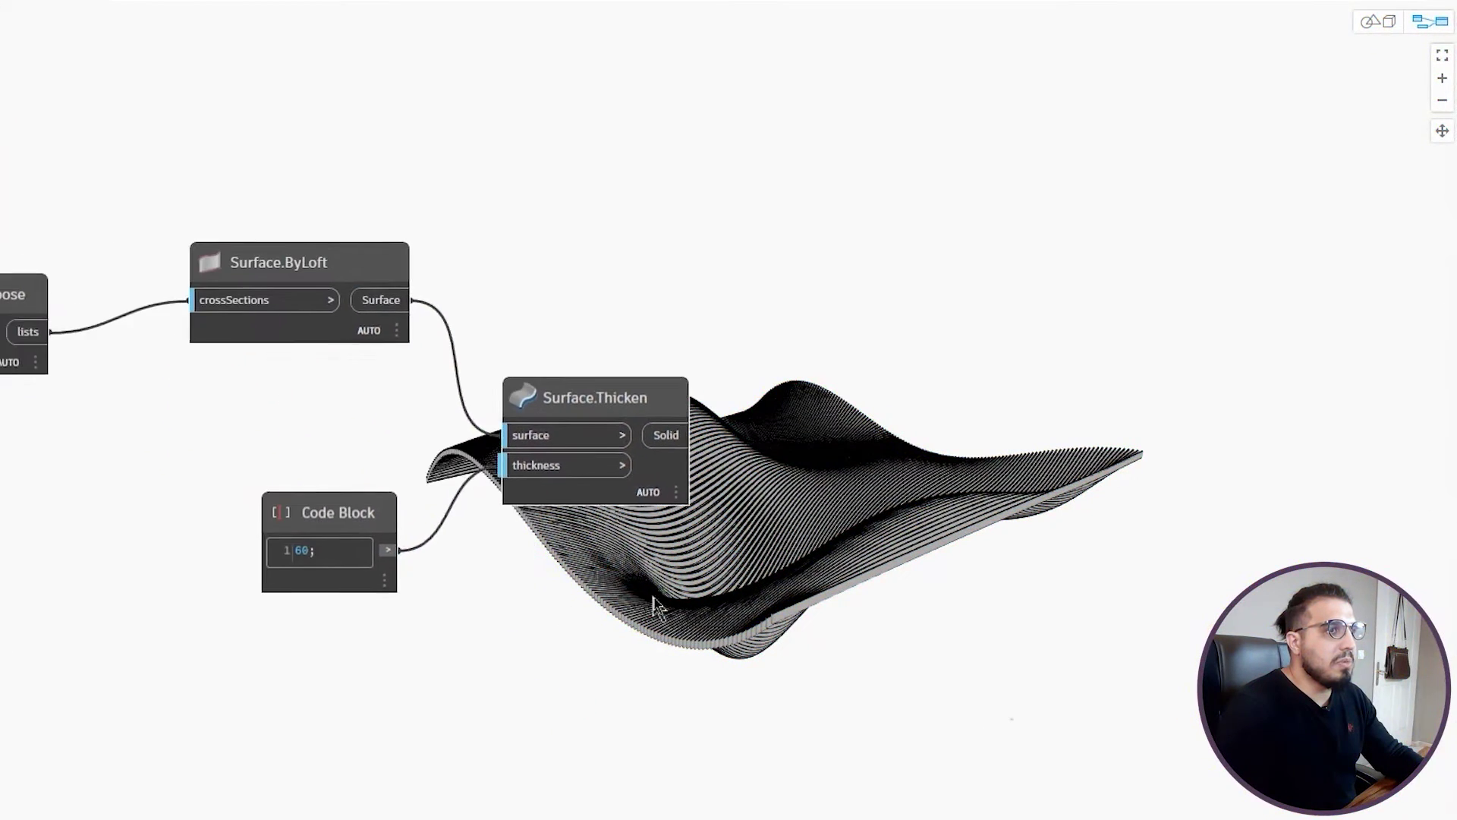
pyautogui.scroll(4, 540, 599)
pyautogui.scroll(-3, 540, 599)
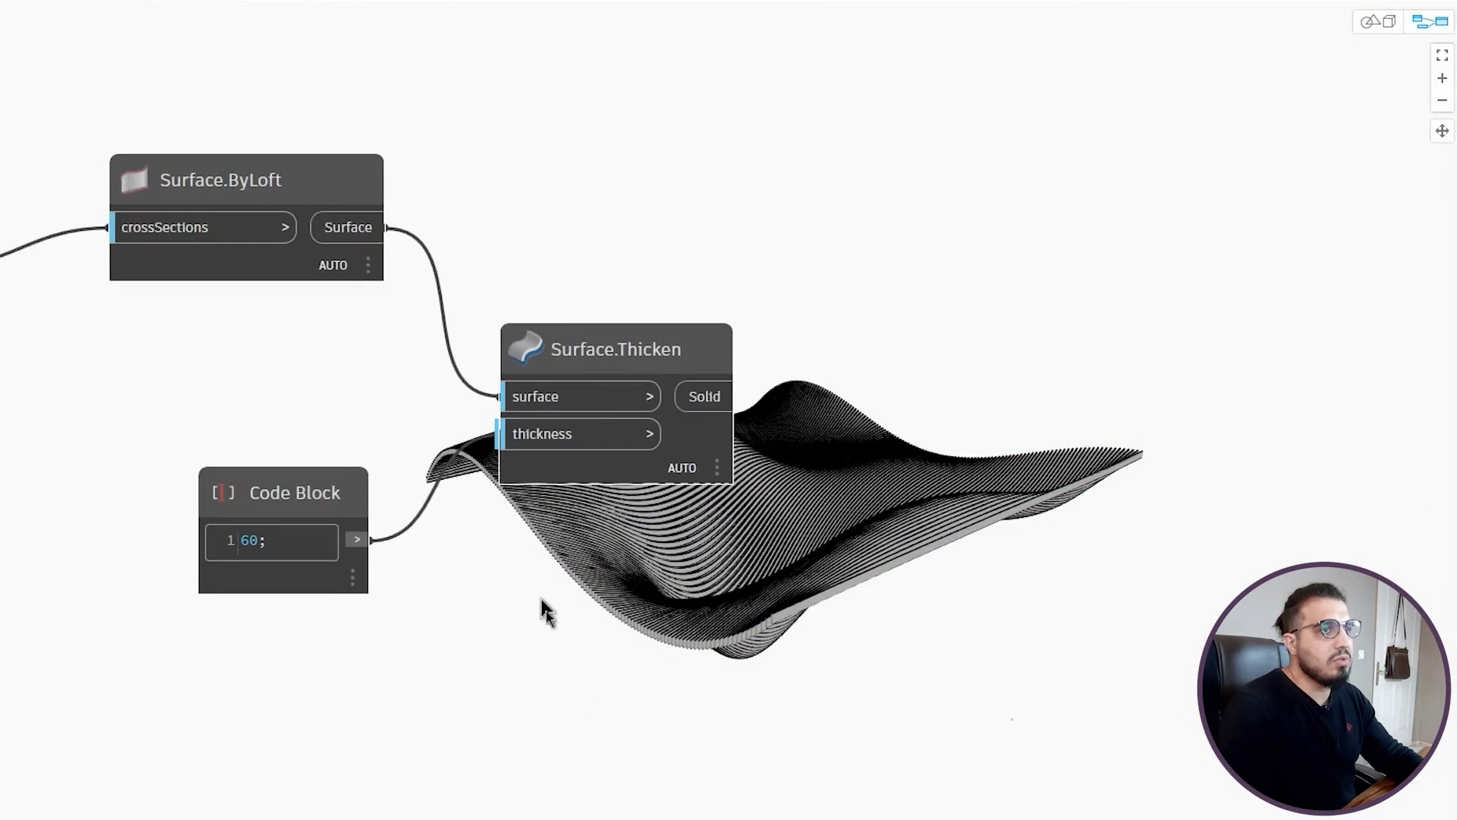
pyautogui.moveTo(543, 608); pyautogui.dragTo(225, 565, button='middle')
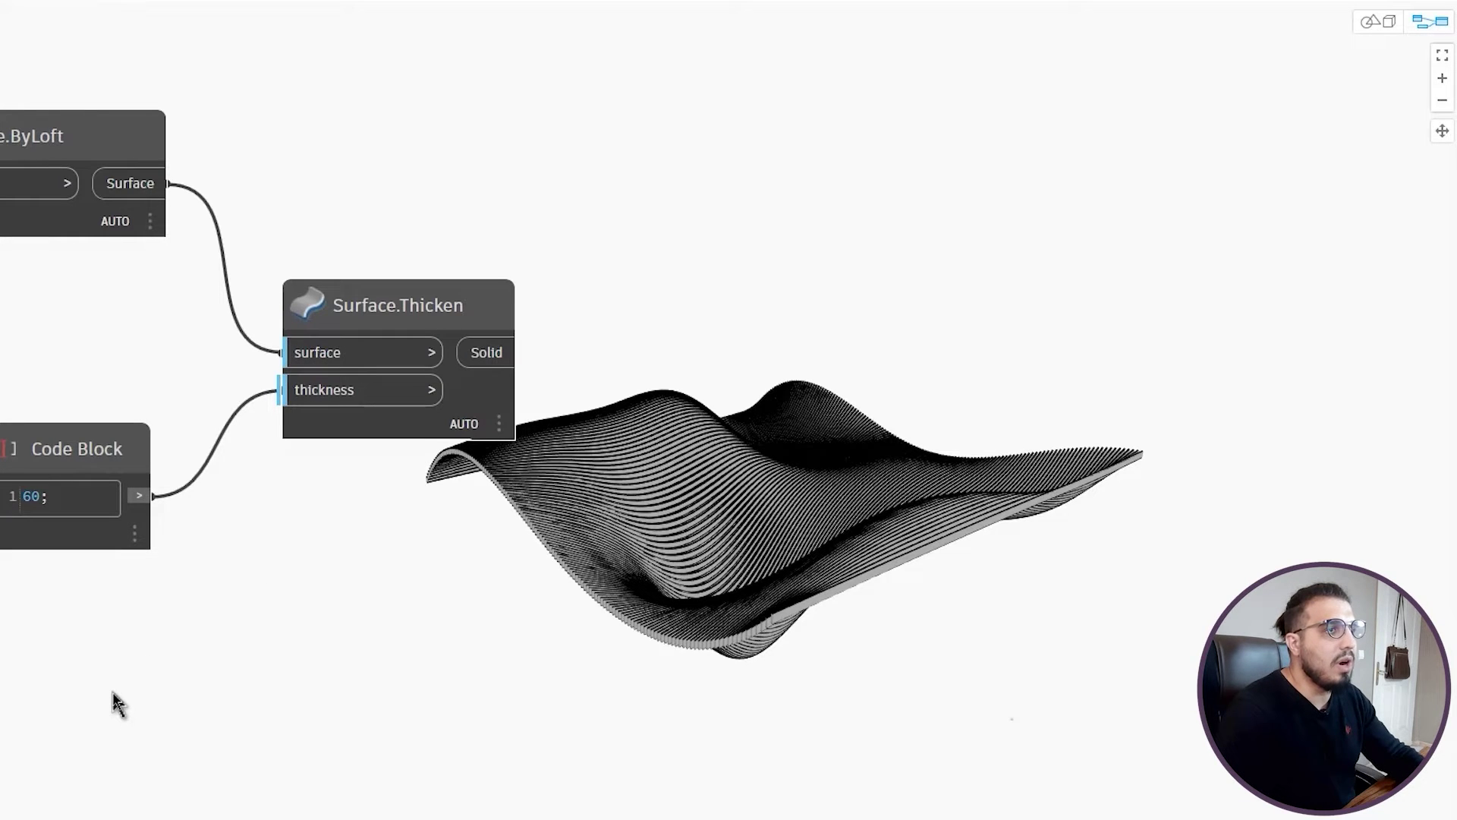
pyautogui.scroll(4, 495, 551)
pyautogui.moveTo(0, 410); pyautogui.dragTo(0, 514, button='middle')
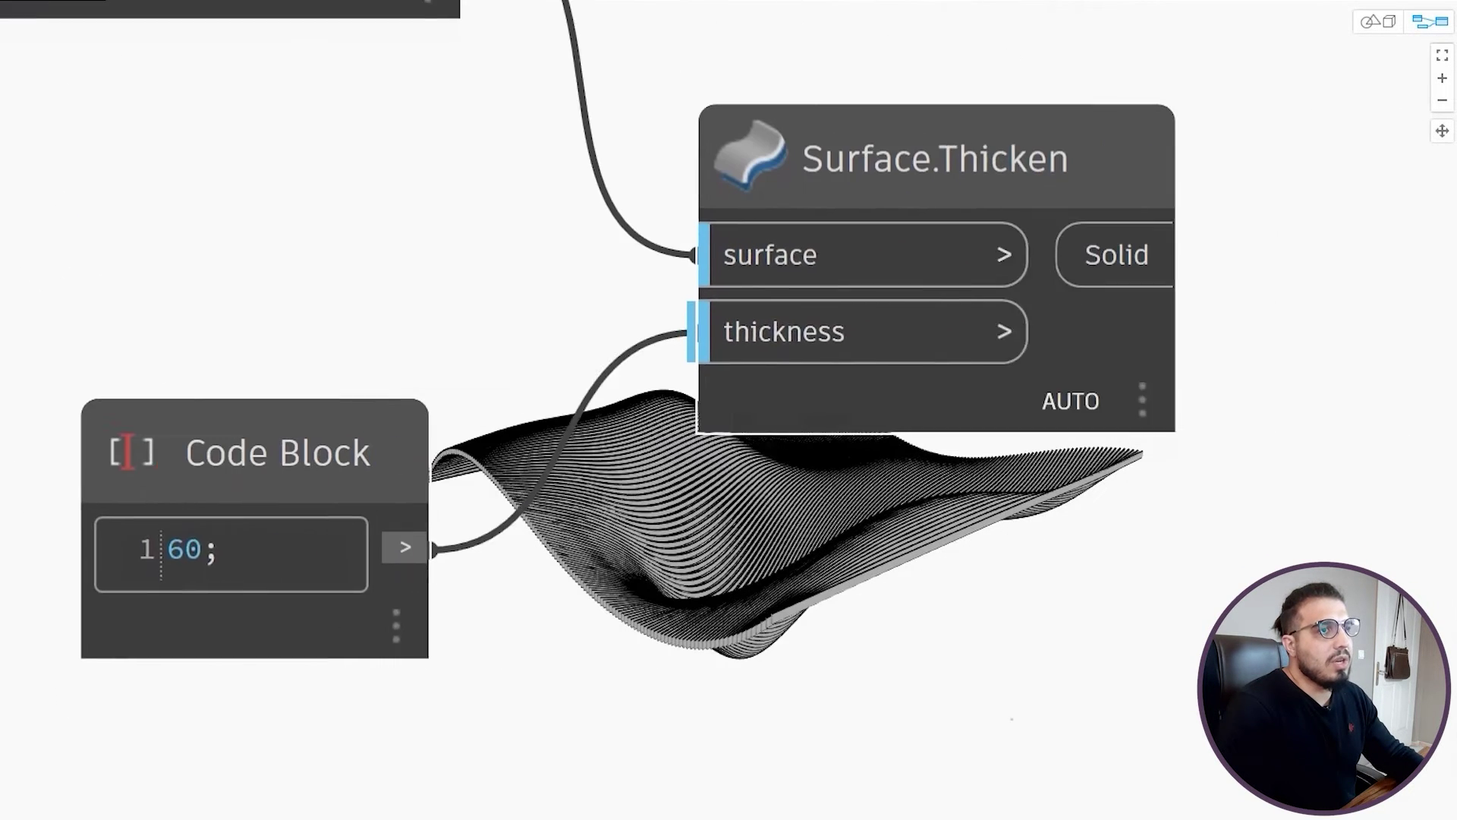
pyautogui.scroll(-4, 472, 653)
pyautogui.moveTo(472, 654); pyautogui.dragTo(180, 563, button='middle')
pyautogui.scroll(3, 182, 562)
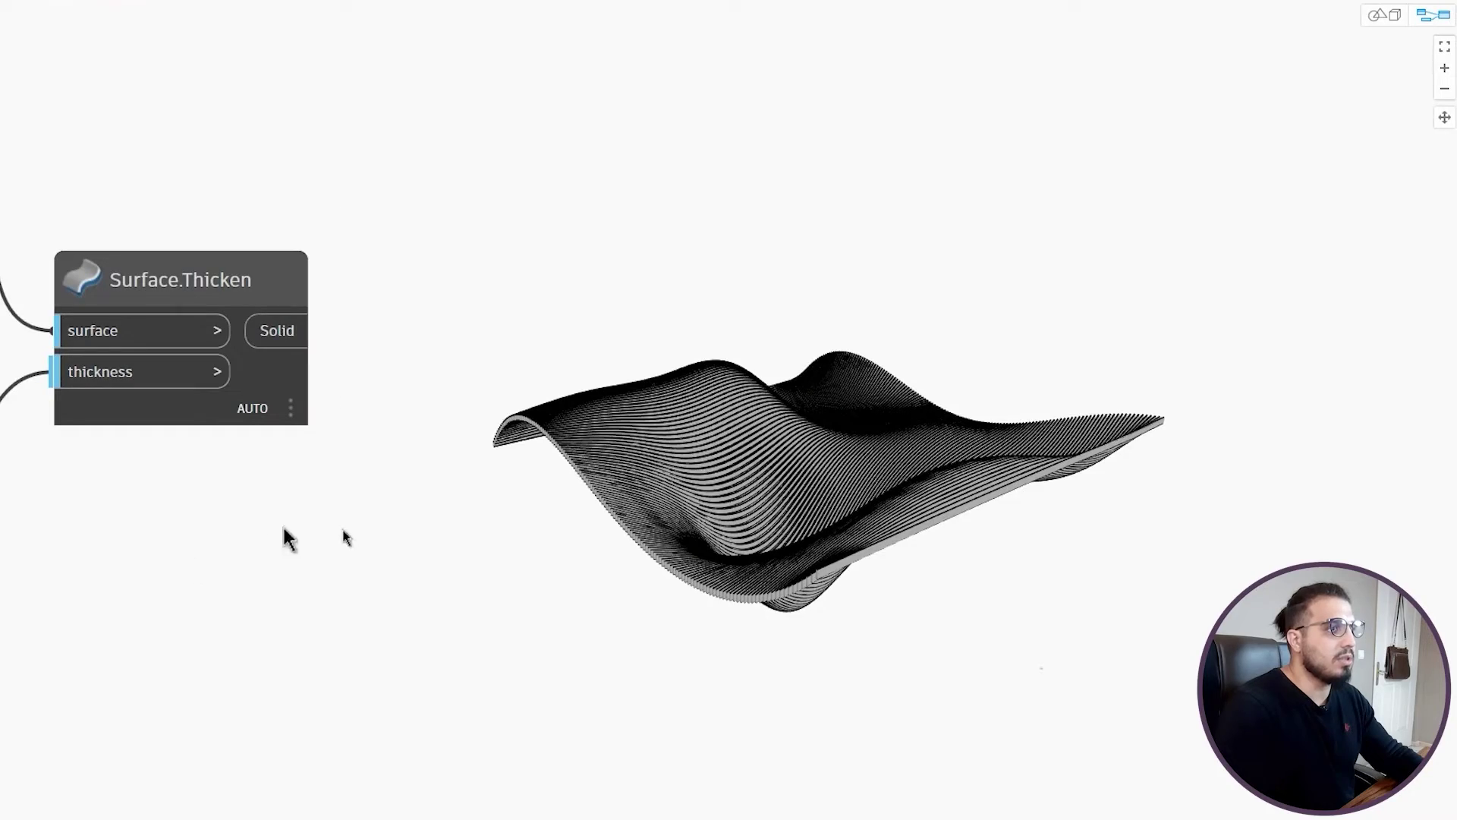
pyautogui.rightClick(345, 537)
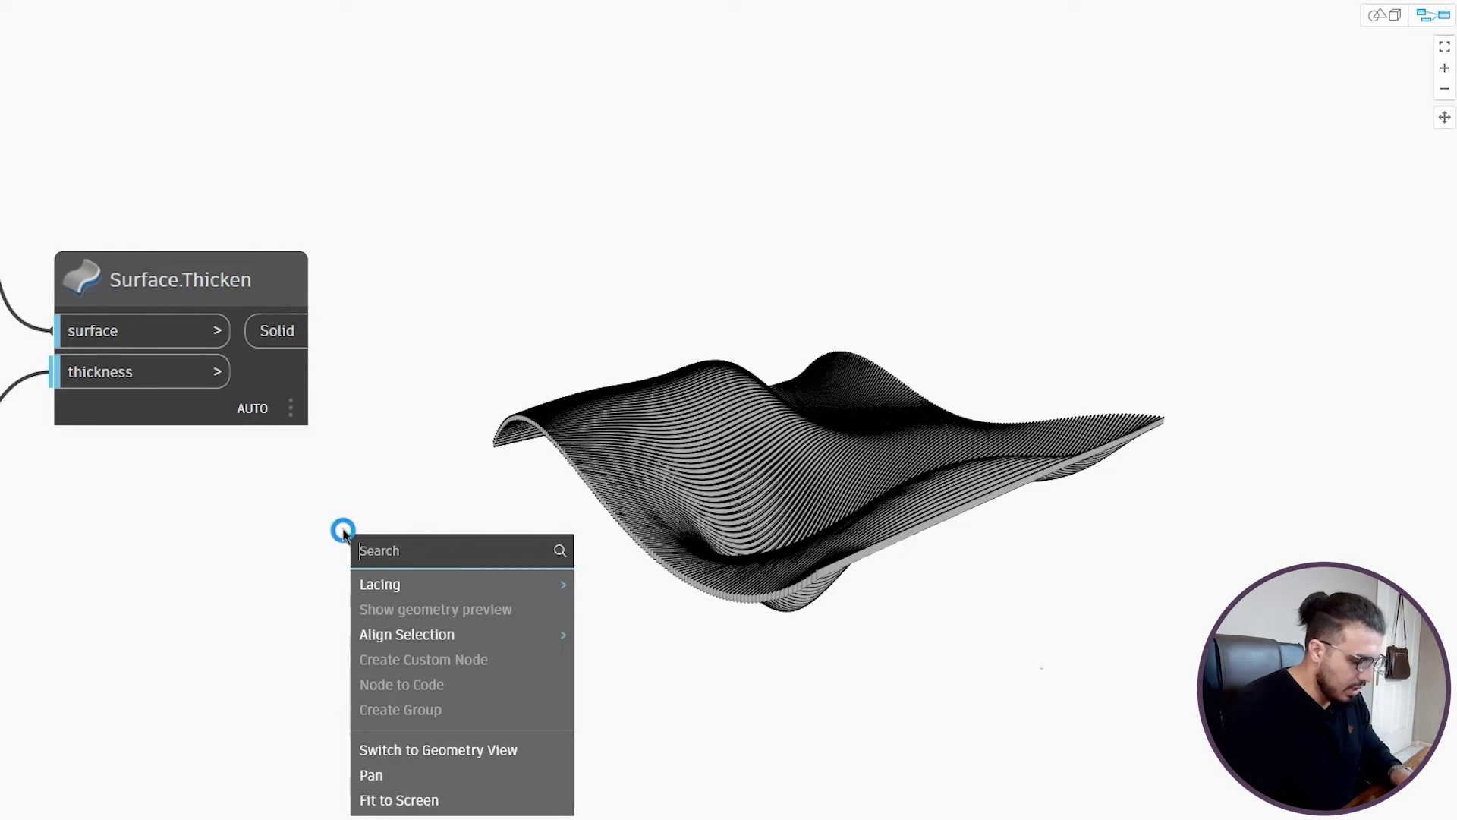
pyautogui.write('importinst')
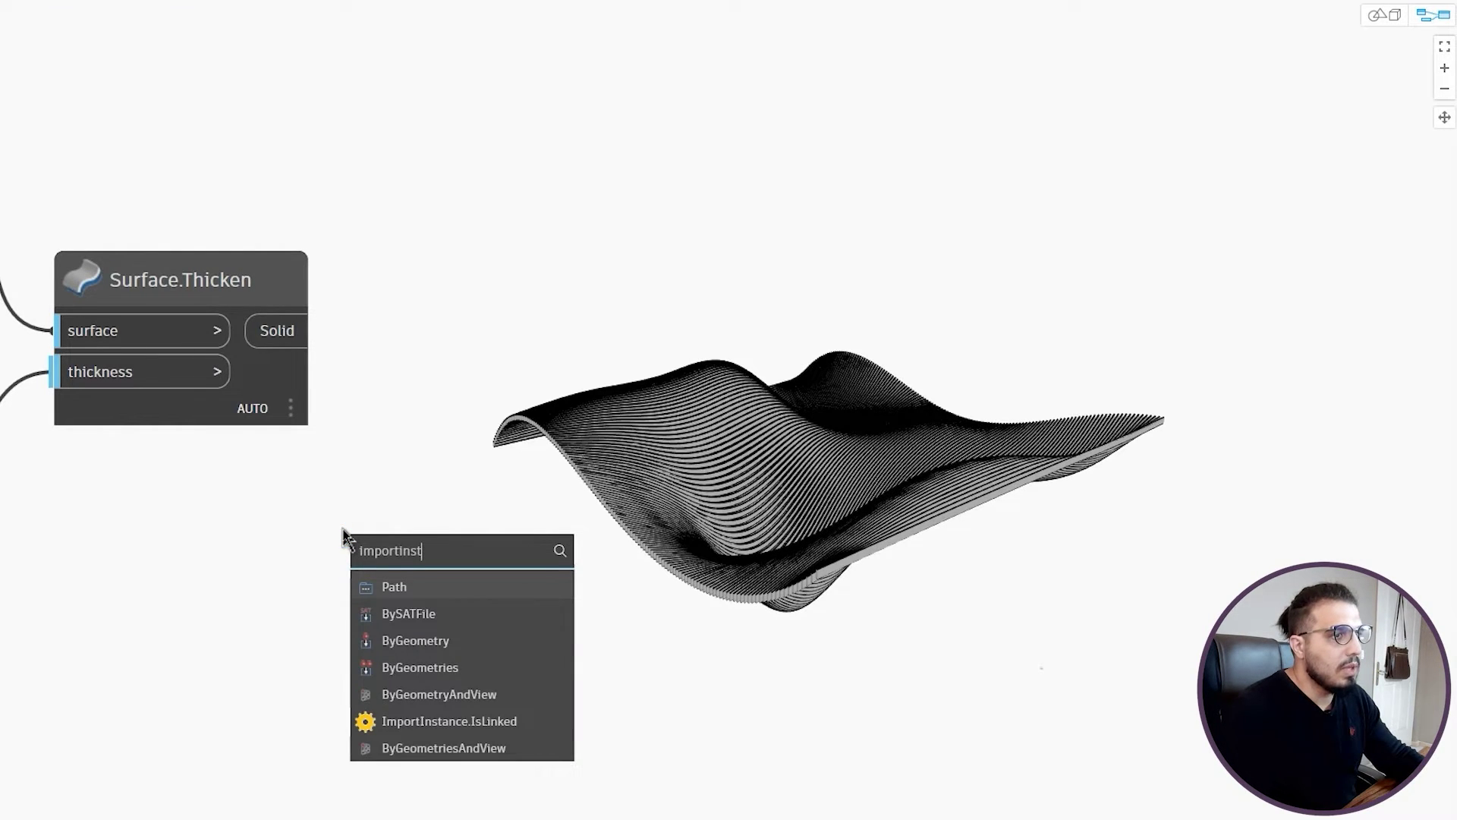
pyautogui.click(463, 668)
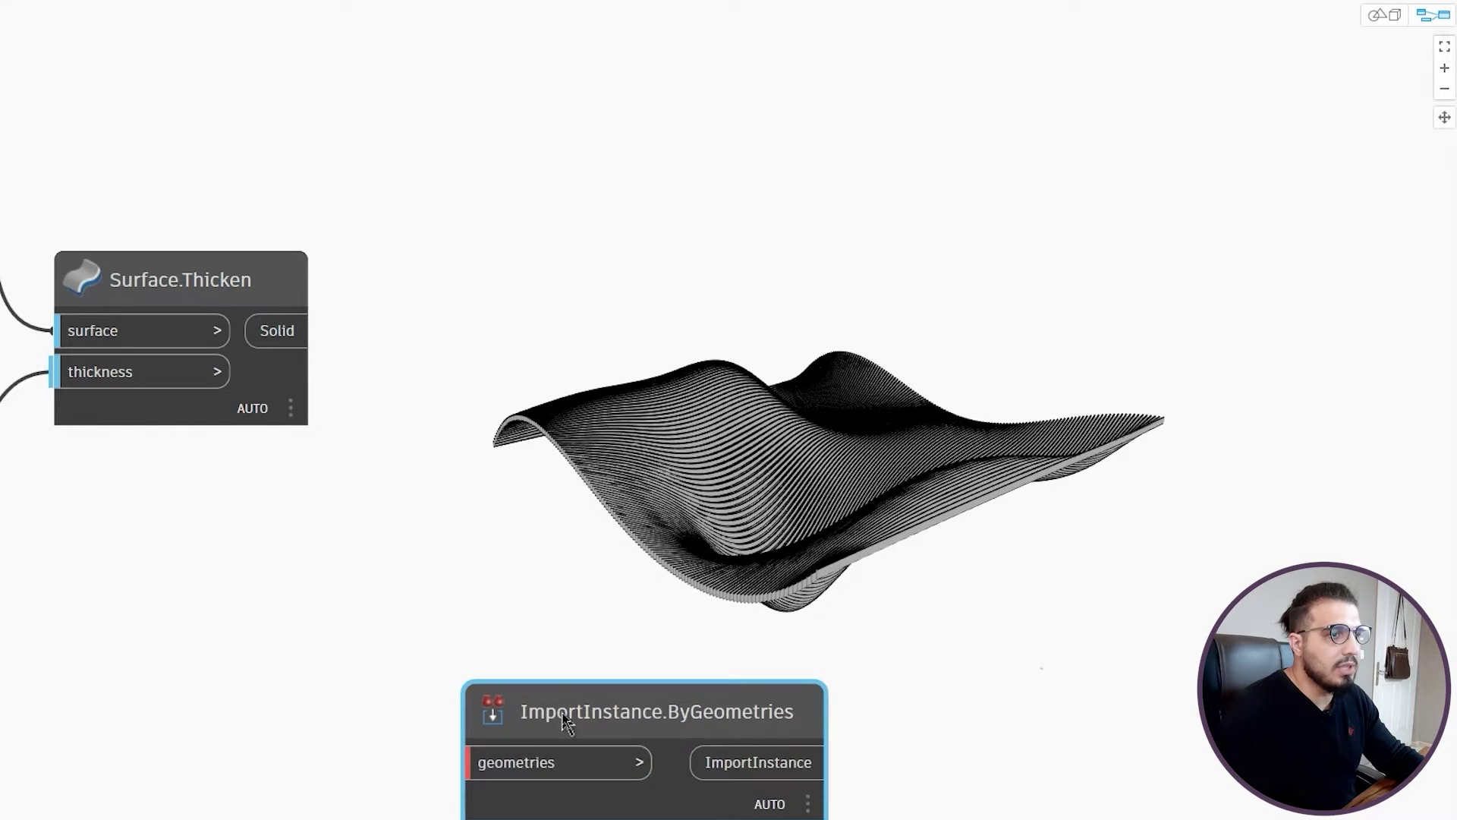
pyautogui.moveTo(566, 721); pyautogui.dragTo(573, 565)
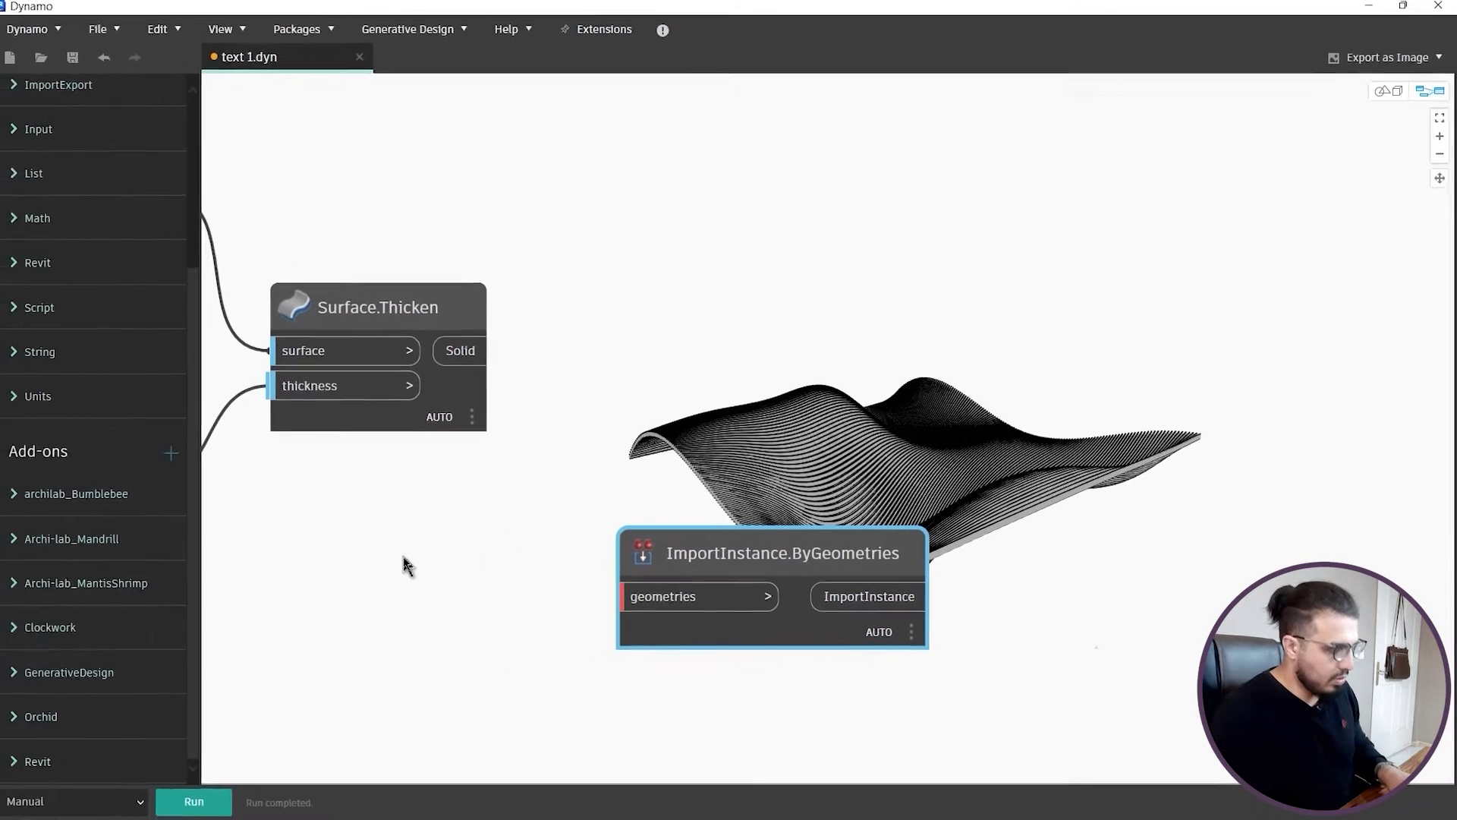
# Step: Connect the Solid output of Surface.Thicken to the geometries input of ImportInstance.ByGeometries and run the graph to import the strips into Revit
pyautogui.doubleClick(548, 9)
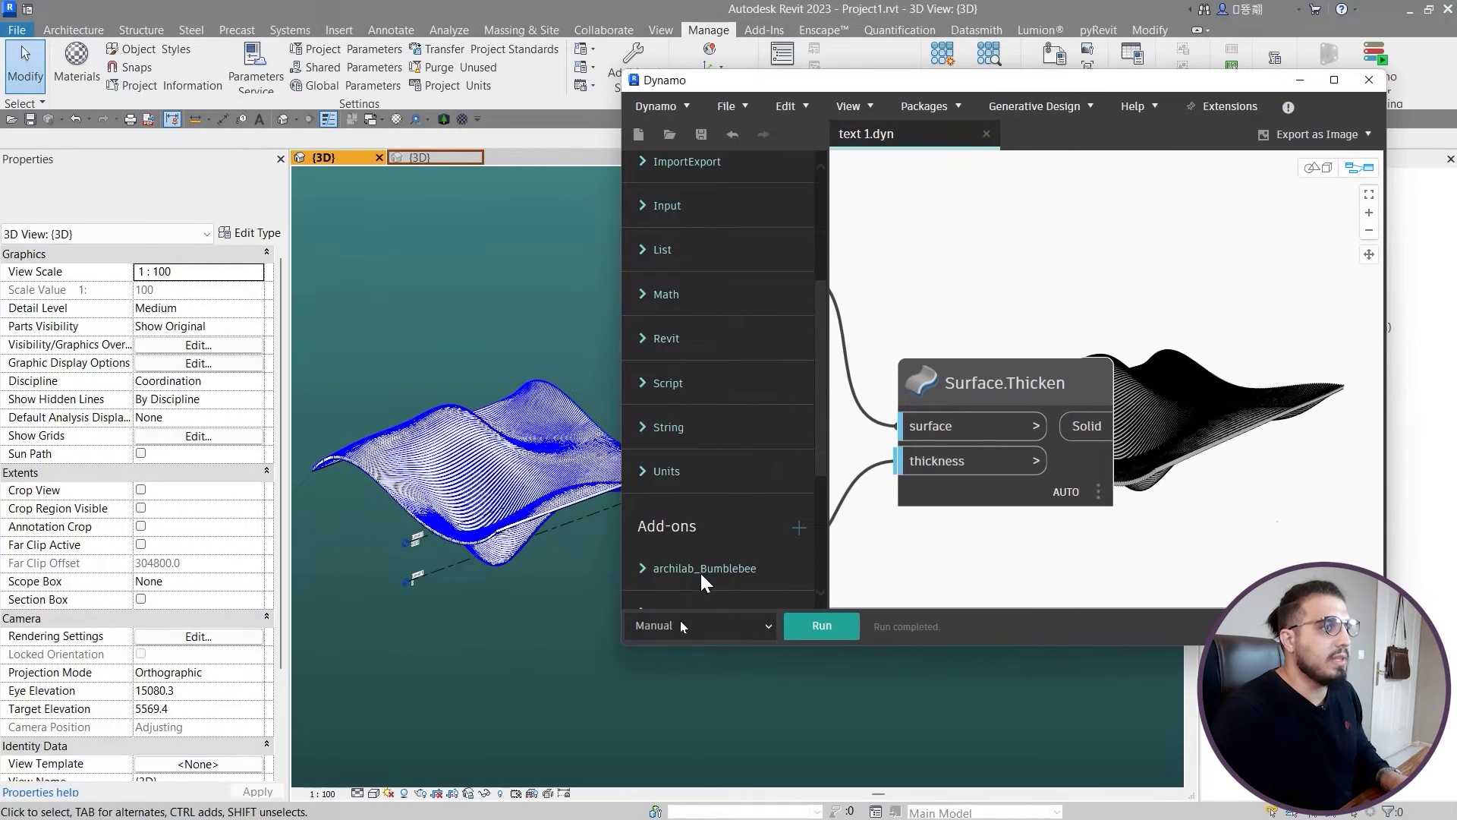
pyautogui.moveTo(566, 648); pyautogui.dragTo(507, 653, button='middle')
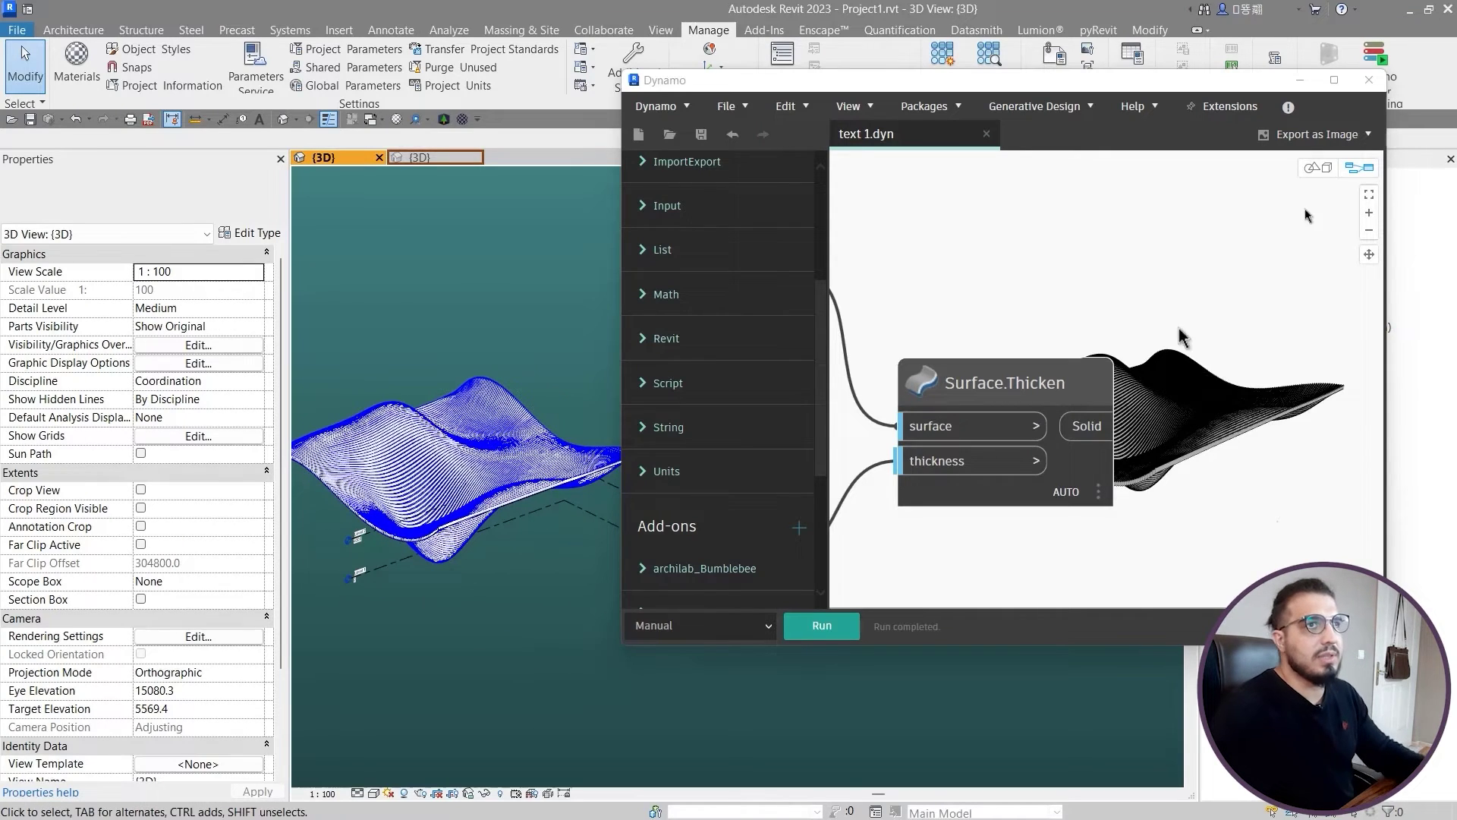
pyautogui.doubleClick(1134, 83)
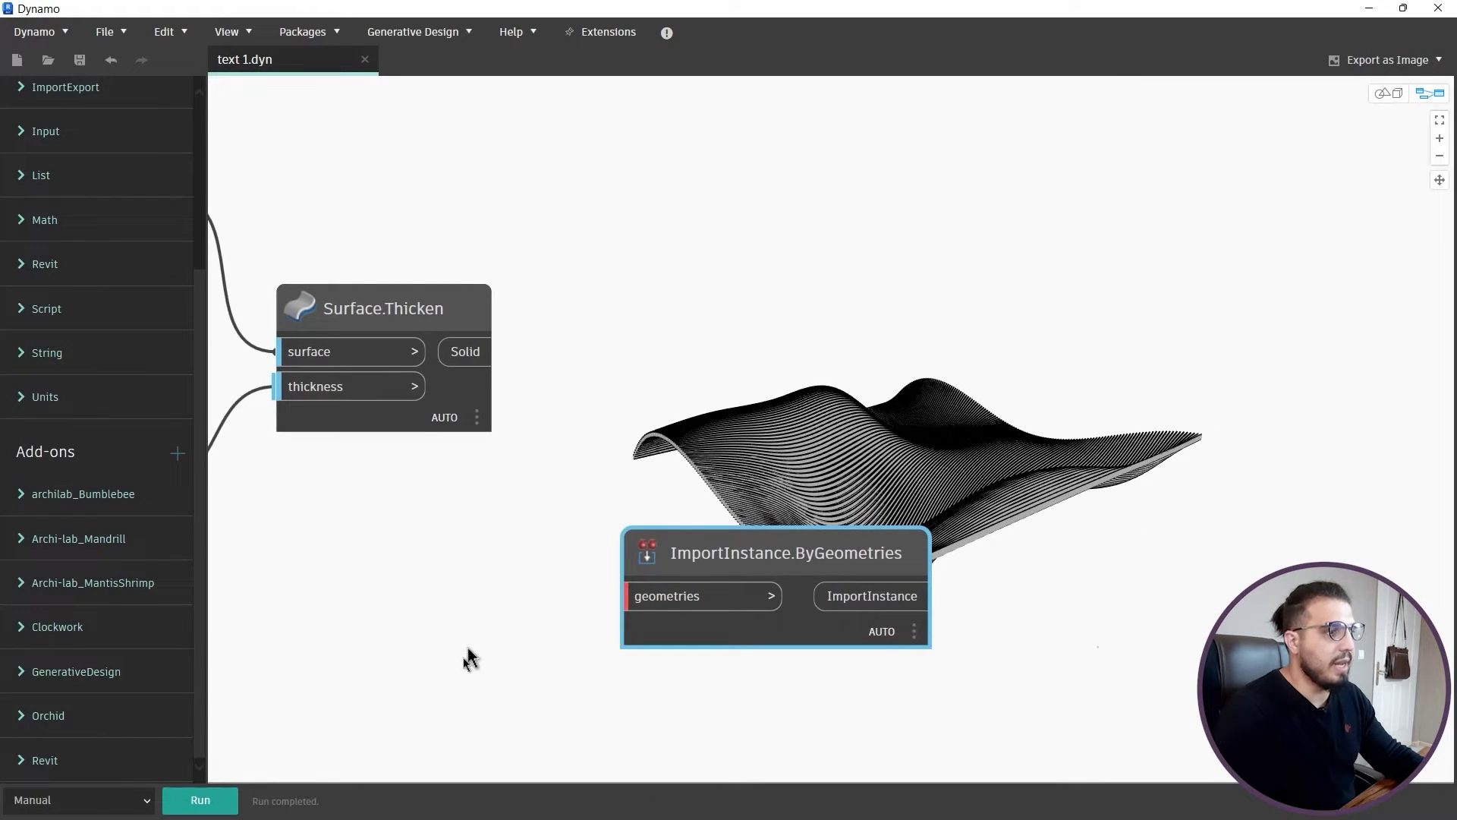
pyautogui.moveTo(465, 661); pyautogui.dragTo(526, 555, button='middle')
pyautogui.moveTo(560, 243); pyautogui.dragTo(353, 581)
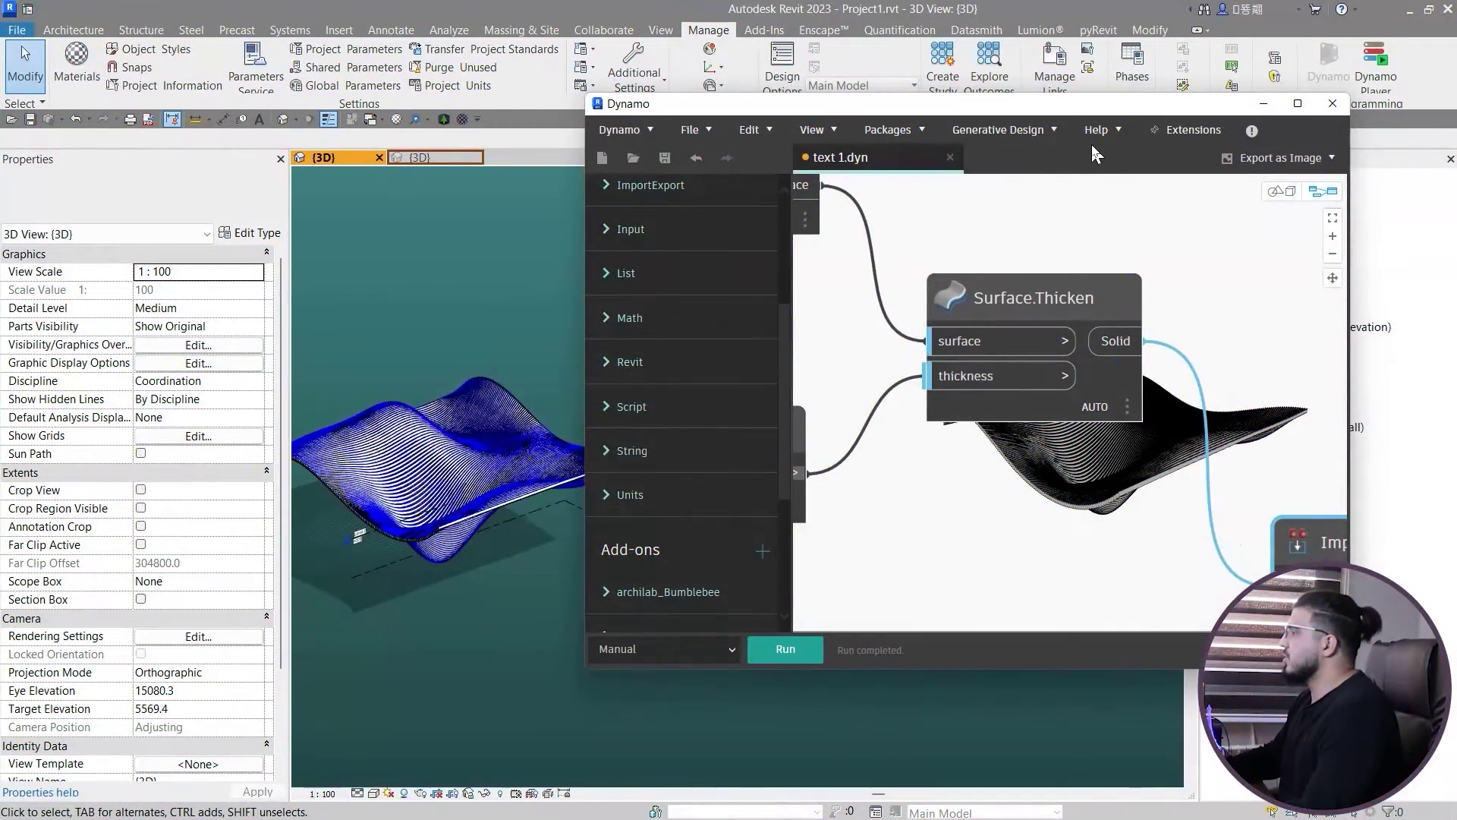
# Step: Minimize Dynamo and examine the imported ceiling strips up close in the Revit 3D view
pyautogui.click(1263, 104)
pyautogui.scroll(3, 450, 607)
pyautogui.moveTo(452, 598); pyautogui.dragTo(615, 611, button='middle')
pyautogui.click(524, 30)
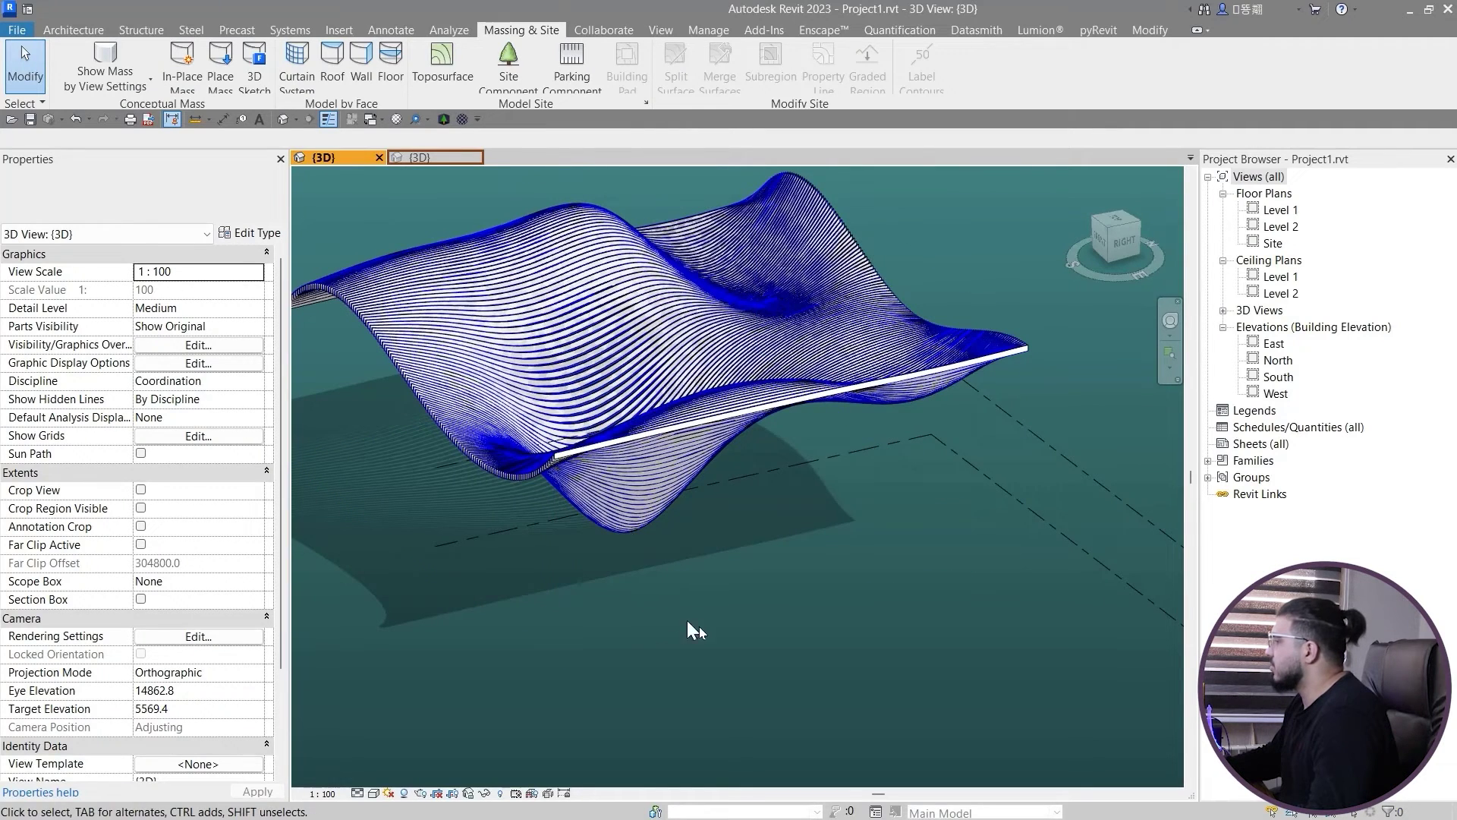
# Step: Bring Dynamo back and turn off its background preview of the strips in the Revit 3D view
pyautogui.press('super')
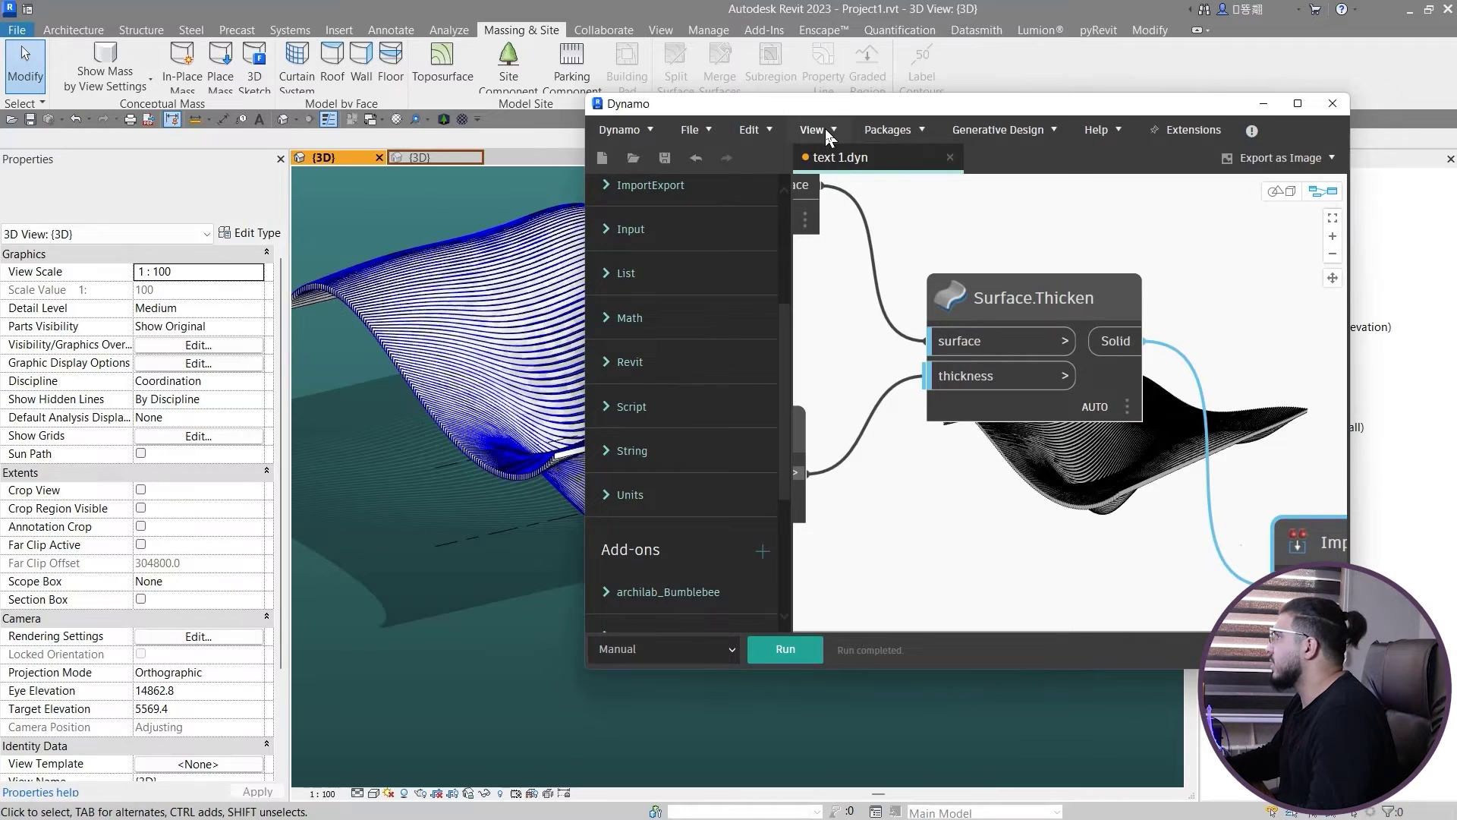
pyautogui.click(822, 130)
pyautogui.click(813, 134)
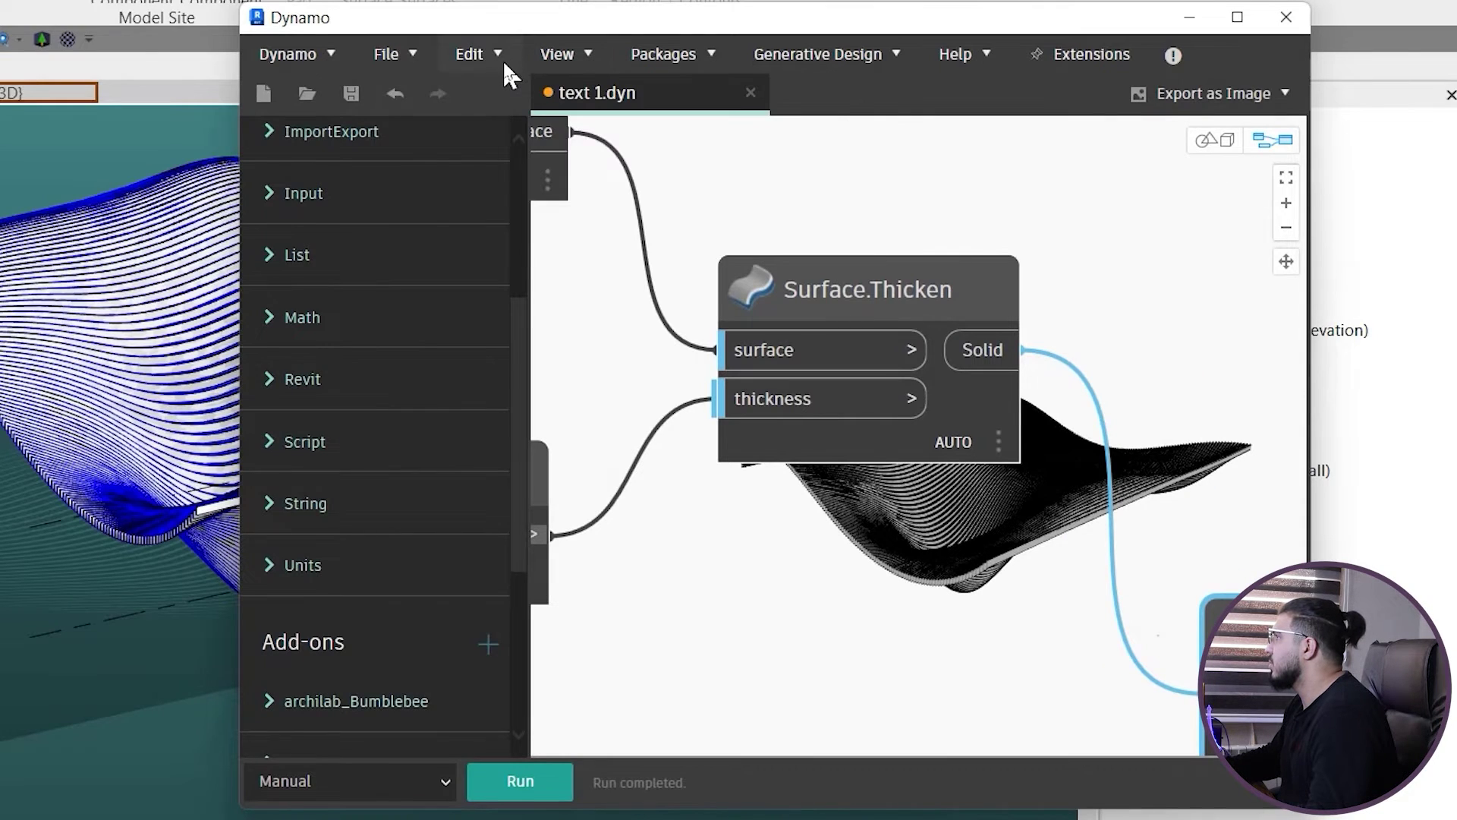
pyautogui.click(841, 134)
pyautogui.moveTo(630, 238)
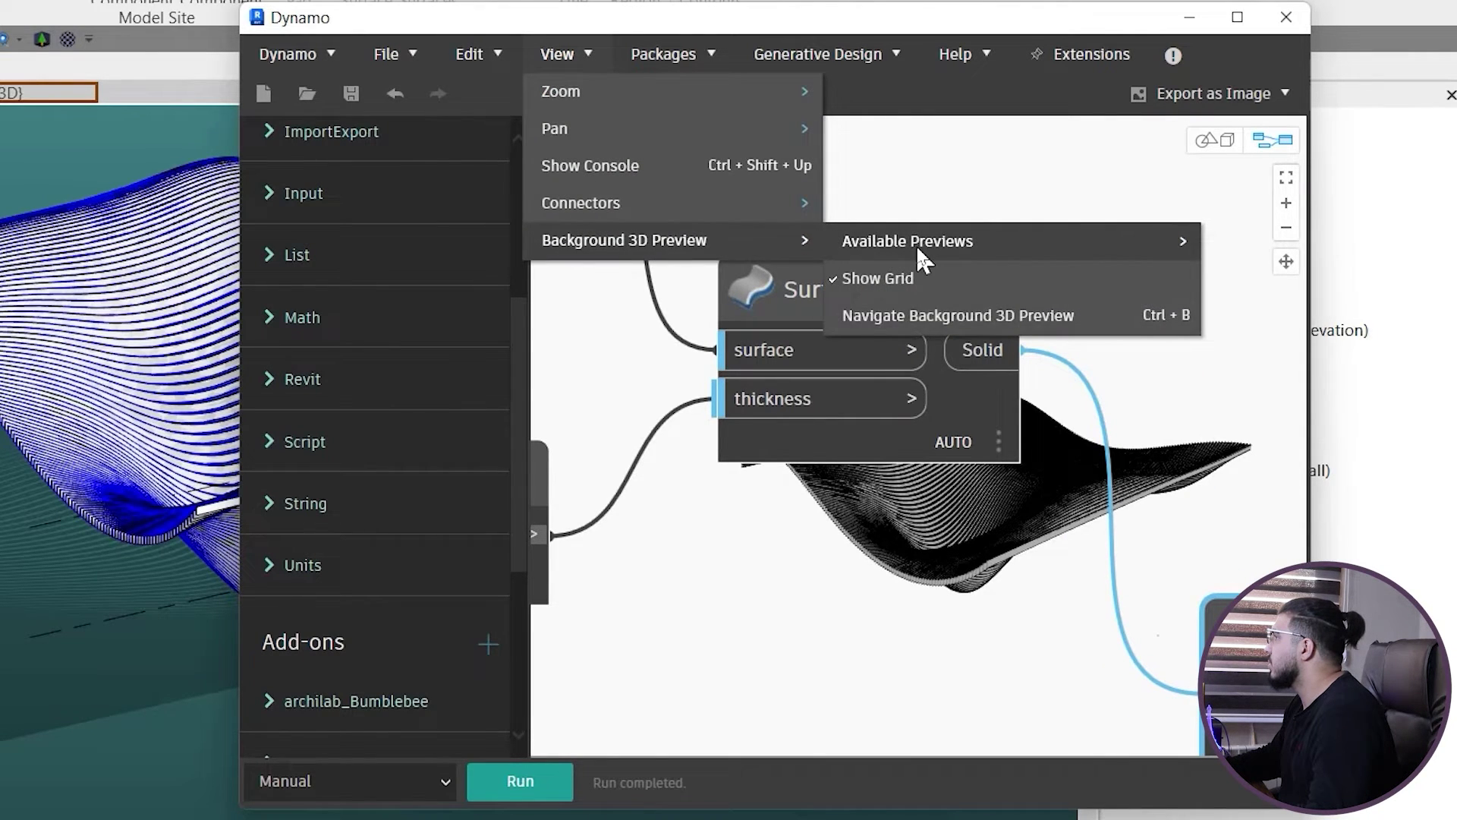
pyautogui.moveTo(917, 241)
pyautogui.click(694, 280)
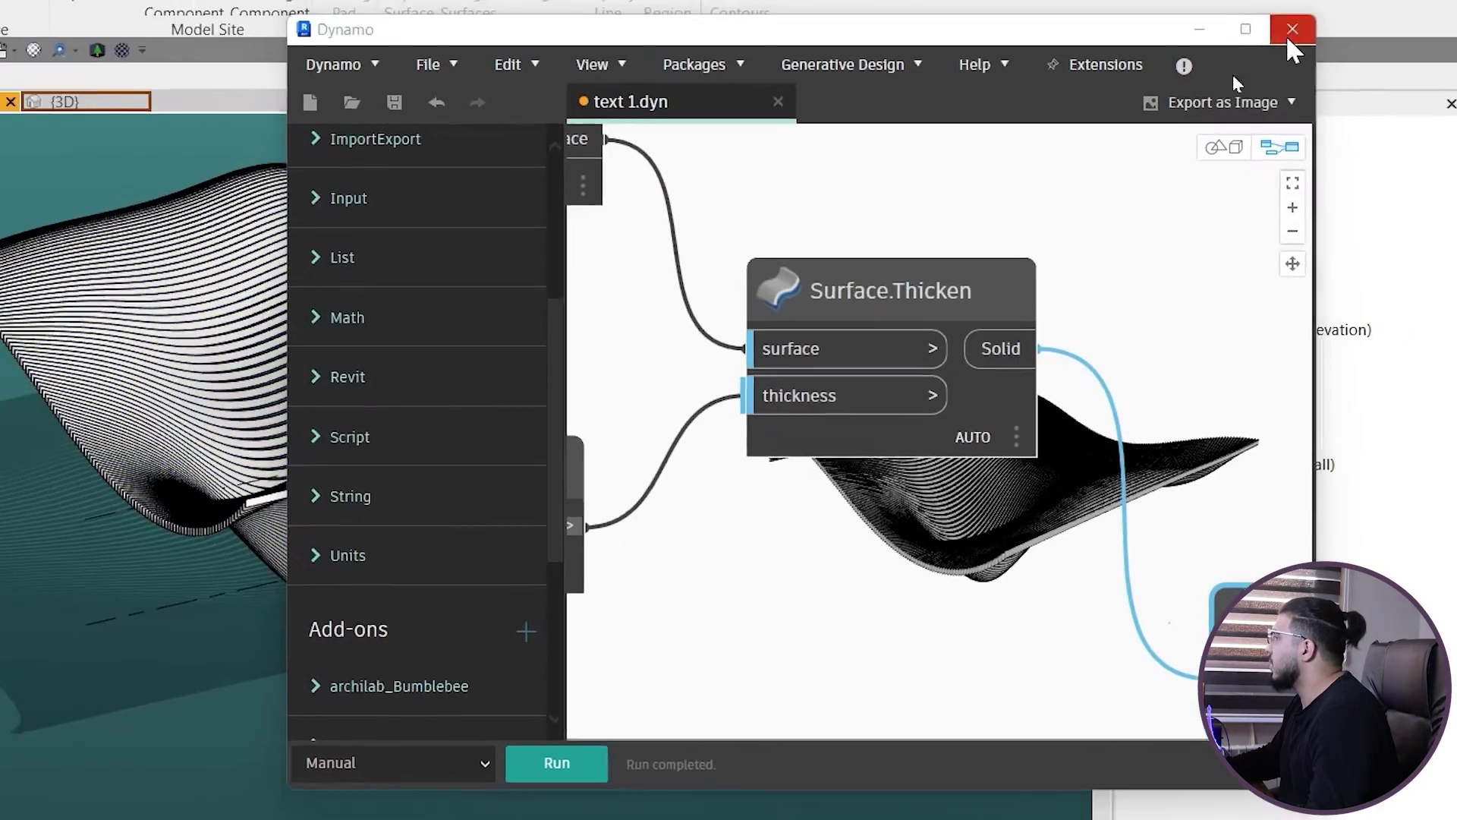
# Step: Close Dynamo, saving the changes to text 1.dyn, and check the imported ceiling object in the Revit 3D view
pyautogui.click(1285, 17)
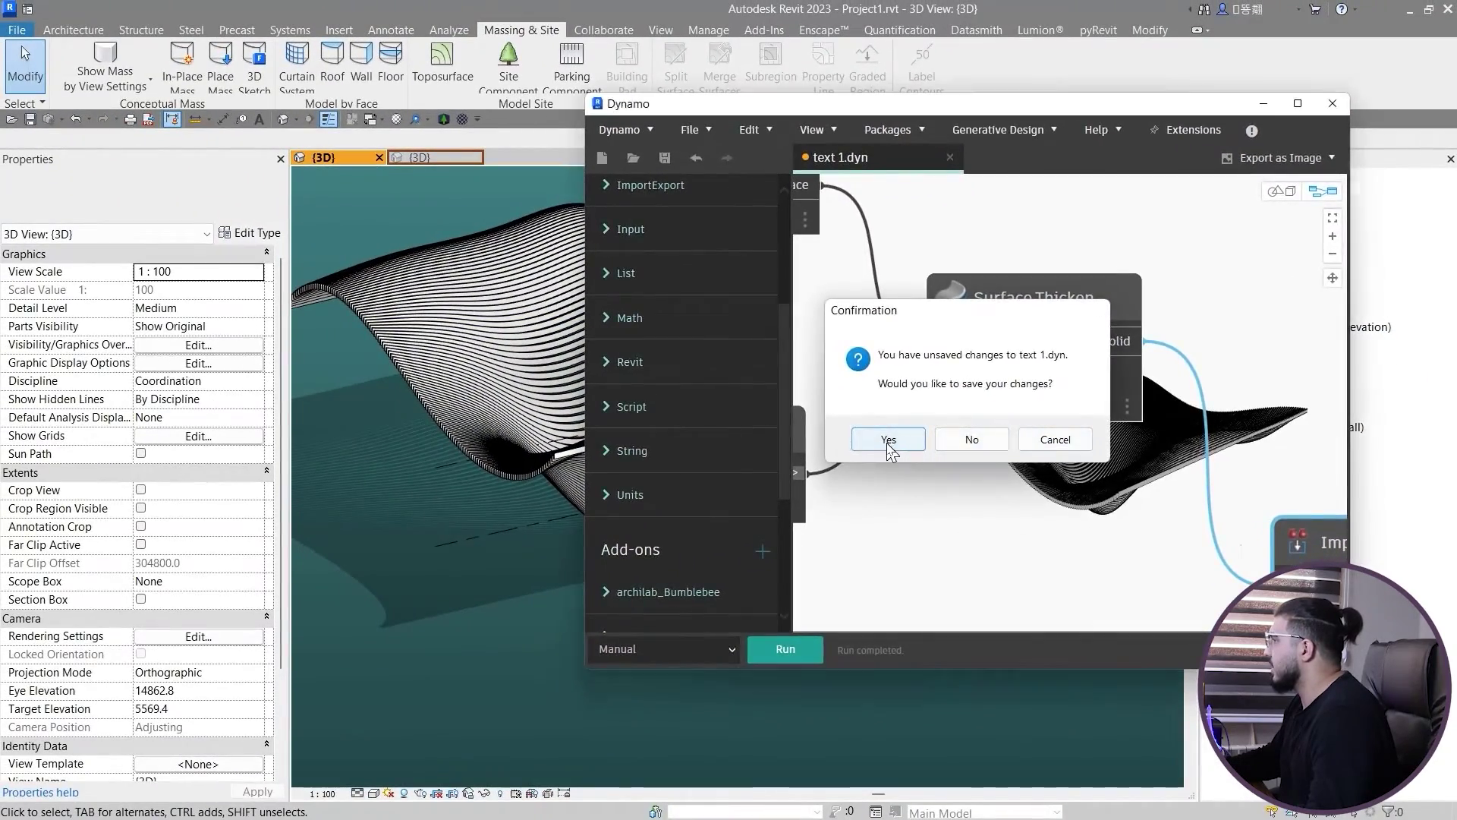
pyautogui.click(887, 443)
pyautogui.moveTo(648, 692)
pyautogui.keyDown('shift'); pyautogui.mouseDown(button='middle')
pyautogui.moveTo(638, 663)
pyautogui.moveTo(840, 498)
pyautogui.moveTo(631, 624)
pyautogui.moveTo(602, 754)
pyautogui.moveTo(608, 605)
pyautogui.moveTo(803, 511)
pyautogui.mouseUp(button='middle'); pyautogui.keyUp('shift')
pyautogui.click(740, 499)
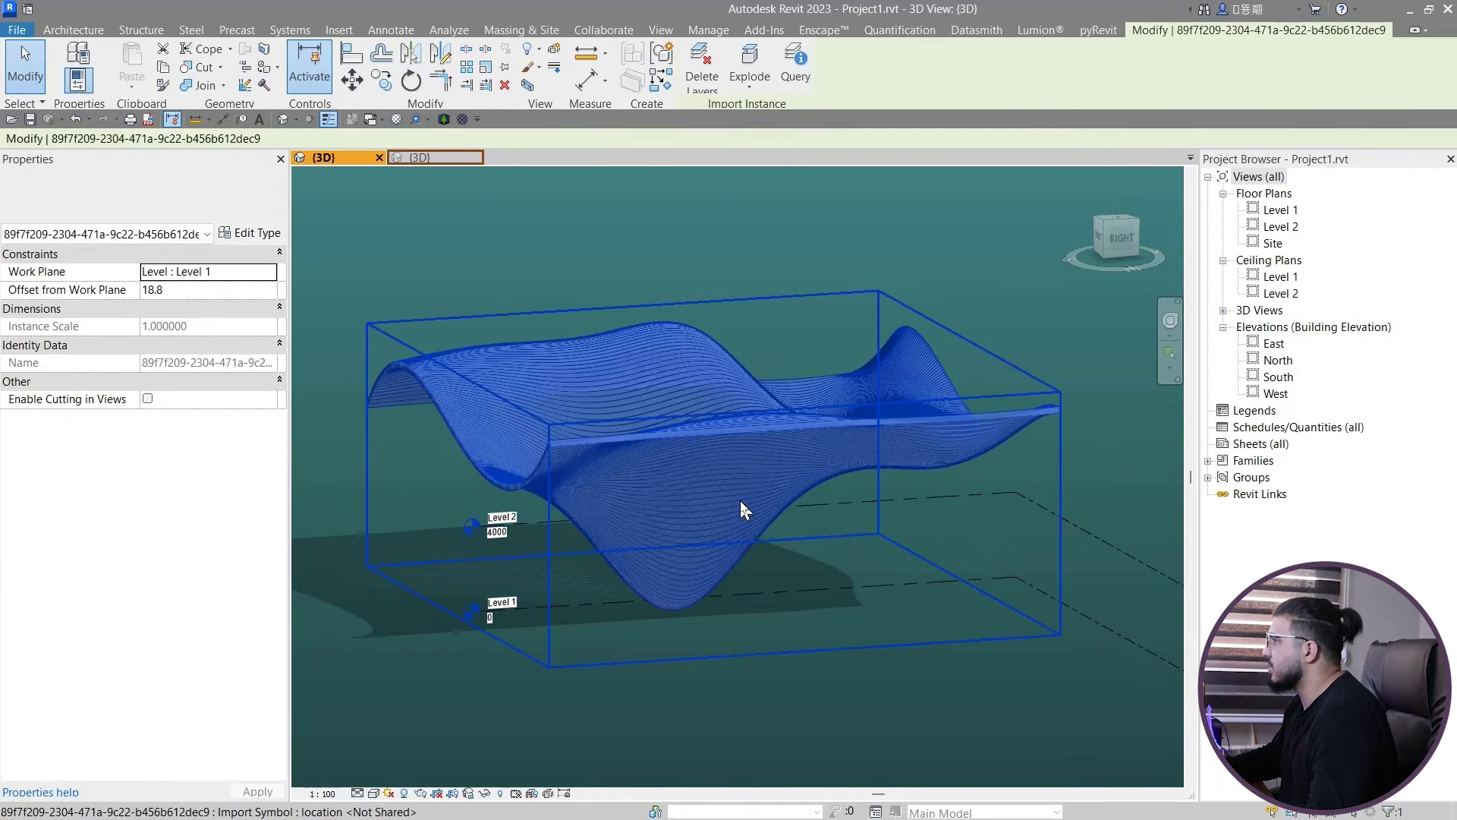
pyautogui.click(723, 730)
pyautogui.moveTo(665, 713); pyautogui.dragTo(737, 708, button='middle')
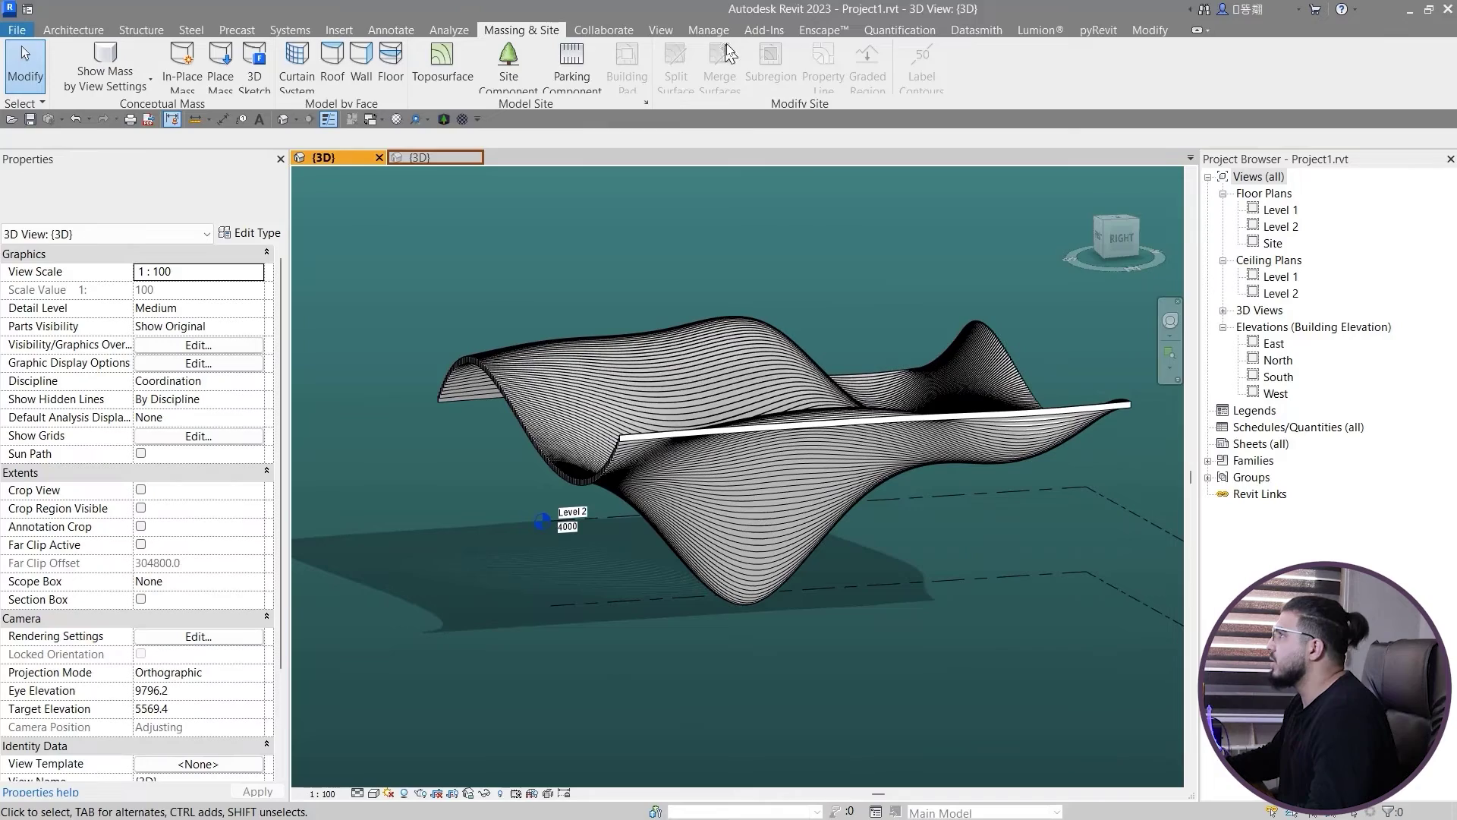
# Step: Assign the Air Infiltration Barrier material to the imported ceiling's parent category in the imported object styles and check the ceiling
pyautogui.click(706, 30)
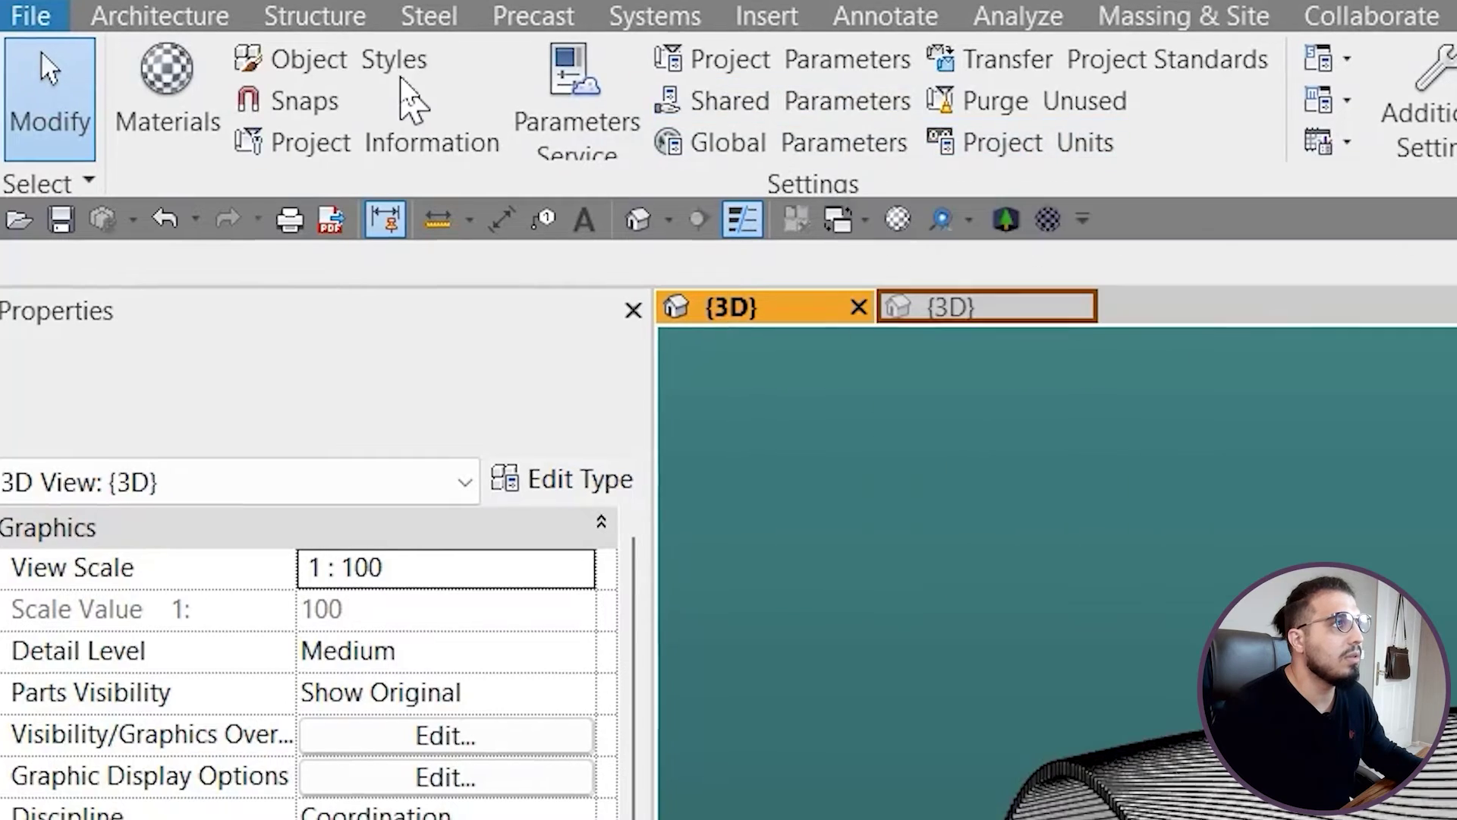
pyautogui.click(154, 49)
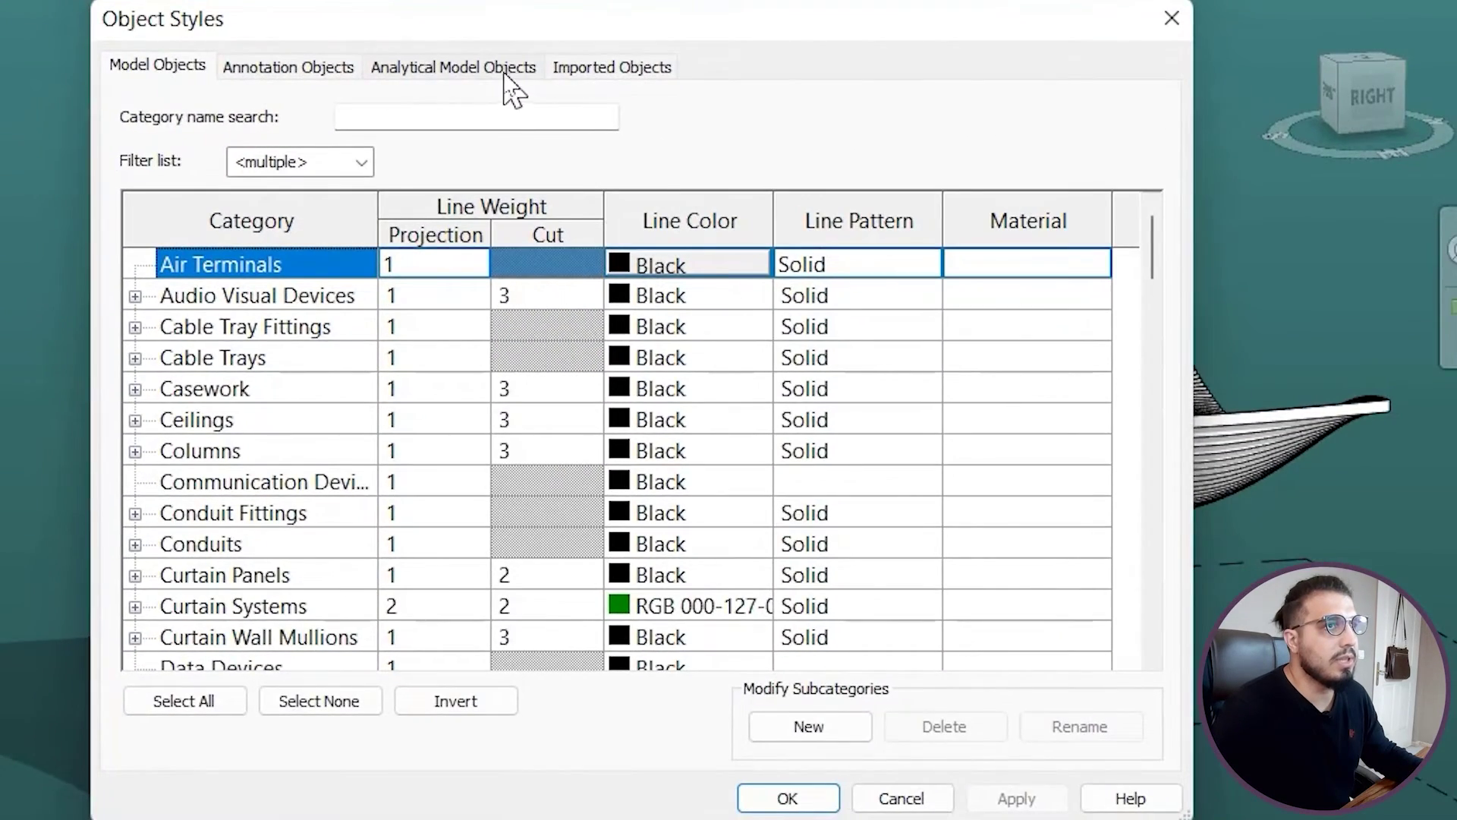
pyautogui.click(611, 67)
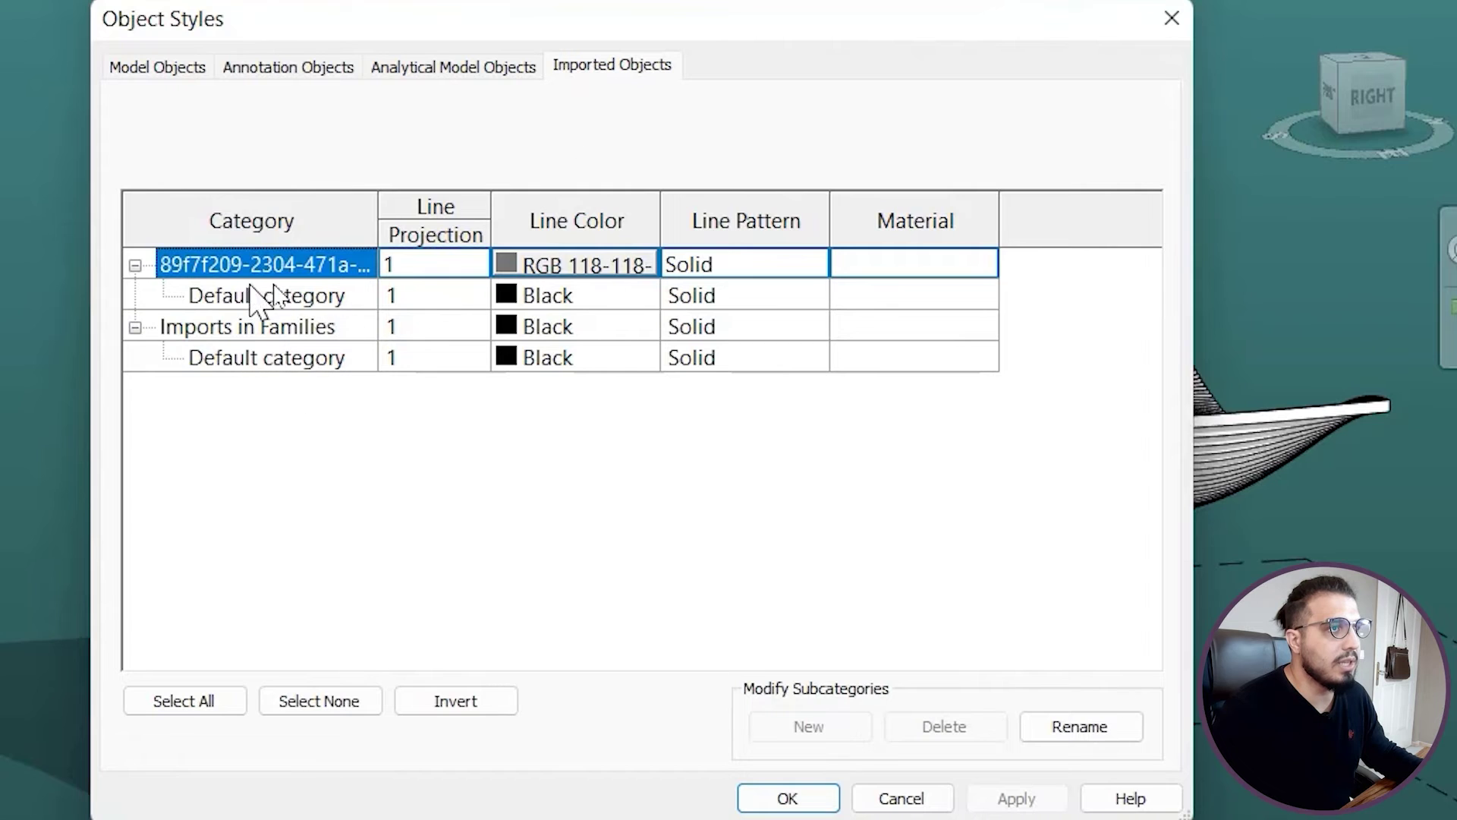
pyautogui.click(987, 264)
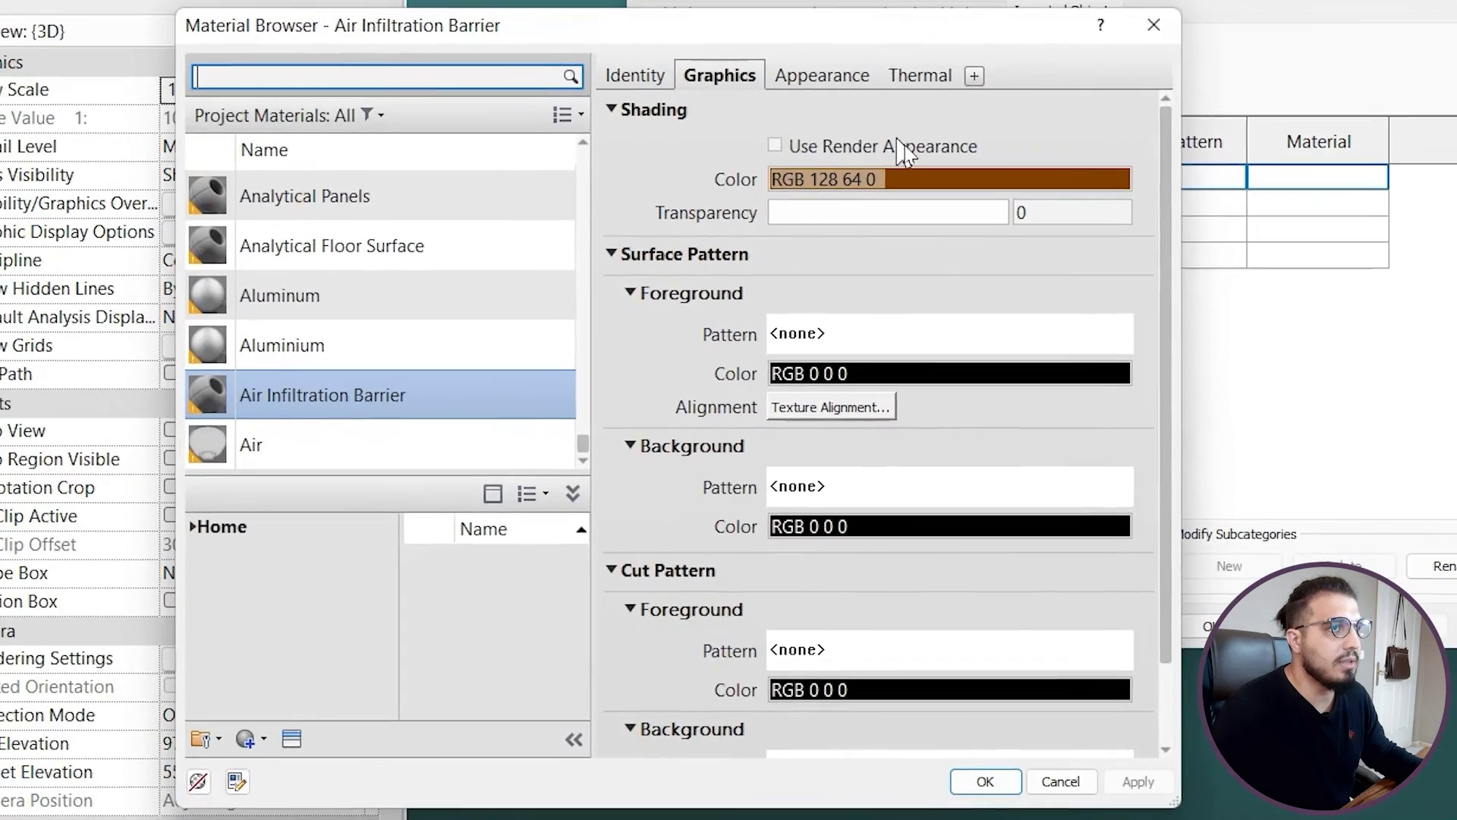
pyautogui.click(986, 781)
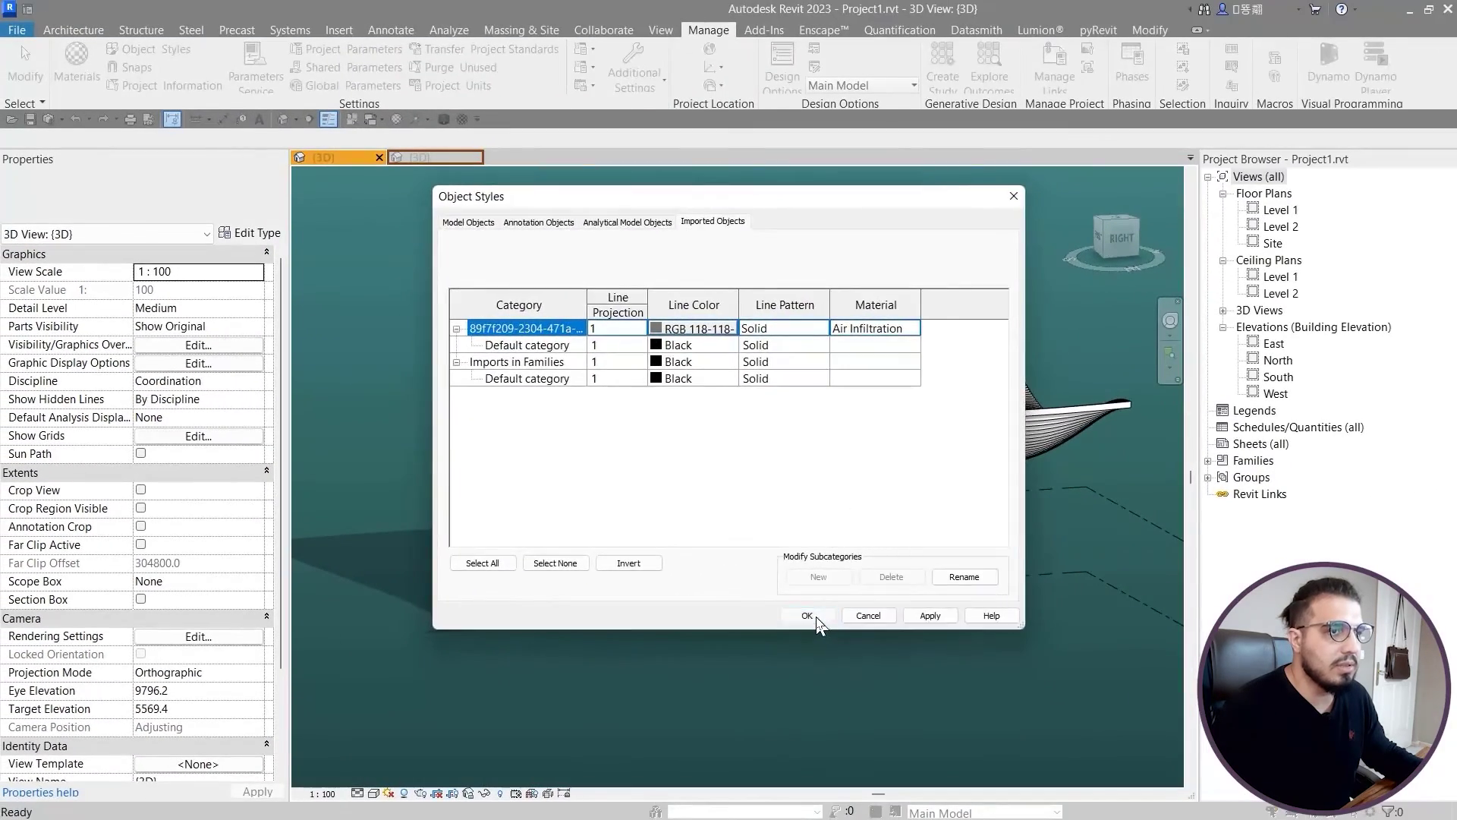
pyautogui.click(806, 616)
pyautogui.click(790, 531)
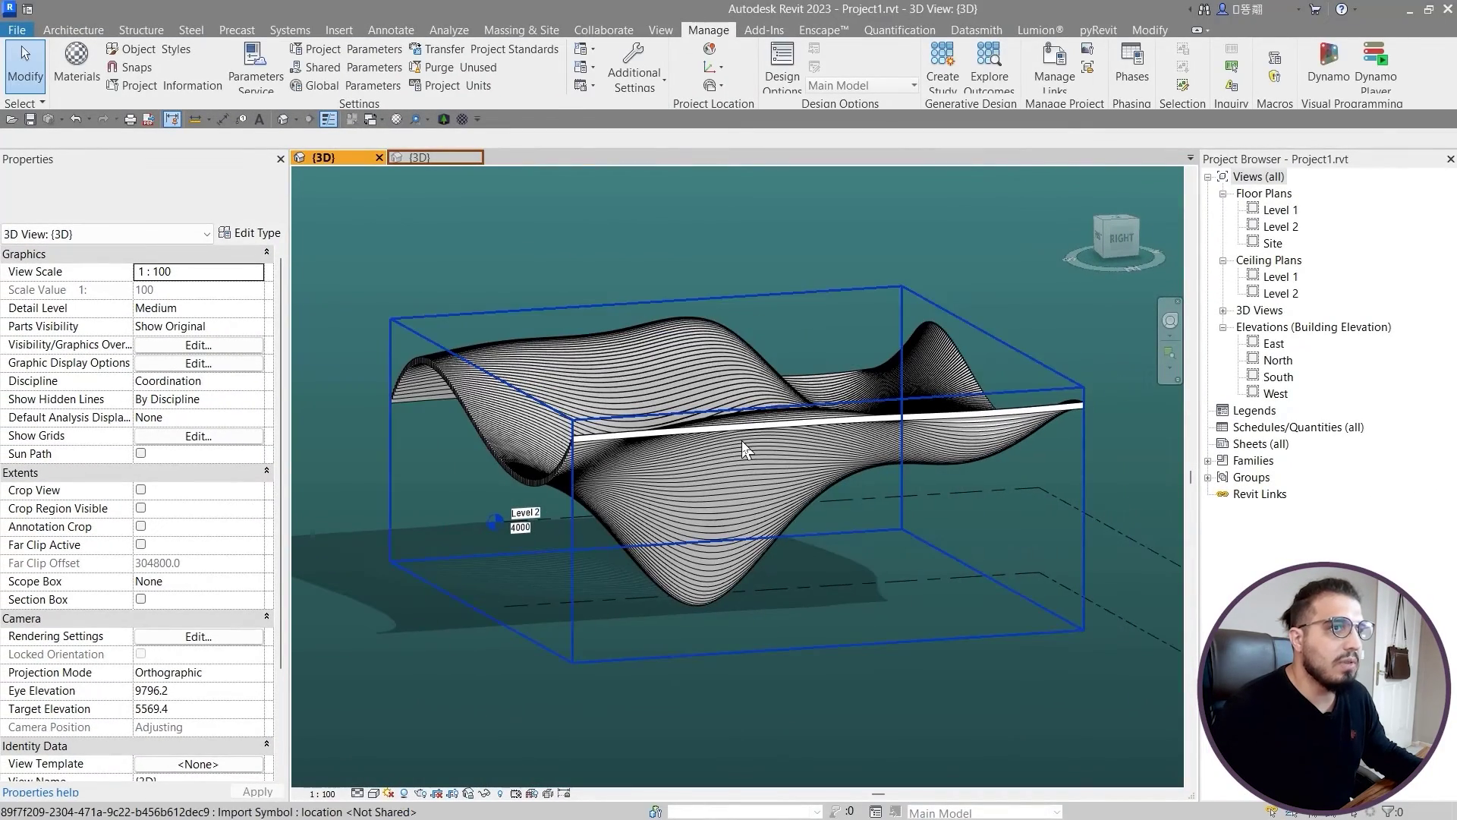
pyautogui.click(478, 193)
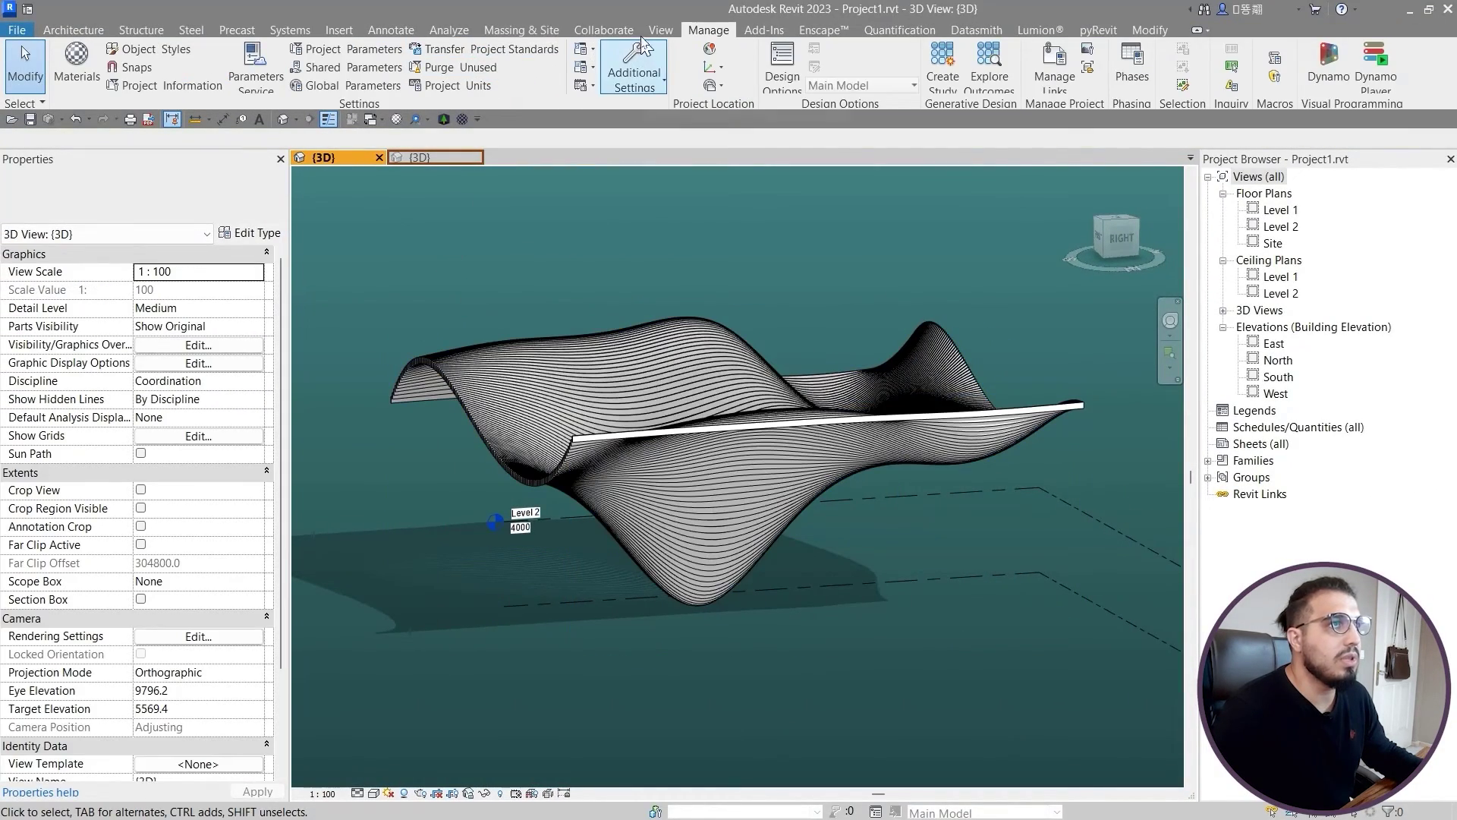
# Step: Assign the Air Infiltration Barrier material to the default category under the imported ceiling's category in the object styles
pyautogui.click(175, 58)
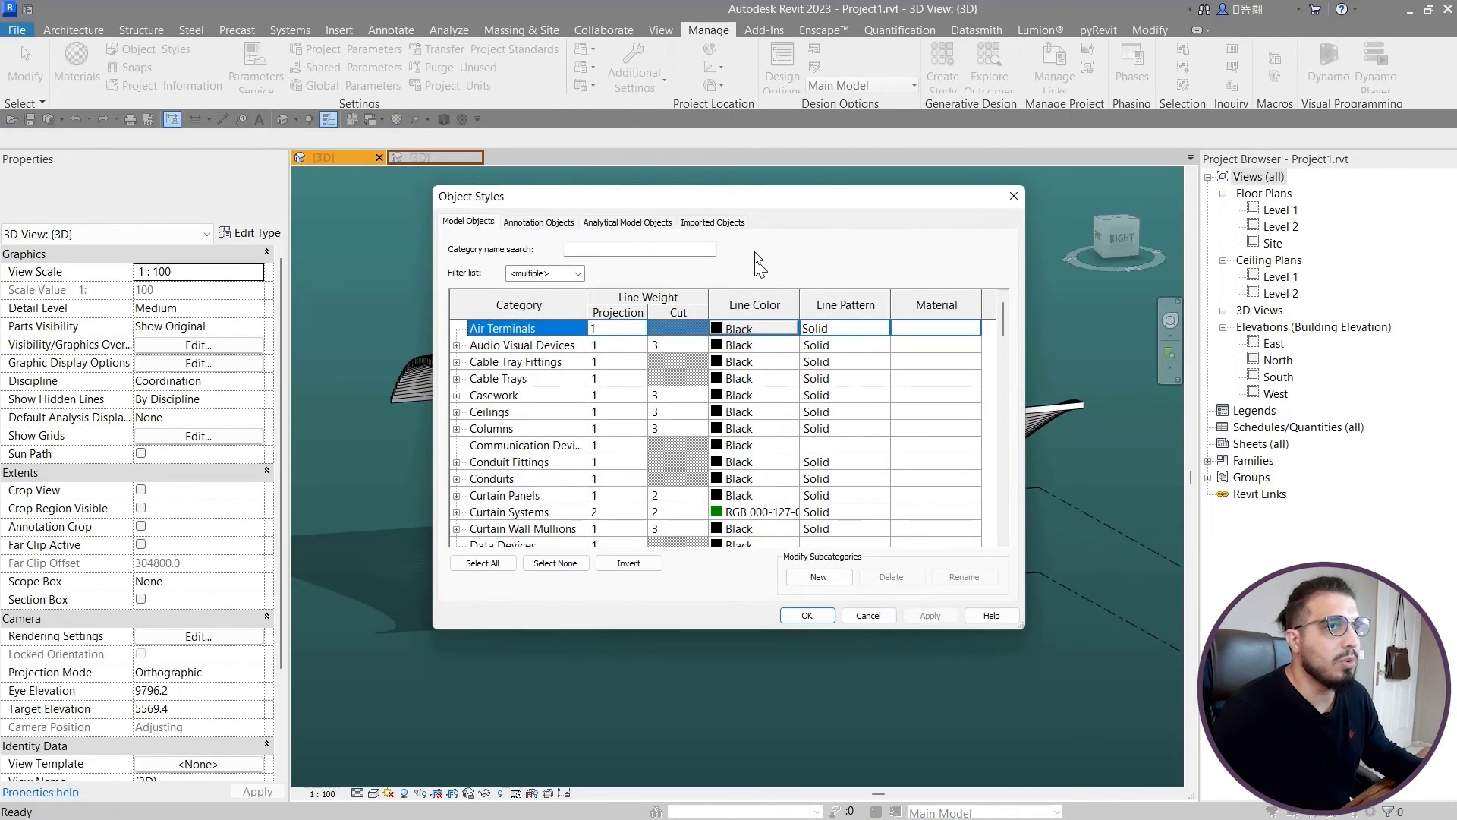
pyautogui.click(729, 225)
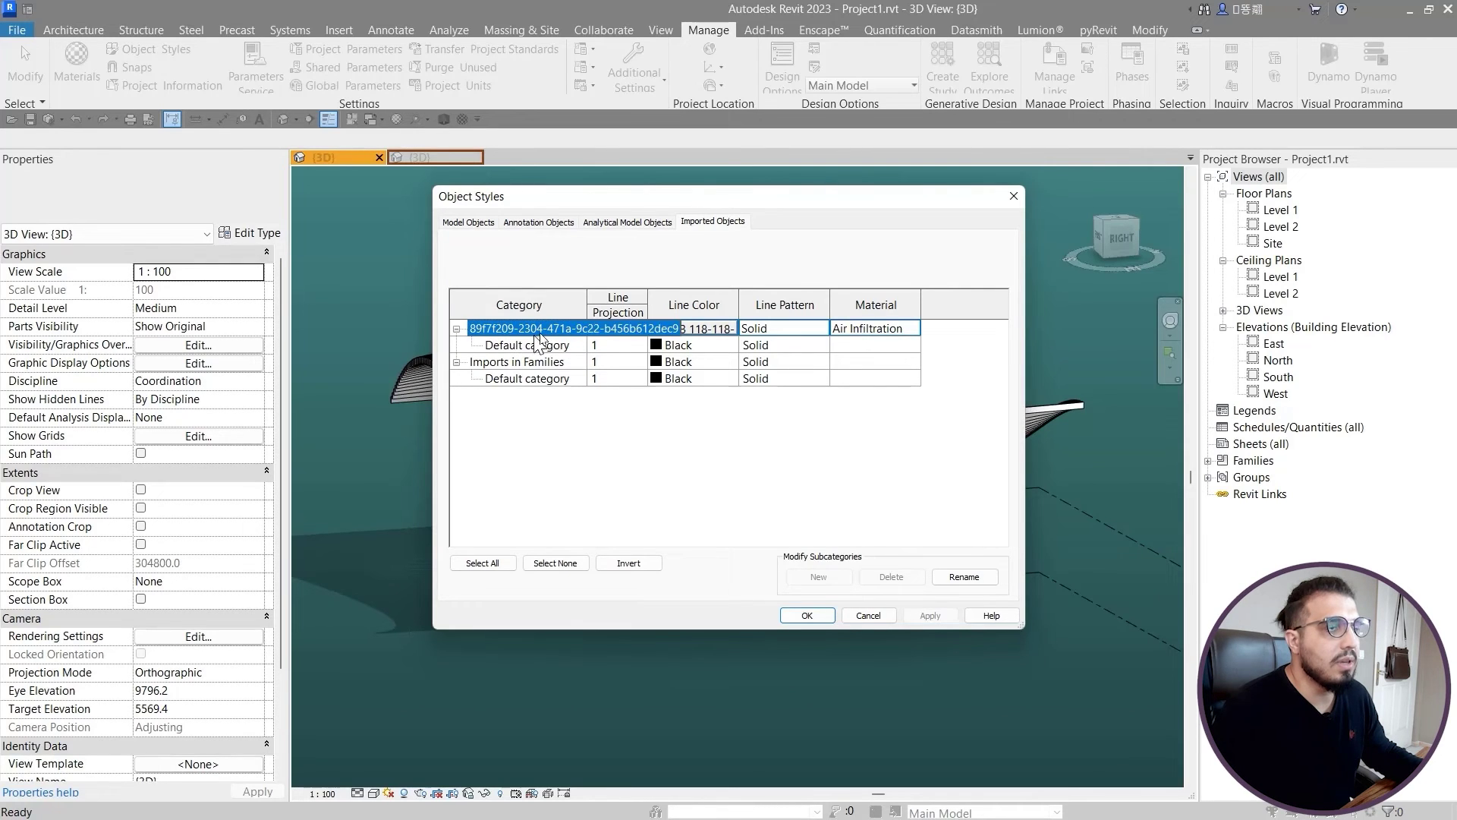
pyautogui.click(914, 346)
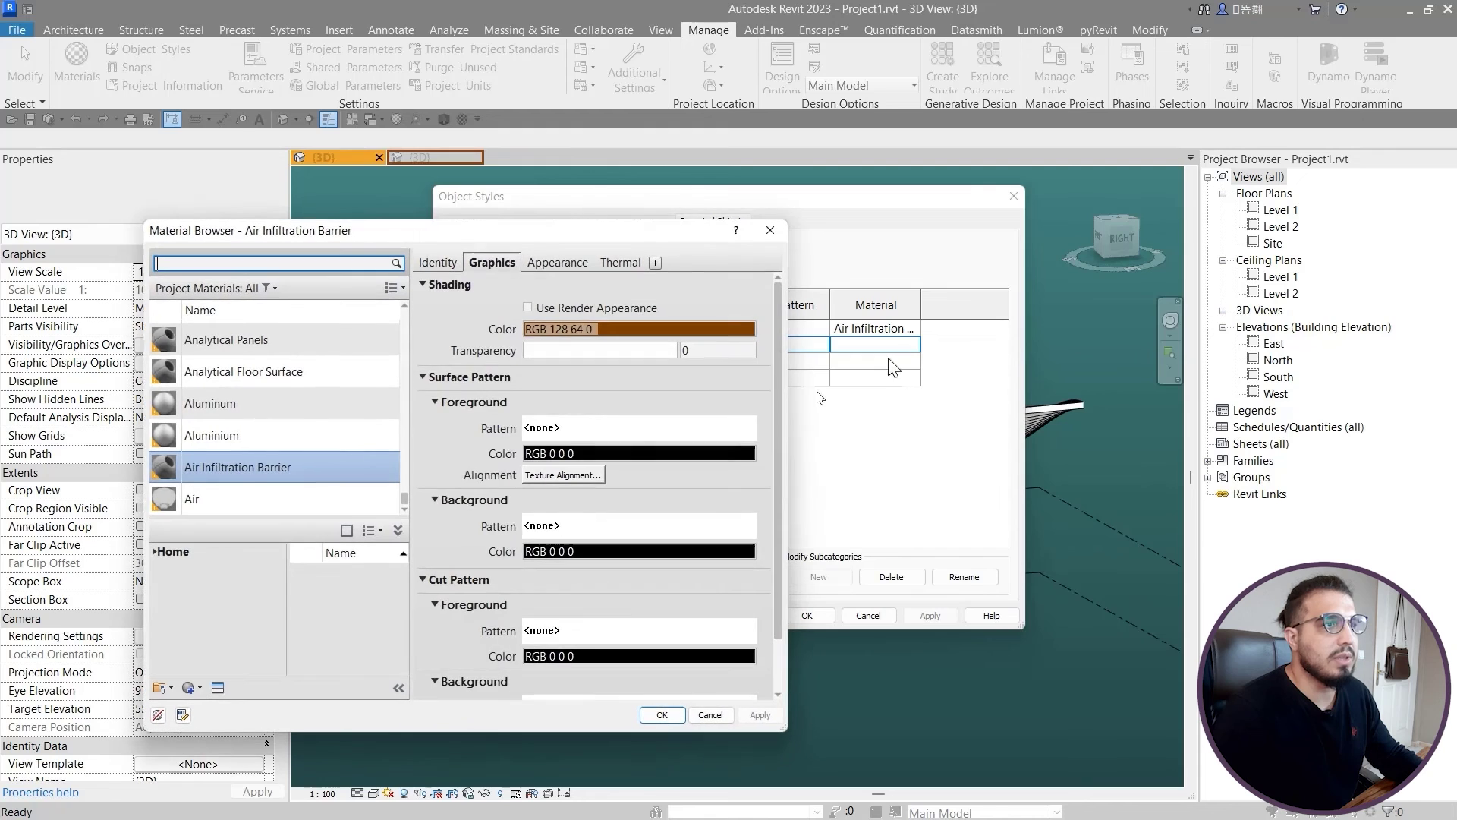
pyautogui.click(662, 714)
pyautogui.click(809, 616)
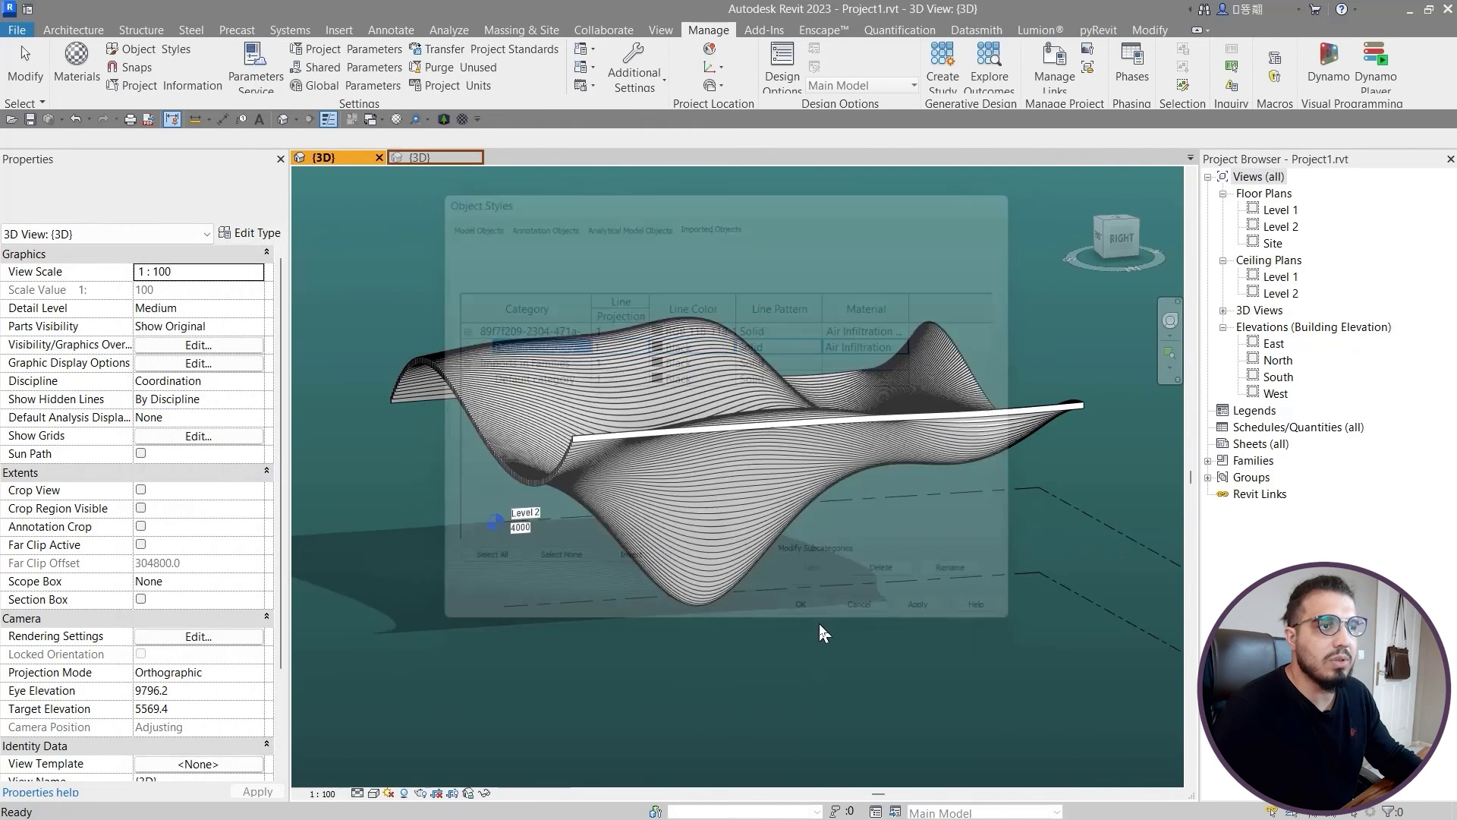
# Step: Set the 3D view's visual style to Shaded and examine the ceiling strips with their assigned material
pyautogui.click(374, 793)
pyautogui.click(413, 756)
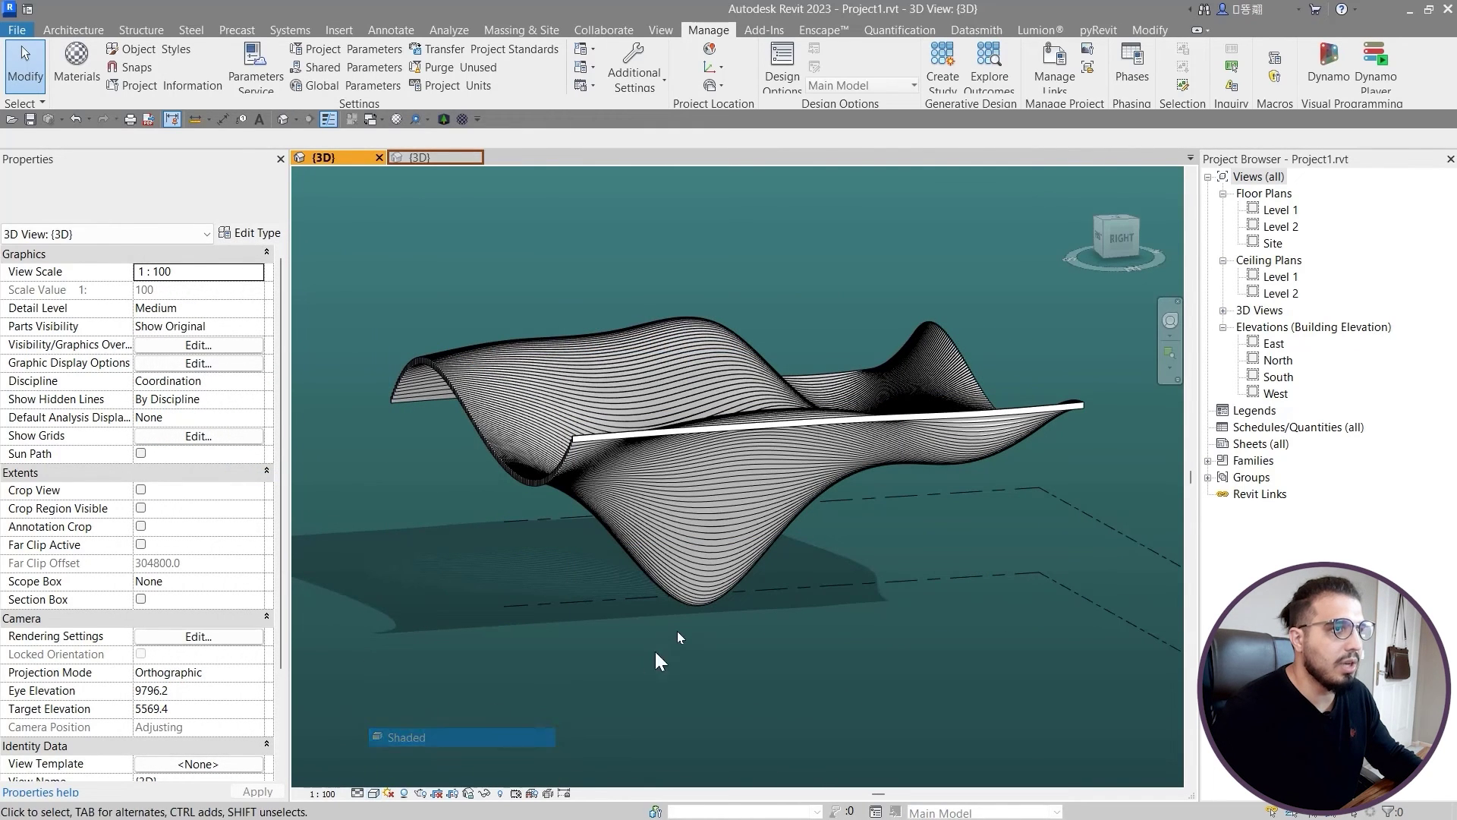
pyautogui.moveTo(786, 665)
pyautogui.keyDown('shift'); pyautogui.mouseDown(button='middle')
pyautogui.moveTo(730, 656)
pyautogui.moveTo(859, 680)
pyautogui.moveTo(663, 683)
pyautogui.moveTo(334, 815)
pyautogui.mouseUp(button='middle'); pyautogui.keyUp('shift')
pyautogui.click(374, 794)
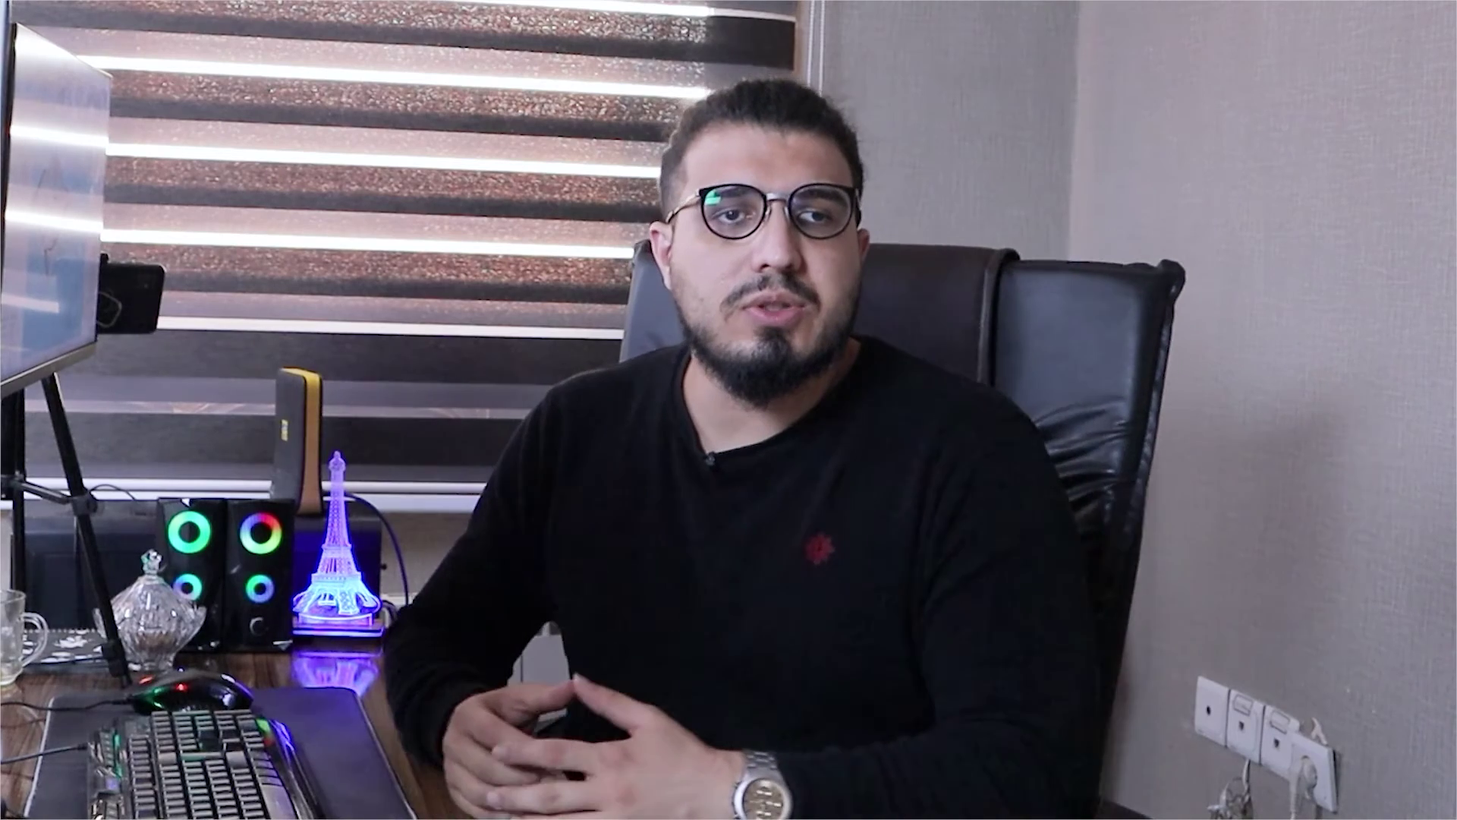